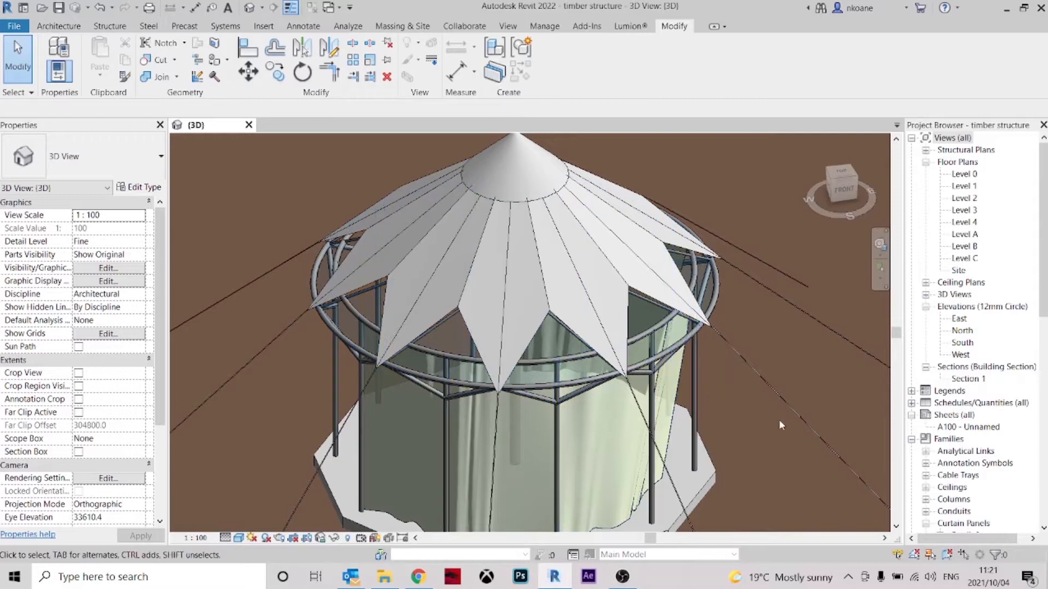
# - Examine the finished tent structure from all sides, including its roof panels, guy cables, central pole and curtain walls
pyautogui.keyDown('shift'); pyautogui.moveTo(667, 338); pyautogui.dragTo(727, 397, button='middle'); pyautogui.keyUp('shift')
pyautogui.scroll(4, 726, 398)
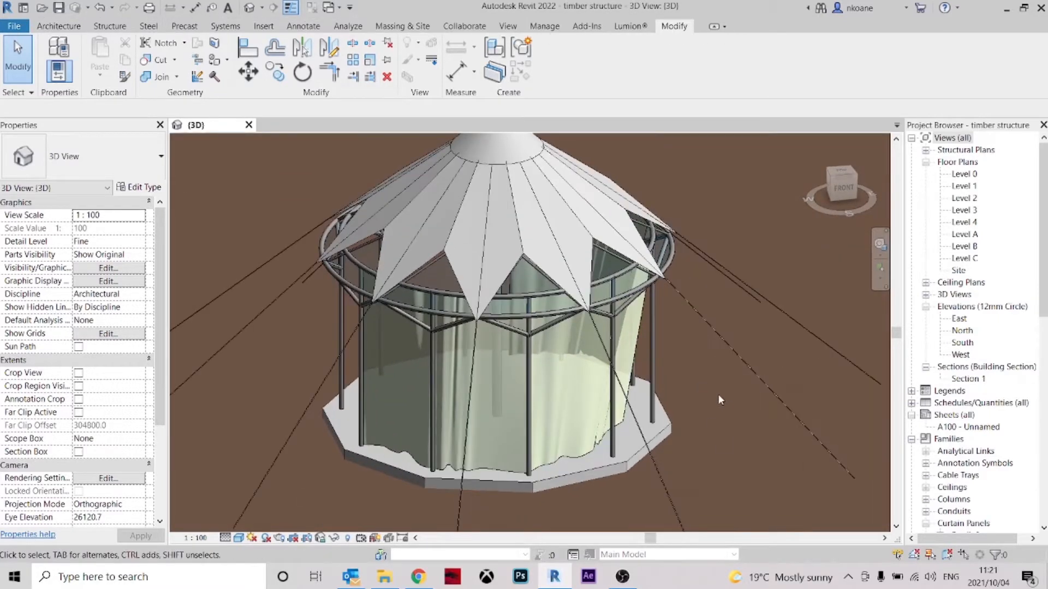
pyautogui.keyDown('shift'); pyautogui.moveTo(705, 389); pyautogui.dragTo(693, 251, button='middle'); pyautogui.keyUp('shift')
pyautogui.click(590, 323)
pyautogui.click(692, 251)
pyautogui.keyDown('shift'); pyautogui.moveTo(678, 402); pyautogui.dragTo(816, 401, button='middle'); pyautogui.keyUp('shift')
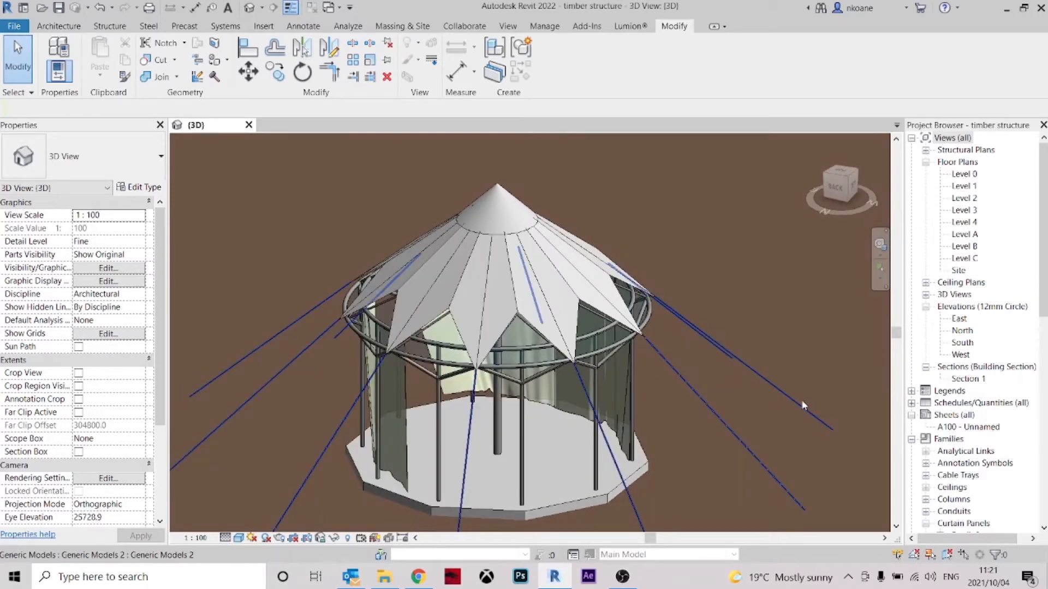
pyautogui.keyDown('shift'); pyautogui.moveTo(705, 439); pyautogui.dragTo(617, 387, button='middle'); pyautogui.keyUp('shift')
pyautogui.click(514, 458)
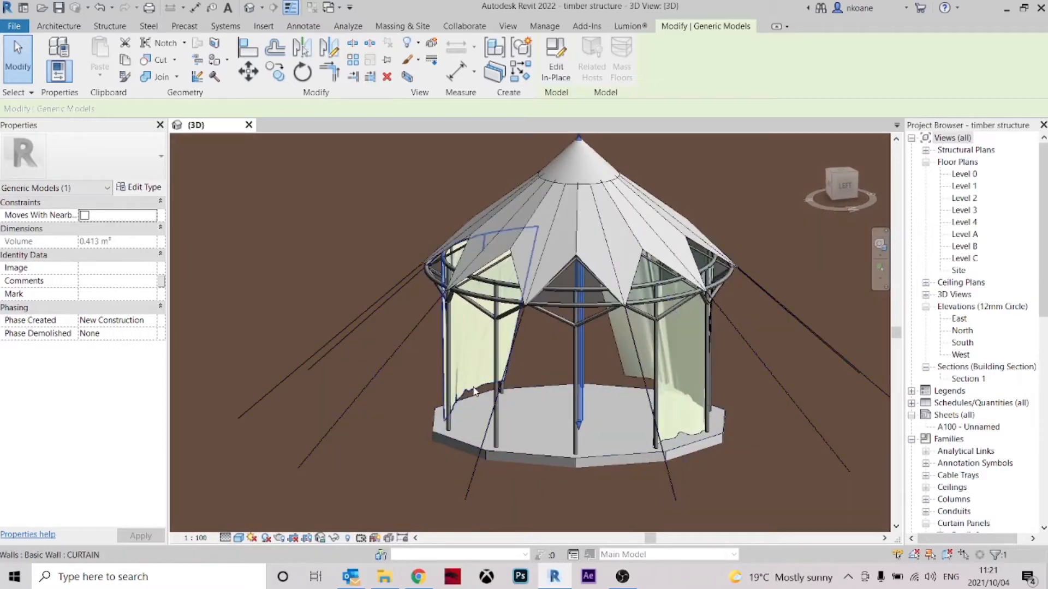
pyautogui.click(498, 363)
pyautogui.keyDown('shift'); pyautogui.moveTo(499, 363); pyautogui.dragTo(702, 397, button='middle'); pyautogui.keyUp('shift')
pyautogui.click(680, 295)
pyautogui.click(530, 225)
pyautogui.click(765, 308)
pyautogui.scroll(4, 641, 407)
pyautogui.scroll(-3, 646, 432)
pyautogui.scroll(-3, 577, 385)
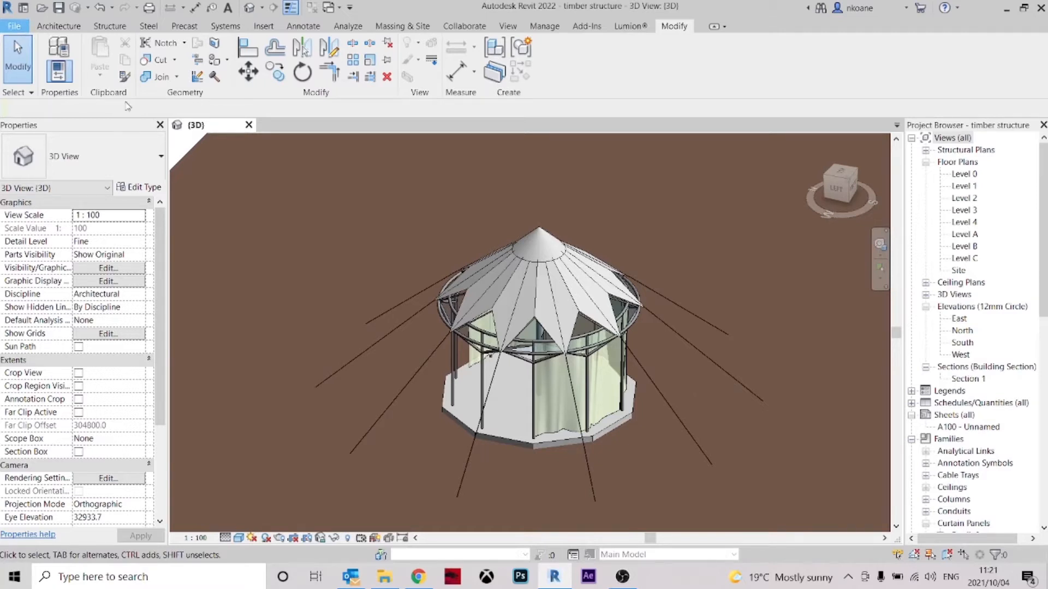
# - Create a new project from a template
pyautogui.hotkey('alt', 'f')
pyautogui.moveTo(84, 82)
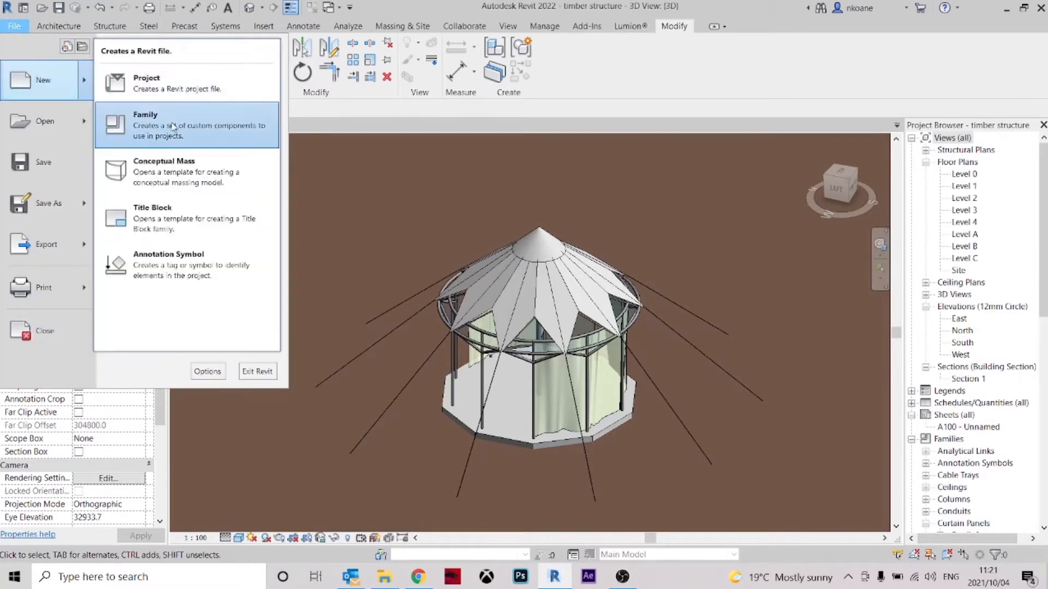
pyautogui.click(210, 89)
pyautogui.click(525, 262)
pyautogui.click(492, 287)
pyautogui.click(490, 333)
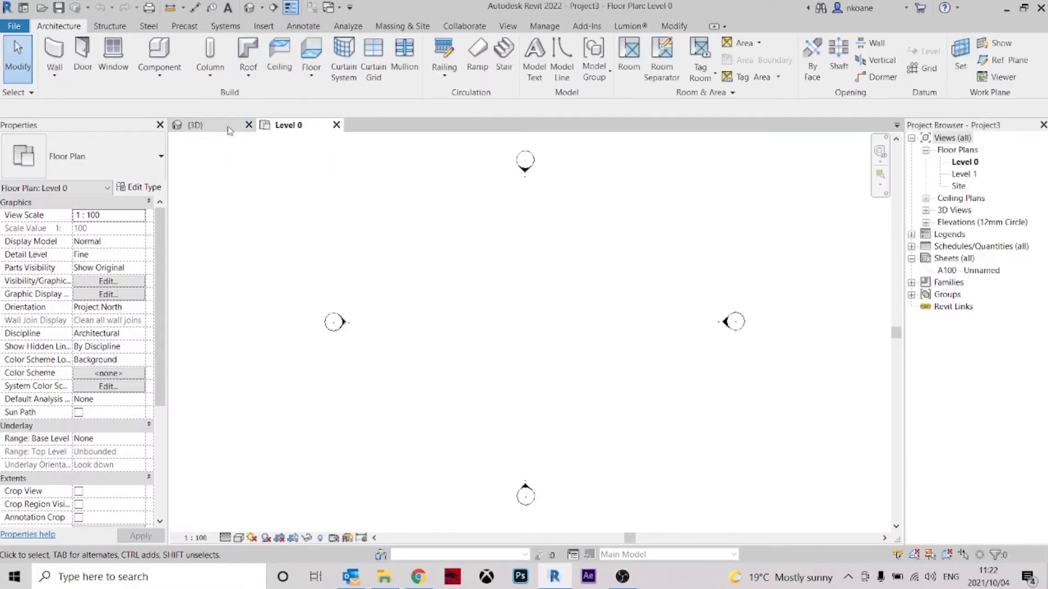
# - Inspect the roof and ring beam of the finished timber structure model from the side in its 3D view
pyautogui.click(229, 131)
pyautogui.keyDown('shift'); pyautogui.moveTo(499, 428); pyautogui.dragTo(527, 334, button='middle'); pyautogui.keyUp('shift')
pyautogui.scroll(2, 490, 346)
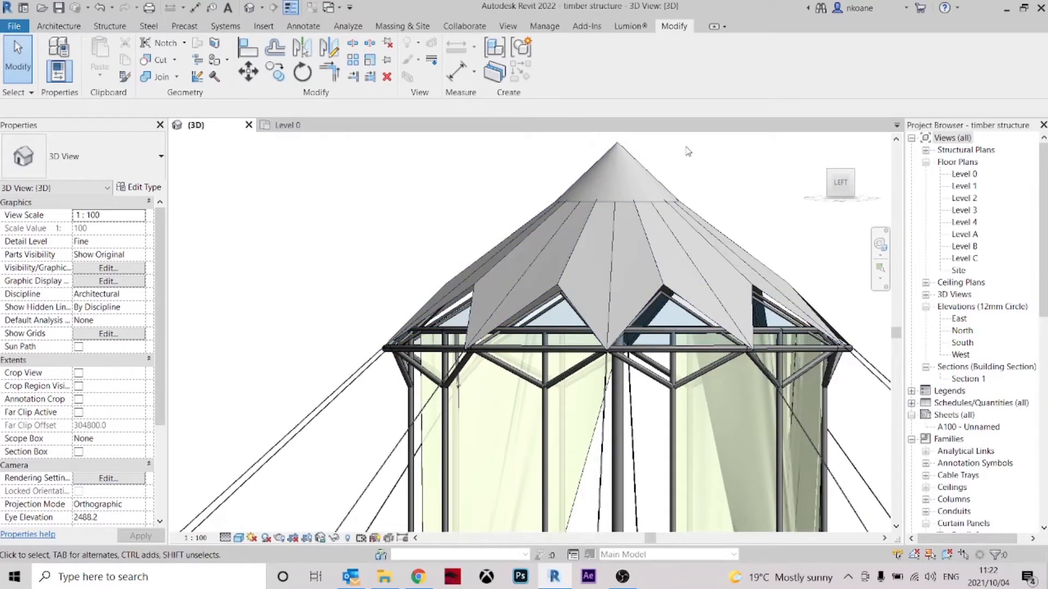
# - Open the East elevation of the new project and set its view scale to 1:50
pyautogui.click(288, 125)
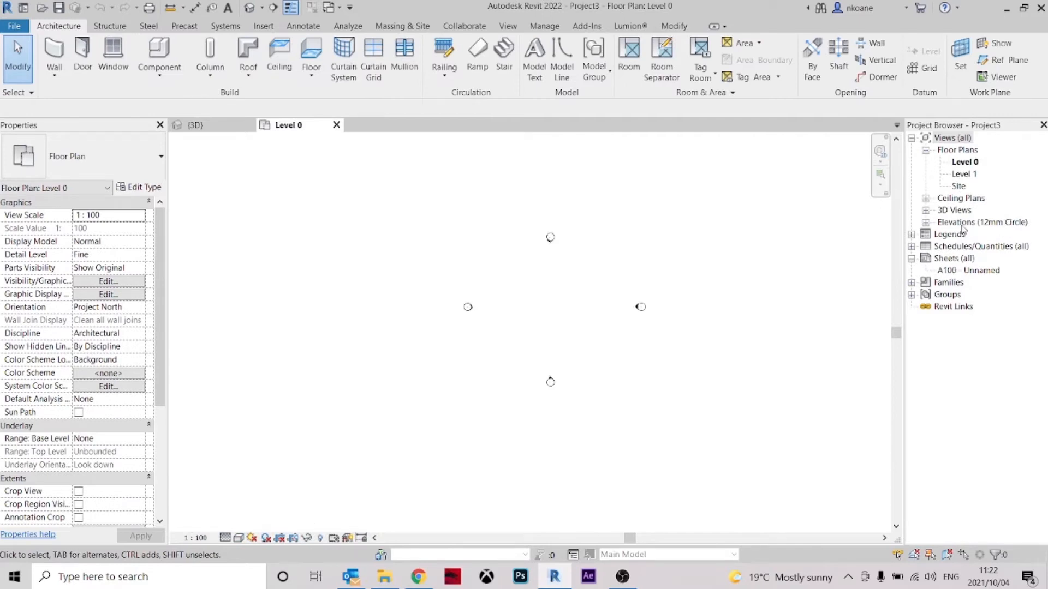
pyautogui.click(926, 222)
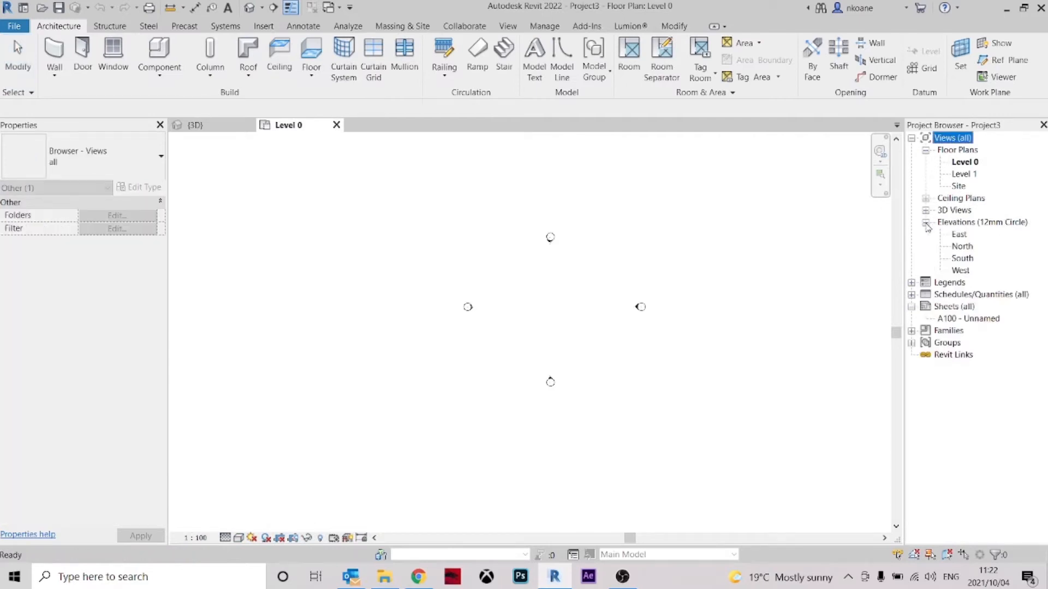
pyautogui.doubleClick(961, 236)
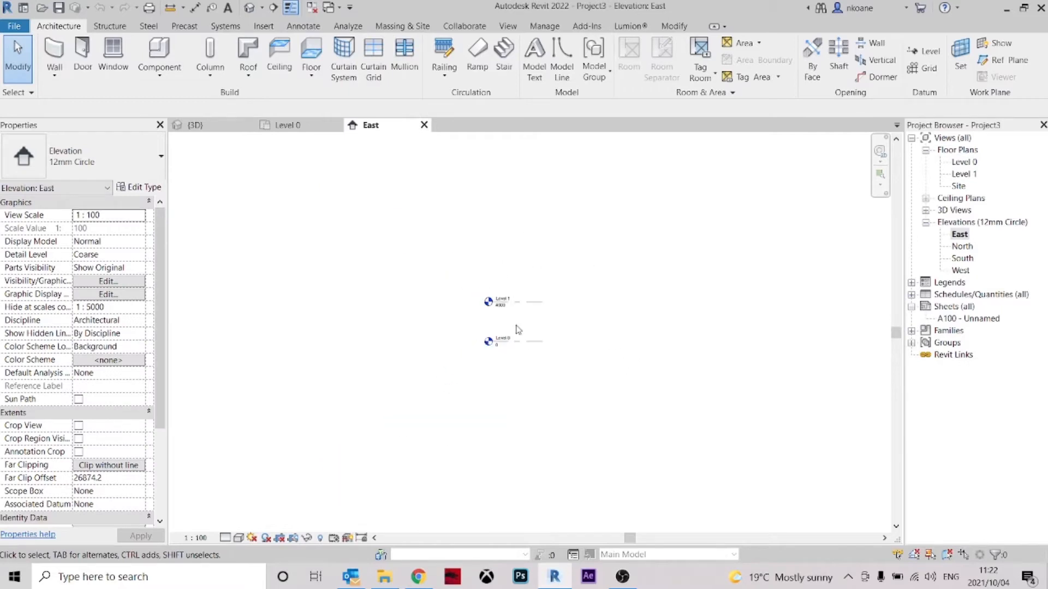
pyautogui.click(534, 342)
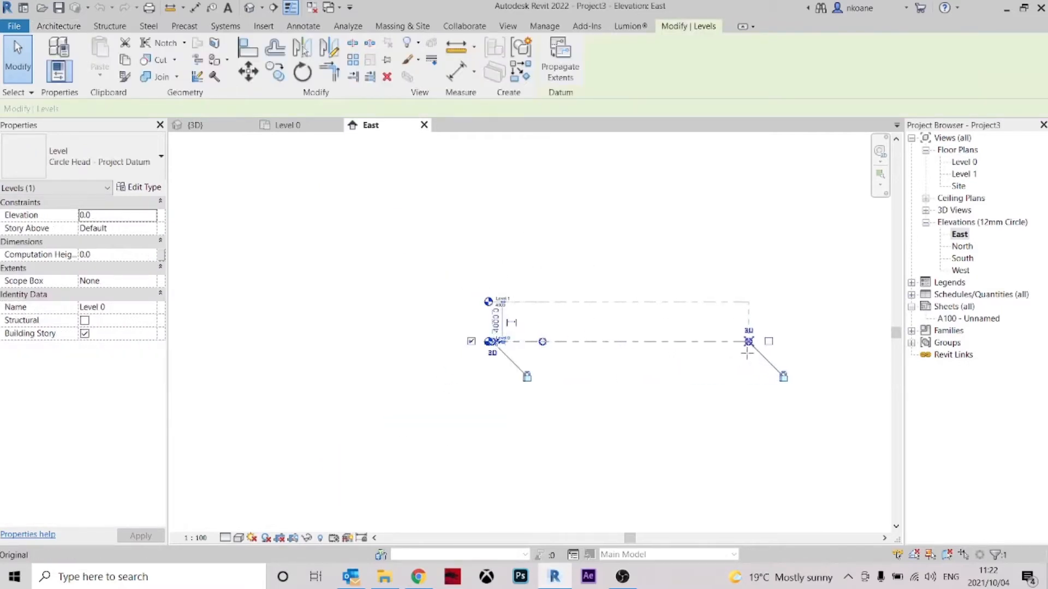
pyautogui.scroll(5, 575, 326)
pyautogui.click(210, 539)
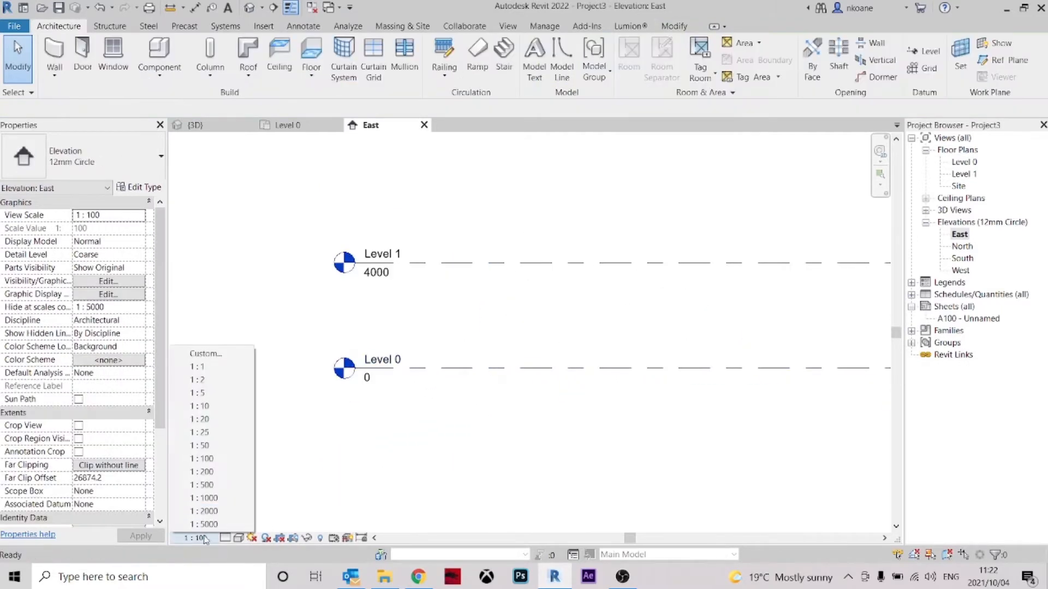
pyautogui.click(201, 445)
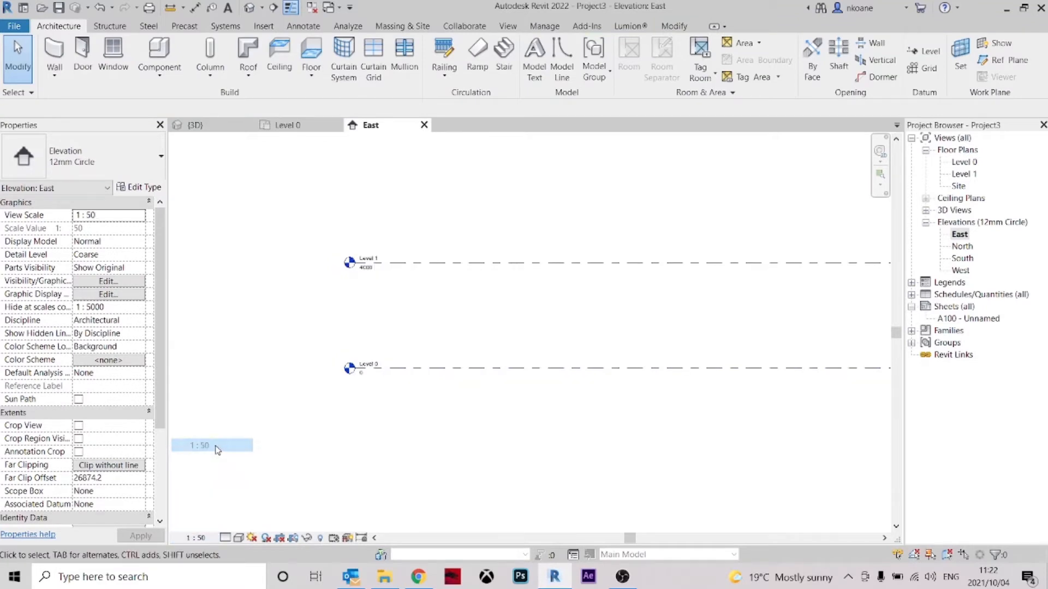
pyautogui.click(360, 341)
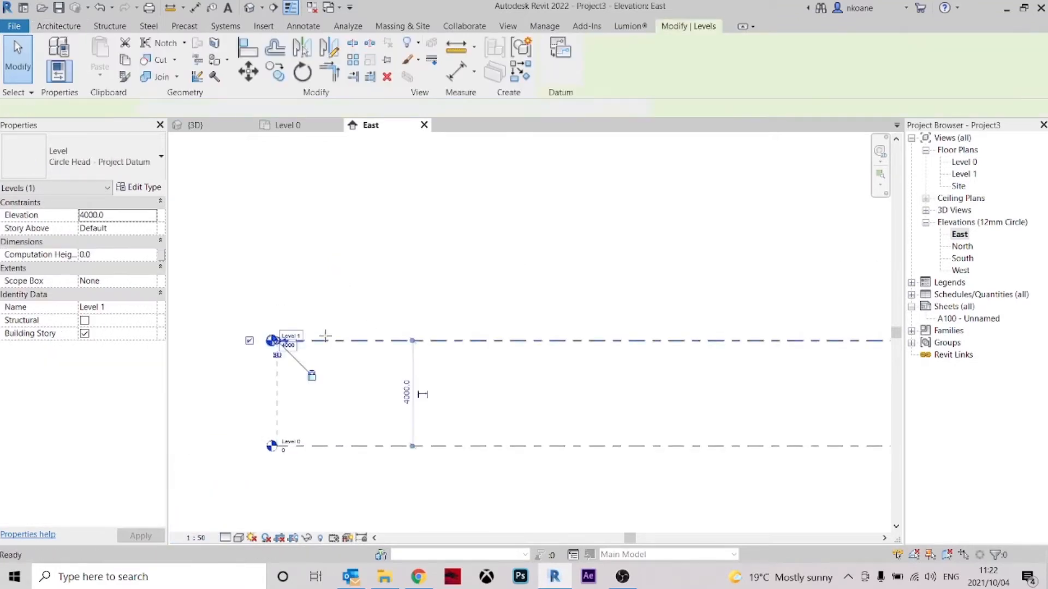
pyautogui.press('l')
pyautogui.press('l')
pyautogui.press('Escape')
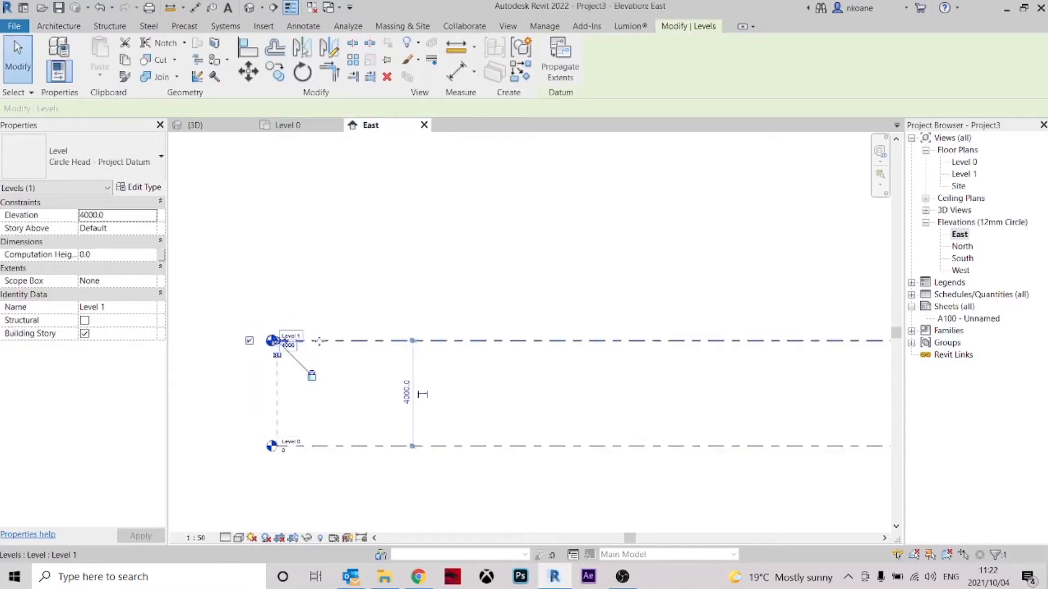
pyautogui.click(521, 72)
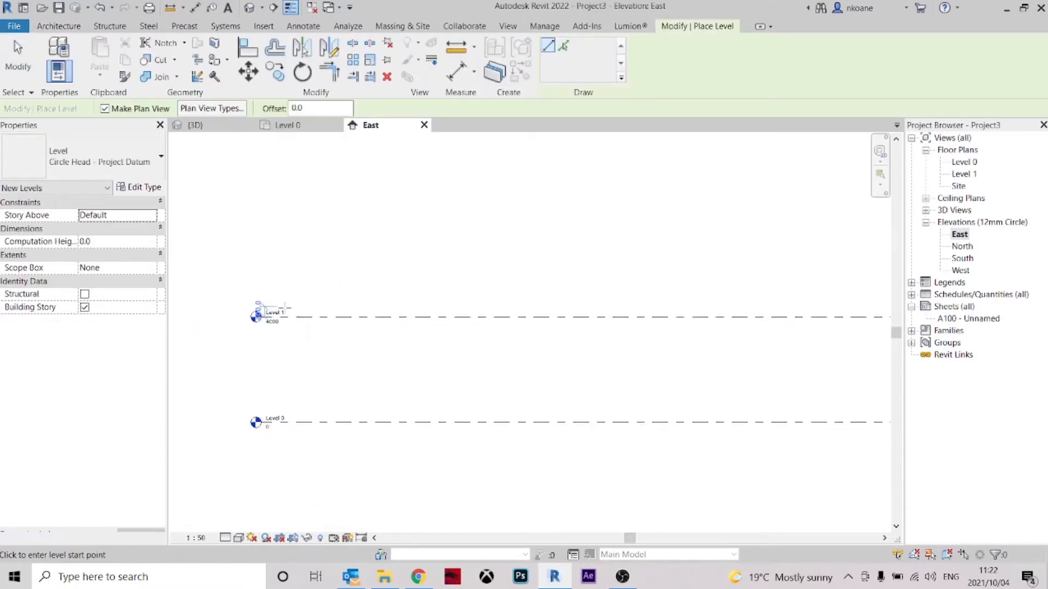
pyautogui.press('Escape')
pyautogui.click(273, 316)
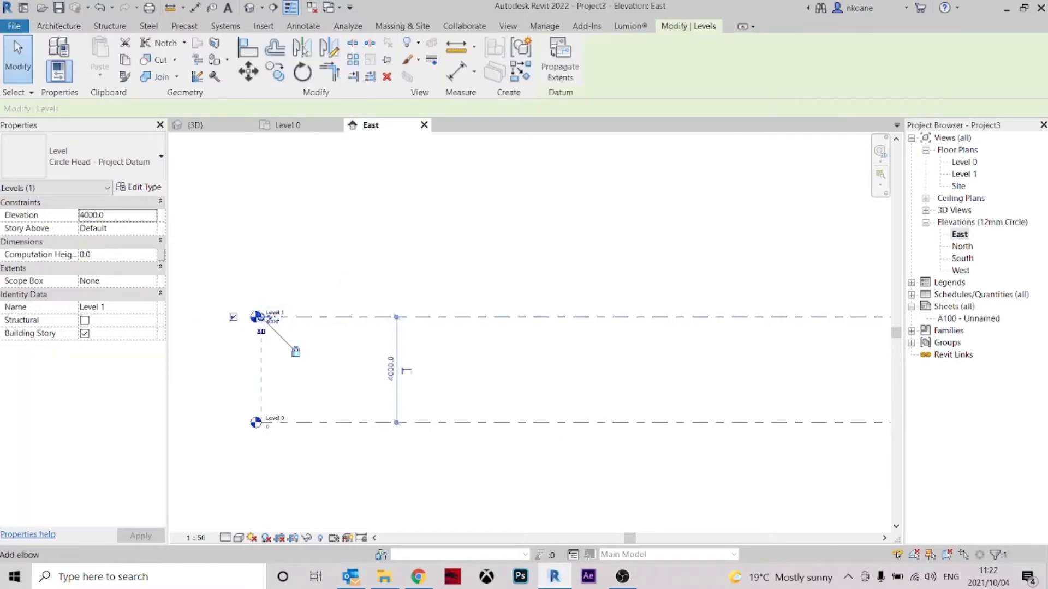
pyautogui.scroll(2, 280, 338)
pyautogui.click(404, 374)
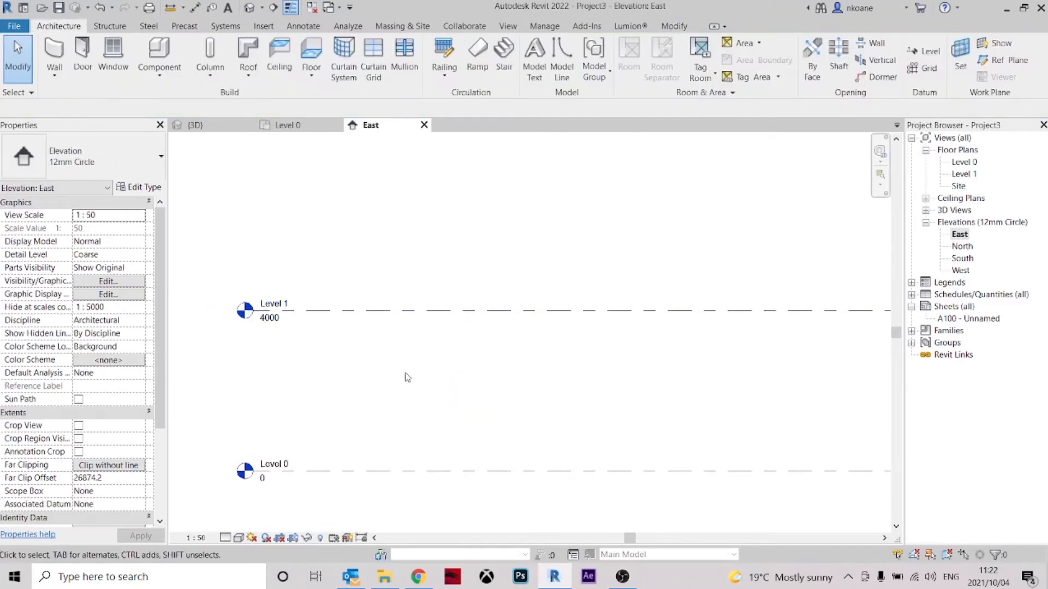
# - Add a level 800 mm above Level 1, aligned with both ends of the existing levels
pyautogui.click(268, 317)
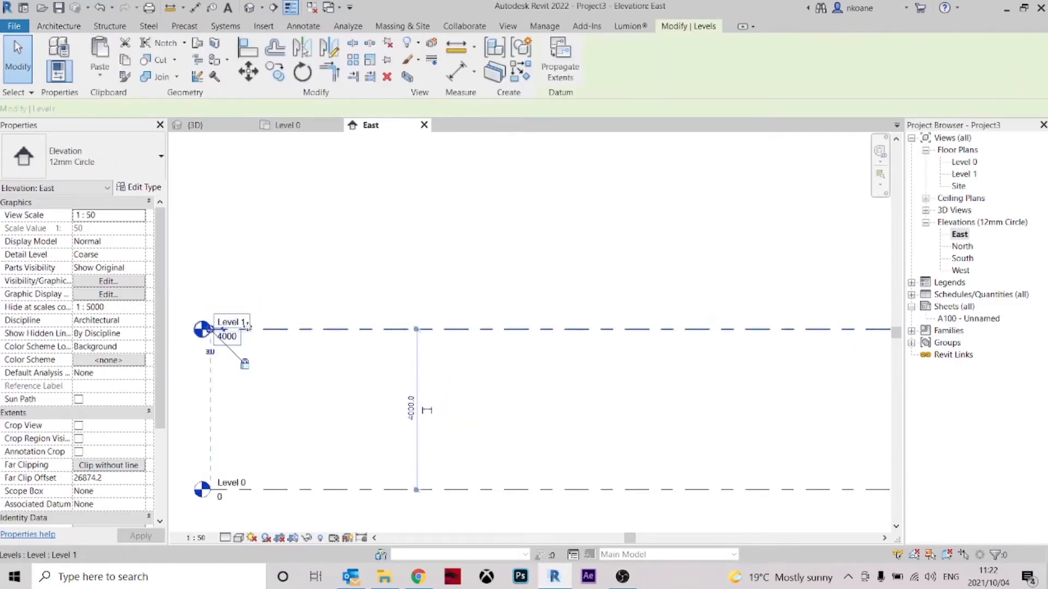
pyautogui.click(522, 79)
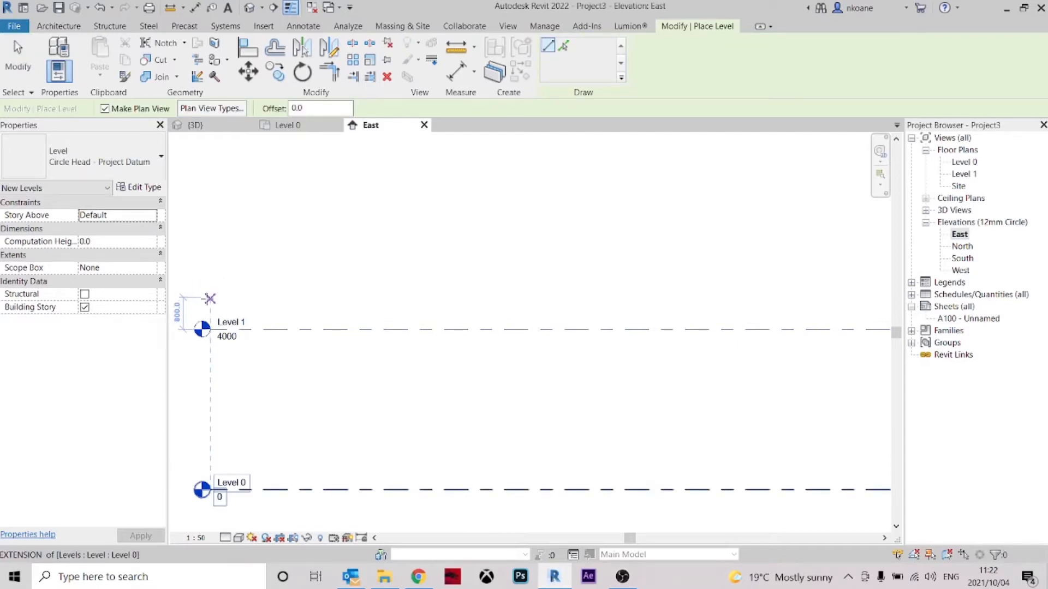
pyautogui.click(210, 299)
pyautogui.scroll(-4, 210, 299)
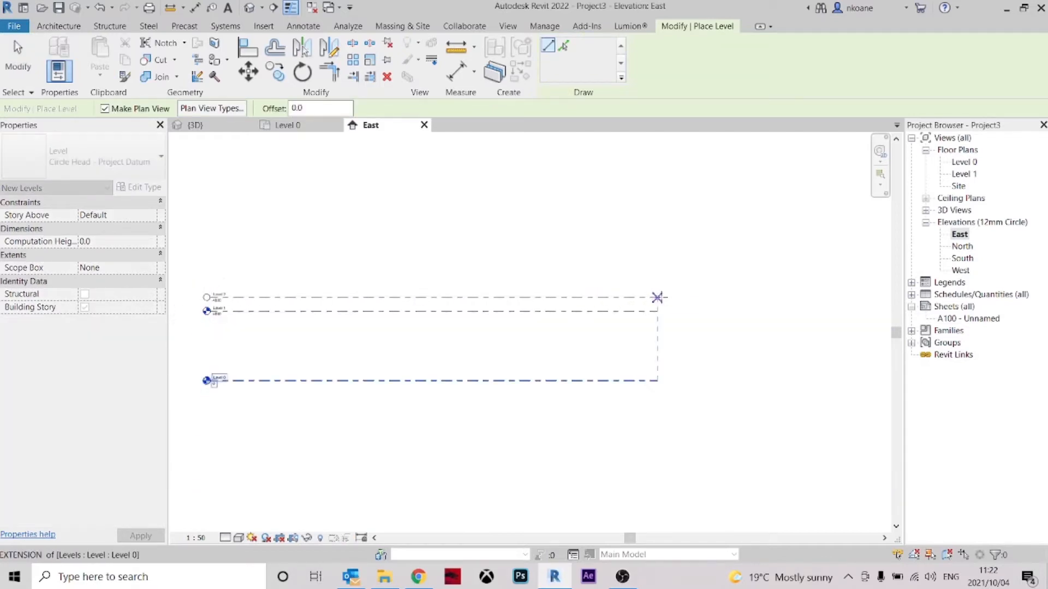
pyautogui.click(657, 298)
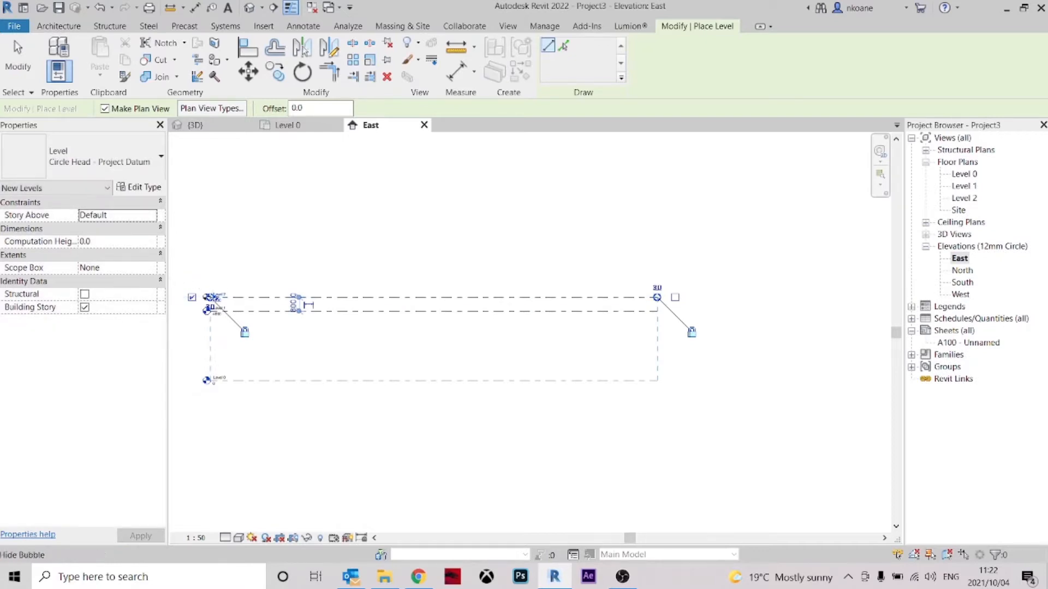
# - Draw another level about 400 mm above Level 2, starting in line with the existing level heads
pyautogui.scroll(4, 218, 295)
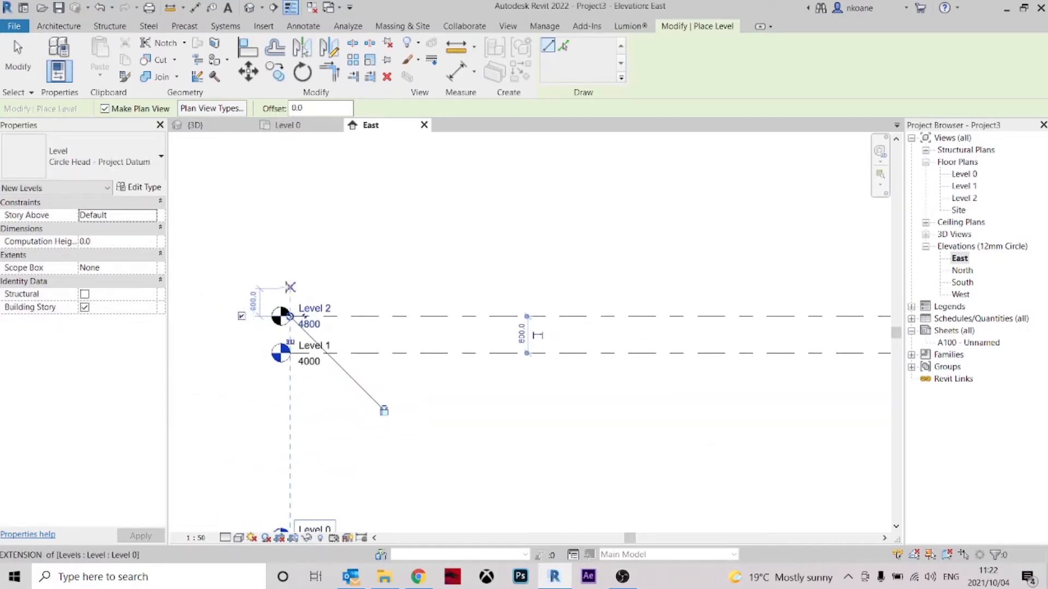
pyautogui.scroll(3, 290, 295)
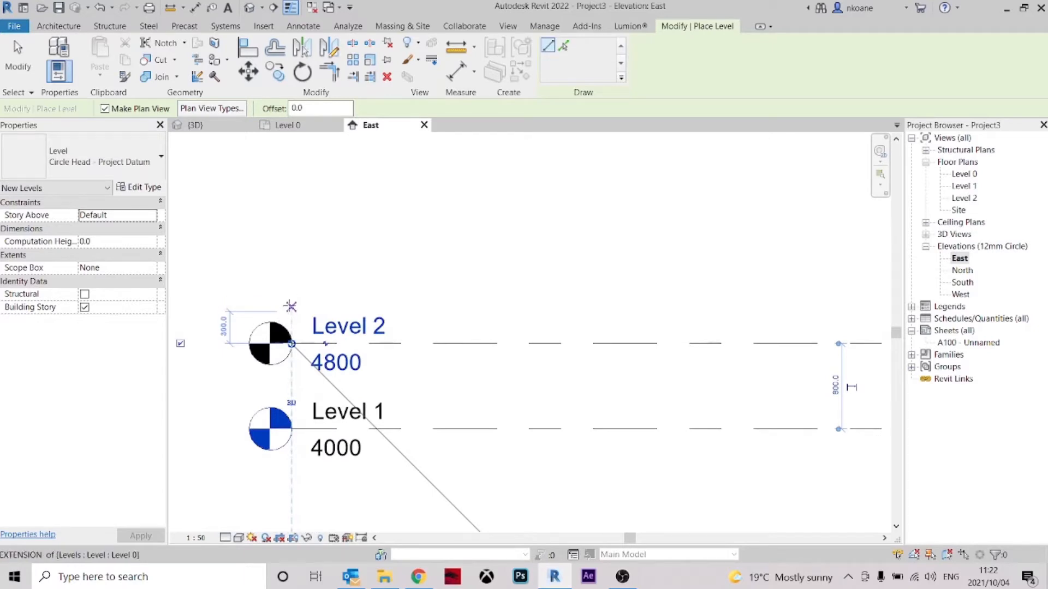
pyautogui.click(291, 306)
pyautogui.scroll(-5, 294, 305)
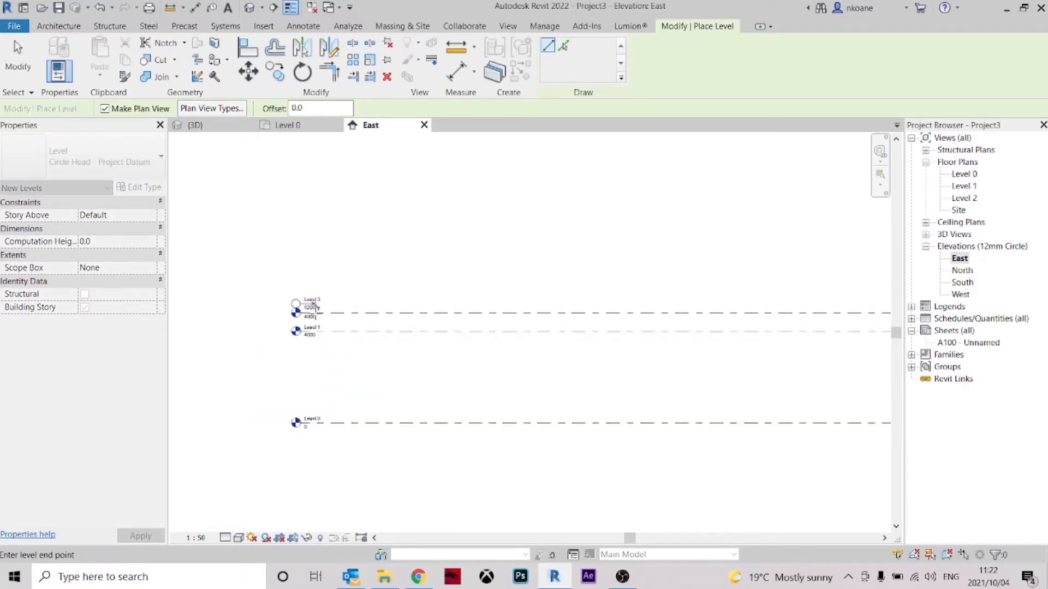
pyautogui.click(564, 310)
pyautogui.scroll(5, 379, 311)
pyautogui.press('Escape')
# - Set the distance between Level 2 and Level 3 to 350 mm
pyautogui.click(314, 295)
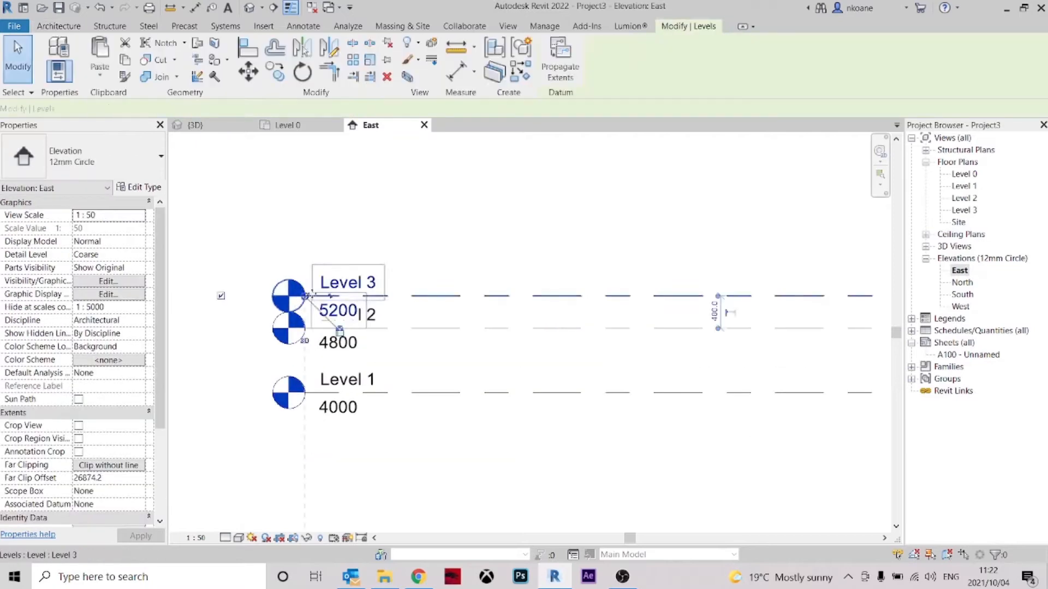
pyautogui.scroll(4, 327, 297)
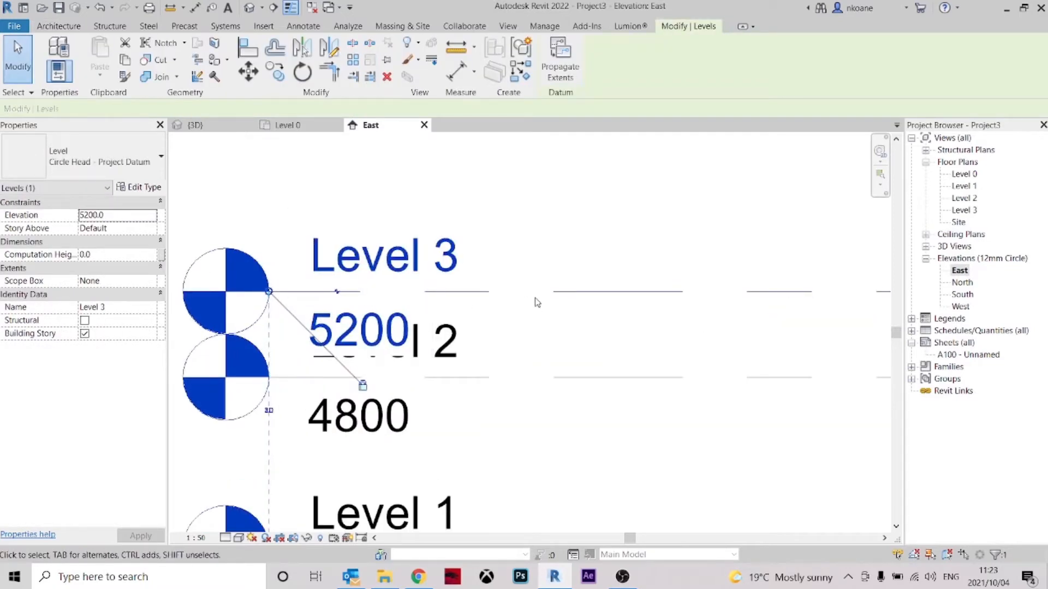
pyautogui.scroll(-3, 496, 283)
pyautogui.click(296, 280)
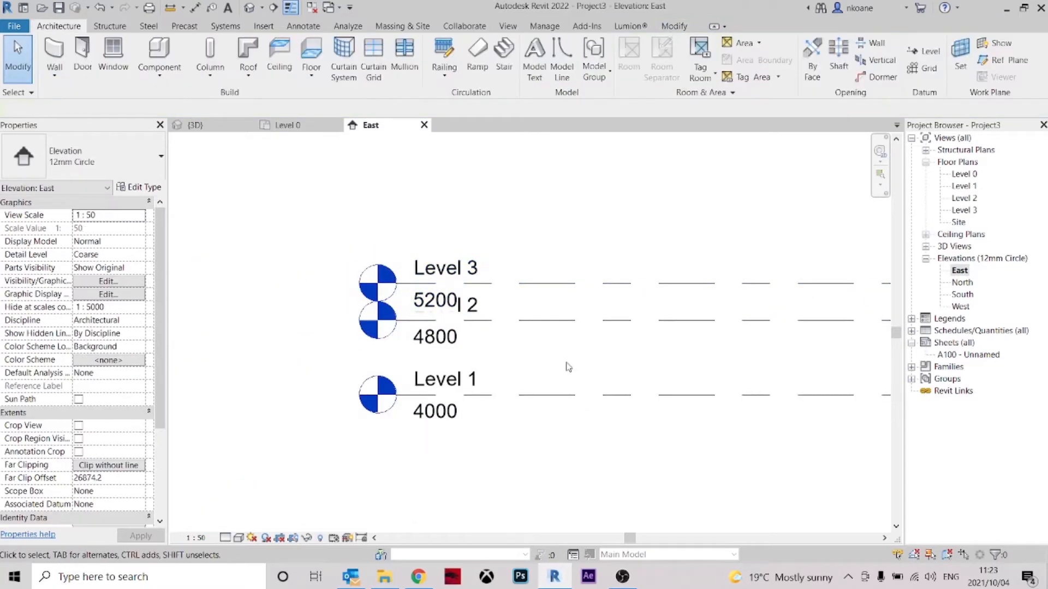
pyautogui.click(567, 292)
pyautogui.click(866, 301)
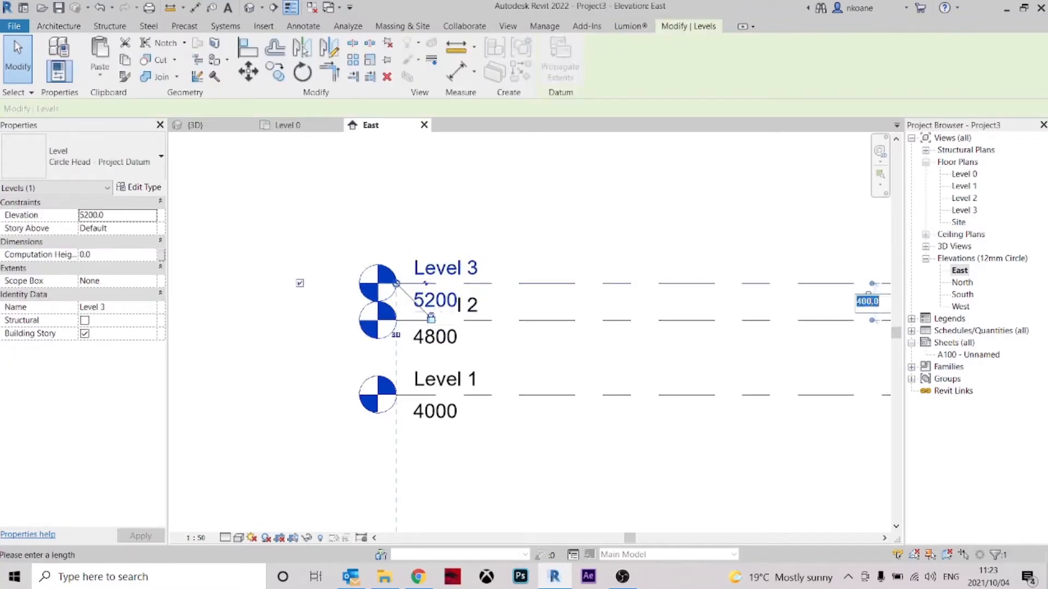
pyautogui.write('350')
pyautogui.press('Return')
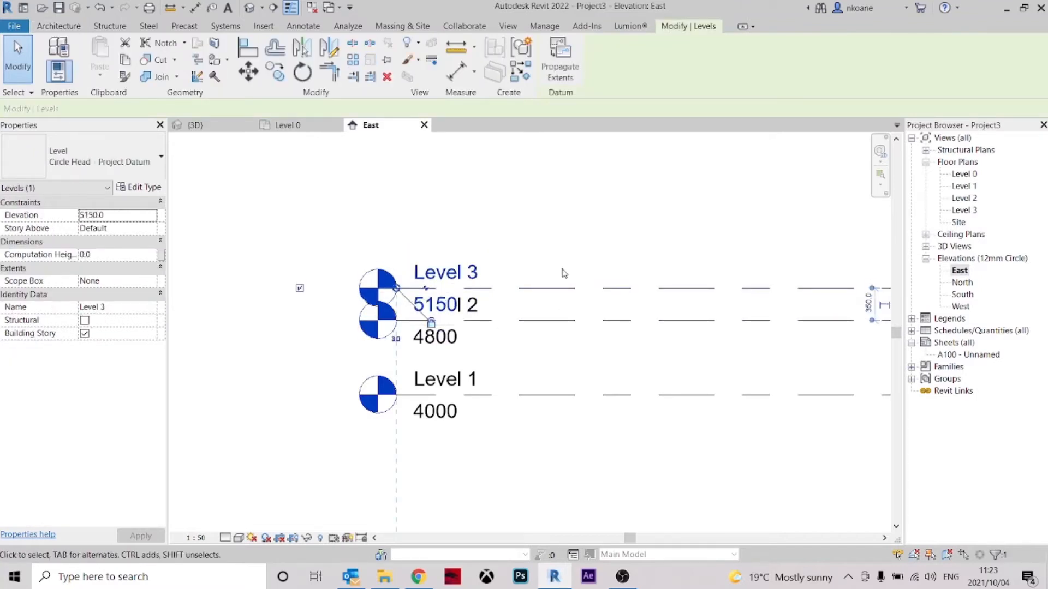
pyautogui.press('Escape')
# - Add a level 800 mm above Level 3, aligned with both ends of the existing levels
pyautogui.scroll(-4, 331, 299)
pyautogui.click(387, 293)
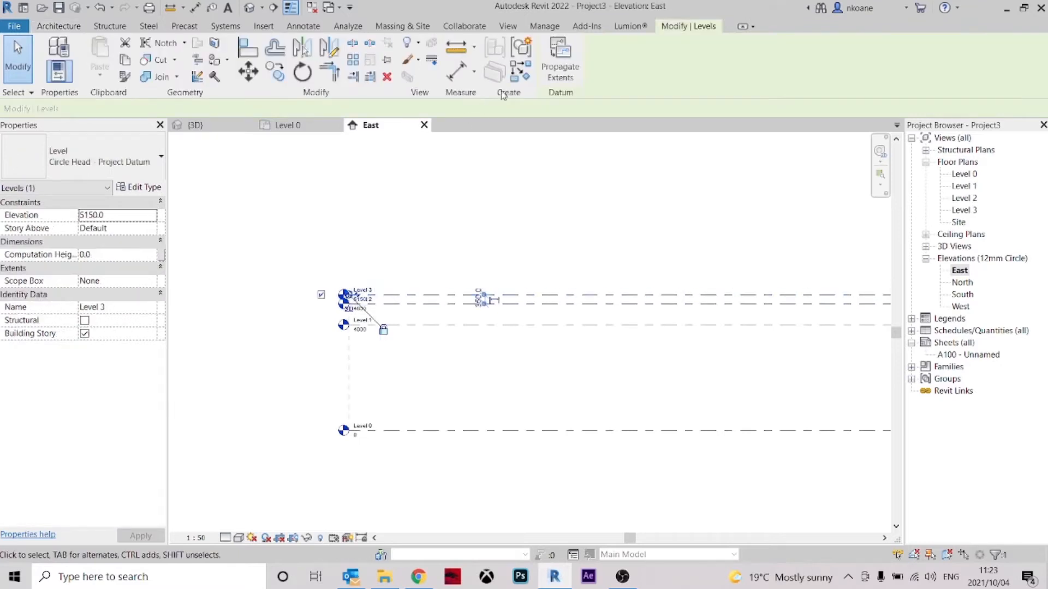
pyautogui.press('l')
pyautogui.press('l')
pyautogui.scroll(2, 353, 276)
pyautogui.scroll(1, 353, 275)
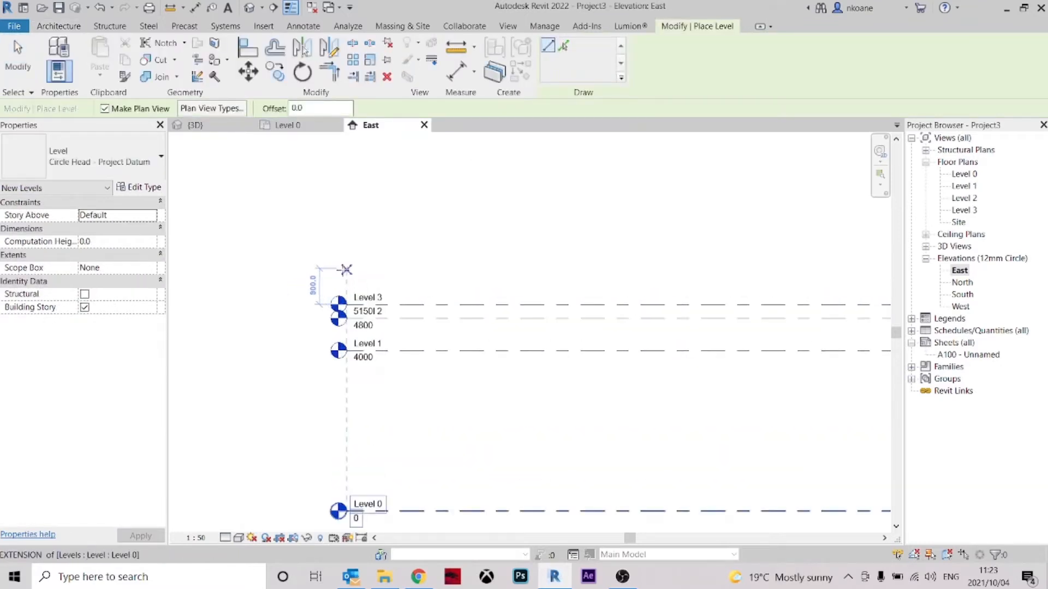
pyautogui.scroll(3, 340, 281)
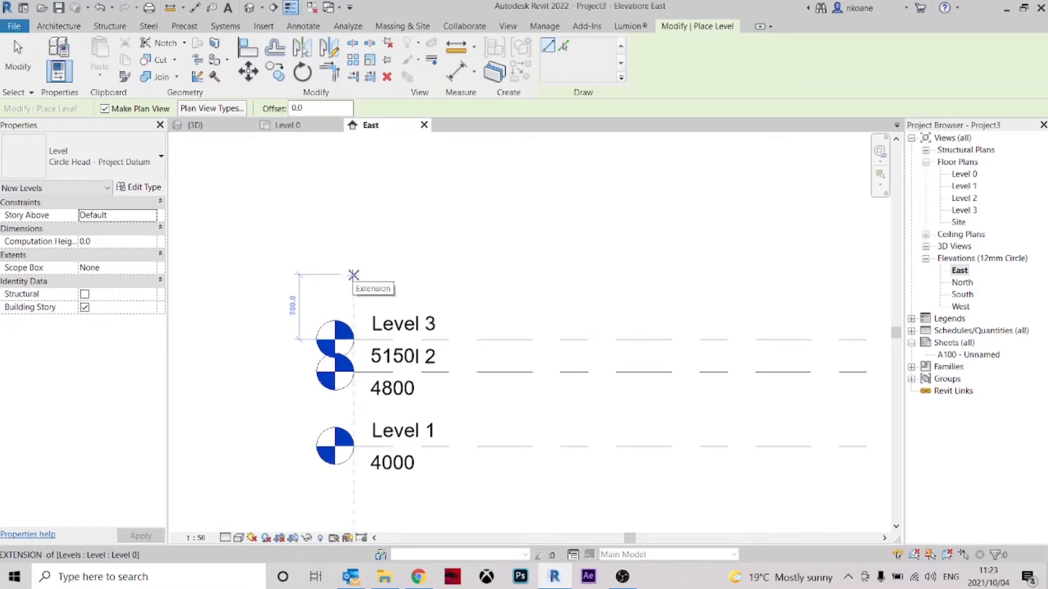
pyautogui.click(354, 267)
pyautogui.scroll(-5, 469, 279)
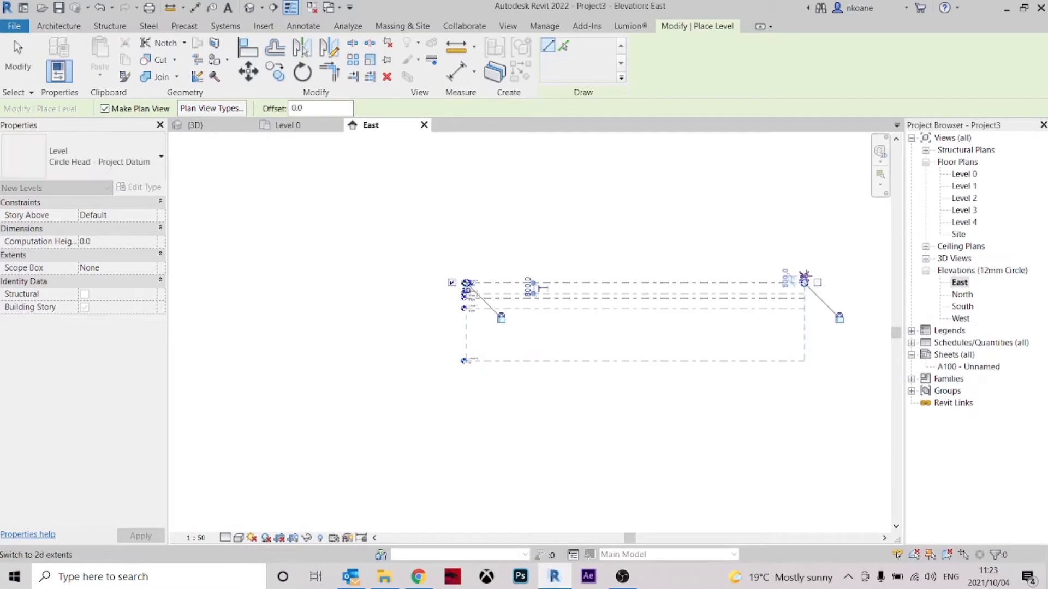
pyautogui.click(804, 281)
pyautogui.scroll(5, 453, 273)
pyautogui.scroll(1, 470, 268)
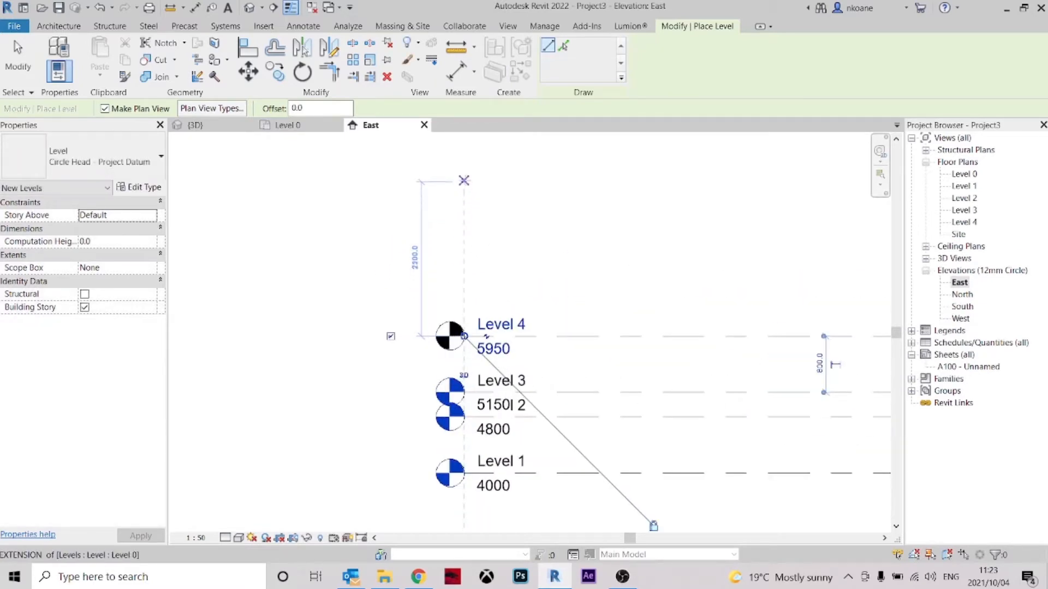
# - Draw a level 2300 mm above Level 4, aligned with both ends of the existing levels
pyautogui.click(464, 175)
pyautogui.scroll(-4, 467, 240)
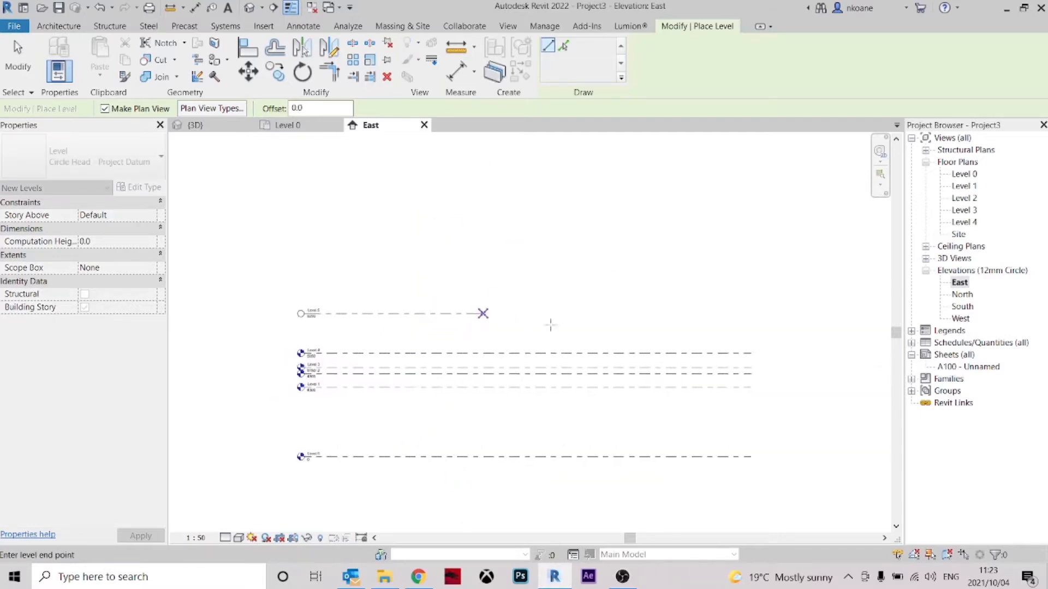
pyautogui.click(759, 311)
pyautogui.scroll(5, 308, 360)
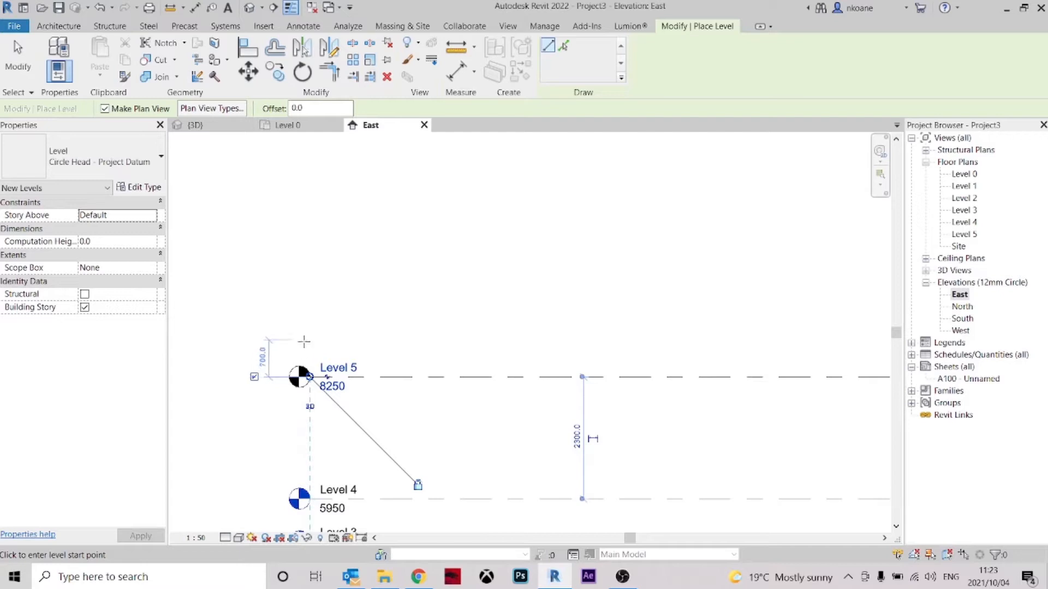
# - Add a level 800 mm above Level 5, aligned with both ends of the existing levels, and finish placing levels
pyautogui.click(309, 333)
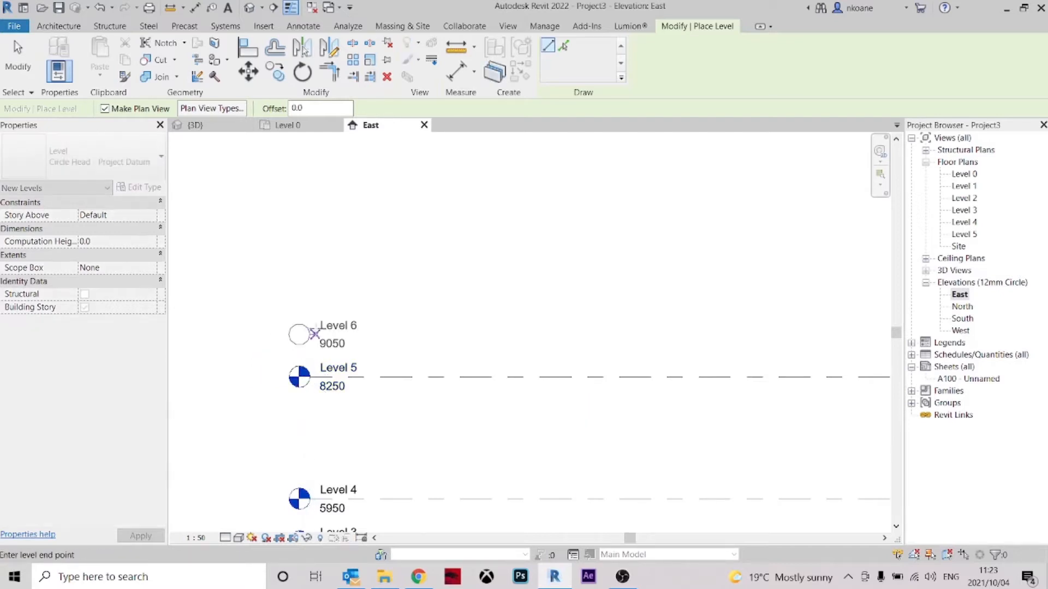
pyautogui.scroll(-4, 385, 328)
pyautogui.click(652, 330)
pyautogui.moveTo(382, 373); pyautogui.dragTo(564, 330, button='middle')
pyautogui.press('Escape')
# - Add elbows to the Level 1 and Level 2 lines so their heads and labels drop clear of the levels above
pyautogui.scroll(5, 537, 349)
pyautogui.scroll(3, 472, 402)
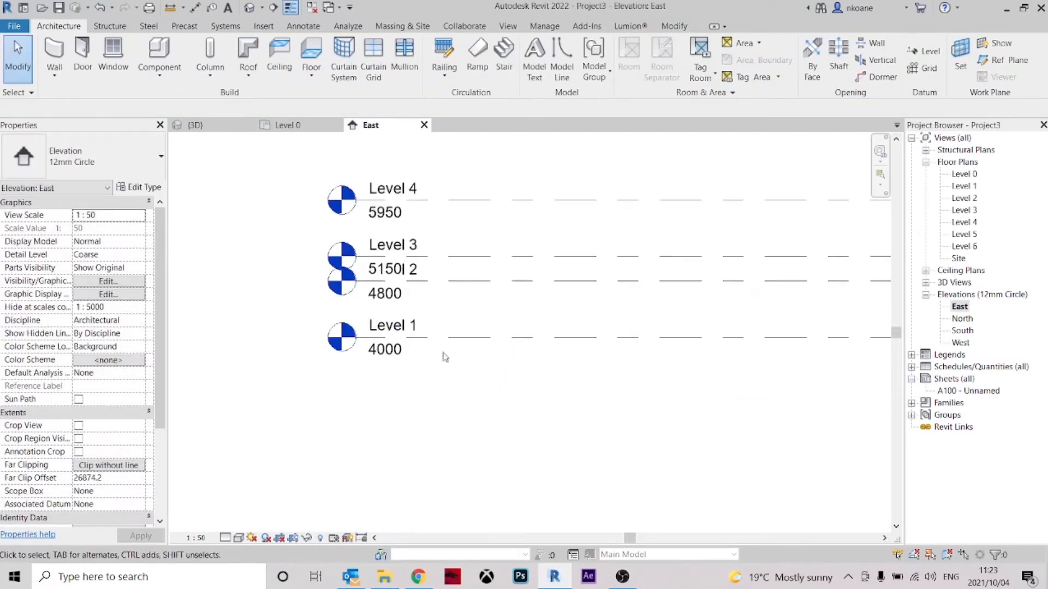
pyautogui.click(388, 366)
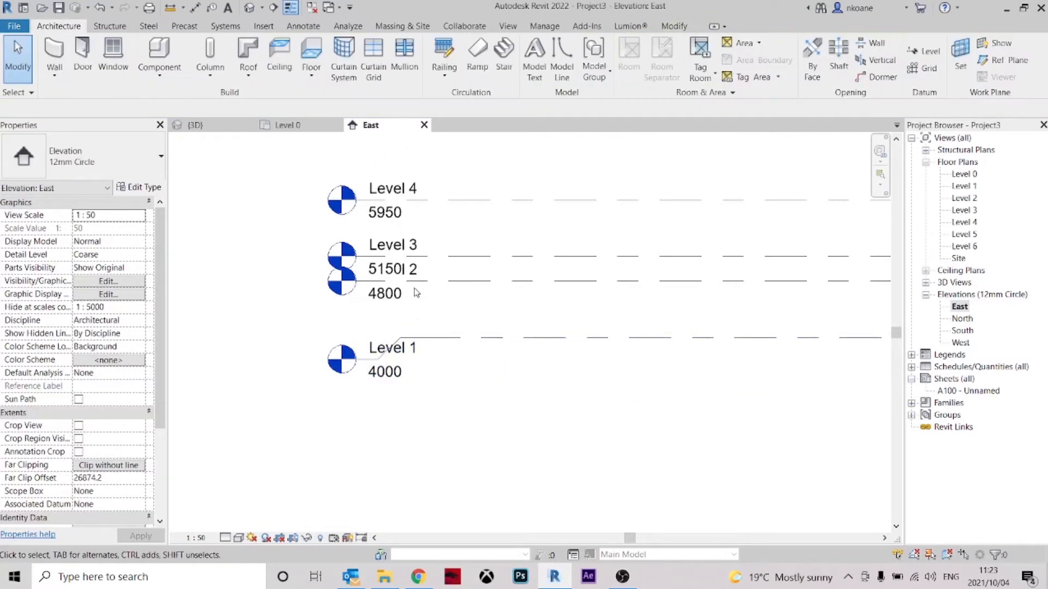
pyautogui.click(389, 294)
pyautogui.scroll(2, 378, 283)
pyautogui.click(378, 283)
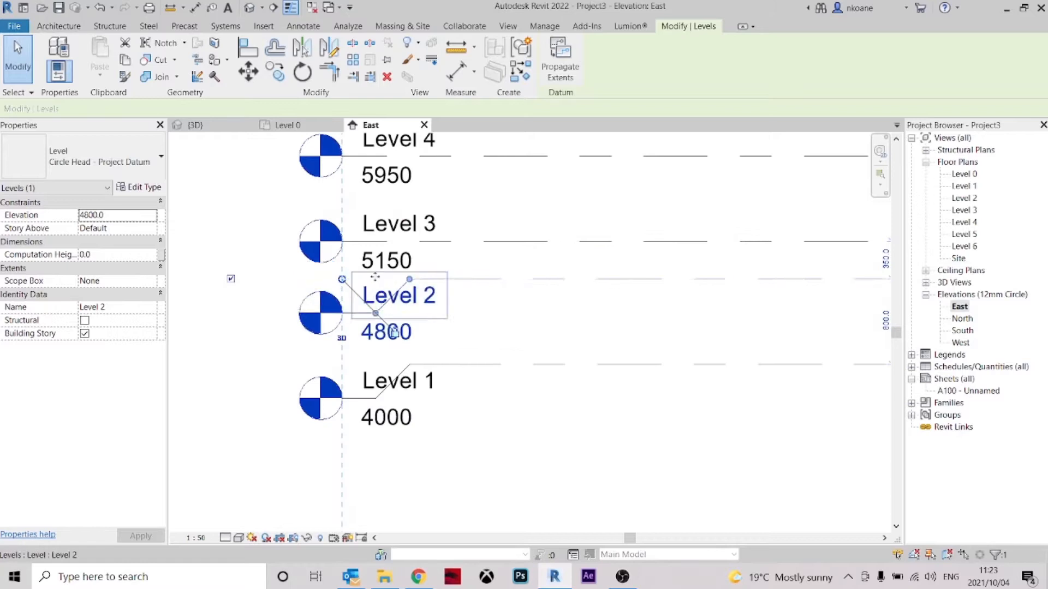
pyautogui.press('Escape')
pyautogui.click(377, 254)
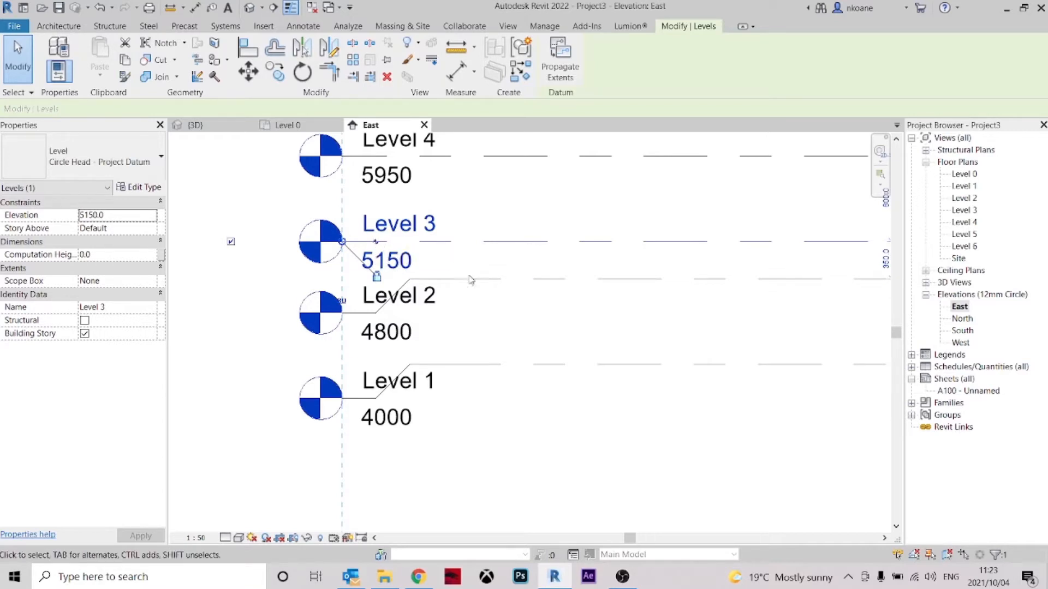
pyautogui.press('Escape')
pyautogui.moveTo(481, 332); pyautogui.dragTo(470, 331, button='middle')
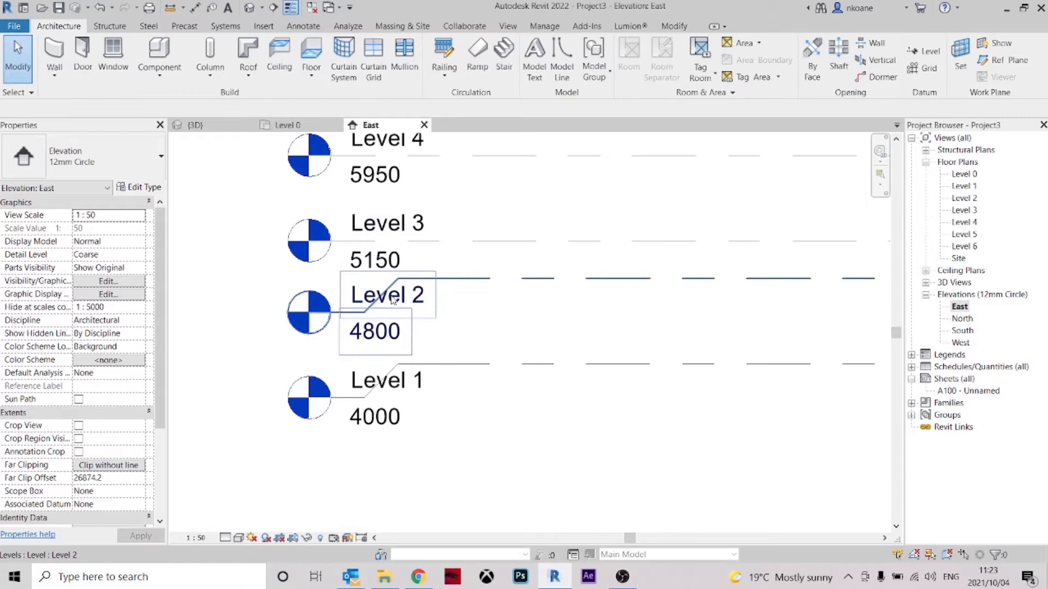
pyautogui.click(368, 324)
pyautogui.scroll(-2, 487, 322)
pyautogui.press('Escape')
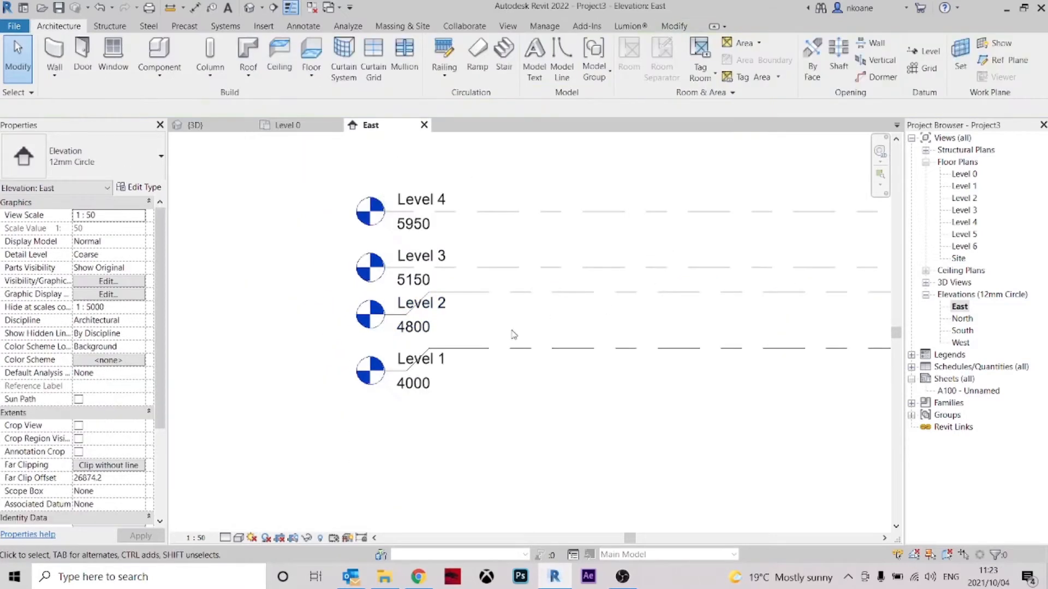
pyautogui.moveTo(480, 410); pyautogui.dragTo(437, 362, button='middle')
pyautogui.scroll(-6, 456, 397)
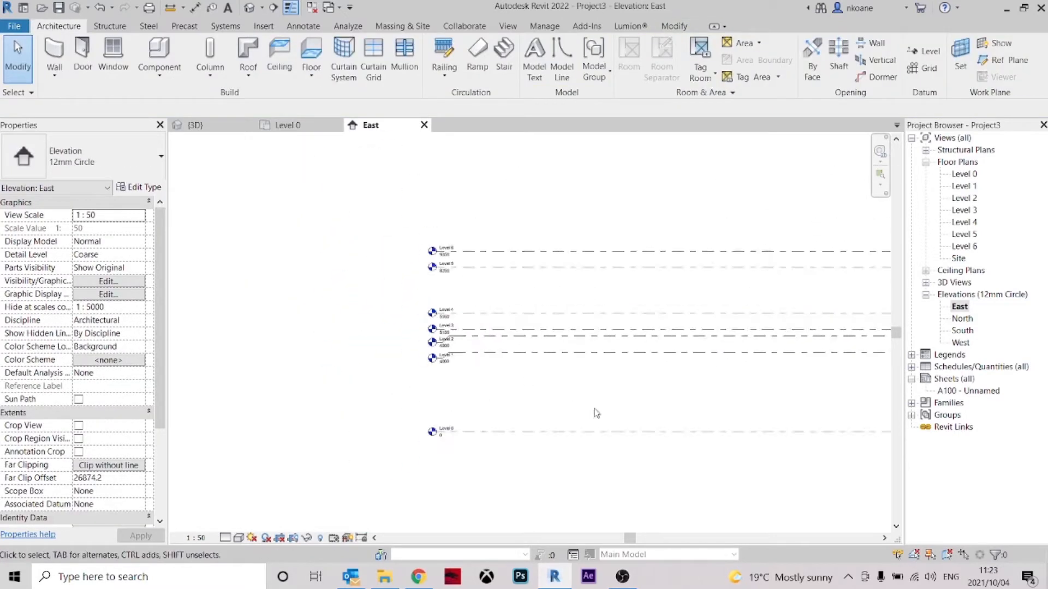
pyautogui.moveTo(596, 414); pyautogui.dragTo(503, 417, button='middle')
# - Start a floor in the Level 0 plan with a 10-sided circumscribed polygon boundary and the type Floor_Timber_22Cbd-225Joist
pyautogui.click(304, 127)
pyautogui.scroll(1, 564, 311)
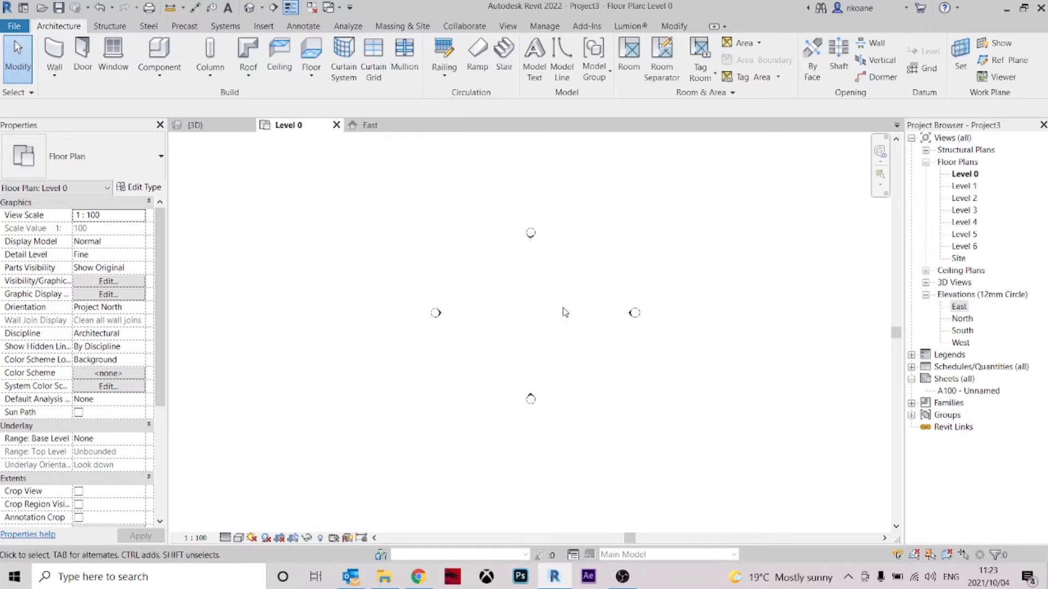
pyautogui.click(322, 53)
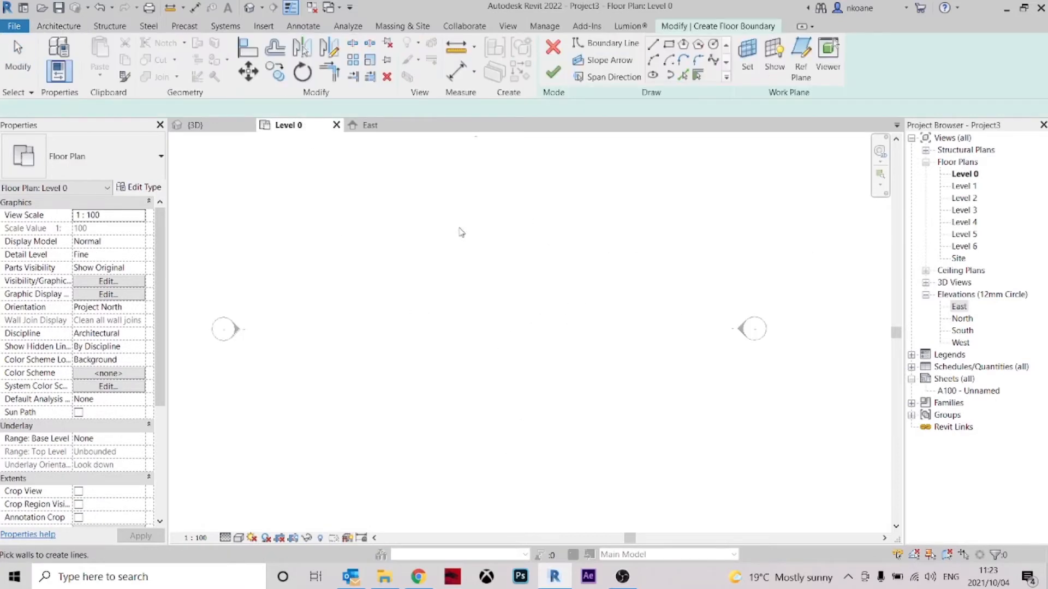
pyautogui.click(698, 46)
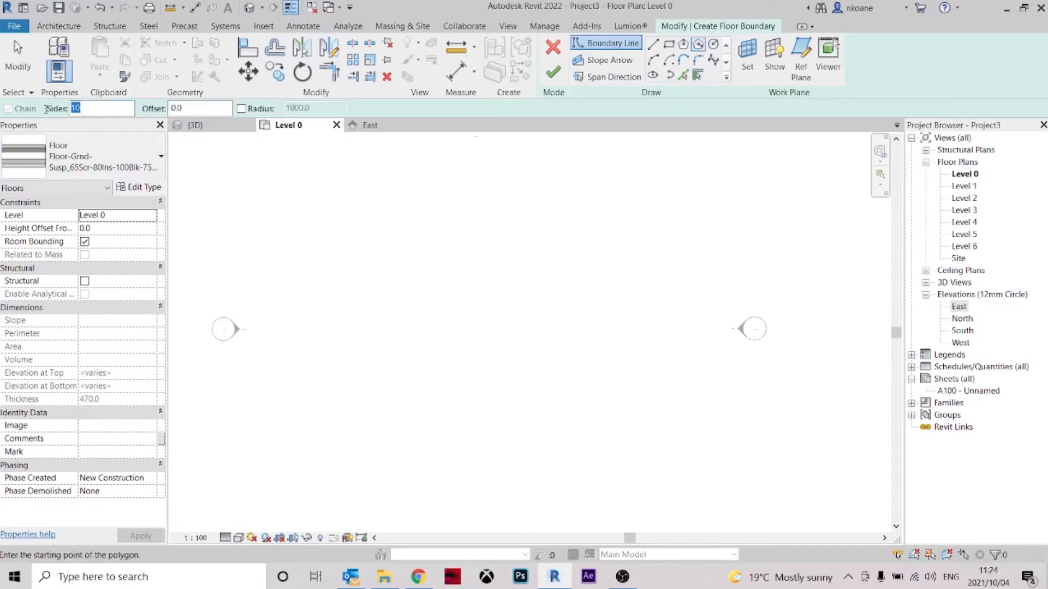
pyautogui.click(71, 189)
pyautogui.click(69, 189)
pyautogui.click(77, 169)
pyautogui.click(62, 306)
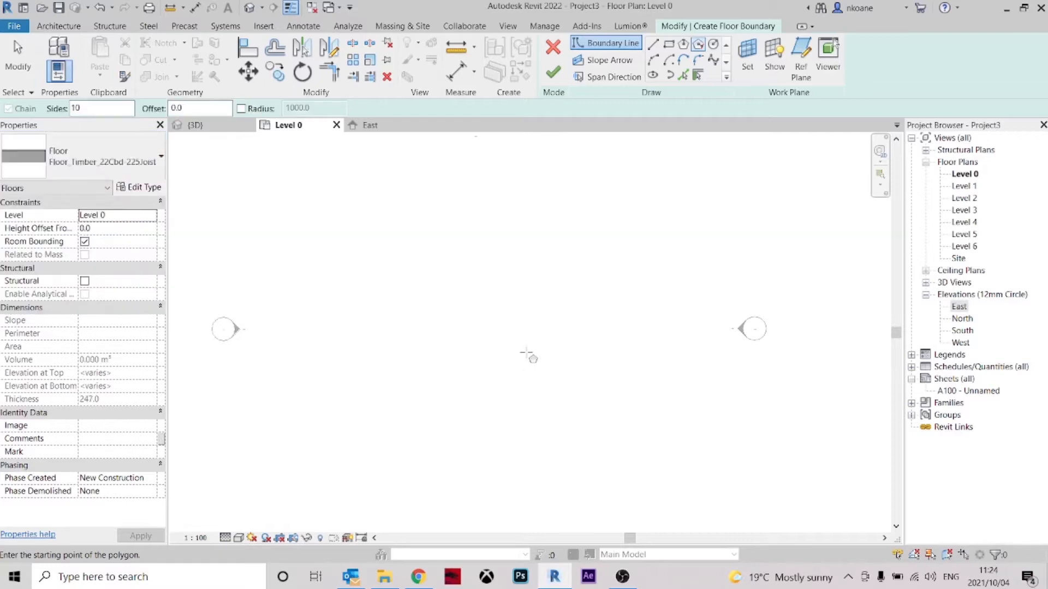
# - Draw the decagon floor boundary with a radius of about 3000 mm between the elevation markers and finish the floor
pyautogui.click(513, 339)
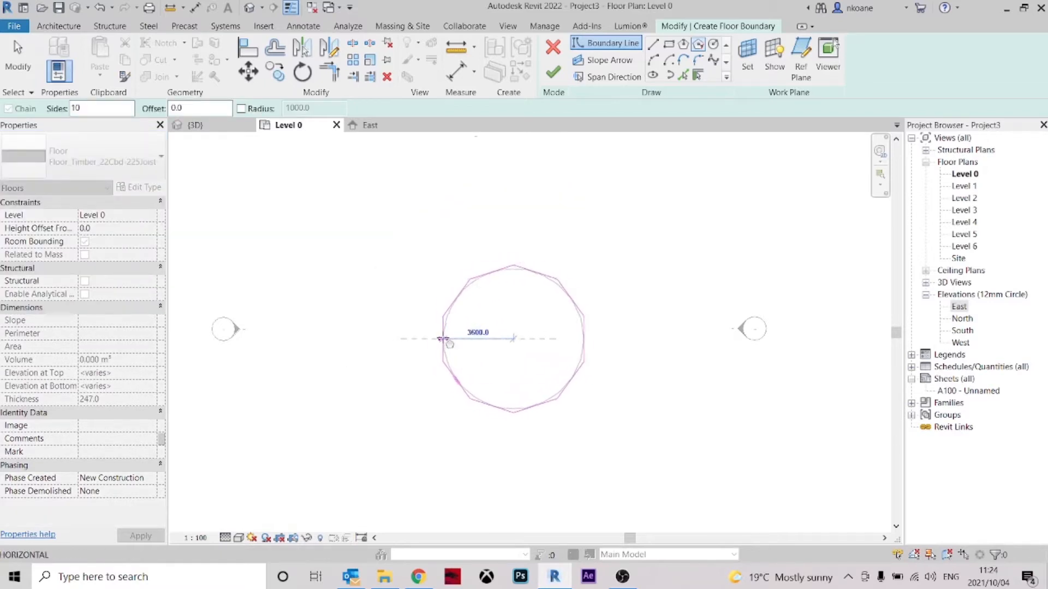
pyautogui.scroll(2, 451, 339)
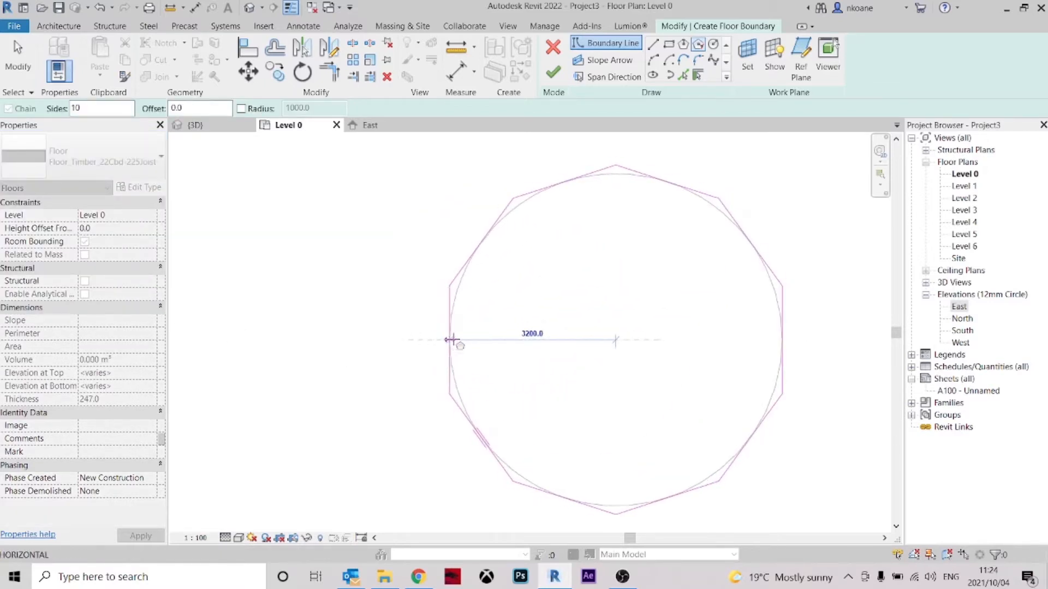
pyautogui.click(460, 340)
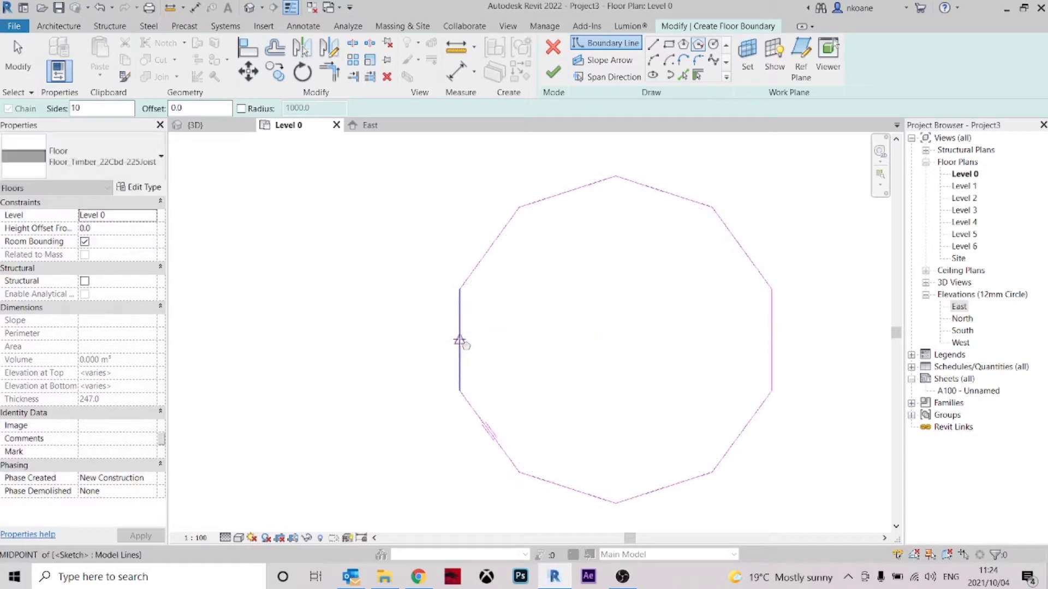
pyautogui.click(556, 80)
pyautogui.click(608, 340)
# - Move the decagonal floor in the 3D view to sit under the middle of the level lines, and check it in the East elevation
pyautogui.press('3')
pyautogui.press('d')
pyautogui.keyDown('shift'); pyautogui.moveTo(521, 423); pyautogui.dragTo(741, 417, button='middle'); pyautogui.keyUp('shift')
pyautogui.scroll(4, 435, 474)
pyautogui.keyDown('shift'); pyautogui.moveTo(592, 486); pyautogui.dragTo(477, 377, button='middle'); pyautogui.keyUp('shift')
pyautogui.scroll(-3, 524, 461)
pyautogui.click(435, 377)
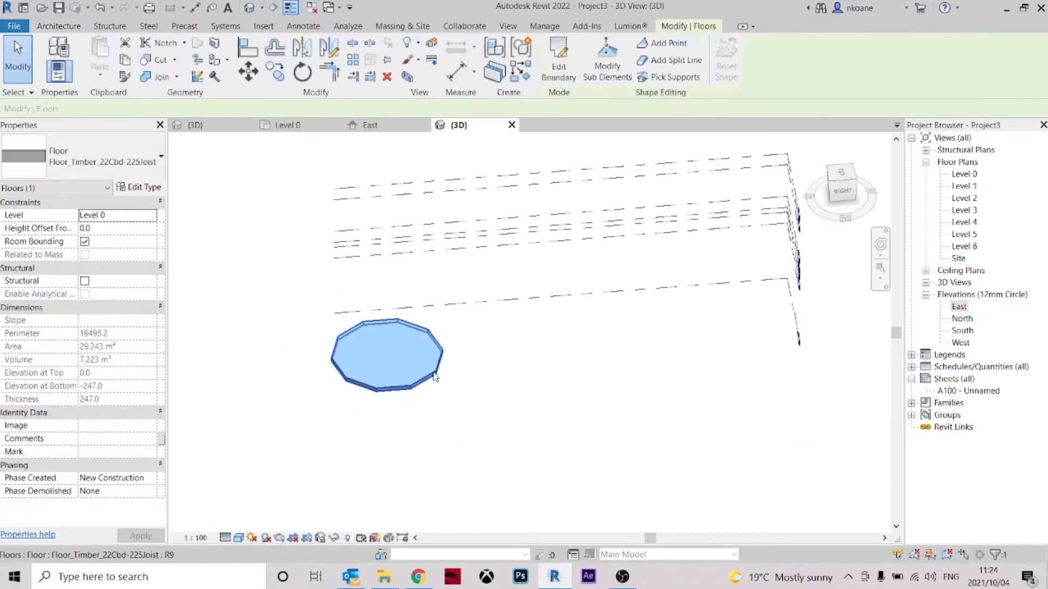
pyautogui.moveTo(435, 377); pyautogui.dragTo(611, 367)
pyautogui.keyDown('shift'); pyautogui.moveTo(525, 427); pyautogui.dragTo(634, 332, button='middle'); pyautogui.keyUp('shift')
pyautogui.click(410, 127)
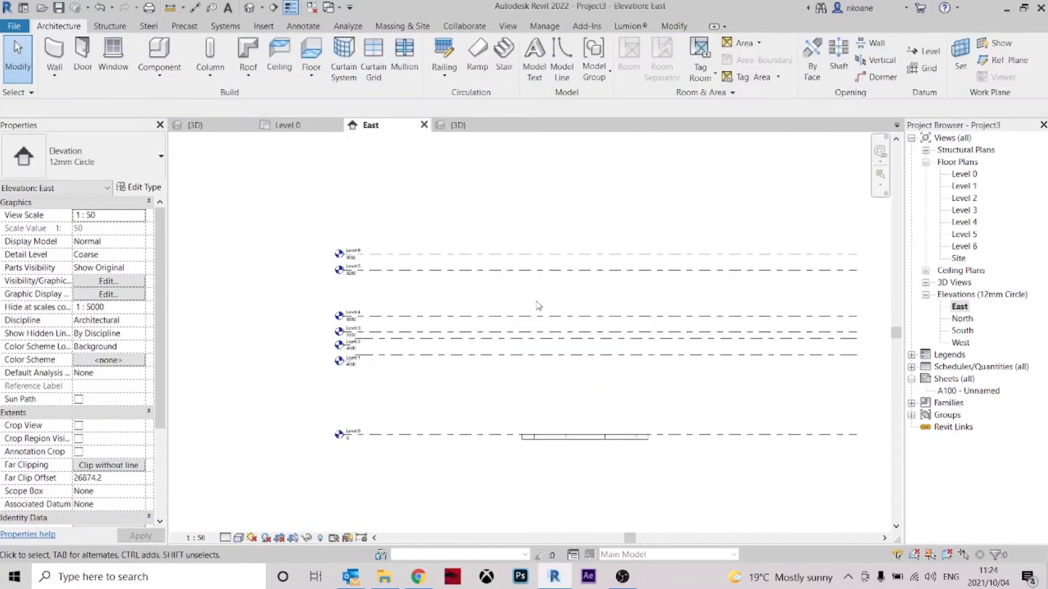
# - Hide the elevation marker category in the Level 0 floor plan
pyautogui.click(295, 126)
pyautogui.scroll(-5, 466, 281)
pyautogui.moveTo(546, 264); pyautogui.dragTo(553, 326, button='middle')
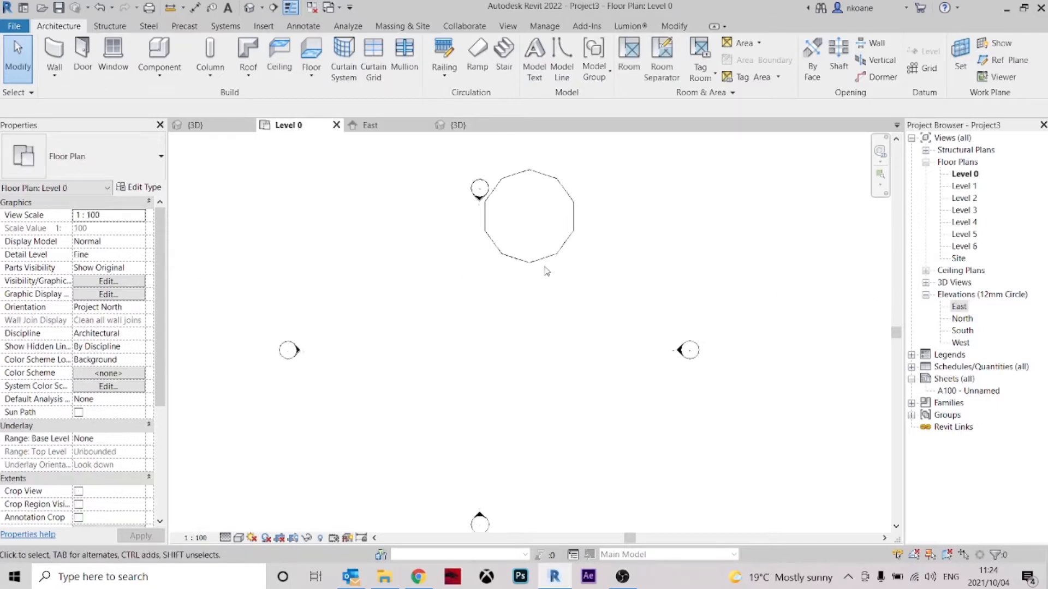
pyautogui.moveTo(702, 395); pyautogui.dragTo(649, 323)
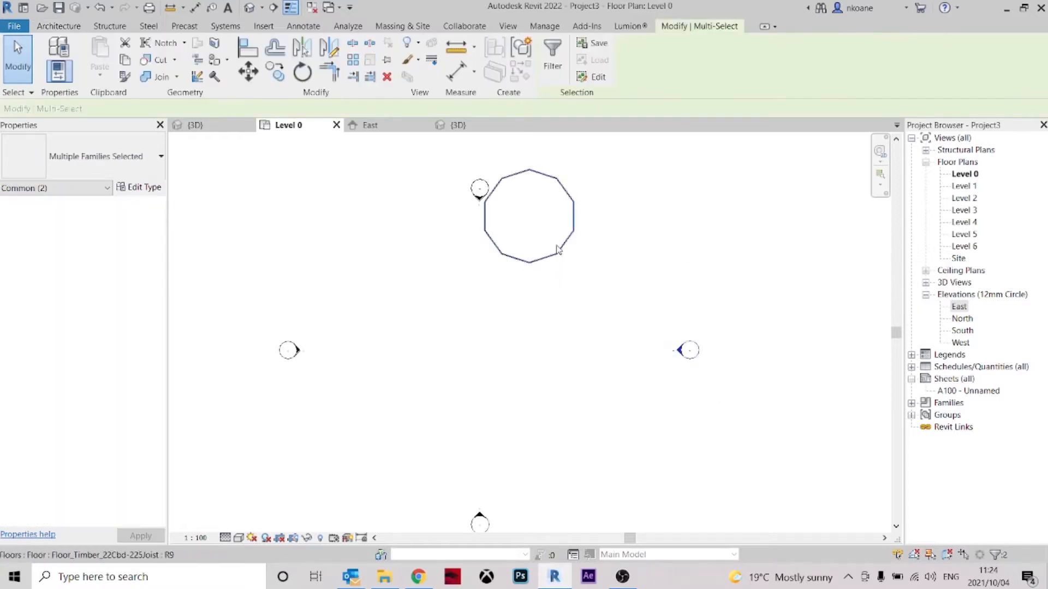
pyautogui.click(409, 44)
pyautogui.click(409, 64)
pyautogui.scroll(3, 480, 229)
pyautogui.moveTo(477, 224); pyautogui.dragTo(486, 244, button='middle')
pyautogui.scroll(2, 496, 287)
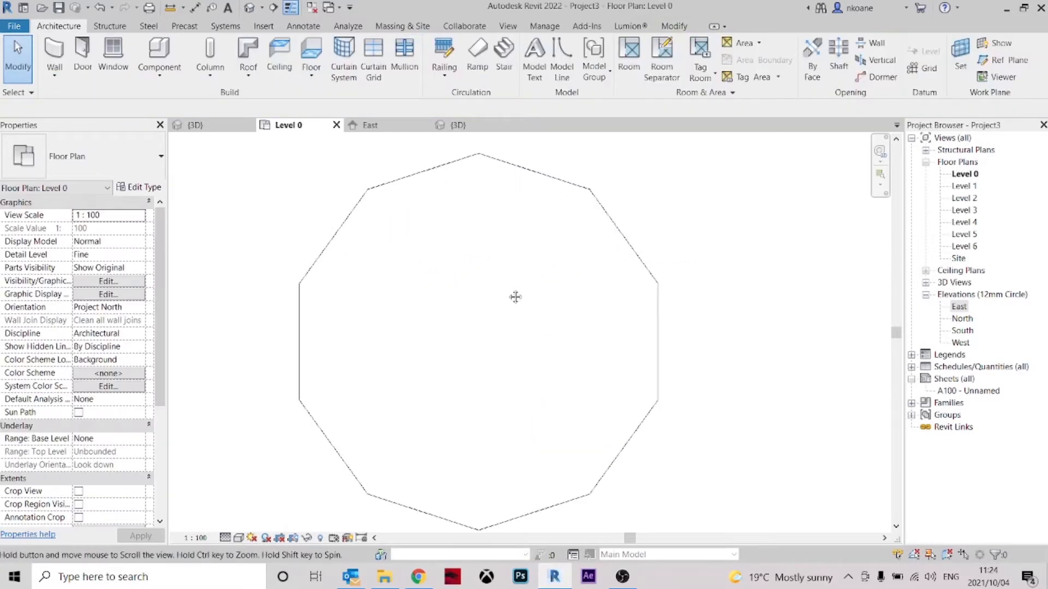
# - Create a closed chain of detail lines offset about 100 mm inward from the floor's edges
pyautogui.click(305, 27)
pyautogui.click(311, 43)
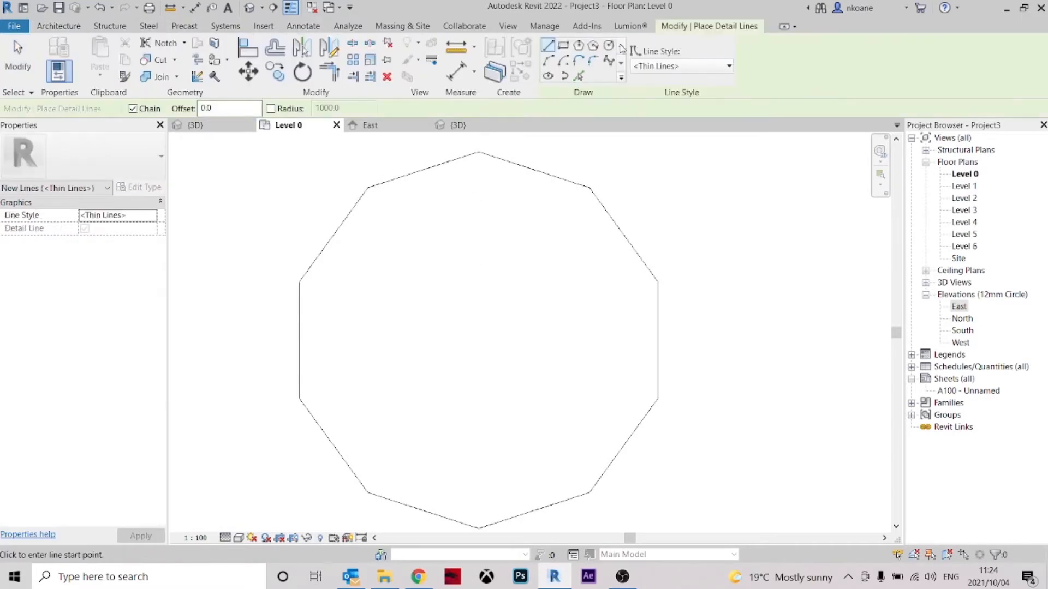
pyautogui.click(579, 76)
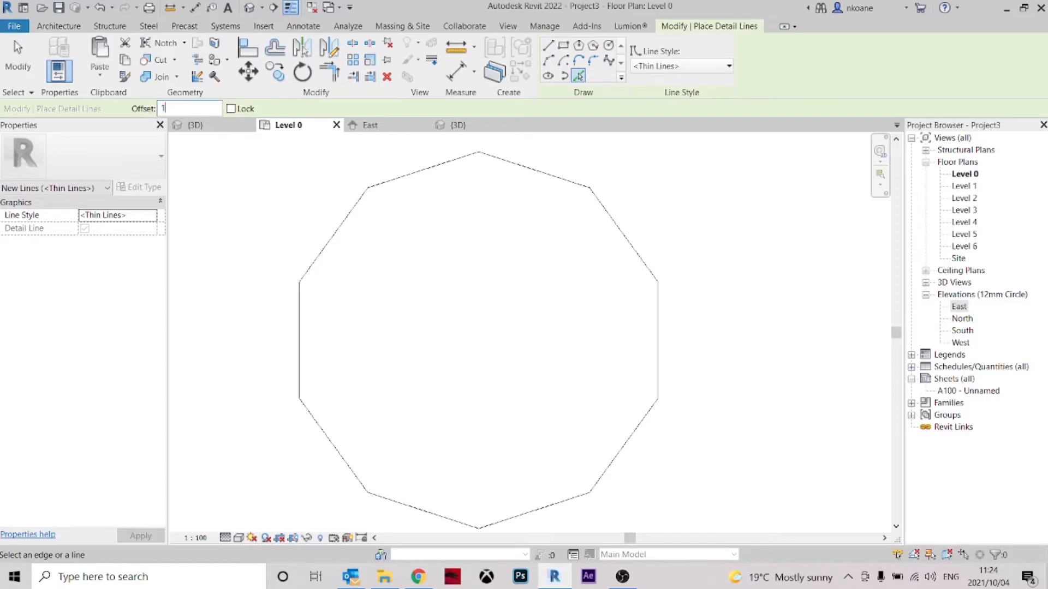
pyautogui.press('Tab')
pyautogui.click(548, 188)
pyautogui.press('Escape')
pyautogui.press('Escape')
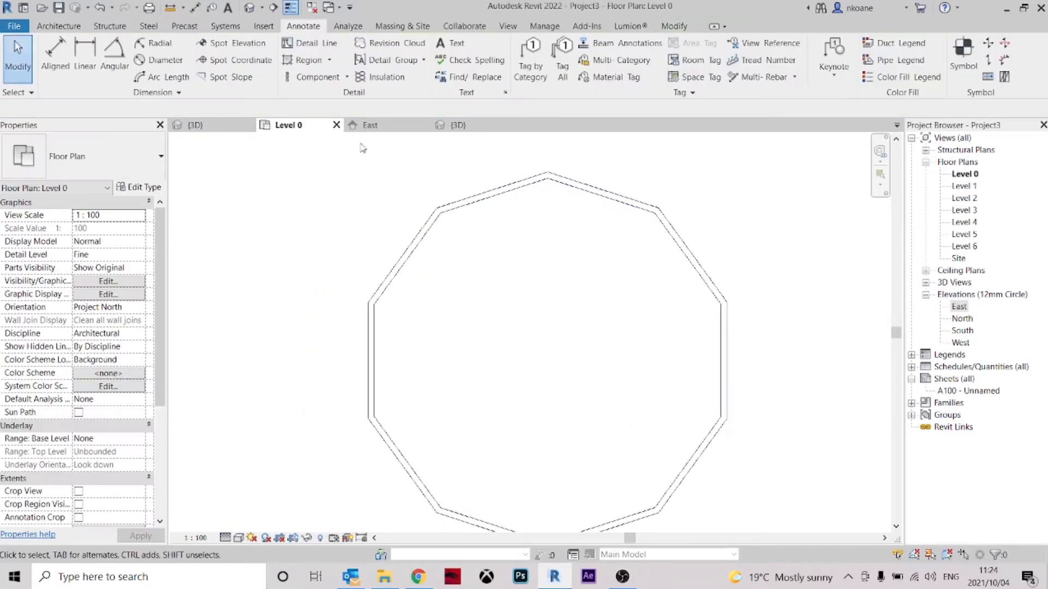
pyautogui.click(57, 25)
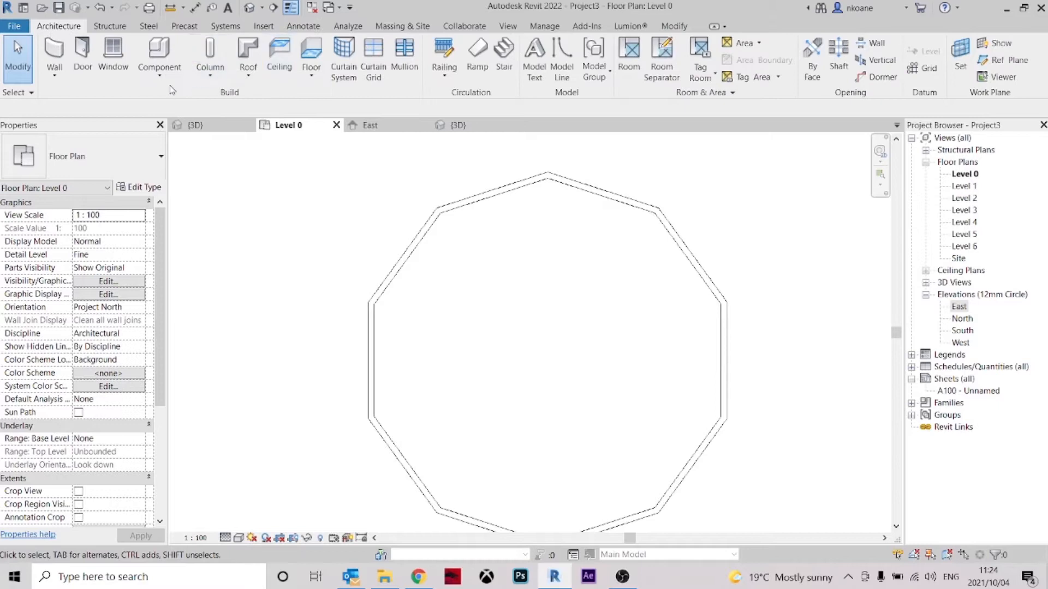
pyautogui.click(159, 74)
pyautogui.click(175, 121)
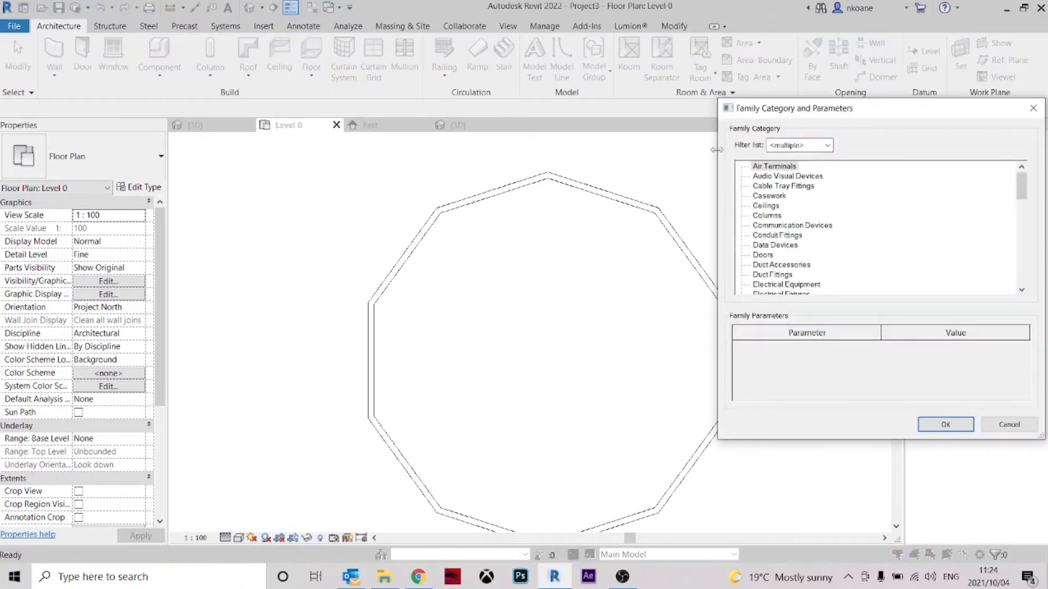
pyautogui.press('Escape')
# - Create an in-place model in the Generic Models category and name it "column"
pyautogui.click(160, 72)
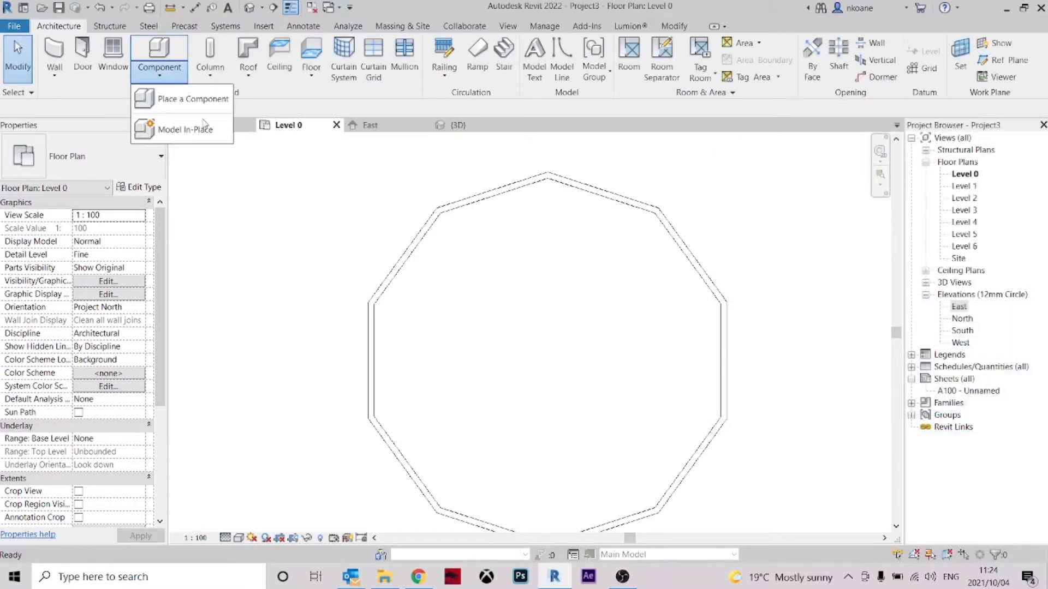
pyautogui.click(186, 131)
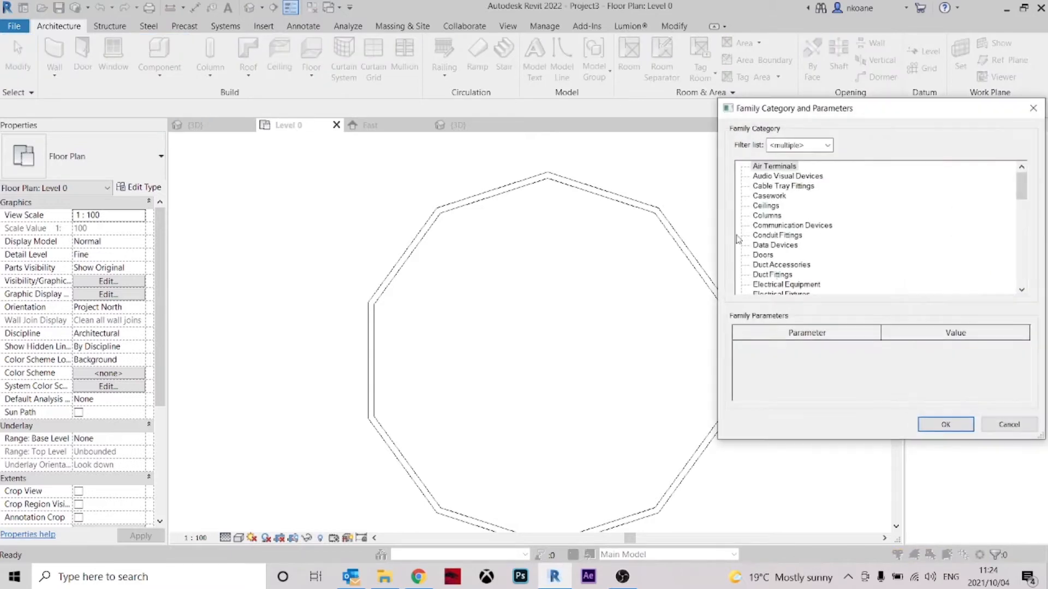
pyautogui.scroll(-3, 777, 277)
pyautogui.click(777, 275)
pyautogui.click(945, 425)
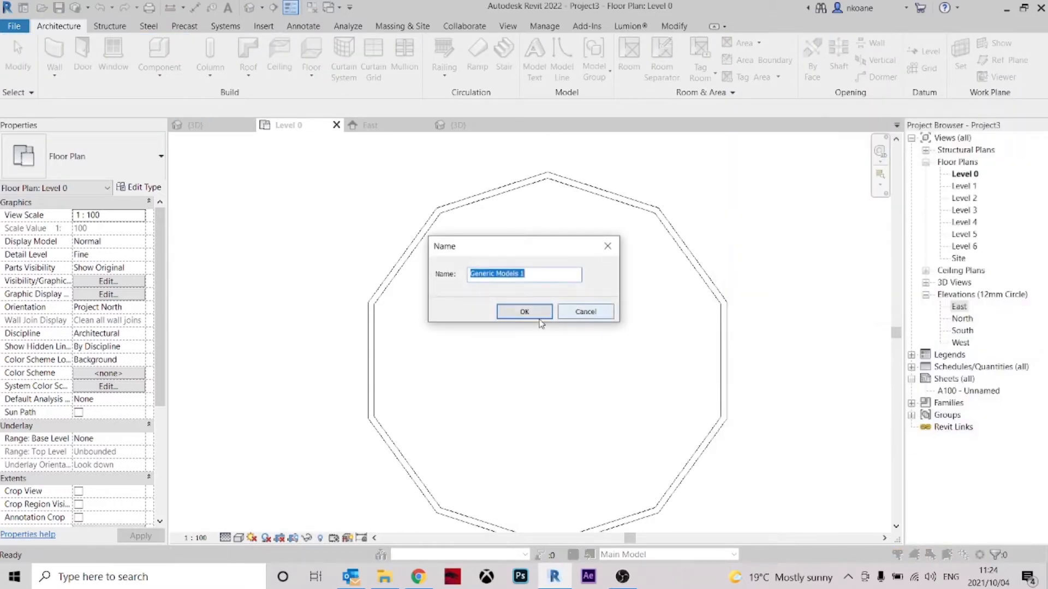
pyautogui.write('column')
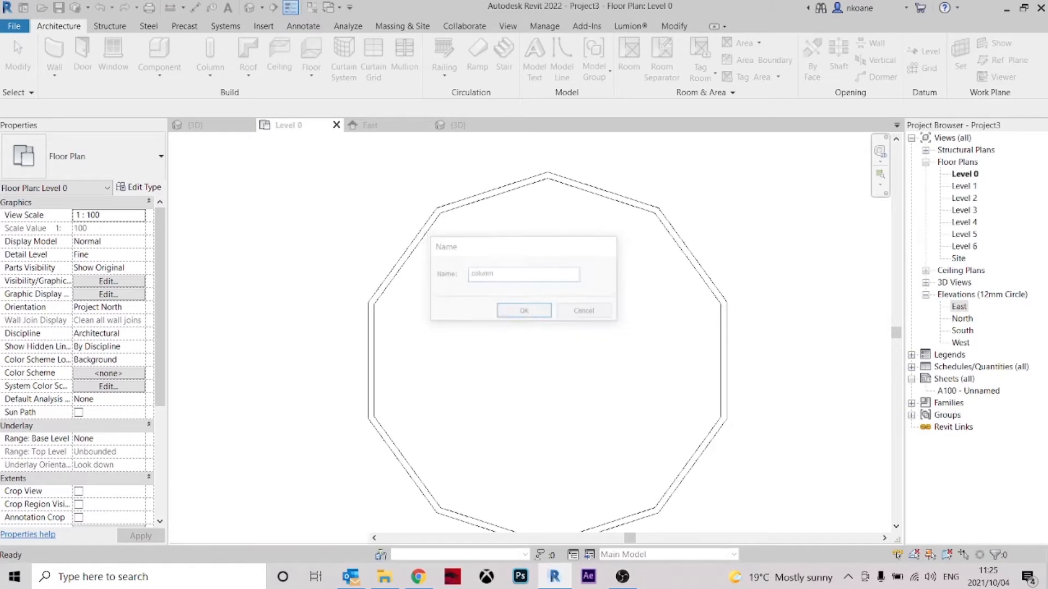
pyautogui.press('Return')
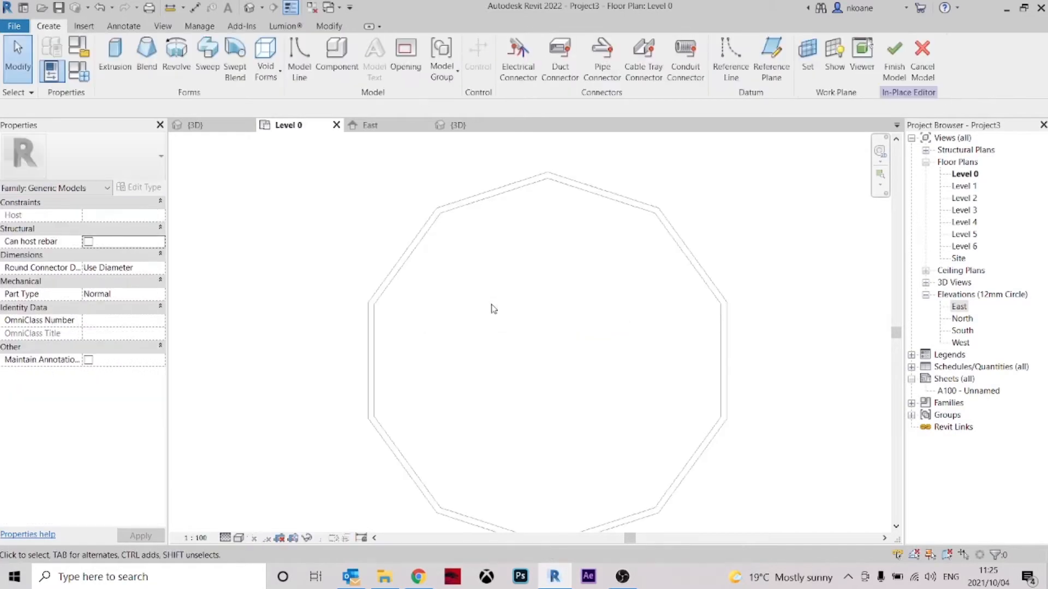
# - Start a solid extrusion for the columns, check the level heights in the East elevation, and set the extrusion end to 5150
pyautogui.click(115, 60)
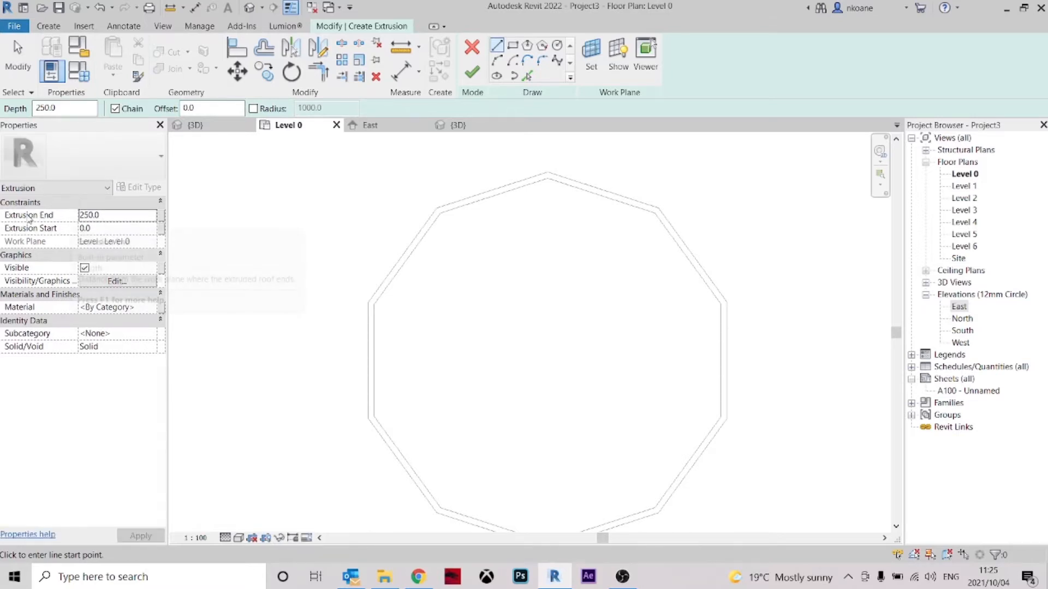
pyautogui.click(408, 126)
pyautogui.scroll(3, 266, 339)
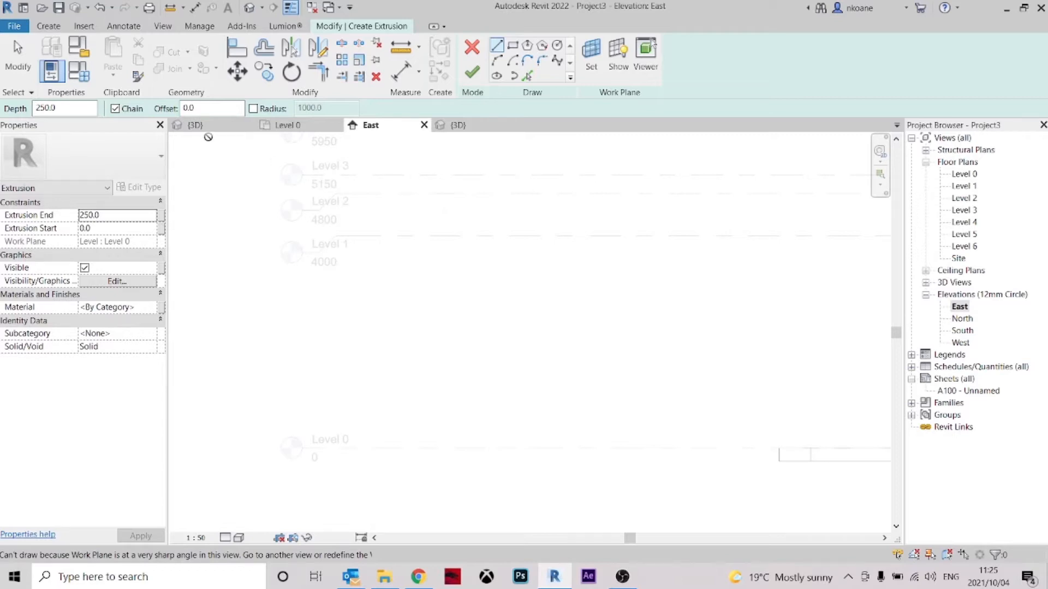
pyautogui.click(306, 125)
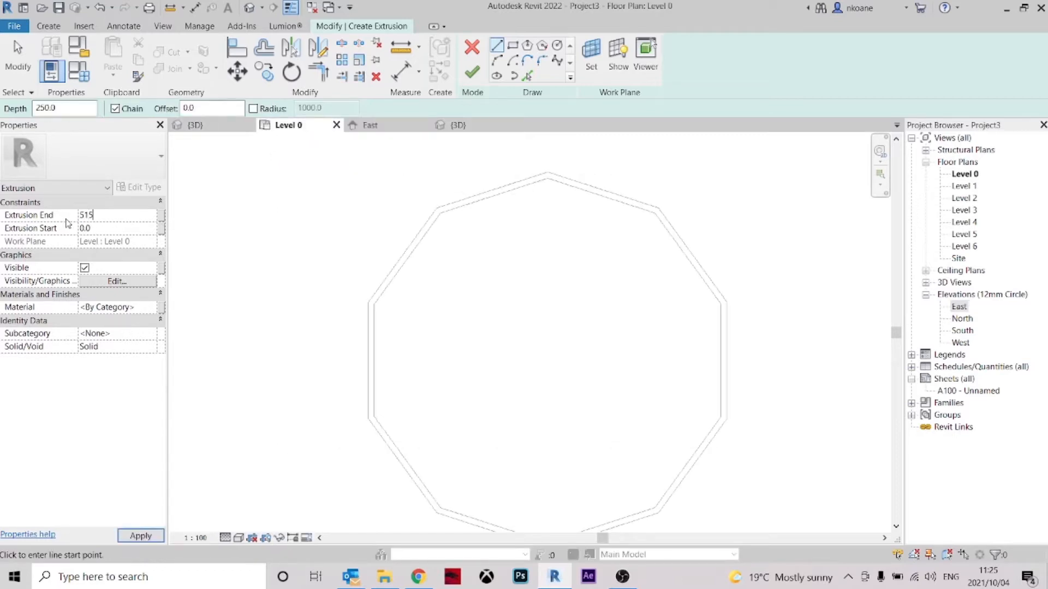
# - Sketch a circle of 60 mm radius centred on the topmost corner of the inner decagon of detail lines
pyautogui.moveTo(691, 389); pyautogui.dragTo(679, 375, button='middle')
pyautogui.moveTo(591, 279); pyautogui.dragTo(599, 312, button='middle')
pyautogui.scroll(4, 546, 207)
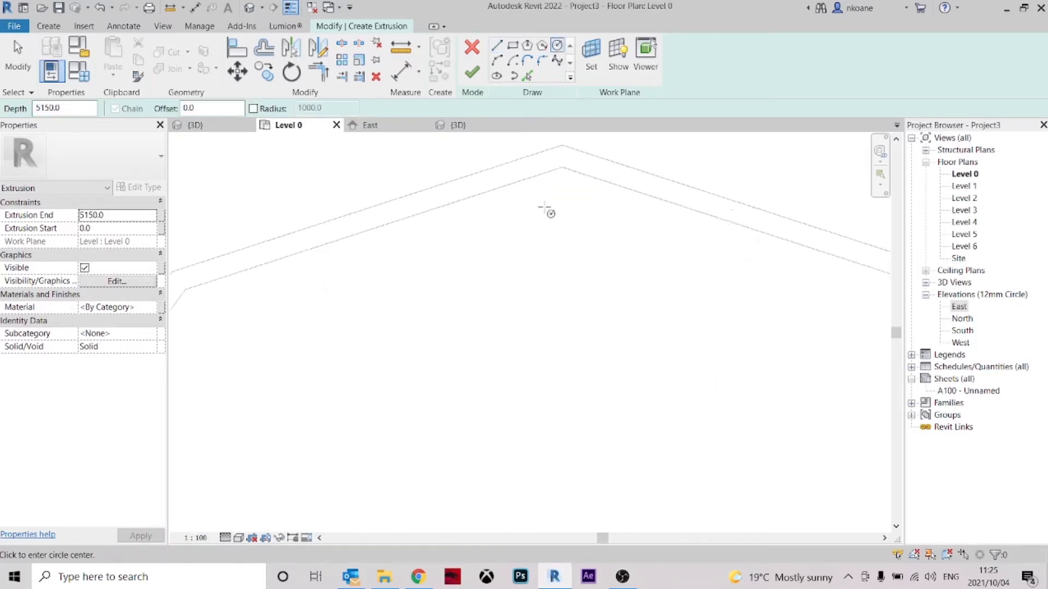
pyautogui.click(554, 167)
pyautogui.moveTo(554, 167); pyautogui.dragTo(546, 225, button='middle')
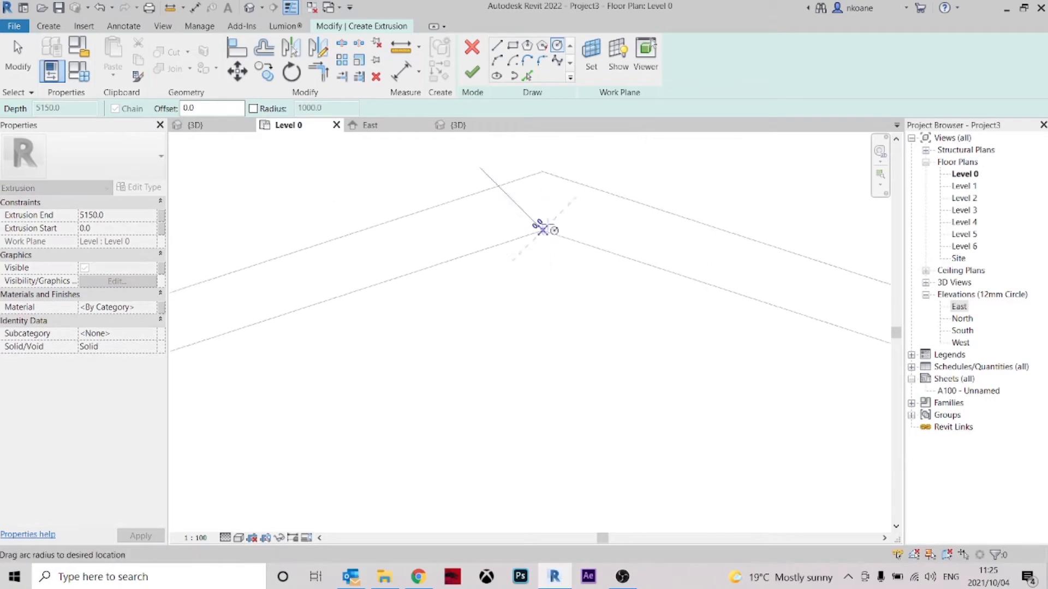
pyautogui.click(569, 209)
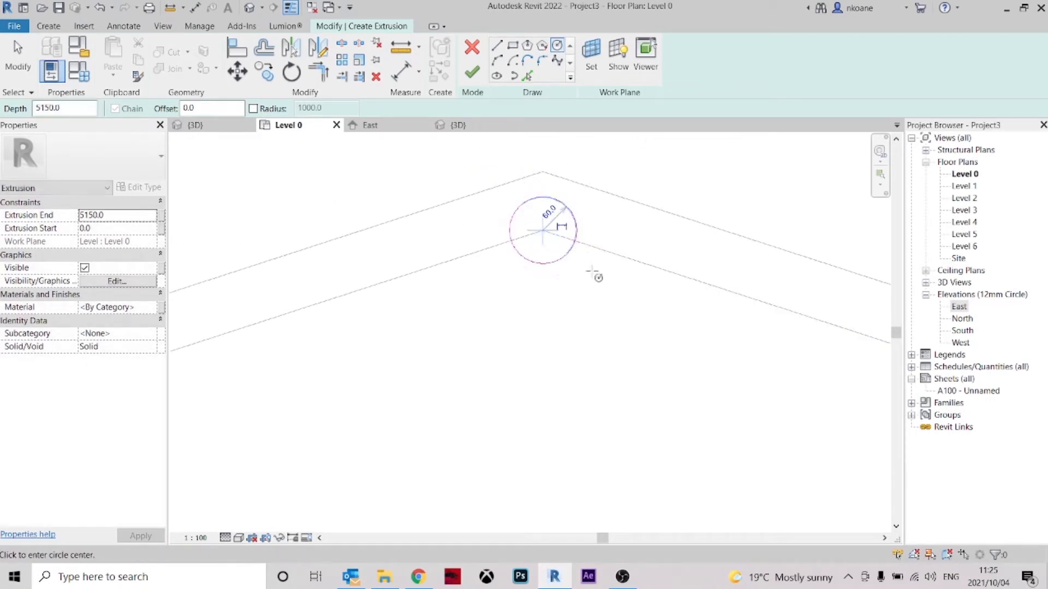
# - Make the centre mark of the column circle visible
pyautogui.press('Escape')
pyautogui.click(570, 260)
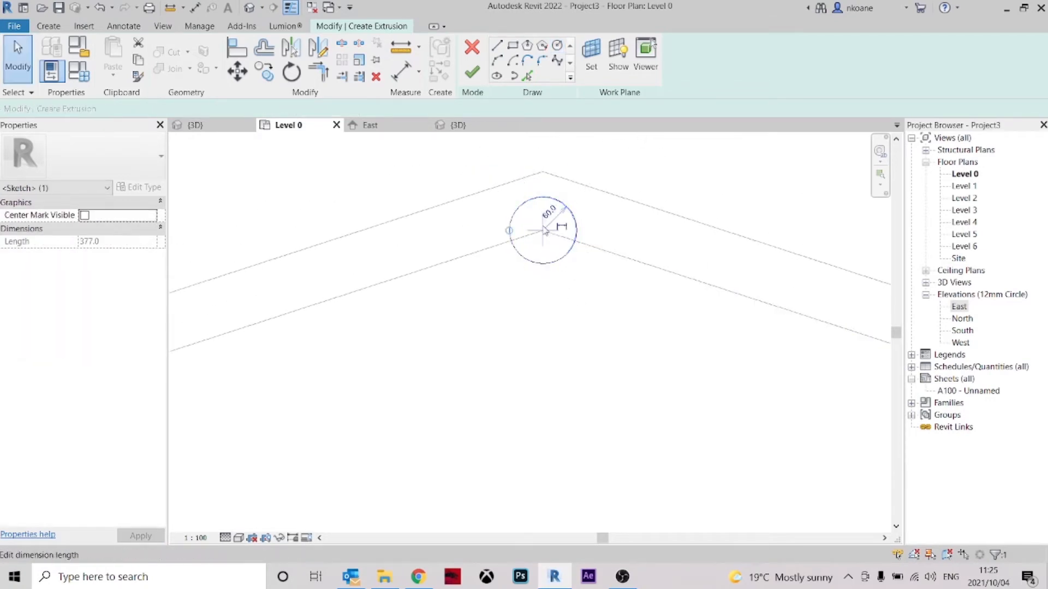
pyautogui.click(85, 216)
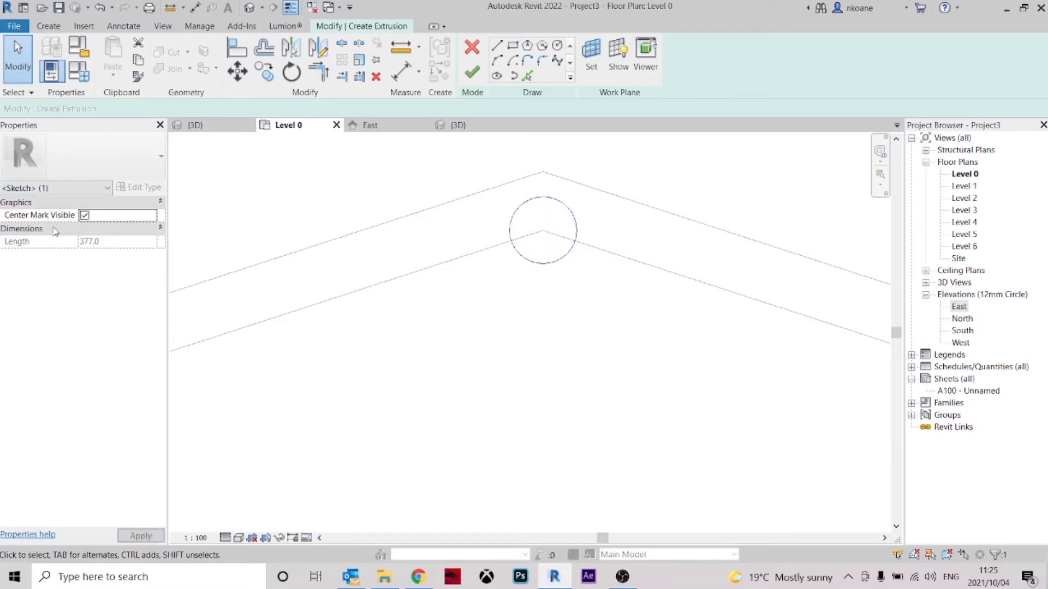
pyautogui.moveTo(521, 194); pyautogui.dragTo(540, 245, button='middle')
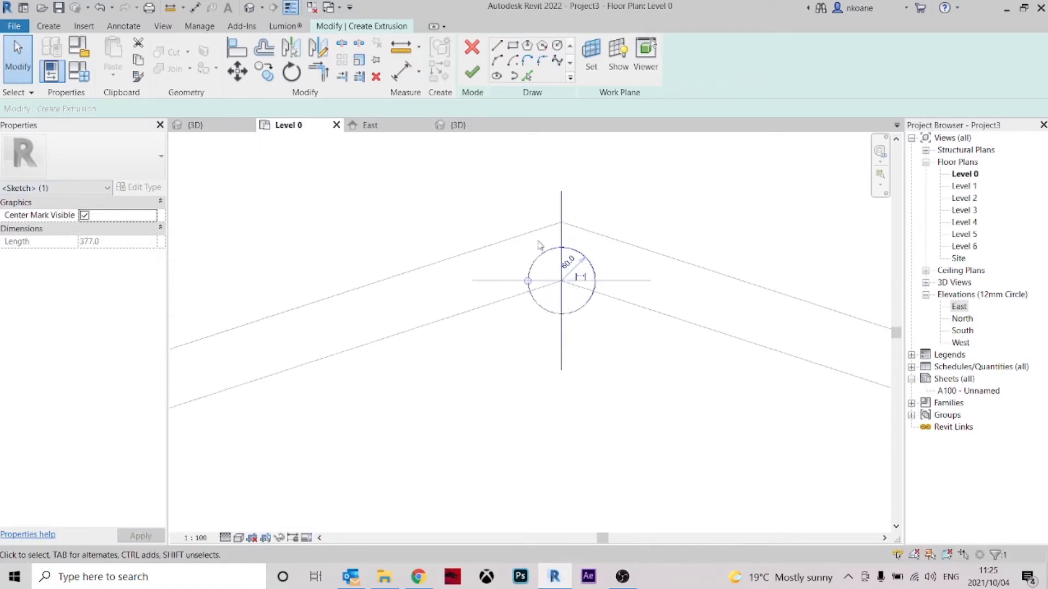
# - Copy the column circle by its centre to the other nine corners of the inner decagon using multiple copies
pyautogui.click(265, 71)
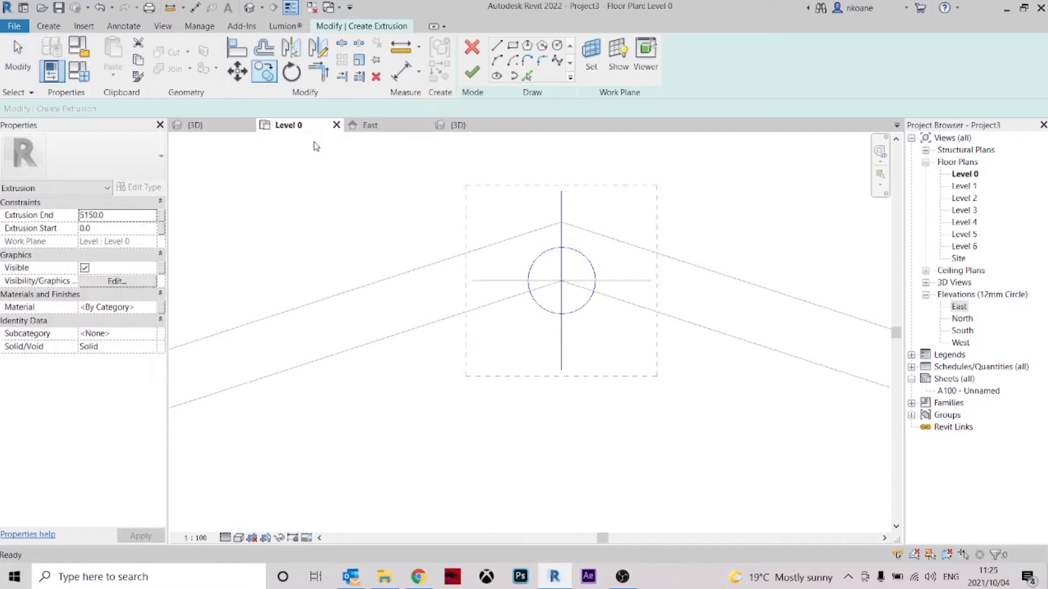
pyautogui.click(562, 282)
pyautogui.scroll(-2, 529, 237)
pyautogui.scroll(1, 791, 341)
pyautogui.click(762, 307)
pyautogui.scroll(-2, 765, 304)
pyautogui.scroll(2, 854, 423)
pyautogui.click(859, 425)
pyautogui.scroll(-2, 858, 423)
pyautogui.scroll(2, 764, 415)
pyautogui.click(762, 413)
pyautogui.scroll(-2, 775, 328)
pyautogui.scroll(2, 761, 386)
pyautogui.click(437, 492)
pyautogui.scroll(-2, 437, 493)
pyautogui.scroll(2, 345, 304)
pyautogui.click(694, 450)
pyautogui.click(493, 172)
pyautogui.scroll(-2, 685, 234)
pyautogui.moveTo(687, 237); pyautogui.dragTo(561, 414, button='middle')
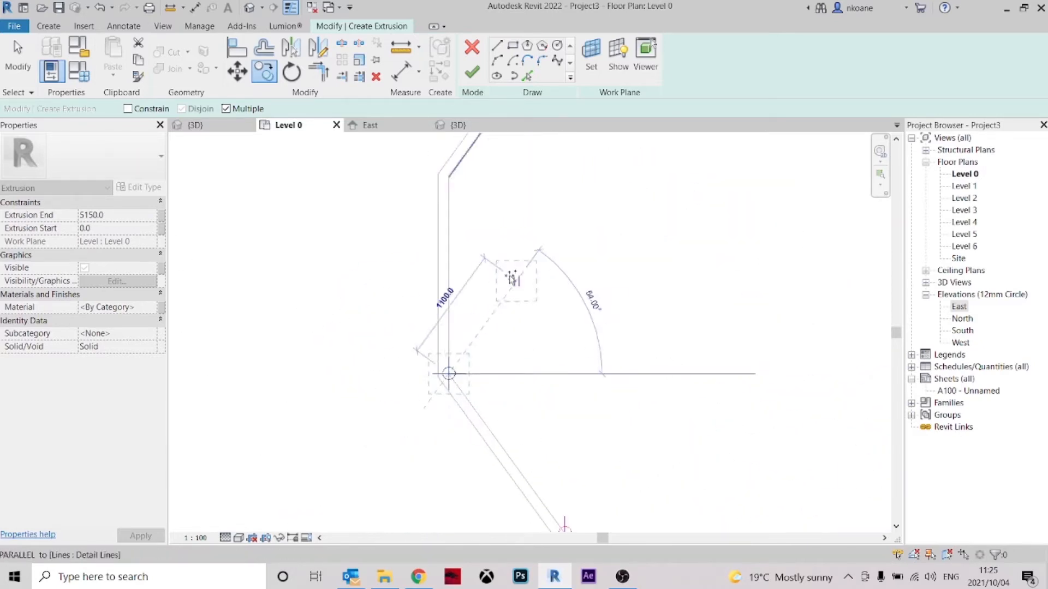
pyautogui.click(448, 176)
pyautogui.scroll(-2, 587, 253)
pyautogui.moveTo(587, 253); pyautogui.dragTo(470, 381, button='middle')
pyautogui.scroll(2, 474, 270)
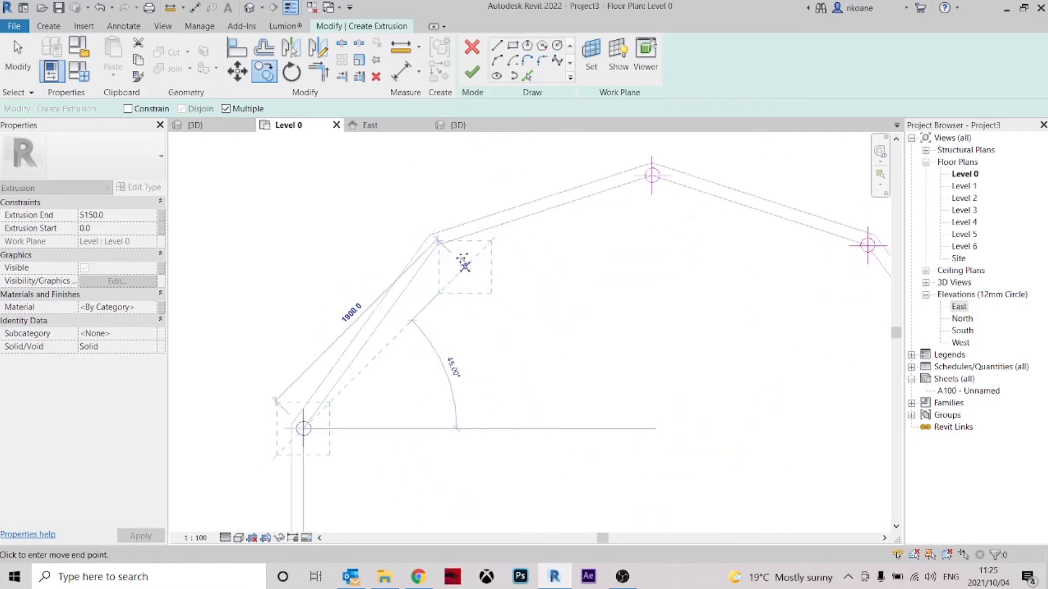
pyautogui.click(440, 239)
pyautogui.press('Escape')
# - Check the circles around the decagon's inner corners and finish the extrusion sketch
pyautogui.scroll(3, 327, 472)
pyautogui.scroll(-3, 378, 379)
pyautogui.moveTo(451, 513); pyautogui.dragTo(302, 203, button='middle')
pyautogui.scroll(2, 430, 482)
pyautogui.moveTo(799, 379); pyautogui.dragTo(374, 449, button='middle')
pyautogui.moveTo(595, 178); pyautogui.dragTo(598, 484, button='middle')
pyautogui.moveTo(657, 391)
pyautogui.mouseDown(button='middle')
pyautogui.moveTo(729, 512)
pyautogui.moveTo(736, 475)
pyautogui.mouseUp(button='middle')
pyautogui.scroll(-3, 734, 463)
pyautogui.moveTo(651, 304)
pyautogui.mouseDown(button='middle')
pyautogui.moveTo(673, 344)
pyautogui.moveTo(663, 233)
pyautogui.mouseUp(button='middle')
pyautogui.scroll(-1, 663, 233)
pyautogui.click(482, 76)
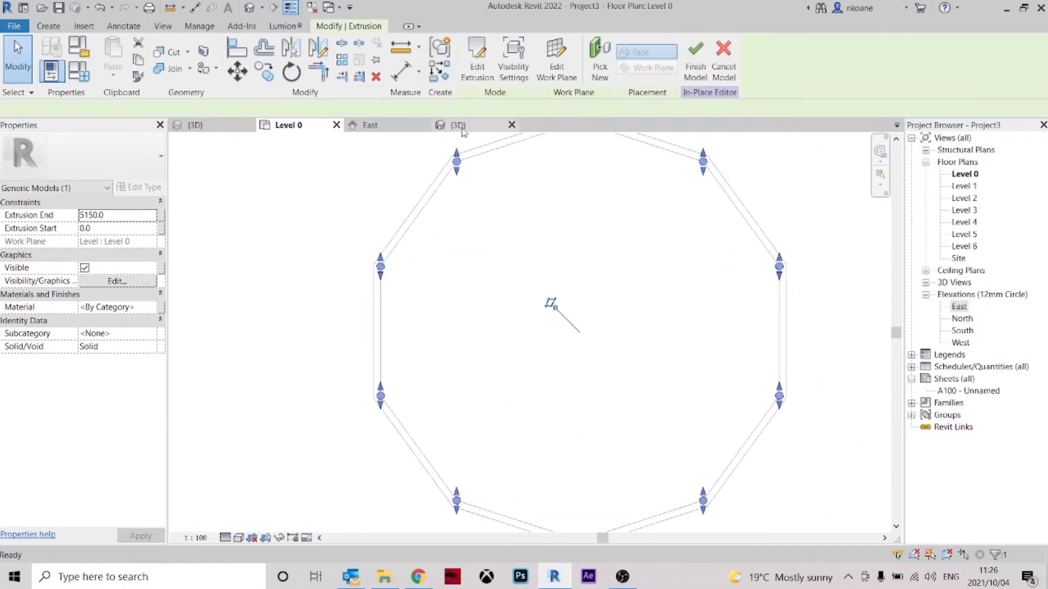
# - View the columns against the level lines from the left side in 3D and set the view scale to 1:50
pyautogui.click(462, 129)
pyautogui.keyDown('shift'); pyautogui.moveTo(554, 369); pyautogui.dragTo(658, 259, button='middle'); pyautogui.keyUp('shift')
pyautogui.click(659, 369)
pyautogui.keyDown('shift'); pyautogui.moveTo(659, 369); pyautogui.dragTo(767, 434, button='middle'); pyautogui.keyUp('shift')
pyautogui.click(831, 192)
pyautogui.scroll(4, 487, 428)
pyautogui.moveTo(486, 427); pyautogui.dragTo(487, 323, button='middle')
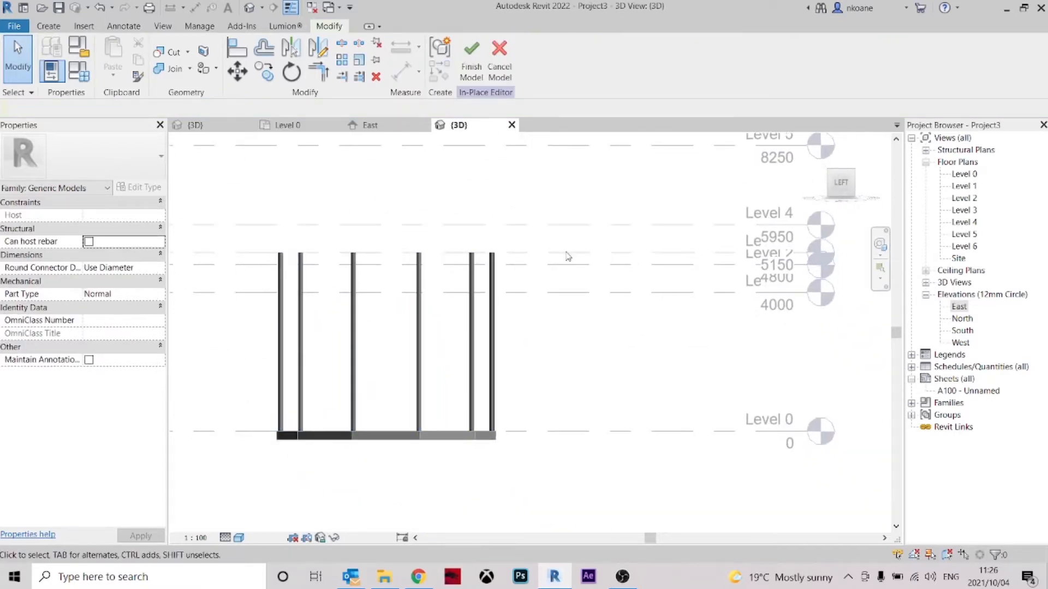
pyautogui.click(195, 538)
pyautogui.click(221, 454)
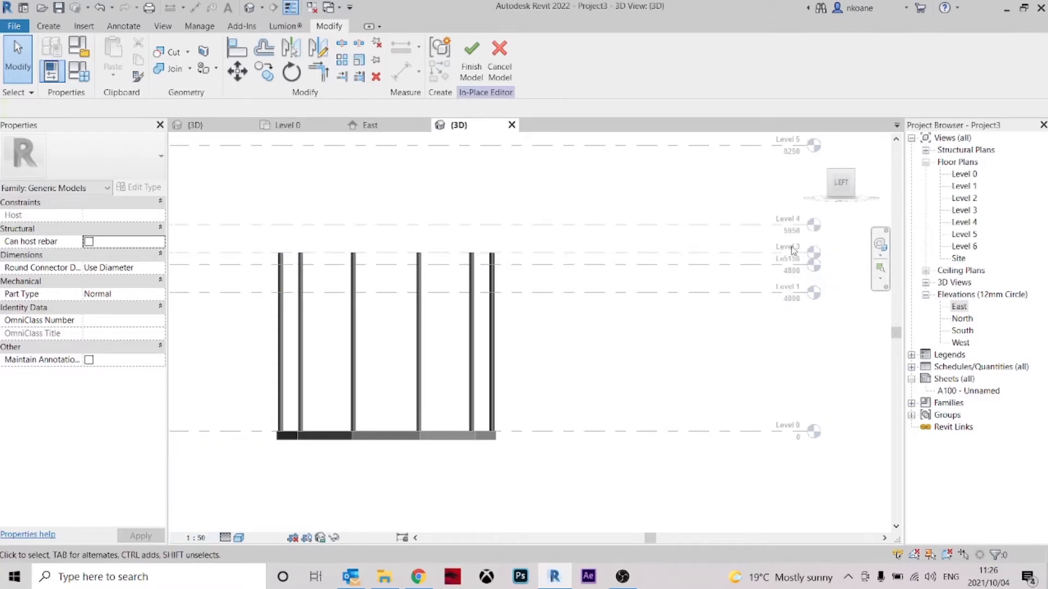
# - Finish the in-place column model and check the columns in the 3D view and the Level 0 floor plan
pyautogui.click(482, 78)
pyautogui.keyDown('shift'); pyautogui.moveTo(615, 342); pyautogui.dragTo(281, 431, button='middle'); pyautogui.keyUp('shift')
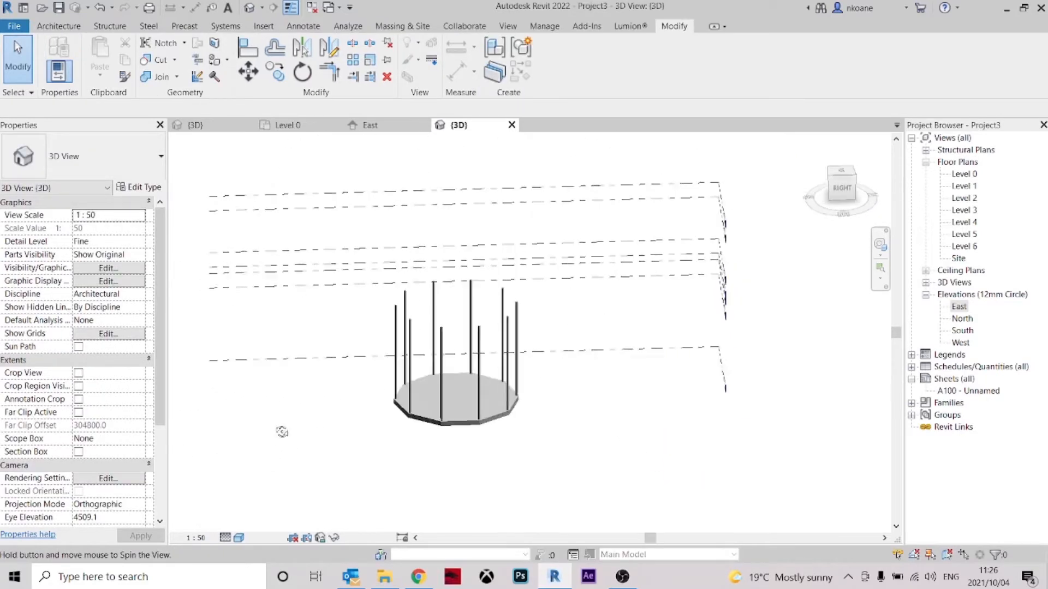
pyautogui.click(299, 129)
pyautogui.scroll(-3, 491, 301)
pyautogui.moveTo(558, 302); pyautogui.dragTo(459, 292, button='middle')
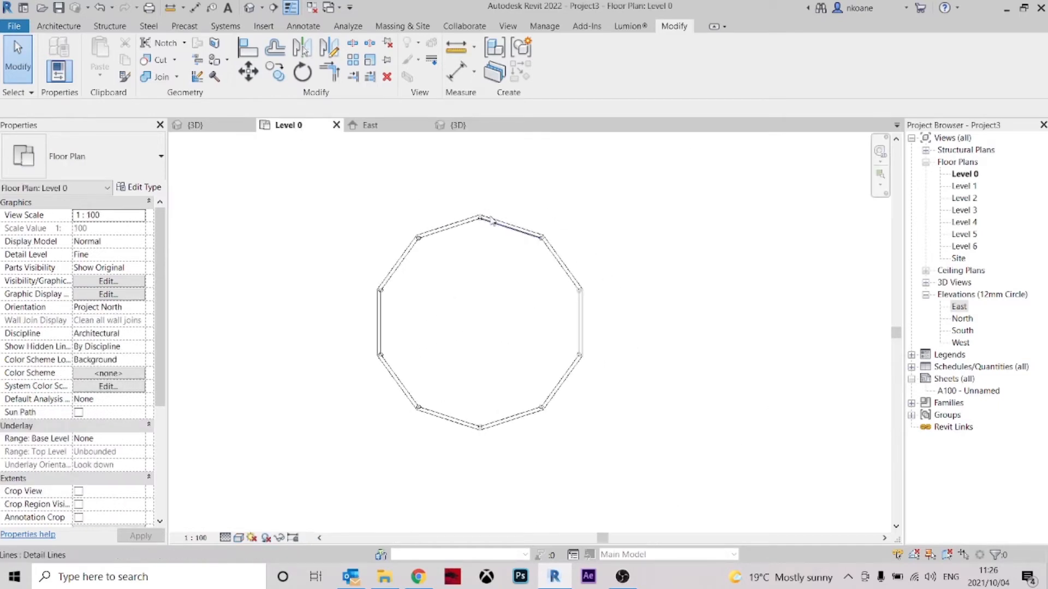
pyautogui.scroll(3, 492, 220)
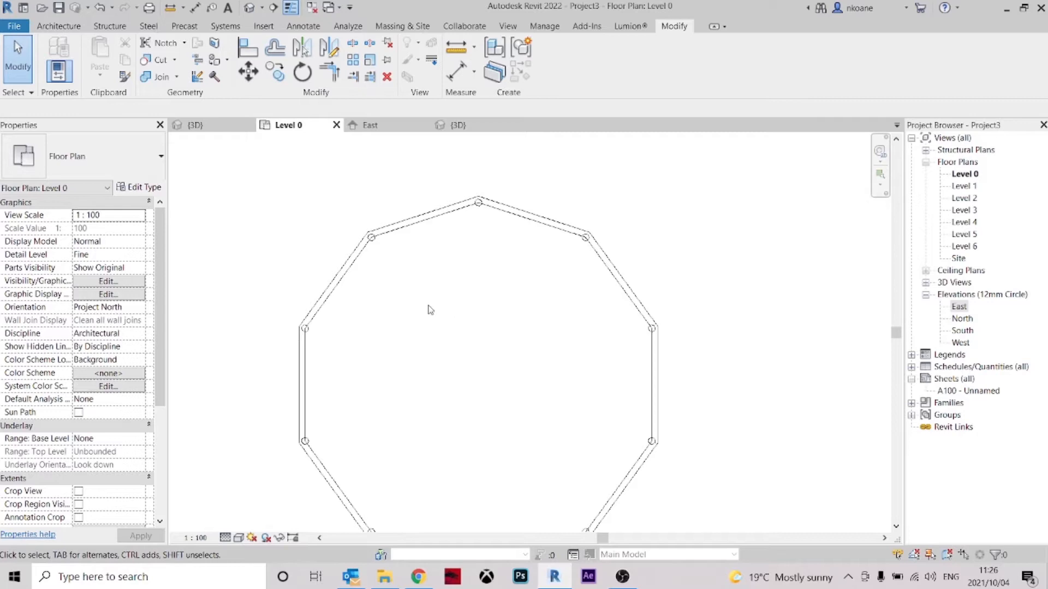
# - In the finished timber structure's 3D view, dismiss the save reminder and examine the V-shaped bracing mass between the columns
pyautogui.click(223, 129)
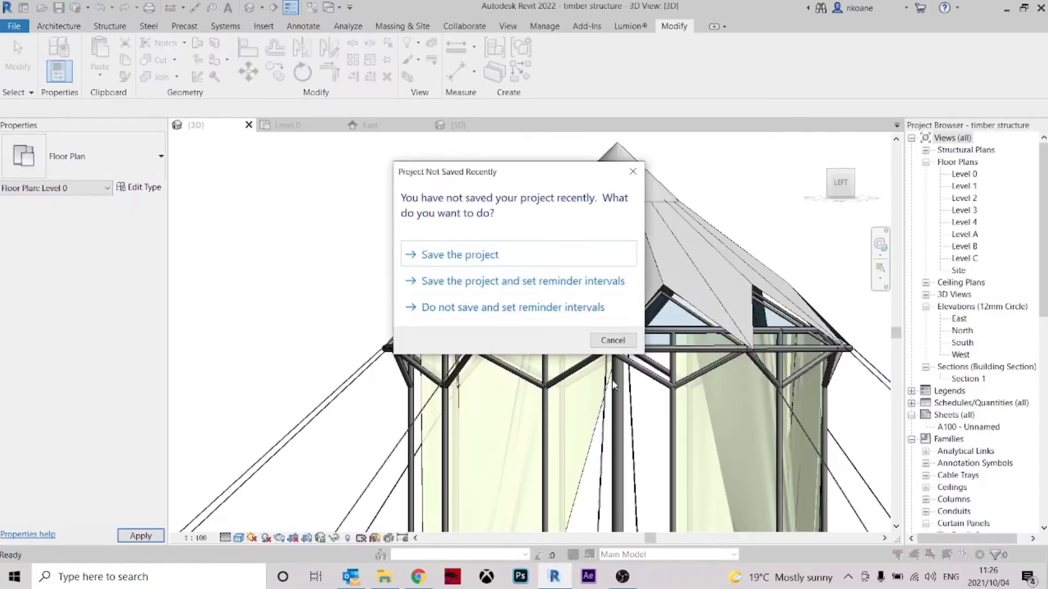
pyautogui.click(611, 340)
pyautogui.keyDown('shift'); pyautogui.moveTo(504, 360); pyautogui.dragTo(677, 406, button='middle'); pyautogui.keyUp('shift')
pyautogui.scroll(3, 409, 378)
pyautogui.click(435, 419)
pyautogui.scroll(-1, 435, 419)
pyautogui.scroll(-4, 481, 319)
pyautogui.keyDown('shift'); pyautogui.moveTo(779, 365); pyautogui.dragTo(892, 356, button='middle'); pyautogui.keyUp('shift')
pyautogui.scroll(6, 813, 385)
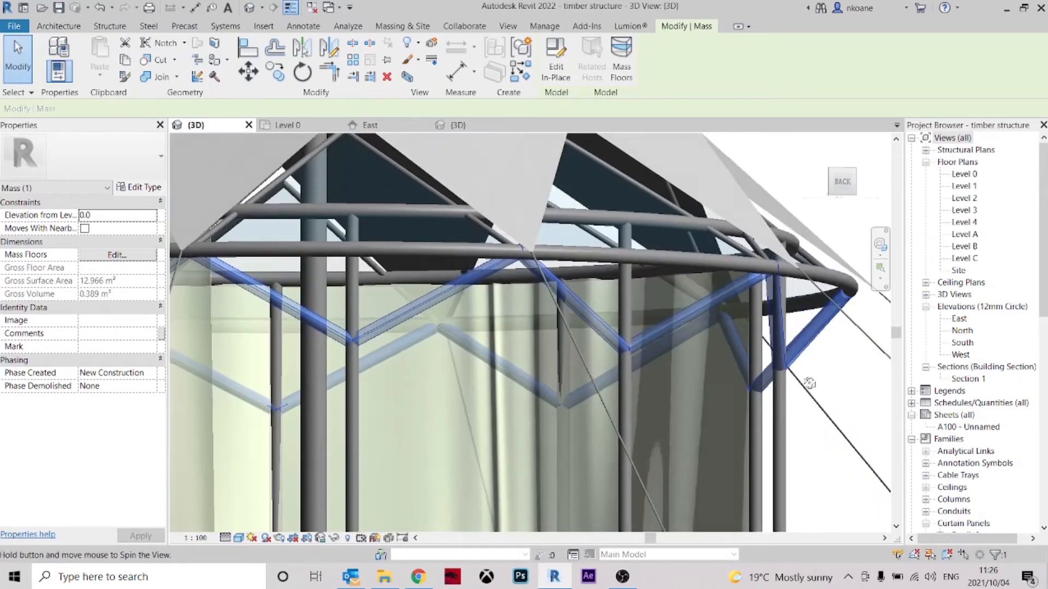
pyautogui.scroll(-5, 775, 306)
pyautogui.keyDown('shift'); pyautogui.moveTo(752, 274); pyautogui.dragTo(693, 393, button='middle'); pyautogui.keyUp('shift')
# - Return to the new project's East elevation and examine how the column tops relate to Levels 1, 2 and 3
pyautogui.click(287, 125)
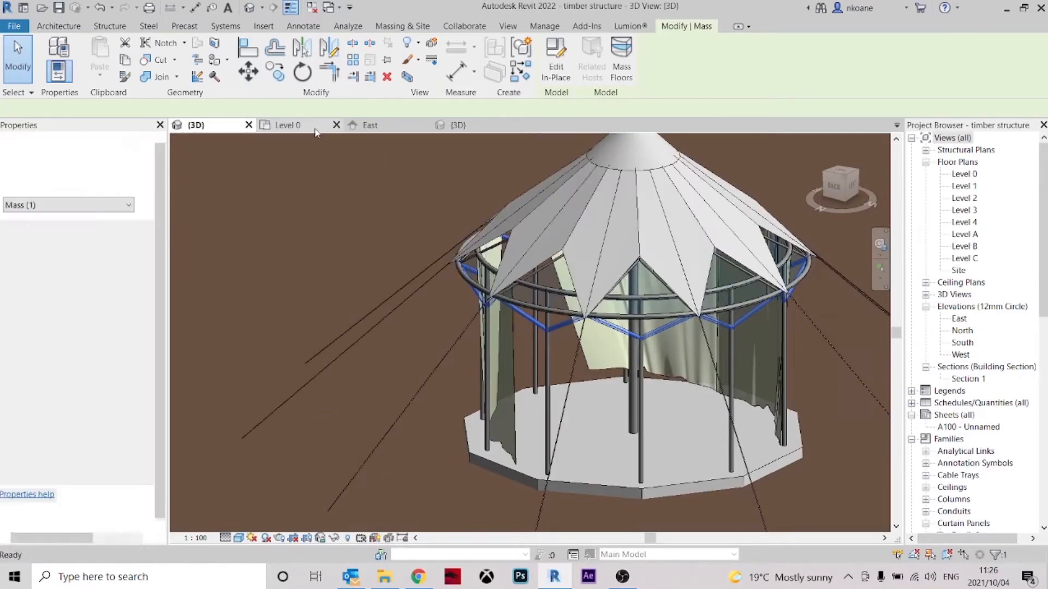
pyautogui.click(371, 125)
pyautogui.scroll(-2, 454, 386)
pyautogui.scroll(5, 533, 321)
pyautogui.moveTo(480, 314); pyautogui.dragTo(709, 332, button='middle')
pyautogui.scroll(-4, 637, 332)
pyautogui.moveTo(644, 331); pyautogui.dragTo(551, 303, button='middle')
pyautogui.scroll(3, 613, 329)
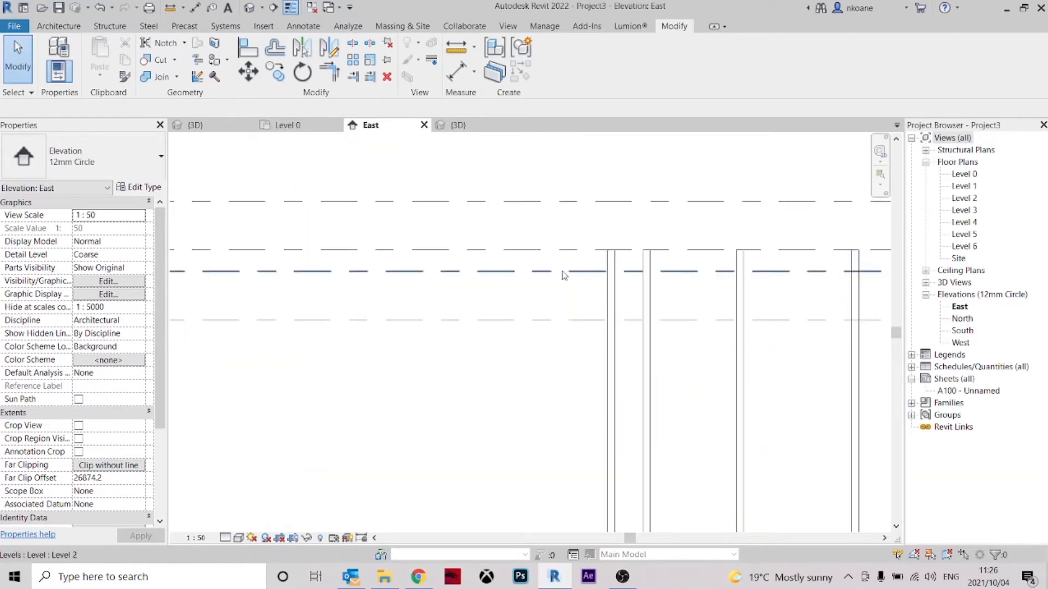
pyautogui.scroll(-3, 566, 280)
pyautogui.moveTo(571, 290); pyautogui.dragTo(699, 284, button='middle')
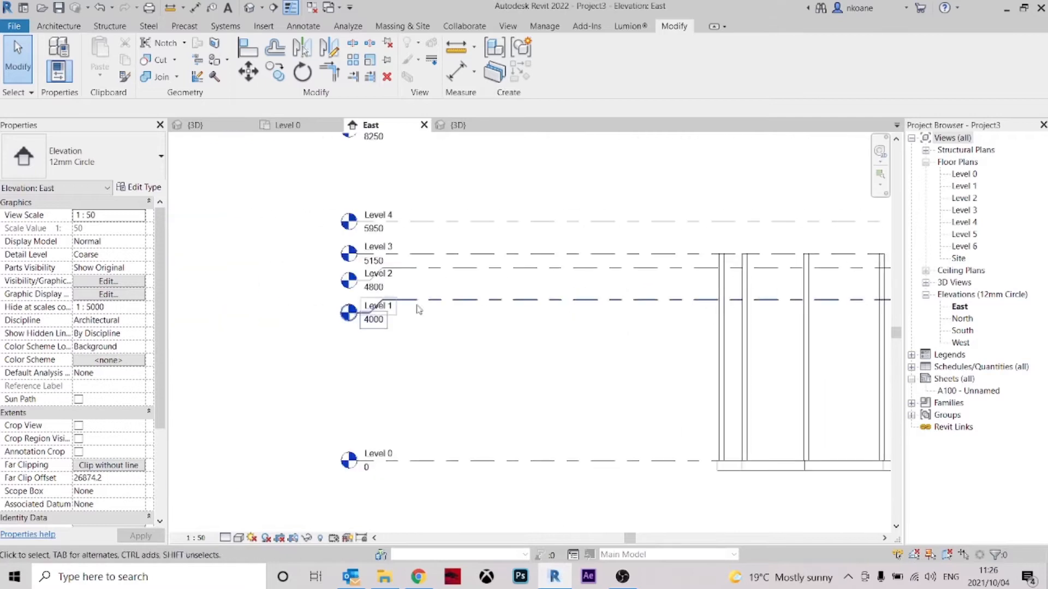
pyautogui.scroll(4, 380, 280)
pyautogui.scroll(-2, 386, 322)
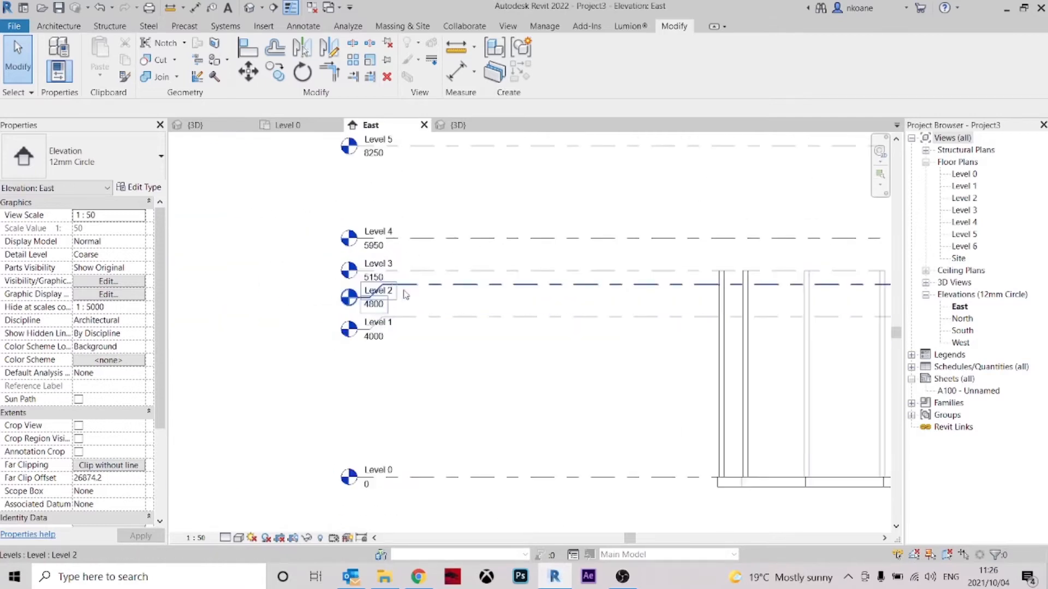
# - Open the Level 1 floor plan from its level marker and frame the floor outline with its ring of columns
pyautogui.doubleClick(350, 332)
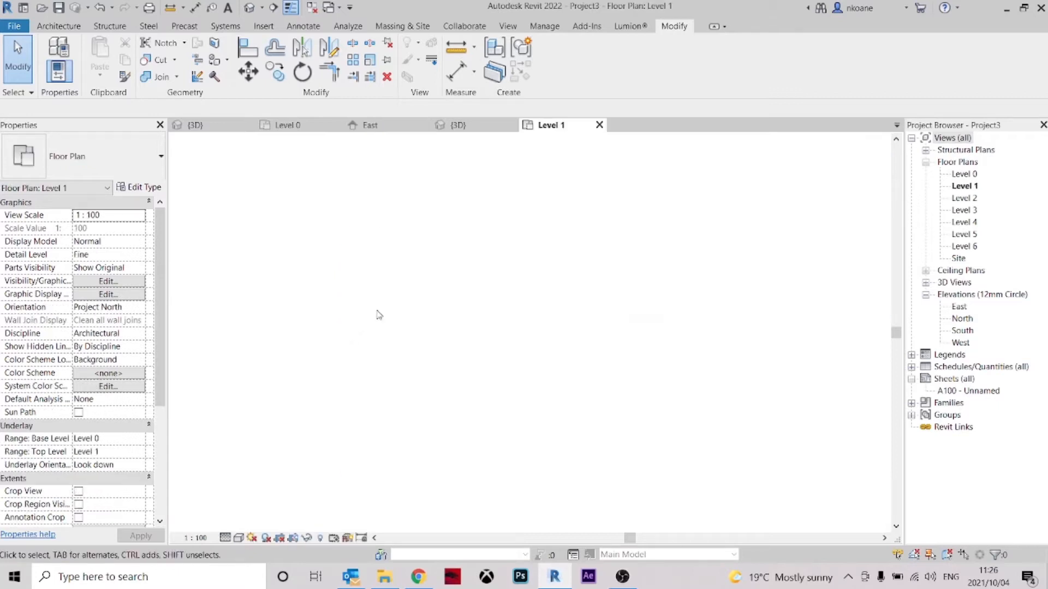
pyautogui.scroll(-3, 420, 303)
pyautogui.scroll(6, 434, 317)
pyautogui.moveTo(534, 291); pyautogui.dragTo(662, 274, button='middle')
pyautogui.scroll(-3, 481, 235)
pyautogui.scroll(-4, 480, 235)
pyautogui.scroll(5, 479, 240)
pyautogui.moveTo(517, 275); pyautogui.dragTo(478, 220)
pyautogui.scroll(-2, 480, 230)
pyautogui.scroll(-2, 420, 322)
pyautogui.moveTo(672, 493); pyautogui.dragTo(419, 355)
pyautogui.keyDown('ctrl'); pyautogui.moveTo(597, 367); pyautogui.dragTo(610, 285); pyautogui.keyUp('ctrl')
pyautogui.scroll(4, 516, 259)
pyautogui.click(521, 313)
pyautogui.moveTo(580, 337); pyautogui.dragTo(535, 294, button='middle')
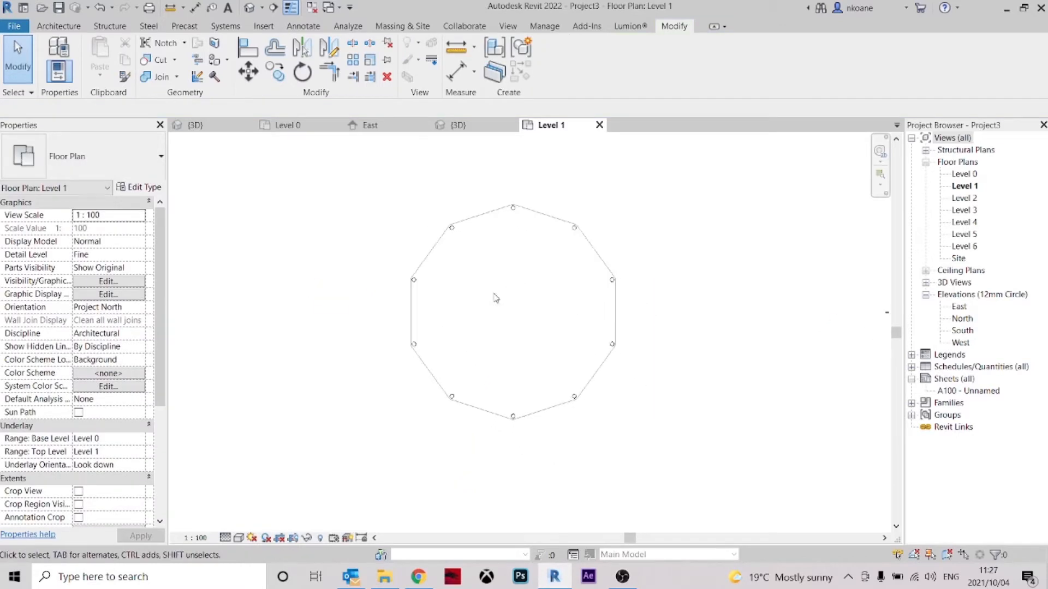
pyautogui.moveTo(522, 299); pyautogui.dragTo(500, 315, button='middle')
pyautogui.scroll(2, 524, 318)
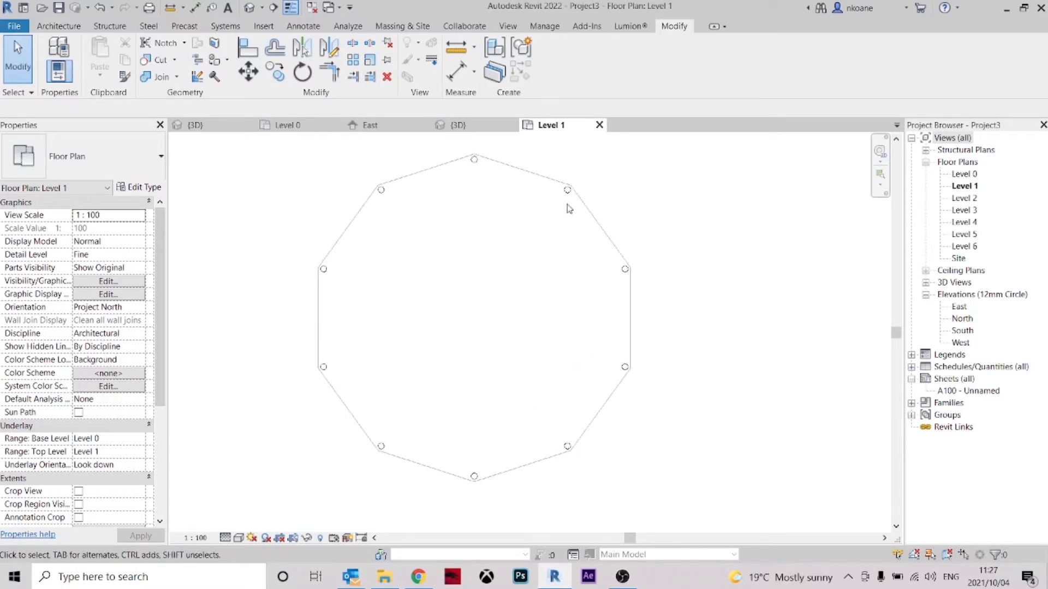
pyautogui.moveTo(496, 315); pyautogui.dragTo(514, 296, button='middle')
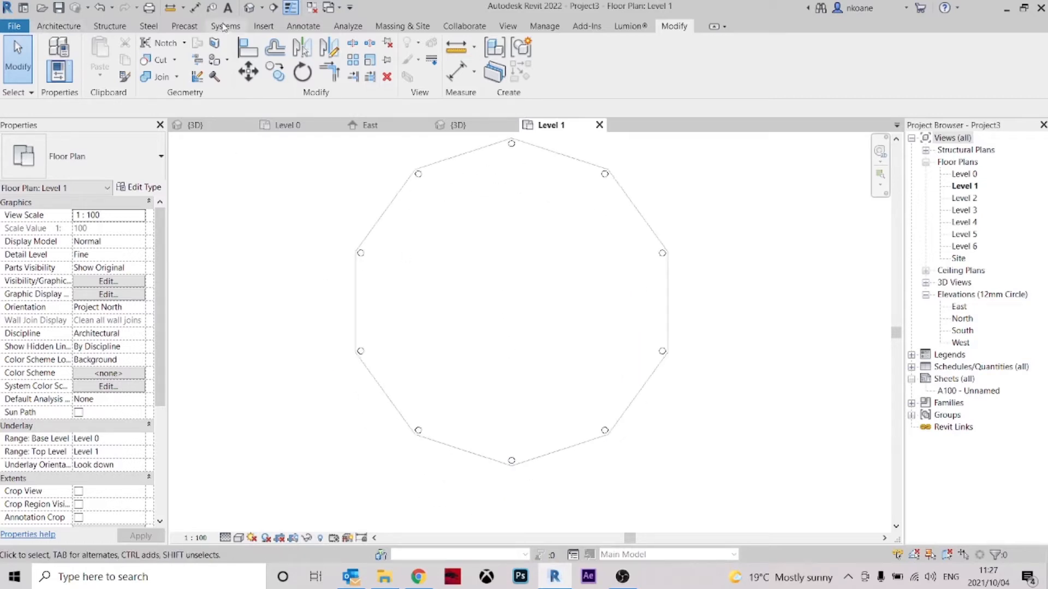
pyautogui.click(393, 26)
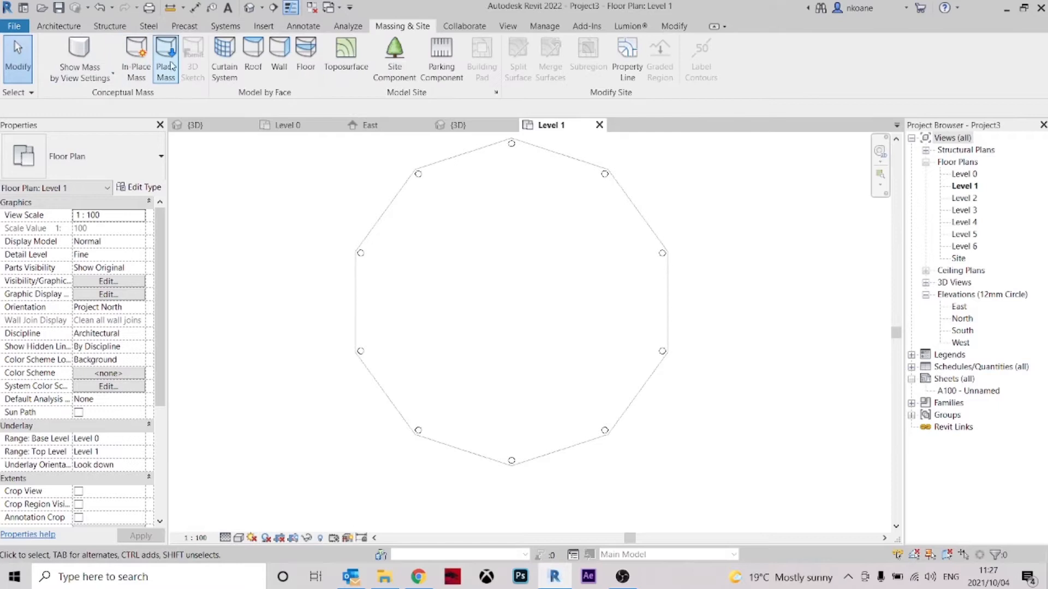
pyautogui.click(137, 59)
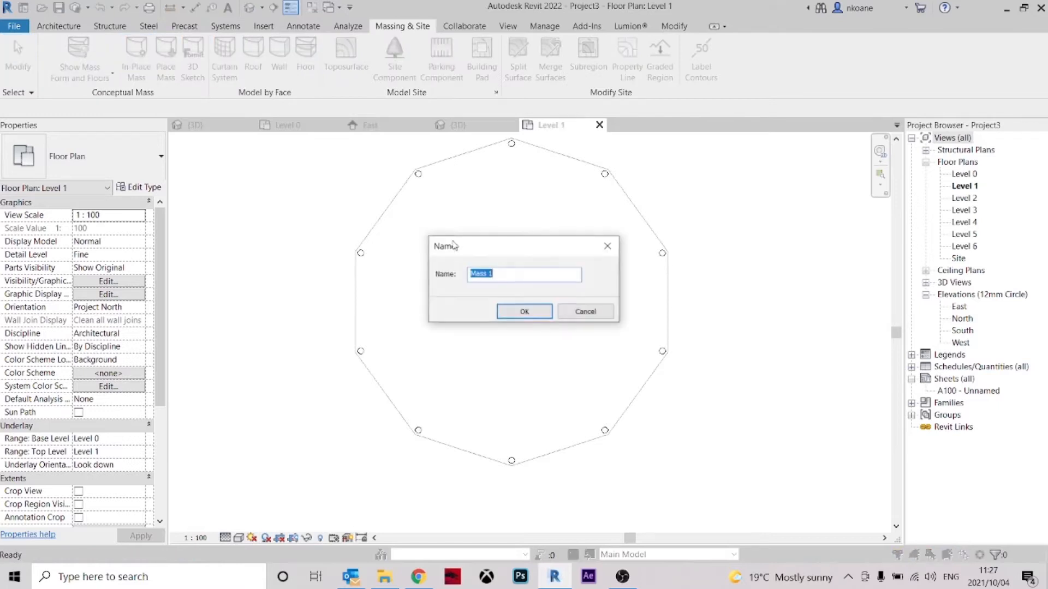
pyautogui.click(523, 313)
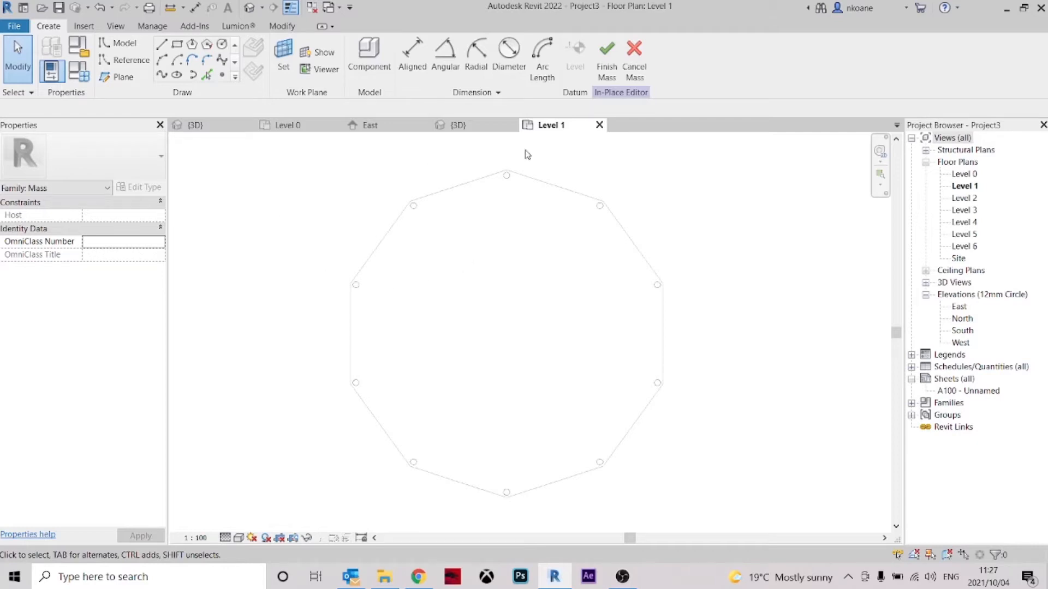
pyautogui.click(633, 64)
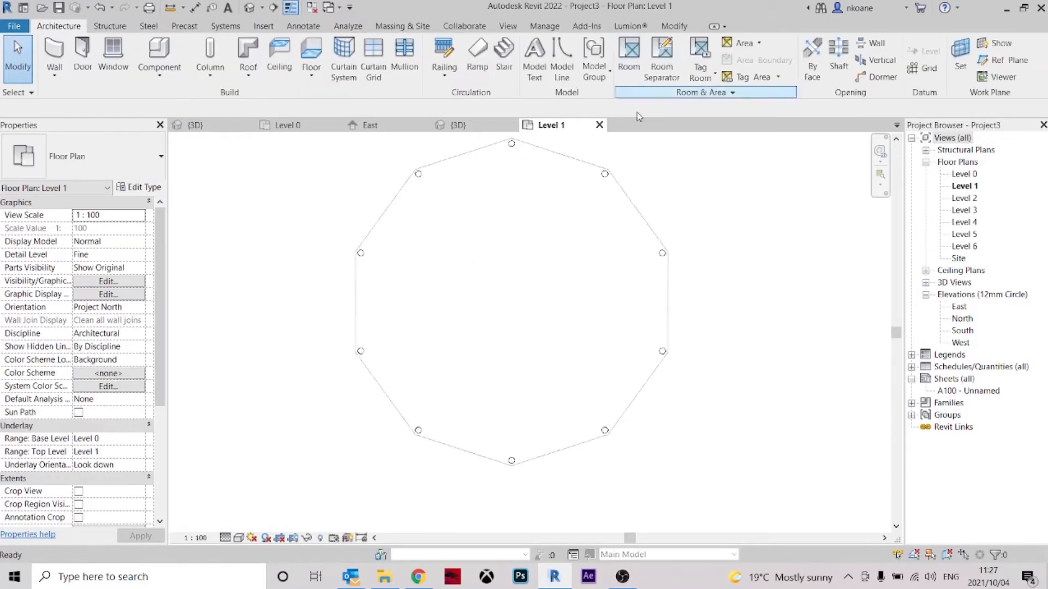
# - Draw detail lines offset 500 mm outward around the whole floor outline by picking its edge chain in the Level 1 plan
pyautogui.moveTo(521, 240); pyautogui.dragTo(508, 266, button='middle')
pyautogui.moveTo(343, 177); pyautogui.dragTo(333, 173, button='middle')
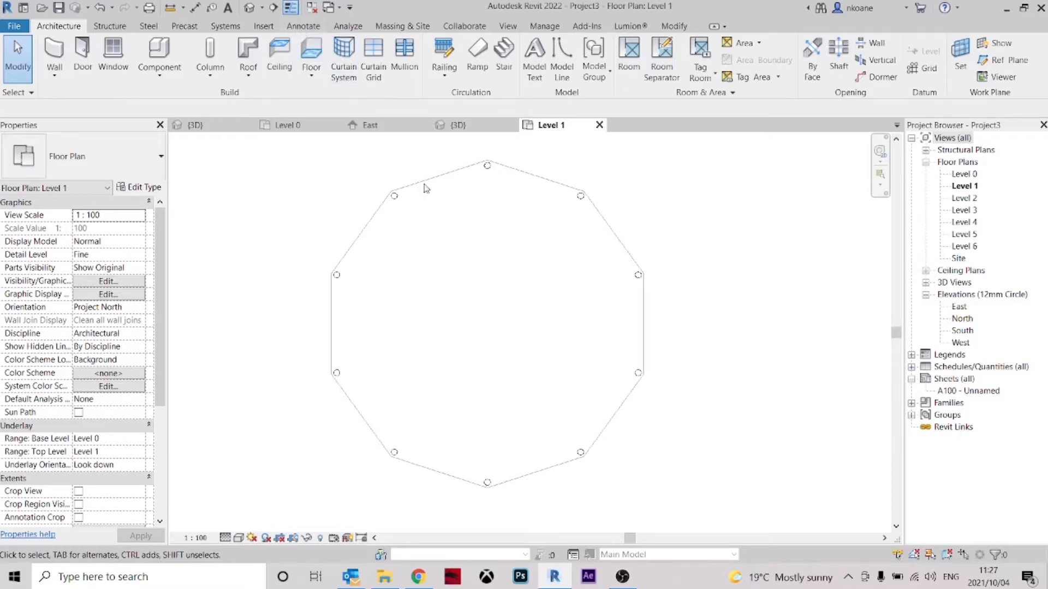
pyautogui.click(302, 26)
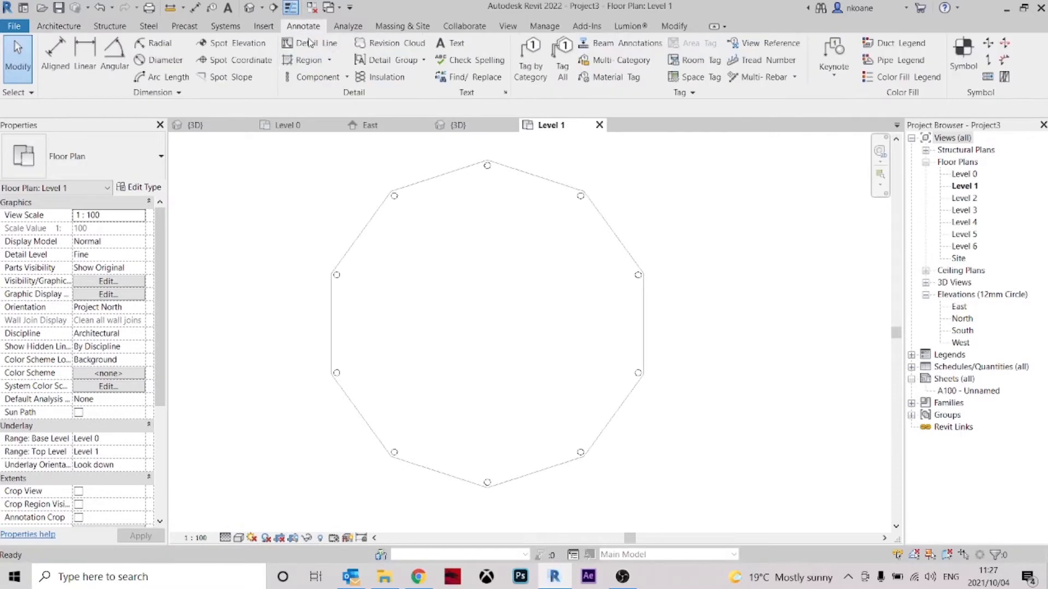
pyautogui.click(315, 46)
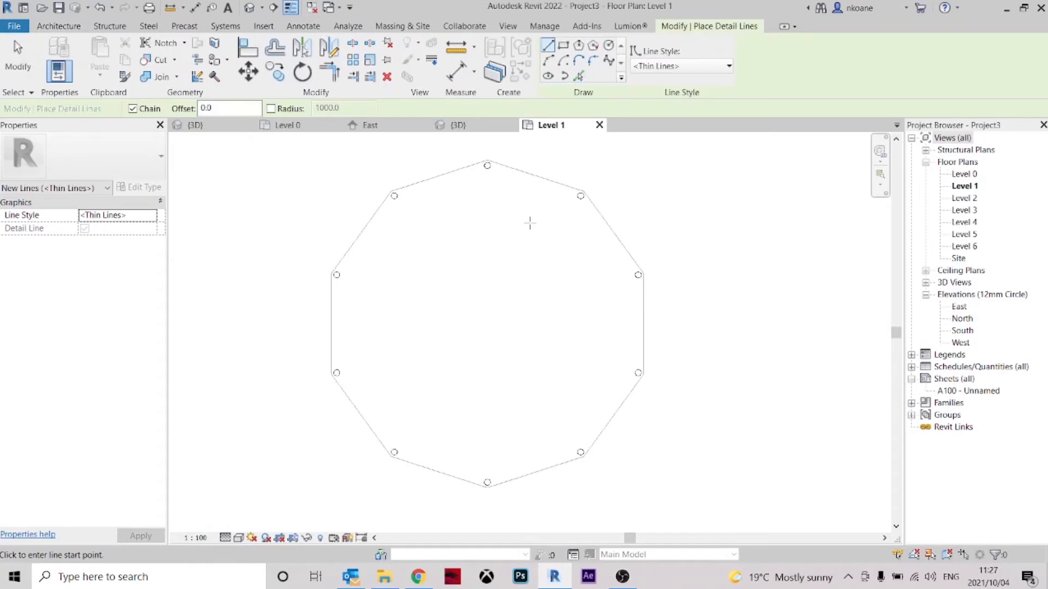
pyautogui.click(575, 77)
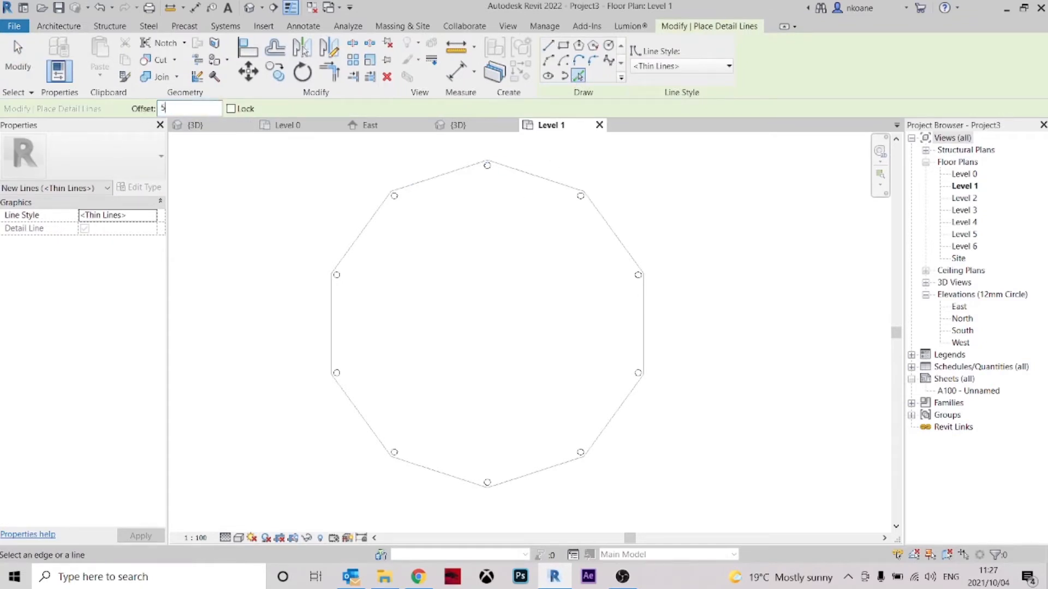
pyautogui.moveTo(455, 231); pyautogui.dragTo(436, 235, button='middle')
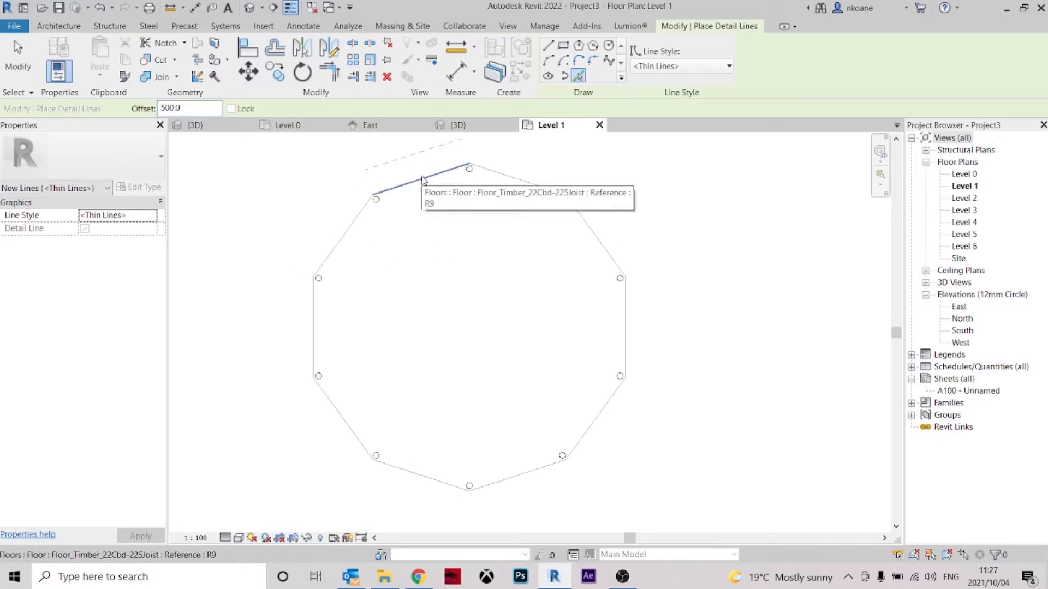
pyautogui.moveTo(424, 180); pyautogui.dragTo(430, 200, button='middle')
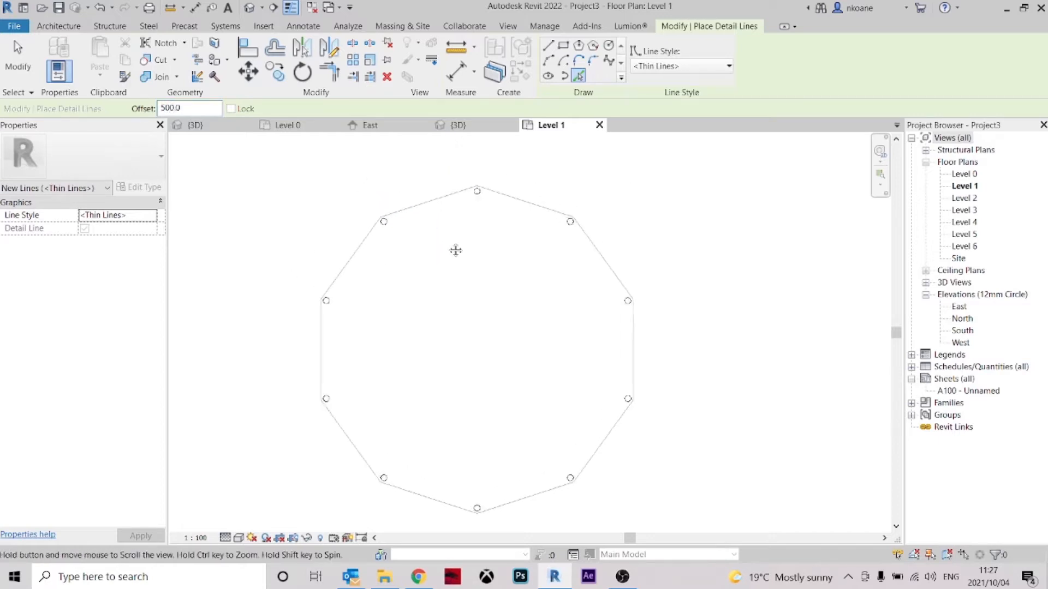
pyautogui.press('Tab')
pyautogui.click(427, 203)
pyautogui.press('Escape')
pyautogui.press('Escape')
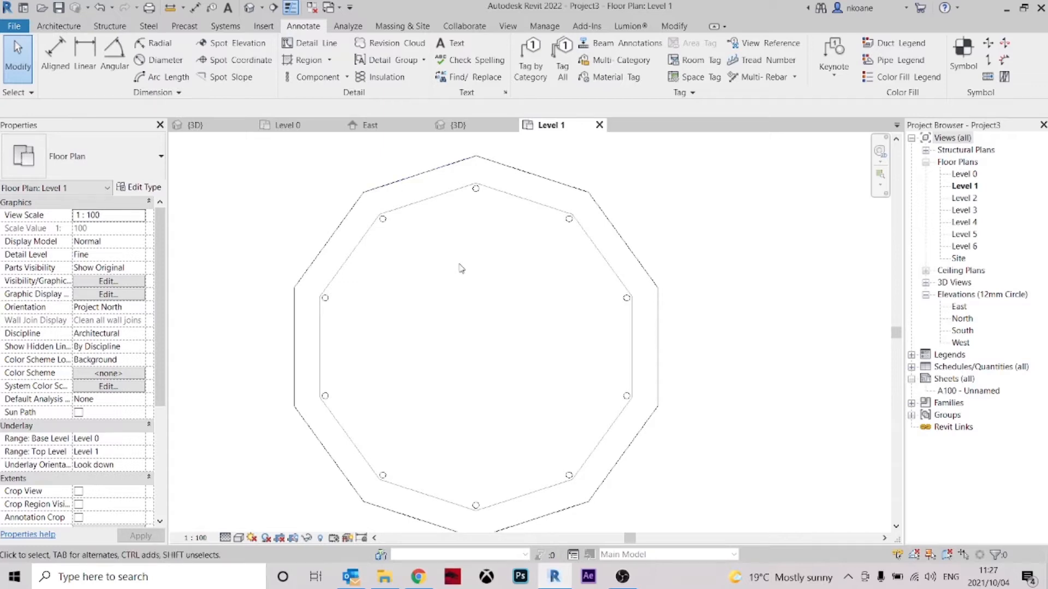
# - Rotate the whole outer chain of detail lines about its centre so its corners lie midway between the columns
pyautogui.scroll(-2, 461, 267)
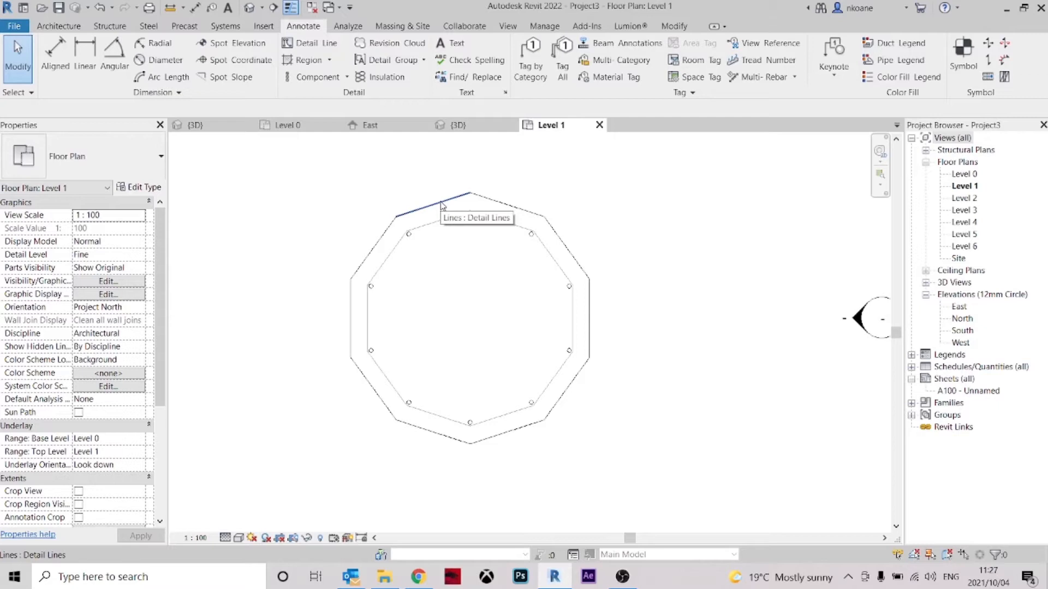
pyautogui.press('Tab')
pyautogui.press('Tab')
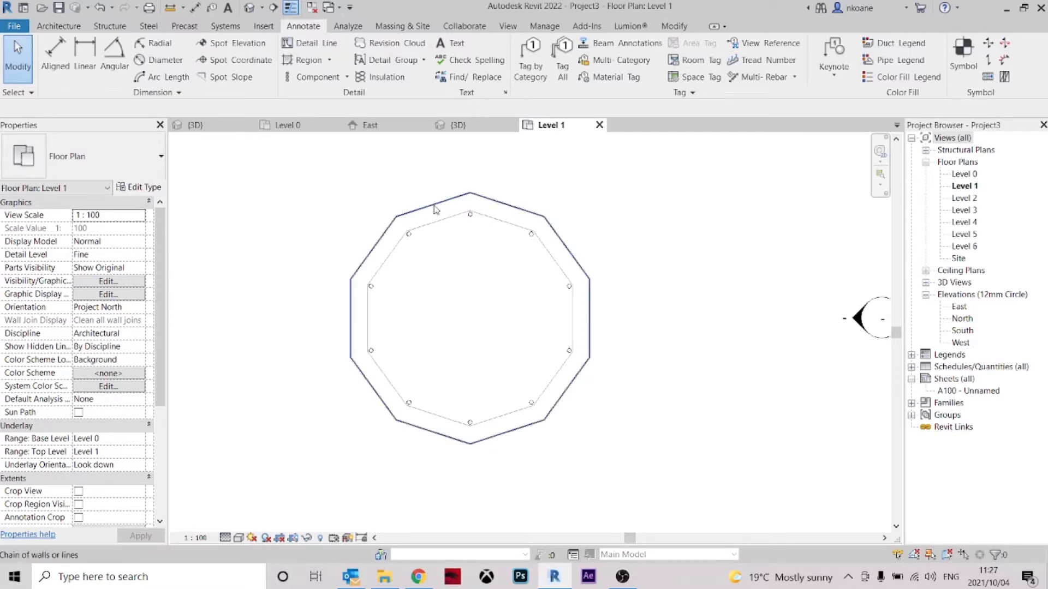
pyautogui.click(432, 203)
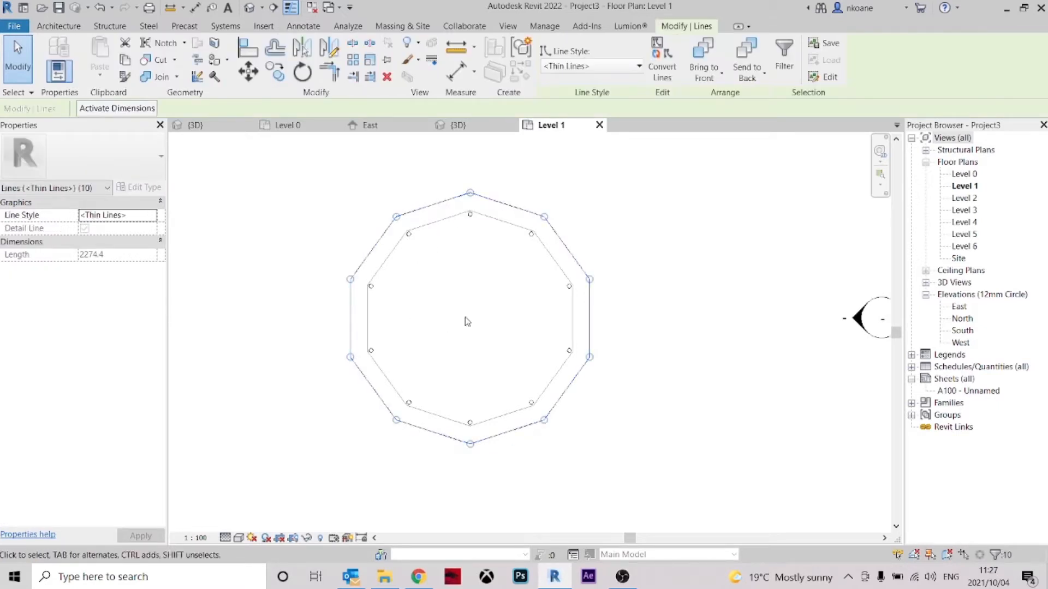
pyautogui.scroll(2, 474, 214)
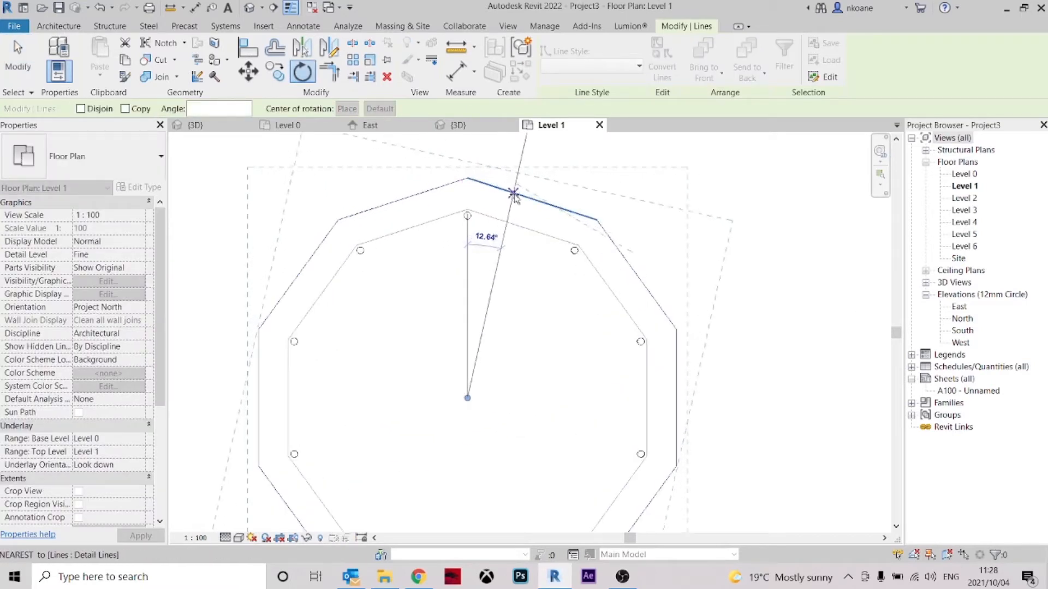
pyautogui.click(533, 202)
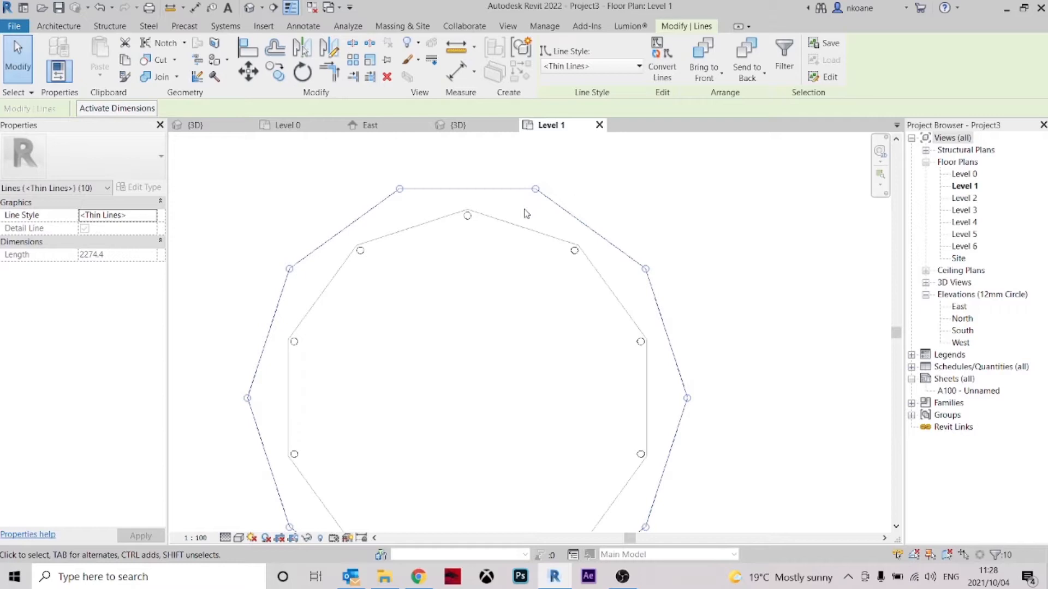
pyautogui.click(526, 213)
pyautogui.scroll(-2, 532, 204)
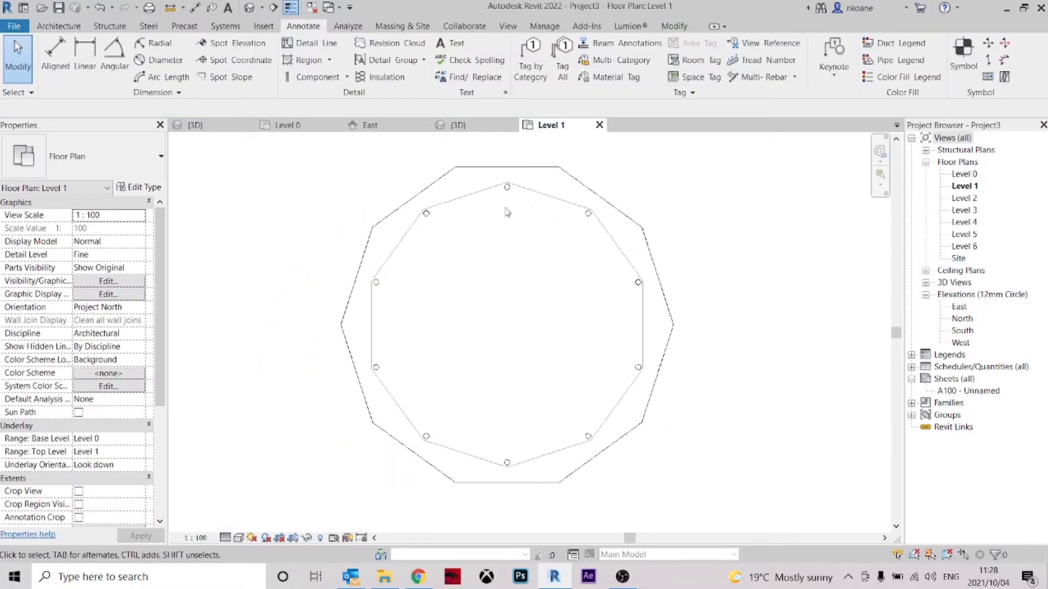
# - In the finished timber structure's 3D view, temporarily isolate the V-shaped bracing mass together with the columns
pyautogui.click(216, 126)
pyautogui.scroll(4, 562, 347)
pyautogui.keyDown('shift'); pyautogui.moveTo(567, 356); pyautogui.dragTo(770, 401, button='middle'); pyautogui.keyUp('shift')
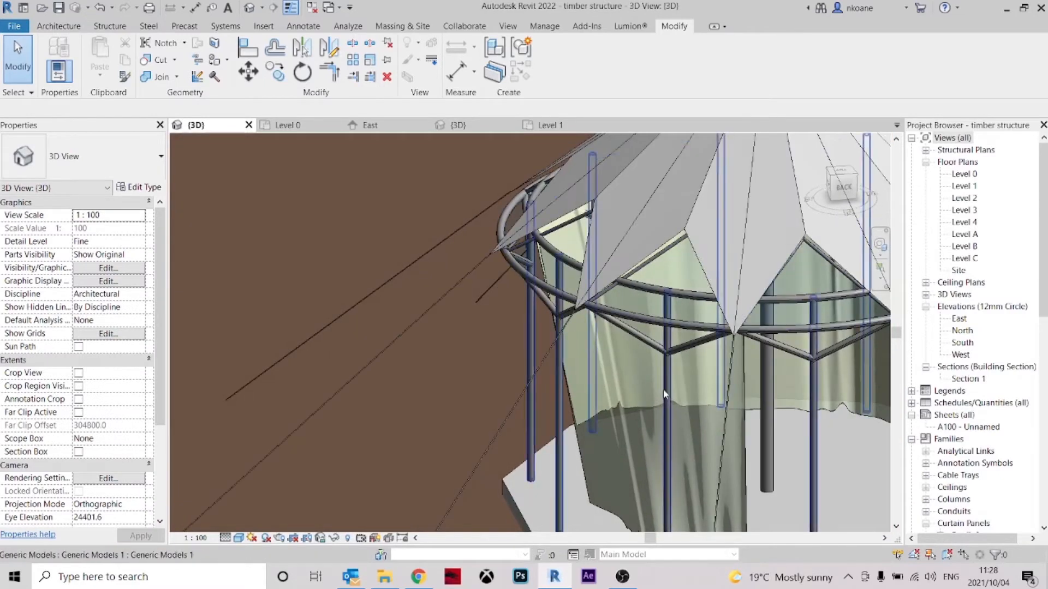
pyautogui.keyDown('shift'); pyautogui.moveTo(585, 310); pyautogui.dragTo(548, 315, button='middle'); pyautogui.keyUp('shift')
pyautogui.click(546, 275)
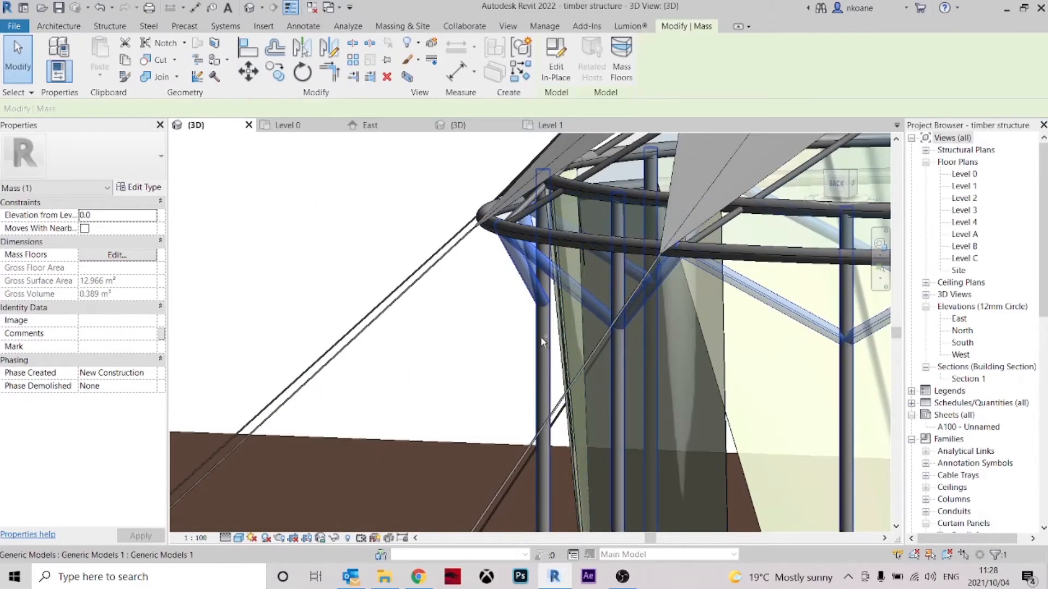
pyautogui.keyDown('ctrl'); pyautogui.click(542, 337); pyautogui.keyUp('ctrl')
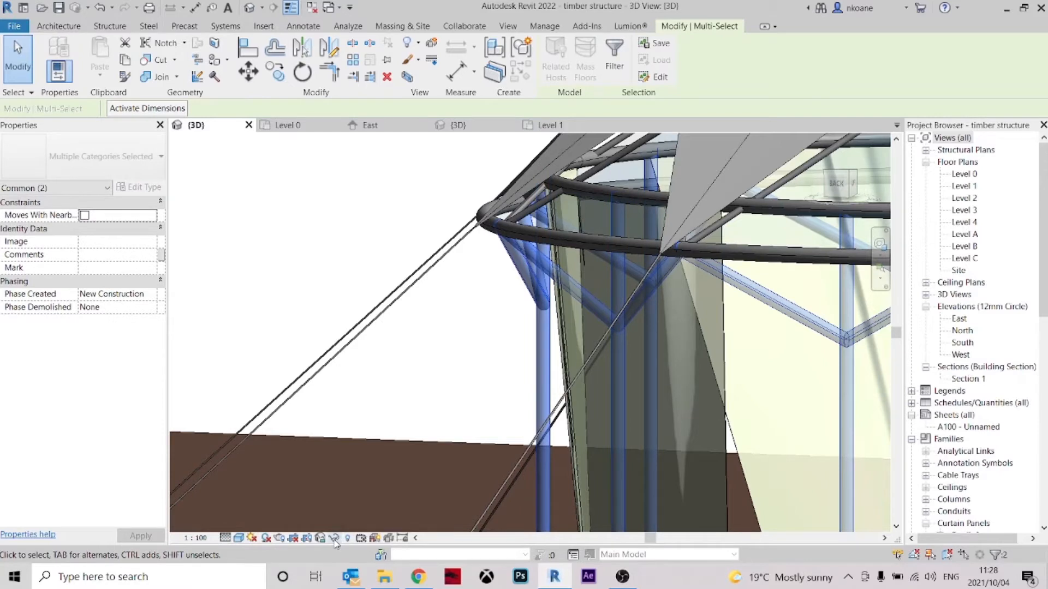
pyautogui.click(335, 540)
pyautogui.click(376, 499)
# - Examine how the isolated zigzag bracing connects to the columns, then restore the full model display
pyautogui.keyDown('shift'); pyautogui.moveTo(478, 284); pyautogui.dragTo(731, 382, button='middle'); pyautogui.keyUp('shift')
pyautogui.scroll(3, 730, 375)
pyautogui.scroll(-5, 731, 283)
pyautogui.keyDown('shift'); pyautogui.moveTo(584, 285); pyautogui.dragTo(546, 282, button='middle'); pyautogui.keyUp('shift')
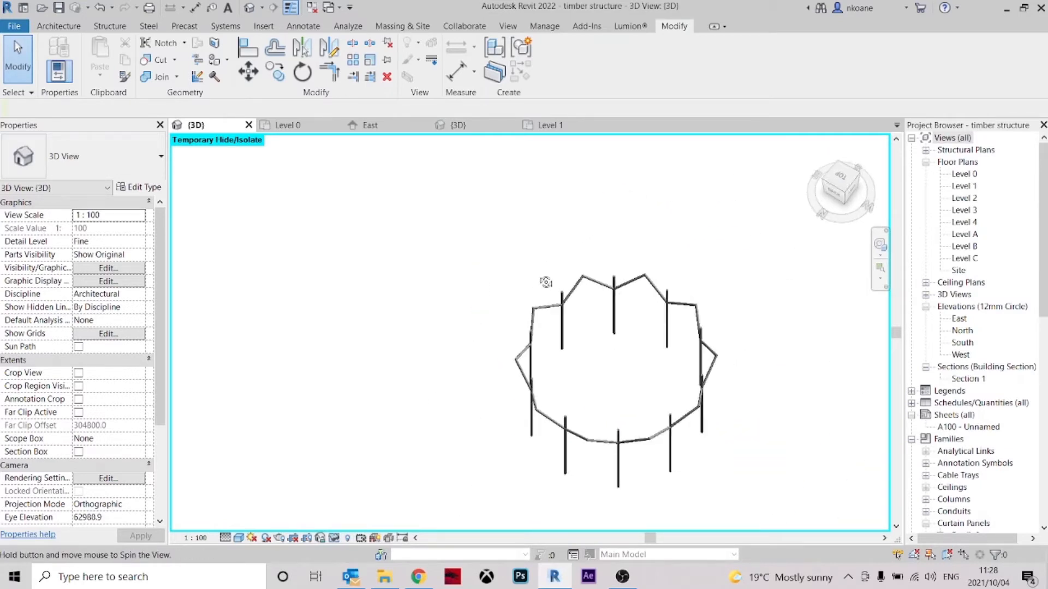
pyautogui.scroll(3, 545, 282)
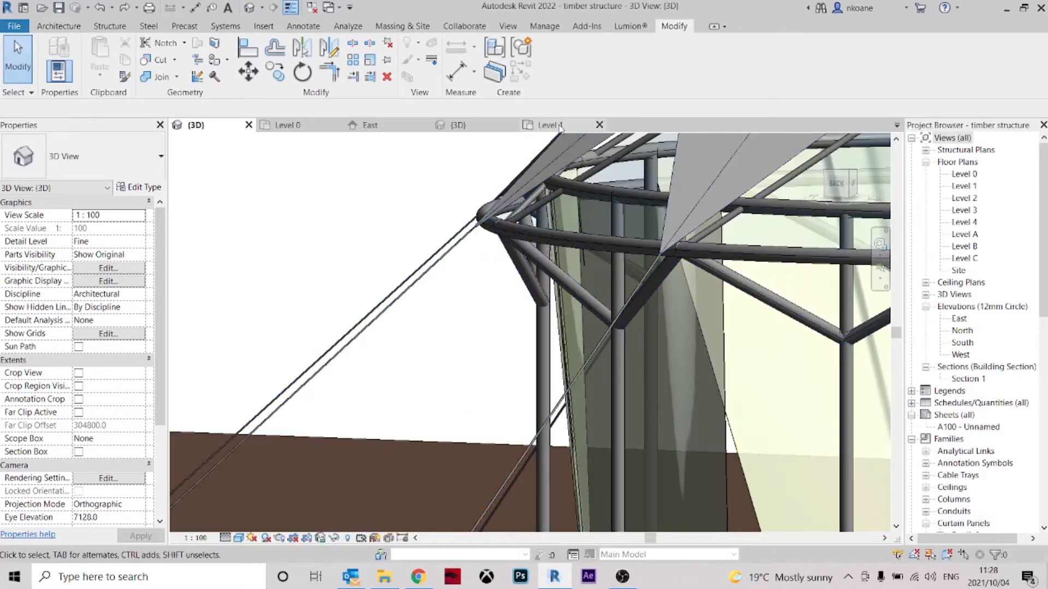
# - Return to the new project's Level 1 plan and start an in-place mass, keeping the default name
pyautogui.click(557, 125)
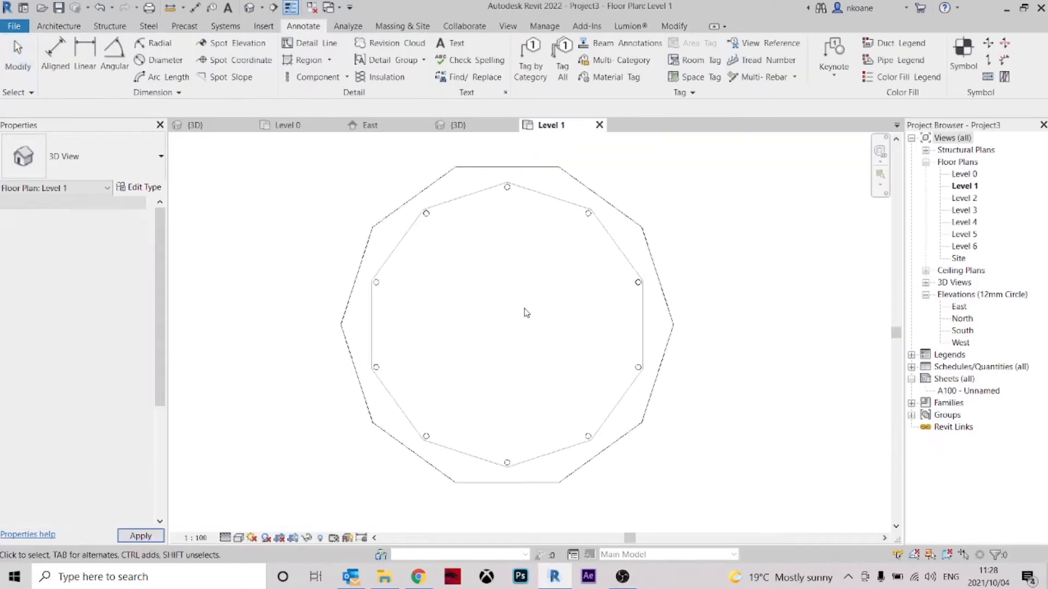
pyautogui.moveTo(532, 250); pyautogui.dragTo(526, 249, button='middle')
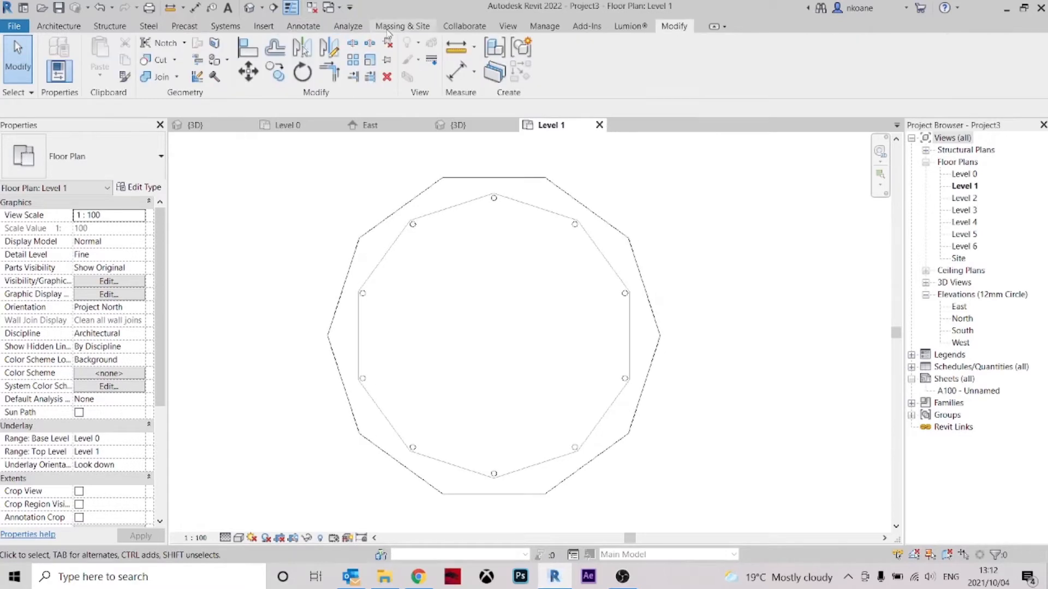
pyautogui.click(388, 27)
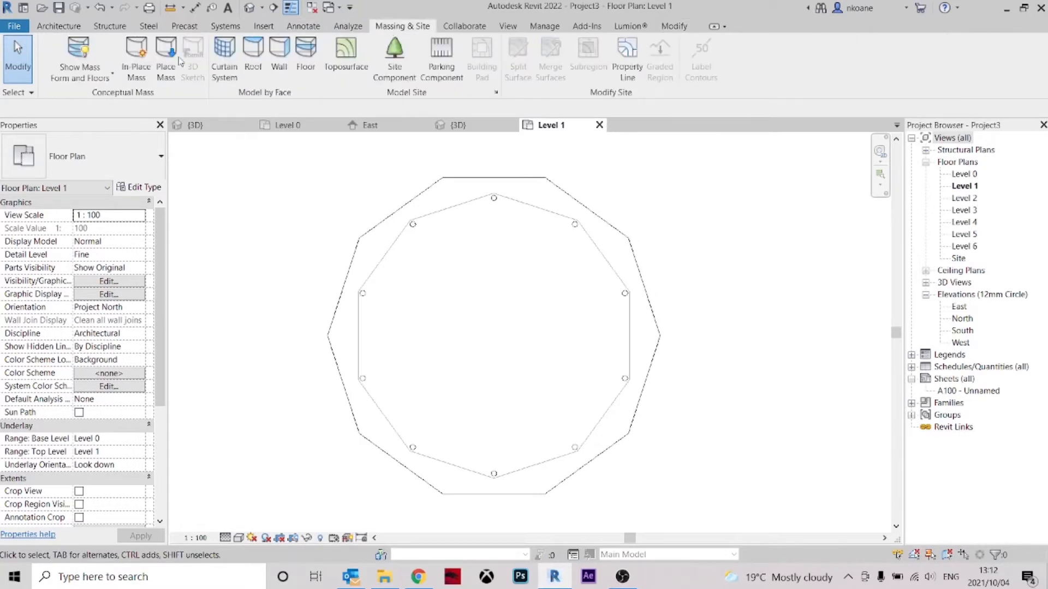
pyautogui.click(137, 55)
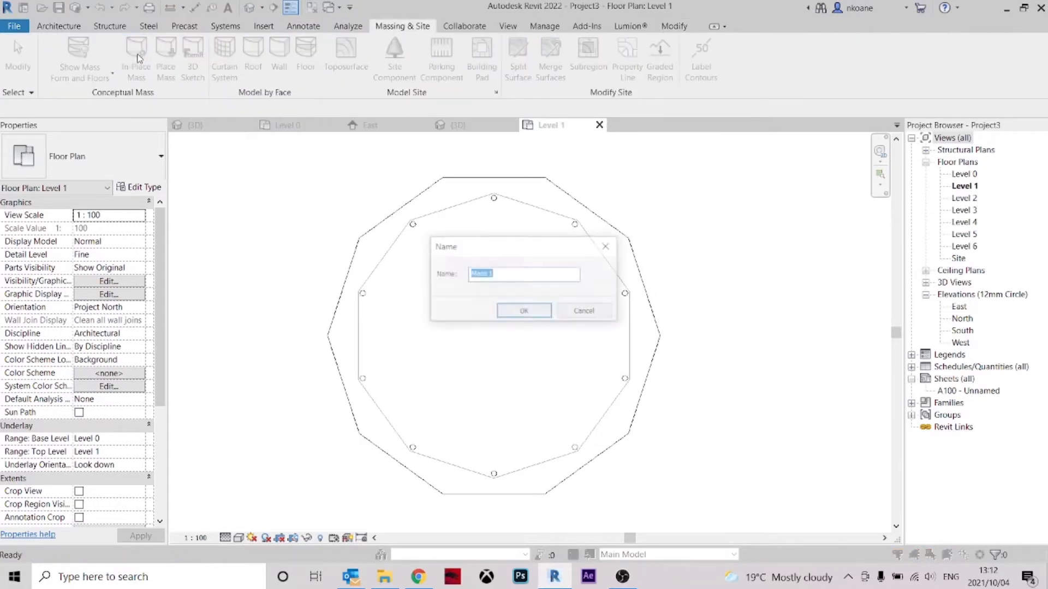
pyautogui.click(524, 311)
pyautogui.moveTo(468, 237); pyautogui.dragTo(506, 265, button='middle')
pyautogui.scroll(-1, 468, 185)
pyautogui.scroll(3, 440, 171)
pyautogui.scroll(-2, 465, 273)
pyautogui.scroll(1, 481, 230)
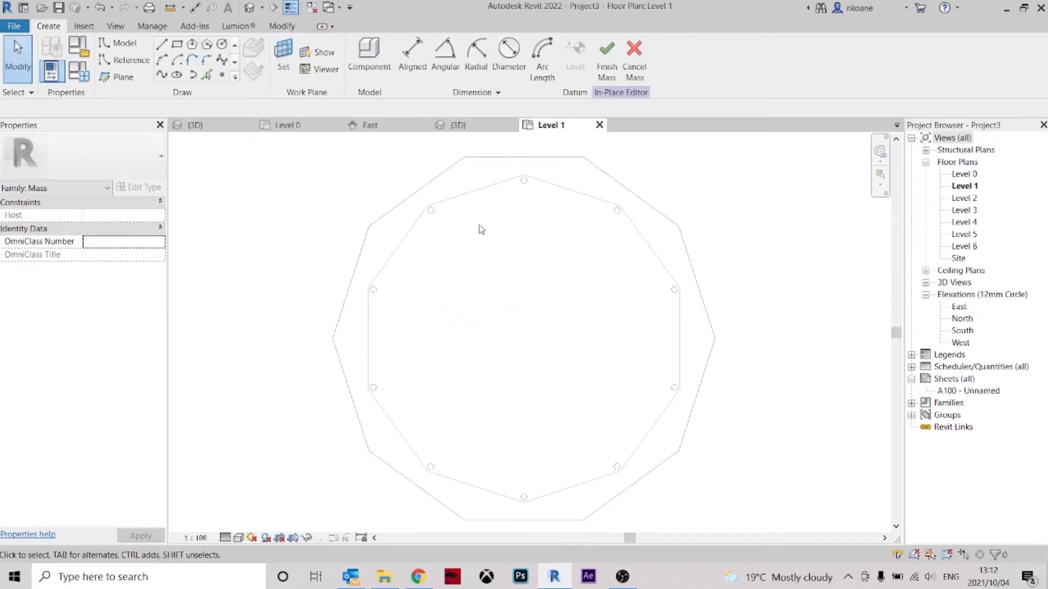
# - Switch the Level 1 plan to Wireframe and place reference points at the corners of the floor outline
pyautogui.click(223, 78)
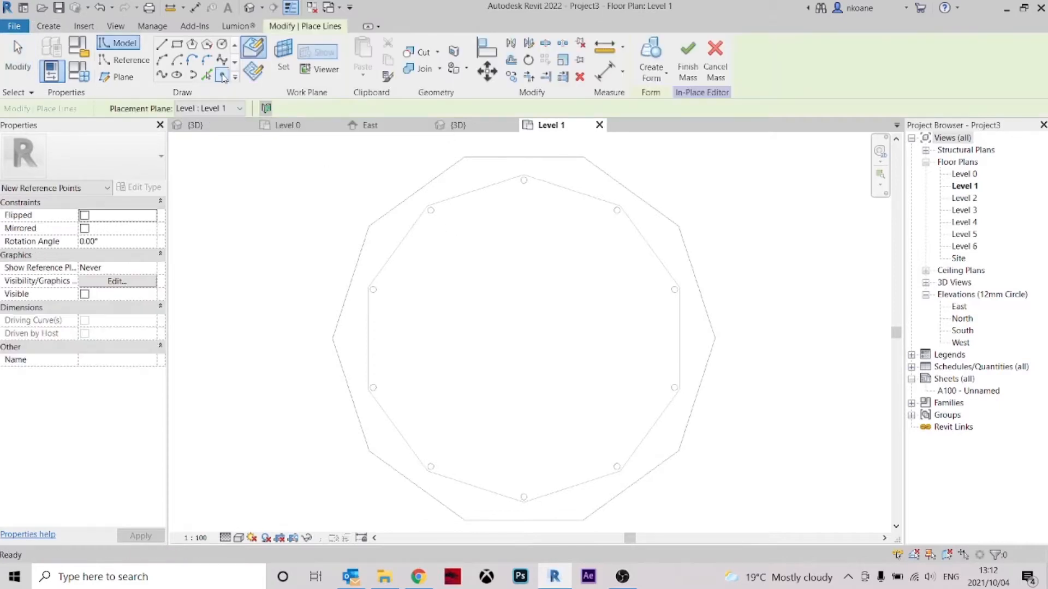
pyautogui.moveTo(496, 240); pyautogui.dragTo(484, 253, button='middle')
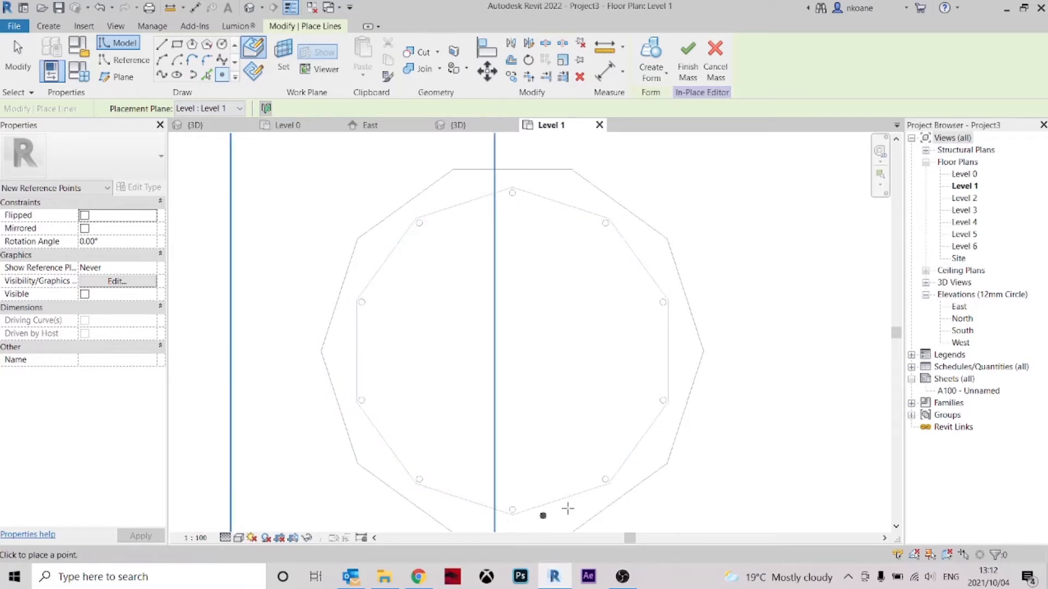
pyautogui.click(238, 537)
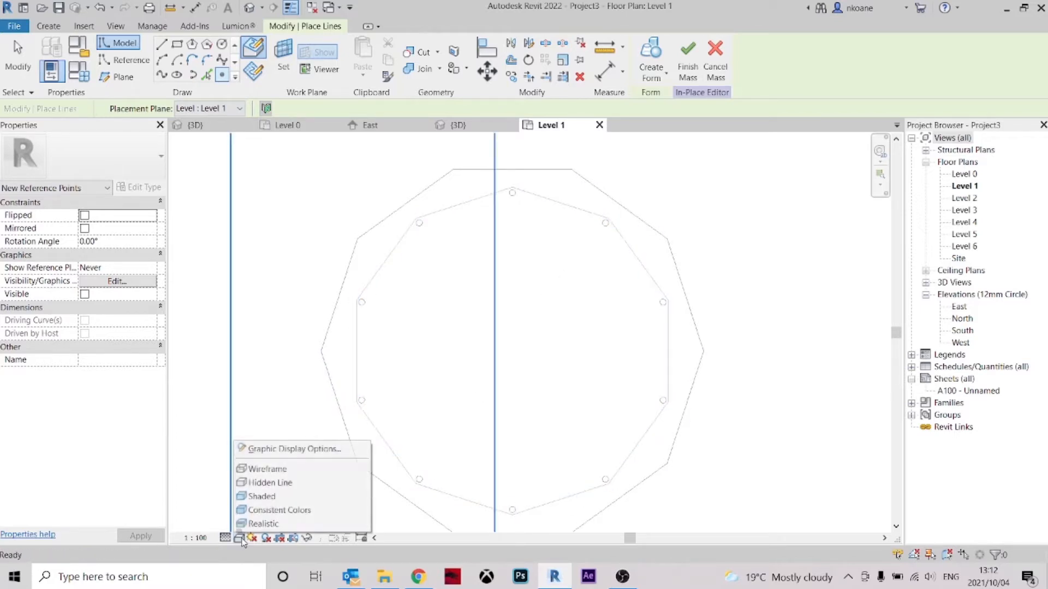
pyautogui.click(273, 469)
pyautogui.moveTo(493, 193); pyautogui.dragTo(465, 157, button='middle')
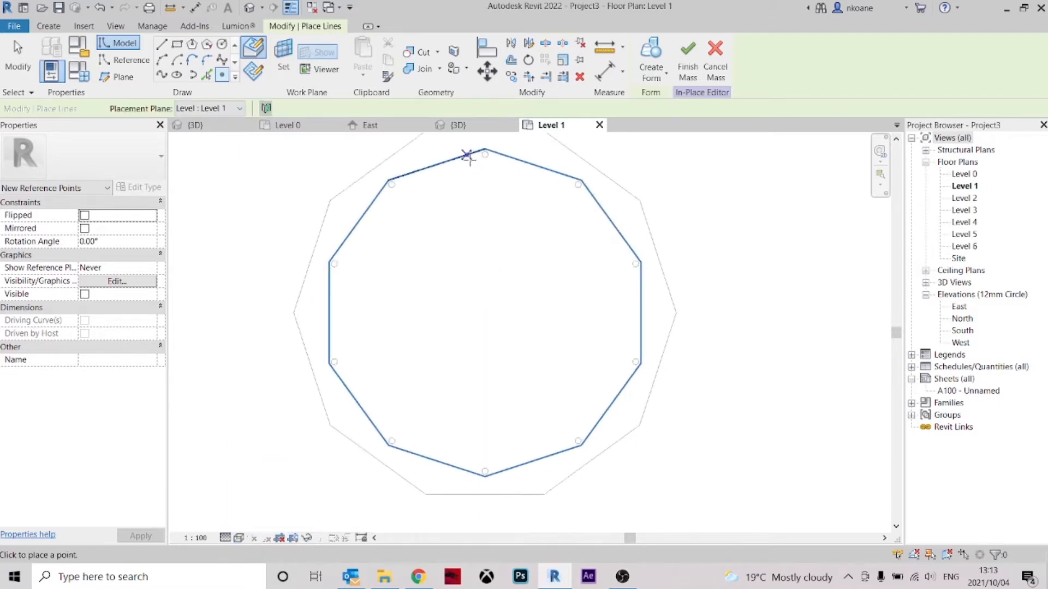
pyautogui.press('Escape')
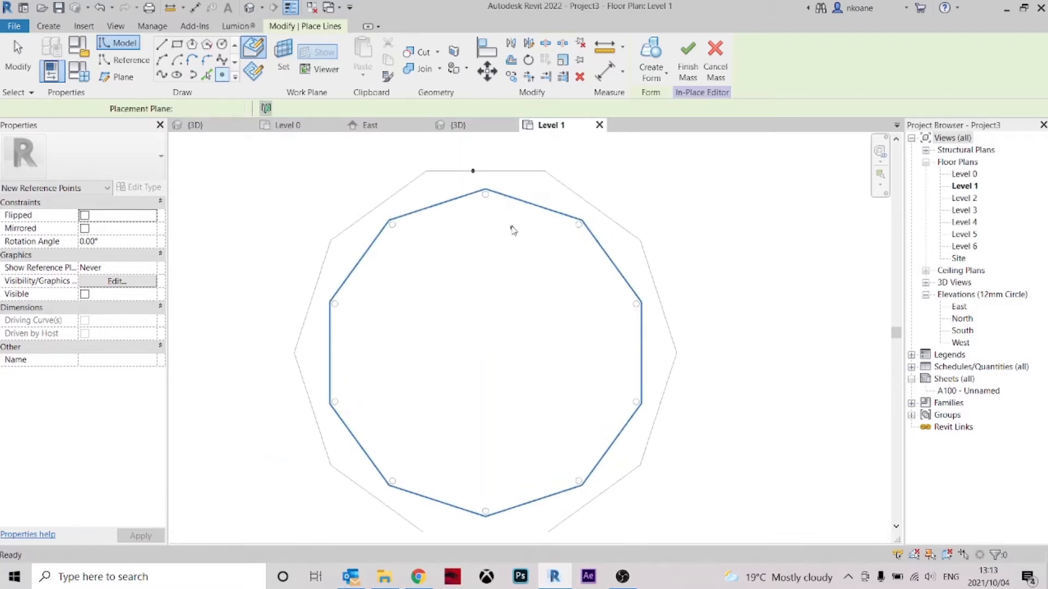
# - Open the new project's 3D view and select the reference points around the floor's lower edge
pyautogui.click(465, 128)
pyautogui.keyDown('shift'); pyautogui.moveTo(597, 351); pyautogui.dragTo(676, 425, button='middle'); pyautogui.keyUp('shift')
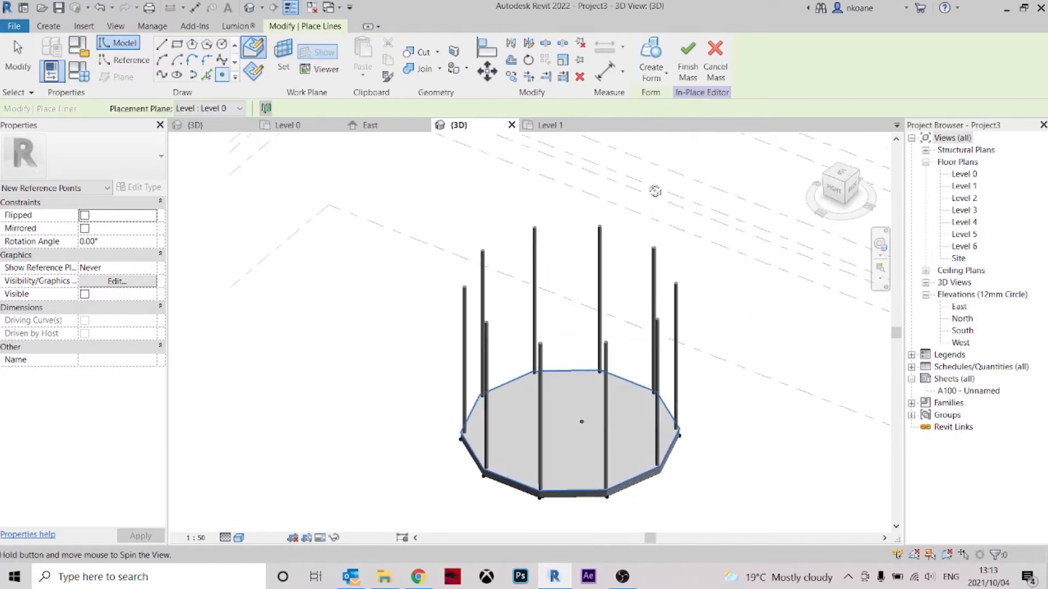
pyautogui.press('Escape')
pyautogui.moveTo(737, 515); pyautogui.dragTo(602, 498)
pyautogui.moveTo(441, 364); pyautogui.dragTo(444, 381)
pyautogui.keyDown('shift'); pyautogui.moveTo(612, 385); pyautogui.dragTo(398, 320, button='middle'); pyautogui.keyUp('shift')
pyautogui.press('Escape')
pyautogui.moveTo(747, 463); pyautogui.dragTo(473, 369)
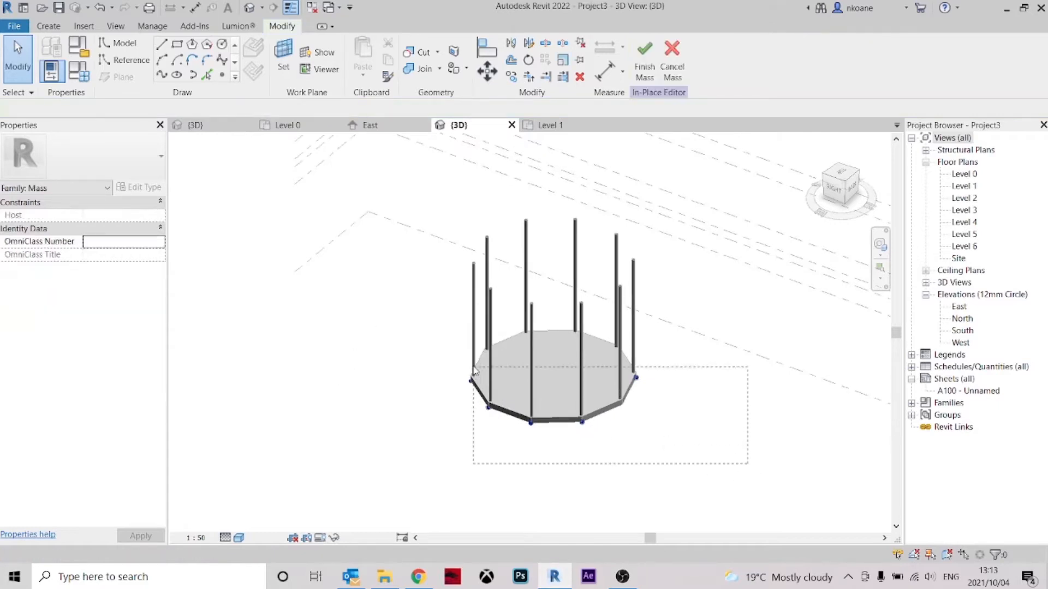
pyautogui.moveTo(426, 325); pyautogui.dragTo(426, 325)
pyautogui.keyDown('shift'); pyautogui.moveTo(426, 325); pyautogui.dragTo(716, 294, button='middle'); pyautogui.keyUp('shift')
# - Orient the 3D view to the right side and set the selected reference points' host to Level 1
pyautogui.click(838, 184)
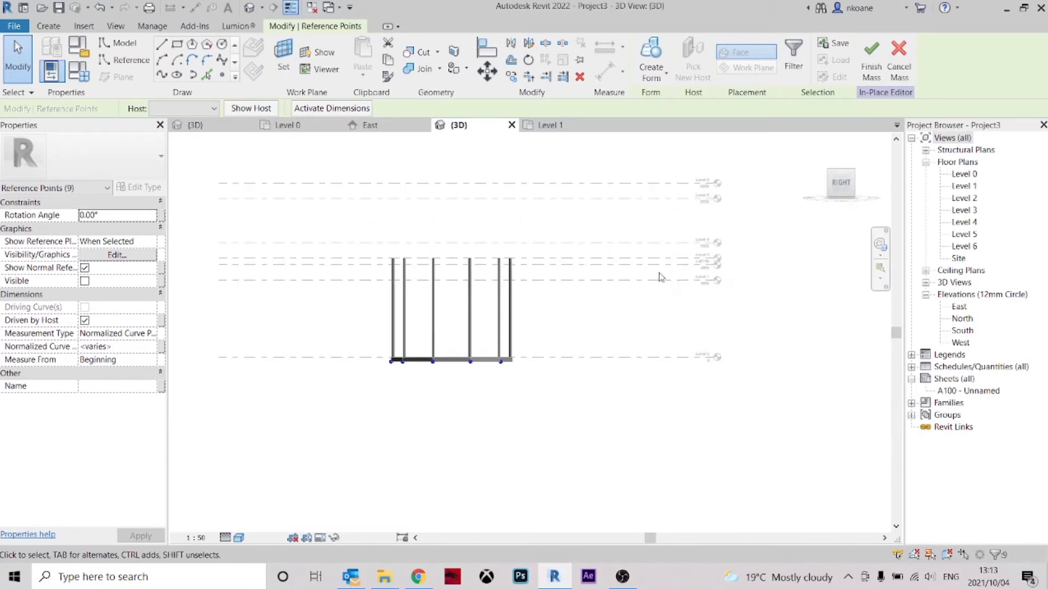
pyautogui.click(188, 108)
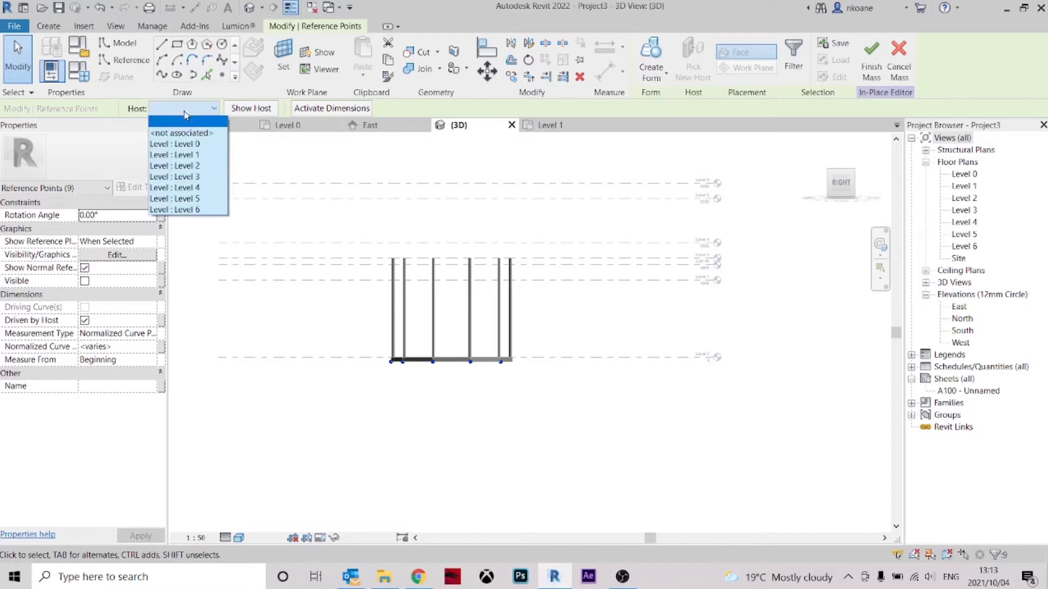
pyautogui.click(194, 155)
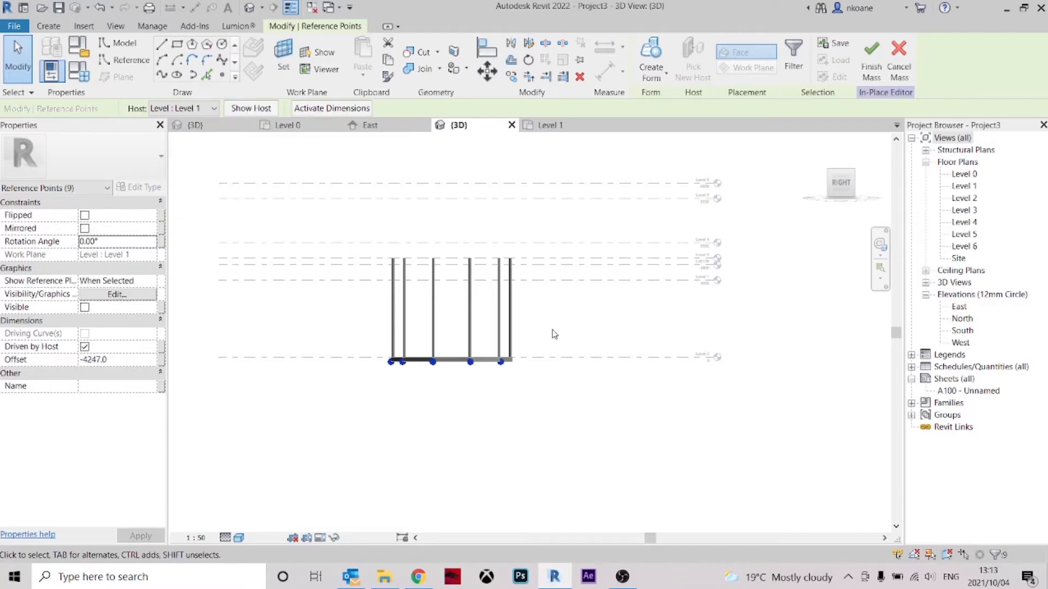
pyautogui.scroll(4, 447, 315)
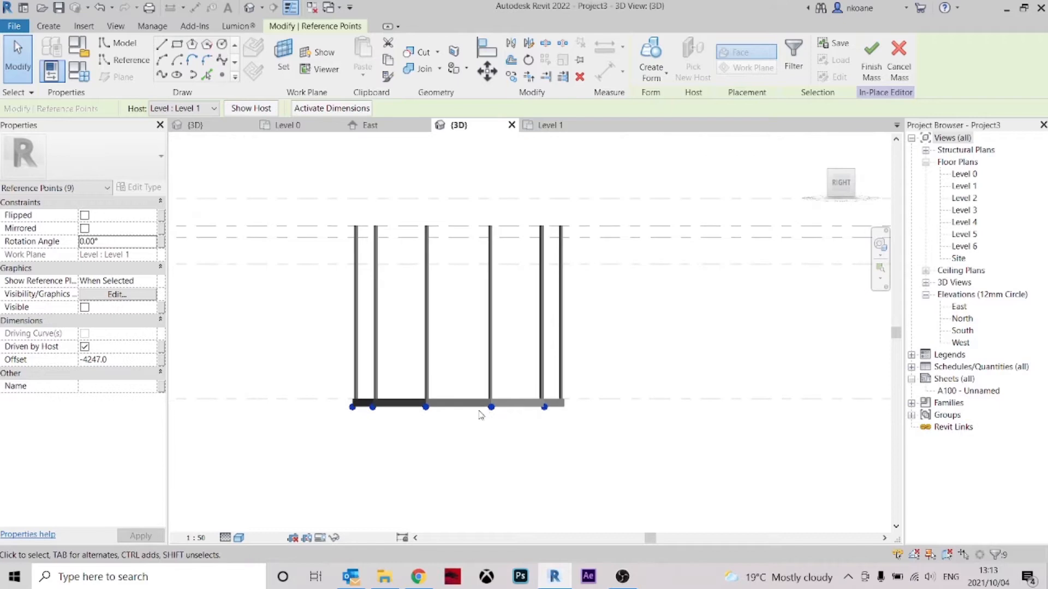
pyautogui.moveTo(606, 362); pyautogui.dragTo(531, 351, button='middle')
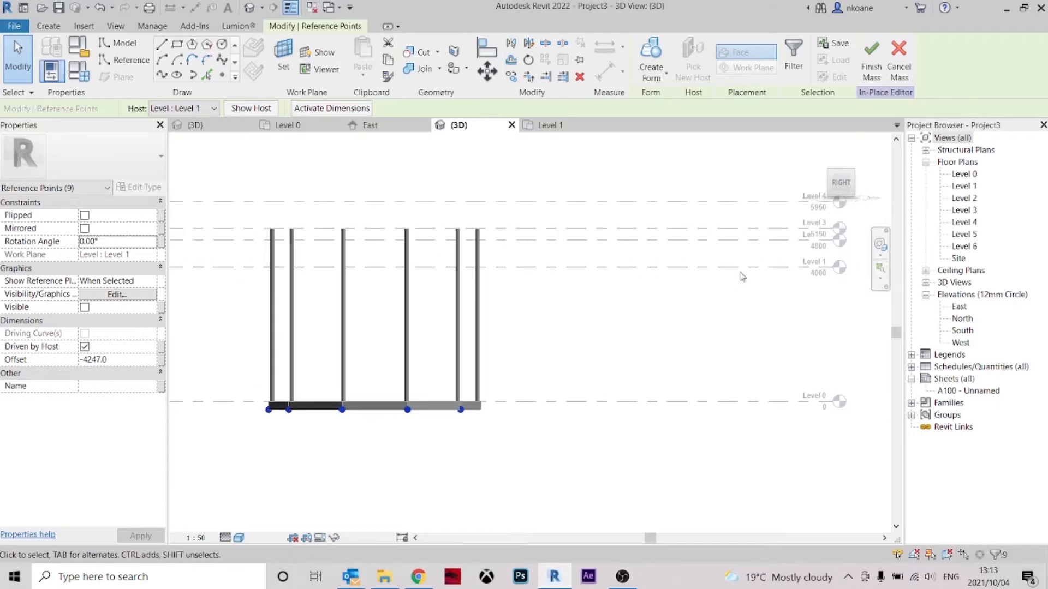
# - Set the offset of the selected reference points to 0 from Level 1 and clear the selection
pyautogui.moveTo(609, 353); pyautogui.dragTo(653, 369, button='middle')
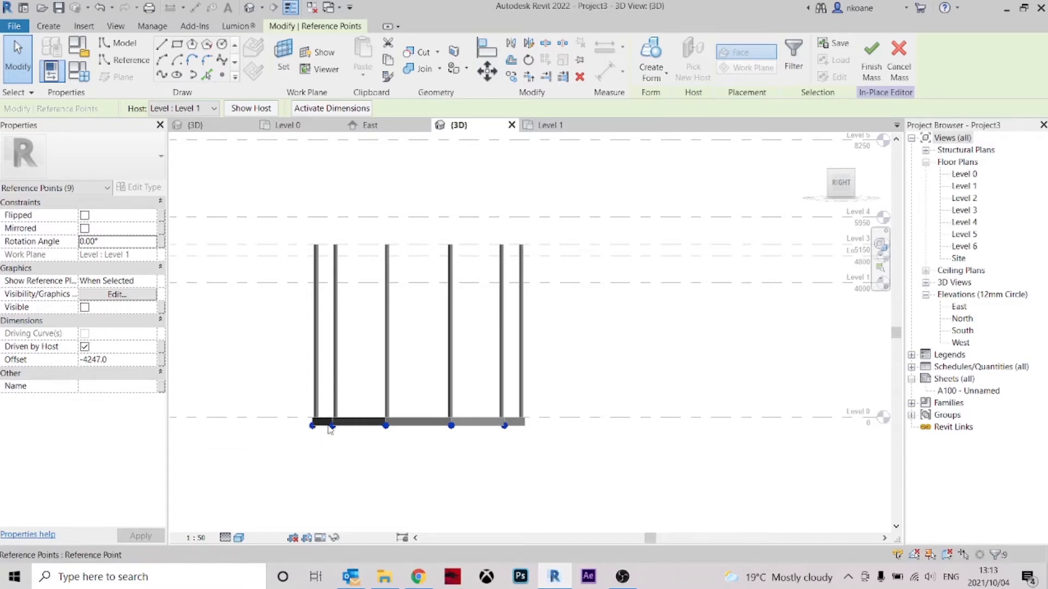
pyautogui.moveTo(604, 417); pyautogui.dragTo(597, 428, button='middle')
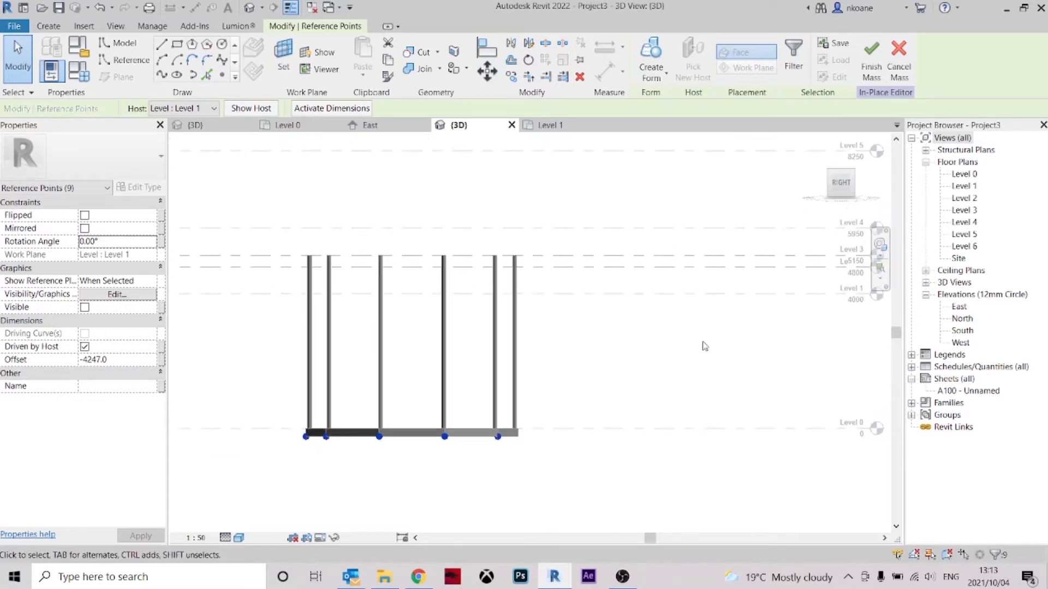
pyautogui.moveTo(686, 270); pyautogui.dragTo(682, 277, button='middle')
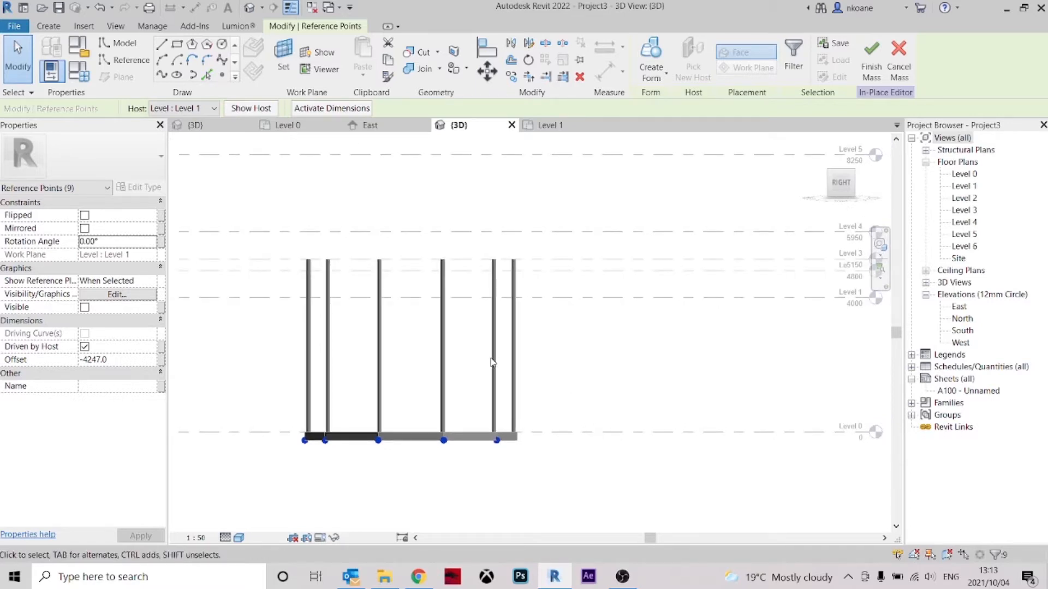
pyautogui.moveTo(616, 349); pyautogui.dragTo(545, 381, button='middle')
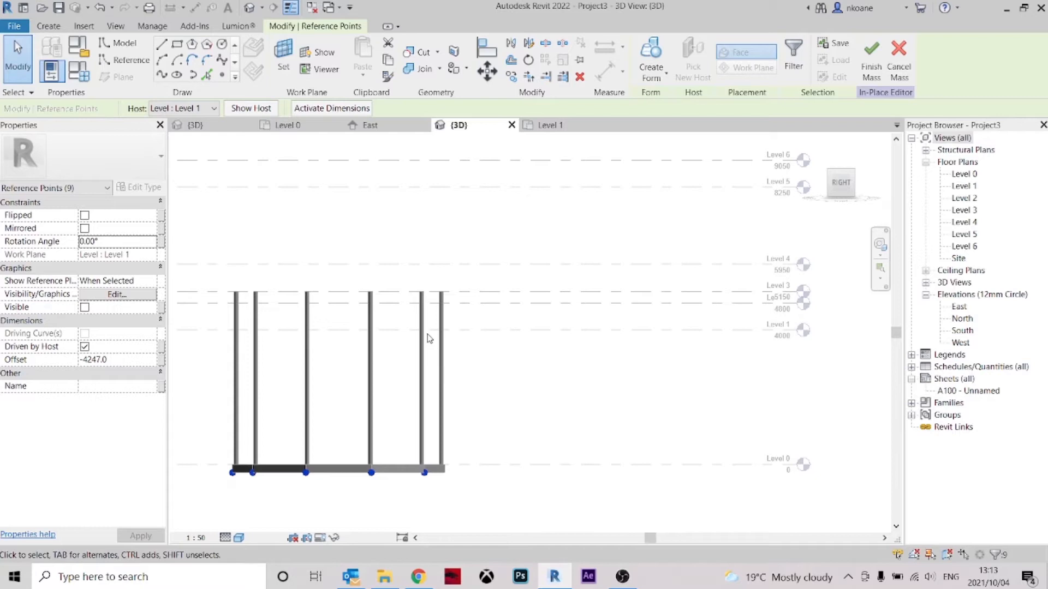
pyautogui.click(138, 362)
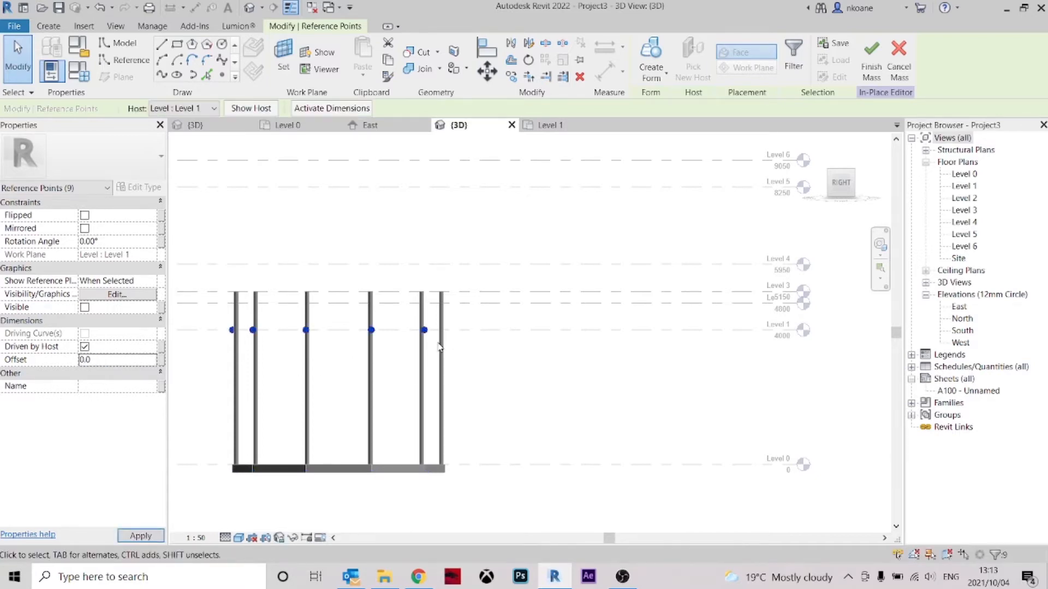
pyautogui.click(536, 414)
pyautogui.keyDown('shift'); pyautogui.moveTo(536, 415); pyautogui.dragTo(609, 392, button='middle'); pyautogui.keyUp('shift')
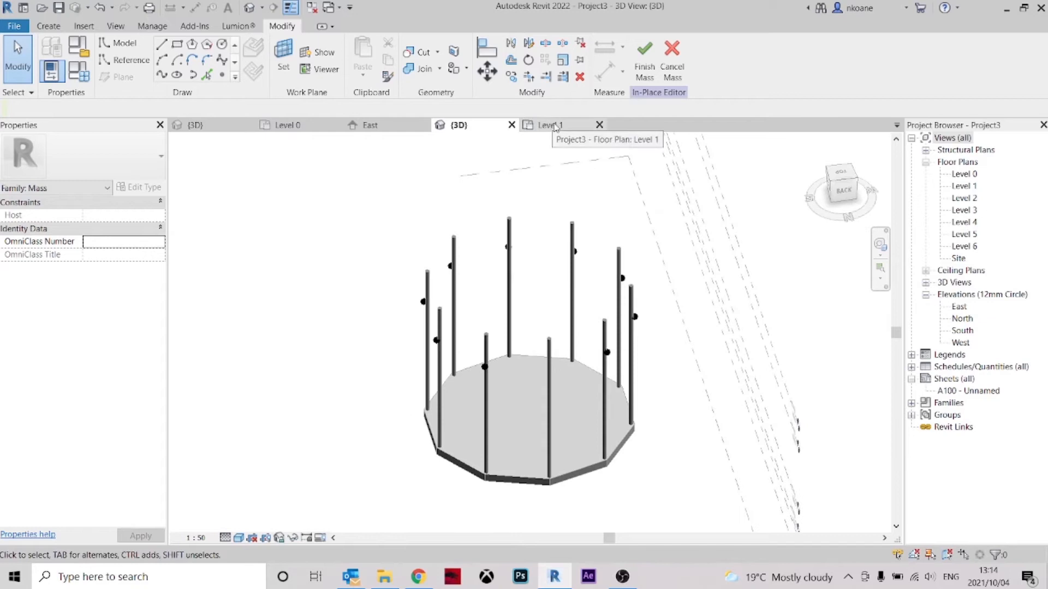
# - Orient the 3D view to the right side and examine the column tops and reference points against the level lines
pyautogui.click(840, 185)
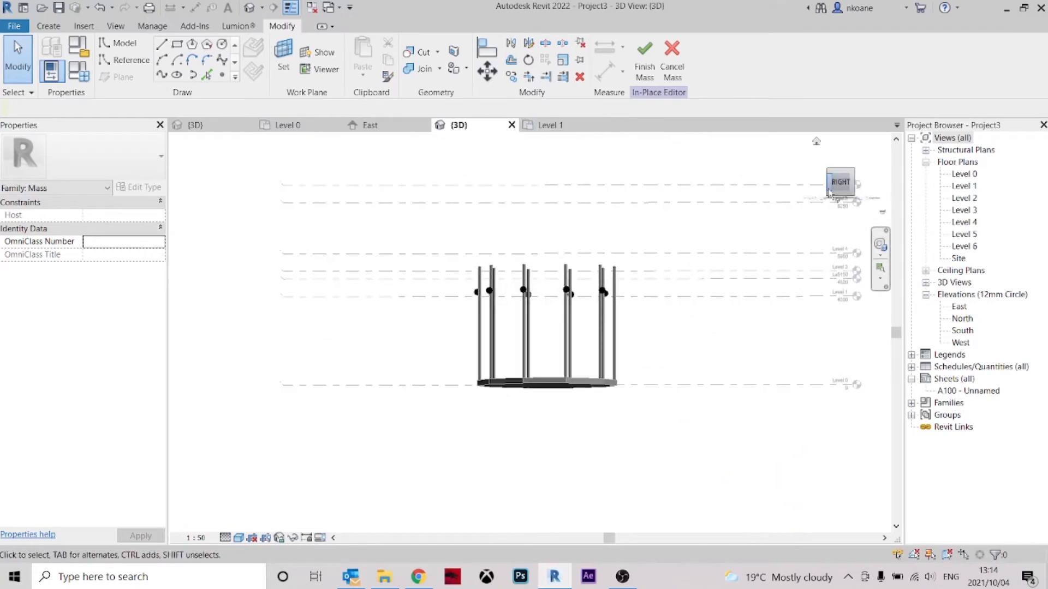
pyautogui.scroll(4, 599, 358)
pyautogui.moveTo(701, 329); pyautogui.dragTo(586, 359, button='middle')
pyautogui.scroll(1, 613, 357)
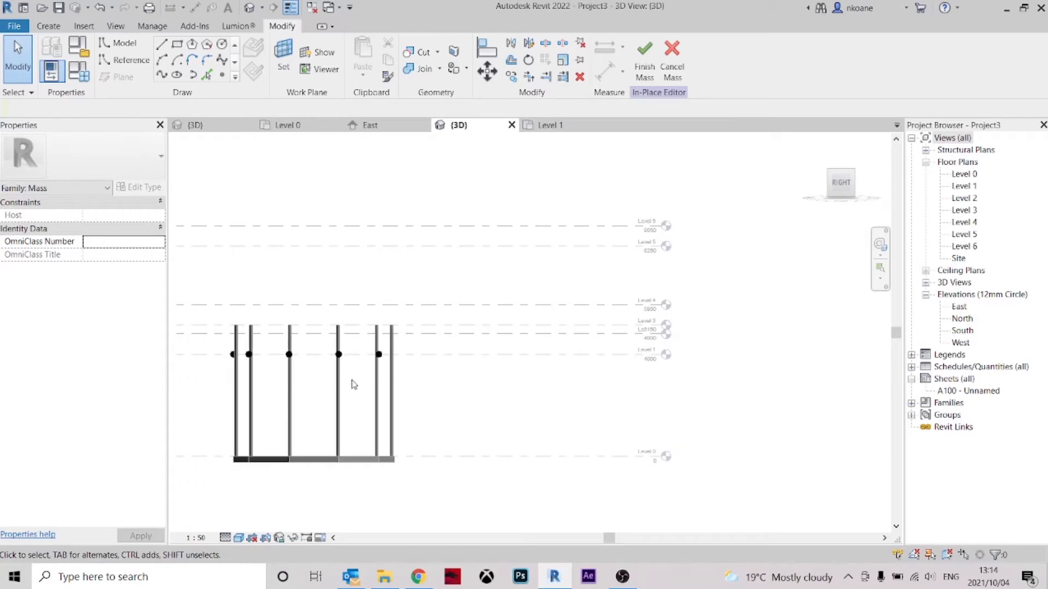
pyautogui.scroll(4, 231, 355)
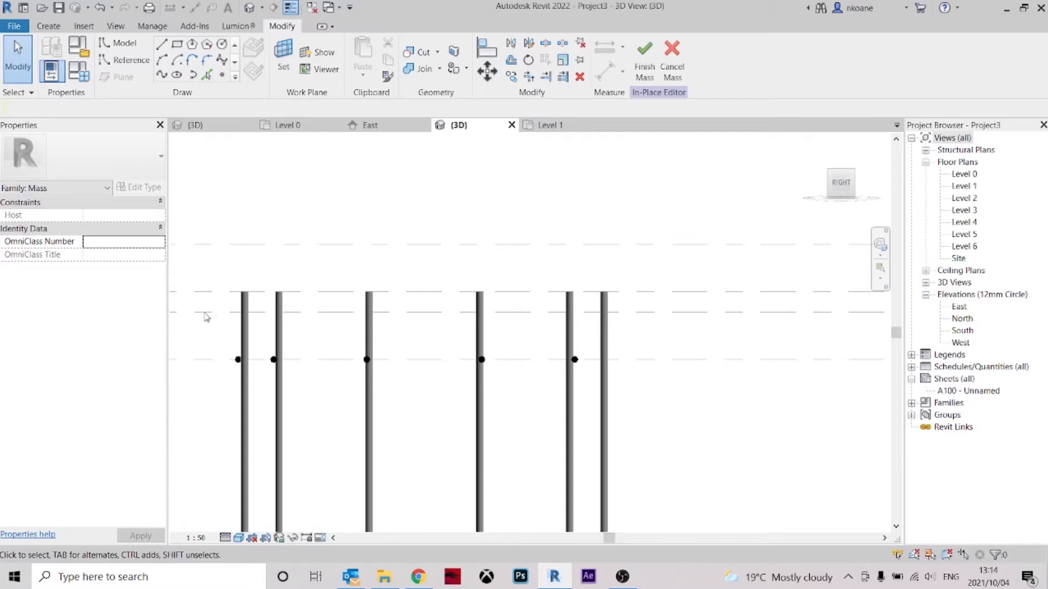
pyautogui.scroll(-3, 220, 316)
pyautogui.scroll(4, 818, 311)
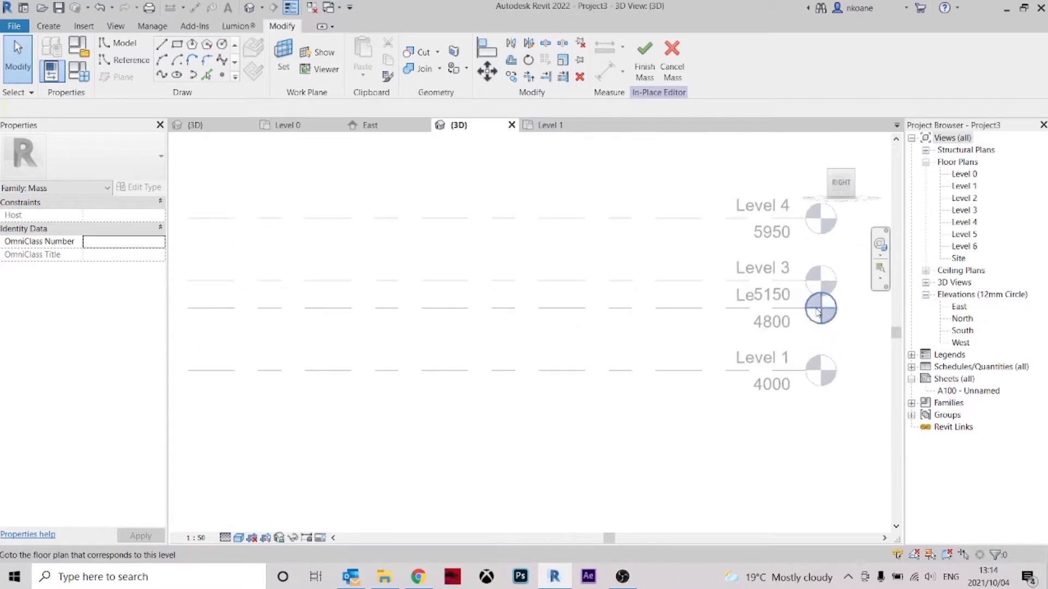
pyautogui.scroll(-4, 821, 309)
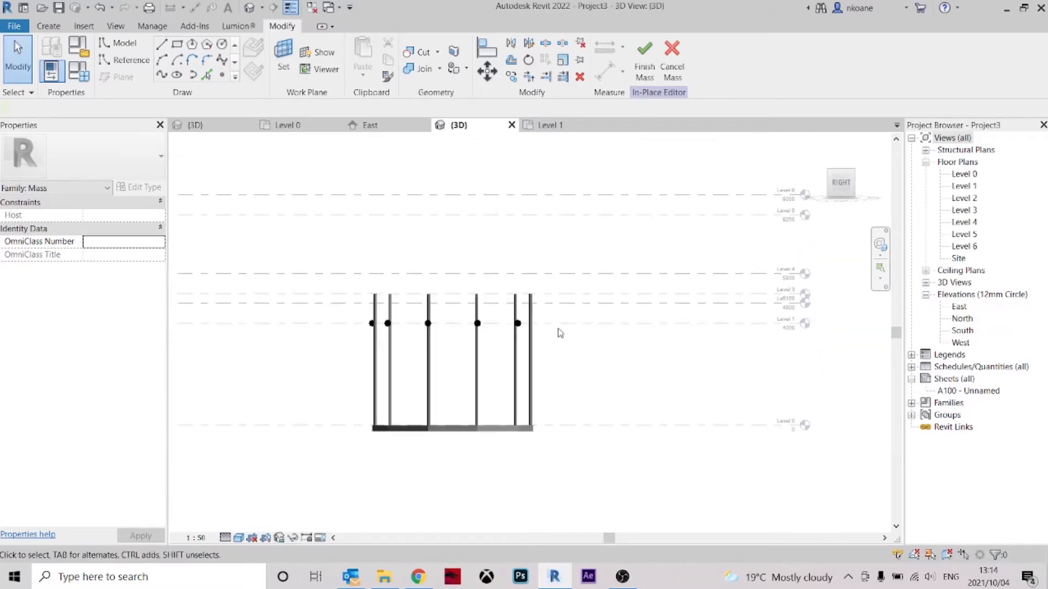
# - Look at the Level 2 floor plan, close it and return to the Level 1 plan
pyautogui.doubleClick(964, 186)
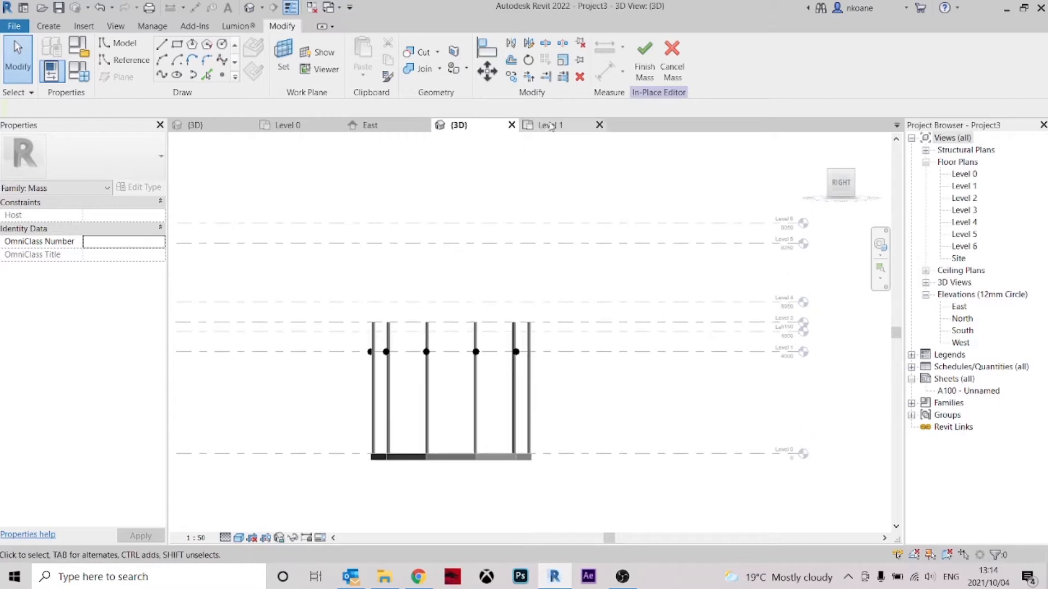
pyautogui.doubleClick(970, 198)
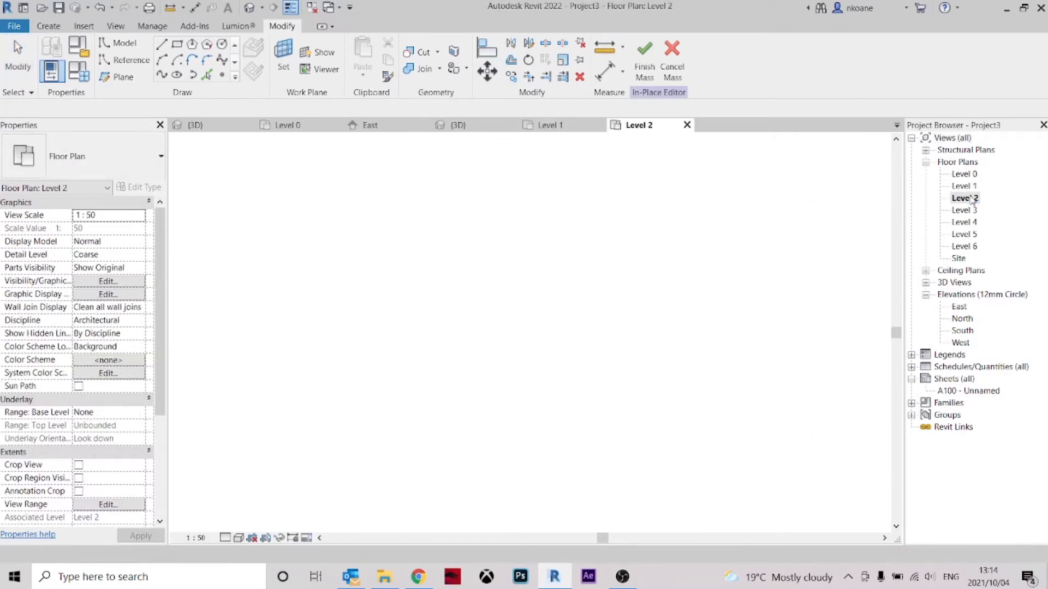
pyautogui.moveTo(559, 335); pyautogui.dragTo(622, 329, button='middle')
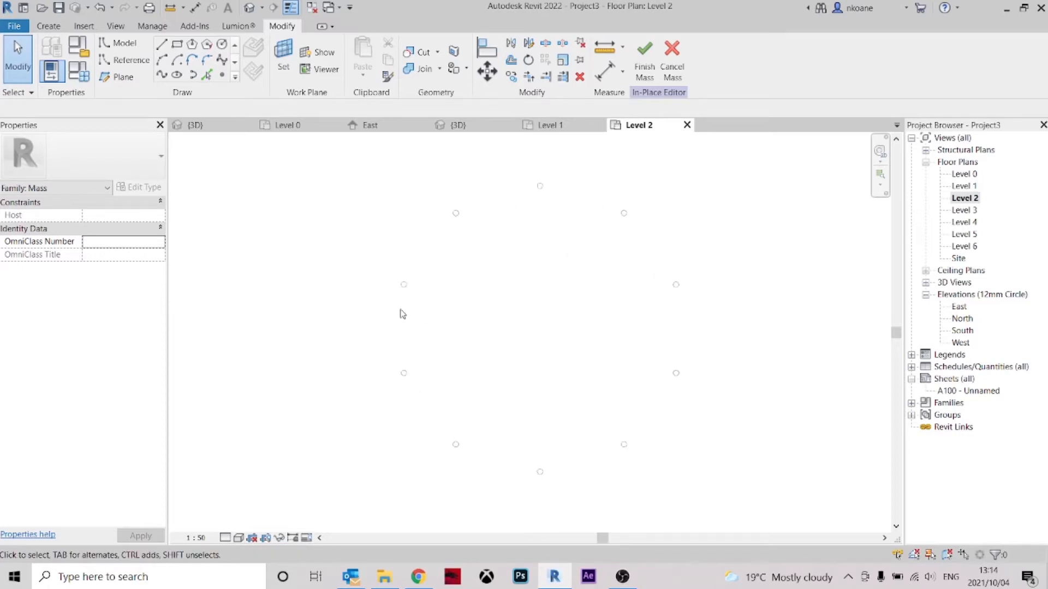
pyautogui.click(687, 125)
pyautogui.moveTo(533, 274); pyautogui.dragTo(561, 296, button='middle')
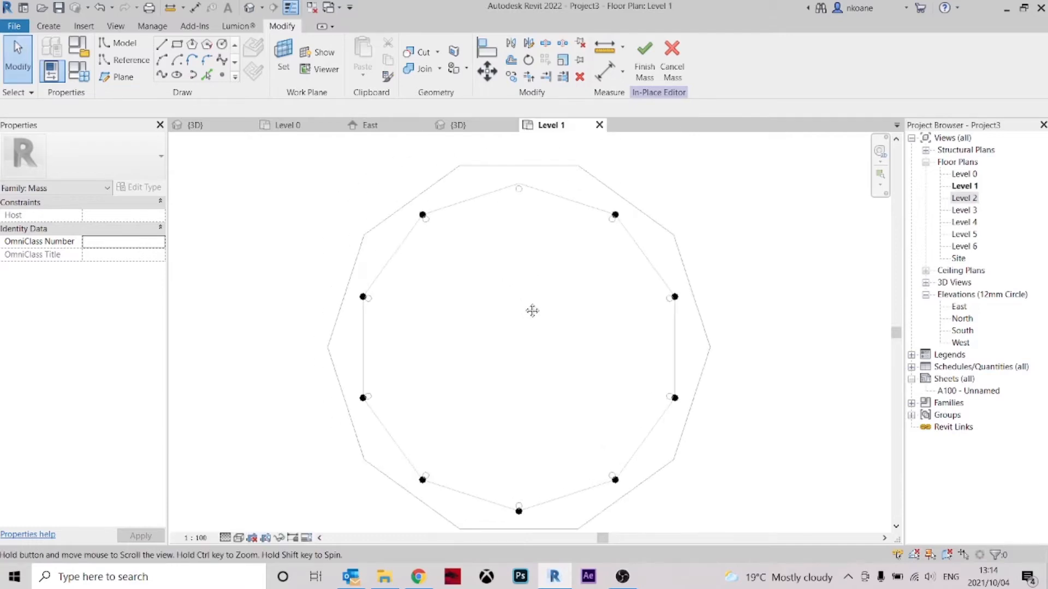
# - Place reference points at the corners of the outer ten-sided outline, using Level 2 as the placement plane
pyautogui.click(222, 76)
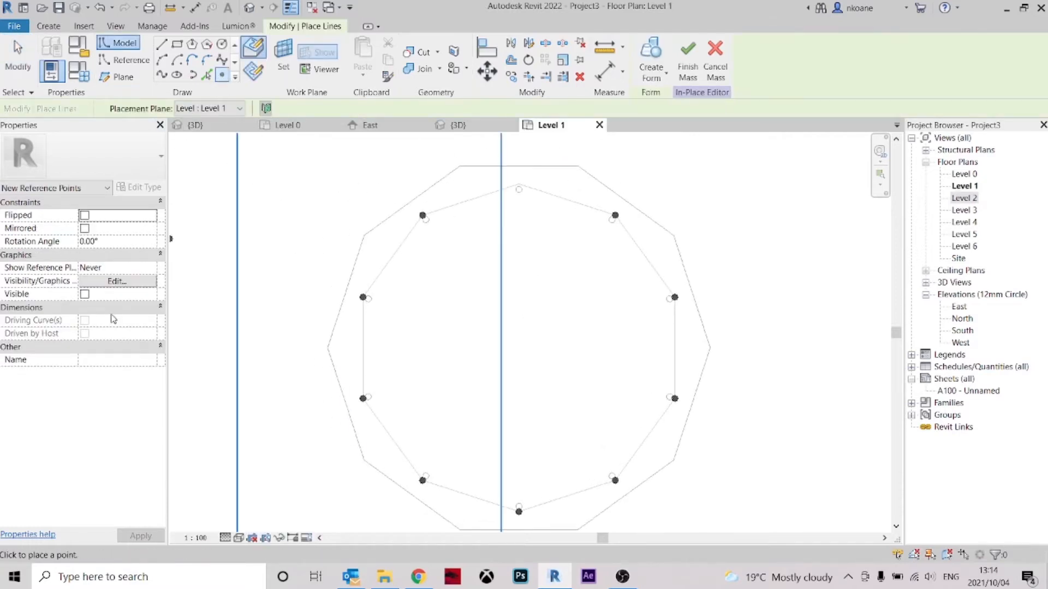
pyautogui.moveTo(460, 262); pyautogui.dragTo(452, 261, button='middle')
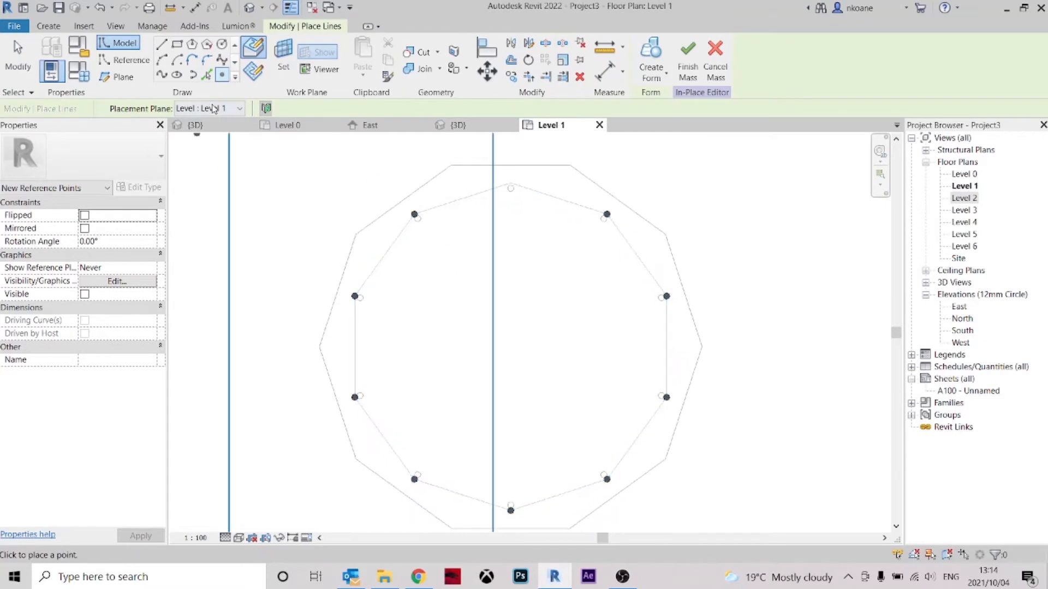
pyautogui.click(213, 109)
pyautogui.click(226, 139)
pyautogui.moveTo(563, 295); pyautogui.dragTo(559, 296, button='middle')
pyautogui.click(448, 167)
pyautogui.click(352, 236)
pyautogui.click(316, 348)
pyautogui.click(353, 461)
pyautogui.click(566, 166)
pyautogui.click(656, 231)
pyautogui.click(698, 348)
pyautogui.click(662, 461)
pyautogui.moveTo(566, 528); pyautogui.dragTo(662, 376, button='middle')
pyautogui.click(662, 378)
pyautogui.click(544, 377)
pyautogui.press('Escape')
pyautogui.press('Escape')
# - Return to the 3D view and check the height of the outer reference points against the level lines
pyautogui.click(474, 126)
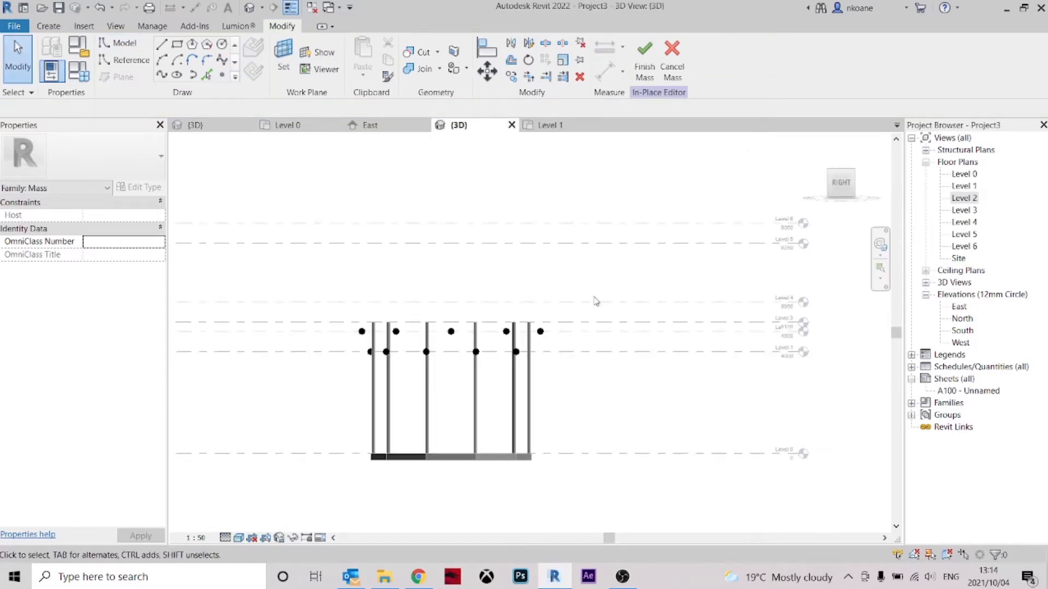
pyautogui.scroll(-1, 596, 301)
pyautogui.scroll(5, 603, 343)
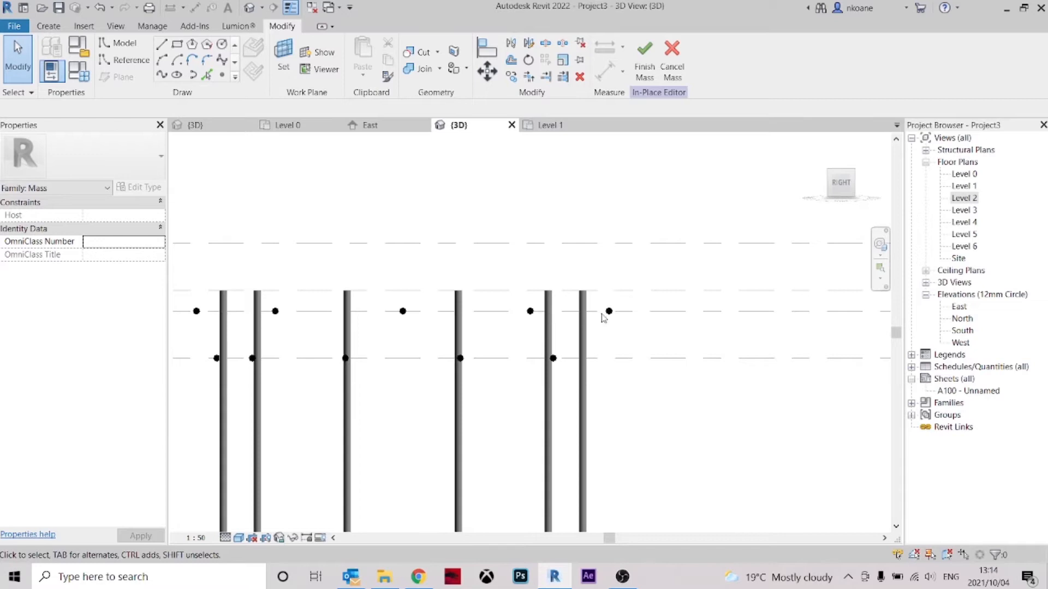
pyautogui.scroll(-4, 629, 316)
pyautogui.moveTo(659, 314); pyautogui.dragTo(518, 309, button='middle')
pyautogui.scroll(3, 697, 321)
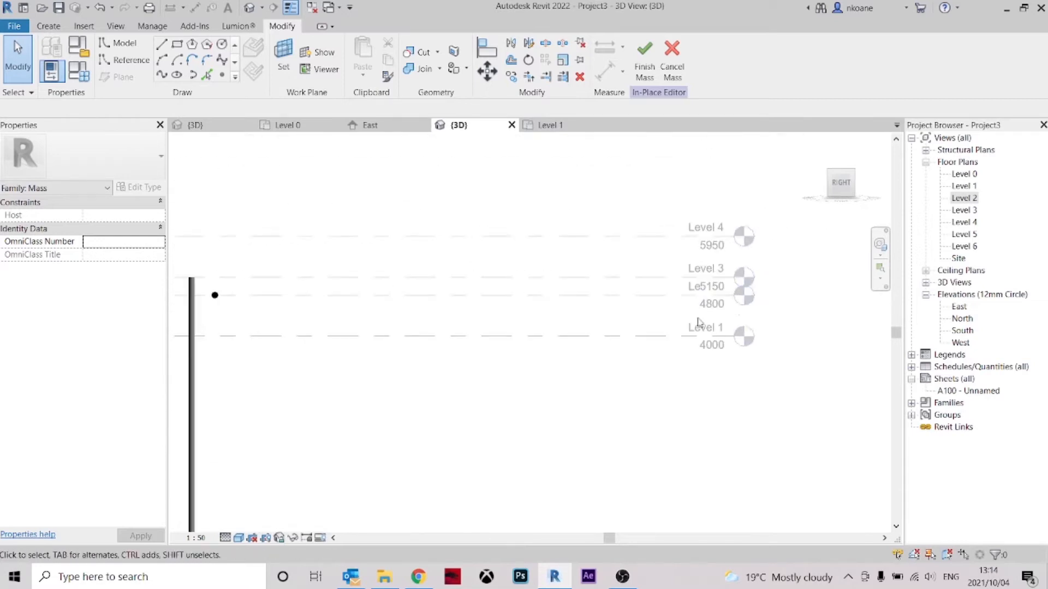
pyautogui.scroll(-2, 568, 318)
pyautogui.scroll(2, 757, 306)
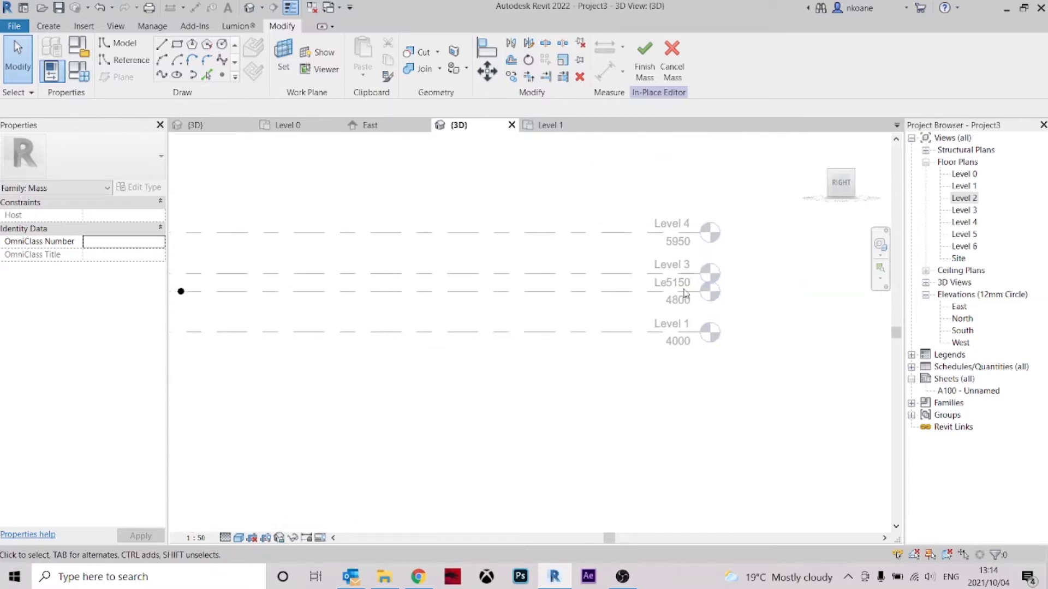
pyautogui.scroll(-2, 686, 293)
pyautogui.scroll(2, 418, 297)
pyautogui.scroll(-2, 520, 307)
pyautogui.moveTo(525, 306)
pyautogui.mouseDown(button='middle')
pyautogui.moveTo(636, 300)
pyautogui.moveTo(615, 326)
pyautogui.moveTo(526, 294)
pyautogui.mouseUp(button='middle')
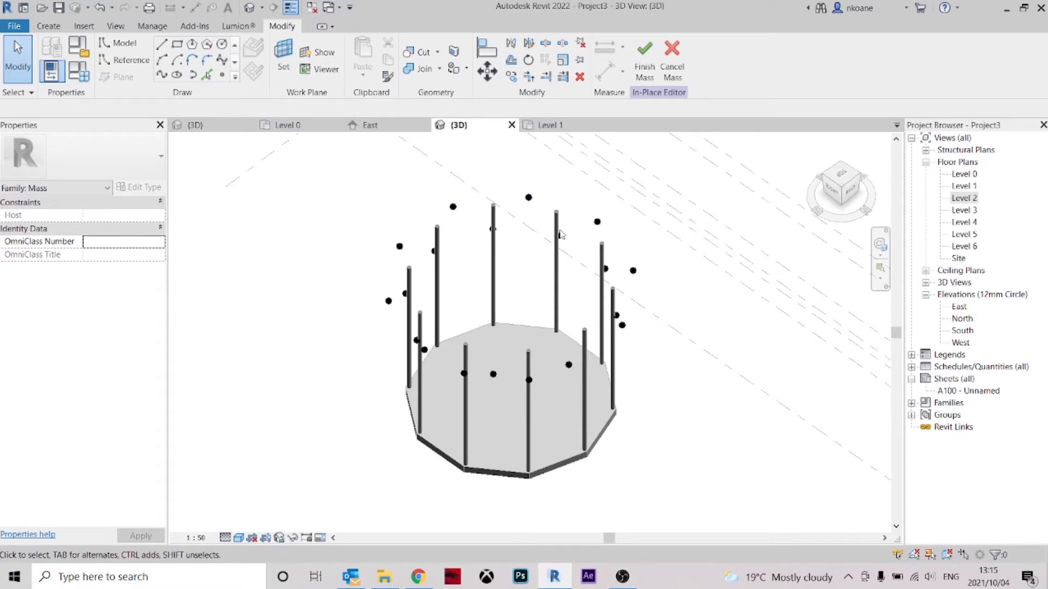
# - Orbit the 3D view to an angled view of the columns and switch it to Wireframe
pyautogui.keyDown('shift'); pyautogui.moveTo(582, 295); pyautogui.dragTo(526, 259, button='middle'); pyautogui.keyUp('shift')
pyautogui.scroll(3, 483, 221)
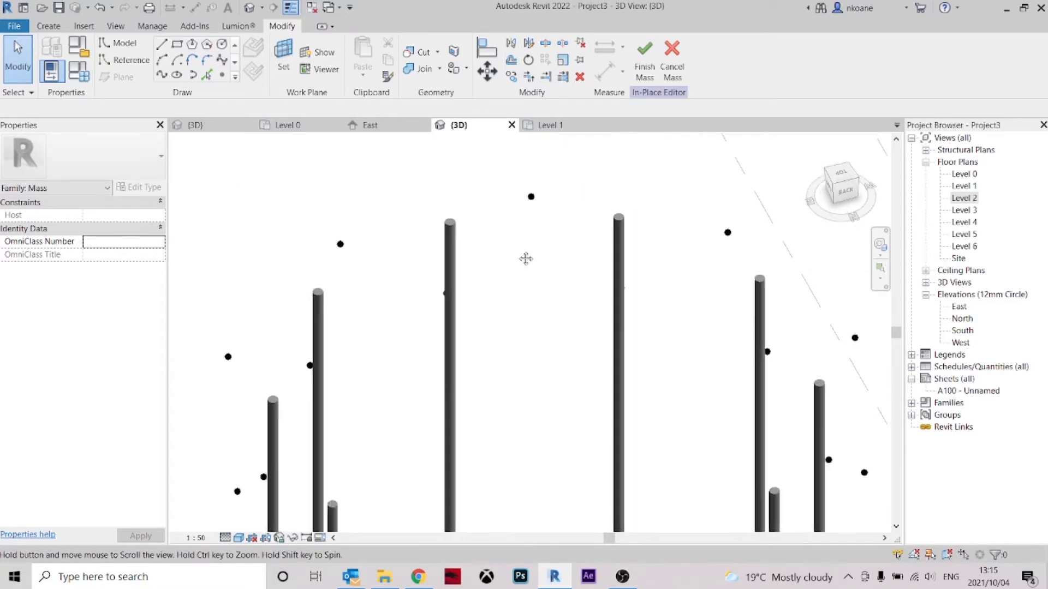
pyautogui.click(239, 538)
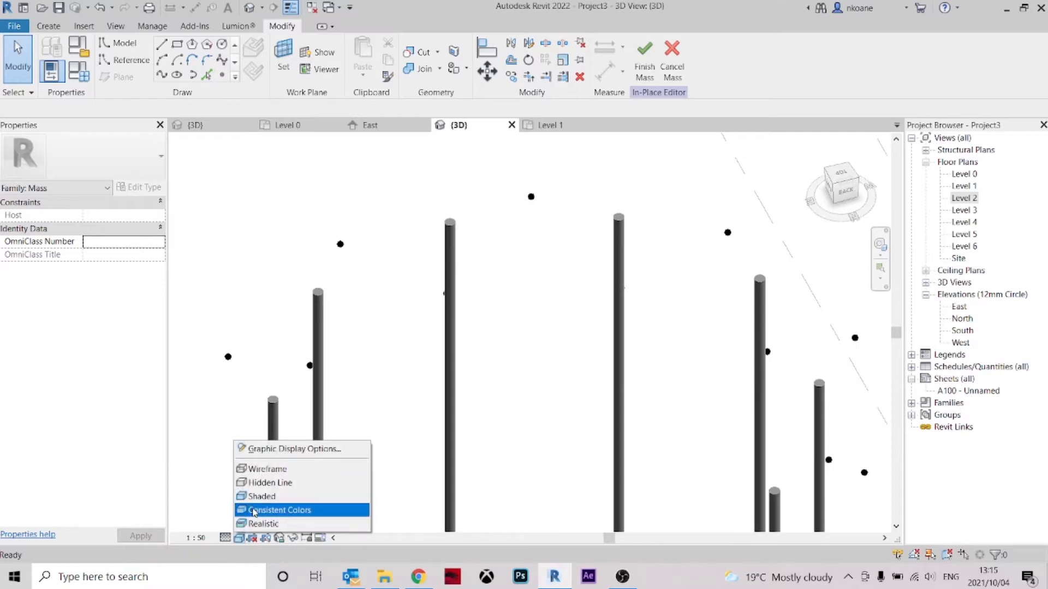
pyautogui.click(273, 471)
pyautogui.scroll(-4, 480, 233)
pyautogui.scroll(1, 503, 277)
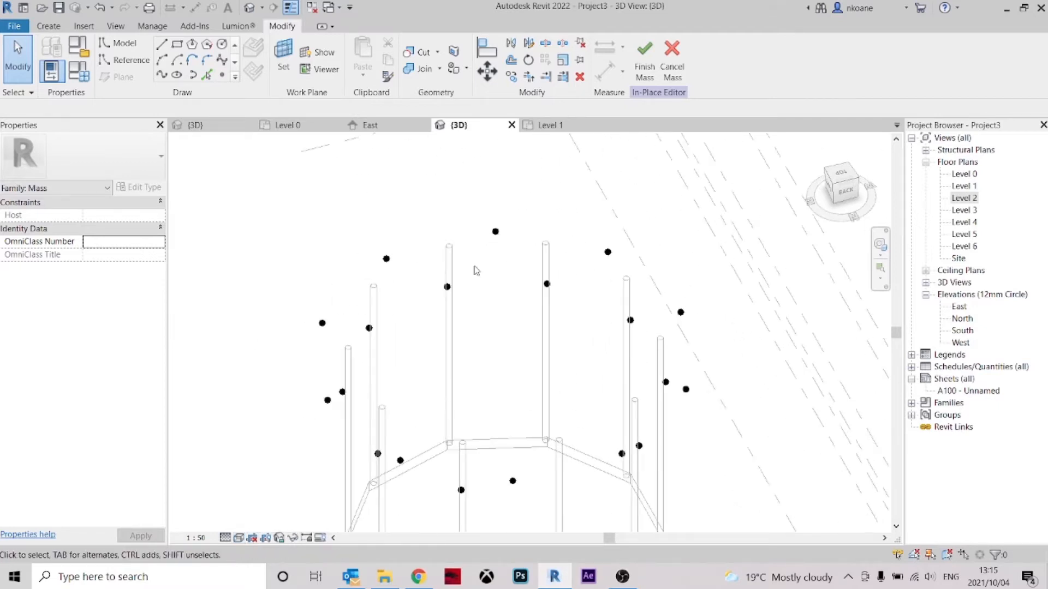
# - Draw a chained zigzag model line with Draw on Face, alternating between the outer Level 2 points and inner Level 1 points
pyautogui.click(161, 46)
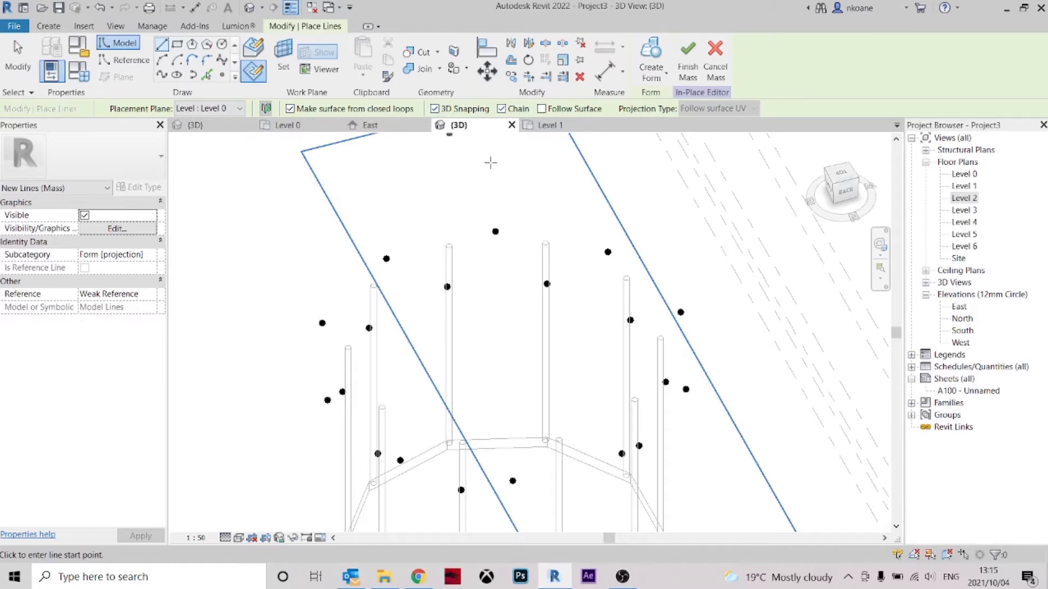
pyautogui.moveTo(495, 231); pyautogui.dragTo(467, 266, button='middle')
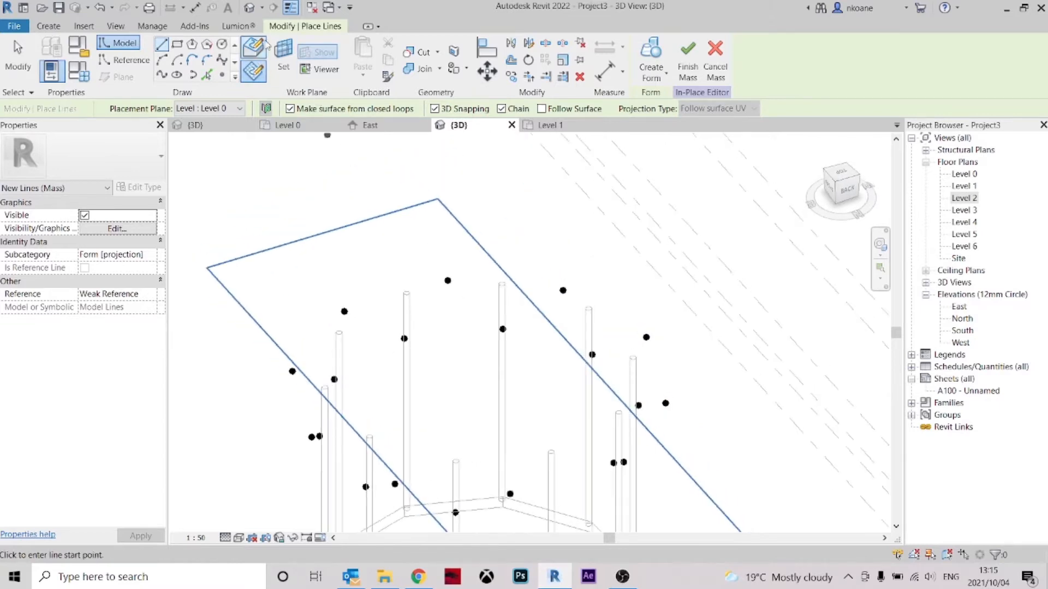
pyautogui.click(255, 48)
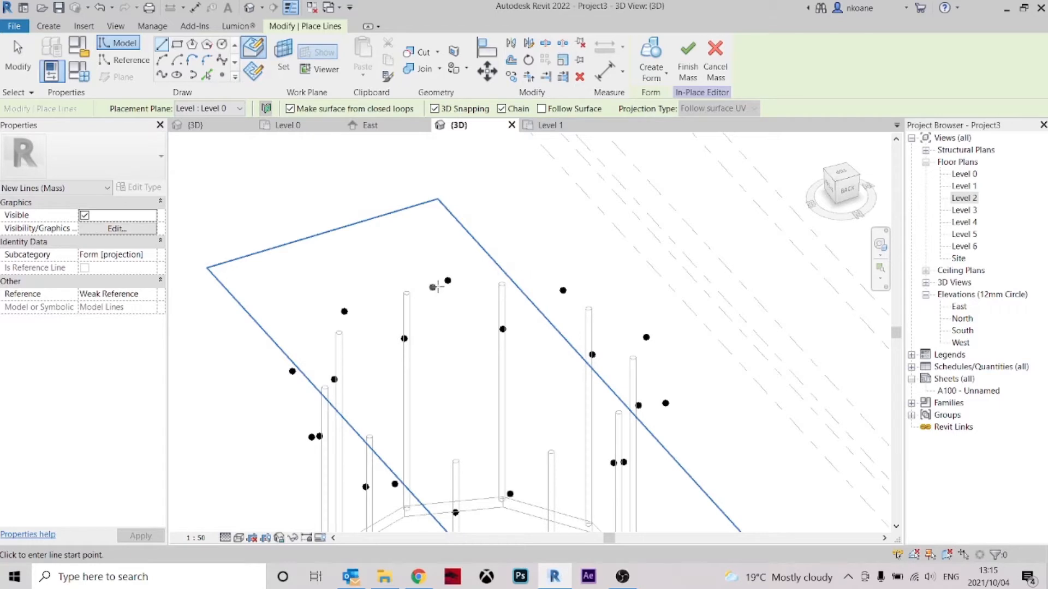
pyautogui.scroll(2, 446, 280)
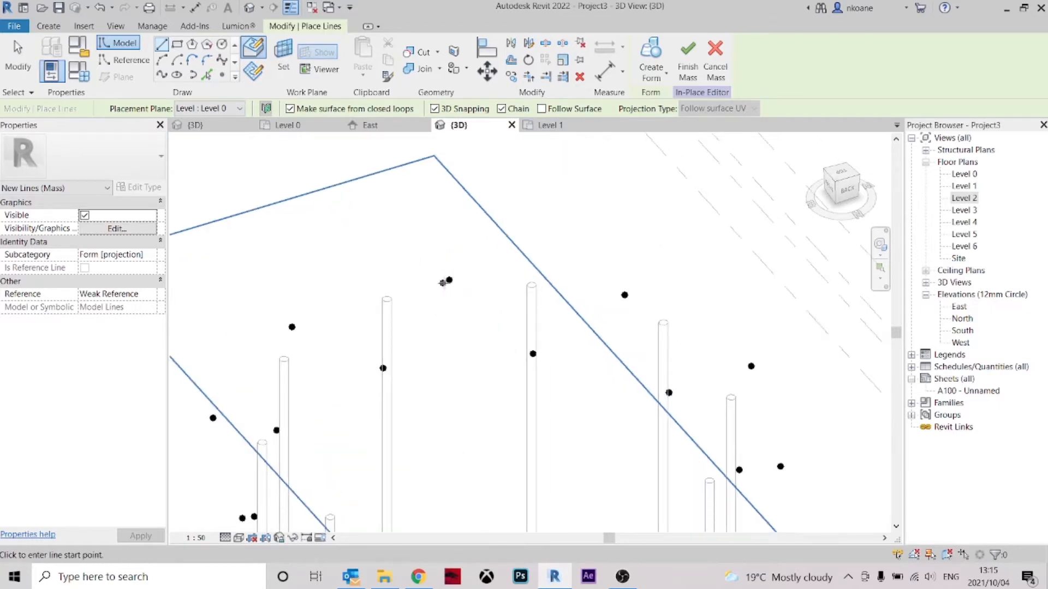
pyautogui.click(449, 280)
pyautogui.click(383, 368)
pyautogui.click(292, 327)
pyautogui.click(277, 431)
pyautogui.scroll(-2, 327, 414)
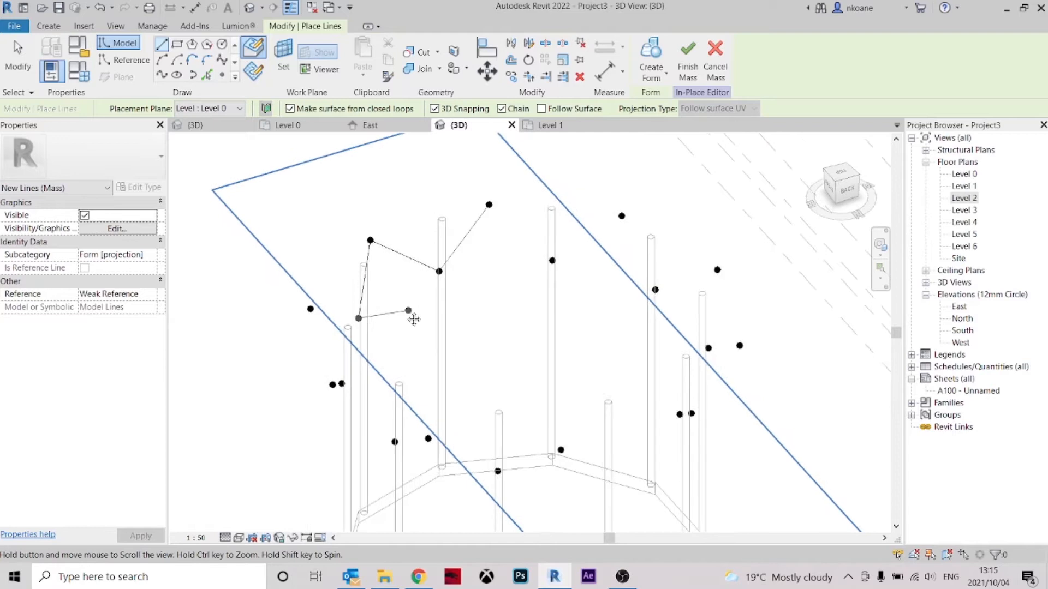
pyautogui.keyDown('shift'); pyautogui.moveTo(346, 323); pyautogui.dragTo(786, 397, button='middle'); pyautogui.keyUp('shift')
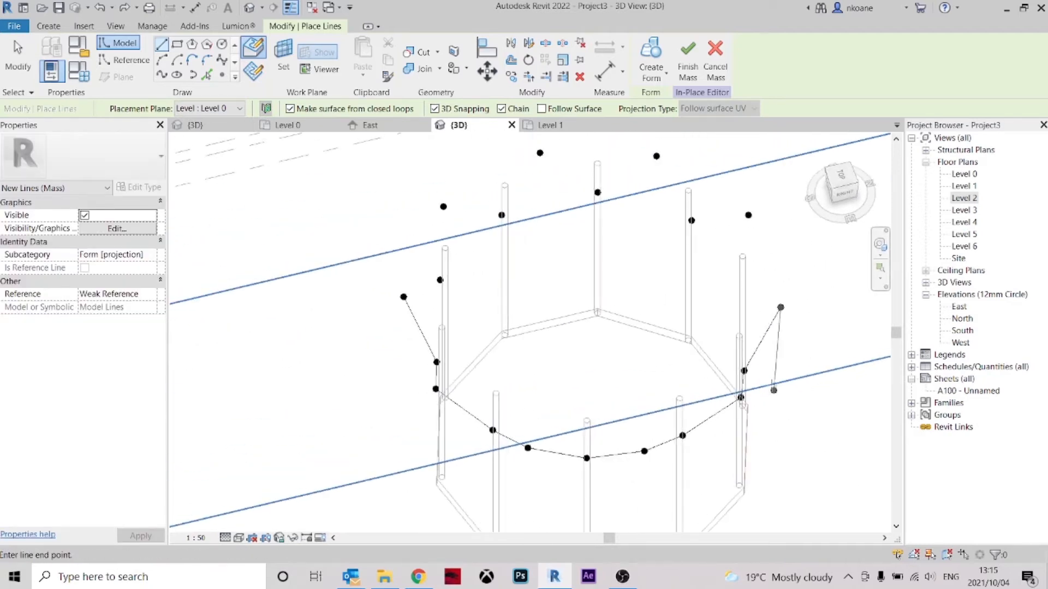
pyautogui.keyDown('shift'); pyautogui.moveTo(721, 375); pyautogui.dragTo(567, 338, button='middle'); pyautogui.keyUp('shift')
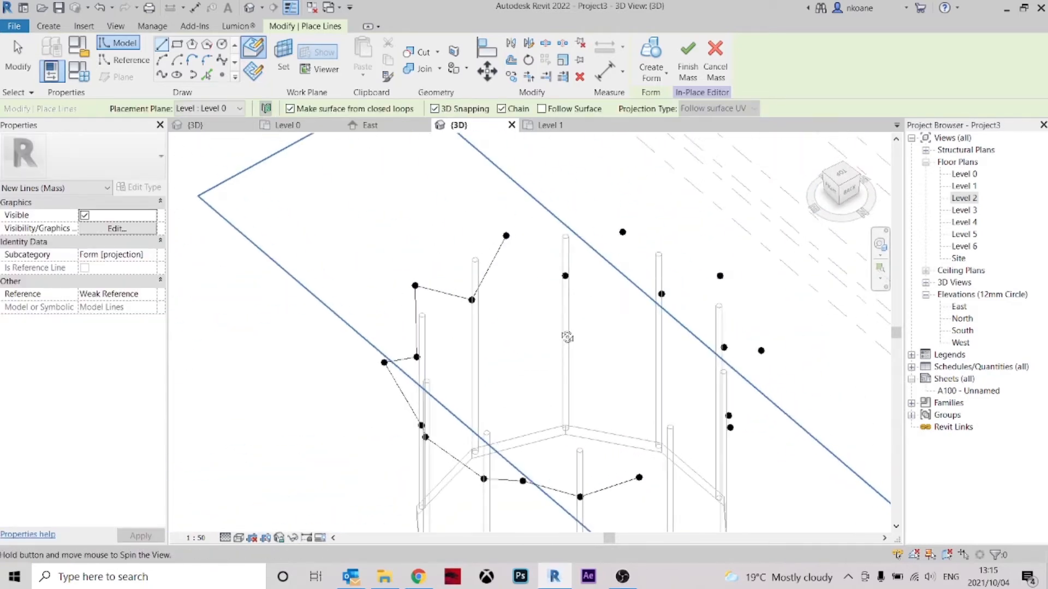
# - Continue the zigzag from its starting outer point through the remaining inner and outer points in the opposite direction
pyautogui.click(506, 236)
pyautogui.click(565, 276)
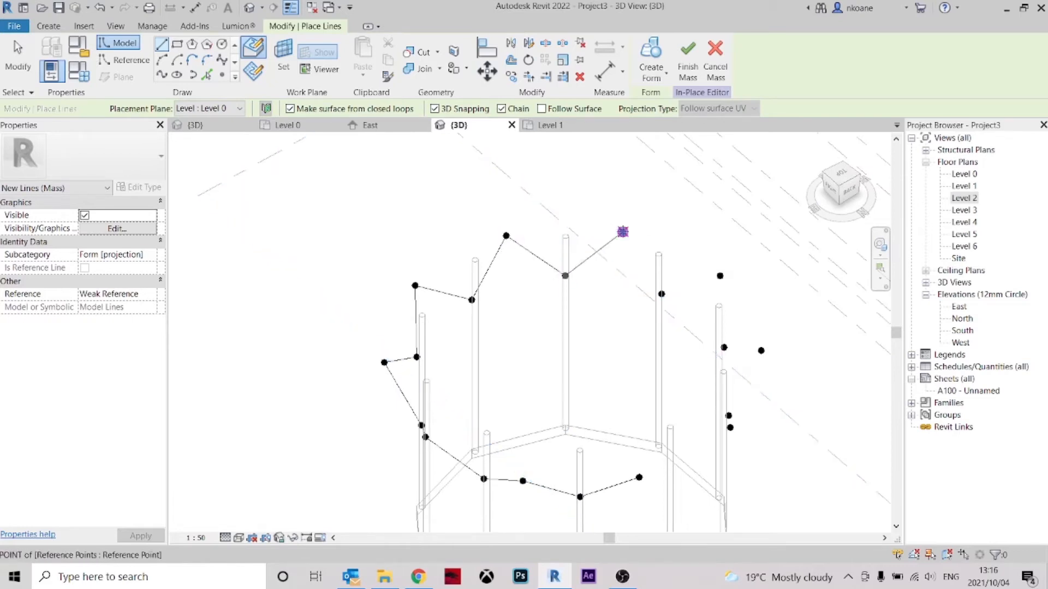
pyautogui.click(719, 276)
pyautogui.keyDown('shift'); pyautogui.moveTo(720, 275); pyautogui.dragTo(579, 262, button='middle'); pyautogui.keyUp('shift')
pyautogui.press('Escape')
# - Place the missing reference point on the Level 1 plane at the uppermost vertex of the inner polygon in the Level 1 plan
pyautogui.scroll(2, 439, 370)
pyautogui.click(548, 125)
pyautogui.scroll(-1, 507, 319)
pyautogui.scroll(3, 557, 224)
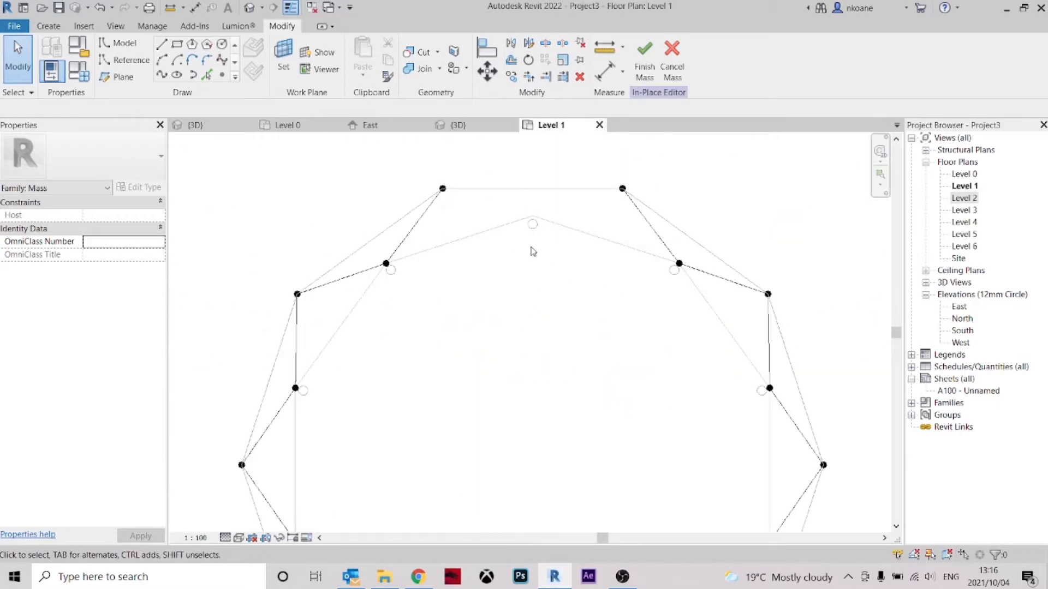
pyautogui.moveTo(593, 257); pyautogui.dragTo(578, 300, button='middle')
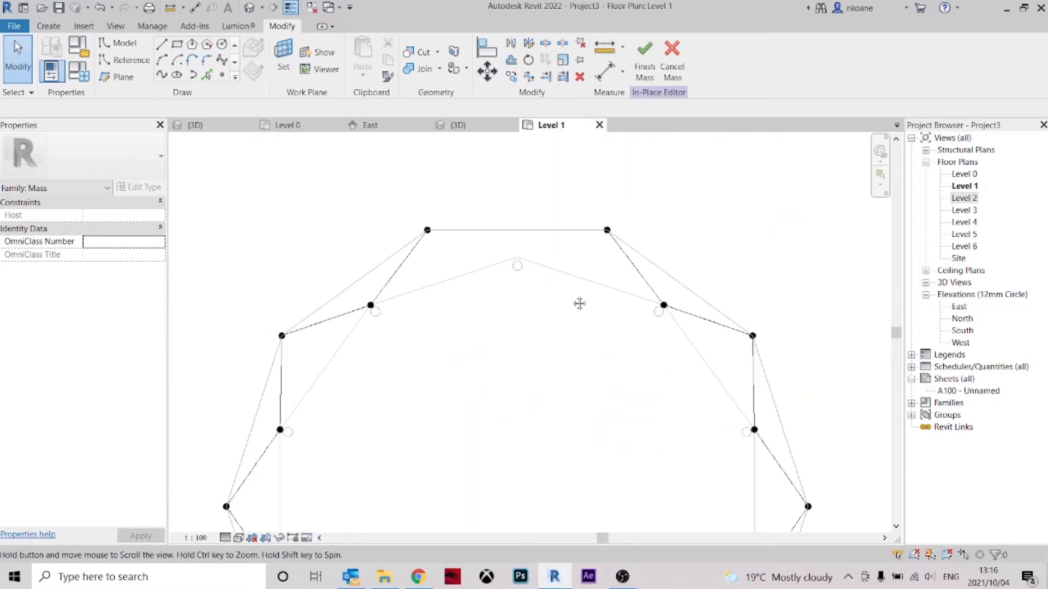
pyautogui.click(223, 76)
pyautogui.click(218, 108)
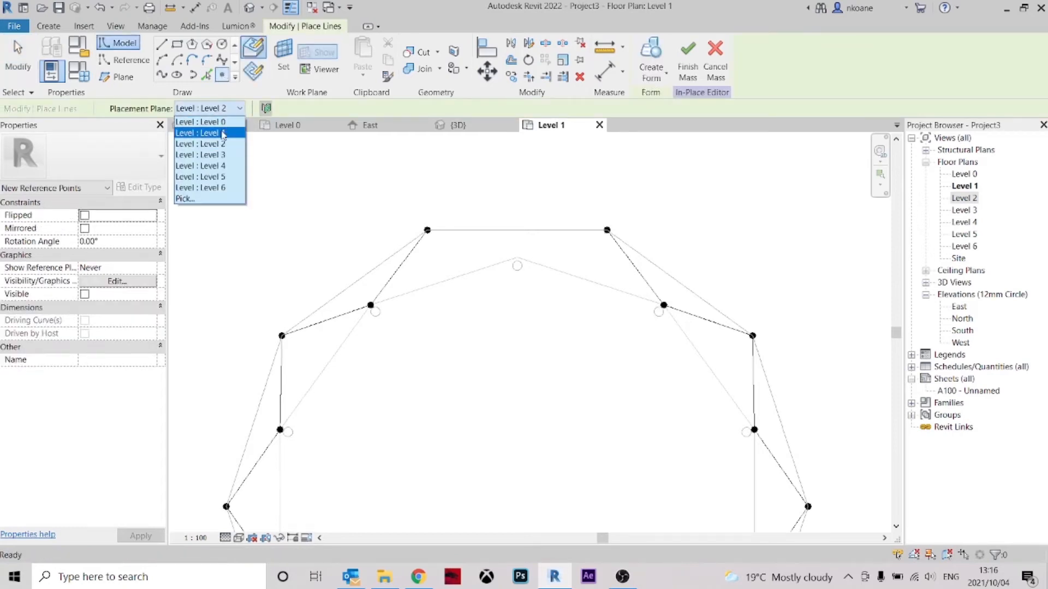
pyautogui.click(221, 130)
pyautogui.click(517, 257)
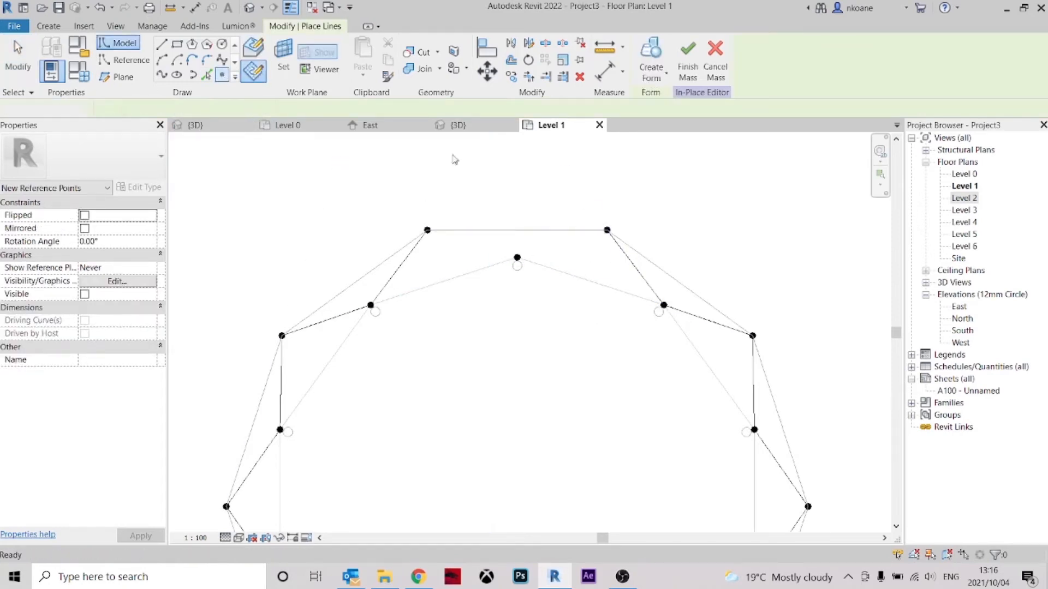
pyautogui.press('Escape')
pyautogui.moveTo(542, 295); pyautogui.dragTo(501, 253)
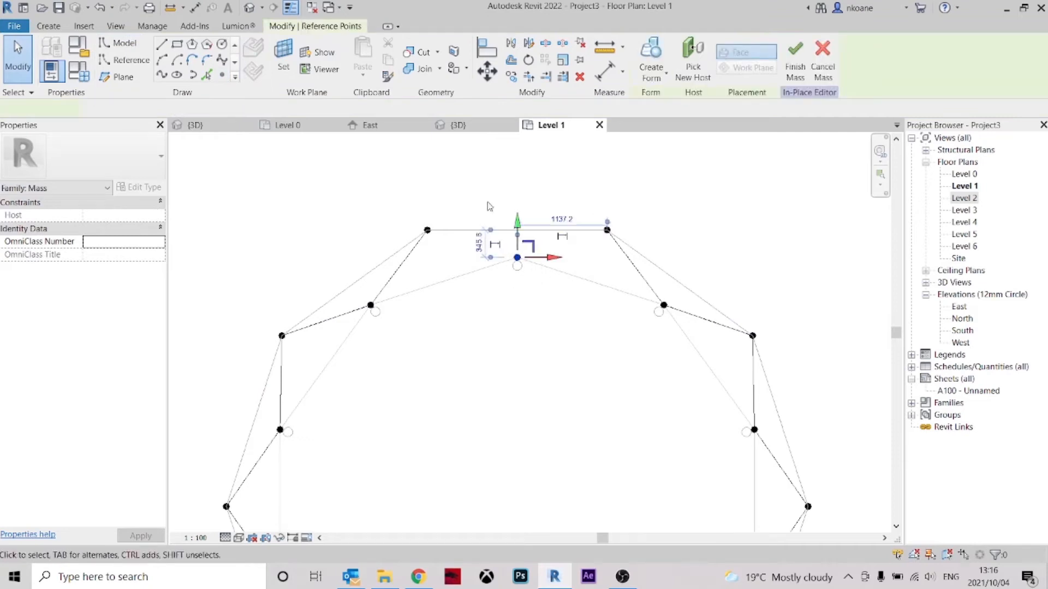
# - Return to the 3D view and check the new Level 1 point against the level lines from the left side and at an angle
pyautogui.click(458, 125)
pyautogui.keyDown('shift'); pyautogui.moveTo(517, 394); pyautogui.dragTo(568, 305, button='middle'); pyautogui.keyUp('shift')
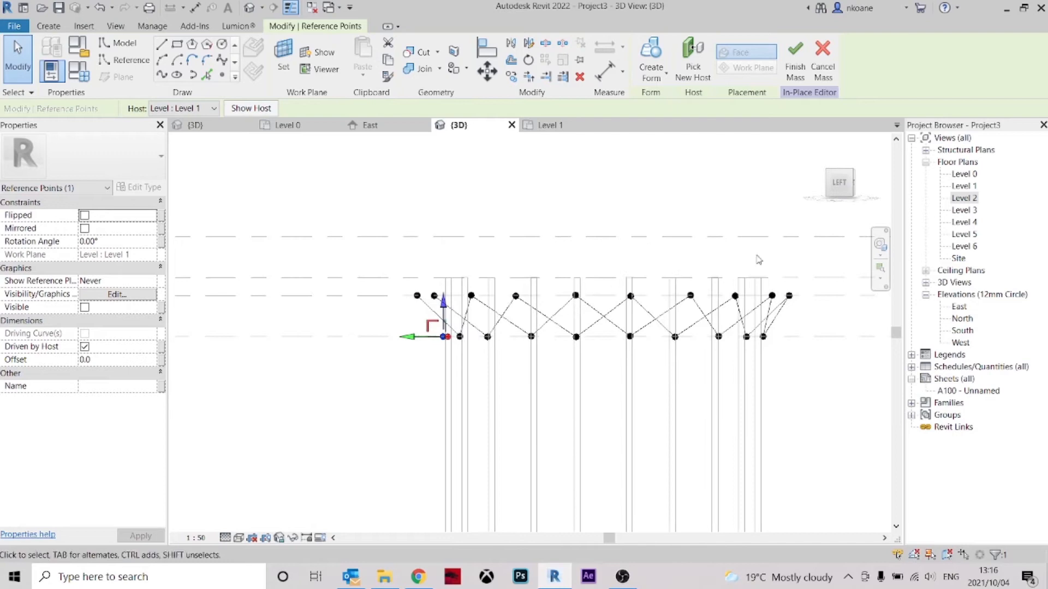
pyautogui.click(839, 185)
pyautogui.scroll(8, 551, 350)
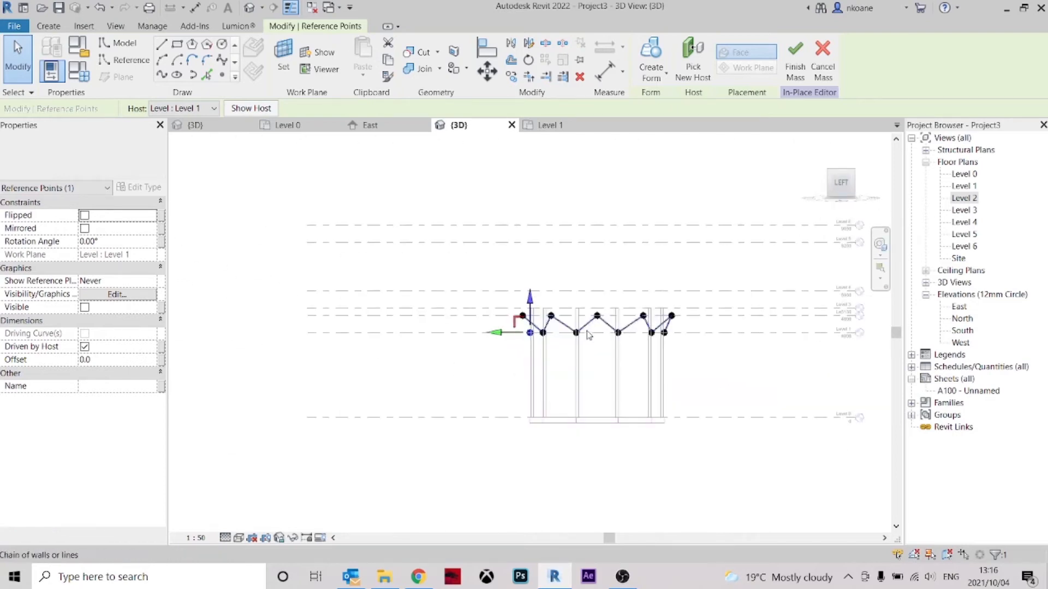
pyautogui.keyDown('shift'); pyautogui.moveTo(614, 304); pyautogui.dragTo(760, 473, button='middle'); pyautogui.keyUp('shift')
pyautogui.scroll(2, 587, 309)
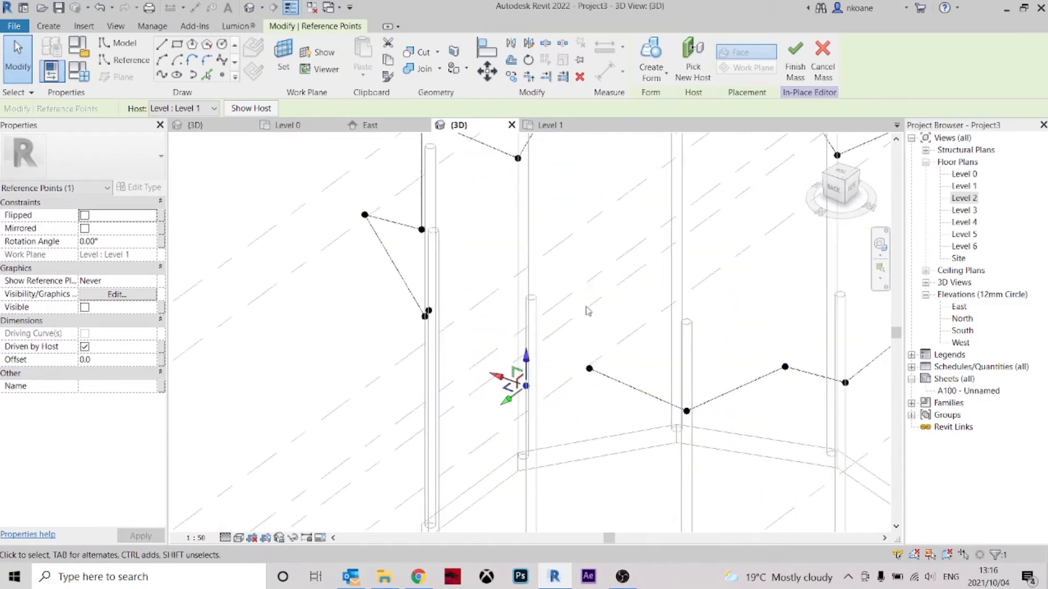
pyautogui.click(582, 298)
# - Close the zigzag with two chained model lines, drawn on face from one outer point through the new Level 1 point to the other
pyautogui.click(162, 44)
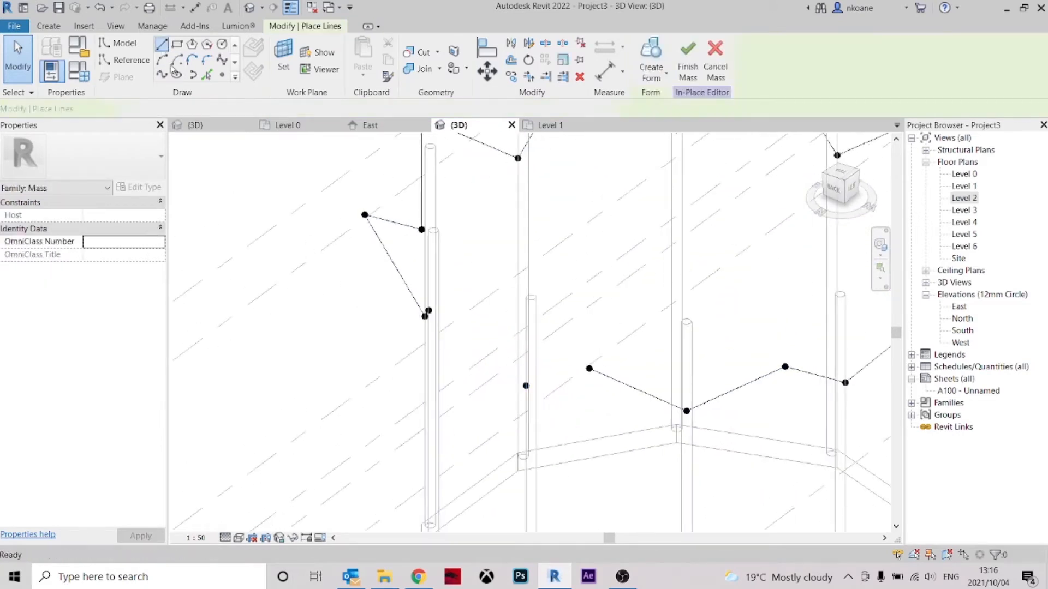
pyautogui.keyDown('shift'); pyautogui.moveTo(524, 335); pyautogui.dragTo(463, 342, button='middle'); pyautogui.keyUp('shift')
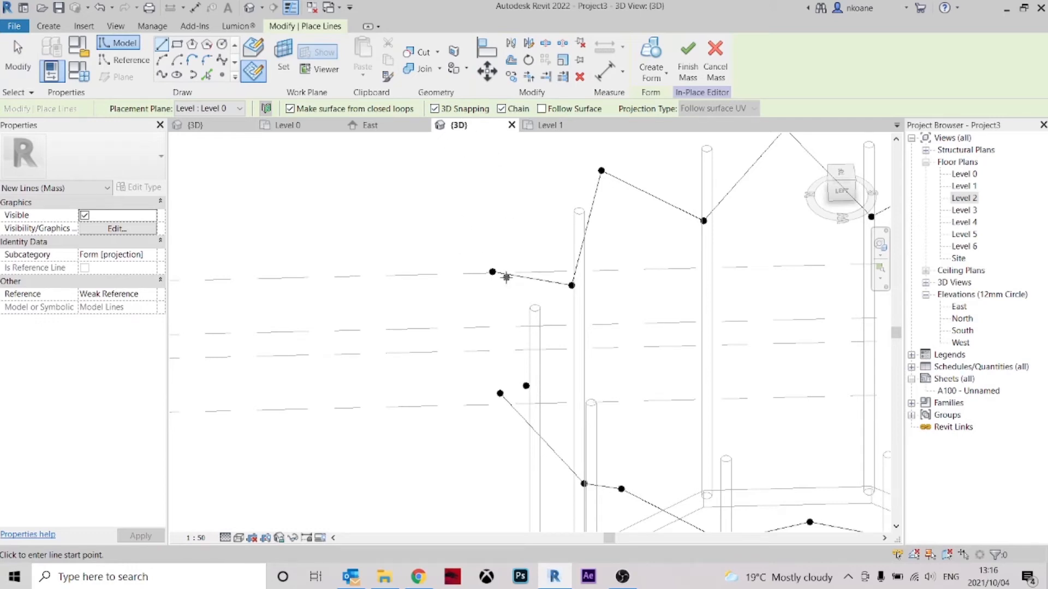
pyautogui.keyDown('shift'); pyautogui.moveTo(645, 386); pyautogui.dragTo(442, 379, button='middle'); pyautogui.keyUp('shift')
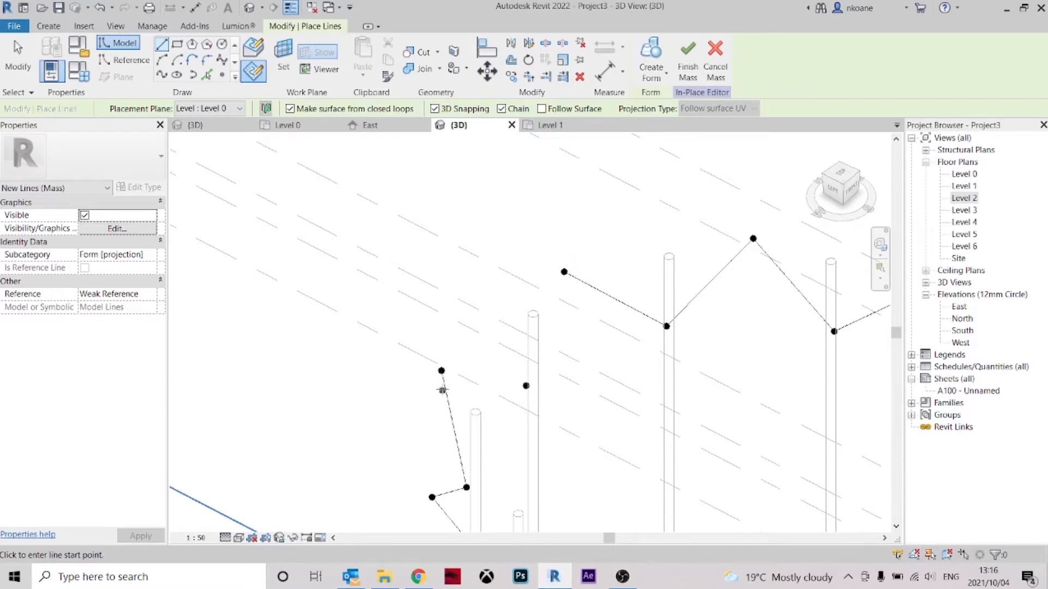
pyautogui.click(255, 50)
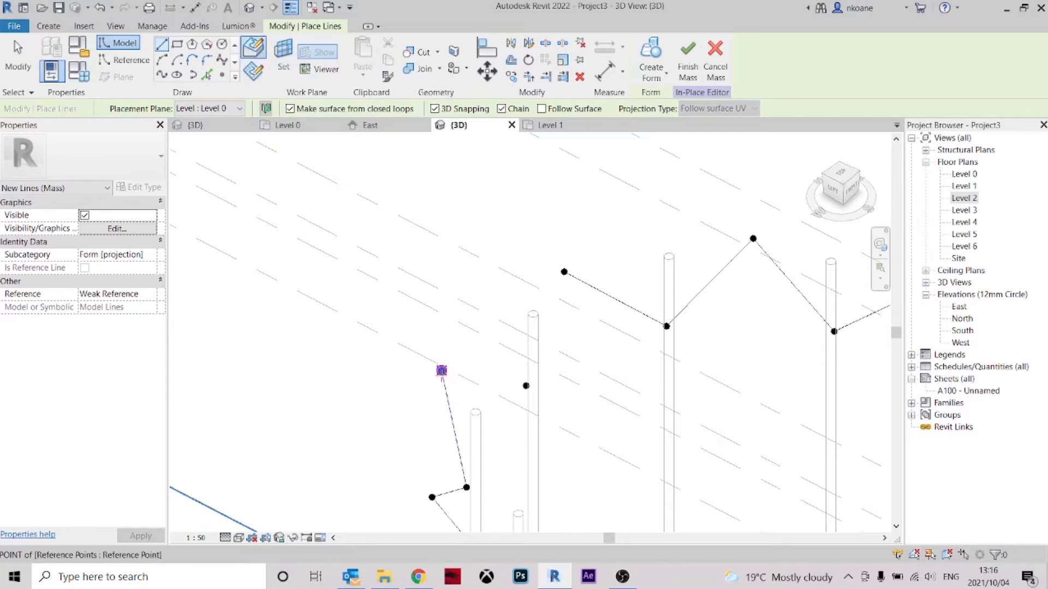
pyautogui.click(440, 370)
pyautogui.click(526, 385)
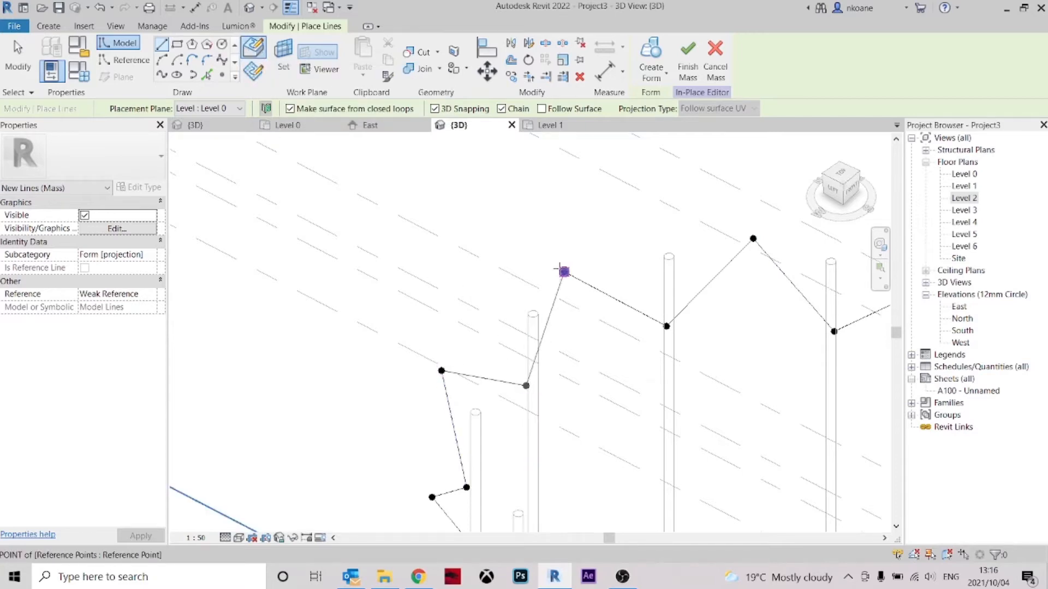
pyautogui.click(564, 272)
pyautogui.press('Escape')
pyautogui.press('Escape')
# - Reopen the zigzag mass for in-place editing and inspect the form spanning its lines
pyautogui.keyDown('shift'); pyautogui.moveTo(613, 355); pyautogui.dragTo(709, 339, button='middle'); pyautogui.keyUp('shift')
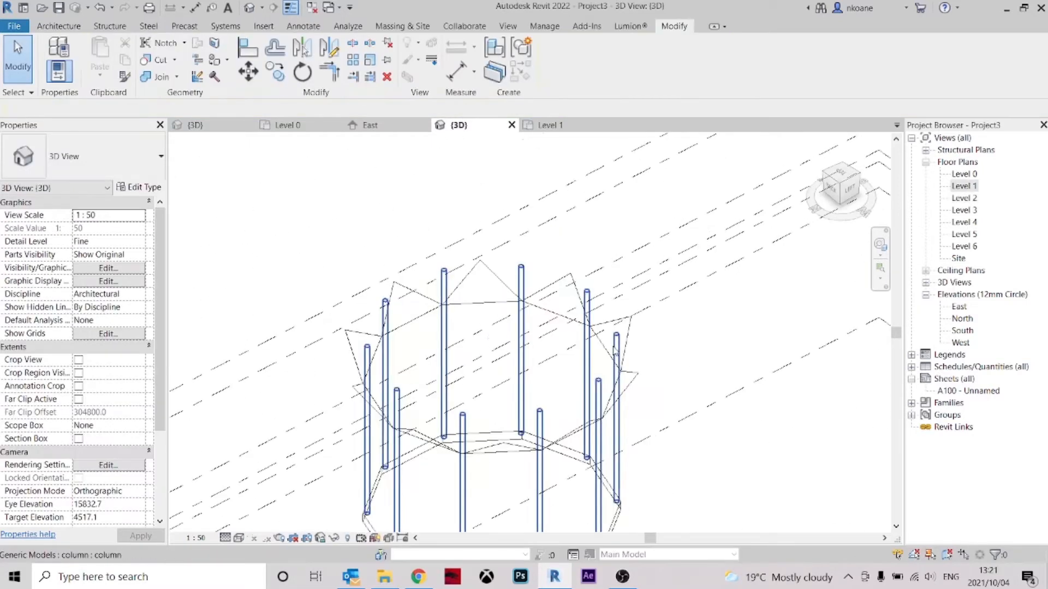
pyautogui.press('Escape')
pyautogui.click(630, 329)
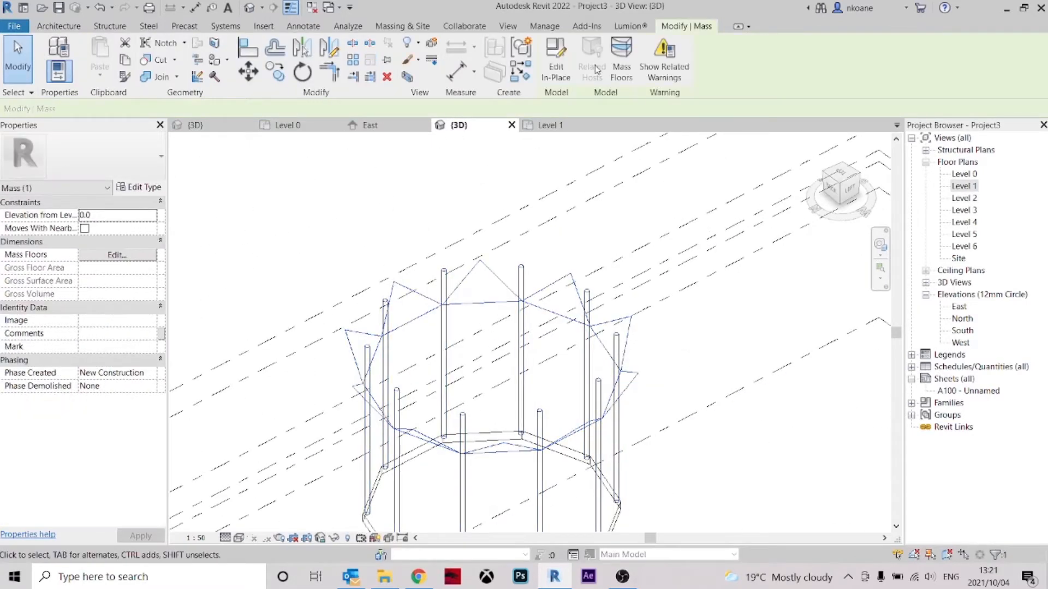
pyautogui.click(571, 67)
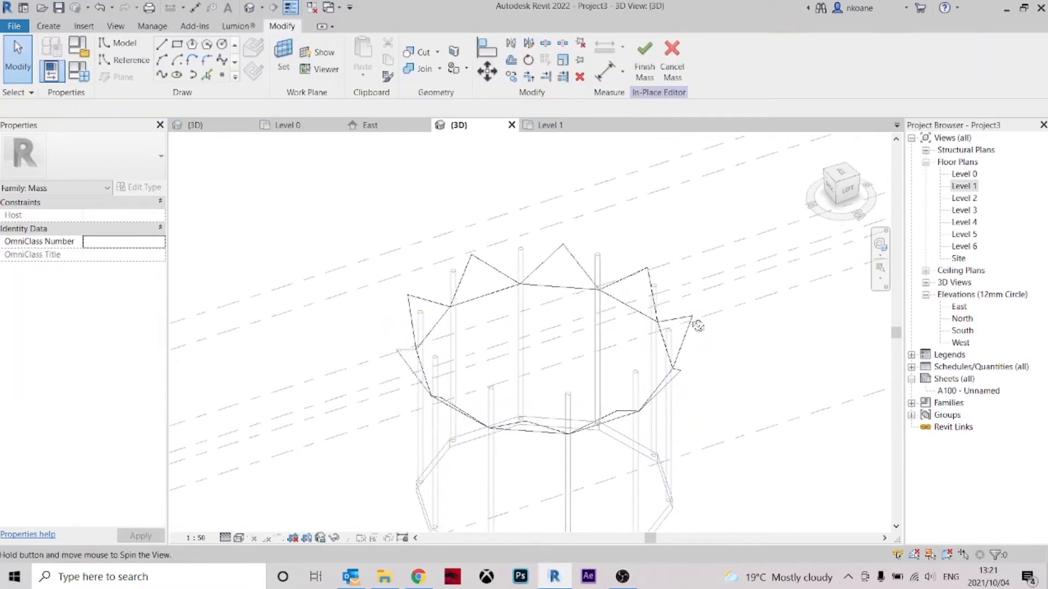
pyautogui.press('Tab')
pyautogui.click(661, 336)
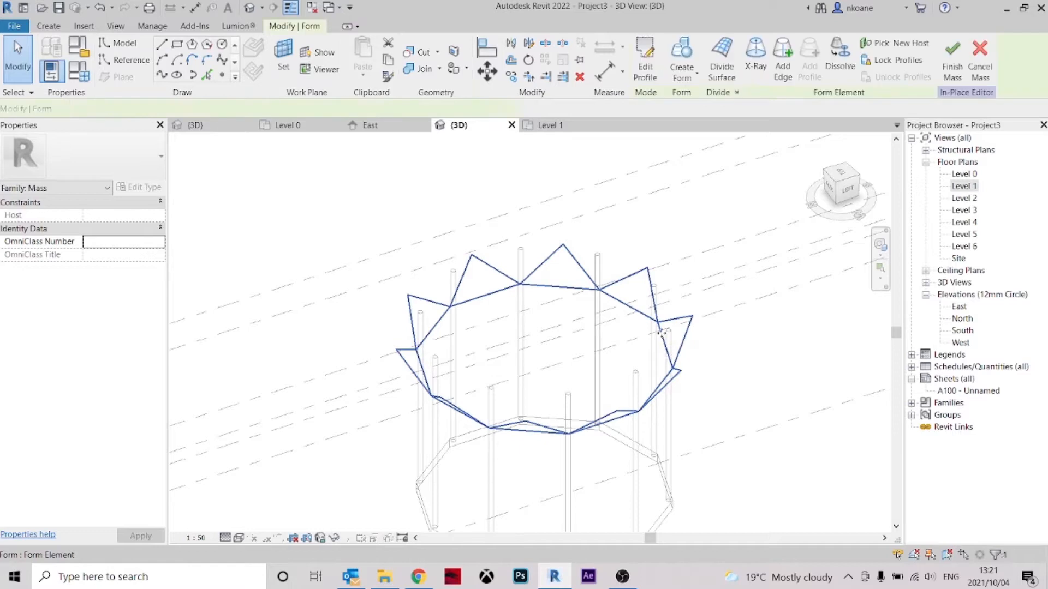
pyautogui.click(570, 378)
pyautogui.moveTo(570, 379)
pyautogui.keyDown('shift'); pyautogui.mouseDown(button='middle')
pyautogui.moveTo(640, 382)
pyautogui.moveTo(577, 368)
pyautogui.mouseUp(button='middle'); pyautogui.keyUp('shift')
pyautogui.scroll(2, 605, 354)
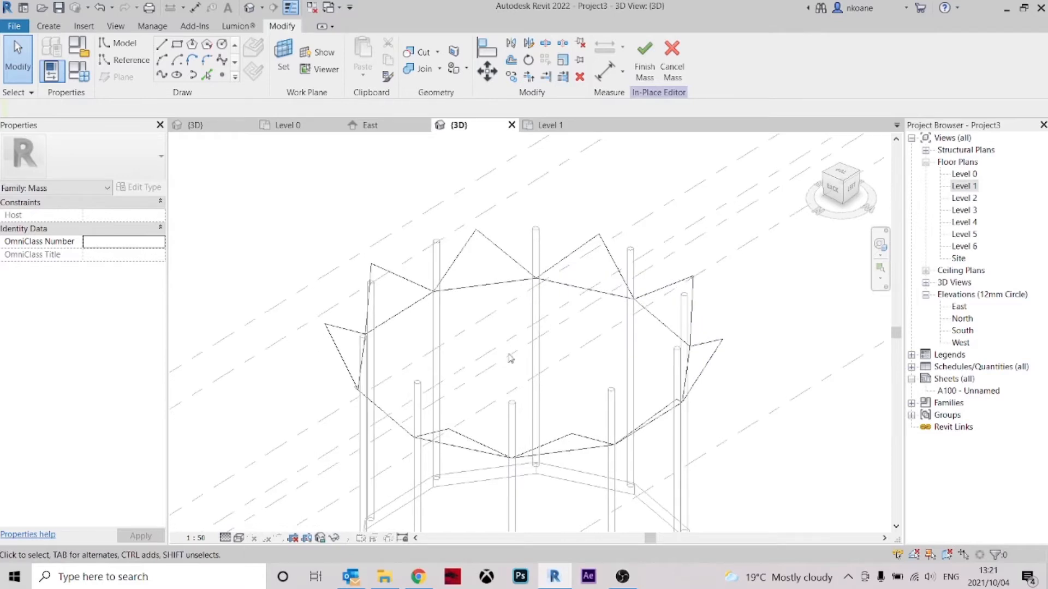
# - Switch the 3D view to the Shaded visual style and examine the surfaces between the zigzag lines and the inner polygon
pyautogui.click(238, 537)
pyautogui.click(269, 493)
pyautogui.moveTo(588, 336)
pyautogui.keyDown('shift'); pyautogui.mouseDown(button='middle')
pyautogui.moveTo(493, 296)
pyautogui.moveTo(403, 349)
pyautogui.mouseUp(button='middle'); pyautogui.keyUp('shift')
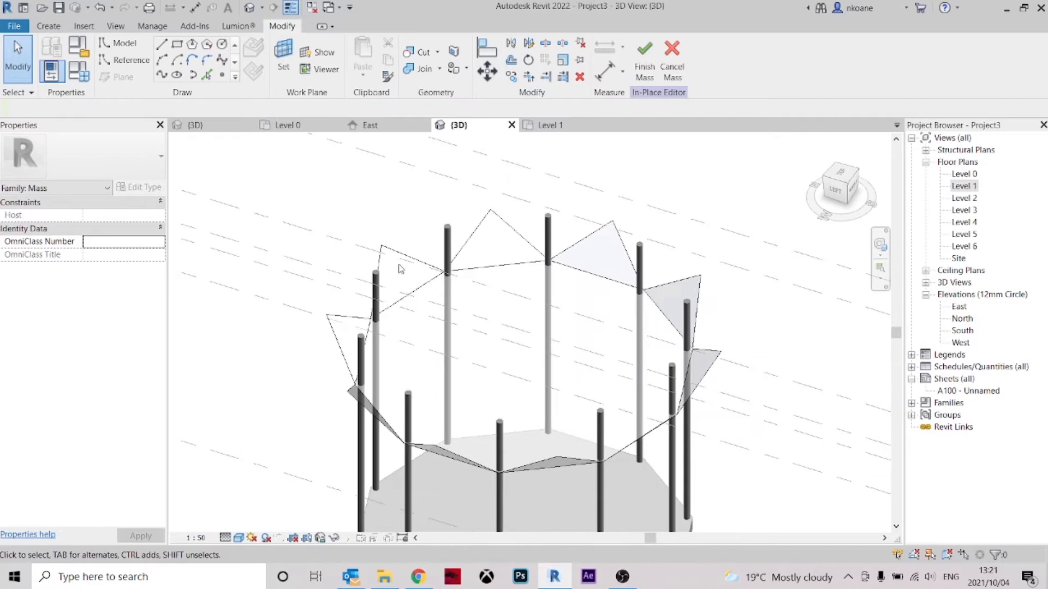
pyautogui.keyDown('shift'); pyautogui.moveTo(550, 368); pyautogui.dragTo(721, 368, button='middle'); pyautogui.keyUp('shift')
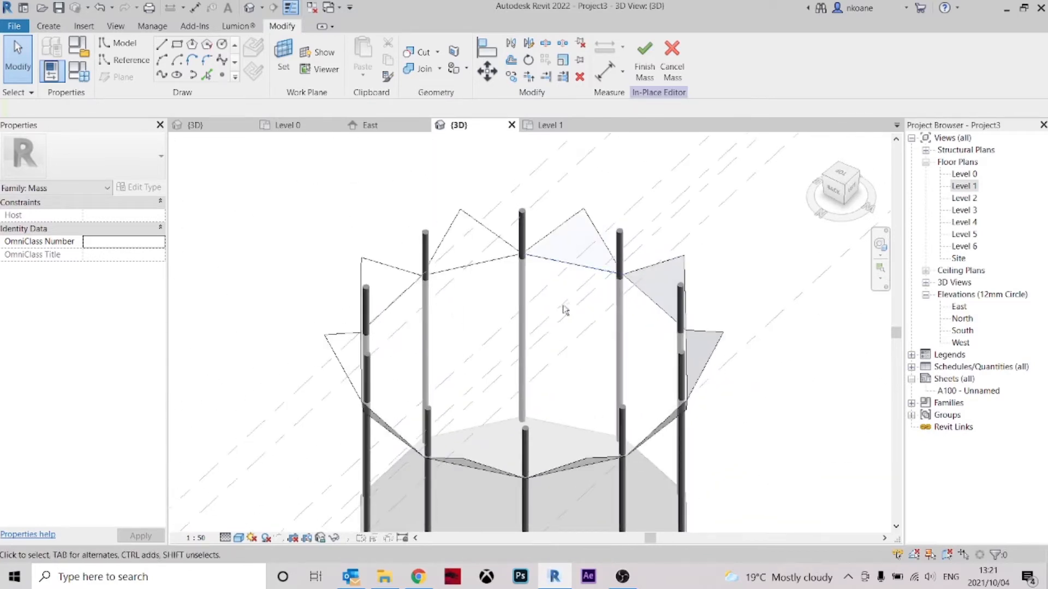
pyautogui.keyDown('shift'); pyautogui.moveTo(564, 309); pyautogui.dragTo(572, 298, button='middle'); pyautogui.keyUp('shift')
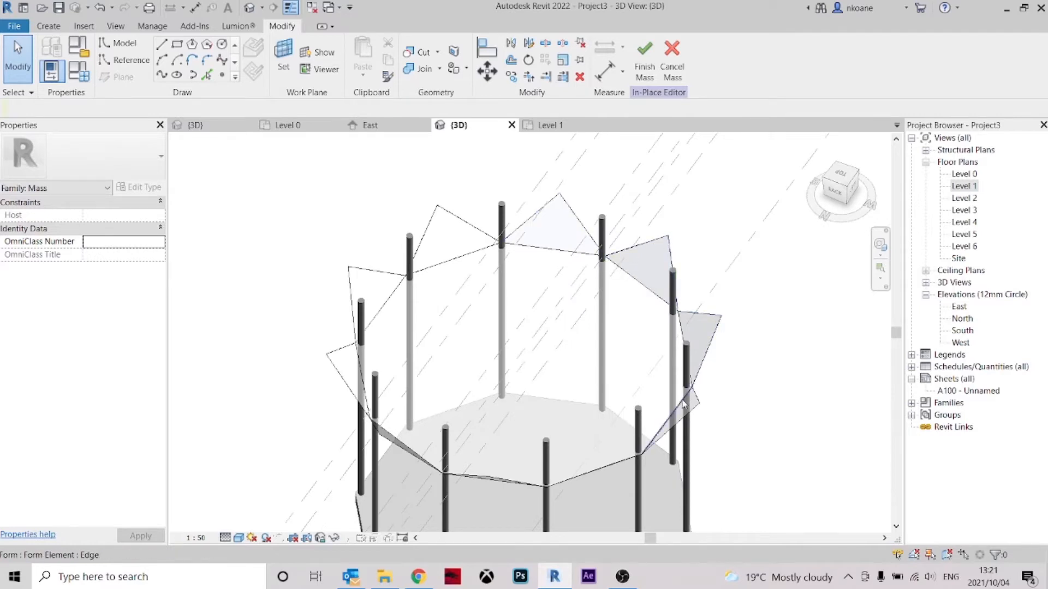
pyautogui.keyDown('shift'); pyautogui.moveTo(431, 473); pyautogui.dragTo(338, 366, button='middle'); pyautogui.keyUp('shift')
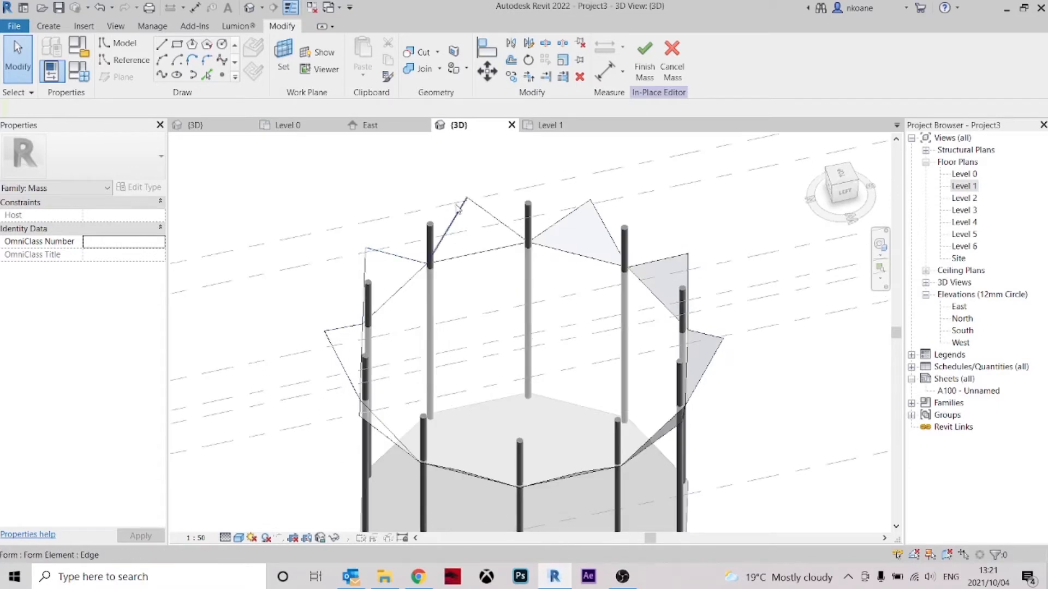
pyautogui.keyDown('shift'); pyautogui.moveTo(504, 342); pyautogui.dragTo(486, 276, button='middle'); pyautogui.keyUp('shift')
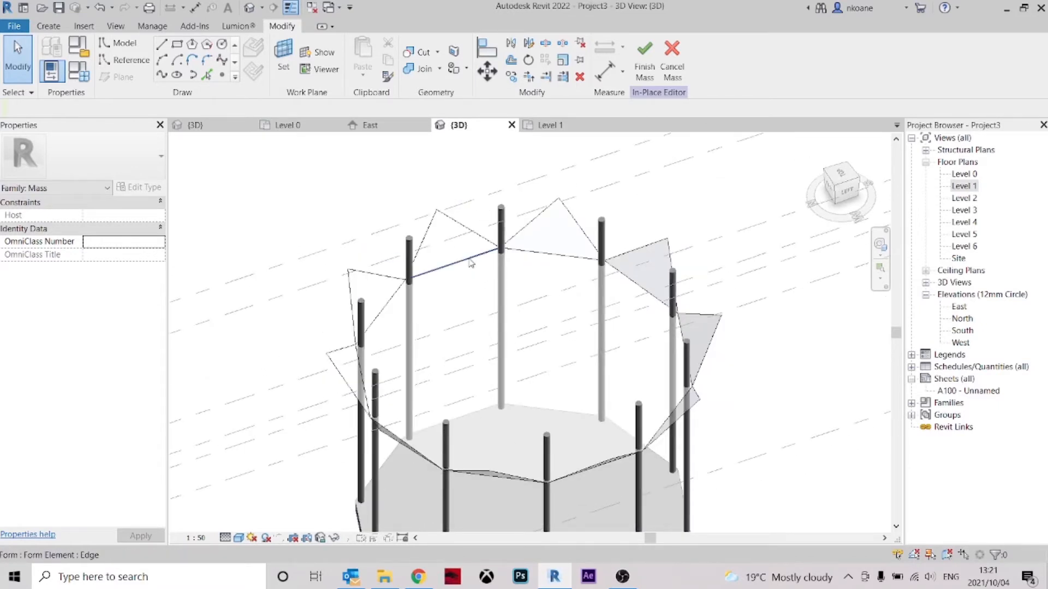
# - Select the horizontal surface of the zigzag form and dissolve the form back into its lines and reference points
pyautogui.press('Tab')
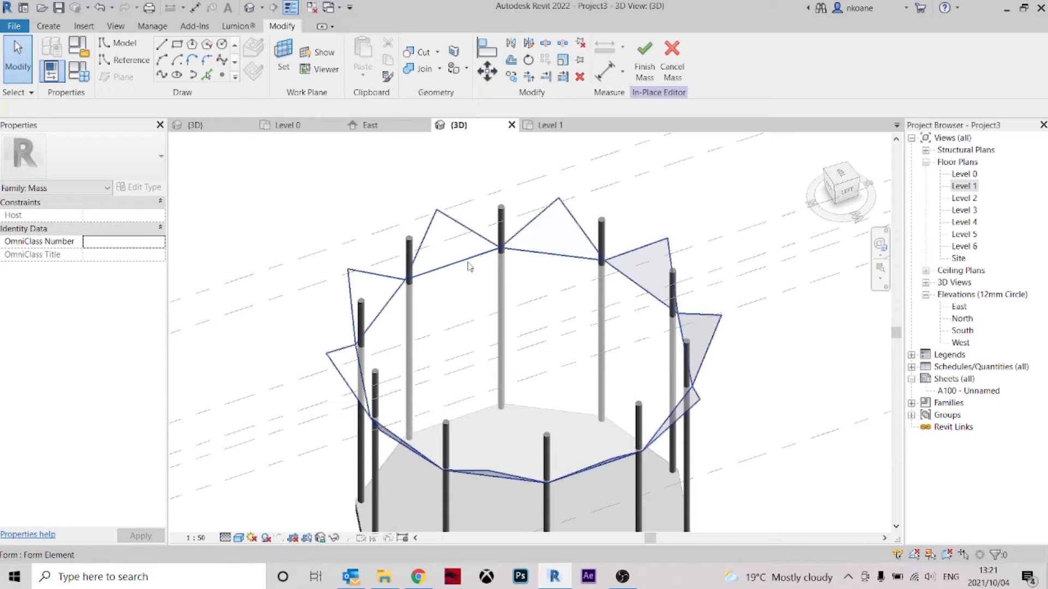
pyautogui.press('Tab')
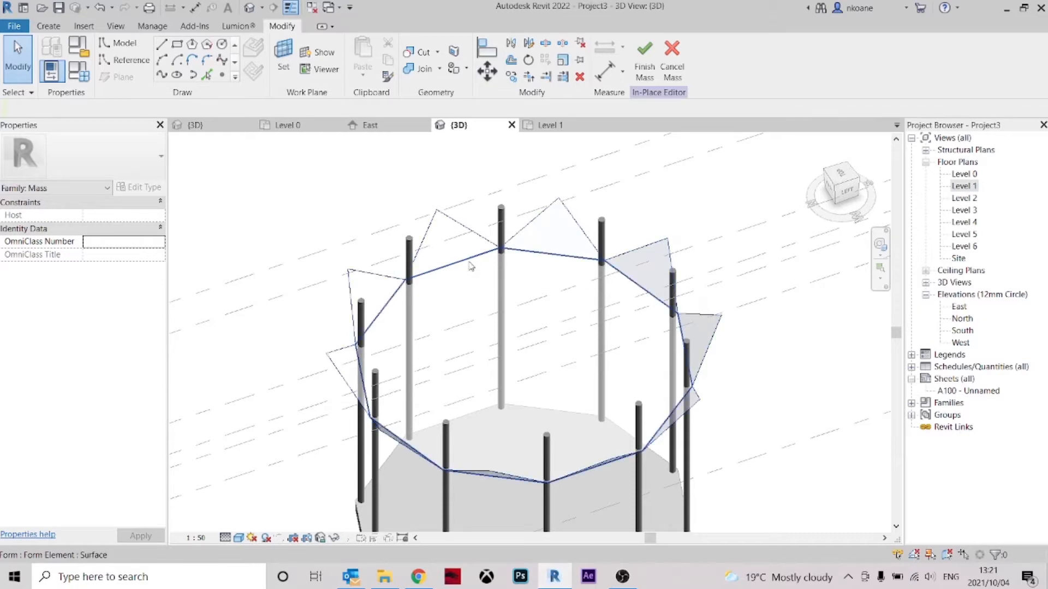
pyautogui.click(470, 266)
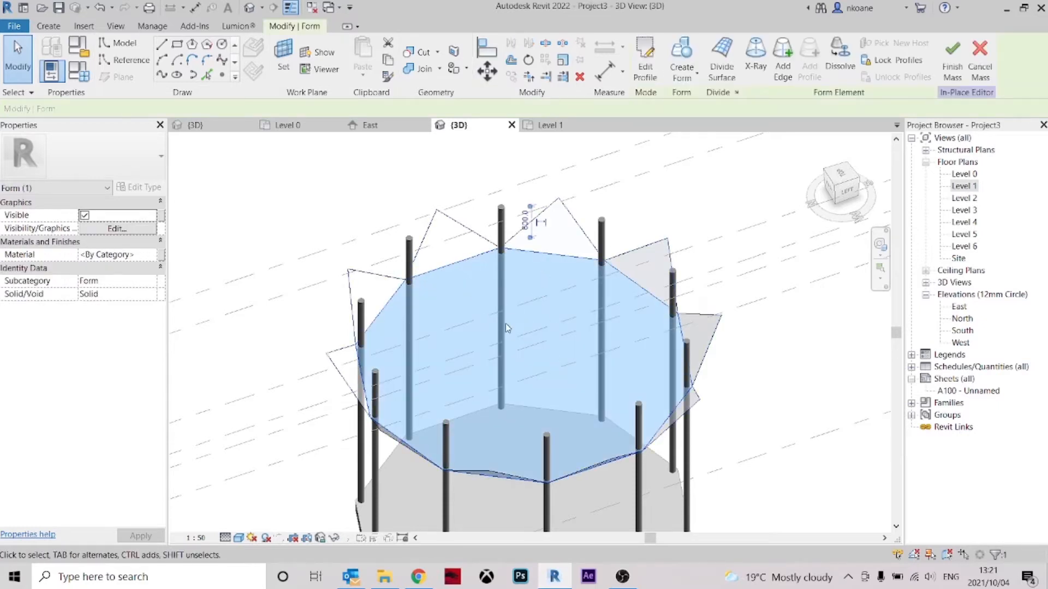
pyautogui.click(844, 62)
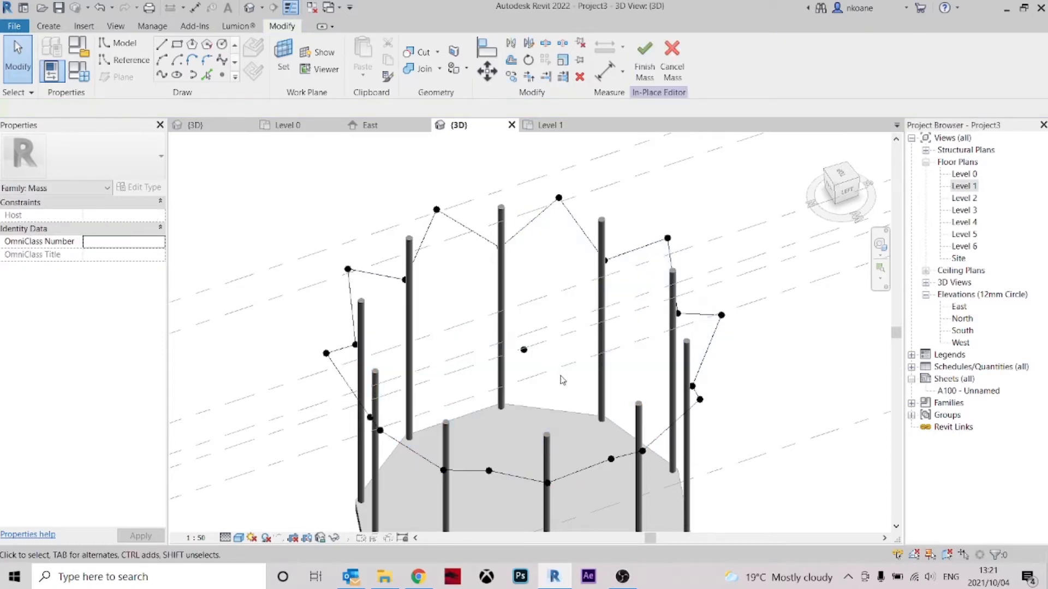
# - Place a reference point partway along one sloping zigzag line, using Draw on Face
pyautogui.keyDown('shift'); pyautogui.moveTo(562, 380); pyautogui.dragTo(436, 328, button='middle'); pyautogui.keyUp('shift')
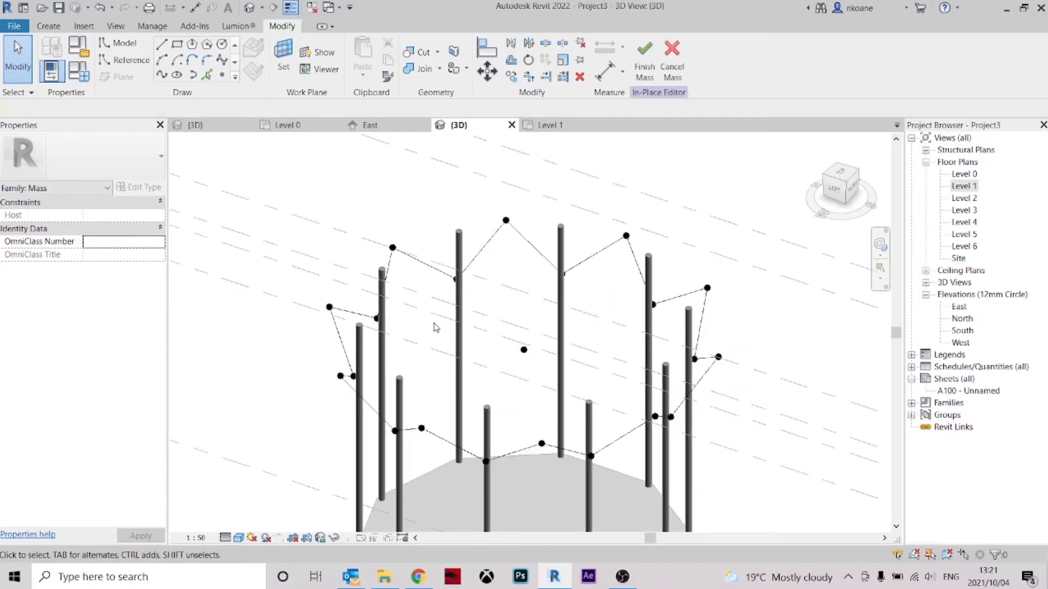
pyautogui.keyDown('shift'); pyautogui.moveTo(585, 358); pyautogui.dragTo(484, 334, button='middle'); pyautogui.keyUp('shift')
pyautogui.keyDown('shift'); pyautogui.moveTo(606, 351); pyautogui.dragTo(659, 381, button='middle'); pyautogui.keyUp('shift')
pyautogui.keyDown('shift'); pyautogui.moveTo(463, 359); pyautogui.dragTo(454, 357, button='middle'); pyautogui.keyUp('shift')
pyautogui.scroll(6, 344, 309)
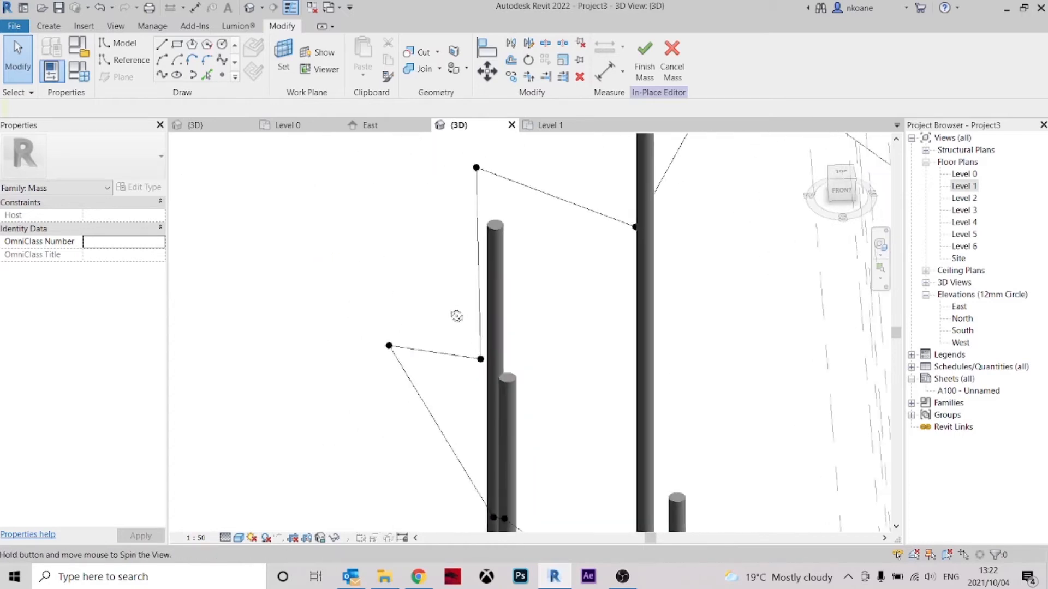
pyautogui.scroll(-1, 479, 276)
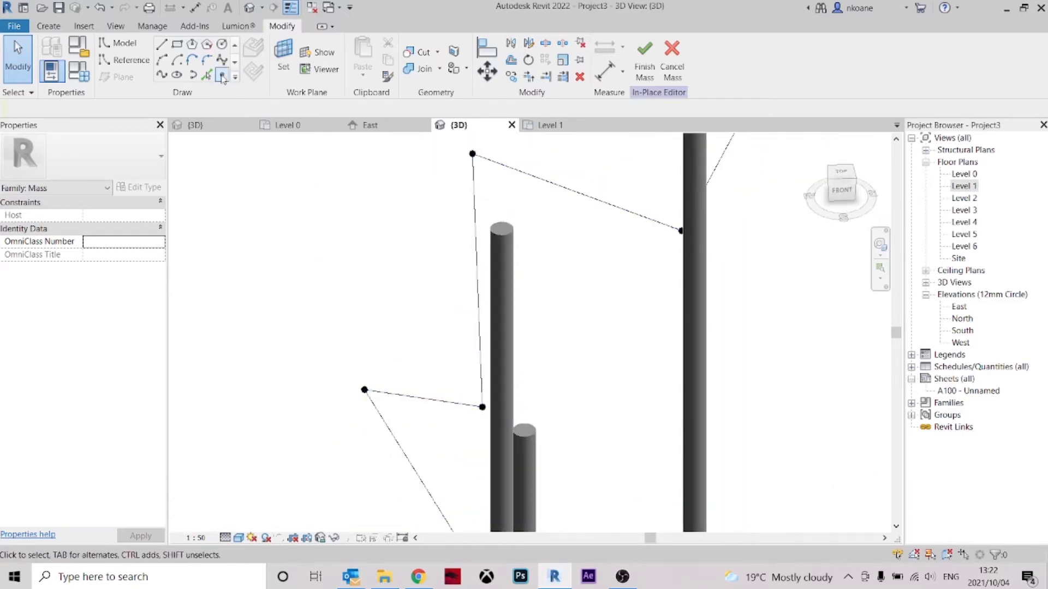
pyautogui.click(222, 76)
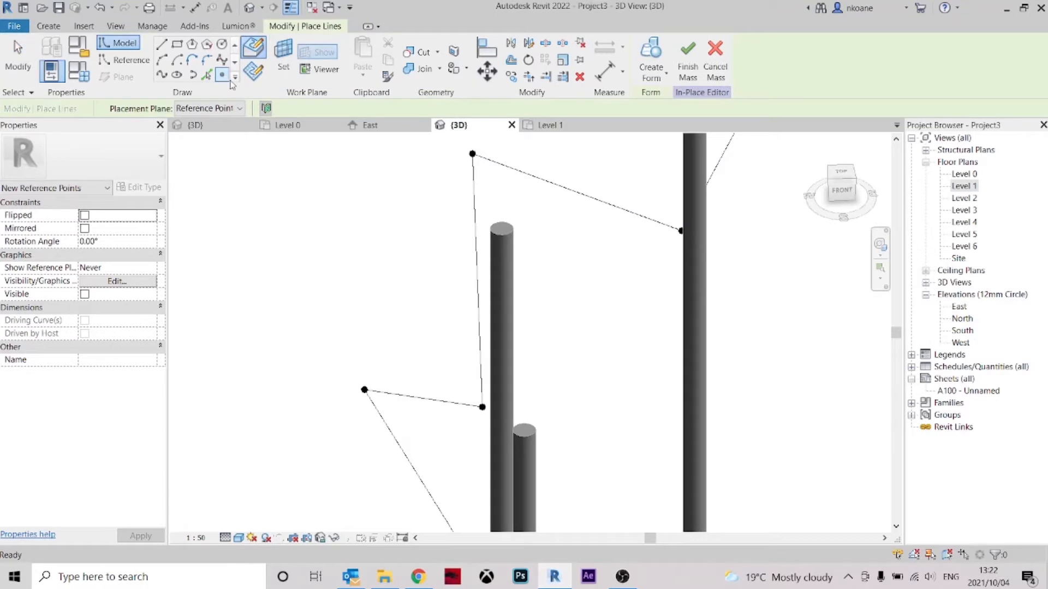
pyautogui.moveTo(426, 388); pyautogui.dragTo(414, 298, button='middle')
pyautogui.scroll(2, 405, 391)
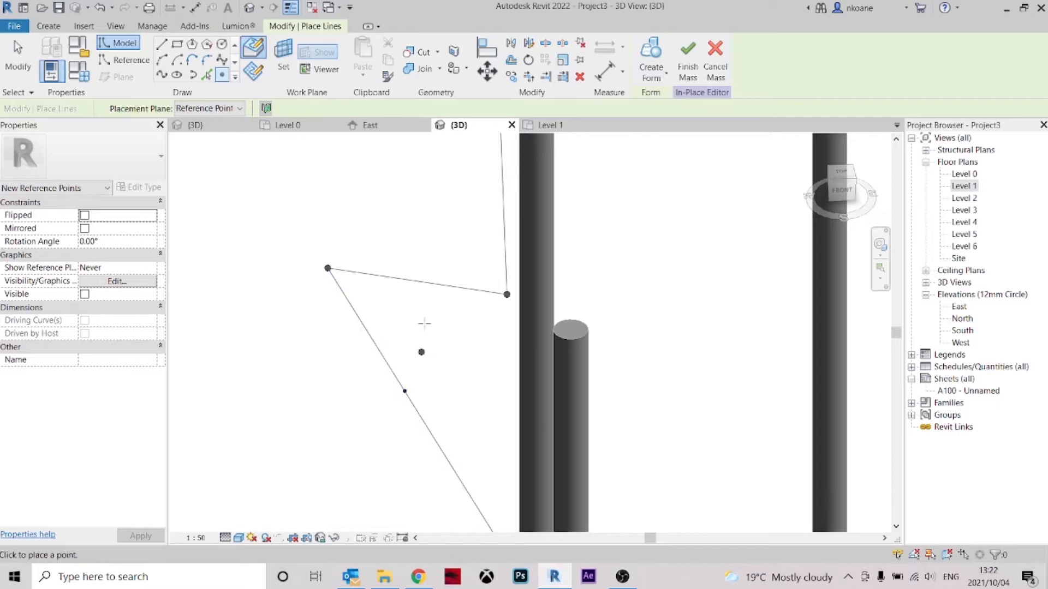
pyautogui.press('Escape')
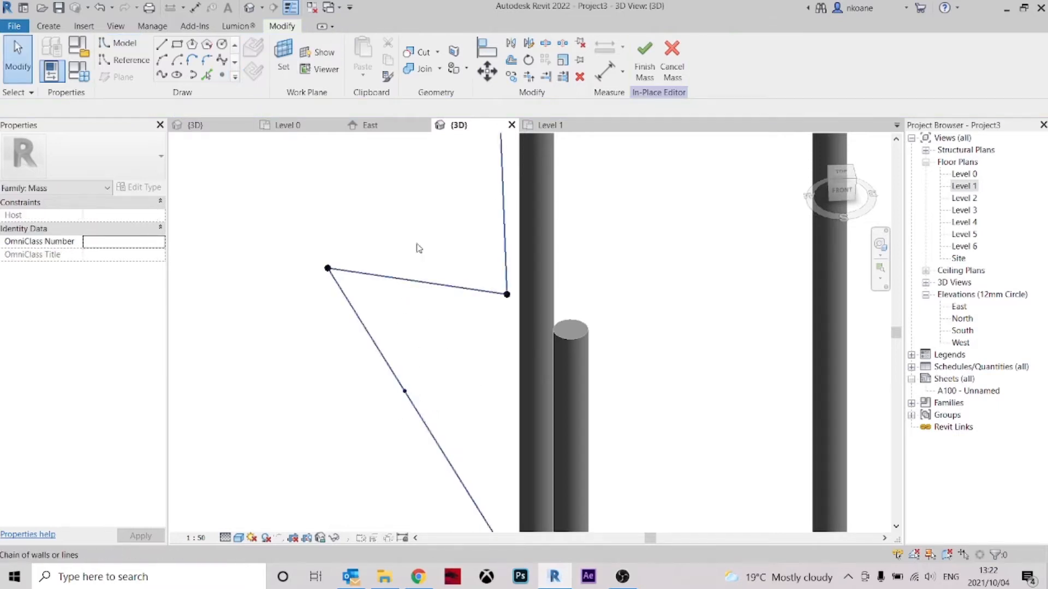
# - Set the work plane to the reference point partway along the sloping zigzag line, perpendicular to that line
pyautogui.click(284, 57)
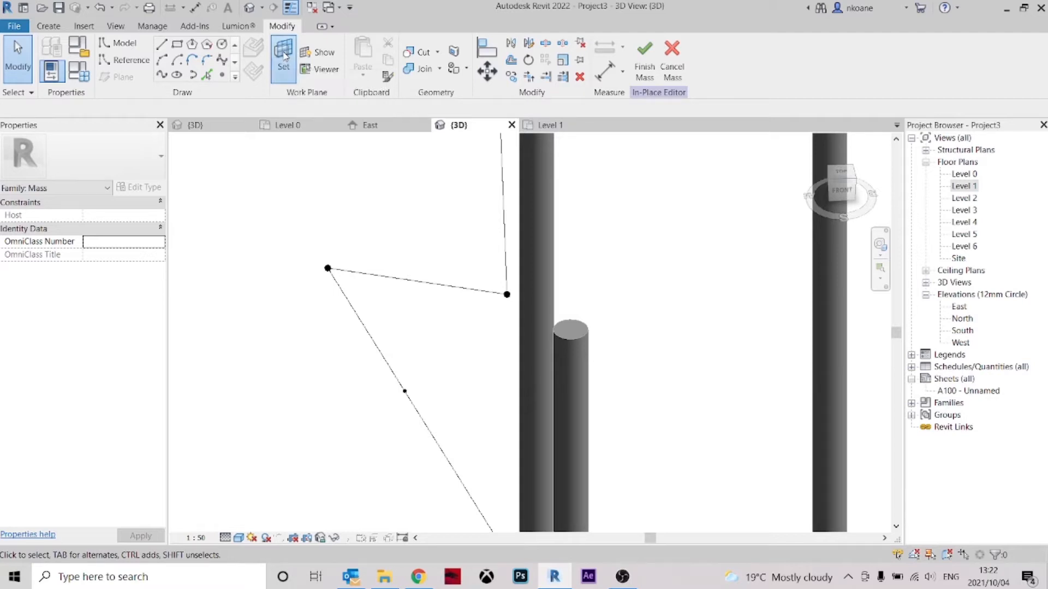
pyautogui.scroll(-3, 379, 381)
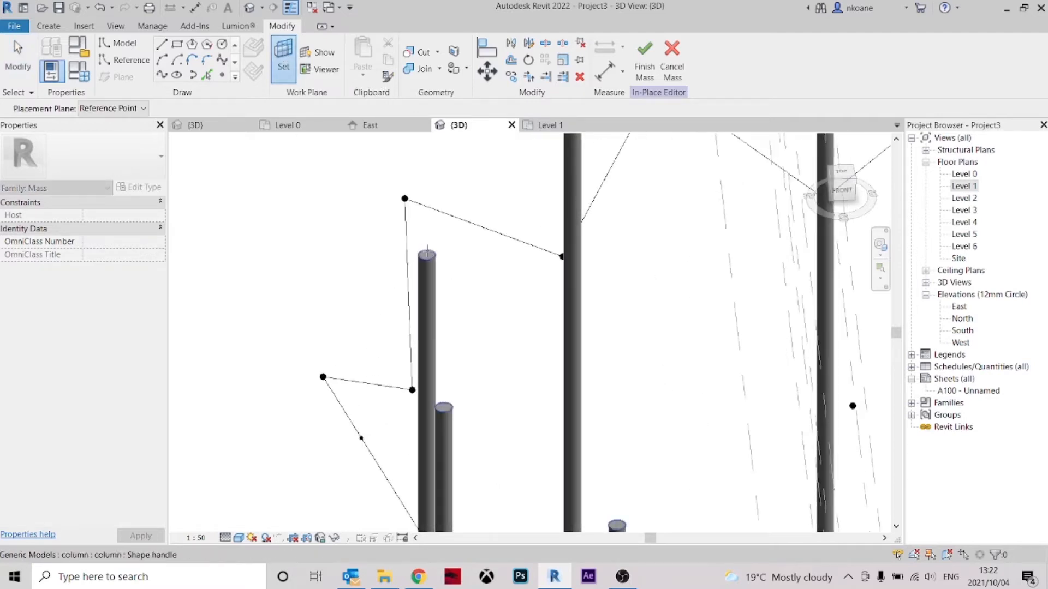
pyautogui.scroll(3, 422, 262)
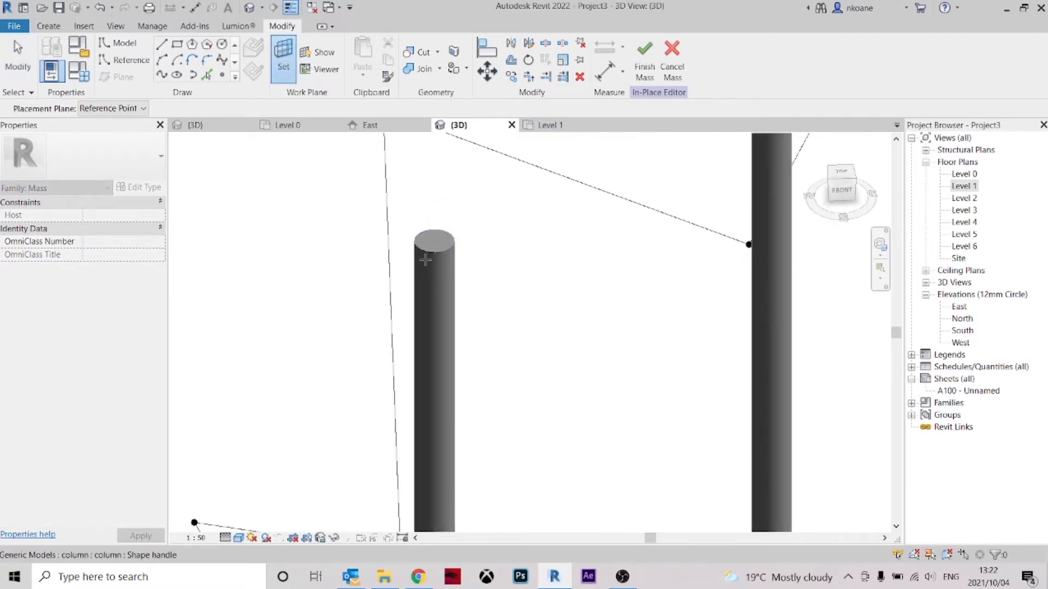
pyautogui.scroll(-2, 425, 260)
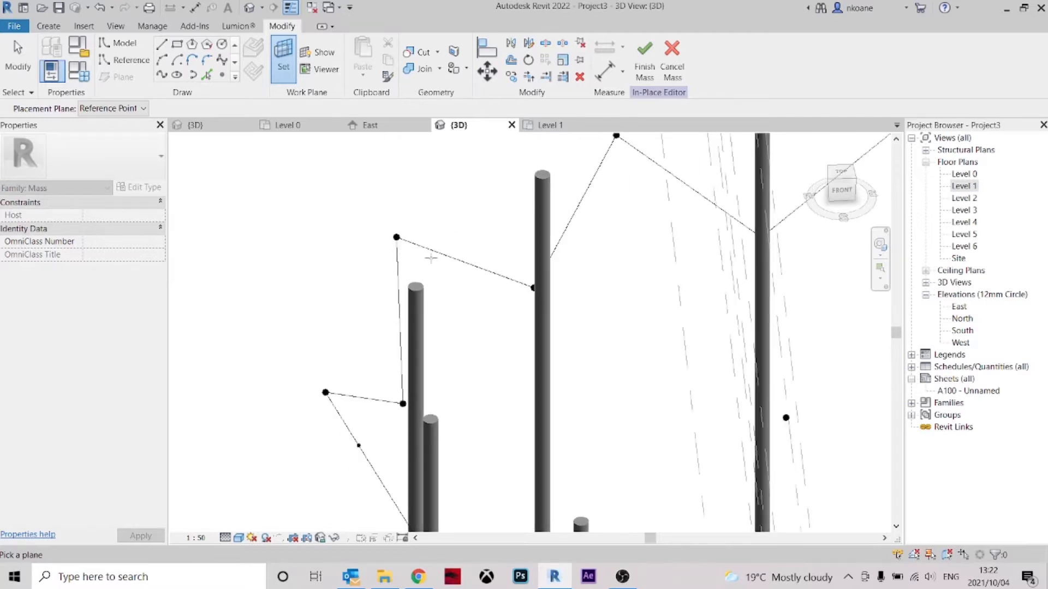
pyautogui.scroll(-3, 545, 285)
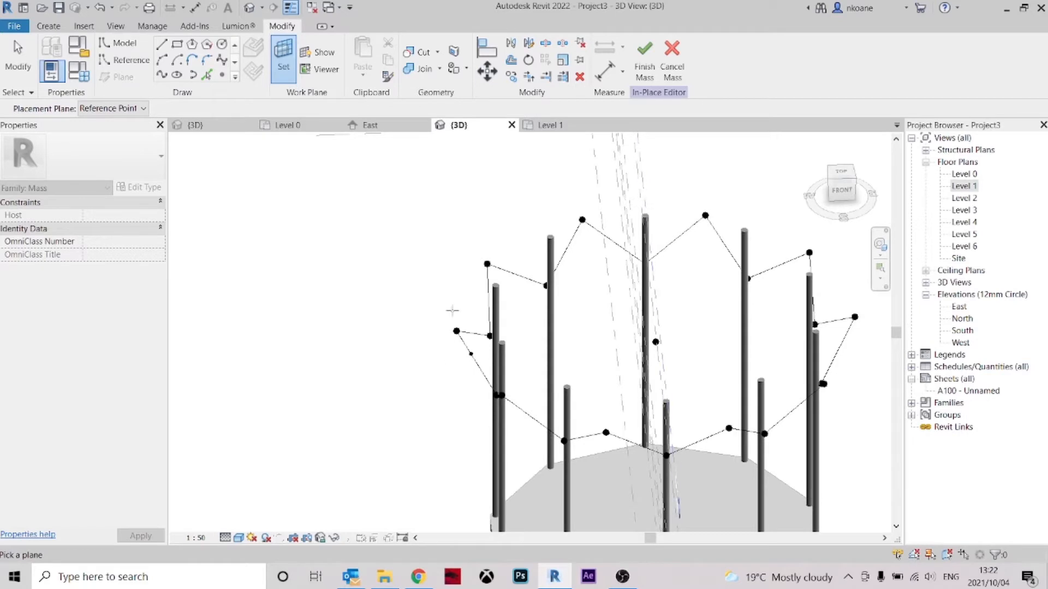
pyautogui.scroll(4, 453, 310)
pyautogui.scroll(3, 507, 388)
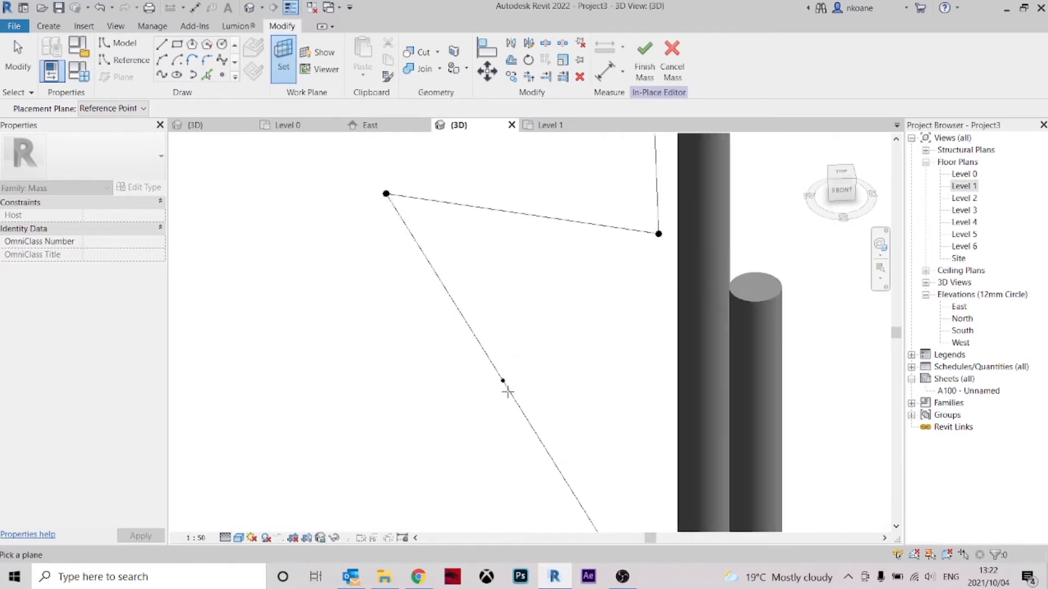
pyautogui.click(288, 59)
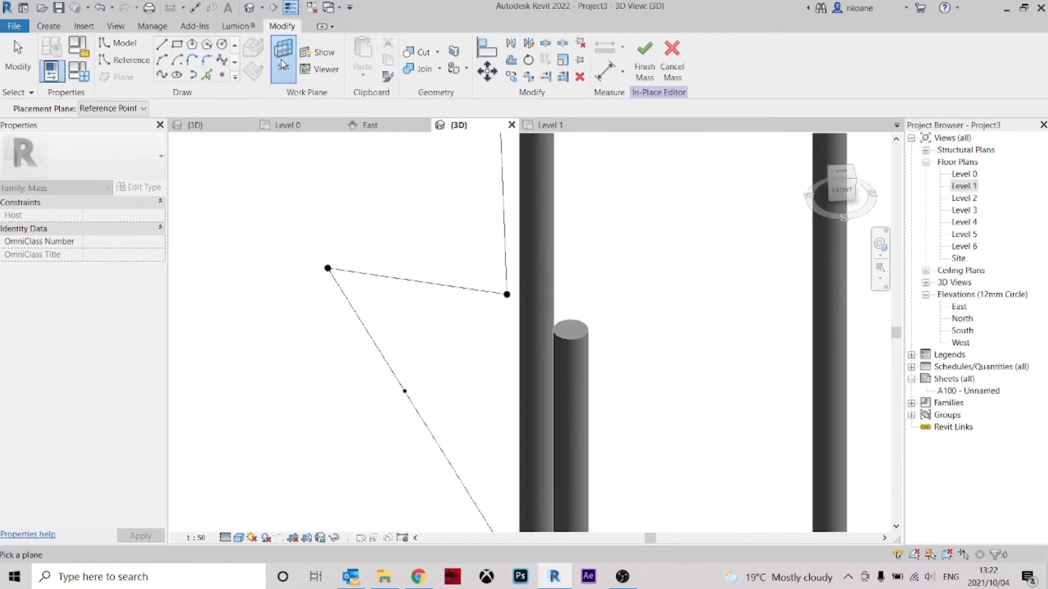
pyautogui.scroll(3, 405, 391)
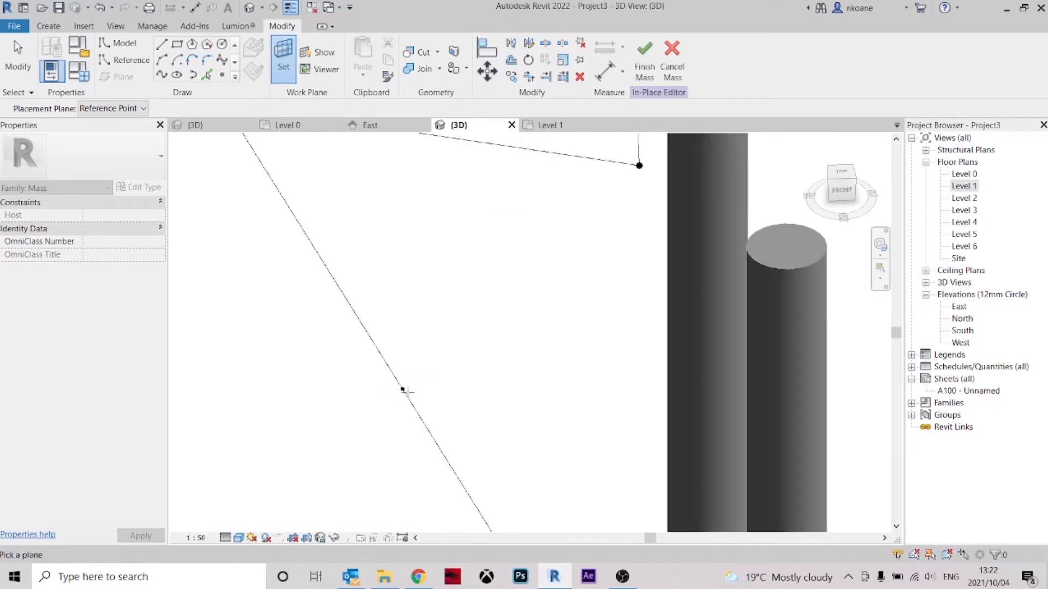
pyautogui.scroll(-4, 402, 389)
pyautogui.scroll(3, 389, 393)
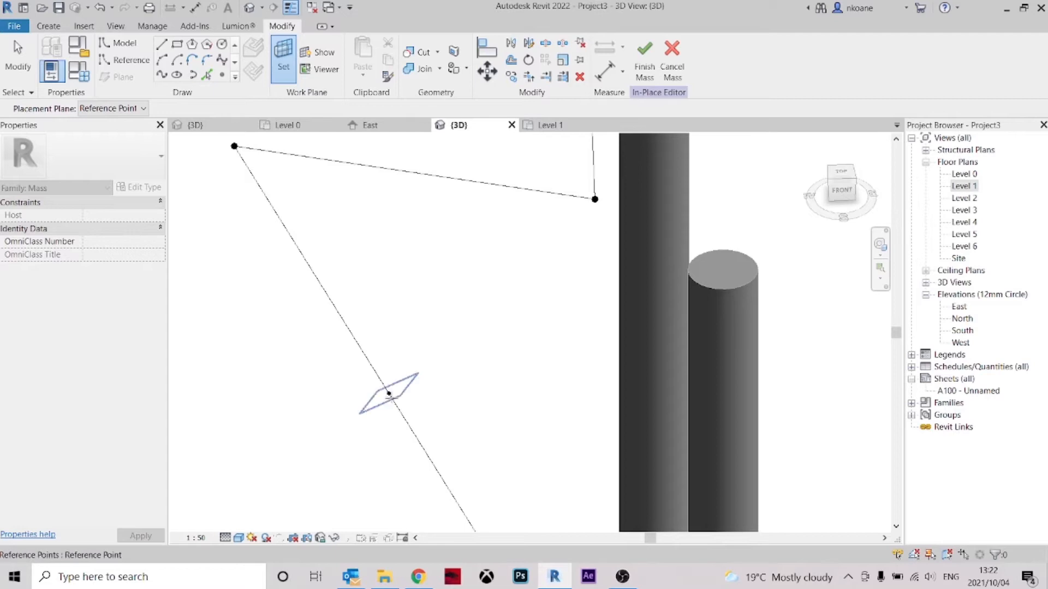
pyautogui.scroll(-3, 389, 393)
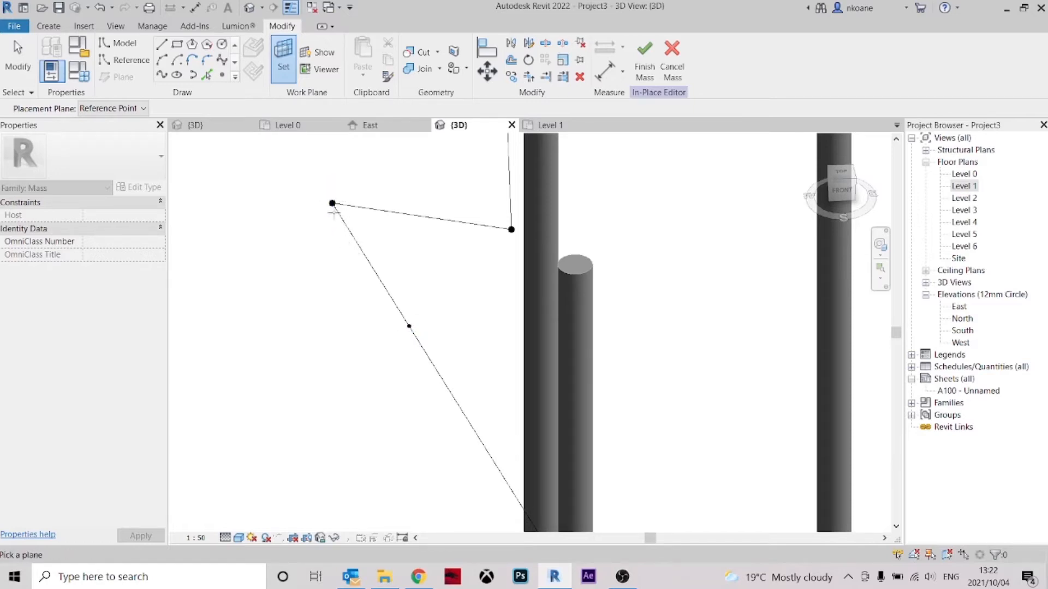
pyautogui.scroll(3, 429, 319)
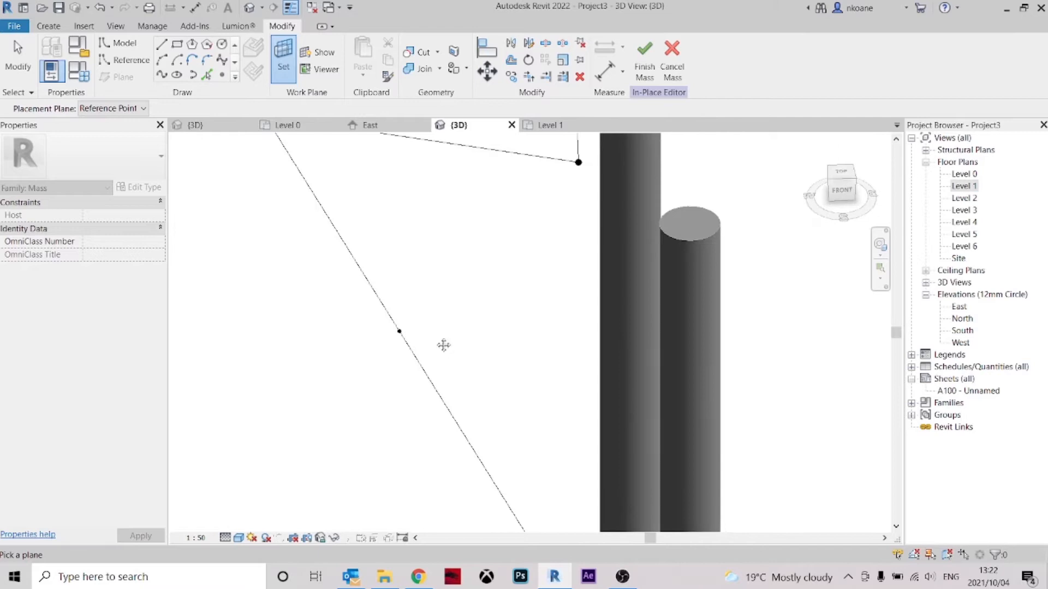
pyautogui.moveTo(443, 345); pyautogui.dragTo(493, 397, button='middle')
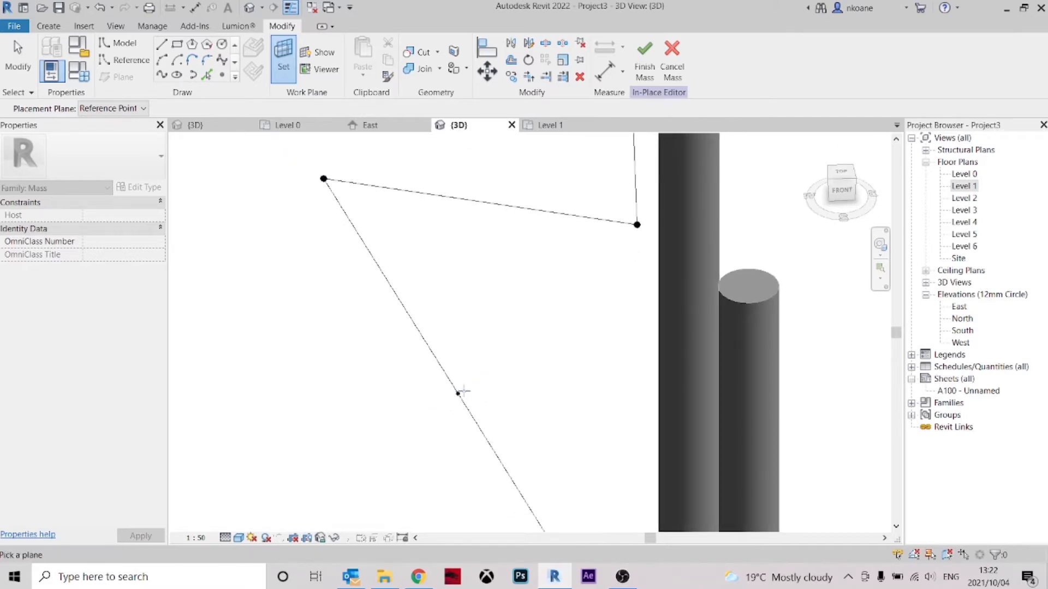
pyautogui.moveTo(510, 355); pyautogui.dragTo(515, 359, button='middle')
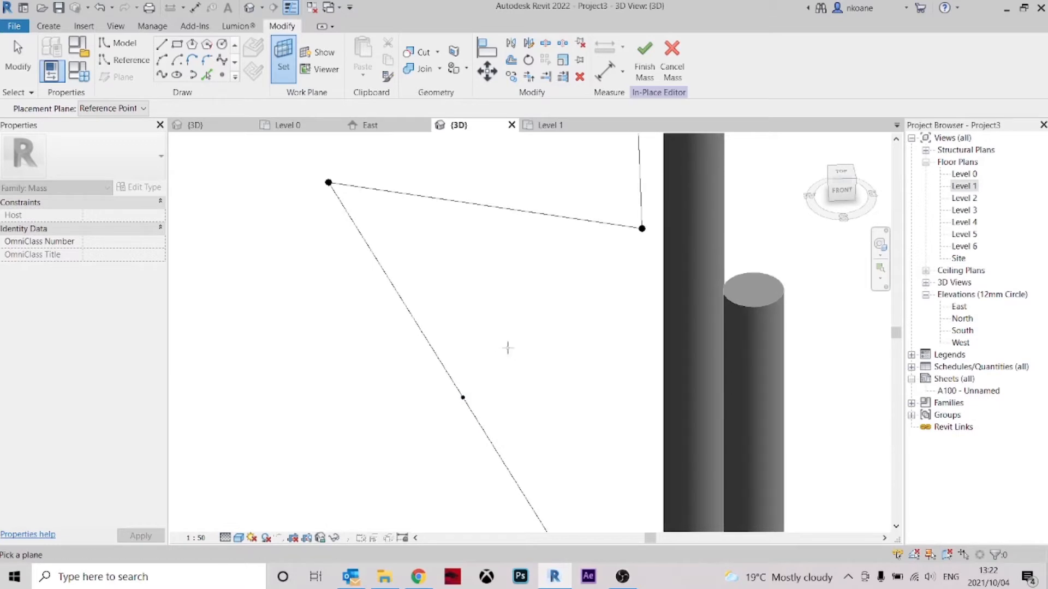
pyautogui.scroll(-3, 489, 344)
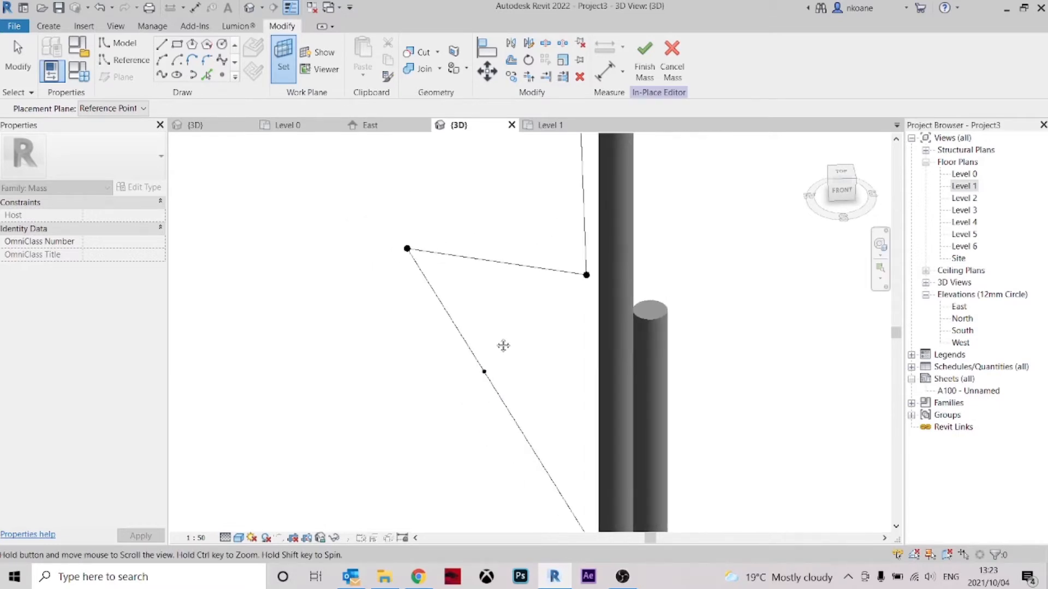
# - Show the active work plane and examine its tilt relative to the sloping zigzag line and the columns
pyautogui.click(325, 54)
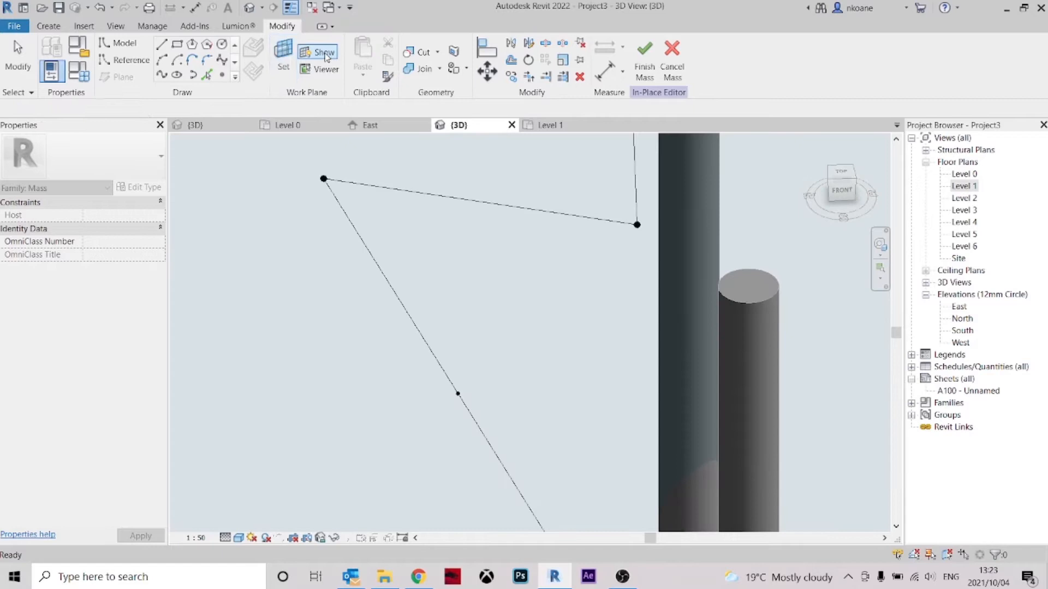
pyautogui.scroll(-5, 484, 412)
pyautogui.keyDown('shift'); pyautogui.moveTo(461, 403); pyautogui.dragTo(737, 245, button='middle'); pyautogui.keyUp('shift')
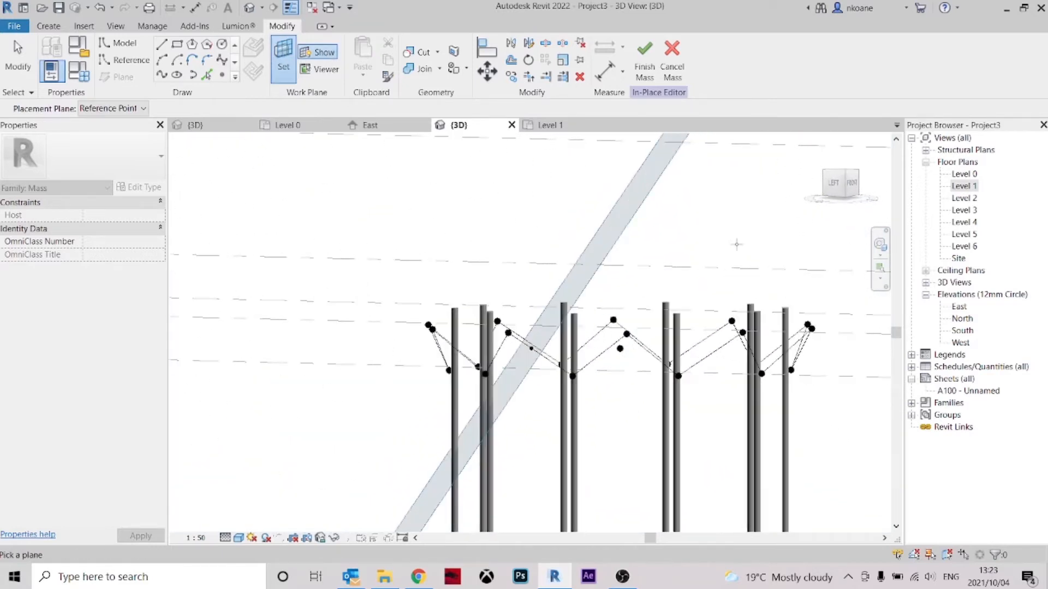
pyautogui.keyDown('shift'); pyautogui.moveTo(657, 344); pyautogui.dragTo(600, 373, button='middle'); pyautogui.keyUp('shift')
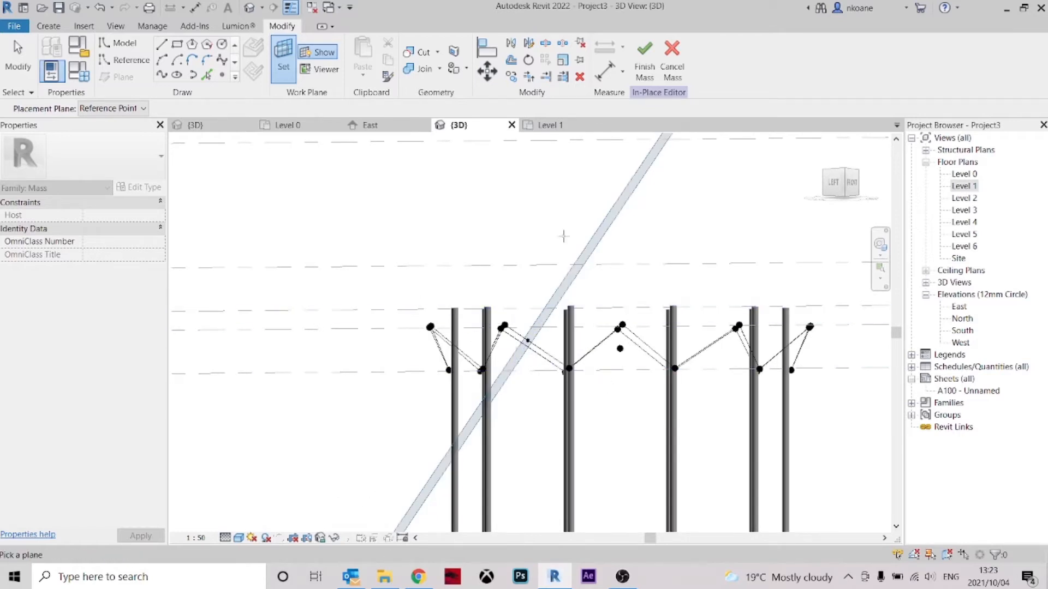
pyautogui.keyDown('shift'); pyautogui.moveTo(584, 353); pyautogui.dragTo(619, 281, button='middle'); pyautogui.keyUp('shift')
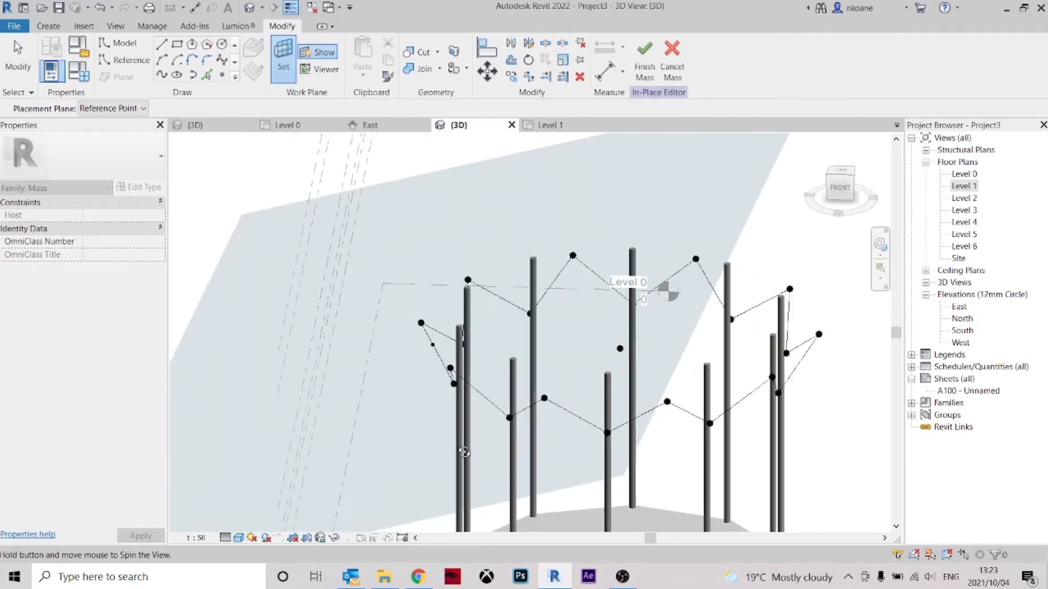
pyautogui.scroll(5, 619, 280)
pyautogui.scroll(5, 410, 326)
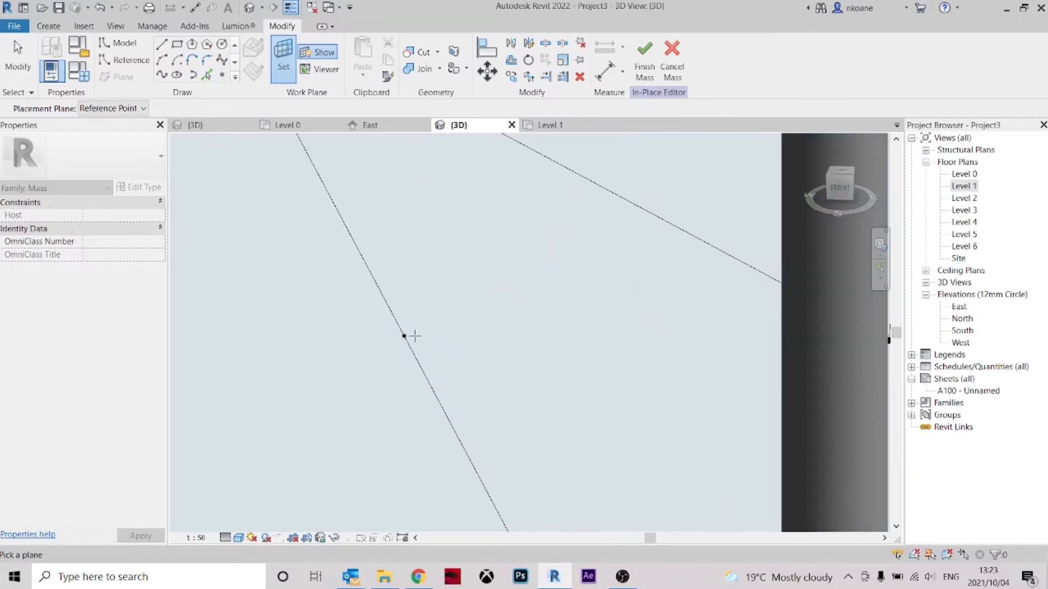
pyautogui.moveTo(410, 355); pyautogui.dragTo(448, 393, button='middle')
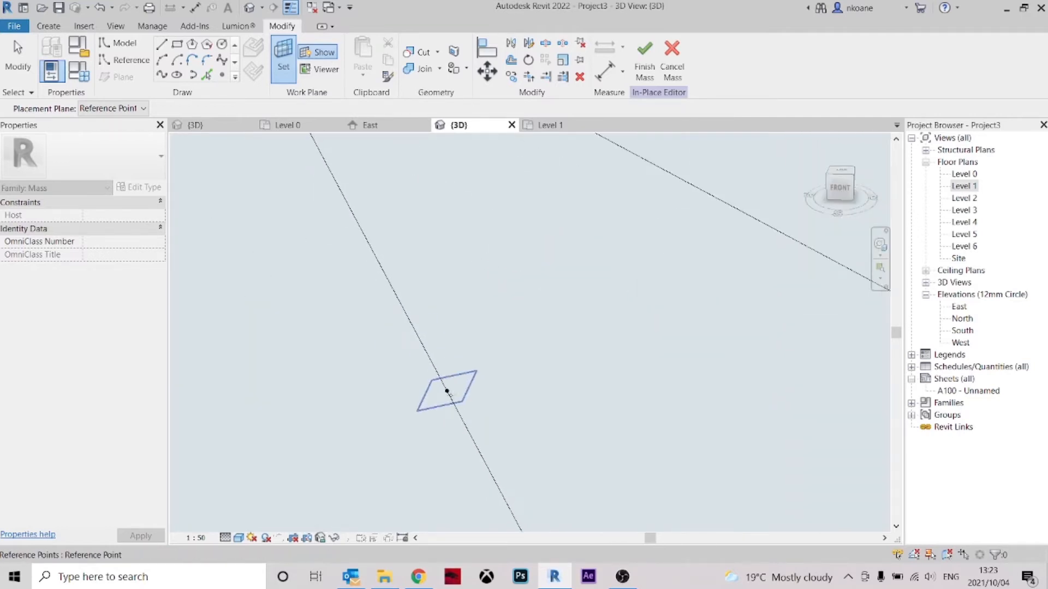
# - Sketch a circle with a radius of about 45 mm on the work plane, centred on the zigzag line's reference point
pyautogui.click(222, 46)
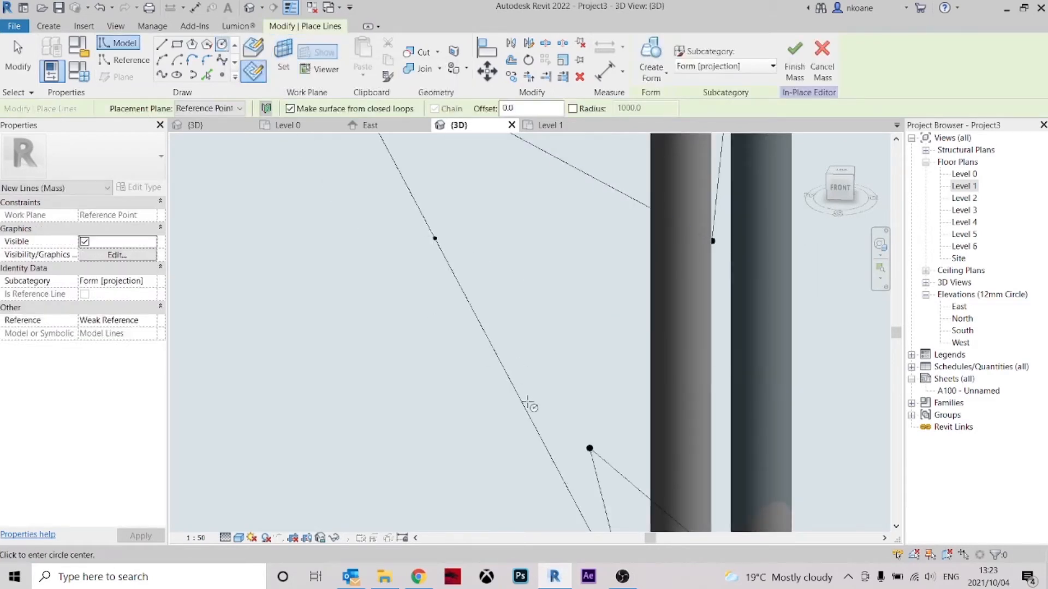
pyautogui.keyDown('shift'); pyautogui.moveTo(434, 234); pyautogui.dragTo(461, 218, button='middle'); pyautogui.keyUp('shift')
pyautogui.click(434, 238)
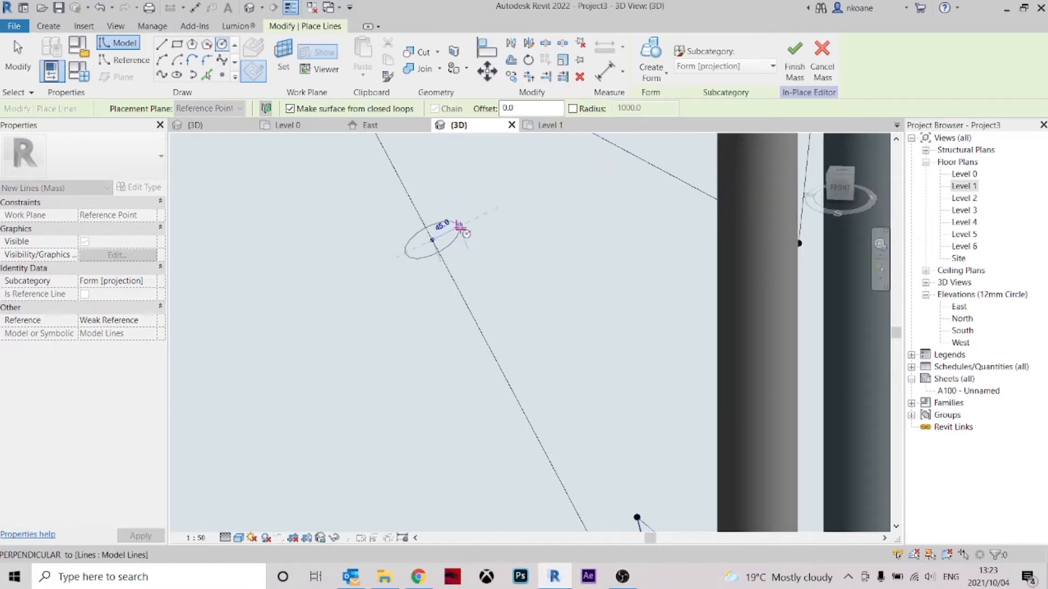
pyautogui.click(457, 228)
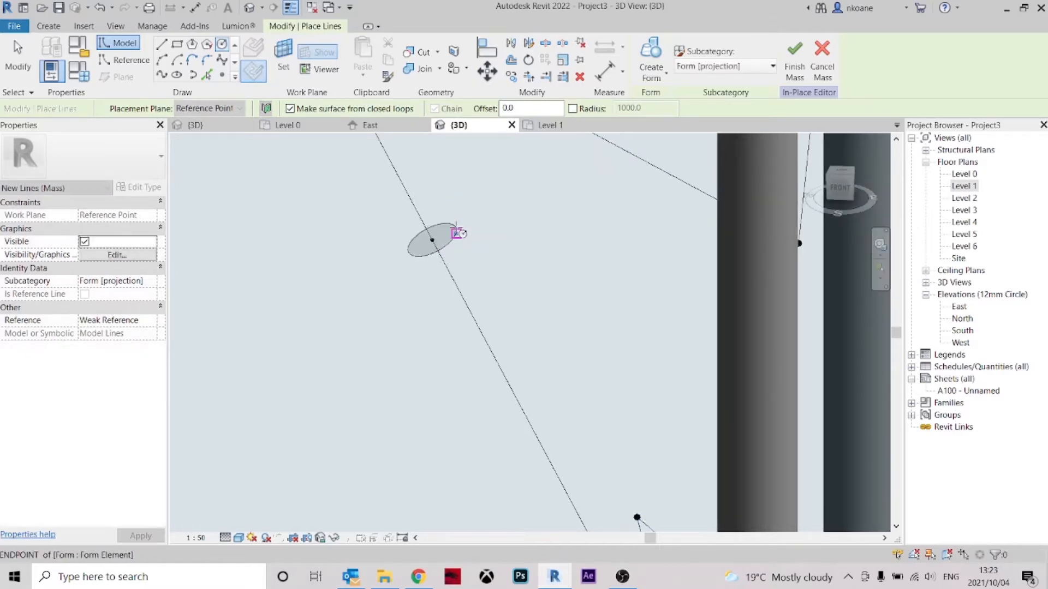
pyautogui.press('Escape')
pyautogui.press('Escape')
pyautogui.keyDown('shift'); pyautogui.moveTo(442, 293); pyautogui.dragTo(382, 218, button='middle'); pyautogui.keyUp('shift')
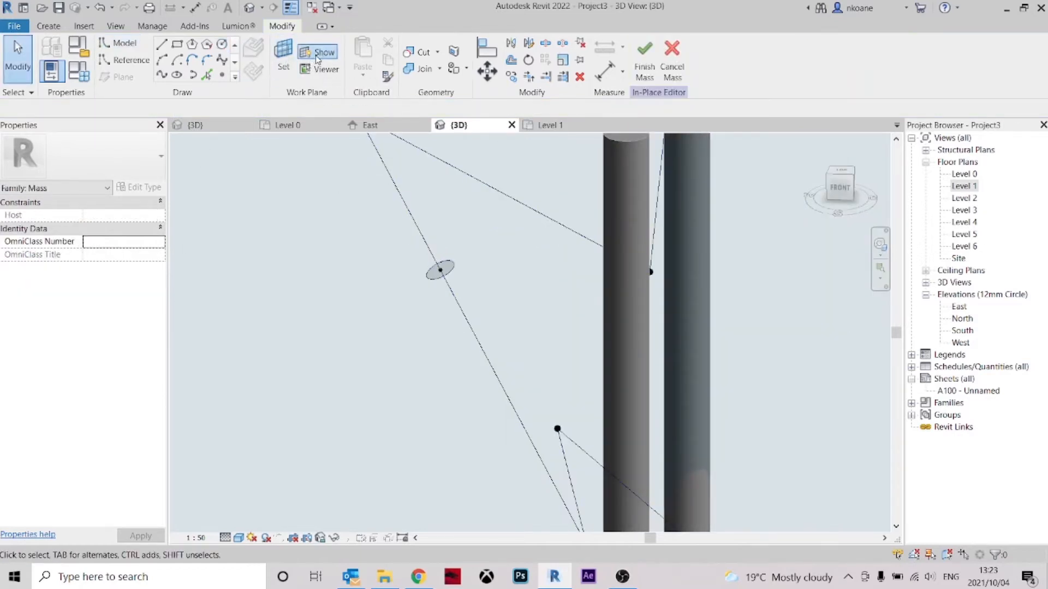
# - Hide the work plane and create a form that sweeps the circle profile along the whole zigzag line chain
pyautogui.click(318, 59)
pyautogui.click(448, 265)
pyautogui.scroll(4, 440, 273)
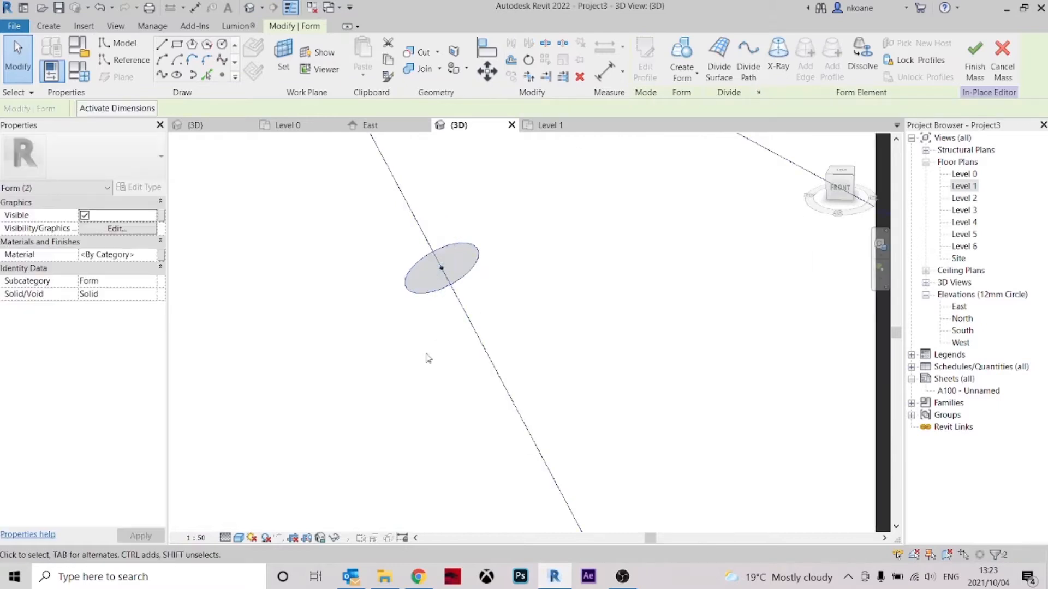
pyautogui.scroll(-5, 428, 357)
pyautogui.click(476, 331)
pyautogui.scroll(2, 608, 347)
pyautogui.keyDown('shift'); pyautogui.moveTo(607, 347); pyautogui.dragTo(601, 394, button='middle'); pyautogui.keyUp('shift')
pyautogui.scroll(4, 453, 317)
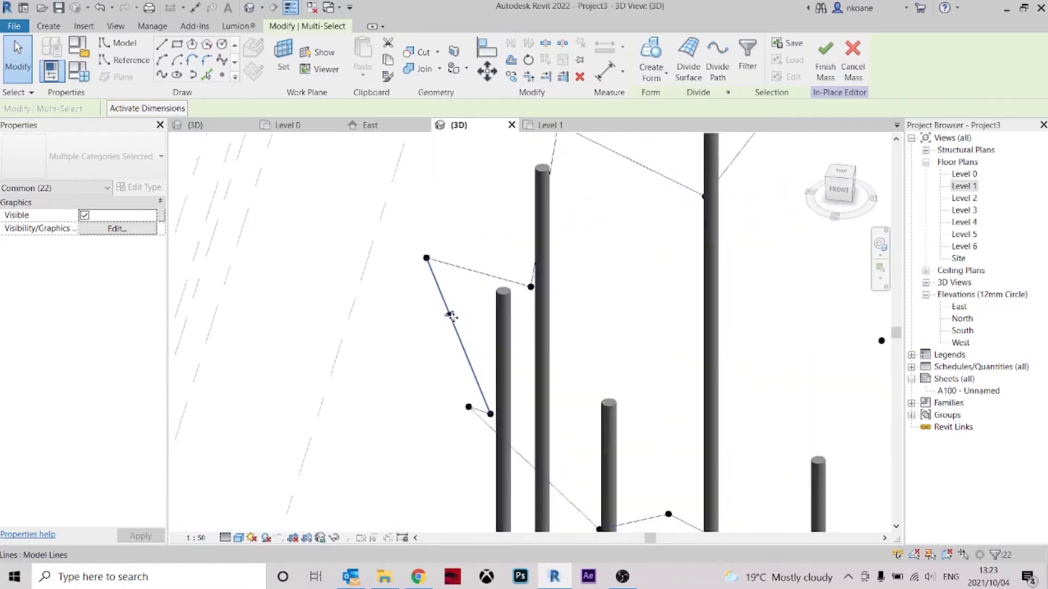
pyautogui.click(652, 61)
pyautogui.scroll(-4, 385, 358)
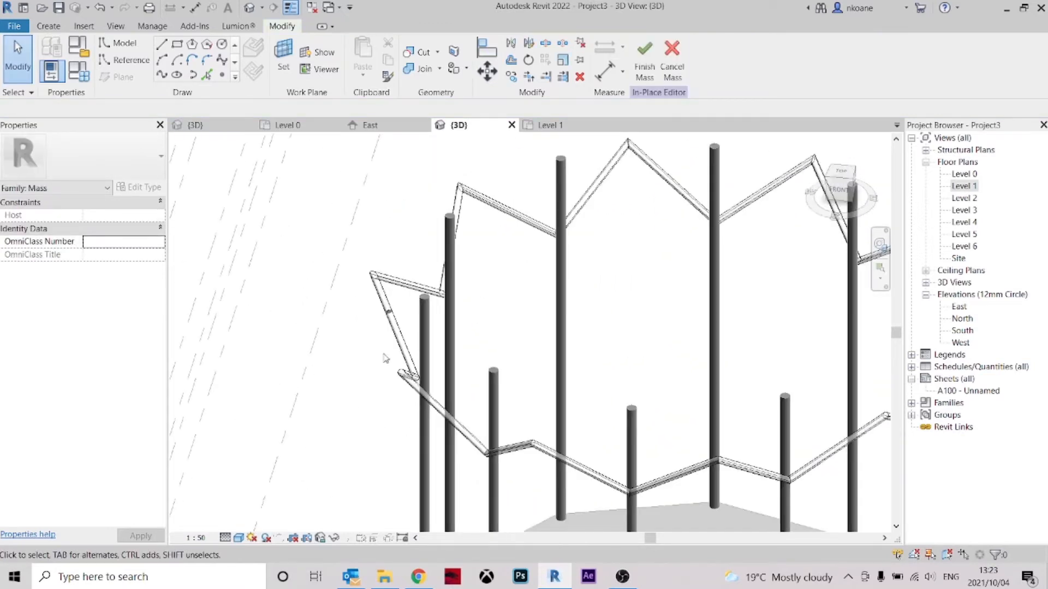
# - Examine the round bracing members from several sides, checking their corners and their fit against the columns
pyautogui.keyDown('shift'); pyautogui.moveTo(519, 335); pyautogui.dragTo(388, 267, button='middle'); pyautogui.keyUp('shift')
pyautogui.scroll(5, 587, 323)
pyautogui.scroll(-5, 485, 329)
pyautogui.moveTo(486, 329)
pyautogui.keyDown('shift'); pyautogui.mouseDown(button='middle')
pyautogui.moveTo(622, 306)
pyautogui.moveTo(648, 283)
pyautogui.moveTo(636, 227)
pyautogui.moveTo(552, 242)
pyautogui.moveTo(494, 269)
pyautogui.moveTo(468, 322)
pyautogui.mouseUp(button='middle'); pyautogui.keyUp('shift')
pyautogui.moveTo(600, 336)
pyautogui.keyDown('shift'); pyautogui.mouseDown(button='middle')
pyautogui.moveTo(653, 318)
pyautogui.moveTo(578, 334)
pyautogui.mouseUp(button='middle'); pyautogui.keyUp('shift')
pyautogui.keyDown('shift'); pyautogui.moveTo(466, 349); pyautogui.dragTo(441, 256, button='middle'); pyautogui.keyUp('shift')
pyautogui.scroll(5, 441, 253)
pyautogui.scroll(-5, 441, 253)
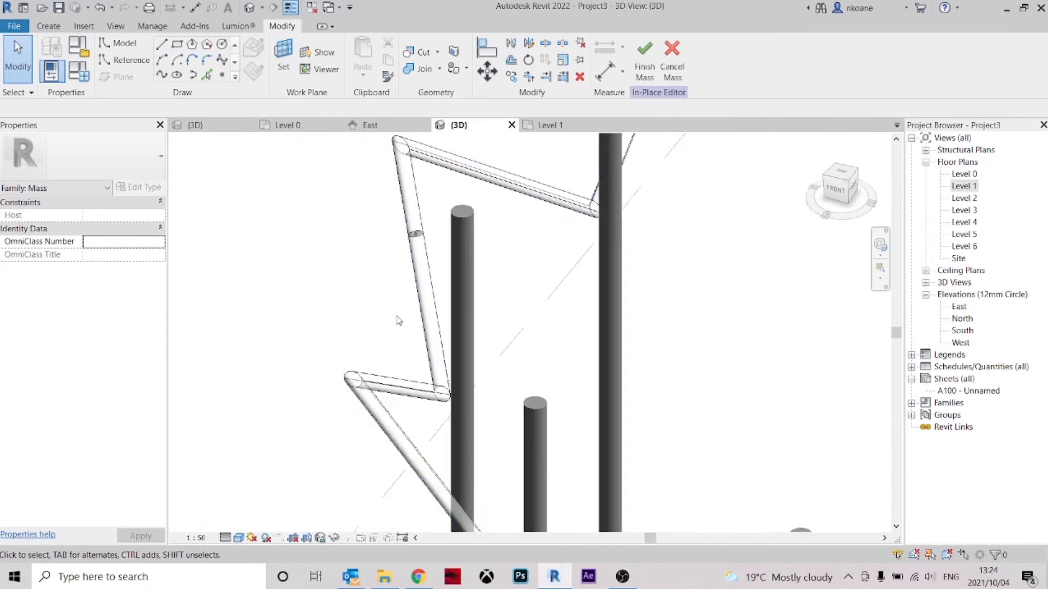
pyautogui.keyDown('shift'); pyautogui.moveTo(510, 388); pyautogui.dragTo(570, 338, button='middle'); pyautogui.keyUp('shift')
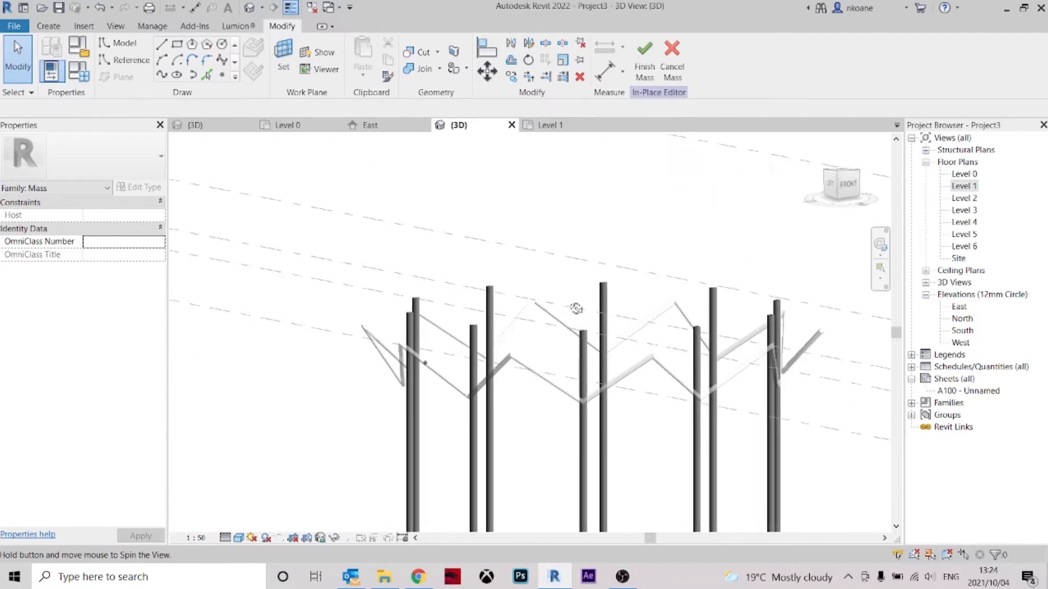
pyautogui.scroll(5, 431, 361)
pyautogui.scroll(3, 436, 334)
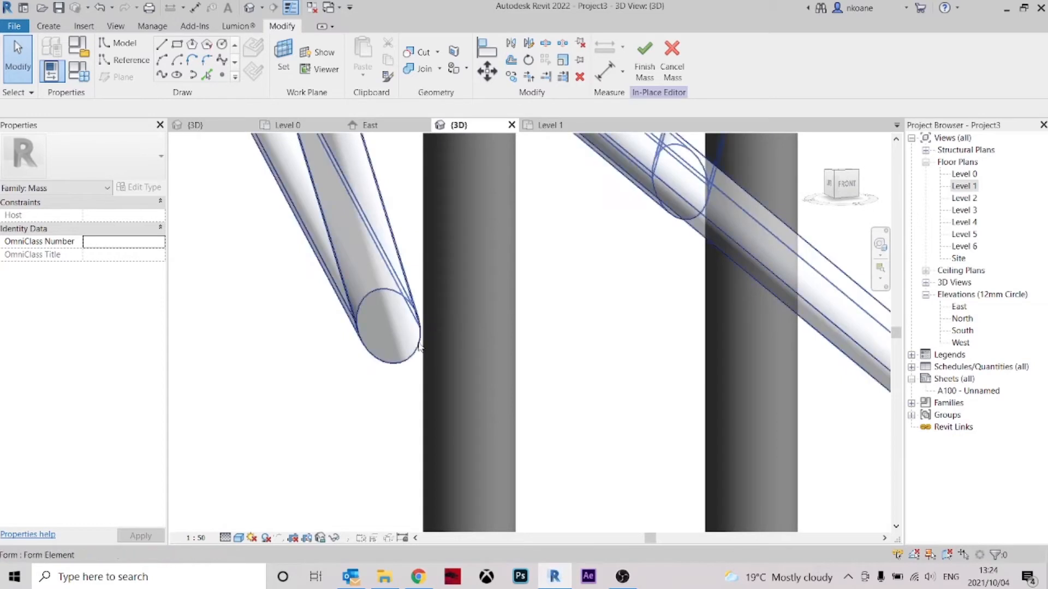
pyautogui.scroll(-6, 409, 352)
pyautogui.keyDown('shift'); pyautogui.moveTo(417, 353); pyautogui.dragTo(445, 391, button='middle'); pyautogui.keyUp('shift')
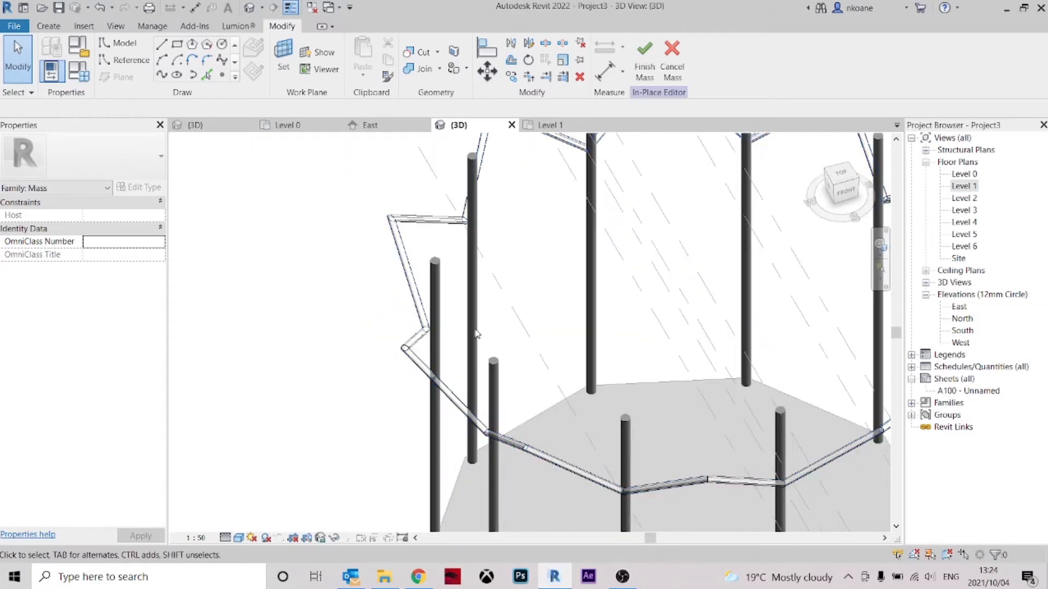
# - Undo the swept bracing form and examine the zigzag's corner points against the columns from the top view
pyautogui.click(100, 9)
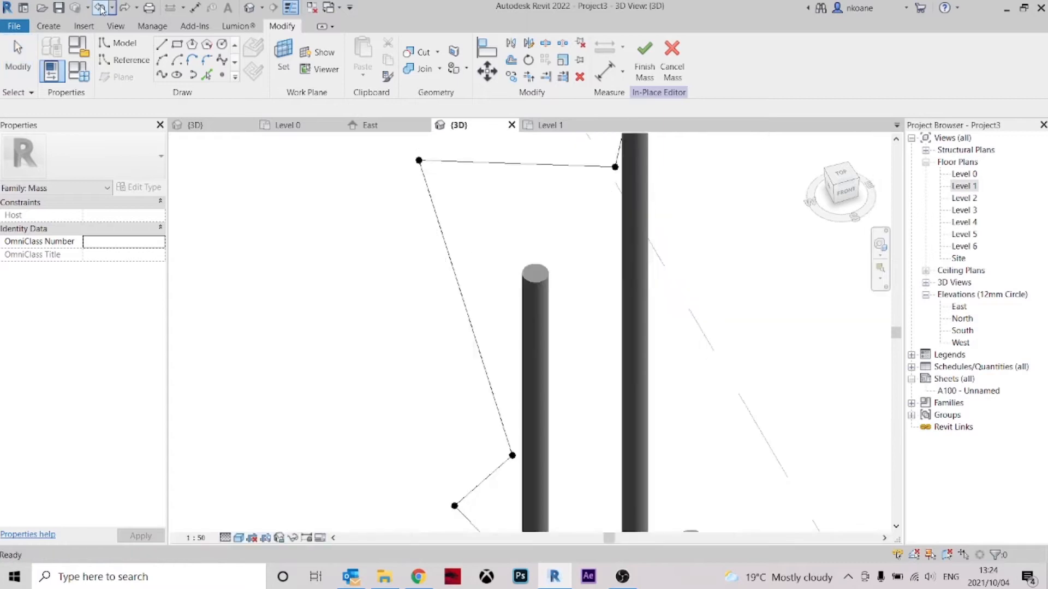
pyautogui.scroll(-5, 424, 433)
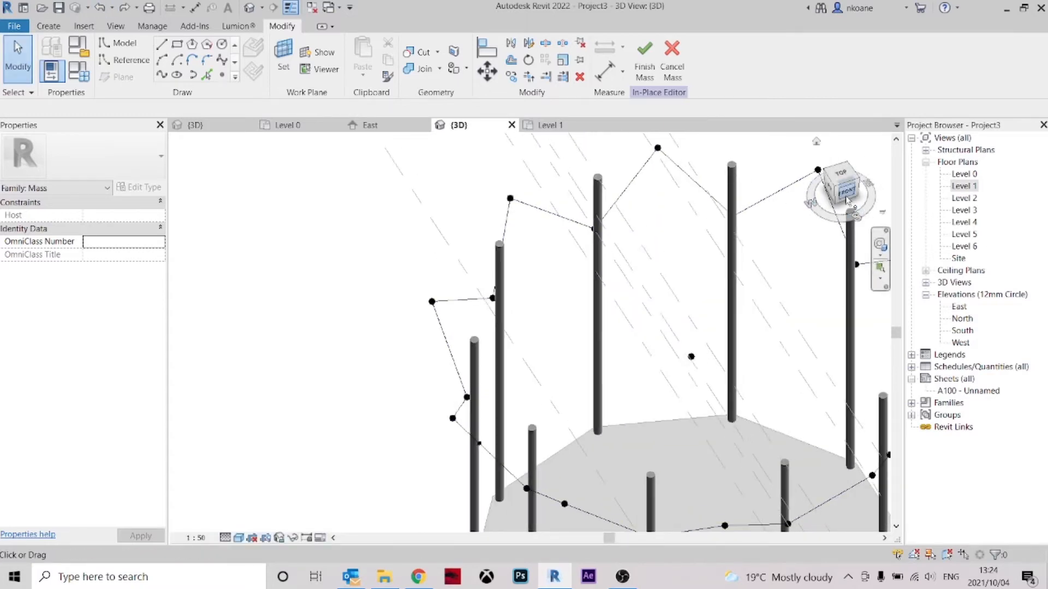
pyautogui.click(839, 178)
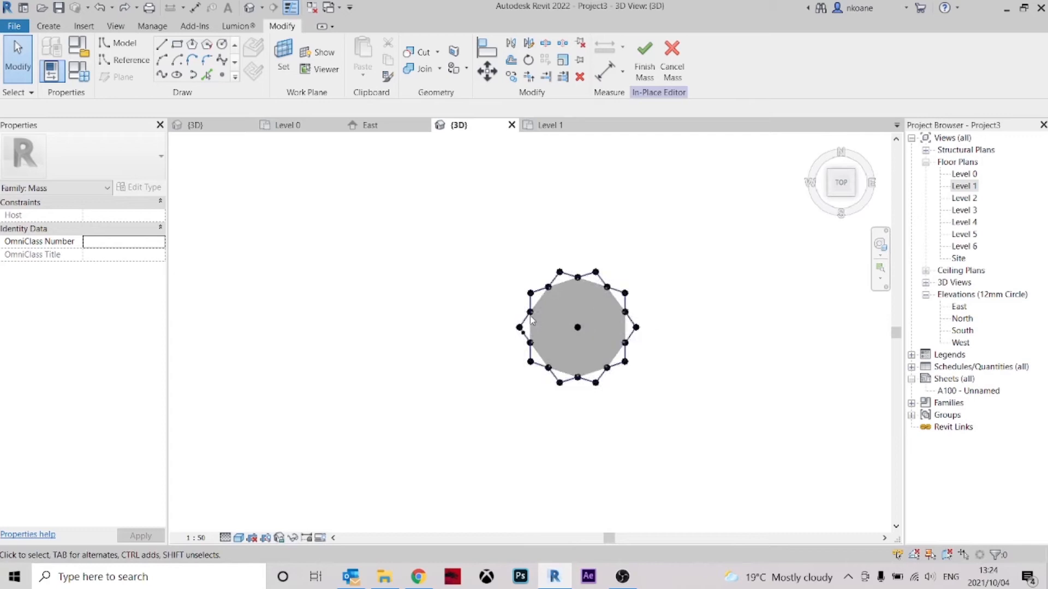
pyautogui.scroll(3, 413, 238)
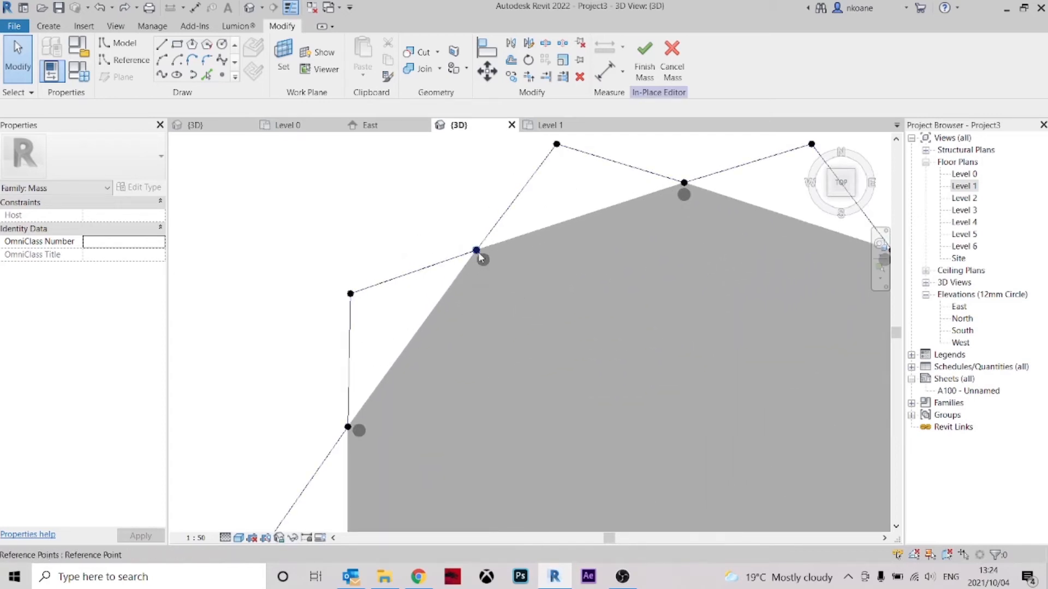
# - Move the zigzag's northwest and north inner reference points onto the centres of their adjacent columns in the top view
pyautogui.press('Tab')
pyautogui.click(477, 251)
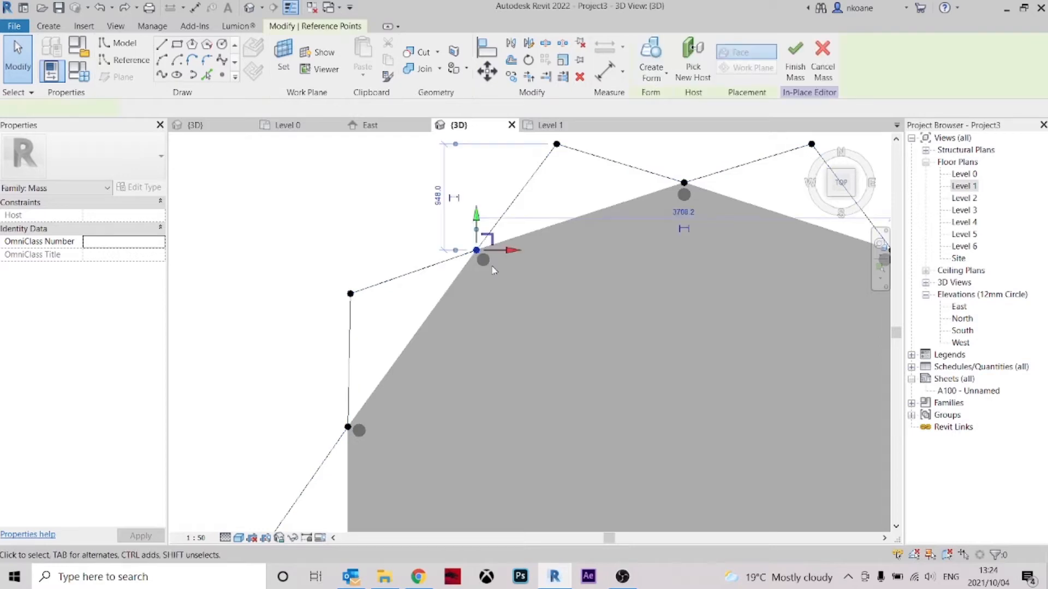
pyautogui.scroll(2, 483, 256)
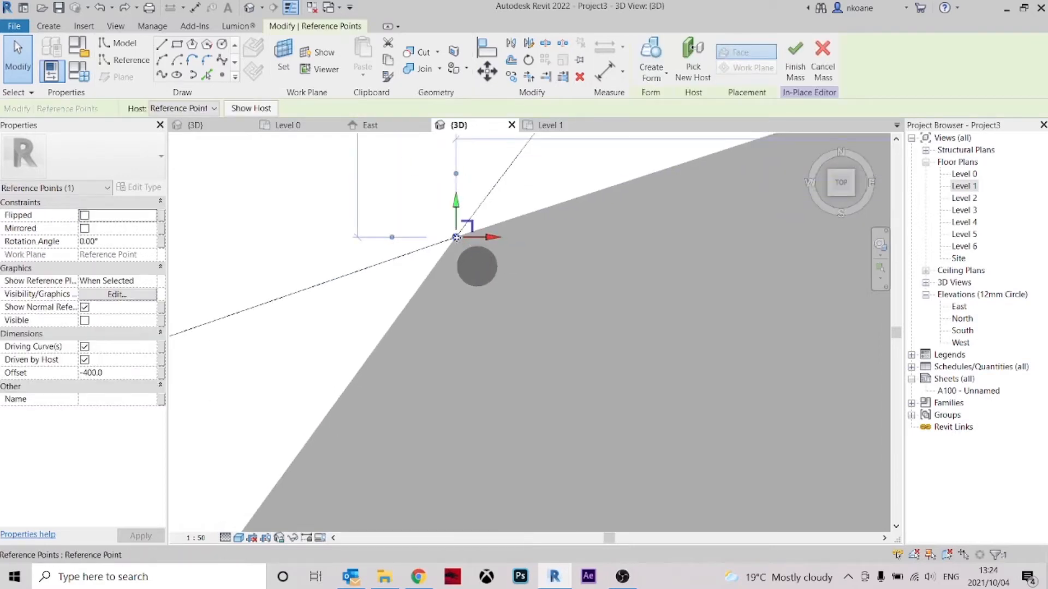
pyautogui.moveTo(463, 249); pyautogui.dragTo(483, 271)
pyautogui.scroll(-3, 483, 271)
pyautogui.scroll(3, 655, 177)
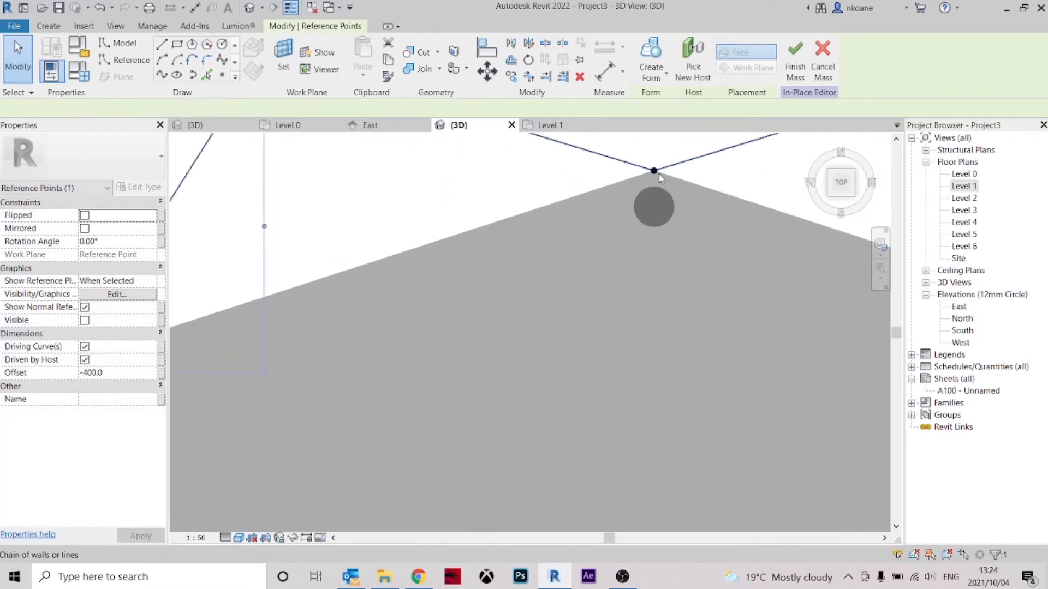
pyautogui.click(655, 180)
pyautogui.click(654, 172)
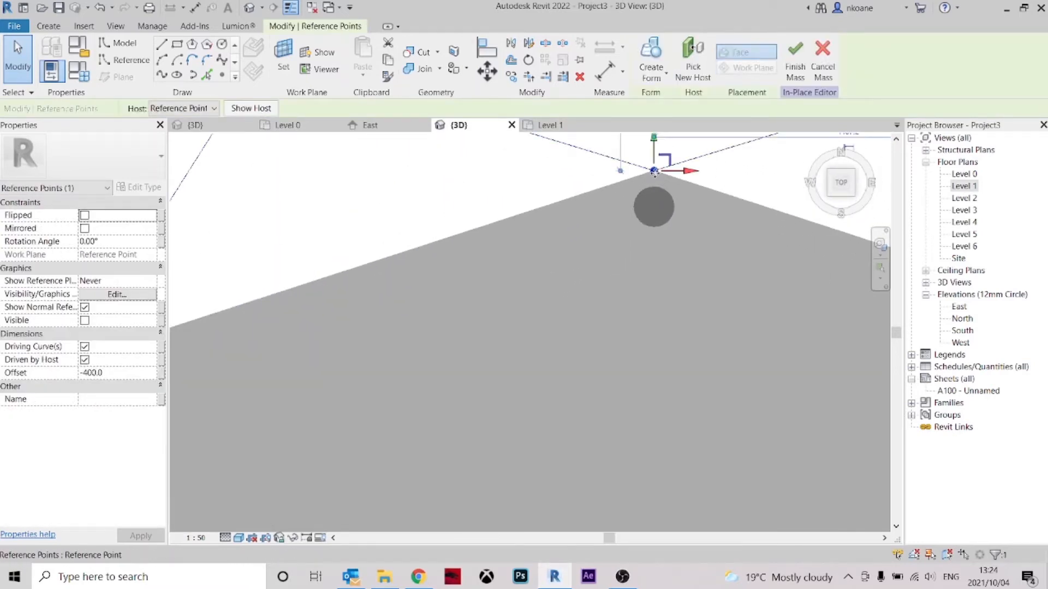
# - Move the zigzag's northeast and upper-east inner reference points onto the centres of the neighbouring columns
pyautogui.scroll(-3, 656, 207)
pyautogui.scroll(4, 731, 273)
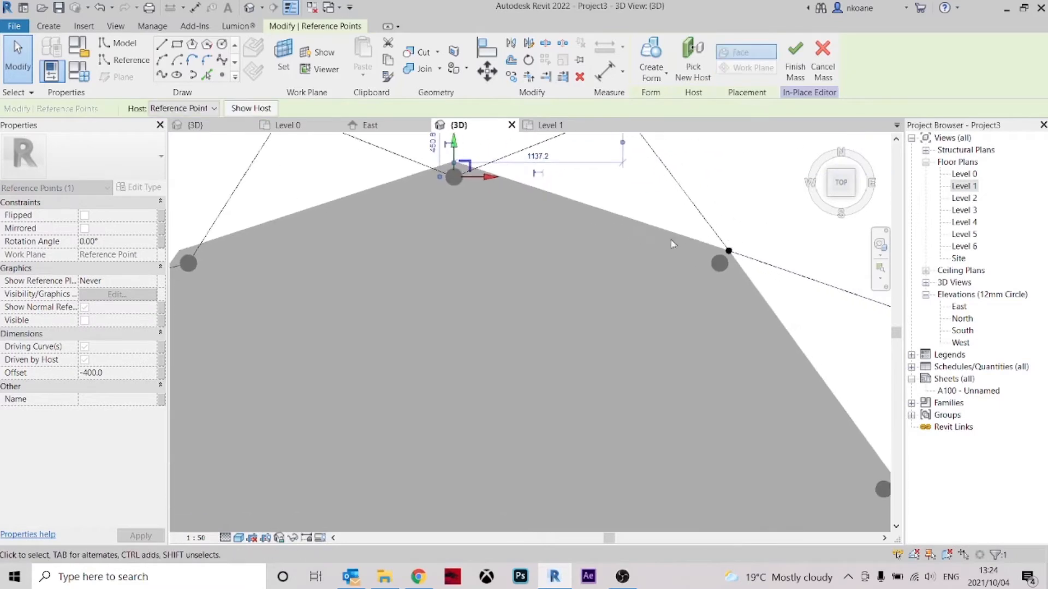
pyautogui.click(723, 267)
pyautogui.moveTo(709, 294); pyautogui.dragTo(698, 287)
pyautogui.scroll(-3, 682, 261)
pyautogui.scroll(4, 666, 316)
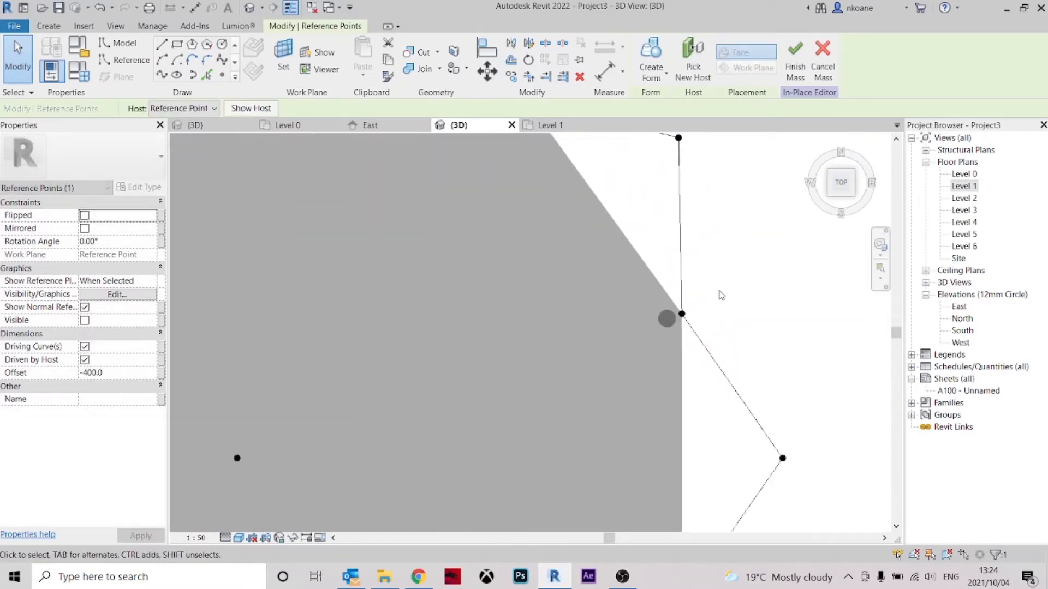
pyautogui.click(637, 342)
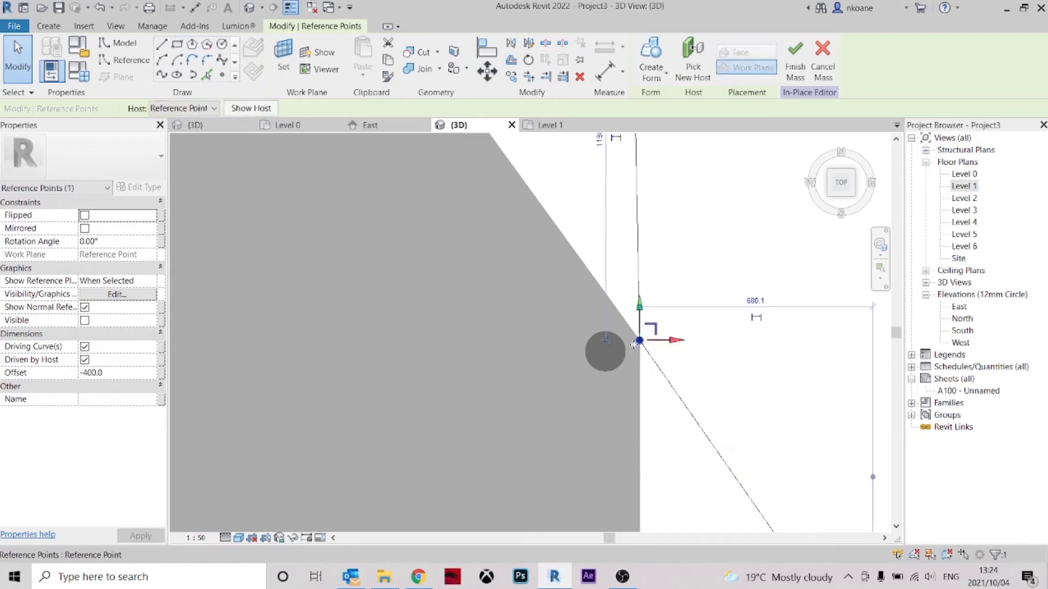
pyautogui.moveTo(615, 357); pyautogui.dragTo(606, 355)
# - Move the zigzag's lower-east and southeast inner reference points onto the centres of their columns
pyautogui.scroll(-4, 625, 303)
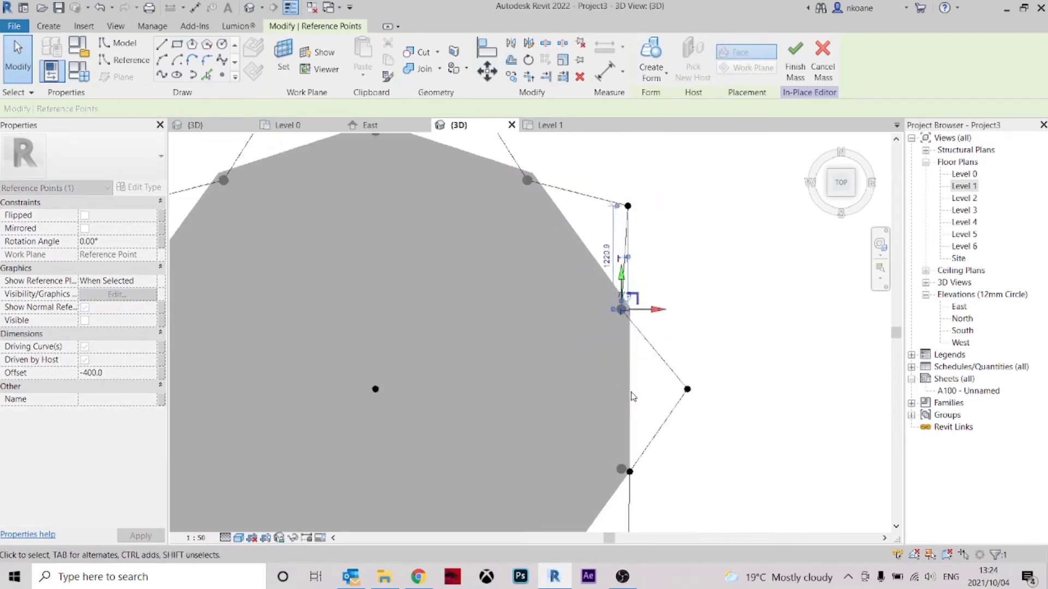
pyautogui.moveTo(634, 497); pyautogui.dragTo(688, 351, button='middle')
pyautogui.scroll(4, 688, 349)
pyautogui.scroll(2, 679, 278)
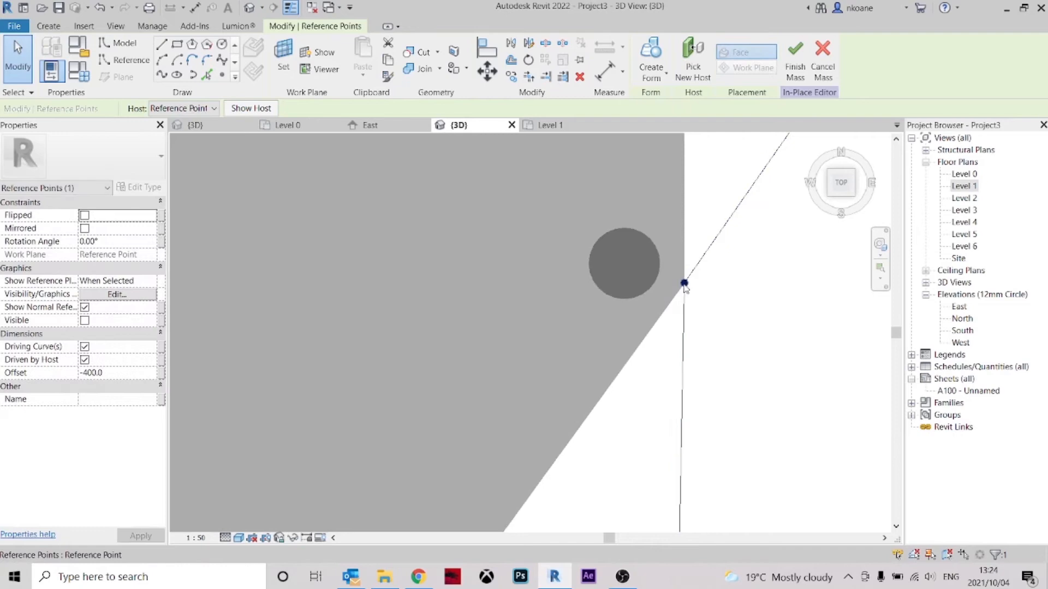
pyautogui.click(686, 294)
pyautogui.moveTo(623, 266); pyautogui.dragTo(624, 264)
pyautogui.scroll(-4, 656, 253)
pyautogui.moveTo(611, 402); pyautogui.dragTo(744, 201, button='middle')
pyautogui.scroll(4, 581, 336)
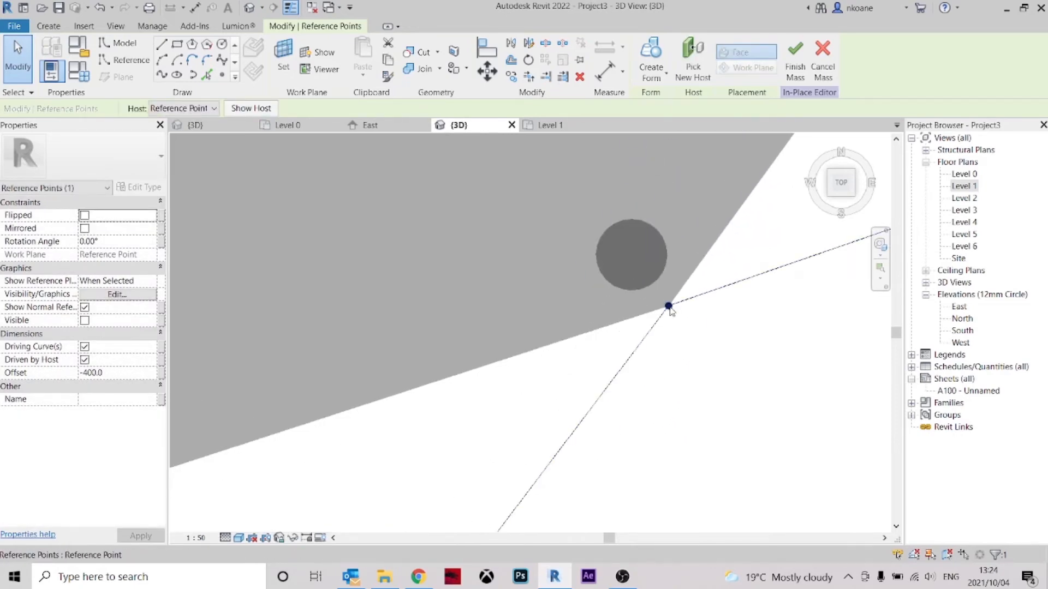
pyautogui.moveTo(645, 277); pyautogui.dragTo(627, 251)
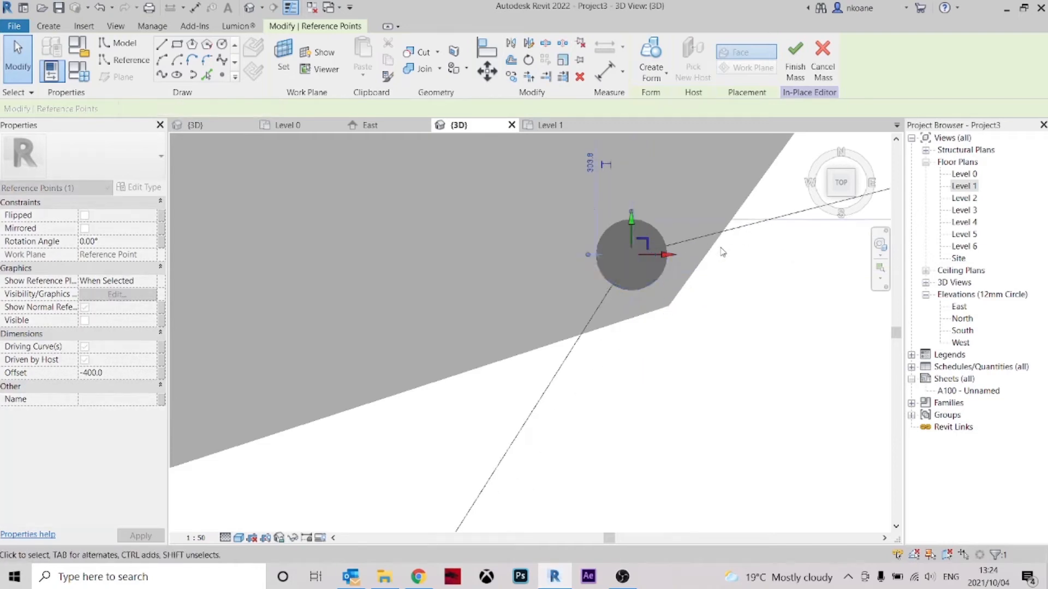
# - Move the zigzag's south and southwest inner reference points onto the centres of their columns
pyautogui.scroll(-4, 720, 249)
pyautogui.scroll(4, 378, 355)
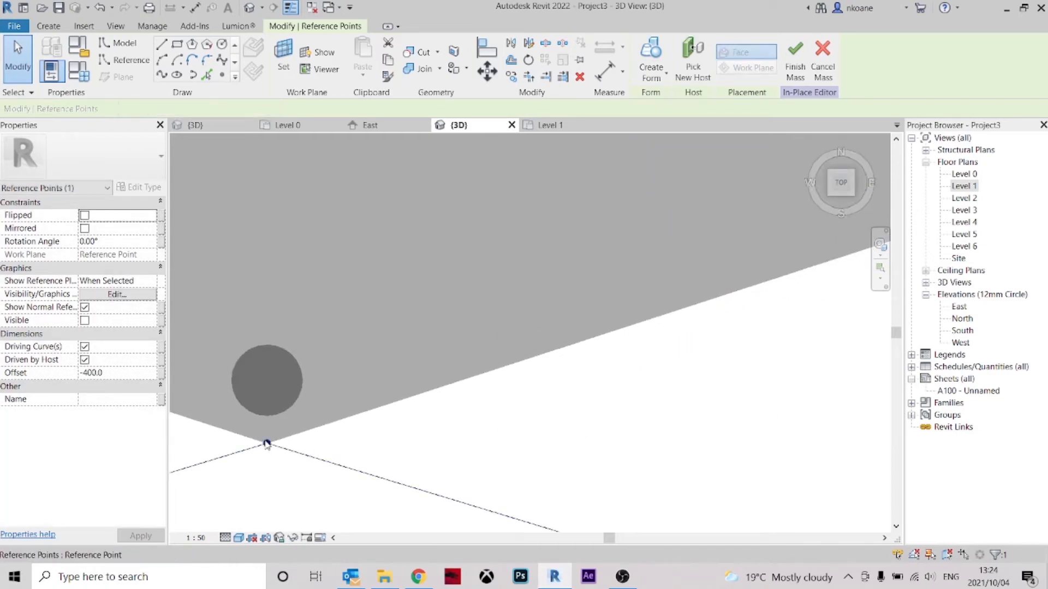
pyautogui.moveTo(264, 373); pyautogui.dragTo(267, 381)
pyautogui.scroll(-4, 624, 362)
pyautogui.moveTo(371, 422); pyautogui.dragTo(606, 431, button='middle')
pyautogui.scroll(2, 439, 303)
pyautogui.click(467, 299)
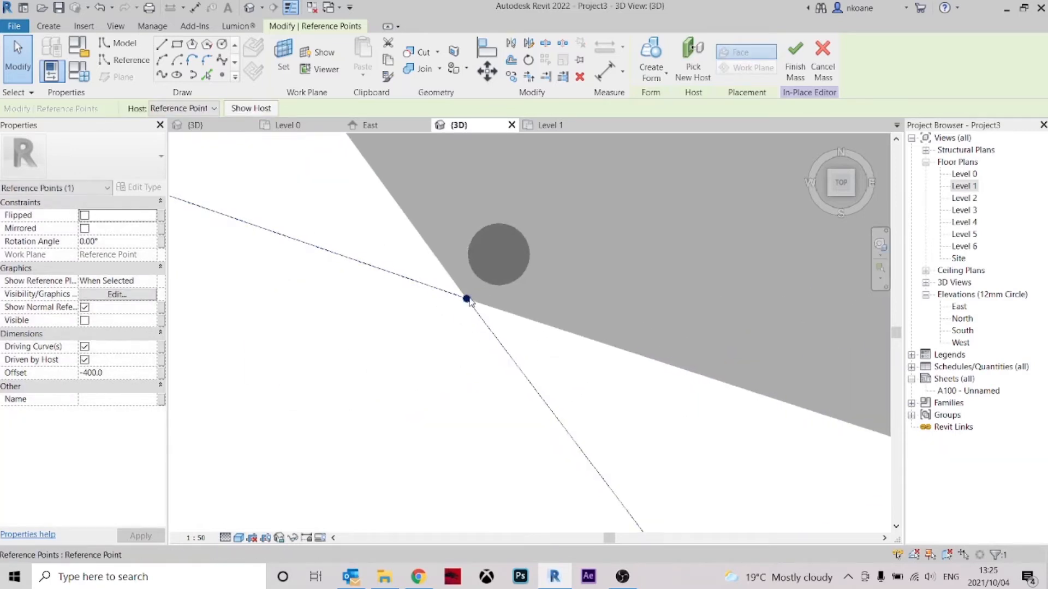
pyautogui.moveTo(466, 299); pyautogui.dragTo(498, 255)
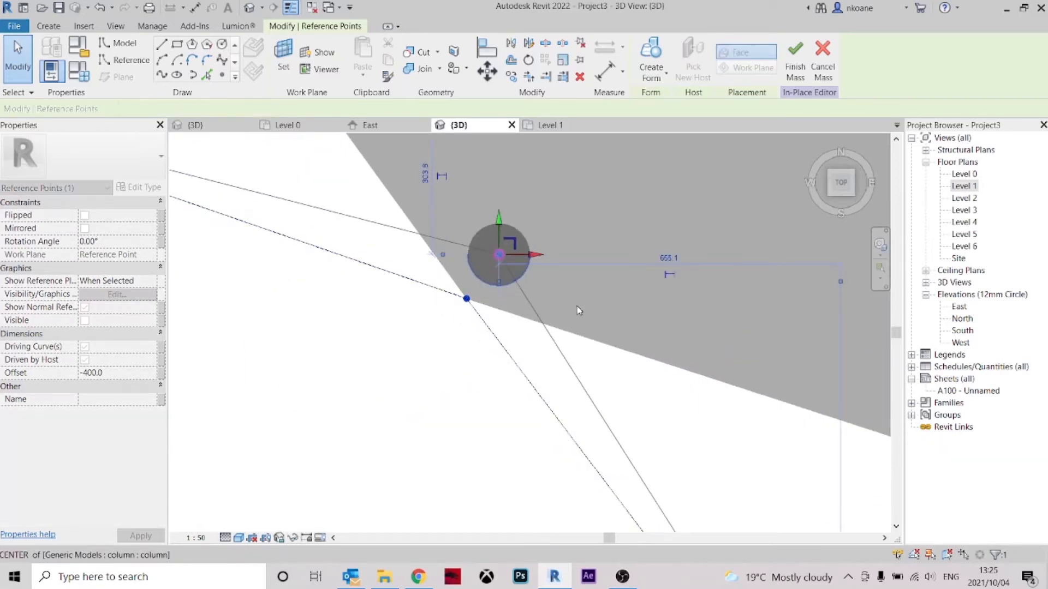
# - Move the zigzag's lower-west inner reference point onto the centre of its column
pyautogui.scroll(-4, 577, 333)
pyautogui.moveTo(416, 134); pyautogui.dragTo(497, 393, button='middle')
pyautogui.scroll(3, 415, 313)
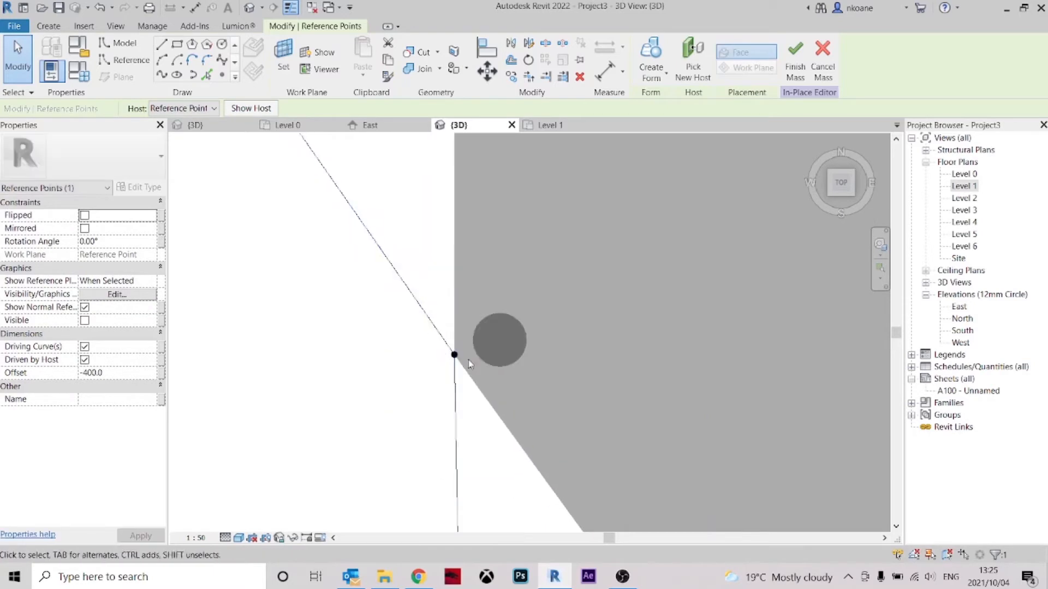
pyautogui.click(456, 357)
pyautogui.scroll(3, 471, 366)
pyautogui.click(470, 364)
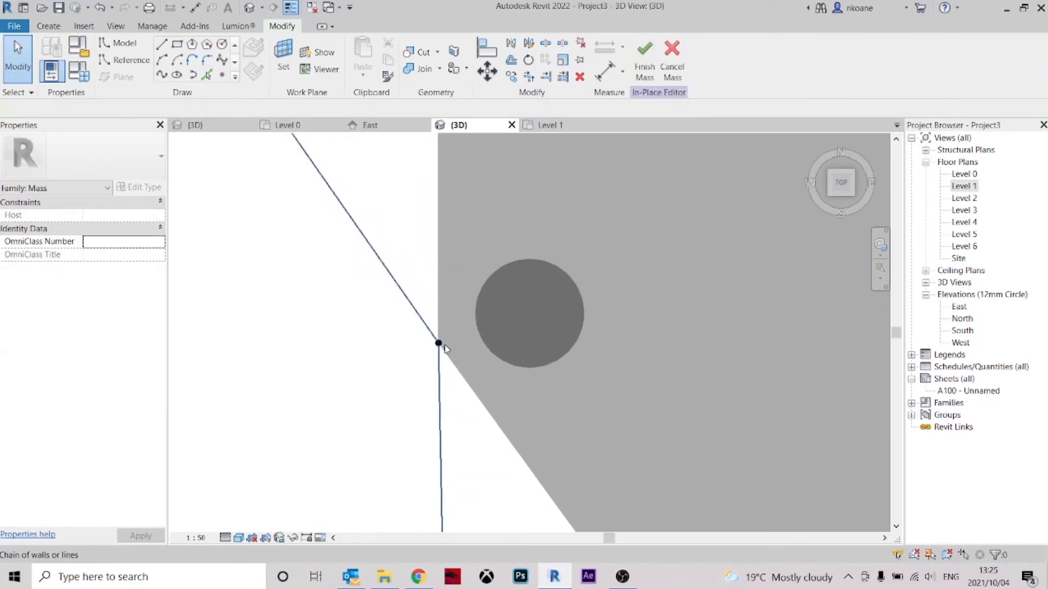
pyautogui.click(439, 344)
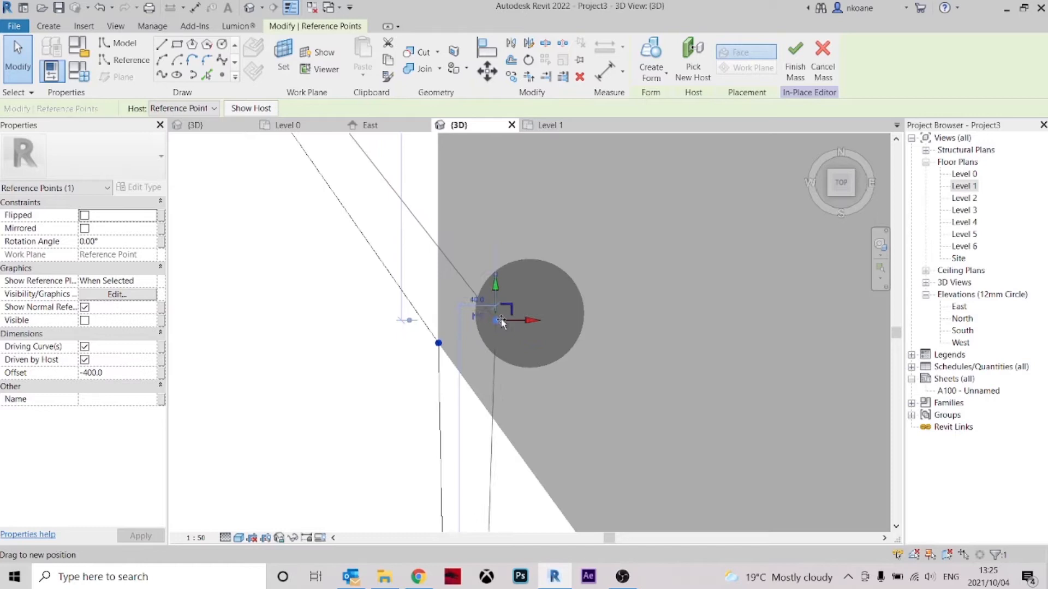
pyautogui.moveTo(533, 313); pyautogui.dragTo(533, 313)
# - Move the zigzag's last inner reference point, at the upper-west column, onto the column centre and clear the selection
pyautogui.scroll(-6, 575, 369)
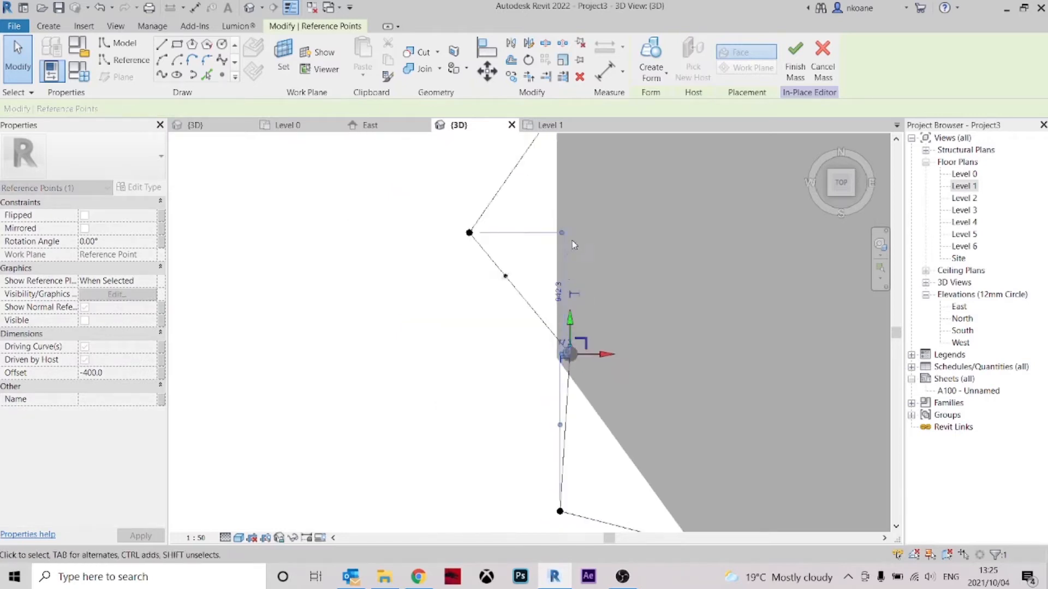
pyautogui.moveTo(571, 224); pyautogui.dragTo(566, 382, button='middle')
pyautogui.scroll(4, 564, 254)
pyautogui.moveTo(542, 303); pyautogui.dragTo(589, 318)
pyautogui.scroll(-4, 573, 377)
pyautogui.moveTo(696, 249); pyautogui.dragTo(574, 374, button='middle')
pyautogui.scroll(-3, 548, 251)
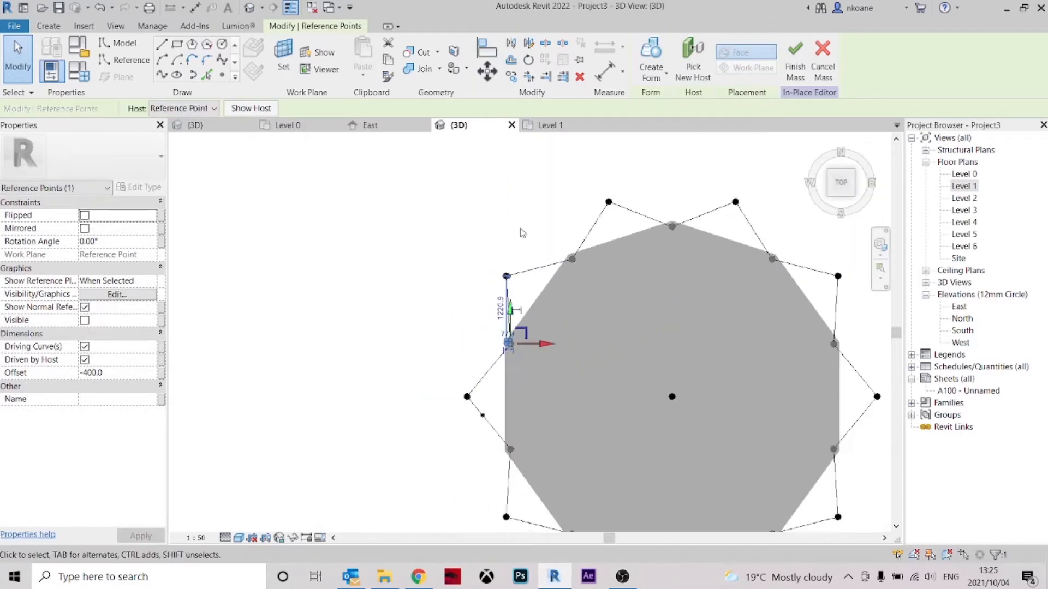
pyautogui.click(501, 211)
# - Create a form that sweeps the circular profile along the whole adjusted zigzag line chain
pyautogui.scroll(-2, 499, 211)
pyautogui.moveTo(501, 212); pyautogui.dragTo(459, 240, button='middle')
pyautogui.keyDown('shift'); pyautogui.moveTo(547, 338); pyautogui.dragTo(632, 188, button='middle'); pyautogui.keyUp('shift')
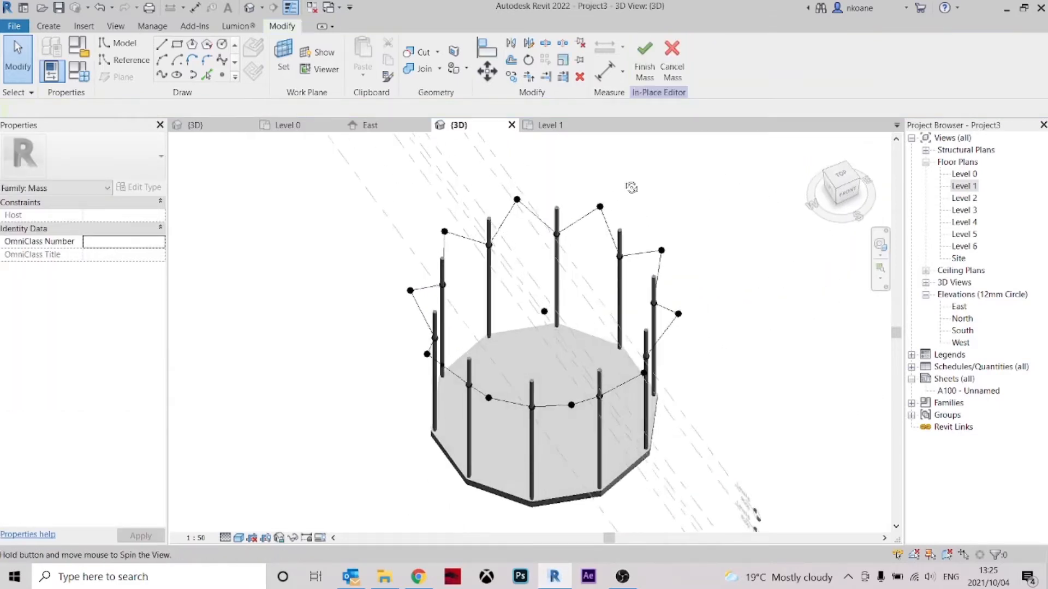
pyautogui.scroll(5, 456, 385)
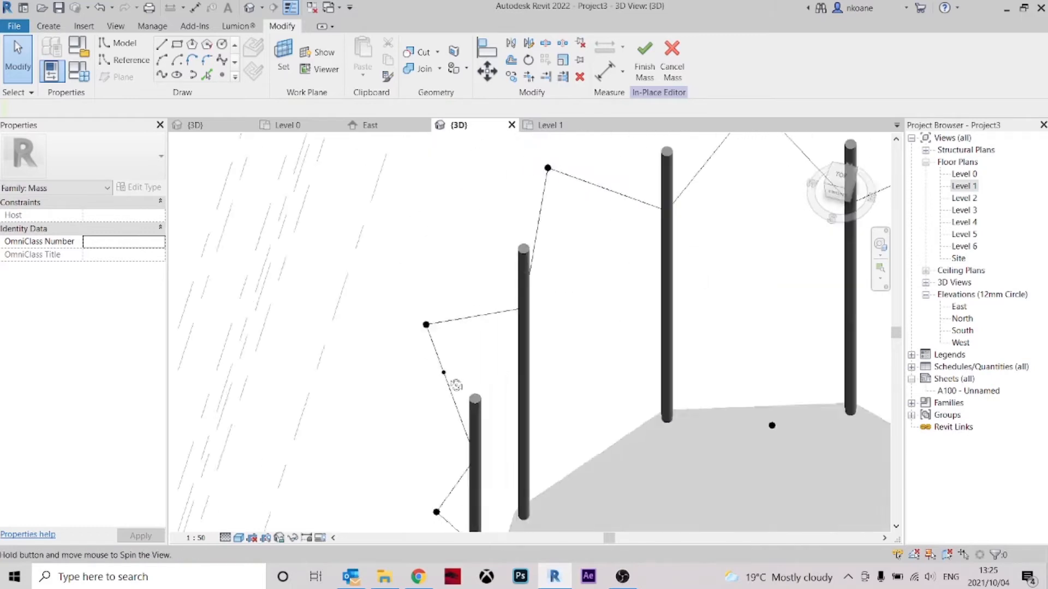
pyautogui.scroll(6, 448, 376)
pyautogui.keyDown('shift'); pyautogui.moveTo(510, 395); pyautogui.dragTo(561, 265, button='middle'); pyautogui.keyUp('shift')
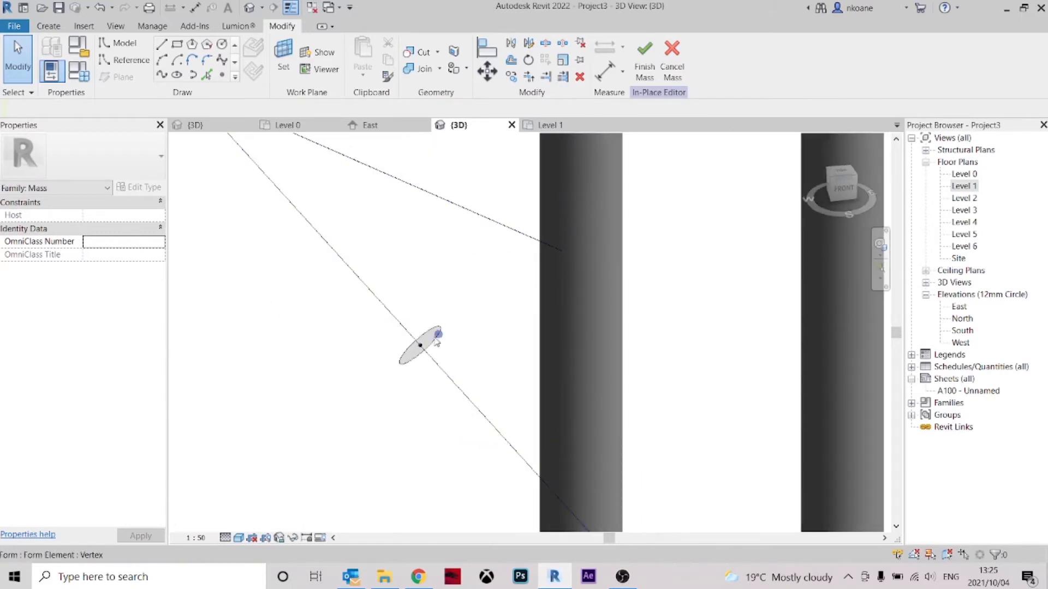
pyautogui.keyDown('shift'); pyautogui.moveTo(437, 342); pyautogui.dragTo(460, 348, button='middle'); pyautogui.keyUp('shift')
pyautogui.moveTo(432, 311); pyautogui.dragTo(431, 309)
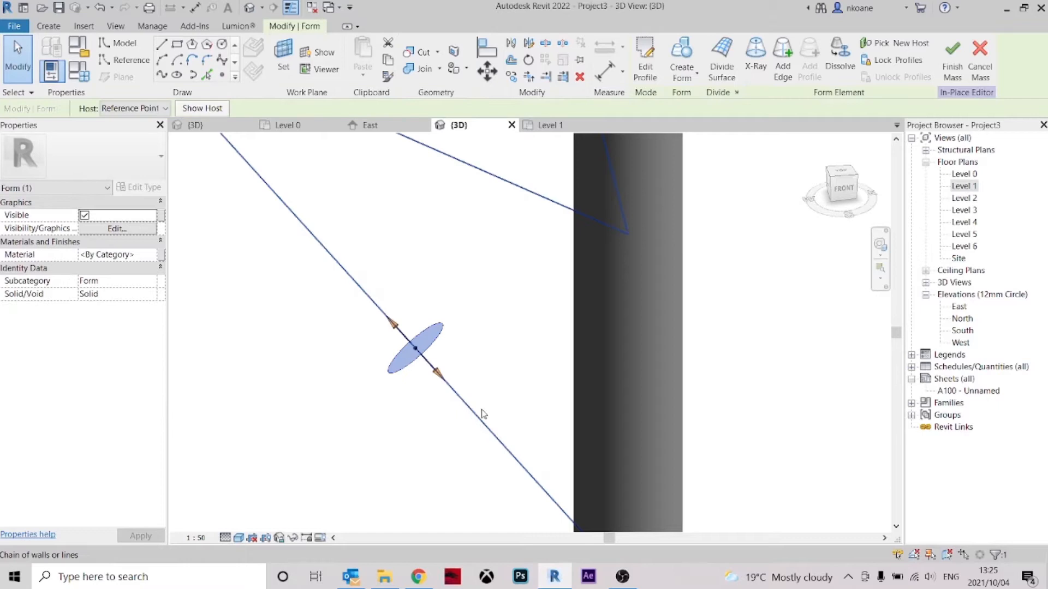
pyautogui.click(490, 371)
pyautogui.click(435, 350)
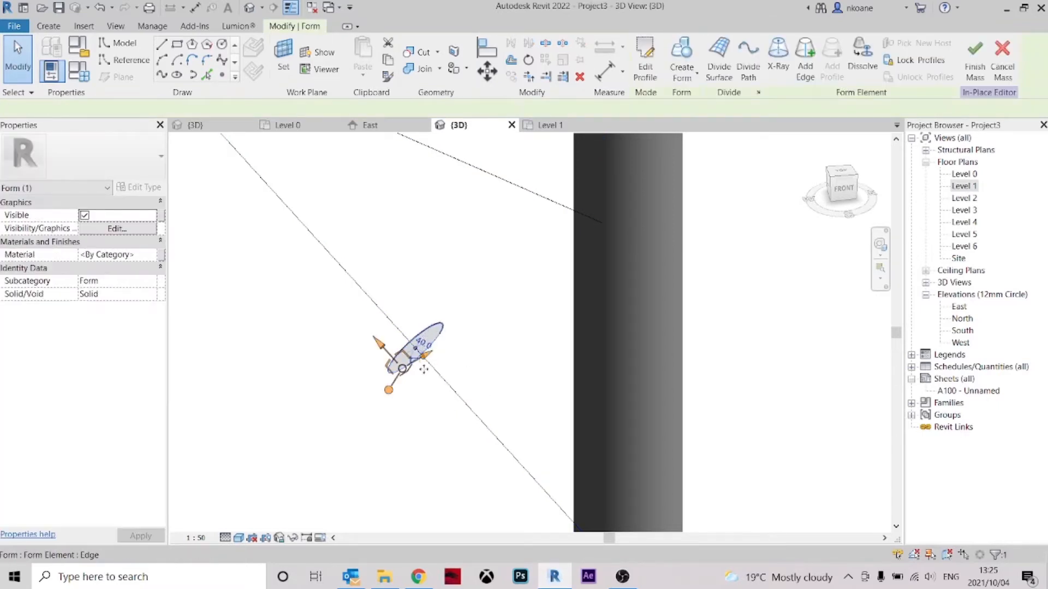
pyautogui.scroll(-2, 424, 369)
pyautogui.press('Tab')
pyautogui.keyDown('ctrl'); pyautogui.click(454, 389); pyautogui.keyUp('ctrl')
pyautogui.scroll(-2, 419, 404)
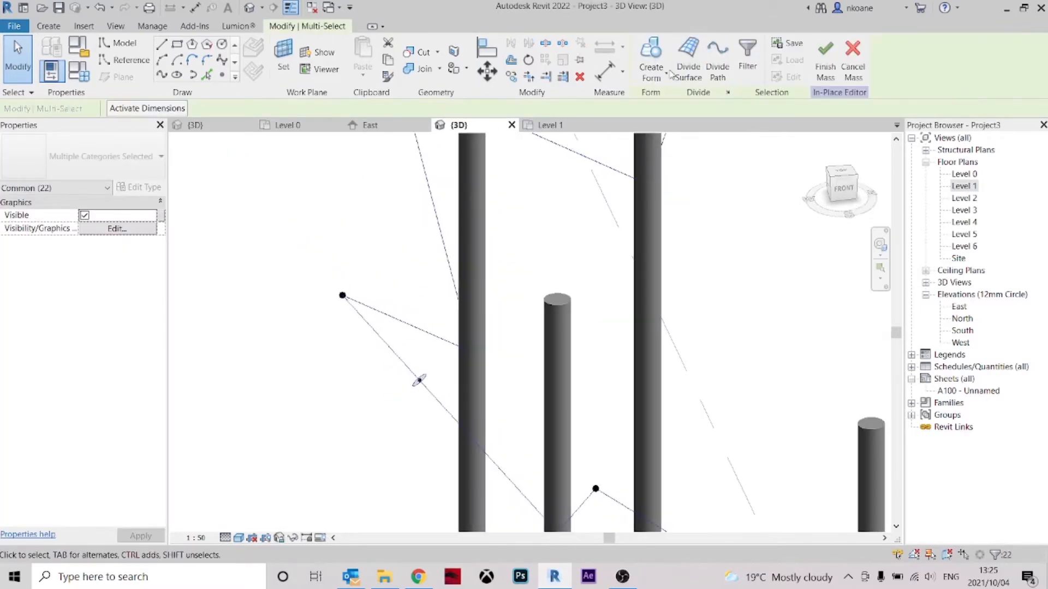
pyautogui.click(653, 58)
# - Open the material choice for the swept bracing form and create a new material named Timber material
pyautogui.scroll(-3, 316, 368)
pyautogui.keyDown('shift'); pyautogui.moveTo(337, 437); pyautogui.dragTo(335, 365, button='middle'); pyautogui.keyUp('shift')
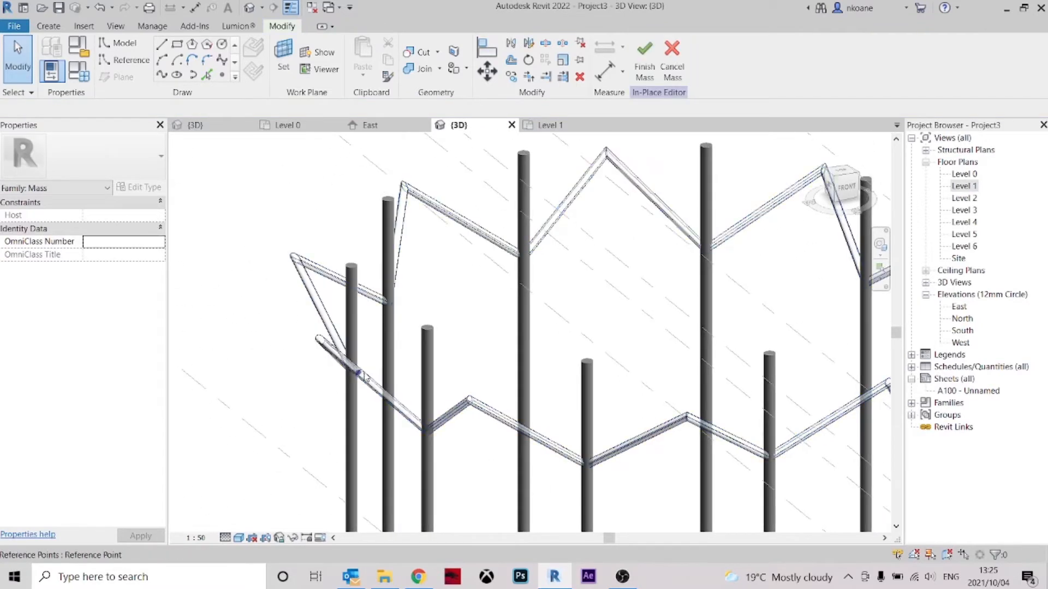
pyautogui.scroll(3, 305, 316)
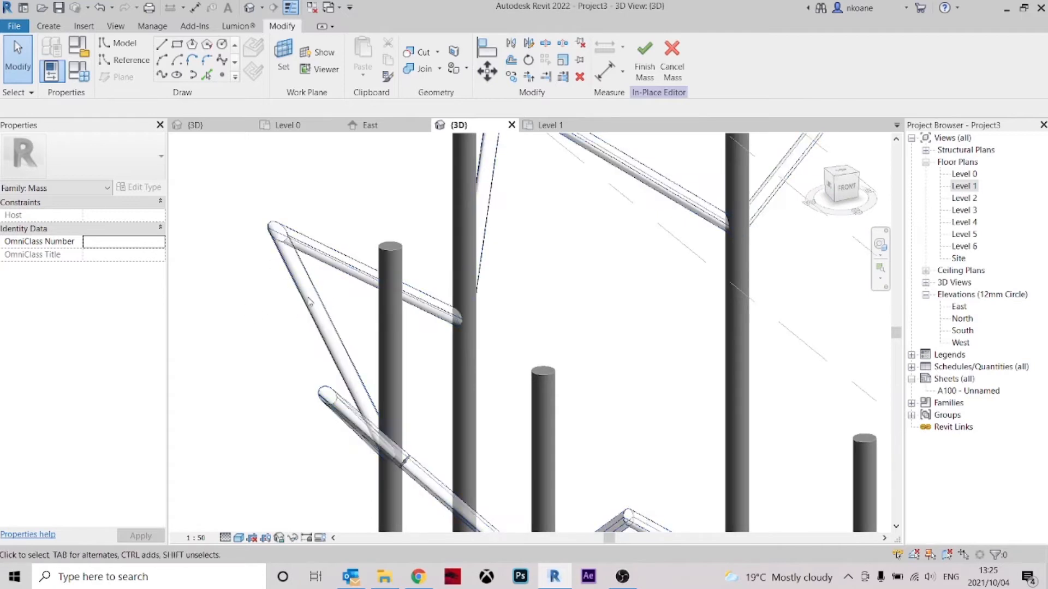
pyautogui.click(308, 275)
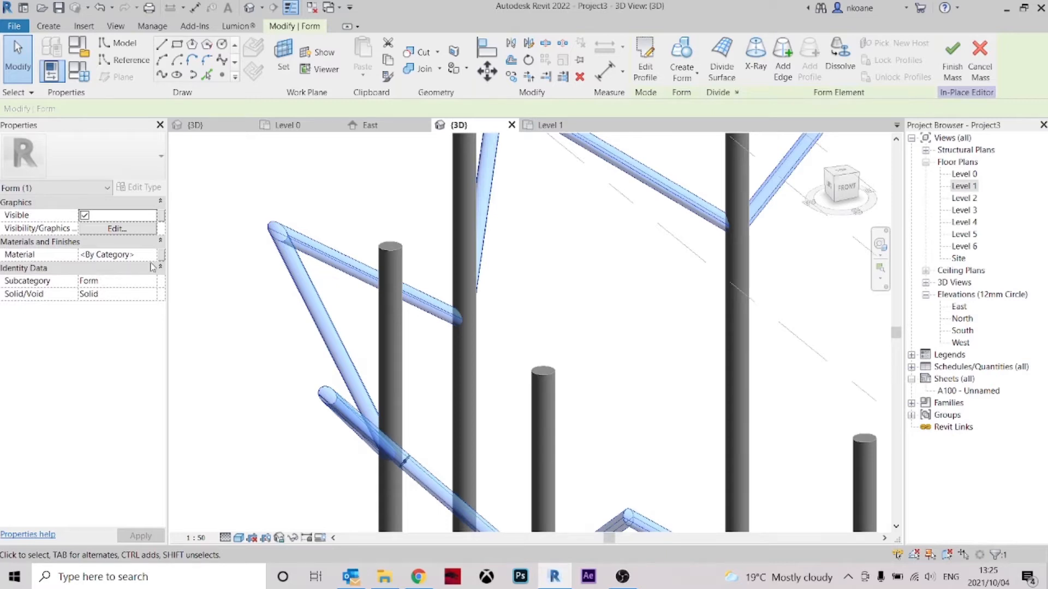
pyautogui.click(153, 256)
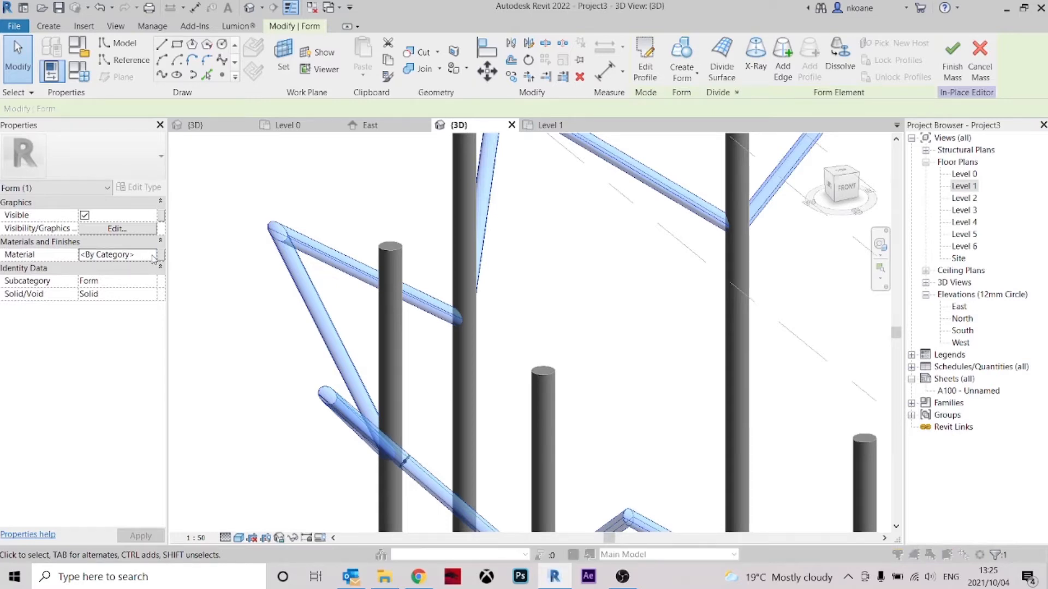
pyautogui.click(155, 254)
pyautogui.scroll(-1, 608, 264)
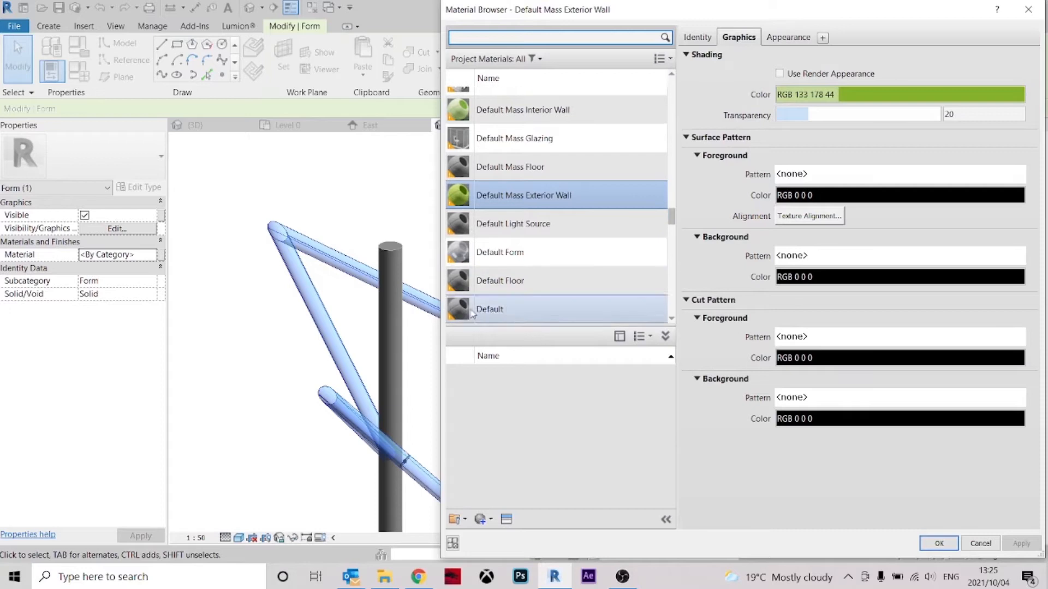
pyautogui.click(481, 519)
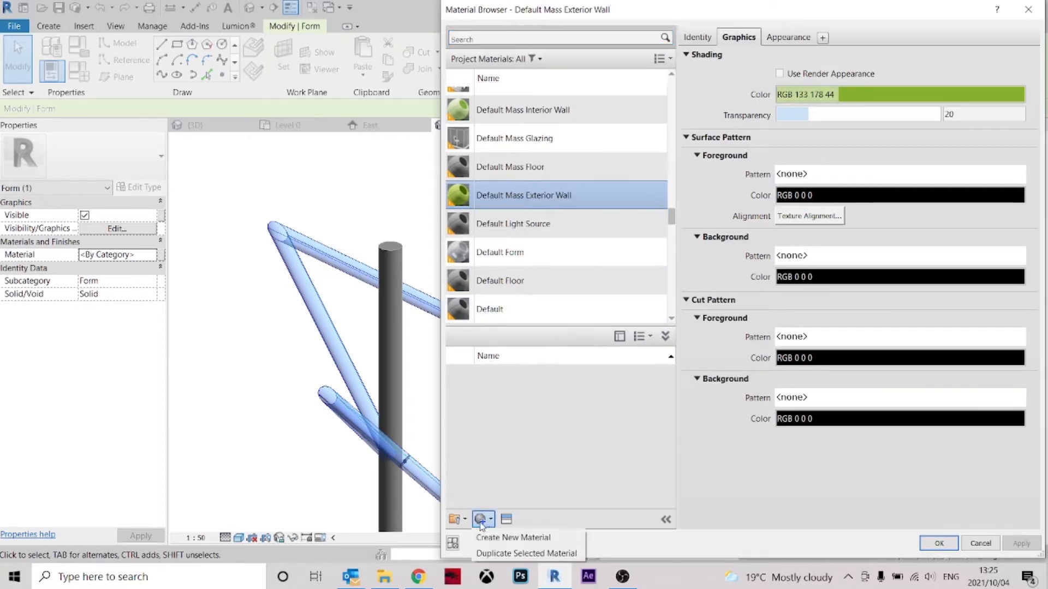
pyautogui.click(513, 538)
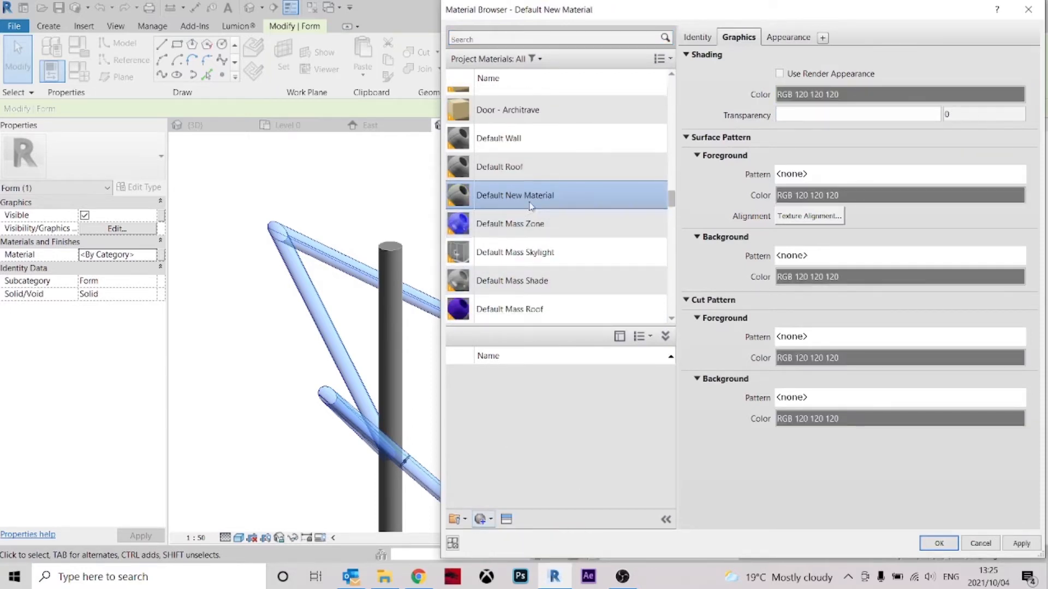
pyautogui.click(566, 233)
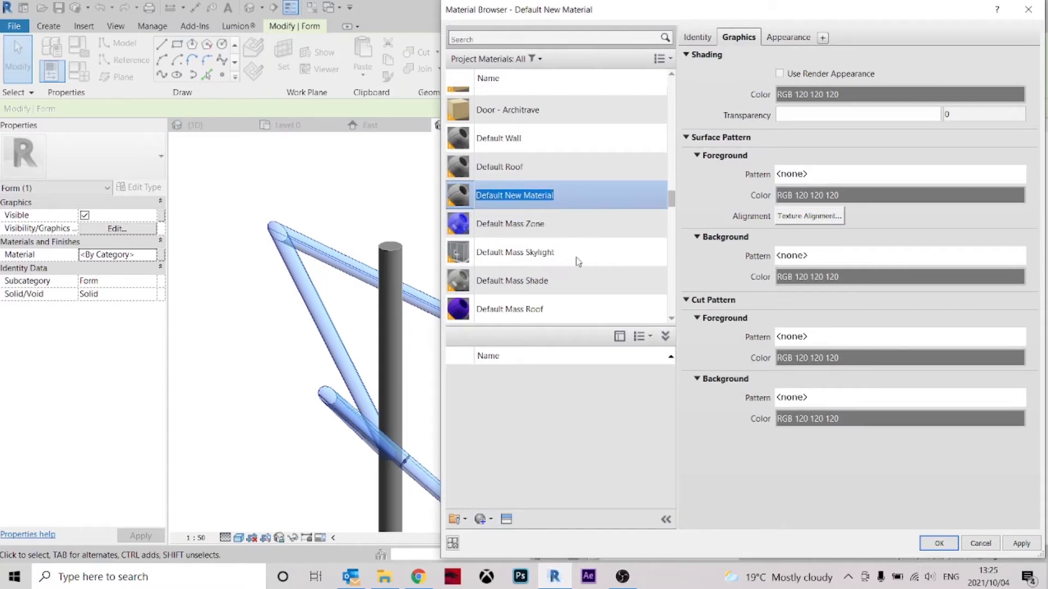
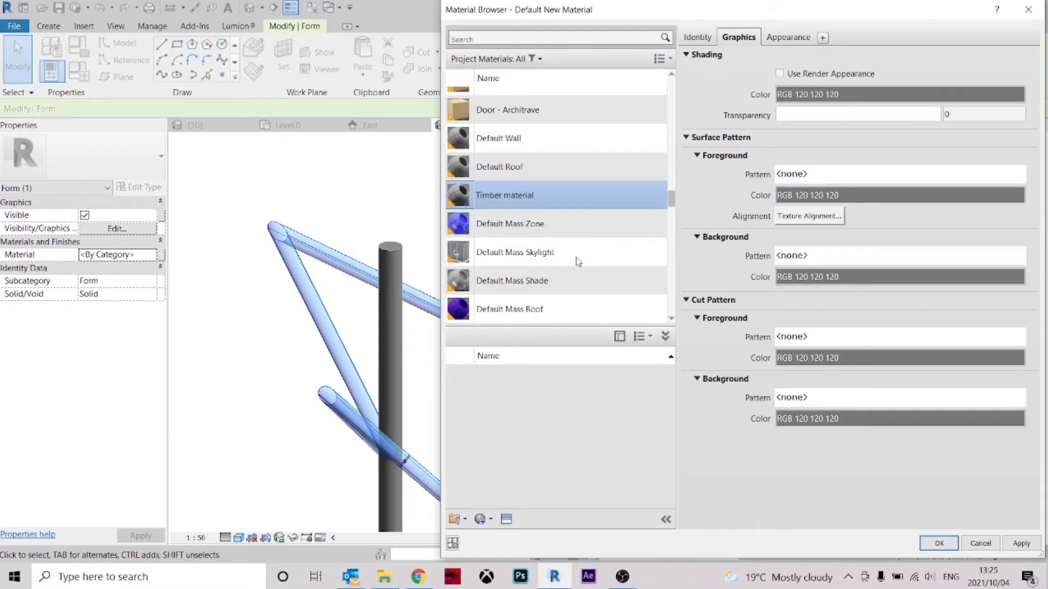
# - Set the Timber material's shading colour to RGB 192-192-192 and assign the material to the swept bracing form
pyautogui.click(859, 98)
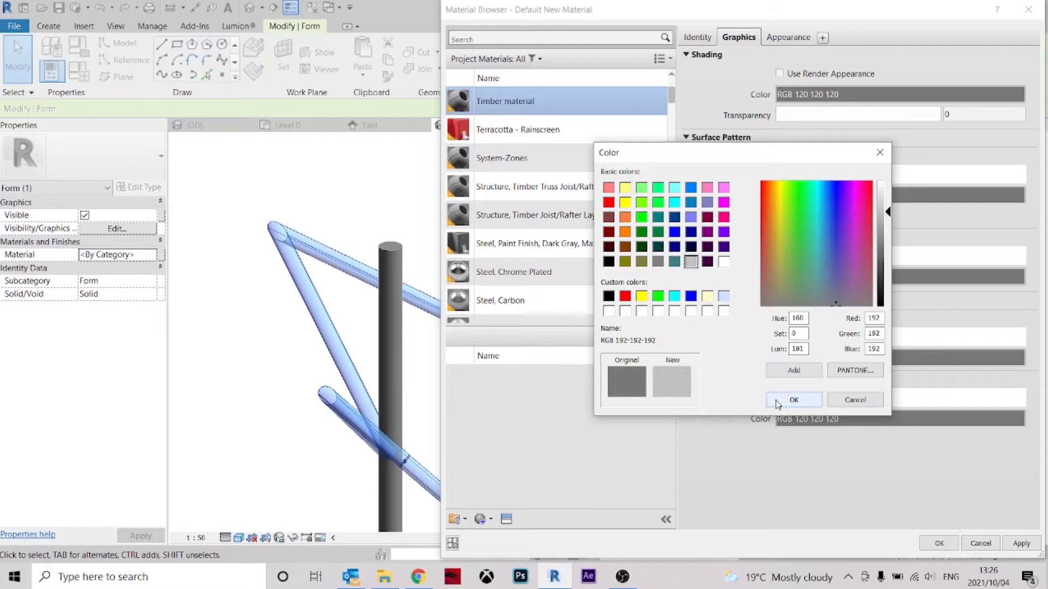
pyautogui.click(793, 401)
pyautogui.click(938, 543)
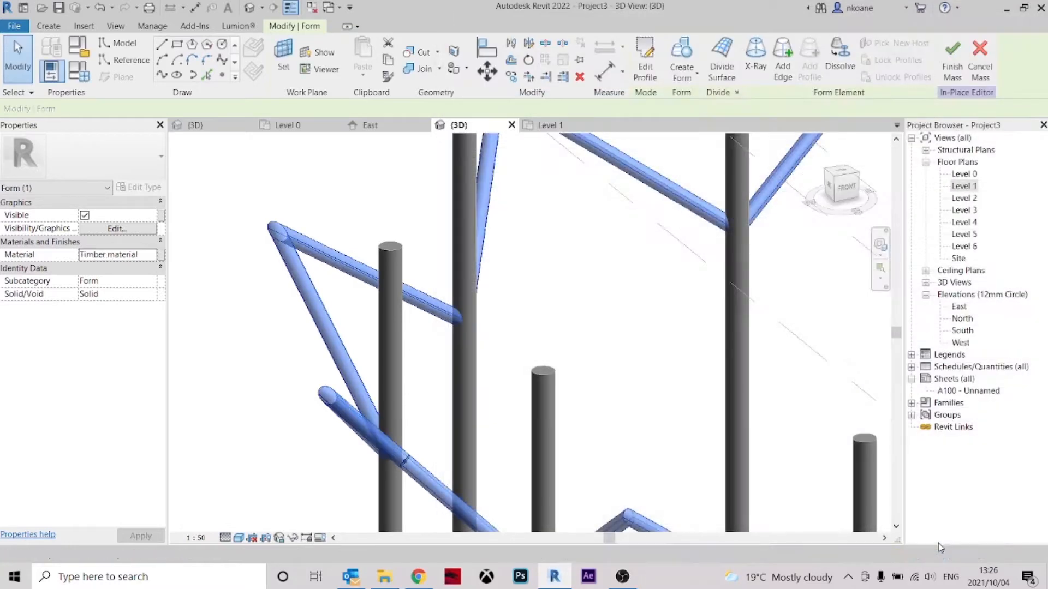
# - Clear the form selection and finish the in-place bracing mass
pyautogui.click(620, 350)
pyautogui.scroll(-5, 576, 349)
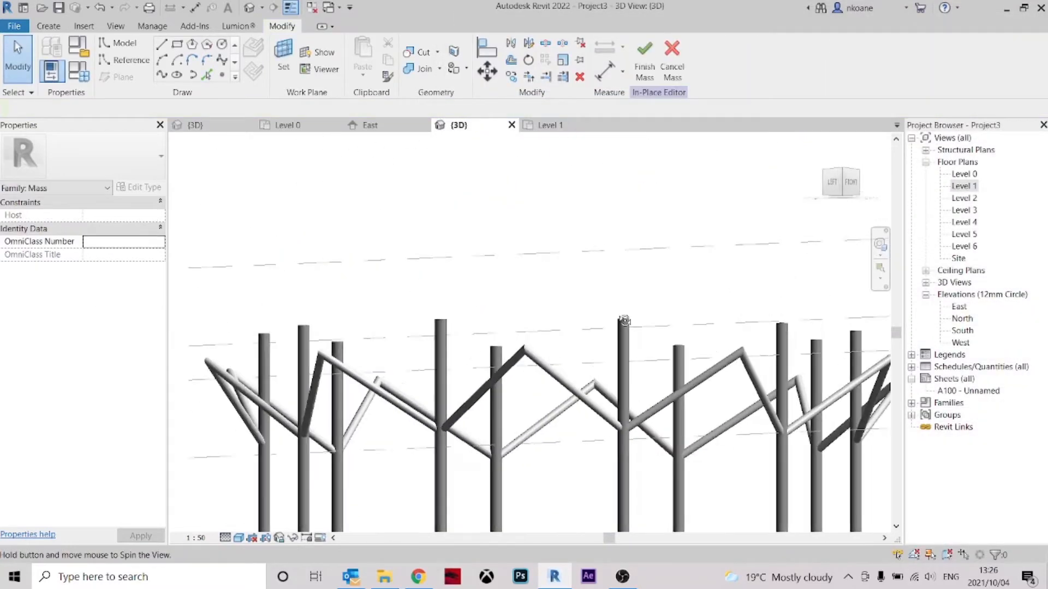
pyautogui.click(642, 71)
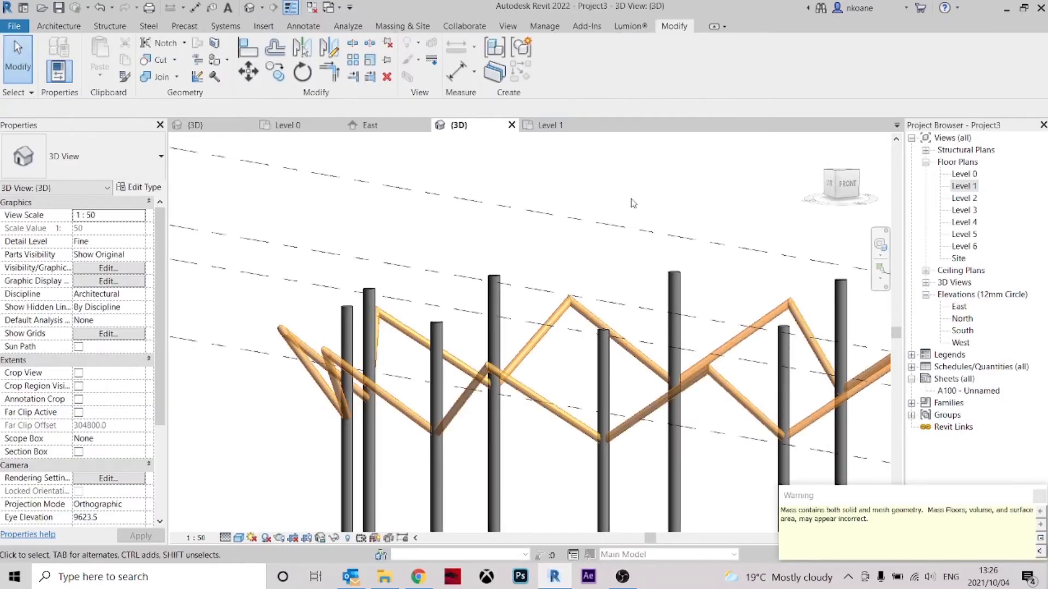
# - Examine the finished V-bracing and its joints at the columns from several angles around the structure
pyautogui.scroll(-3, 631, 164)
pyautogui.keyDown('shift'); pyautogui.moveTo(631, 164); pyautogui.dragTo(738, 472, button='middle'); pyautogui.keyUp('shift')
pyautogui.click(691, 321)
pyautogui.keyDown('shift'); pyautogui.moveTo(611, 407); pyautogui.dragTo(594, 342, button='middle'); pyautogui.keyUp('shift')
pyautogui.click(677, 339)
pyautogui.keyDown('shift'); pyautogui.moveTo(720, 331); pyautogui.dragTo(606, 310, button='middle'); pyautogui.keyUp('shift')
pyautogui.scroll(3, 586, 393)
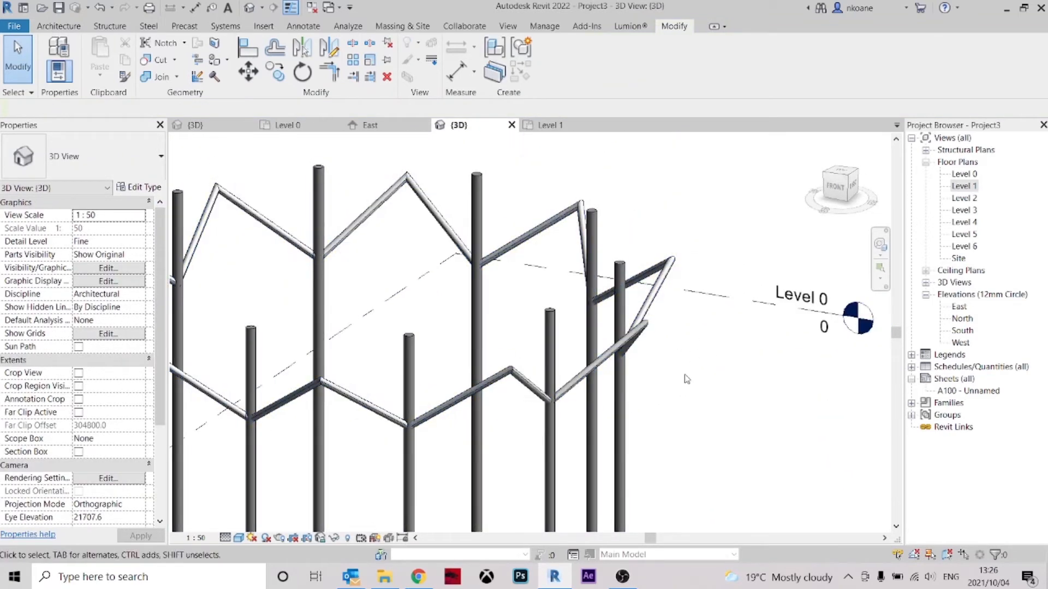
pyautogui.scroll(4, 685, 374)
pyautogui.scroll(5, 511, 382)
pyautogui.scroll(-11, 501, 426)
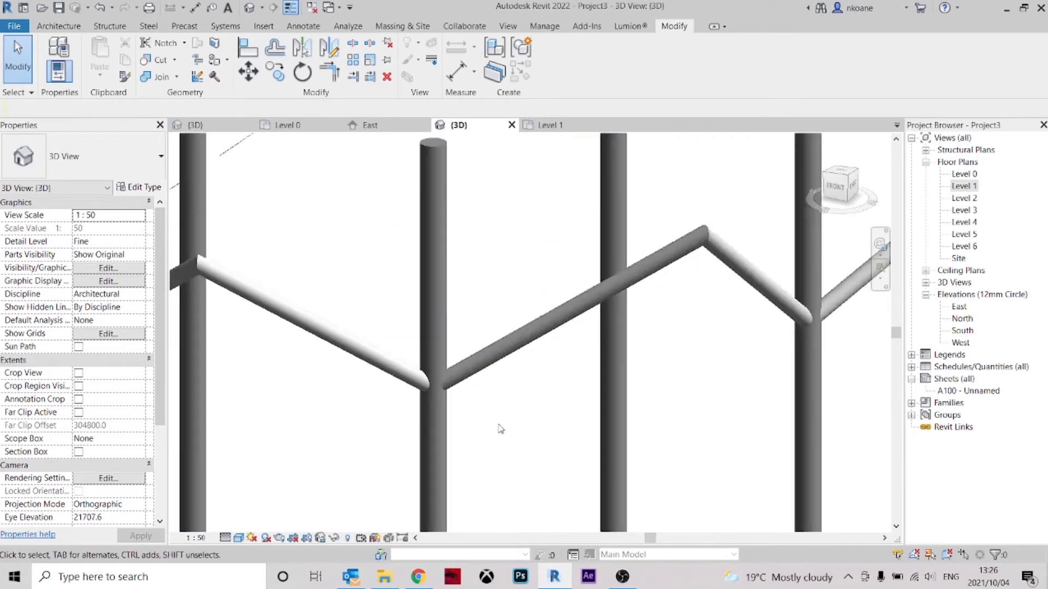
pyautogui.moveTo(521, 430); pyautogui.dragTo(614, 384, button='middle')
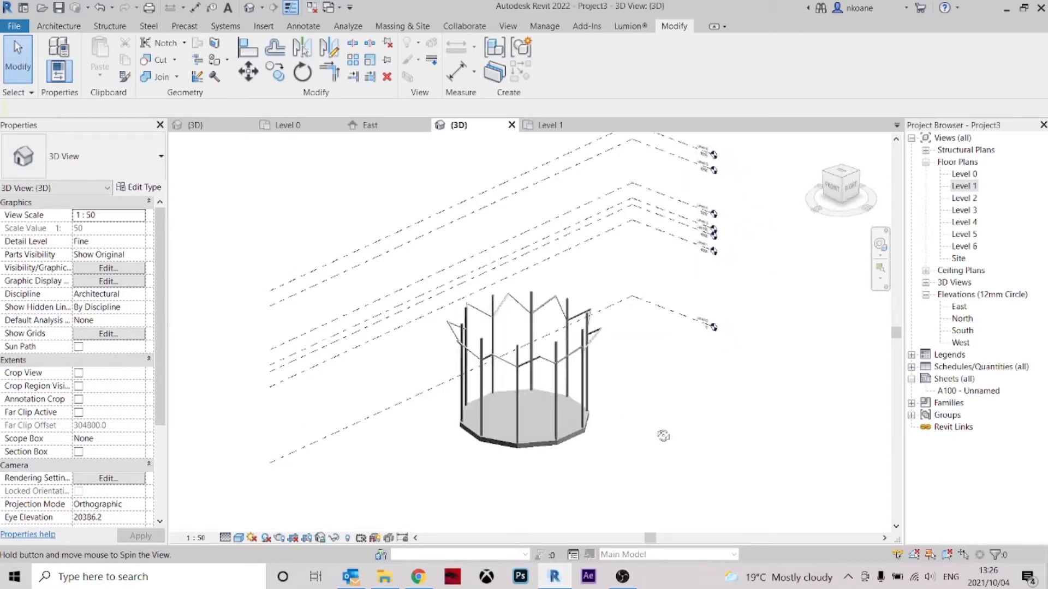
pyautogui.scroll(3, 595, 293)
pyautogui.keyDown('shift'); pyautogui.moveTo(598, 278); pyautogui.dragTo(418, 311, button='middle'); pyautogui.keyUp('shift')
pyautogui.click(461, 353)
pyautogui.keyDown('shift'); pyautogui.moveTo(656, 169); pyautogui.dragTo(797, 267, button='middle'); pyautogui.keyUp('shift')
pyautogui.click(853, 309)
pyautogui.keyDown('shift'); pyautogui.moveTo(831, 320); pyautogui.dragTo(714, 324, button='middle'); pyautogui.keyUp('shift')
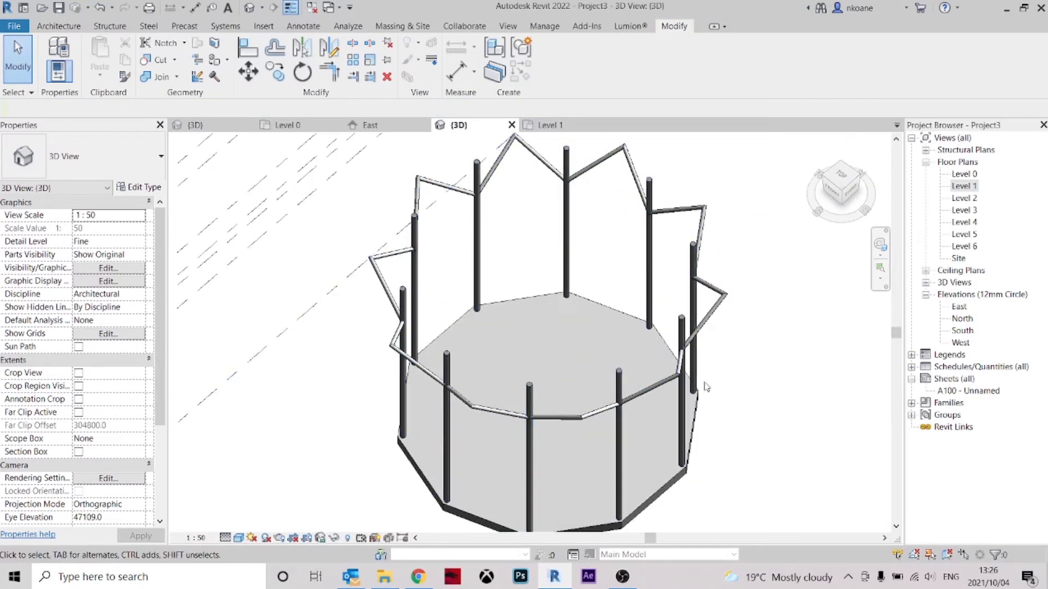
# - From the right side, compare Levels 1 to 4 with the column tops and the bracing, checking Levels 3 and 2
pyautogui.click(853, 191)
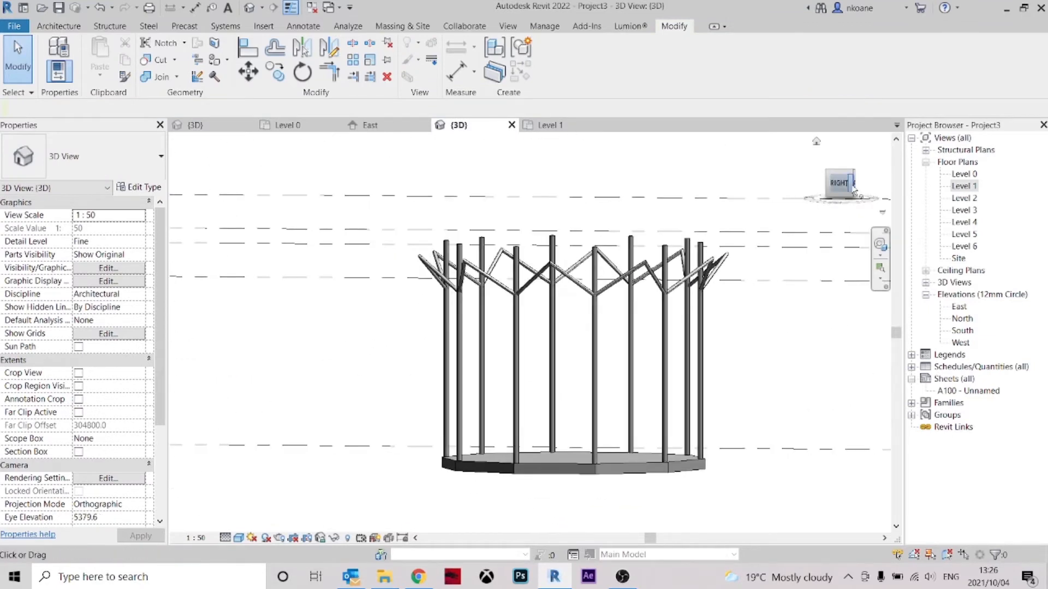
pyautogui.scroll(5, 532, 349)
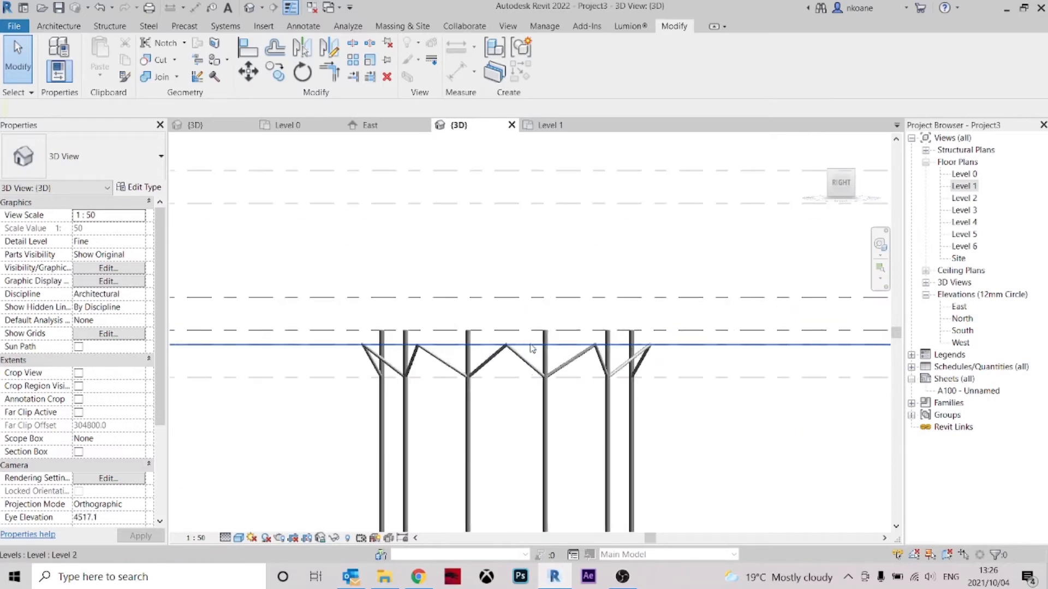
pyautogui.scroll(-3, 532, 348)
pyautogui.click(651, 339)
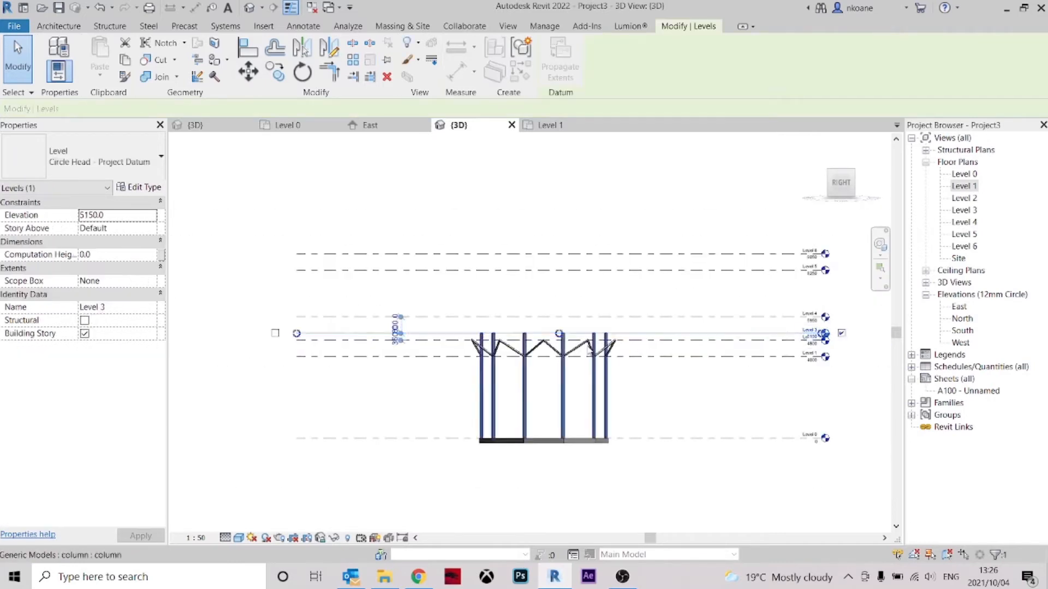
pyautogui.scroll(3, 651, 338)
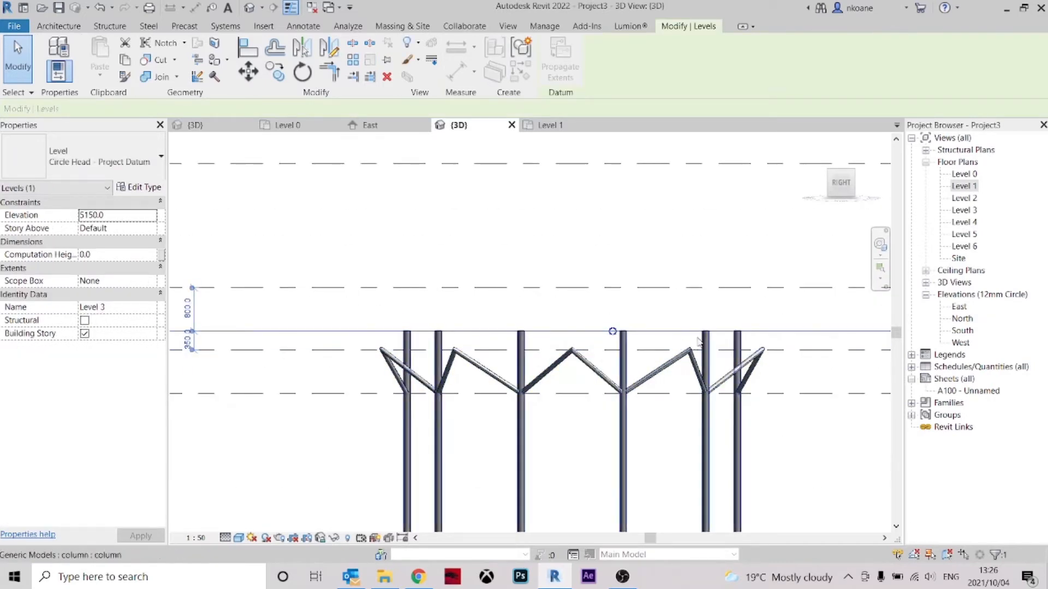
pyautogui.scroll(4, 555, 338)
pyautogui.scroll(-5, 555, 339)
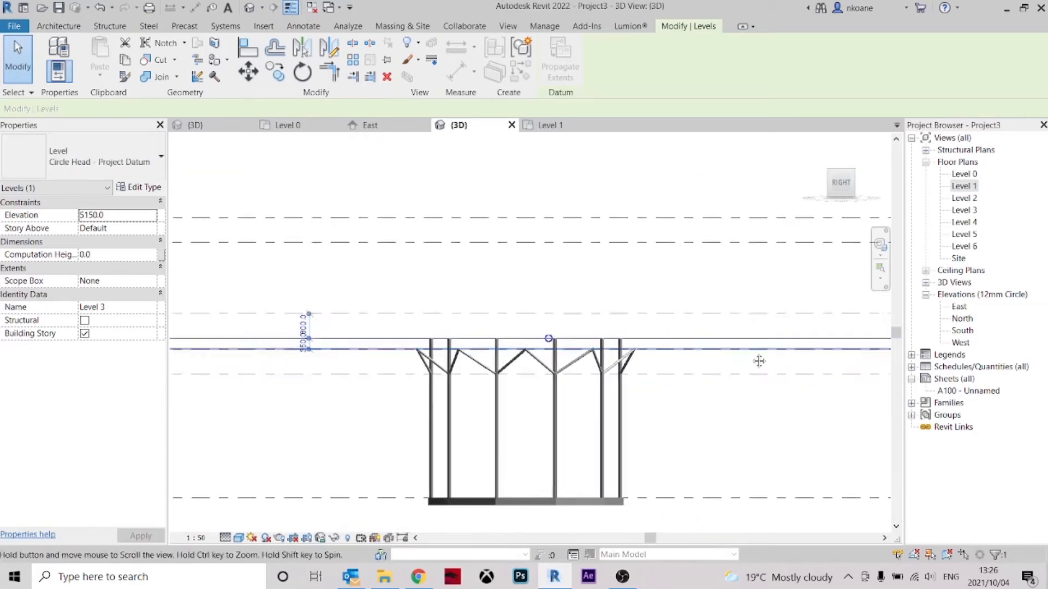
pyautogui.scroll(5, 704, 297)
pyautogui.click(682, 279)
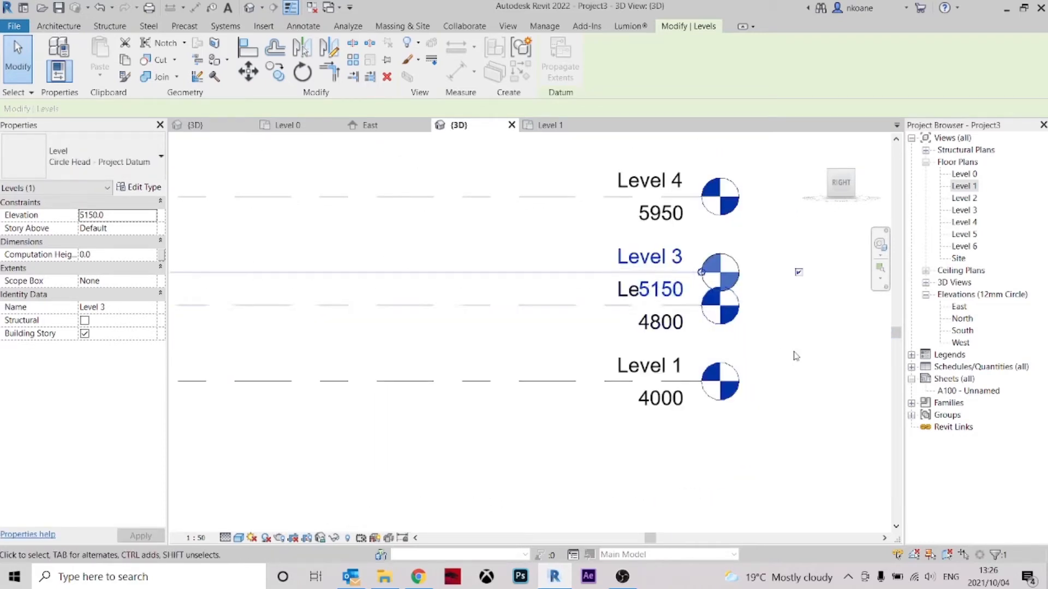
pyautogui.scroll(-3, 801, 349)
pyautogui.click(819, 363)
pyautogui.click(719, 347)
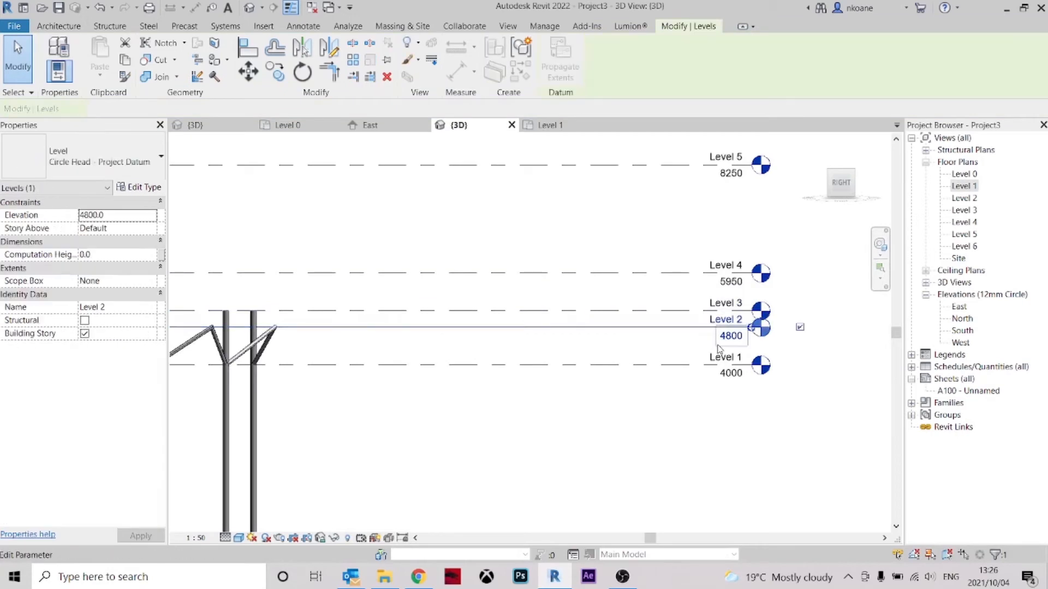
pyautogui.click(776, 295)
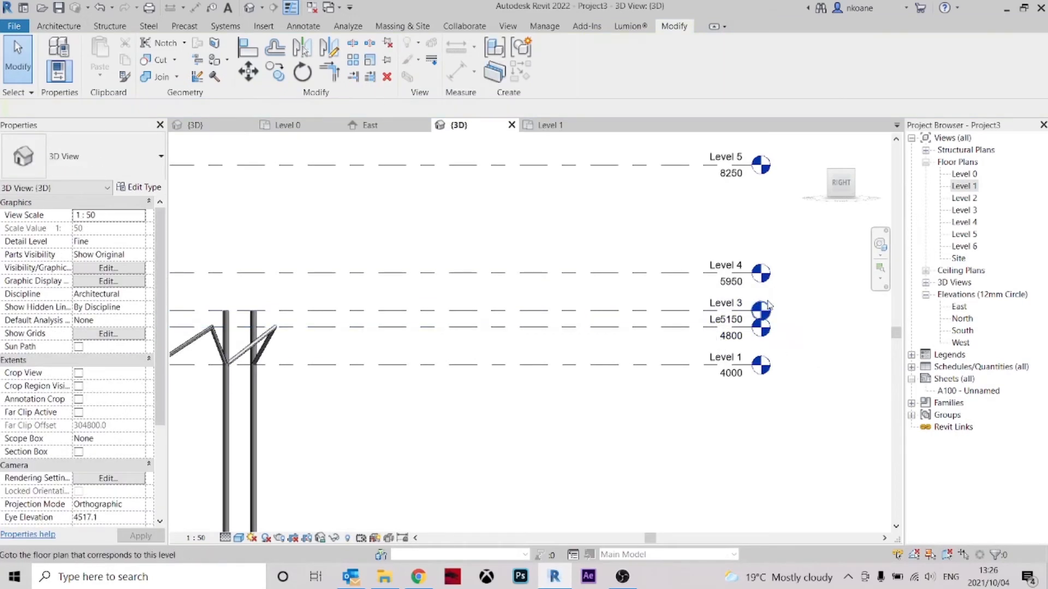
# - Open the Level 3 floor plan and set its underlay base level to Level 1
pyautogui.doubleClick(765, 311)
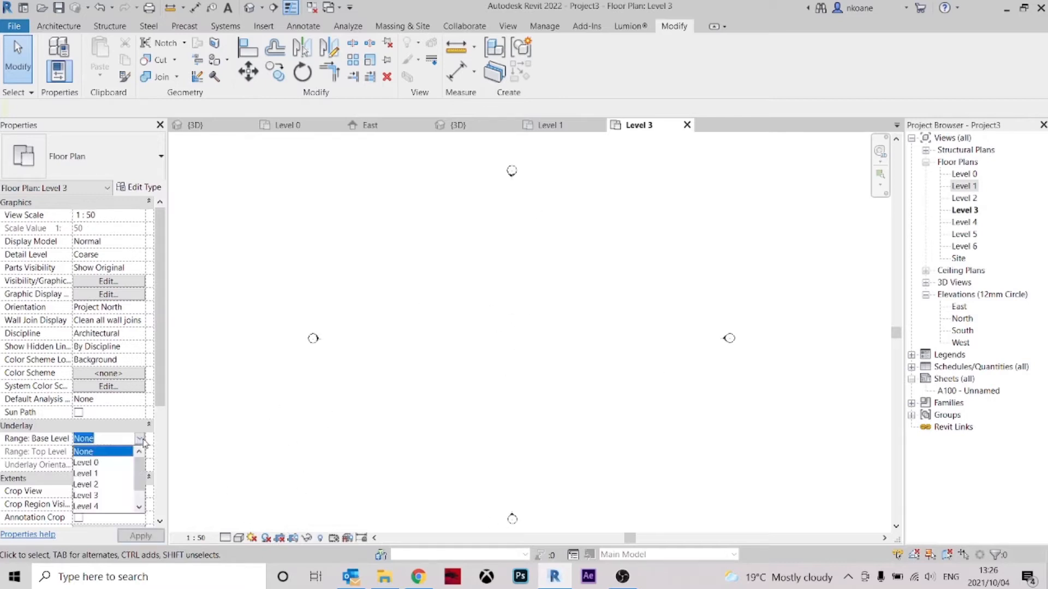
pyautogui.click(98, 474)
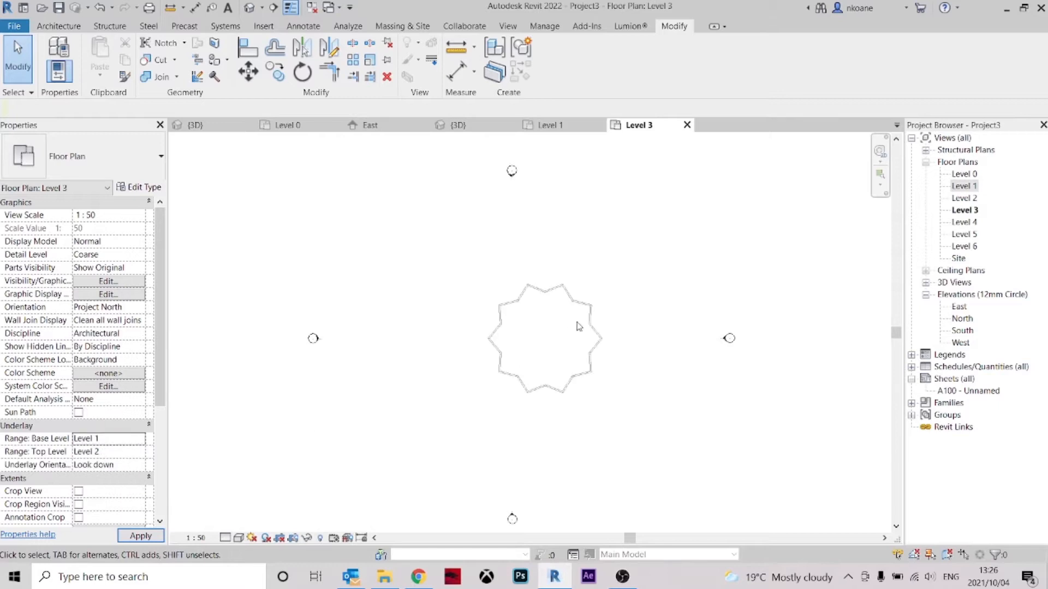
pyautogui.scroll(6, 547, 321)
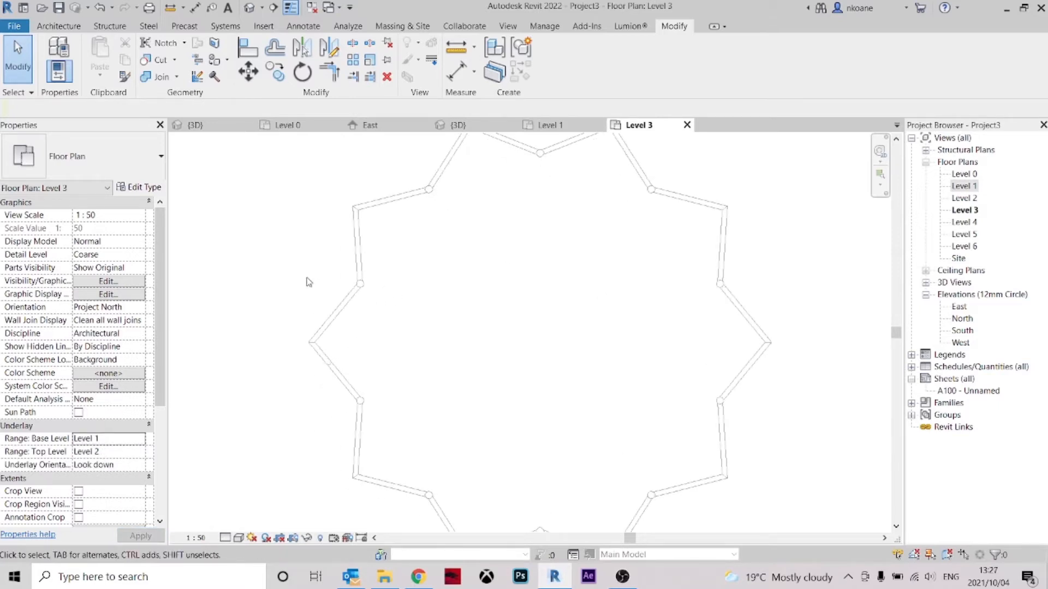
# - Start an in-place model in the Generic Models category and confirm its name
pyautogui.click(59, 26)
pyautogui.click(158, 74)
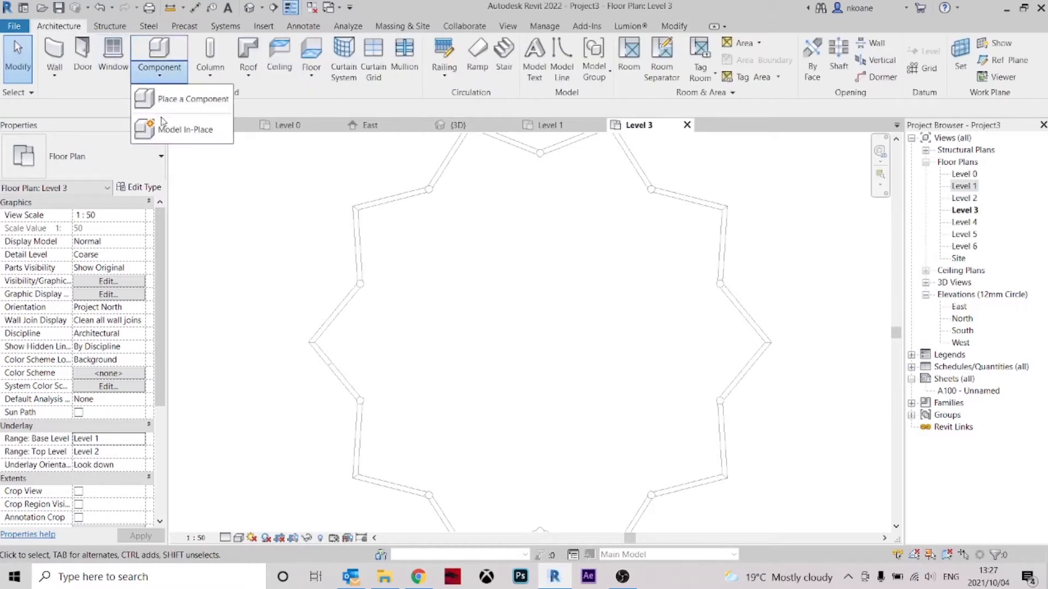
pyautogui.click(167, 131)
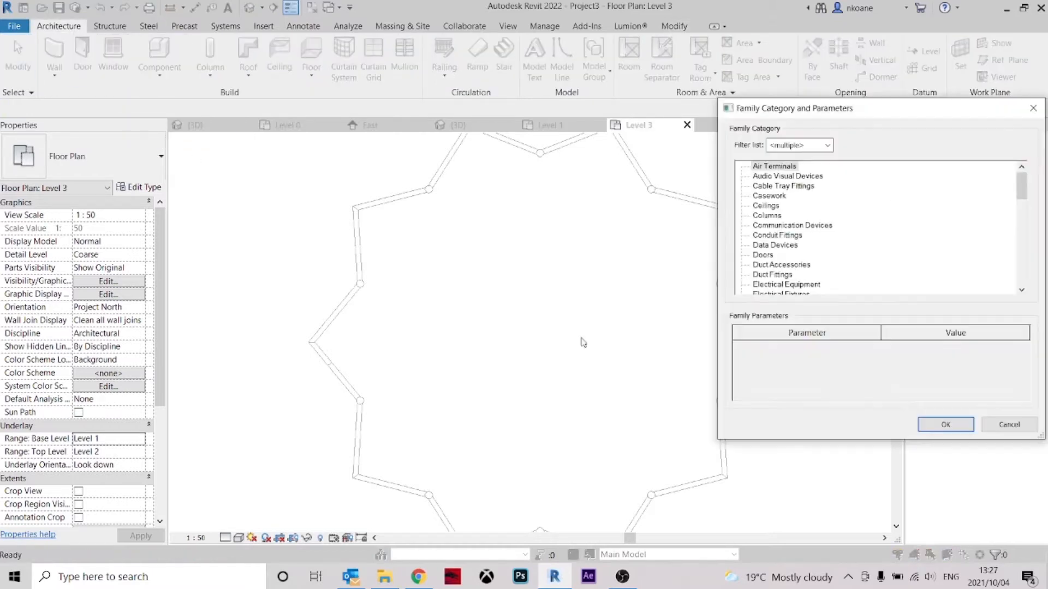
pyautogui.scroll(-4, 786, 273)
pyautogui.click(785, 274)
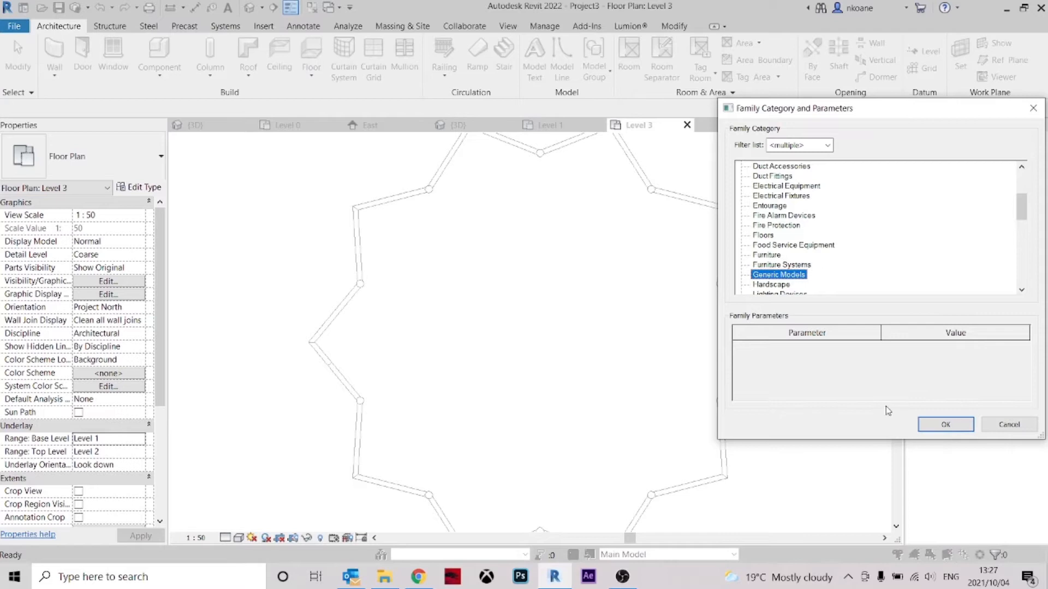
pyautogui.click(943, 425)
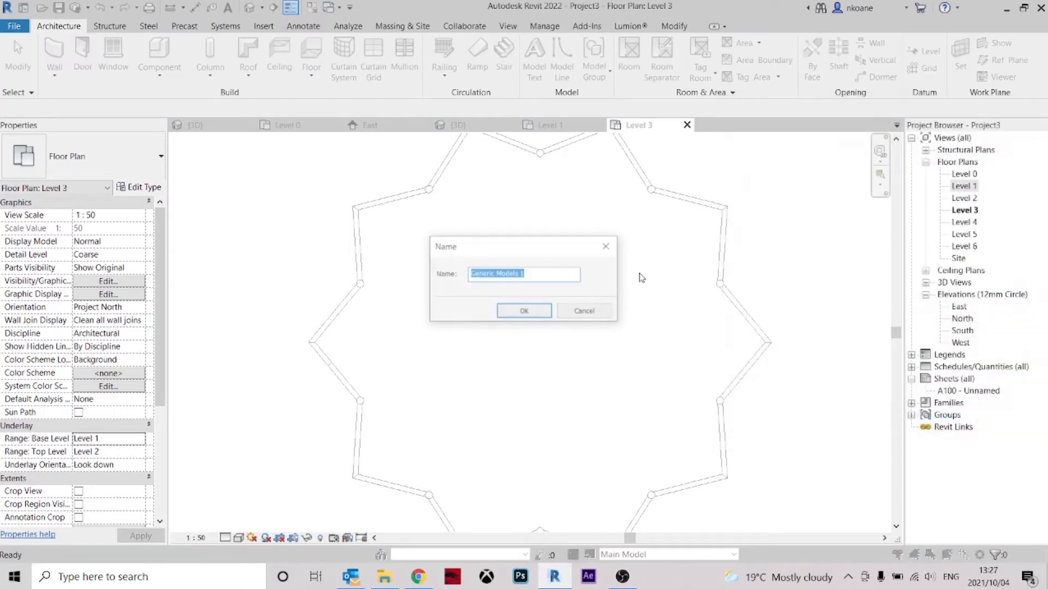
pyautogui.click(522, 311)
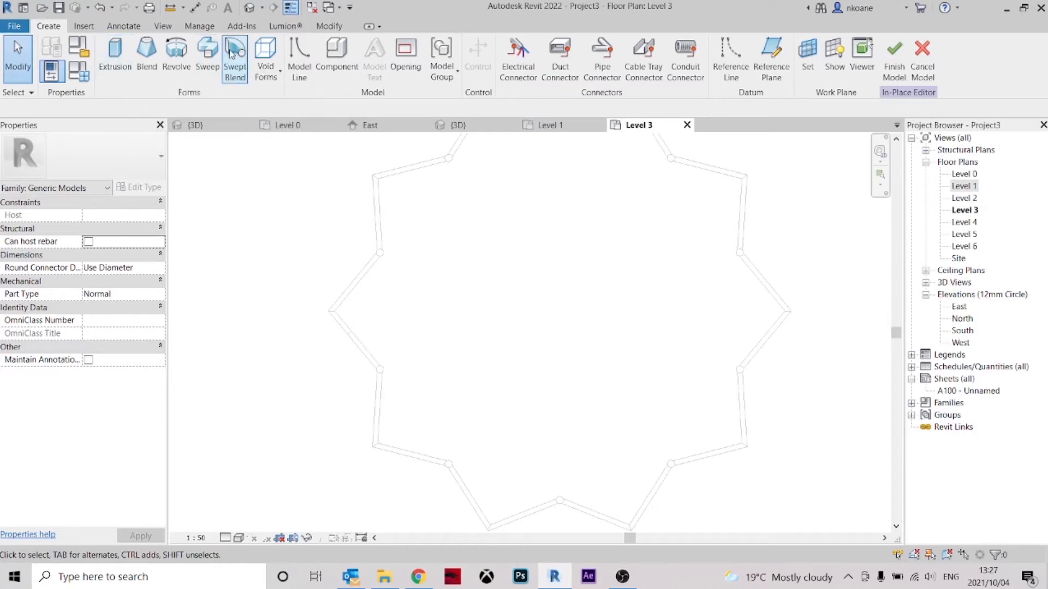
# - Start a sweep with a sketched path and draw a vertical reference line between the northernmost and southernmost columns
pyautogui.click(208, 59)
pyautogui.click(632, 52)
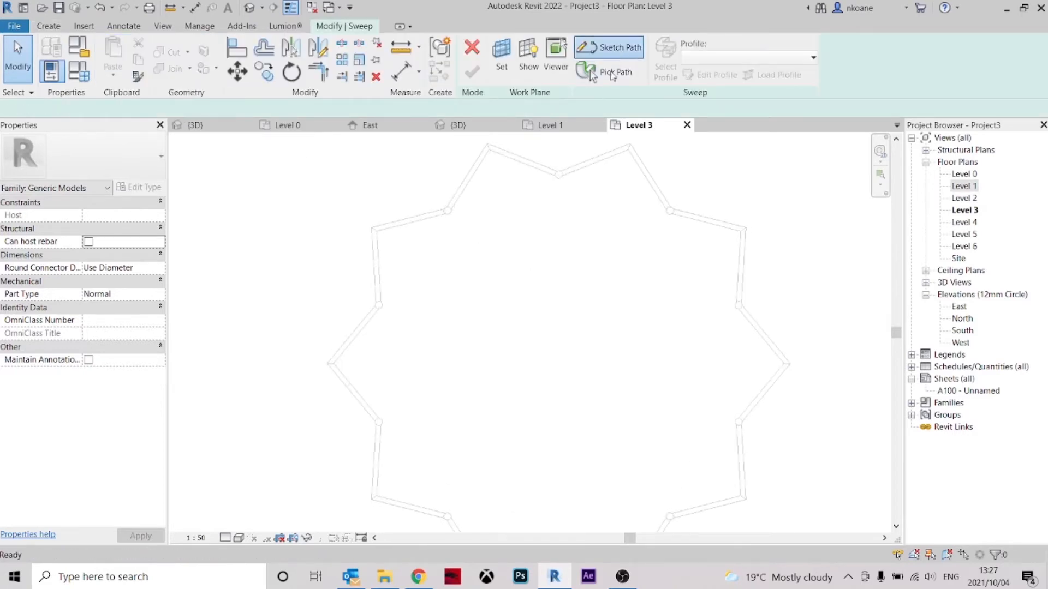
pyautogui.scroll(4, 572, 176)
pyautogui.click(528, 163)
pyautogui.scroll(-5, 545, 218)
pyautogui.moveTo(548, 398); pyautogui.dragTo(545, 261, button='middle')
pyautogui.scroll(3, 546, 391)
pyautogui.click(531, 411)
pyautogui.scroll(-4, 655, 437)
pyautogui.moveTo(655, 393); pyautogui.dragTo(604, 404, button='middle')
pyautogui.press('Escape')
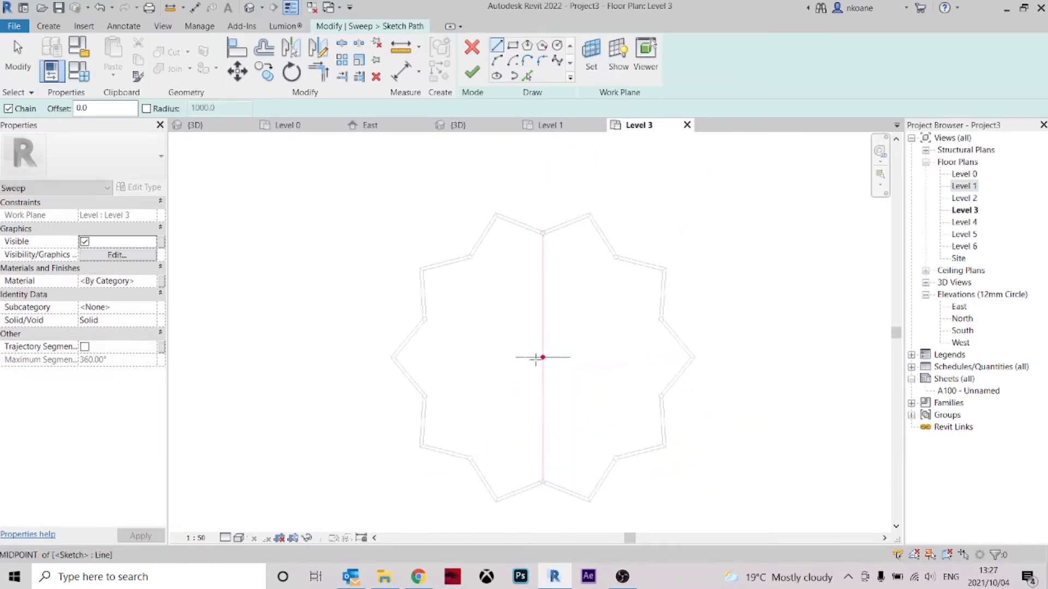
pyautogui.click(557, 45)
pyautogui.scroll(2, 542, 360)
pyautogui.click(542, 357)
pyautogui.scroll(5, 480, 349)
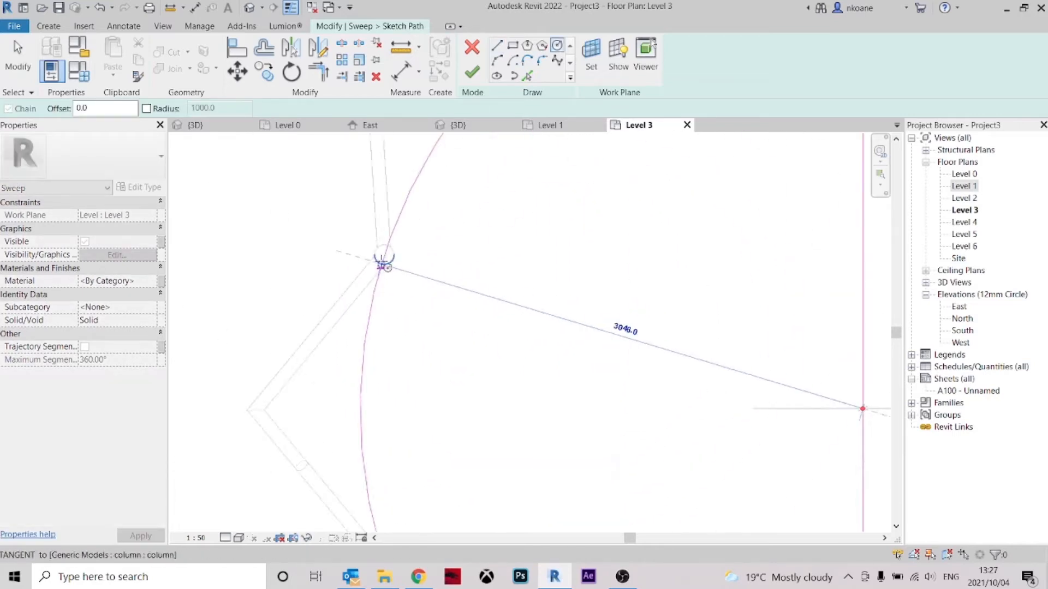
pyautogui.moveTo(386, 257); pyautogui.dragTo(404, 289, button='middle')
pyautogui.press('Escape')
# - Trace the outline of the upper-west column into the path sketch with Pick Lines to obtain its centre
pyautogui.scroll(2, 502, 309)
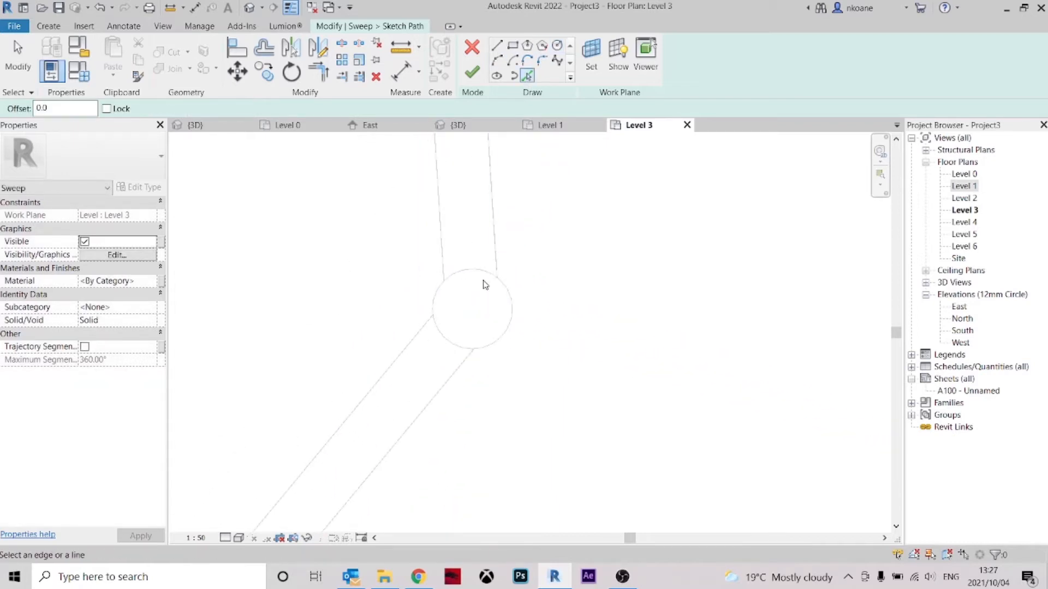
pyautogui.press('Escape')
pyautogui.press('Escape')
pyautogui.click(489, 346)
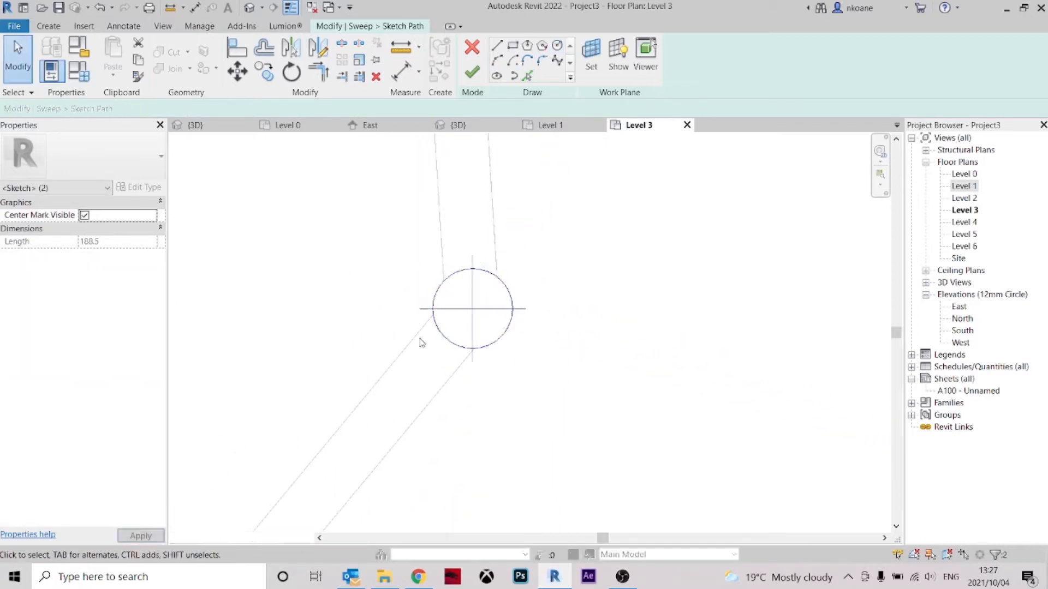
pyautogui.click(575, 409)
pyautogui.scroll(-5, 458, 298)
# - Draw the circular sweep path from the vertical line's midpoint out to the centre of the traced upper-west column
pyautogui.click(556, 45)
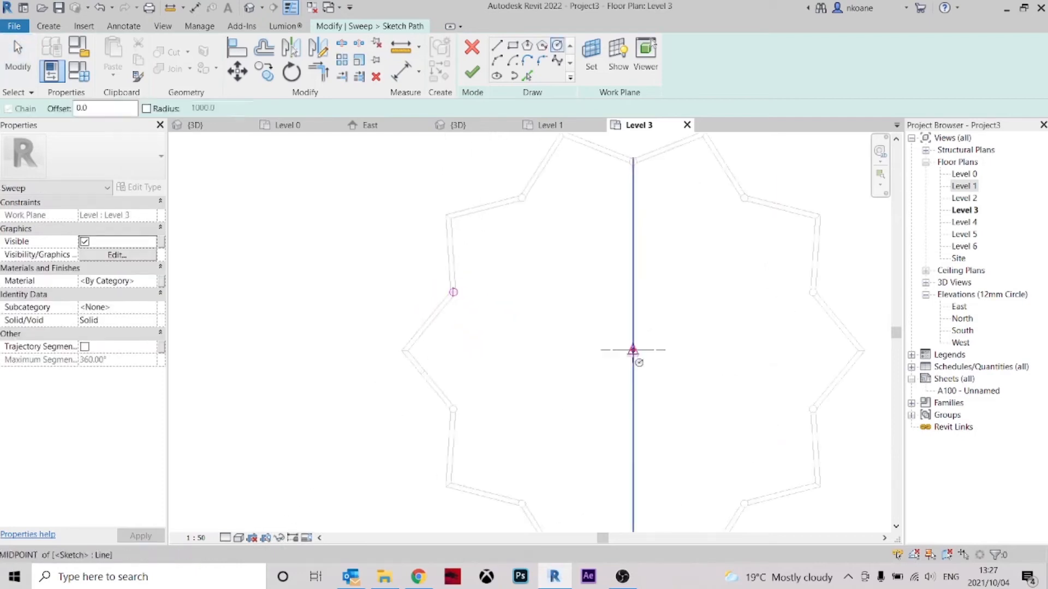
pyautogui.click(632, 349)
pyautogui.click(453, 293)
pyautogui.scroll(5, 416, 293)
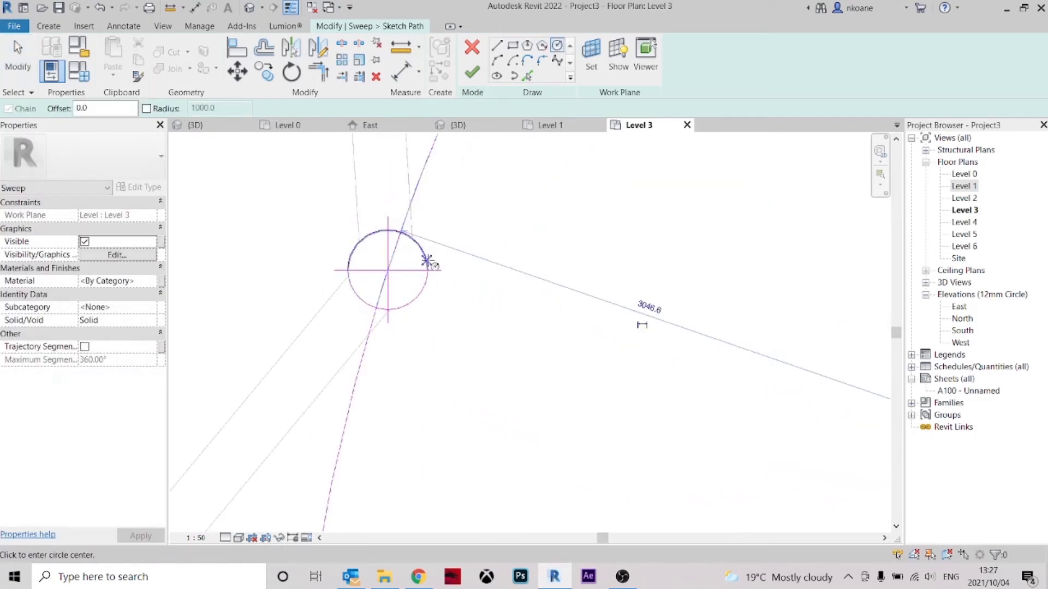
pyautogui.press('Escape')
pyautogui.press('Escape')
# - Delete the traced column arcs and the vertical reference line from the sweep path sketch
pyautogui.click(424, 291)
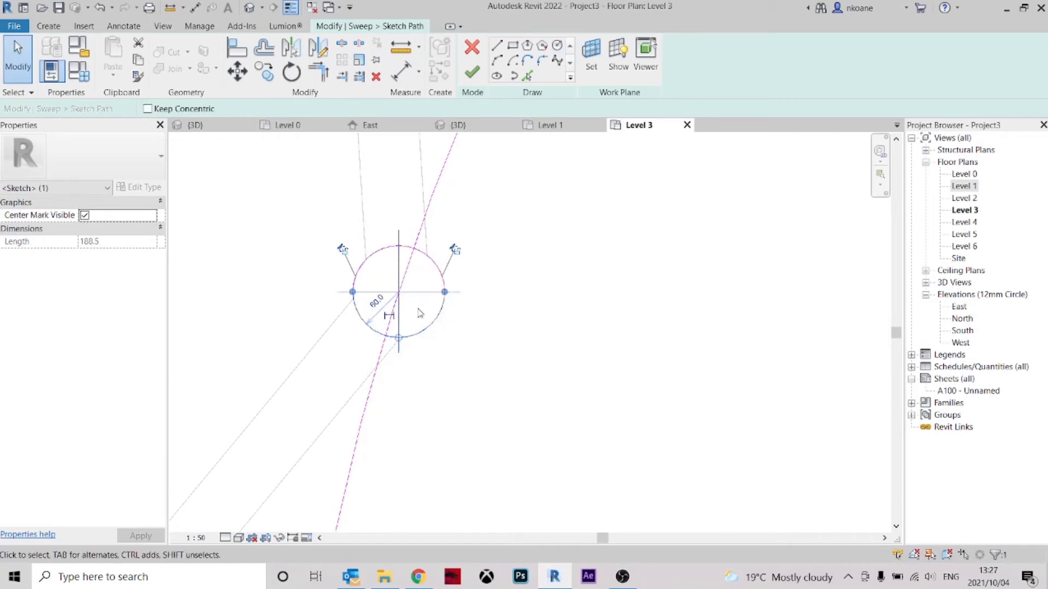
pyautogui.click(433, 281)
pyautogui.press('z')
pyautogui.press('f')
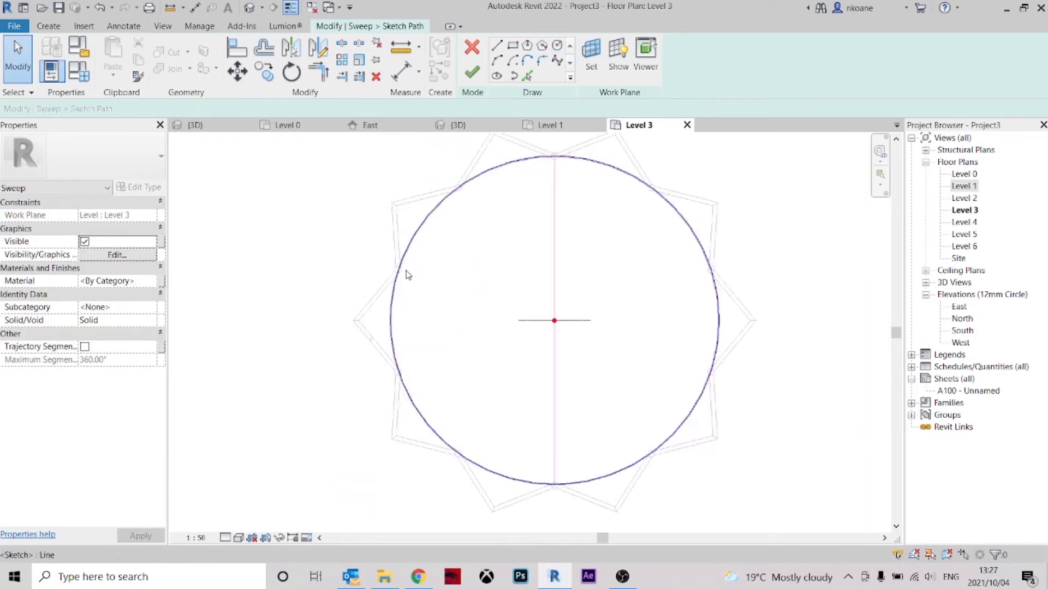
pyautogui.click(555, 296)
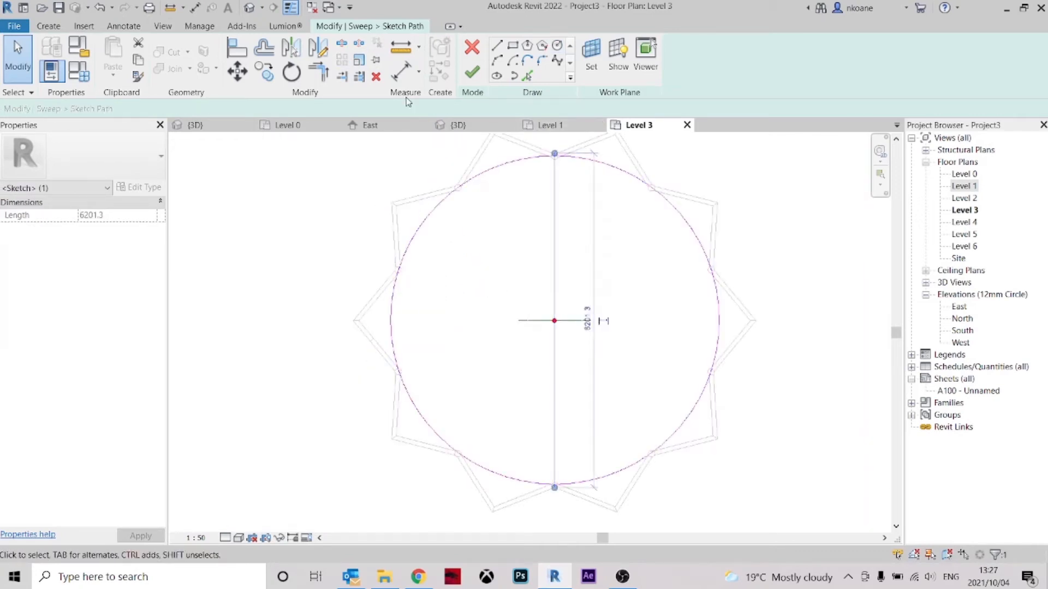
pyautogui.click(376, 76)
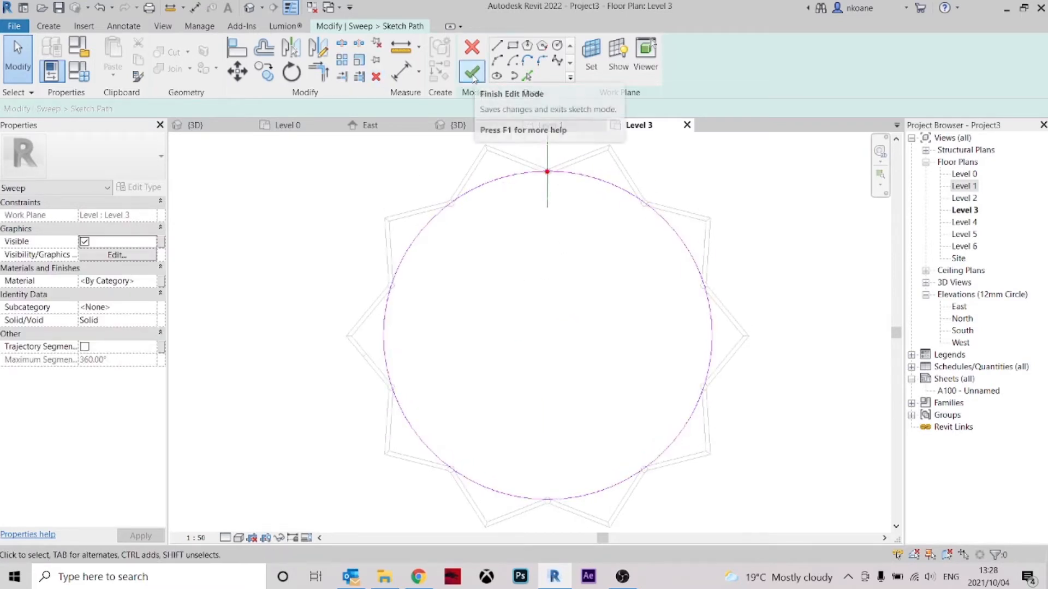
# - Finish the circular sweep path and open the East elevation for sketching the sweep's profile
pyautogui.click(472, 72)
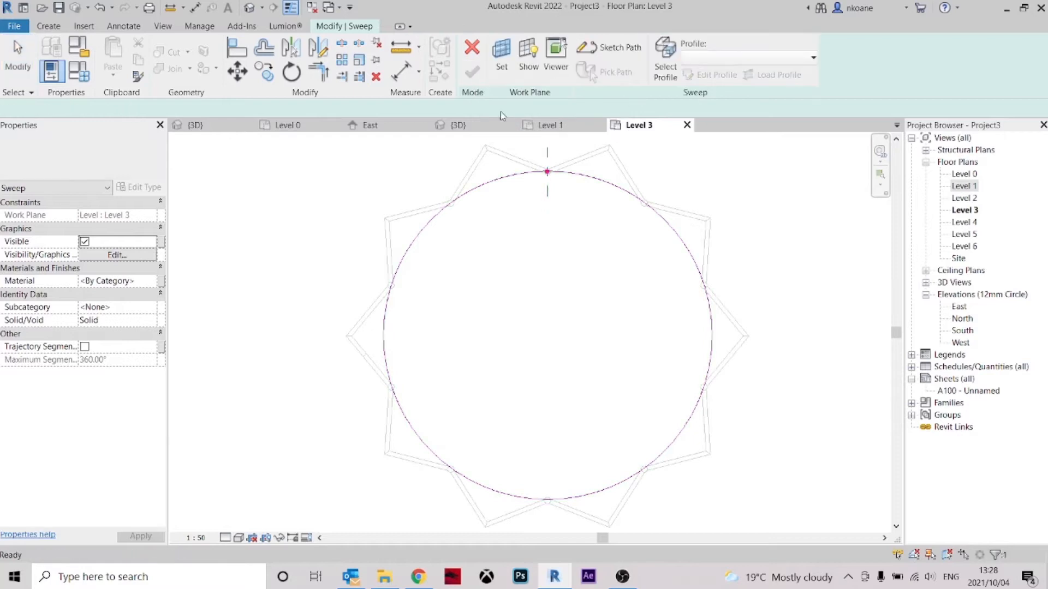
pyautogui.click(715, 76)
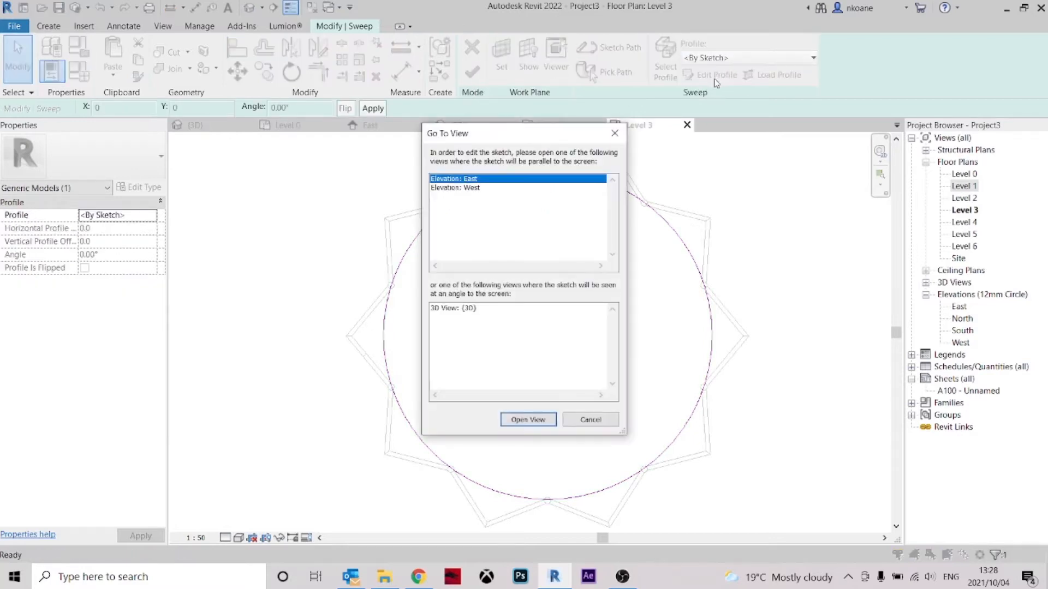
pyautogui.click(527, 419)
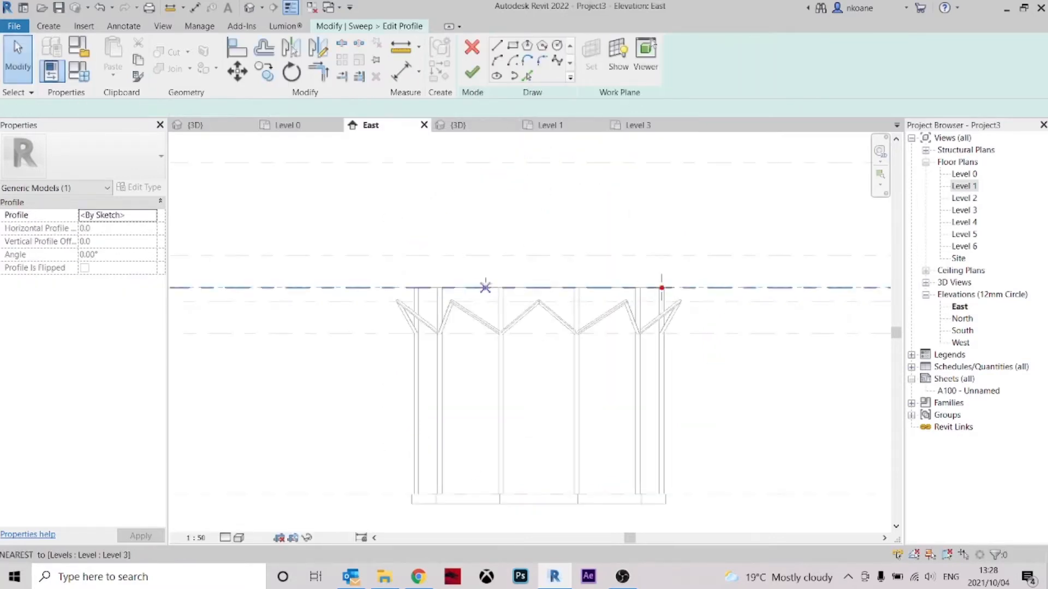
pyautogui.scroll(4, 682, 287)
pyautogui.scroll(3, 604, 295)
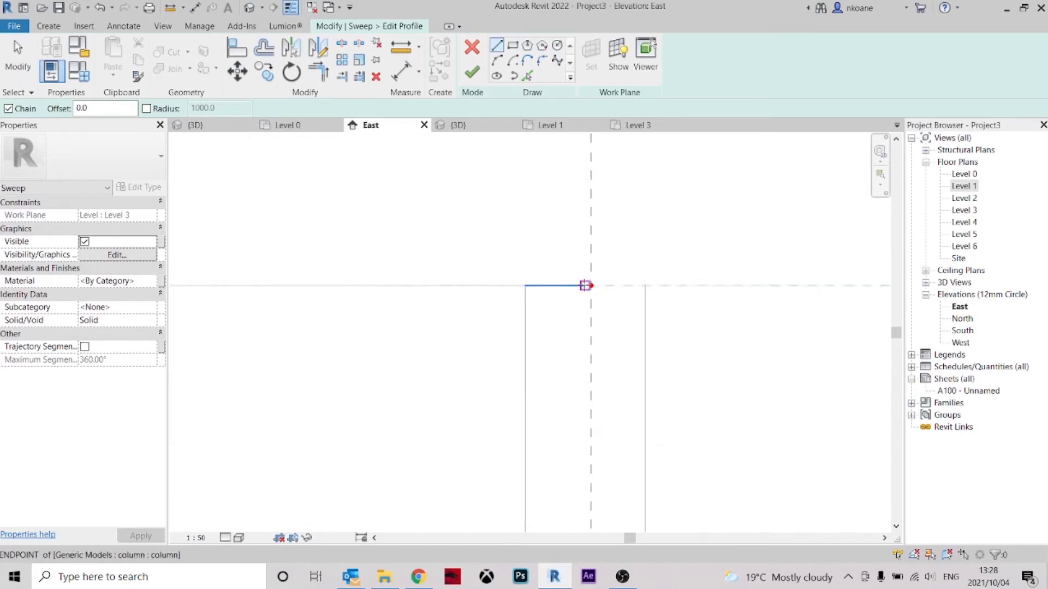
pyautogui.click(558, 46)
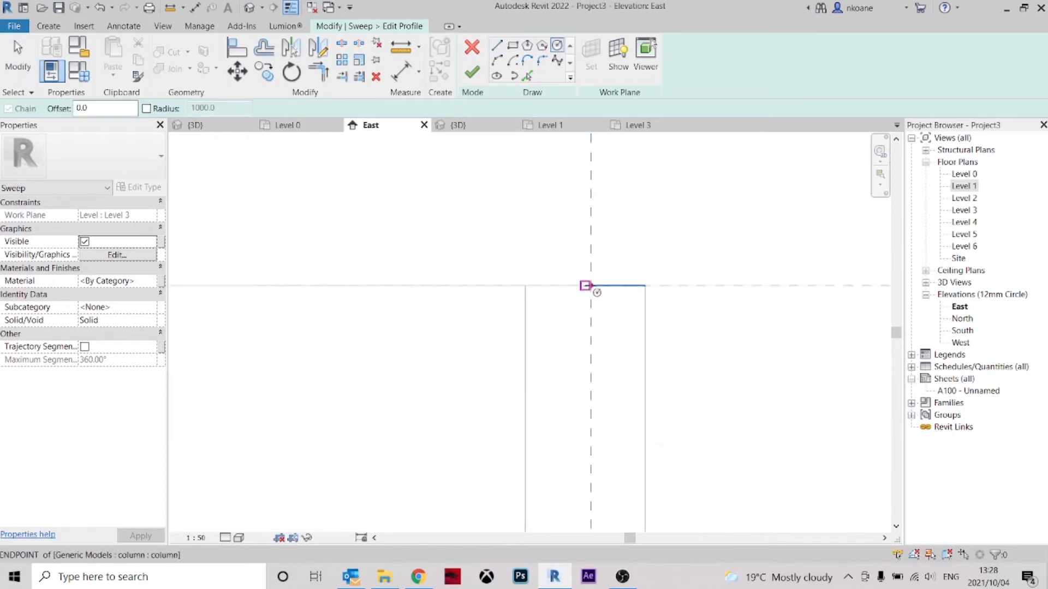
pyautogui.click(591, 285)
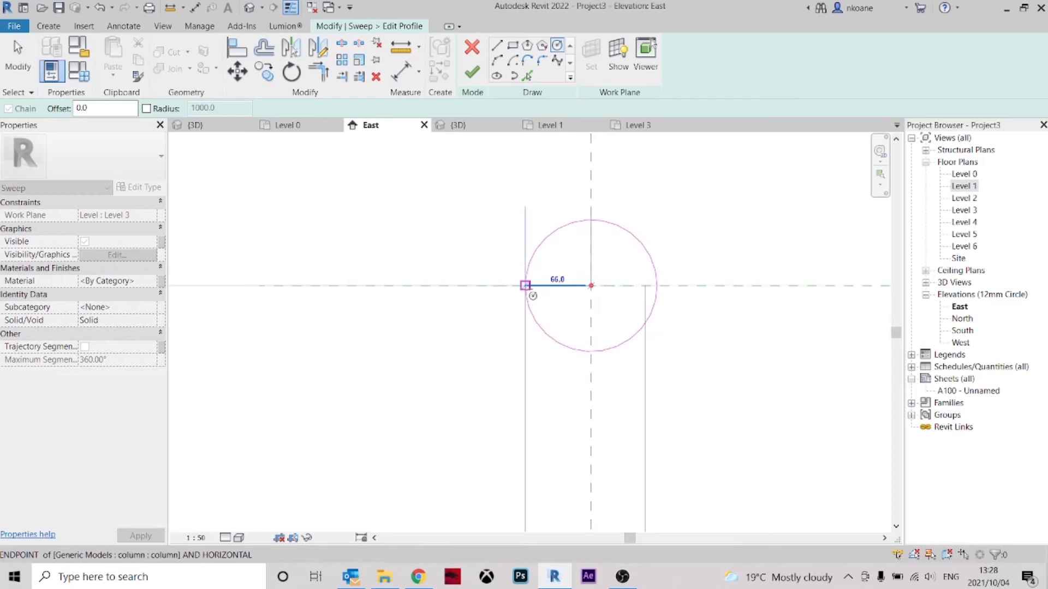
pyautogui.scroll(2, 532, 296)
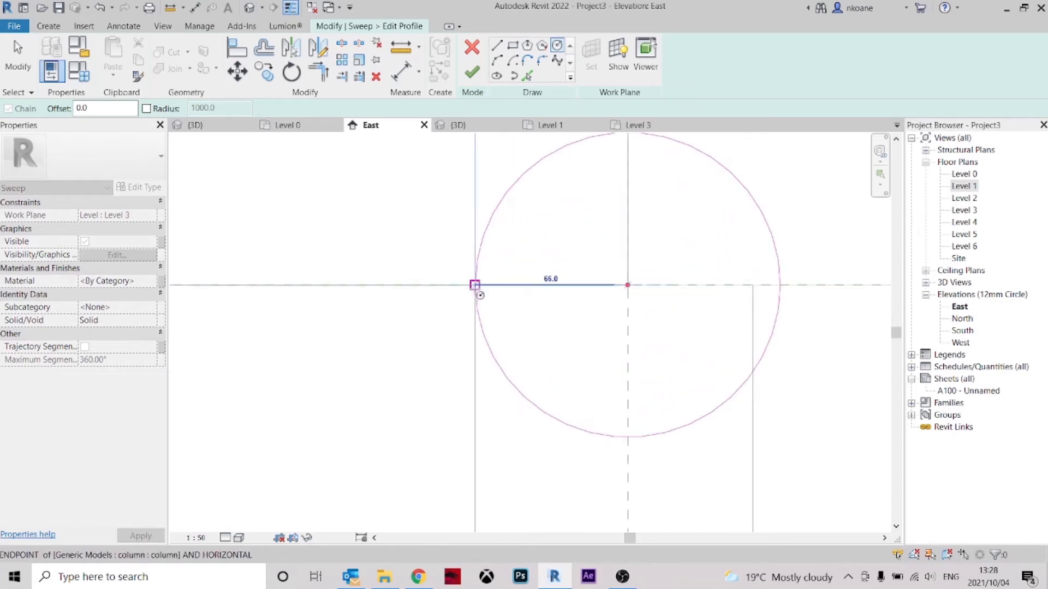
pyautogui.press('Escape')
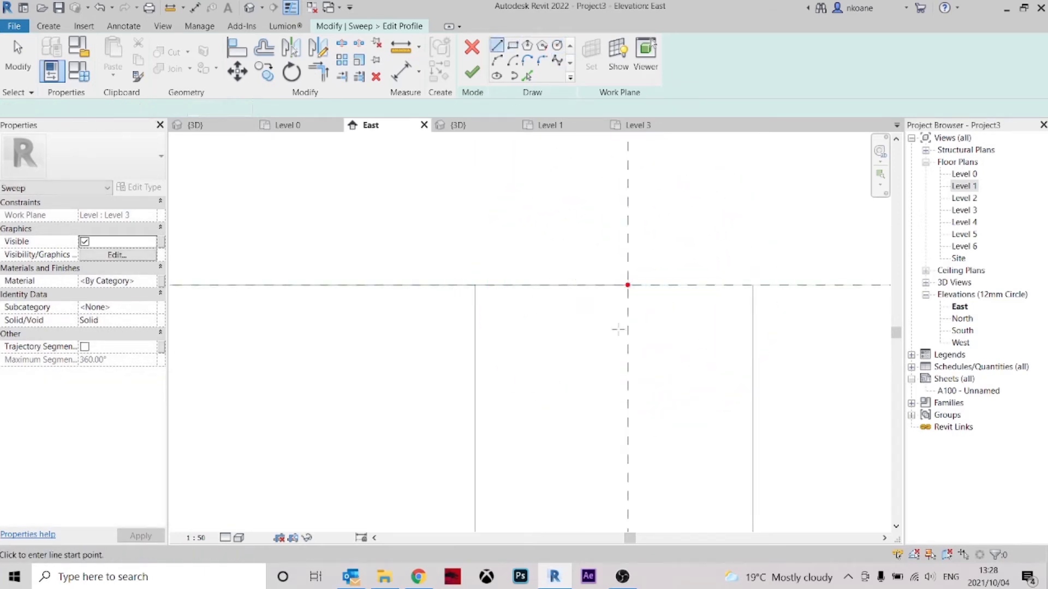
# - Draw a horizontal helper line across the full width of the column top at Level 3 in the profile sketch
pyautogui.click(752, 285)
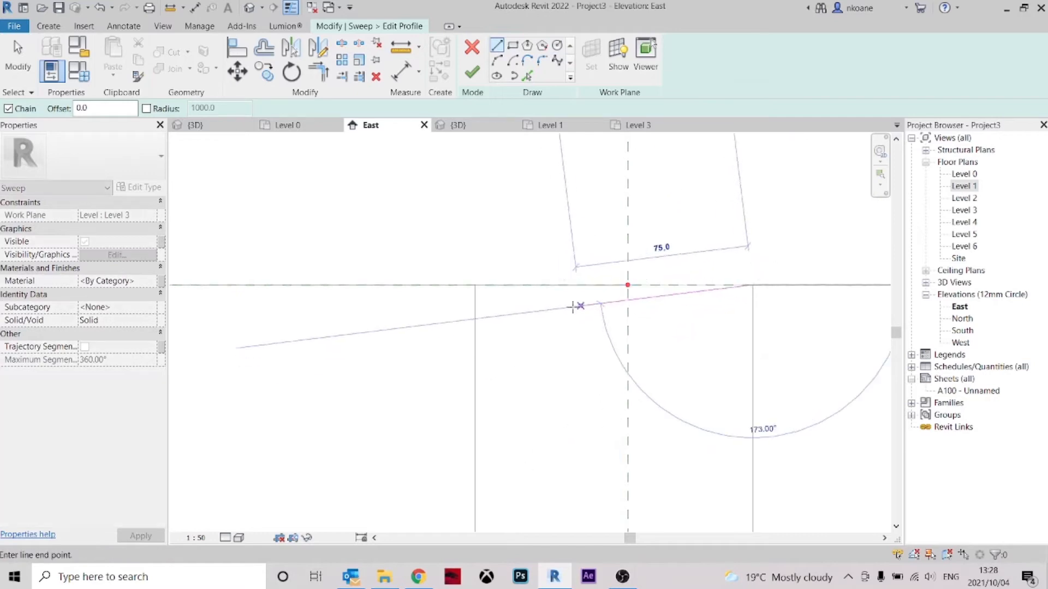
pyautogui.click(474, 285)
pyautogui.press('Escape')
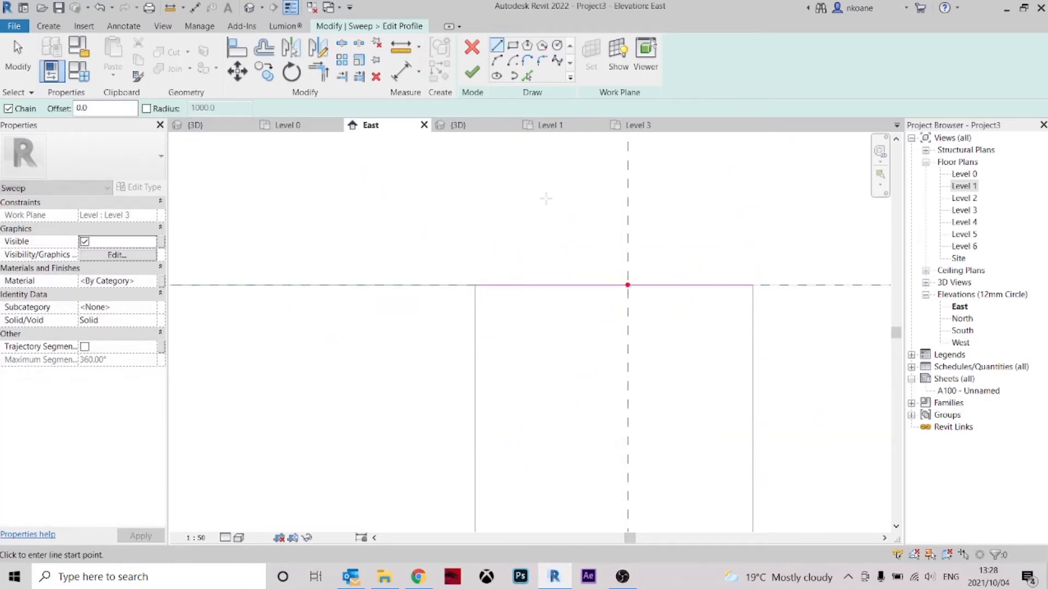
# - Draw a circular profile of 60 mm radius centred on the helper line's midpoint and delete the helper line
pyautogui.click(614, 285)
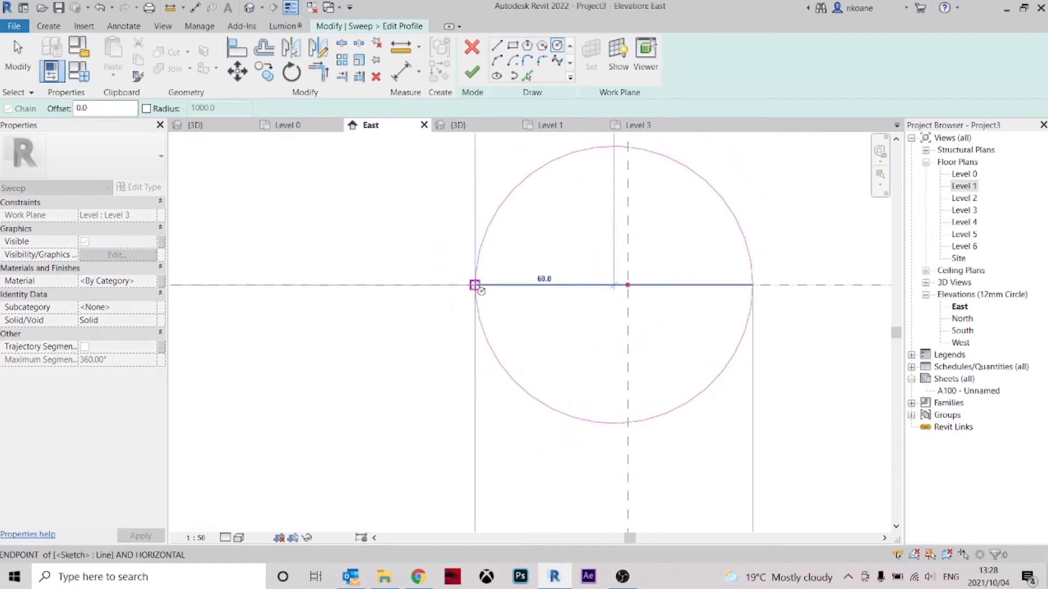
pyautogui.click(585, 285)
pyautogui.press('Escape')
pyautogui.press('Escape')
pyautogui.click(570, 285)
pyautogui.press('Delete')
# - Finish the circular profile sketch and complete the sweep to generate the ring
pyautogui.scroll(-4, 619, 306)
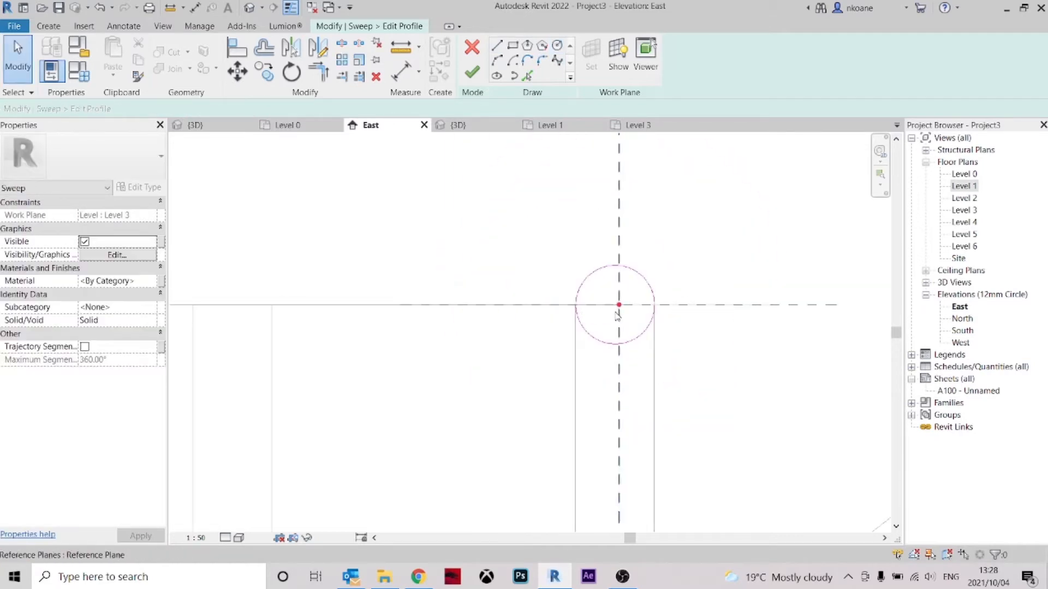
pyautogui.click(473, 72)
pyautogui.click(473, 73)
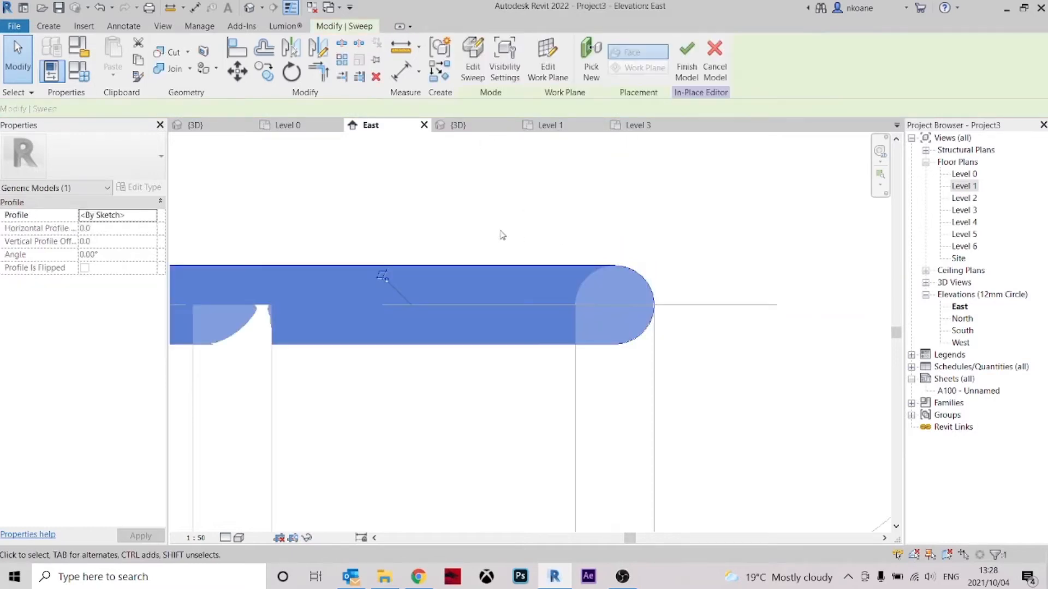
# - Check how the ring meets the columns in the default 3D view and finish the in-place model
pyautogui.moveTo(510, 236); pyautogui.dragTo(474, 288, button='middle')
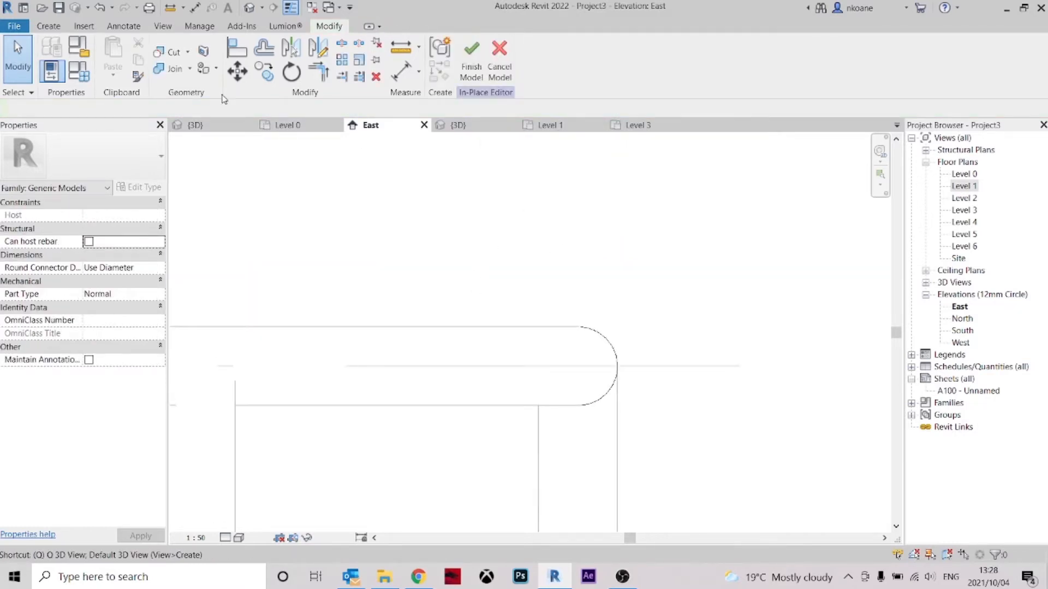
pyautogui.click(250, 7)
pyautogui.scroll(6, 459, 375)
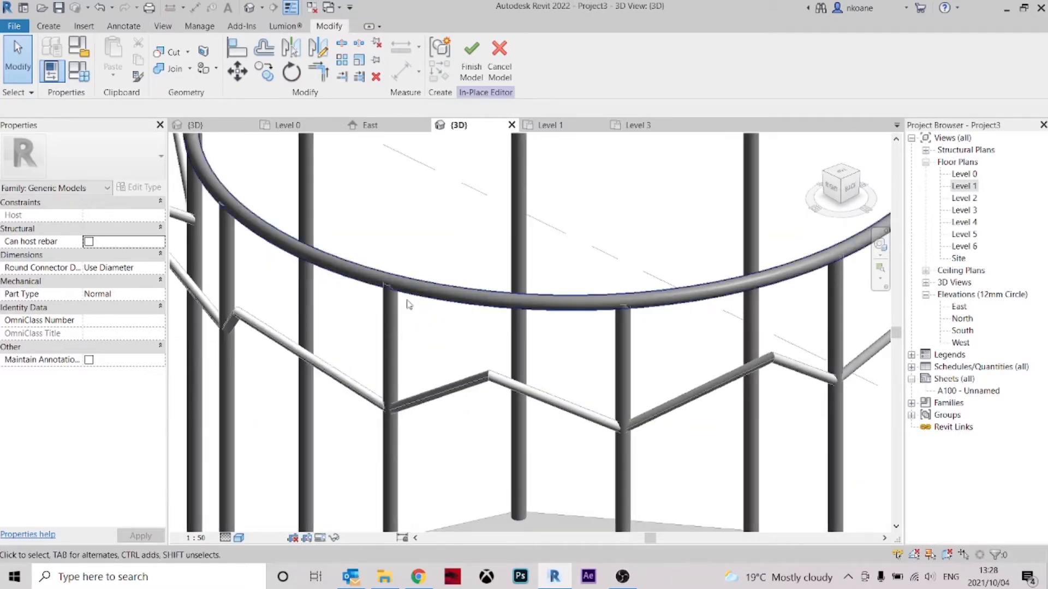
pyautogui.scroll(-6, 425, 353)
pyautogui.moveTo(485, 316); pyautogui.dragTo(443, 387, button='middle')
pyautogui.scroll(2, 443, 387)
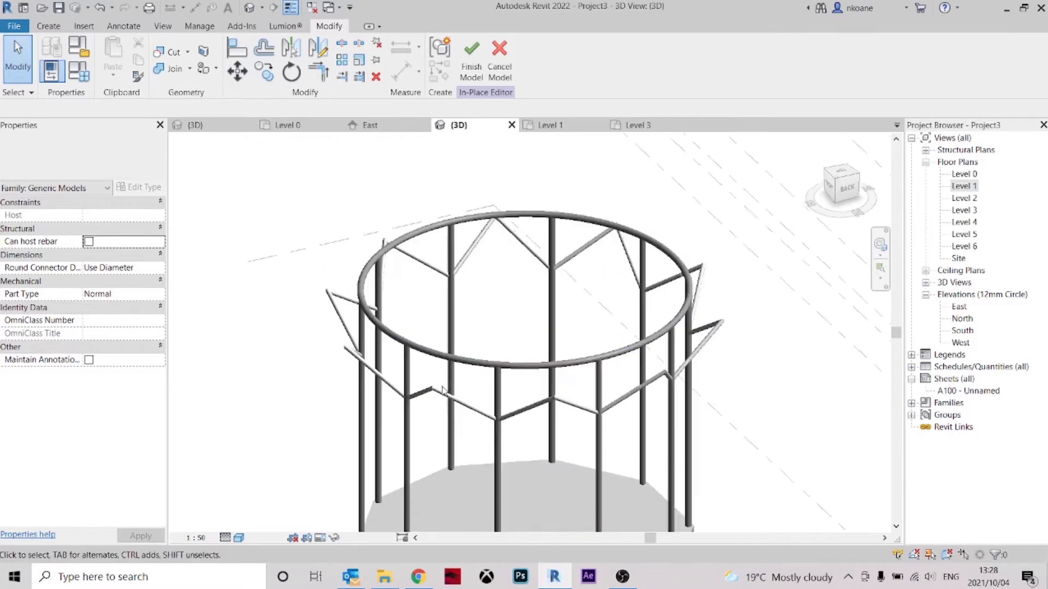
pyautogui.scroll(6, 443, 388)
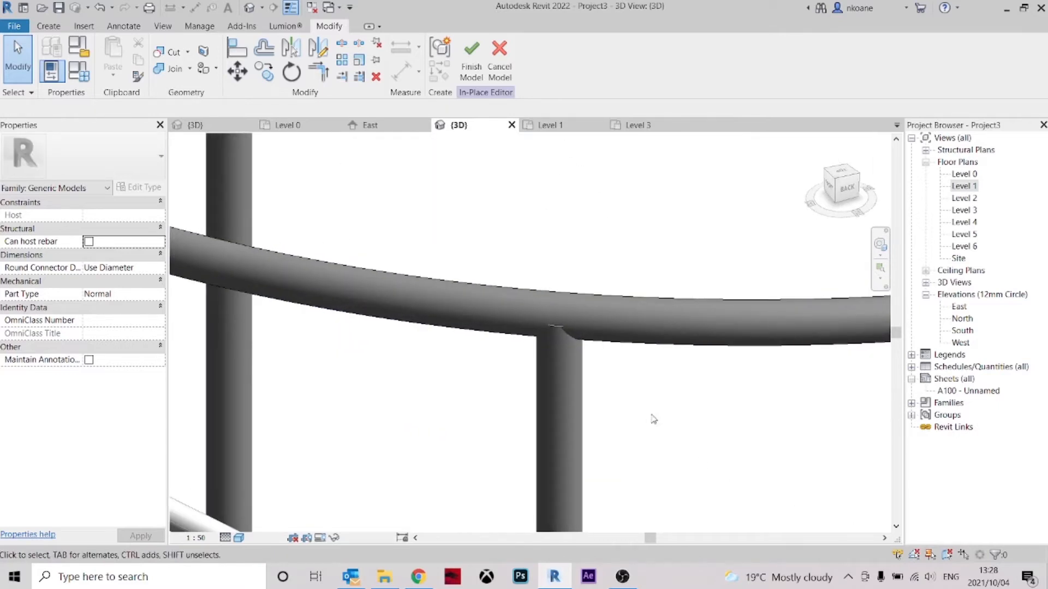
pyautogui.scroll(-6, 653, 419)
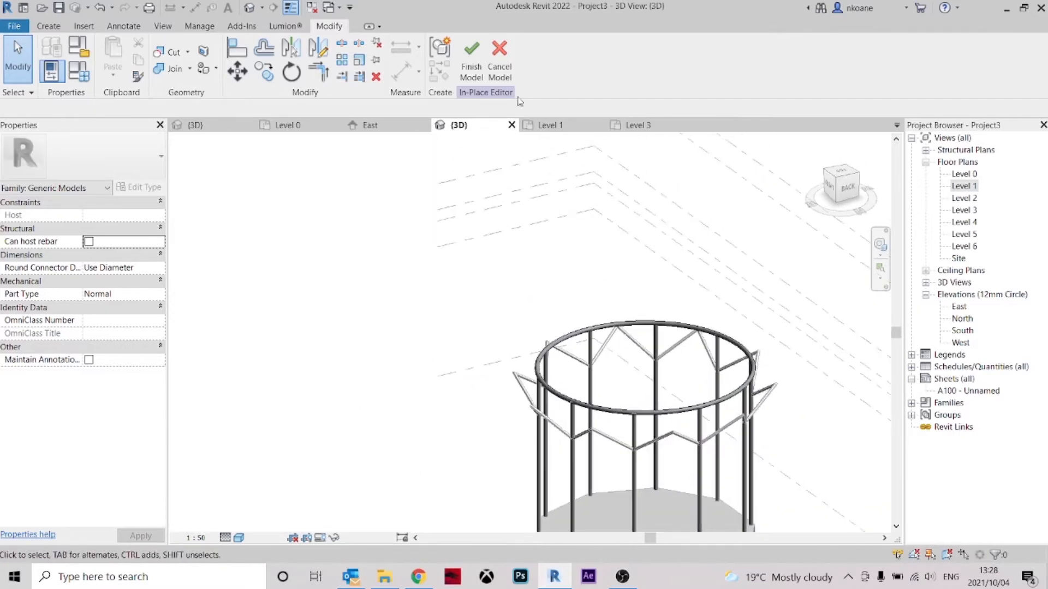
pyautogui.click(472, 69)
# - Examine the ring's alignment with the column tops and zigzag braces, using the Right orientation of the 3D view
pyautogui.keyDown('shift'); pyautogui.moveTo(467, 314); pyautogui.dragTo(753, 251, button='middle'); pyautogui.keyUp('shift')
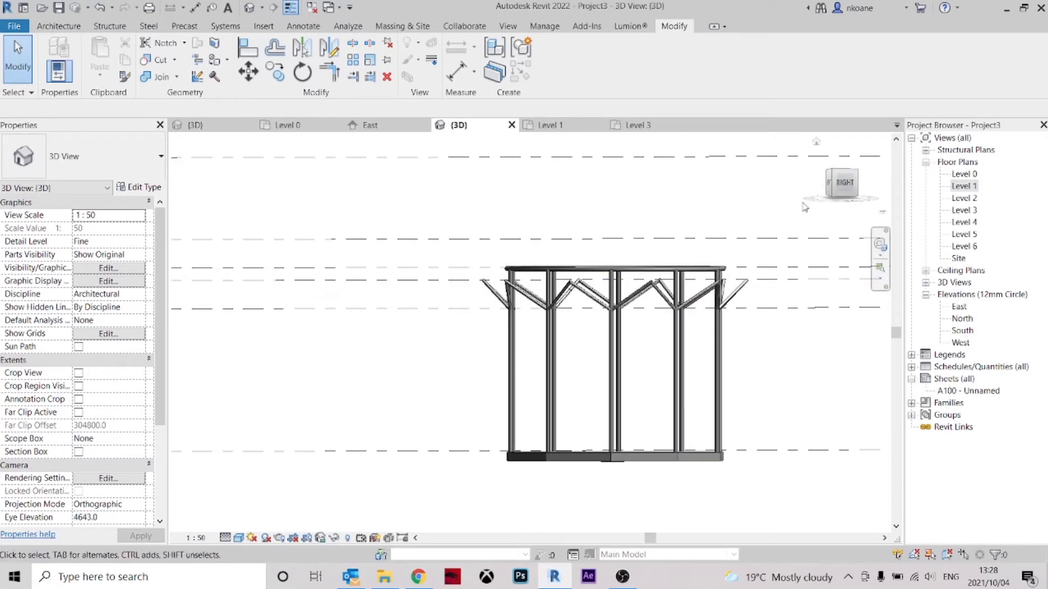
pyautogui.click(846, 190)
pyautogui.scroll(6, 577, 283)
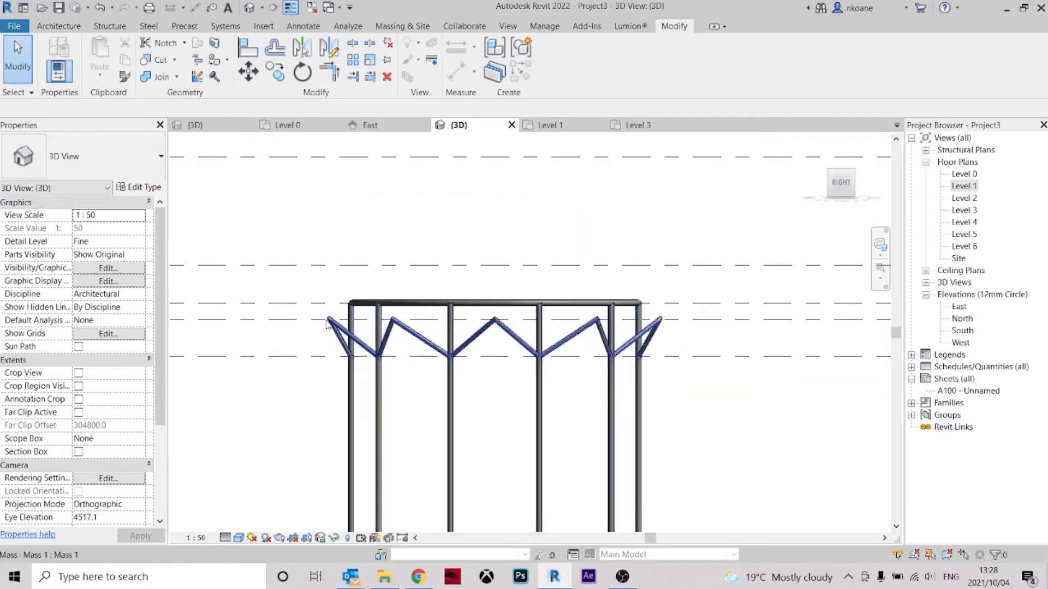
pyautogui.scroll(-5, 482, 298)
pyautogui.scroll(5, 506, 248)
pyautogui.scroll(-5, 712, 284)
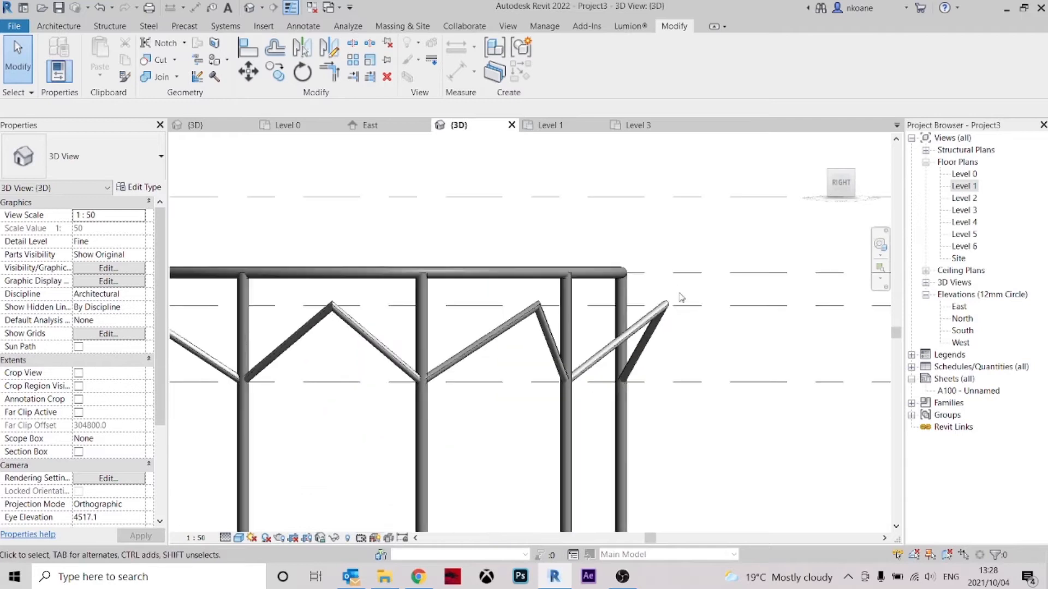
pyautogui.keyDown('shift'); pyautogui.moveTo(610, 307); pyautogui.dragTo(564, 371, button='middle'); pyautogui.keyUp('shift')
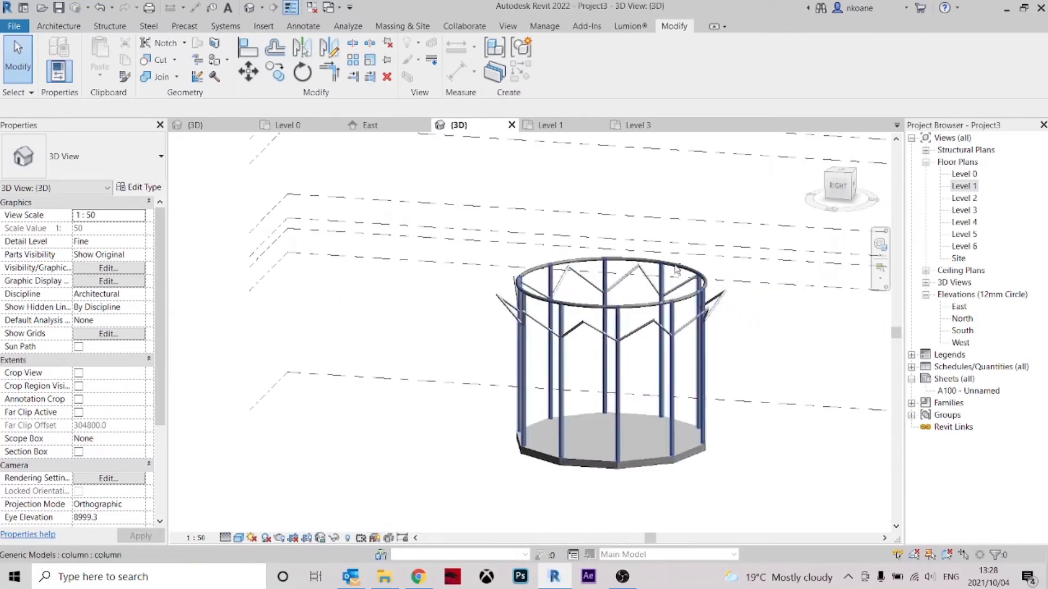
pyautogui.click(842, 191)
pyautogui.scroll(6, 429, 326)
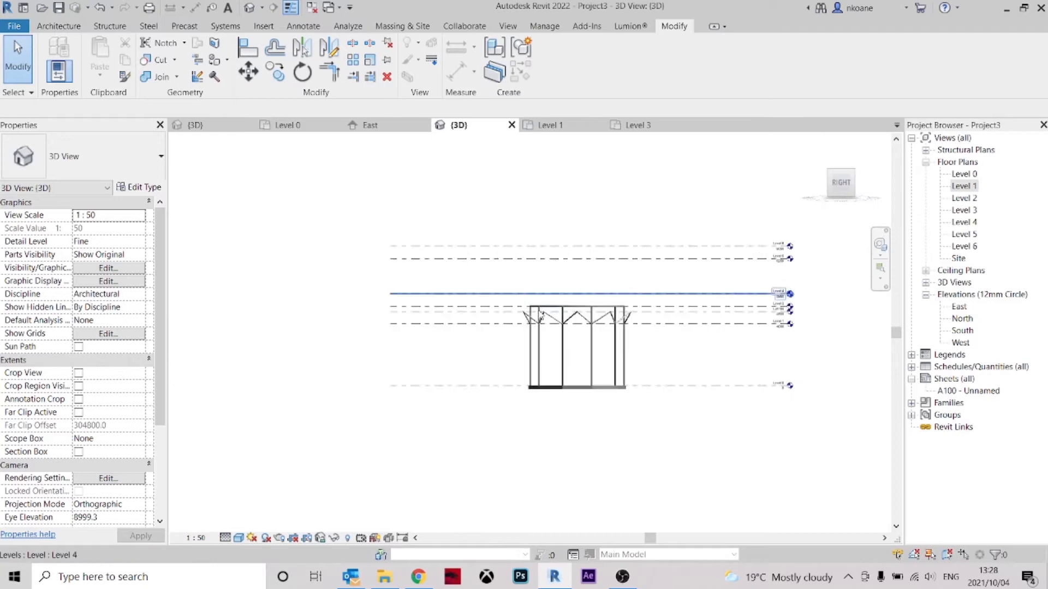
pyautogui.scroll(4, 428, 326)
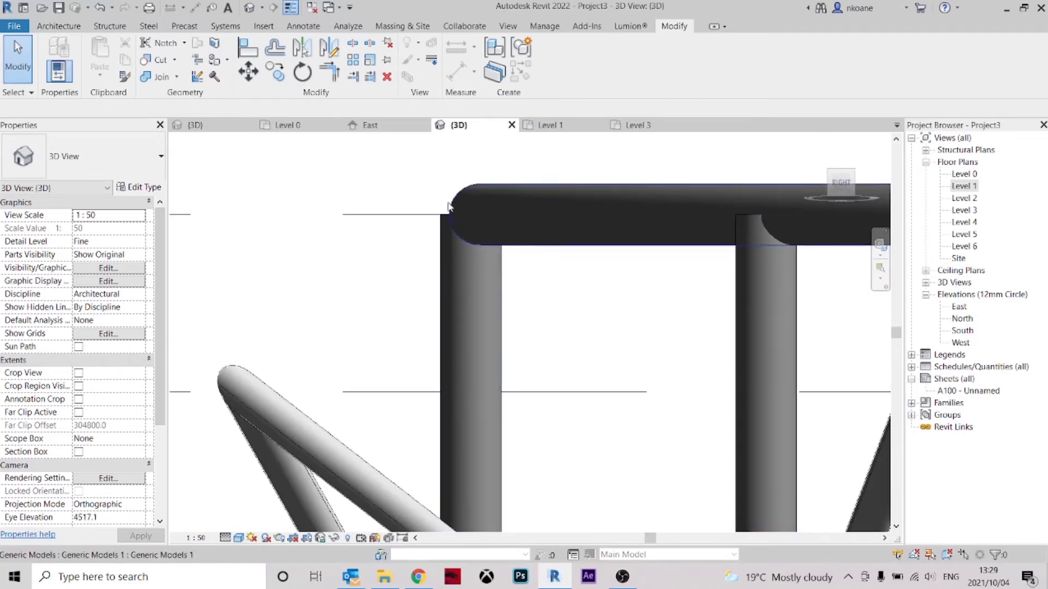
pyautogui.scroll(-8, 406, 293)
# - Open the ring for in-place editing and start editing its sweep
pyautogui.keyDown('shift'); pyautogui.moveTo(605, 431); pyautogui.dragTo(619, 299, button='middle'); pyautogui.keyUp('shift')
pyautogui.click(627, 427)
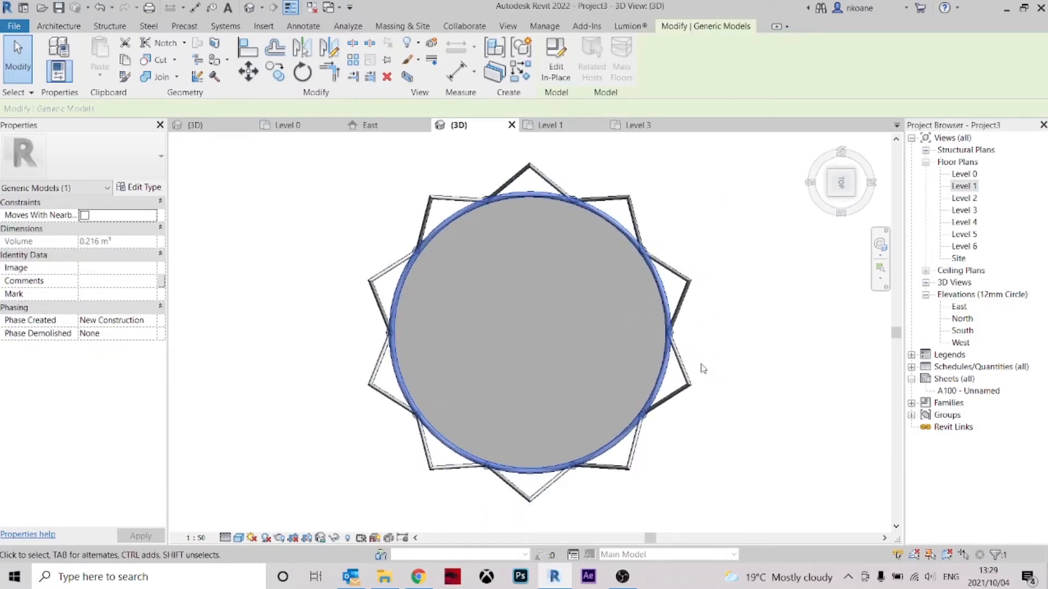
pyautogui.moveTo(527, 364); pyautogui.dragTo(530, 367, button='middle')
pyautogui.click(557, 60)
pyautogui.keyDown('shift'); pyautogui.moveTo(485, 306); pyautogui.dragTo(549, 212, button='middle'); pyautogui.keyUp('shift')
pyautogui.click(545, 228)
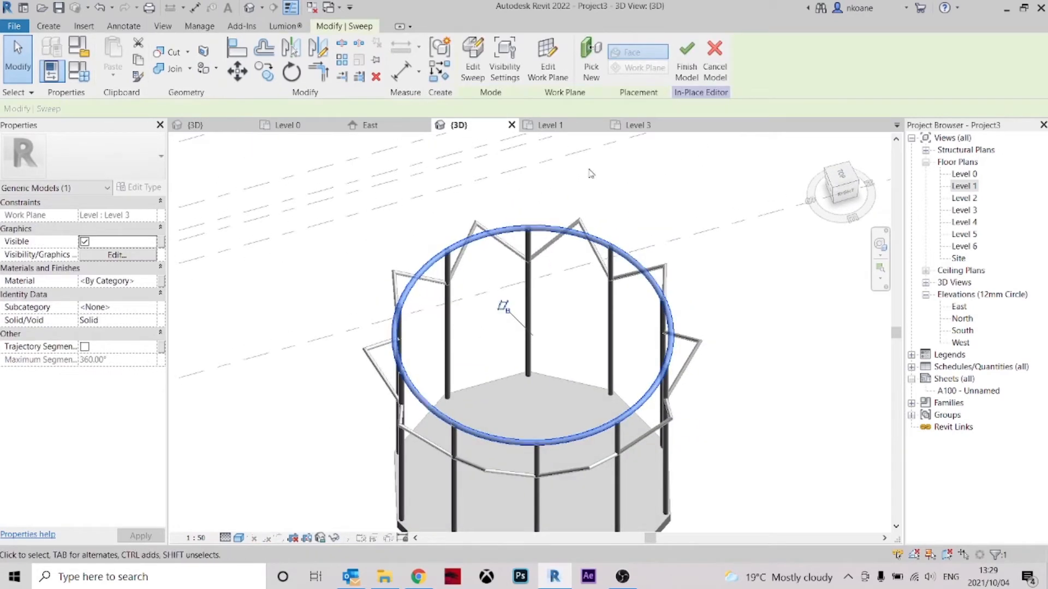
pyautogui.doubleClick(597, 248)
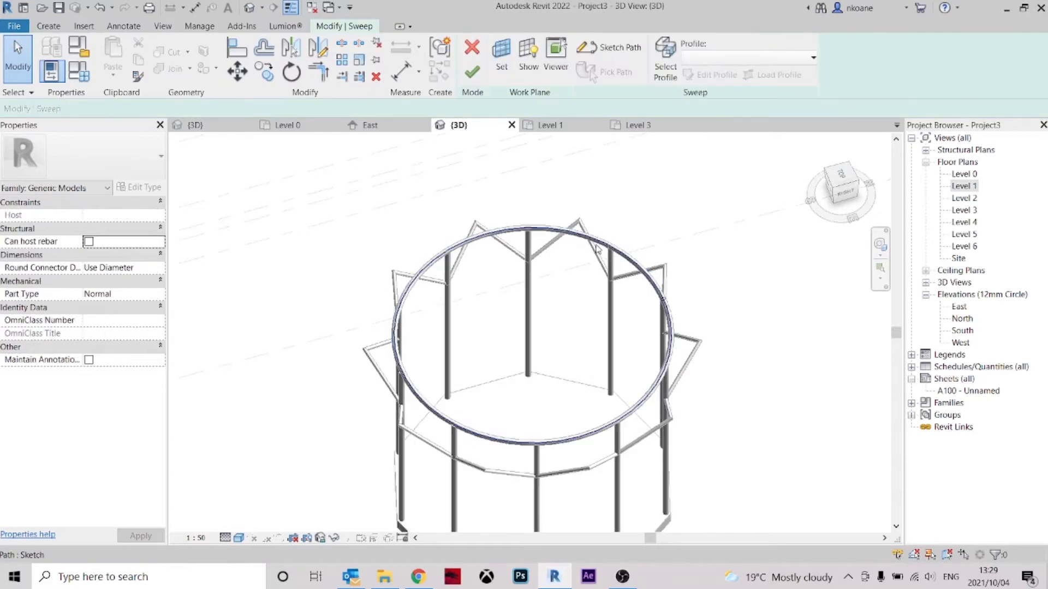
# - Enlarge the radius of the ring's circular profile, then finish the profile and the sweep
pyautogui.scroll(6, 674, 284)
pyautogui.click(685, 257)
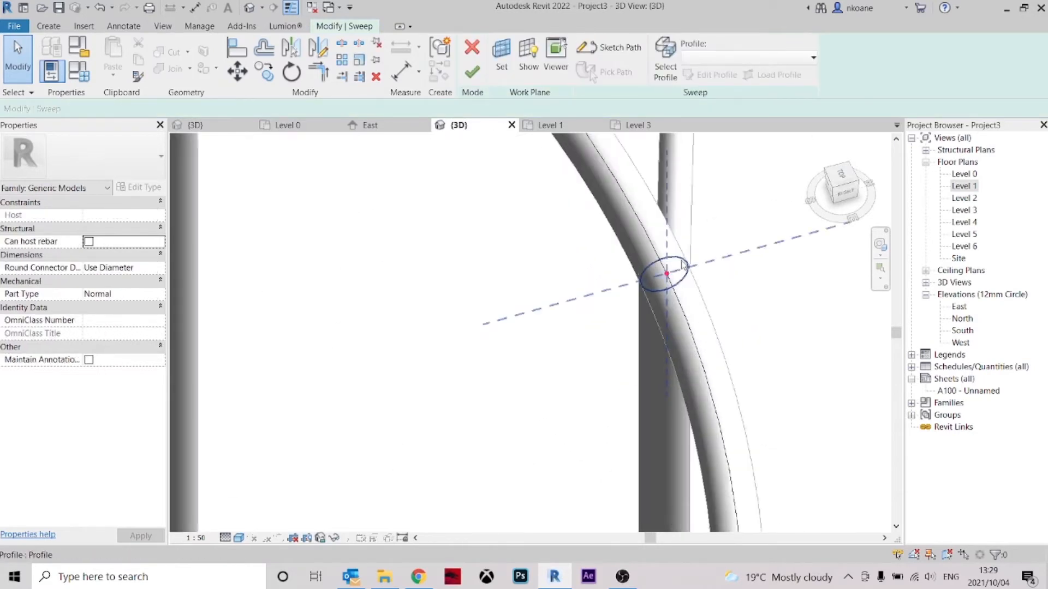
pyautogui.doubleClick(685, 257)
pyautogui.click(684, 268)
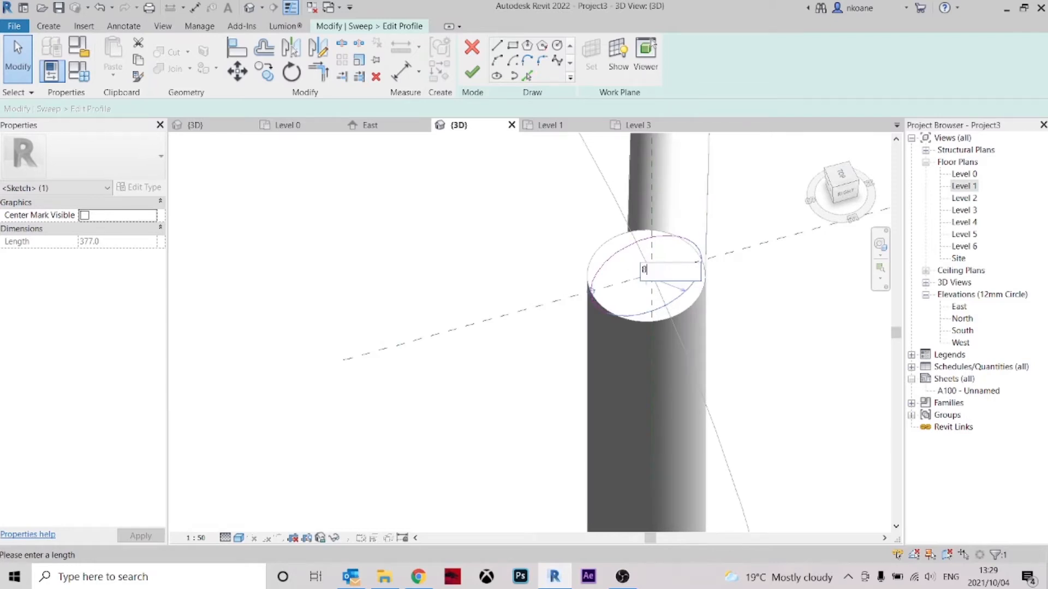
pyautogui.click(472, 73)
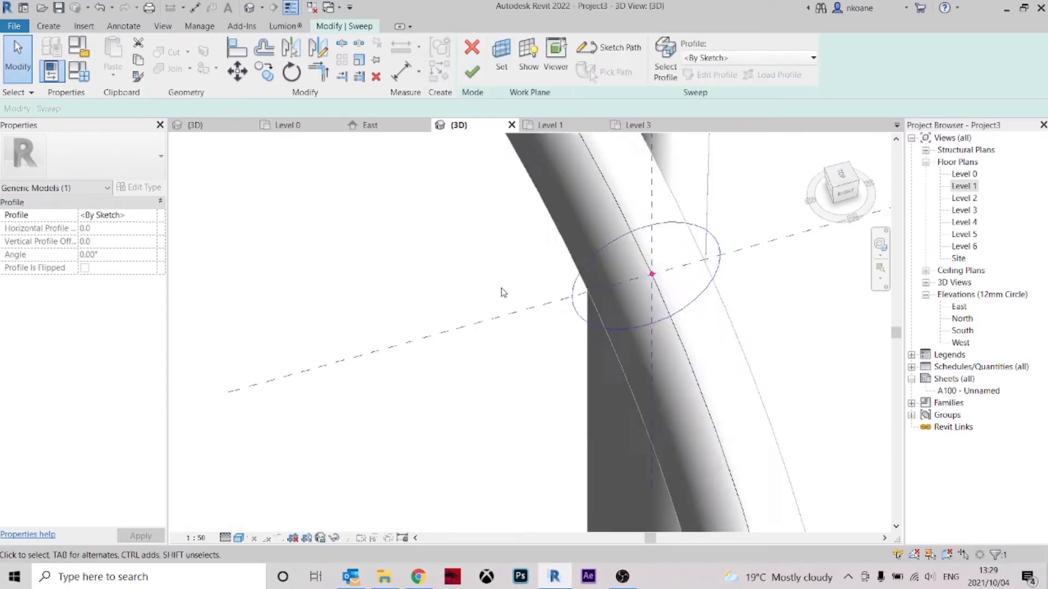
pyautogui.scroll(-5, 503, 292)
pyautogui.click(483, 77)
pyautogui.click(704, 326)
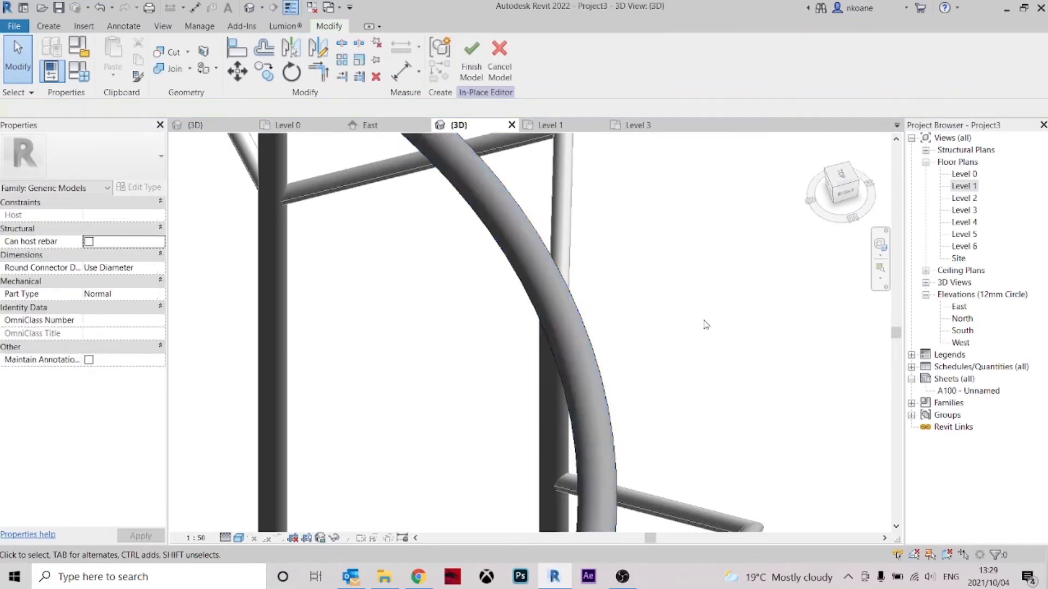
# - Inspect the thicker ring against the columns and reopen its sweep for another profile edit
pyautogui.scroll(-5, 704, 326)
pyautogui.moveTo(711, 402); pyautogui.dragTo(229, 443, button='middle')
pyautogui.scroll(2, 214, 398)
pyautogui.scroll(-4, 204, 365)
pyautogui.scroll(3, 258, 423)
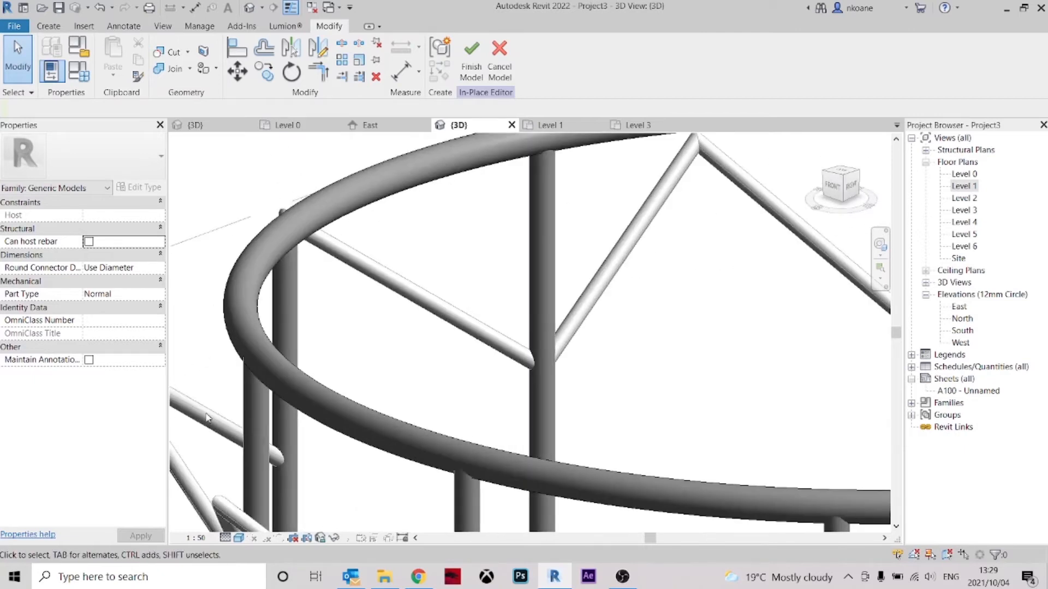
pyautogui.scroll(-4, 219, 371)
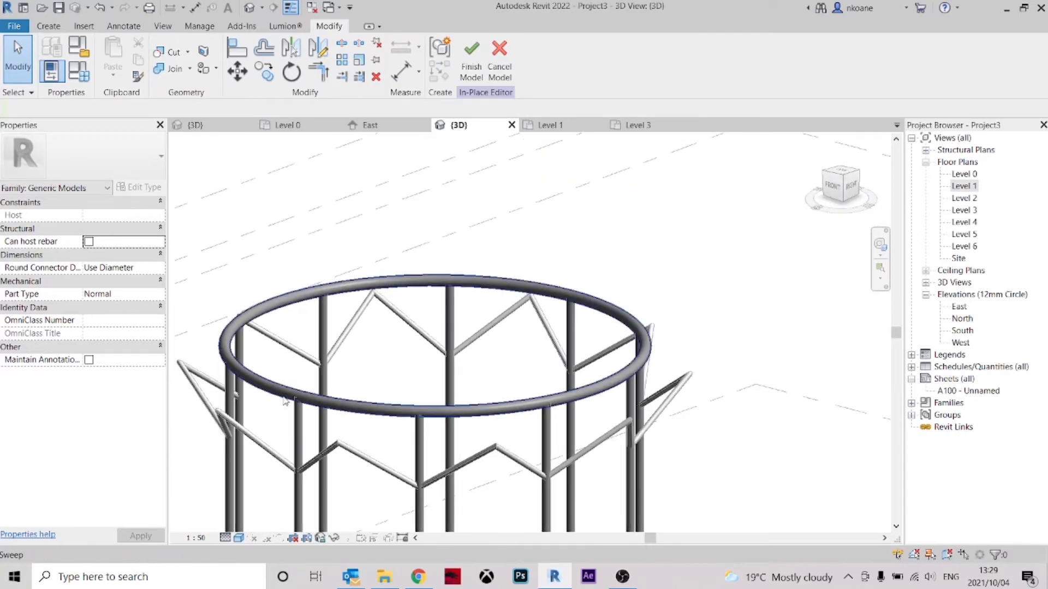
pyautogui.doubleClick(285, 401)
pyautogui.scroll(5, 627, 311)
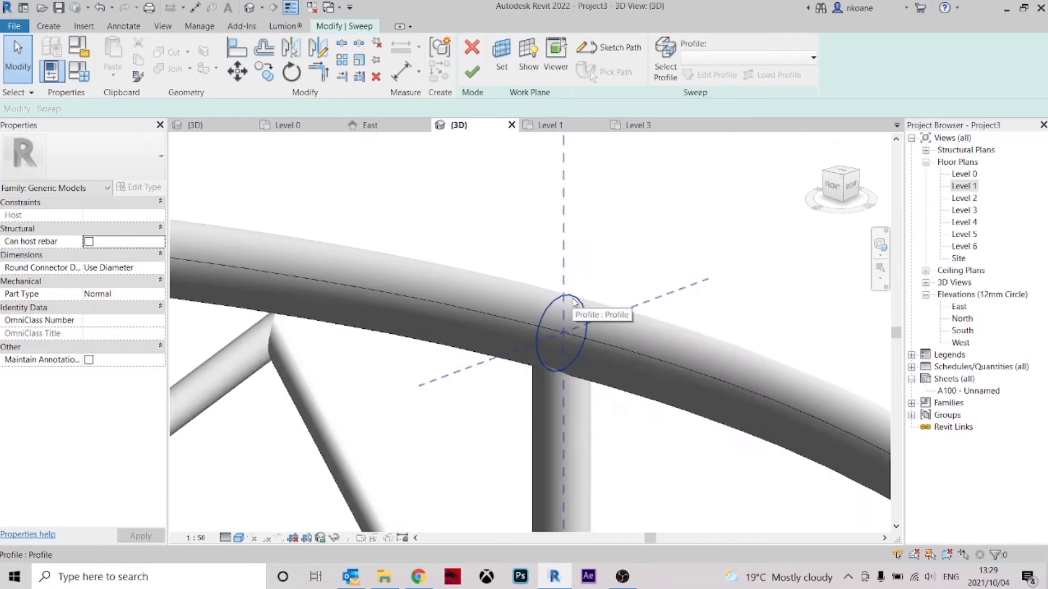
# - Edit the ring sweep's circular profile so its radius is 70 and finish the sweep
pyautogui.doubleClick(563, 312)
pyautogui.click(573, 318)
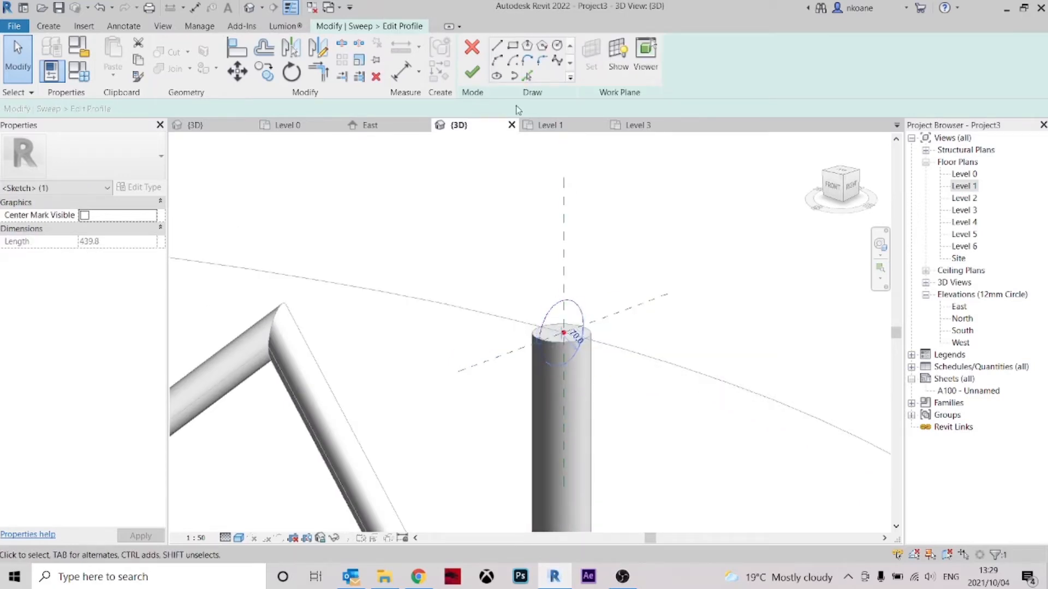
pyautogui.click(473, 75)
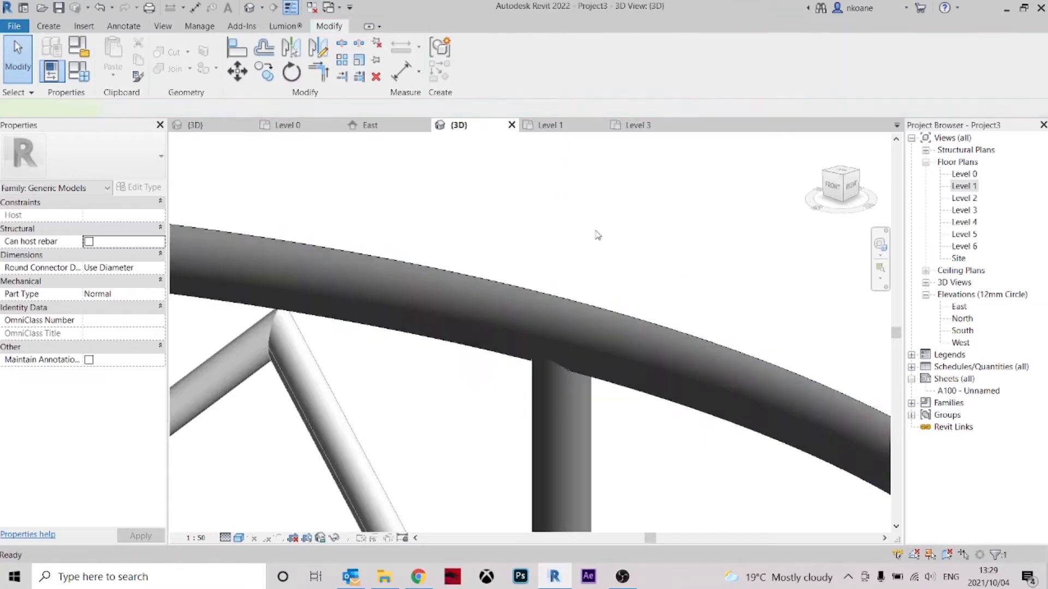
# - Finish the in-place model of the upper ring and check it on the columns
pyautogui.scroll(-5, 617, 232)
pyautogui.click(655, 224)
pyautogui.scroll(-4, 667, 220)
pyautogui.keyDown('shift'); pyautogui.moveTo(709, 235); pyautogui.dragTo(612, 211, button='middle'); pyautogui.keyUp('shift')
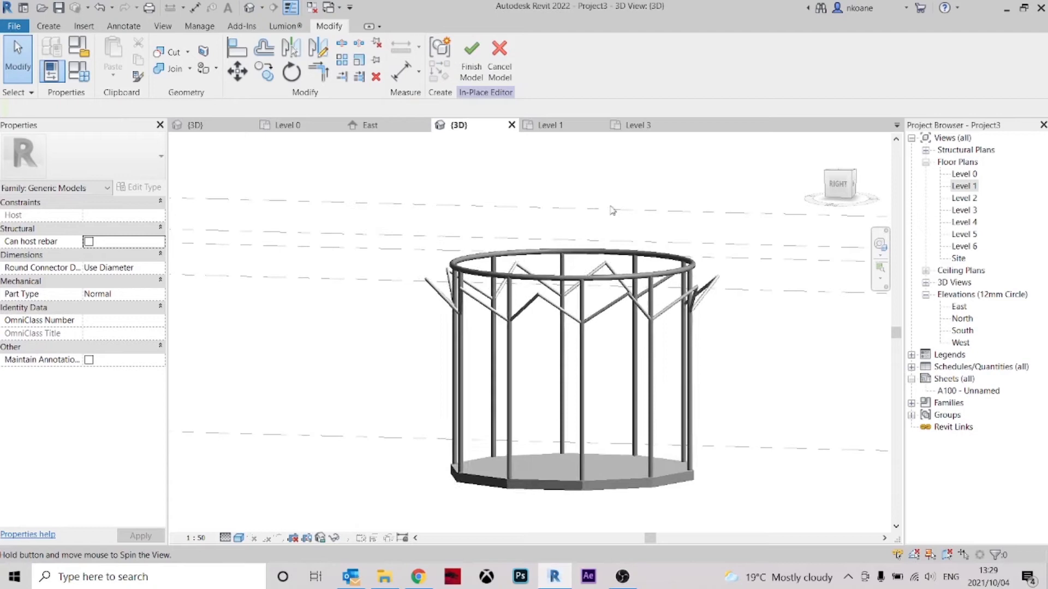
pyautogui.scroll(-2, 541, 262)
pyautogui.keyDown('shift'); pyautogui.moveTo(541, 262); pyautogui.dragTo(611, 322, button='middle'); pyautogui.keyUp('shift')
pyautogui.scroll(3, 678, 261)
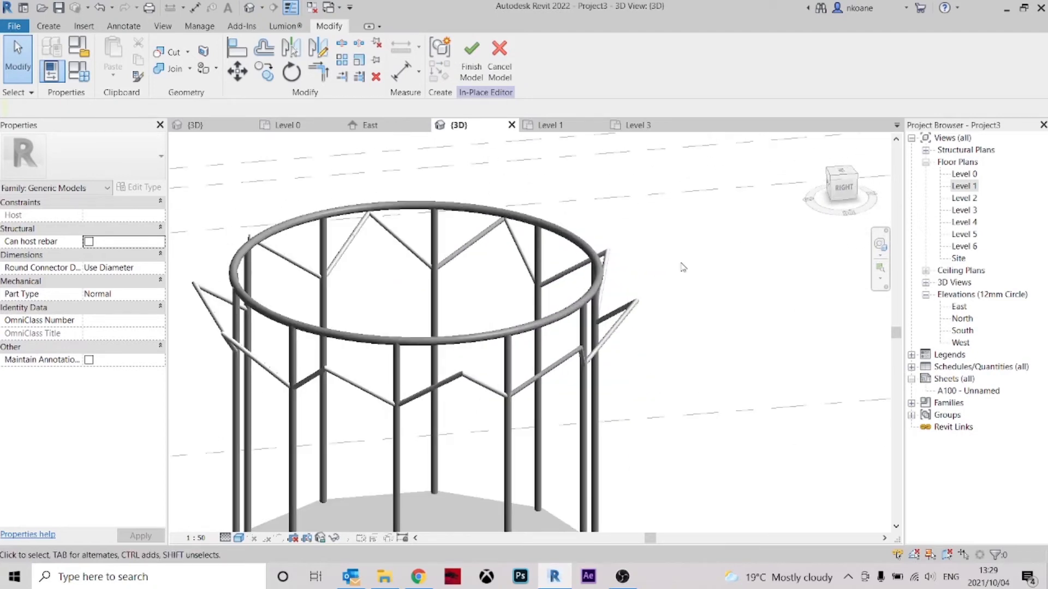
pyautogui.keyDown('shift'); pyautogui.moveTo(680, 267); pyautogui.dragTo(611, 230, button='middle'); pyautogui.keyUp('shift')
pyautogui.click(471, 63)
pyautogui.scroll(-3, 639, 245)
pyautogui.keyDown('shift'); pyautogui.moveTo(755, 299); pyautogui.dragTo(753, 357, button='middle'); pyautogui.keyUp('shift')
pyautogui.scroll(3, 537, 338)
pyautogui.keyDown('shift'); pyautogui.moveTo(560, 346); pyautogui.dragTo(537, 376, button='middle'); pyautogui.keyUp('shift')
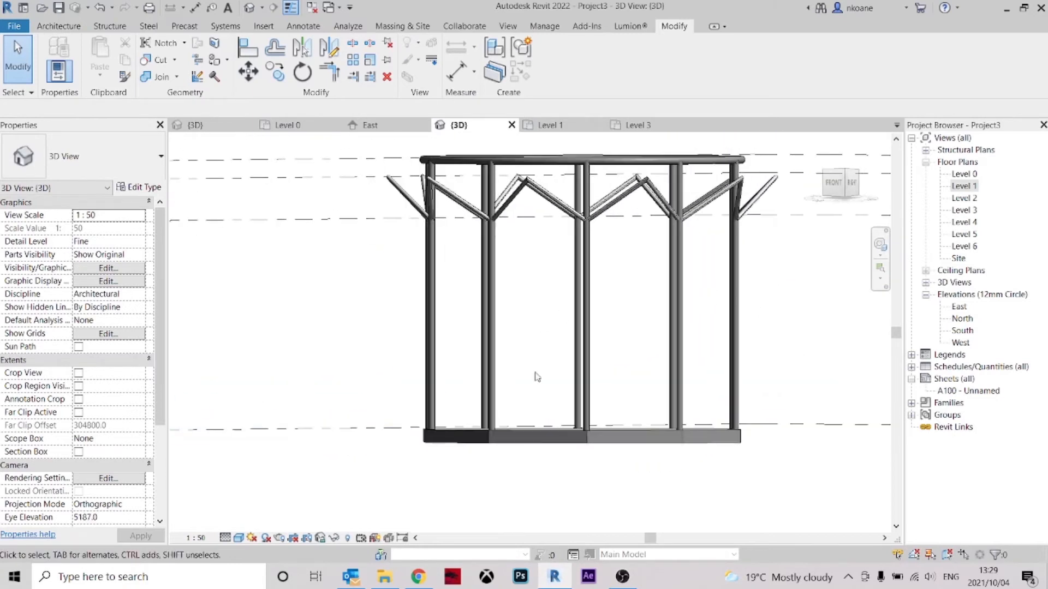
# - Examine how the two rings, zigzag braces and columns connect beneath the roof in the timber structure project's 3D view
pyautogui.click(218, 127)
pyautogui.keyDown('shift'); pyautogui.moveTo(342, 262); pyautogui.dragTo(586, 324, button='middle'); pyautogui.keyUp('shift')
pyautogui.click(522, 288)
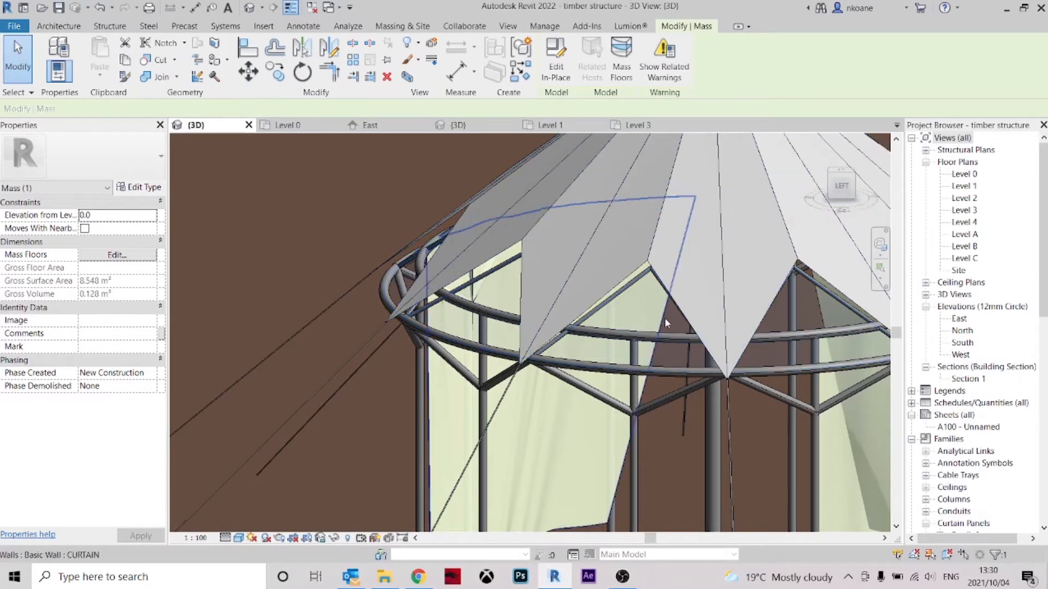
pyautogui.keyDown('shift'); pyautogui.moveTo(761, 415); pyautogui.dragTo(519, 335, button='middle'); pyautogui.keyUp('shift')
pyautogui.moveTo(577, 339); pyautogui.dragTo(437, 290, button='middle')
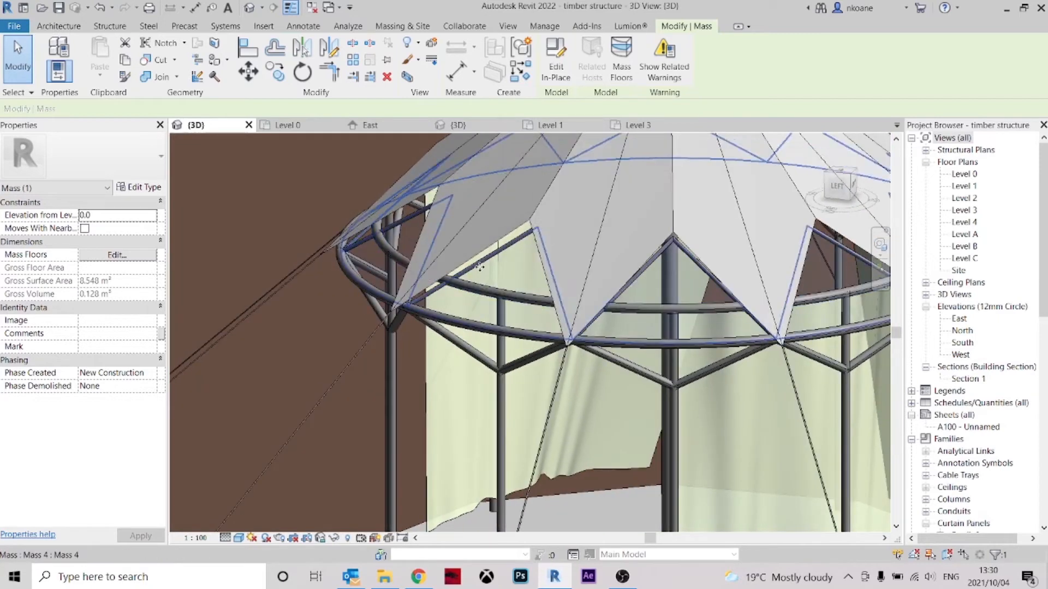
pyautogui.scroll(4, 410, 299)
pyautogui.keyDown('shift'); pyautogui.moveTo(514, 317); pyautogui.dragTo(496, 309, button='middle'); pyautogui.keyUp('shift')
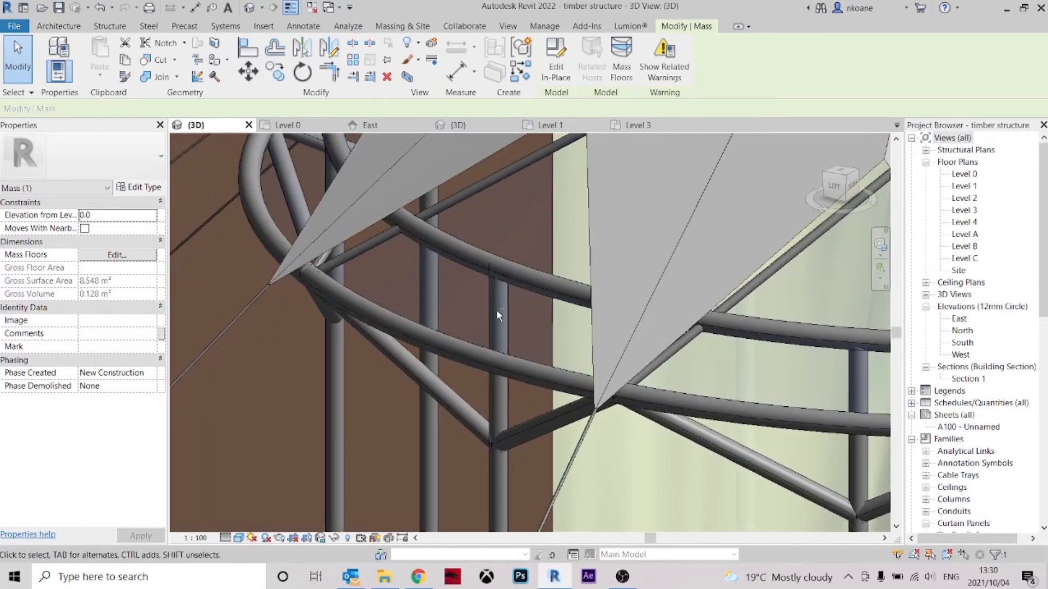
pyautogui.scroll(-5, 437, 300)
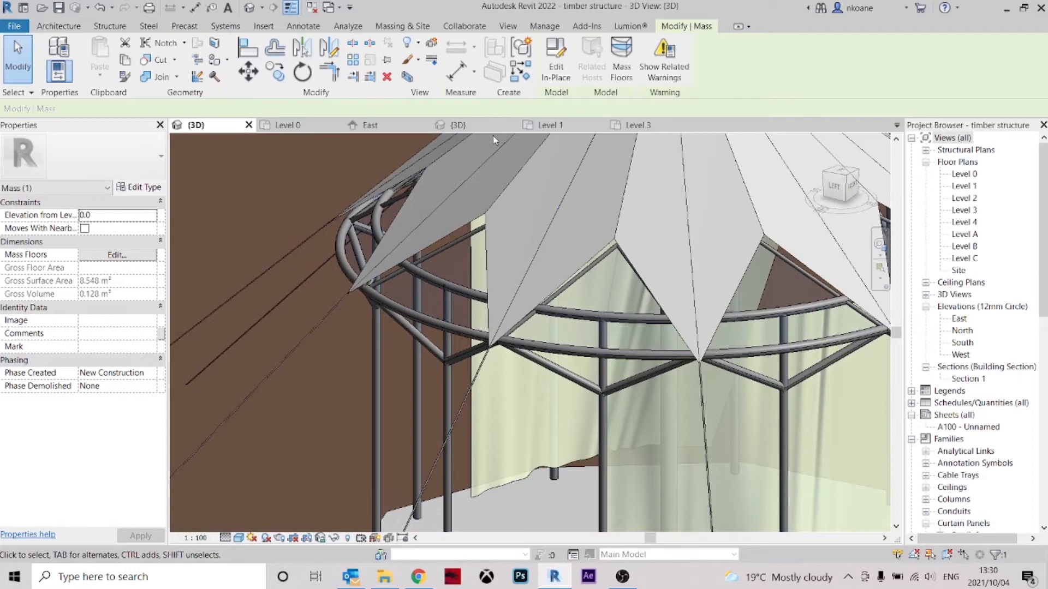
# - Identify the level running through the outer tips of Project3's zigzag braces and open its floor plan, Level 2
pyautogui.click(637, 126)
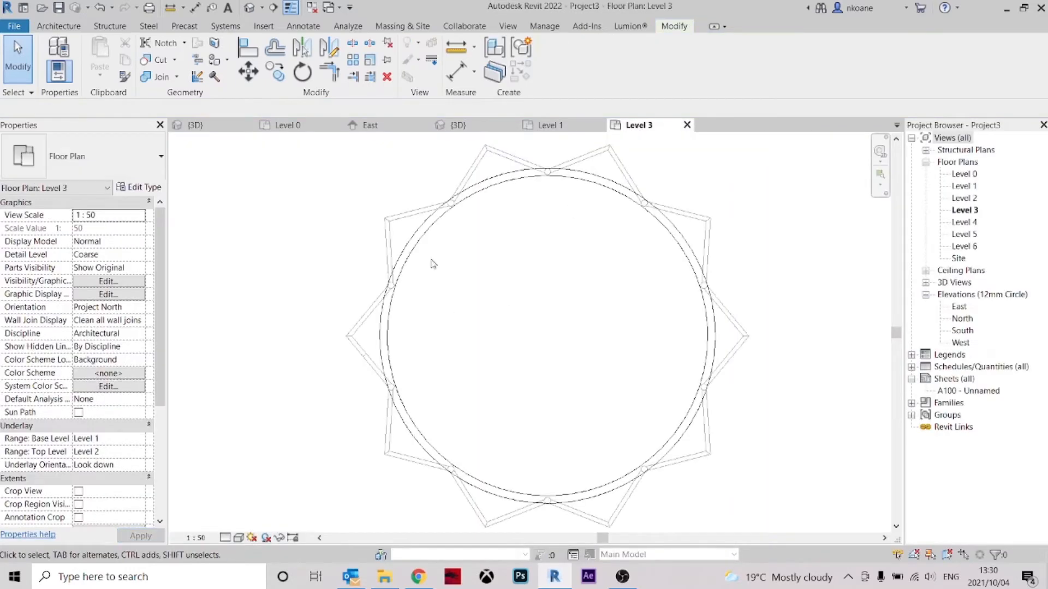
pyautogui.click(457, 125)
pyautogui.keyDown('shift'); pyautogui.moveTo(469, 139); pyautogui.dragTo(389, 178, button='middle'); pyautogui.keyUp('shift')
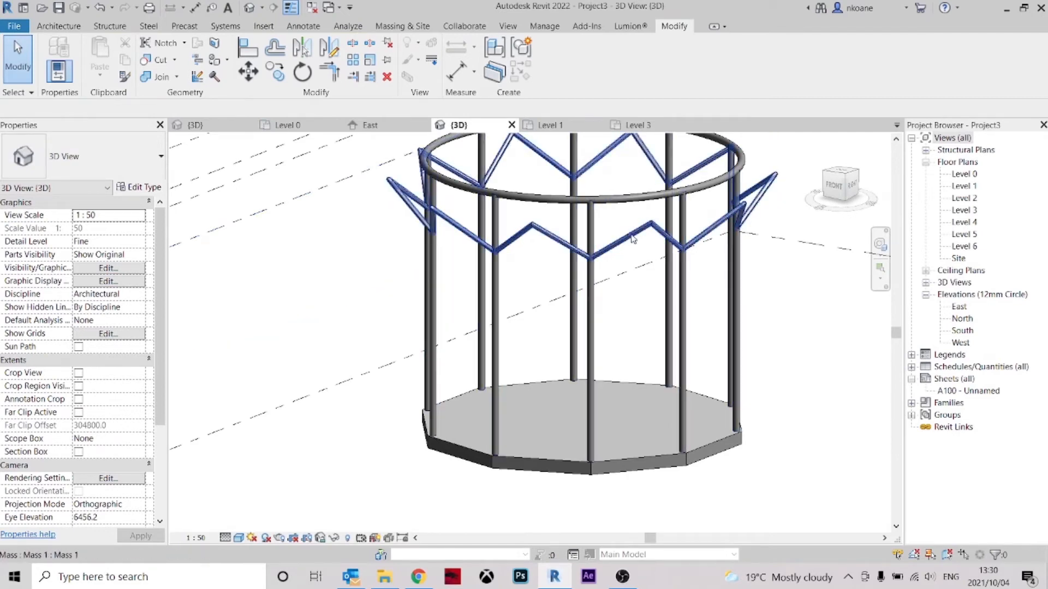
pyautogui.click(843, 194)
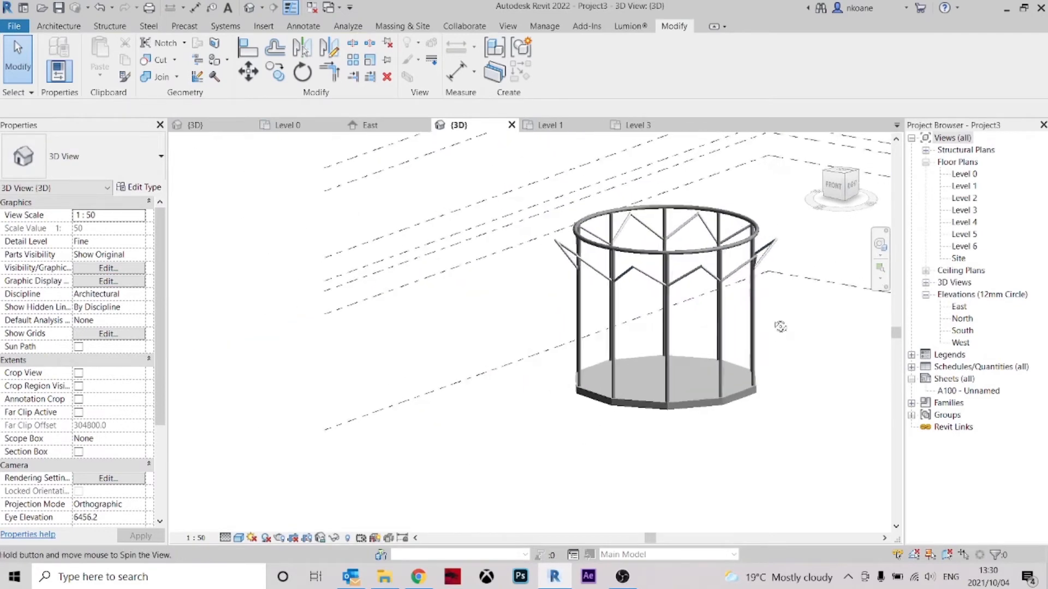
pyautogui.click(850, 184)
pyautogui.scroll(4, 467, 327)
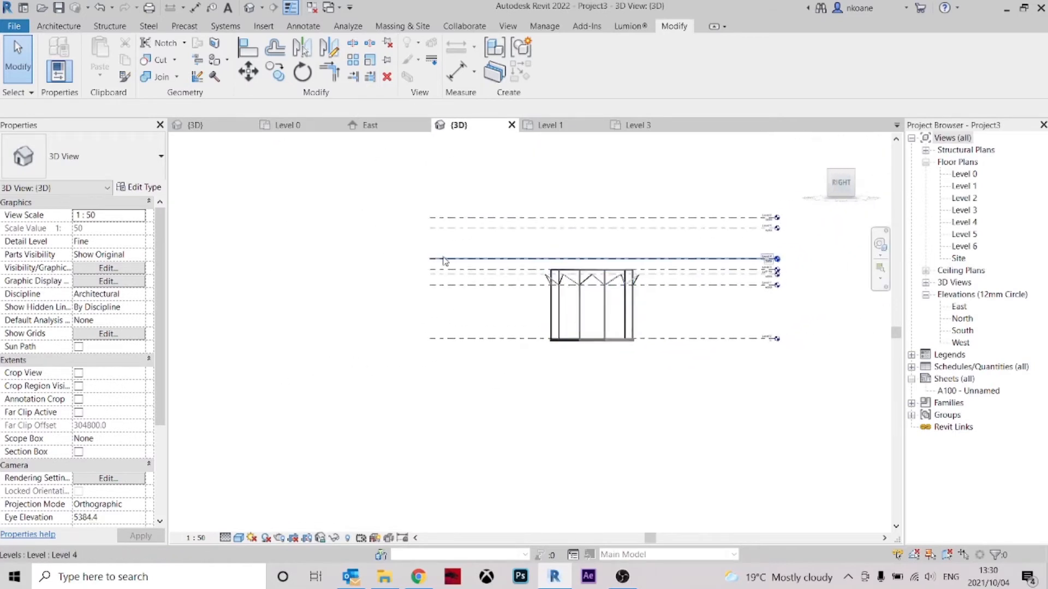
pyautogui.scroll(1, 338, 325)
pyautogui.click(336, 323)
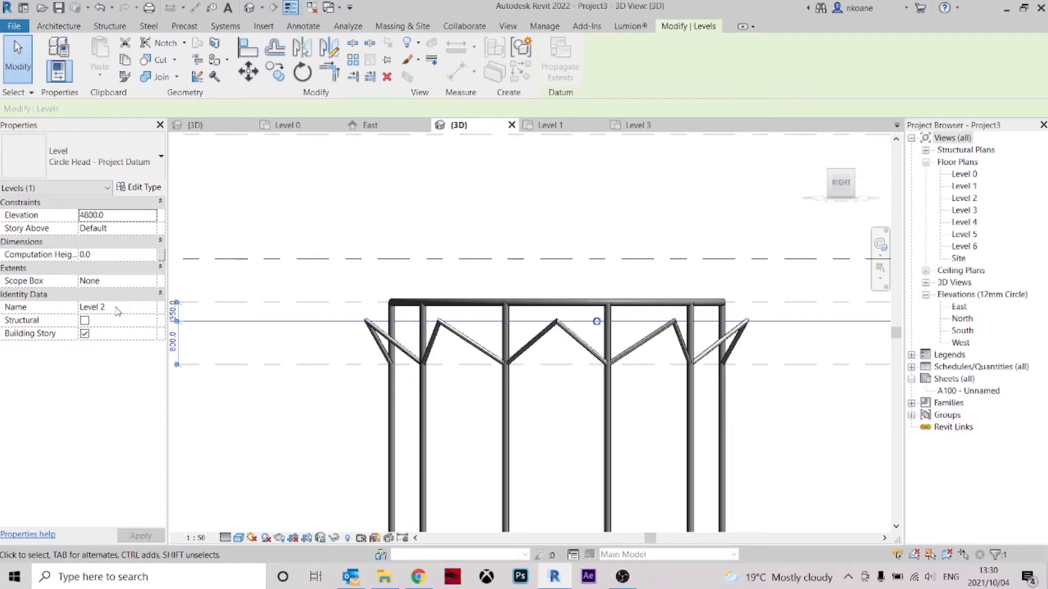
pyautogui.moveTo(873, 322); pyautogui.dragTo(763, 312, button='middle')
pyautogui.click(791, 344)
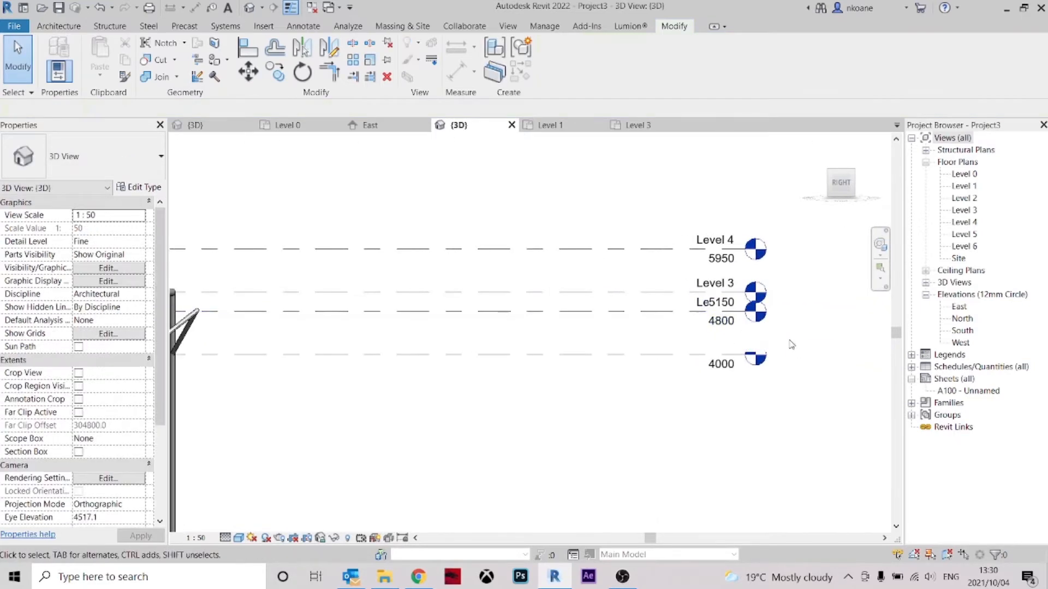
pyautogui.doubleClick(766, 320)
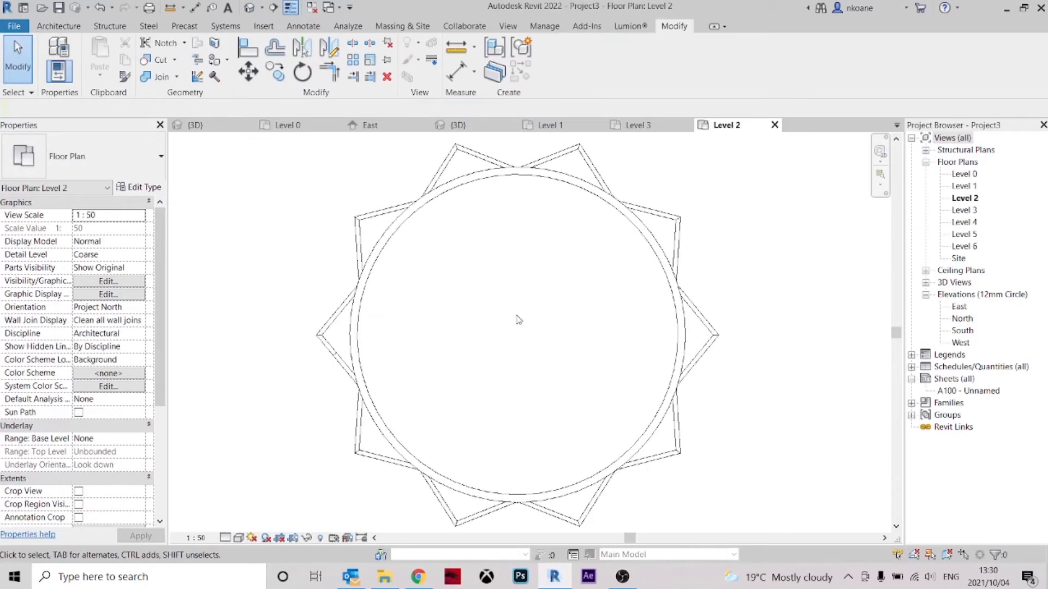
pyautogui.scroll(5, 402, 225)
pyautogui.scroll(-6, 461, 276)
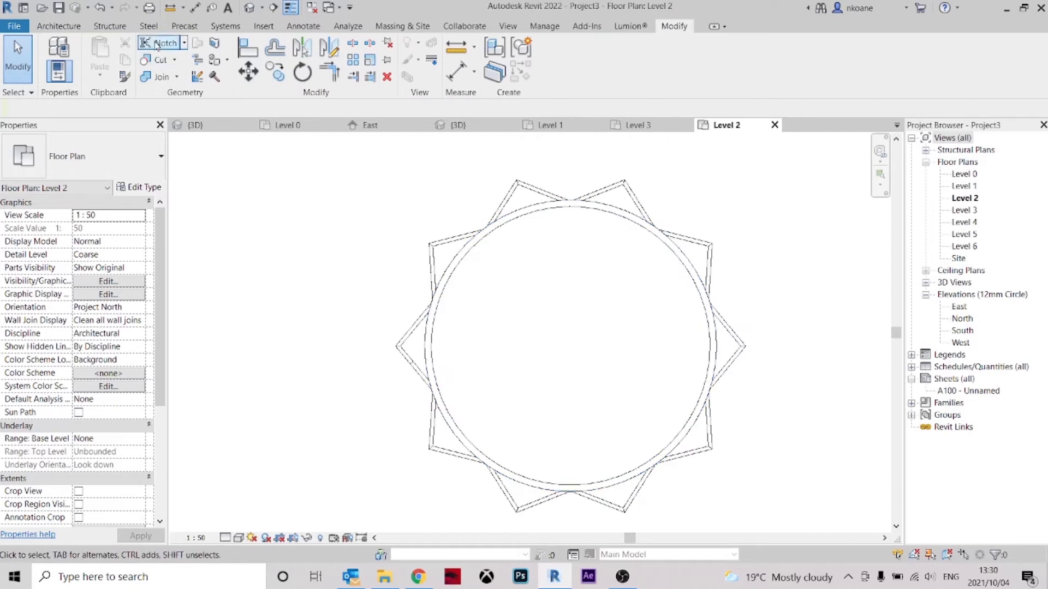
# - Create a new in-place component in the Generic Models category, keeping the name Generic Models 2
pyautogui.click(73, 26)
pyautogui.click(143, 75)
pyautogui.click(195, 131)
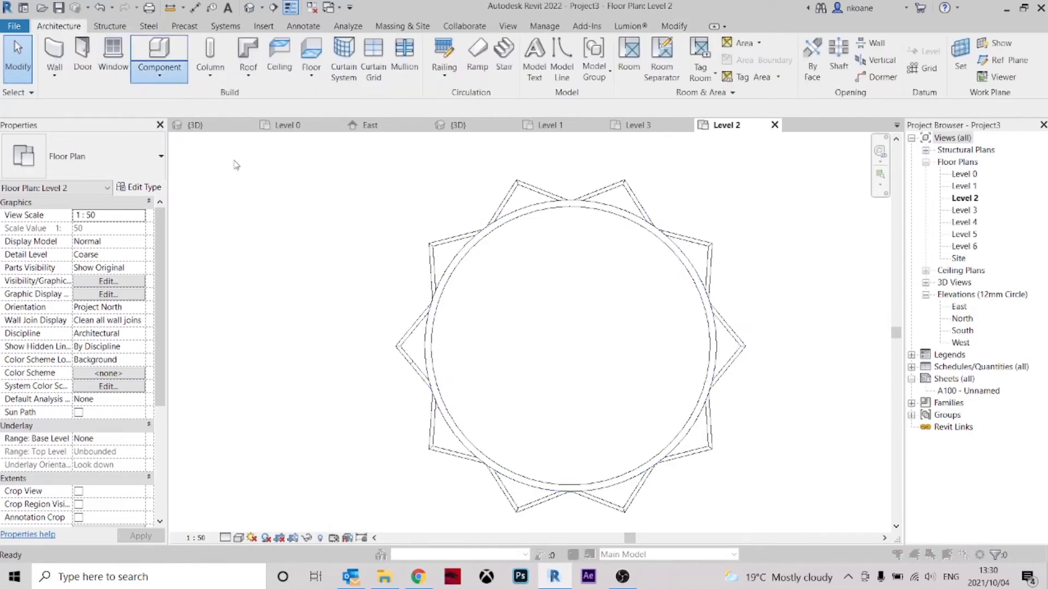
pyautogui.scroll(-3, 782, 273)
pyautogui.click(779, 275)
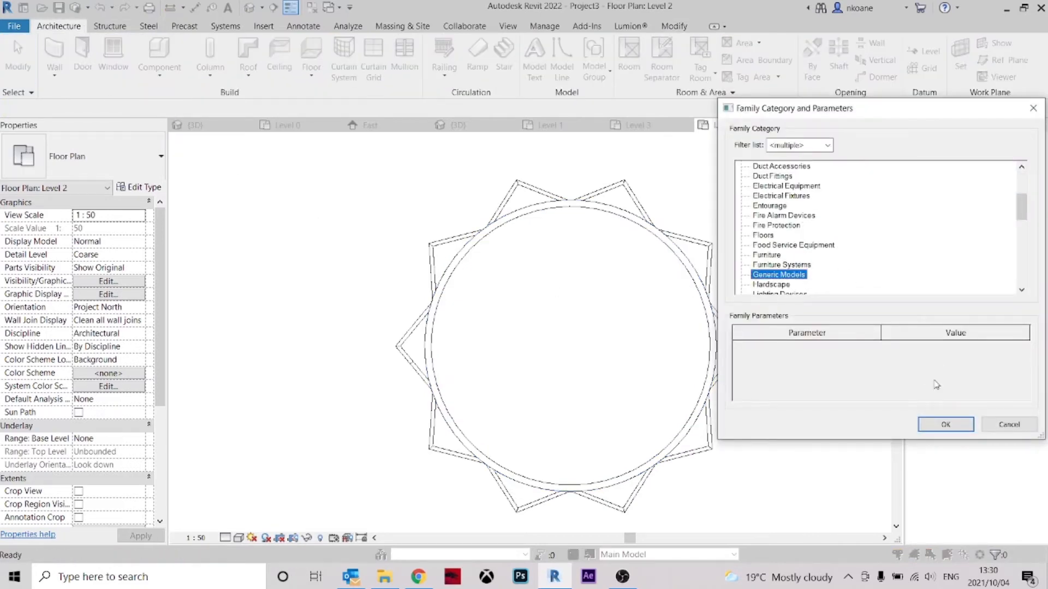
pyautogui.click(946, 425)
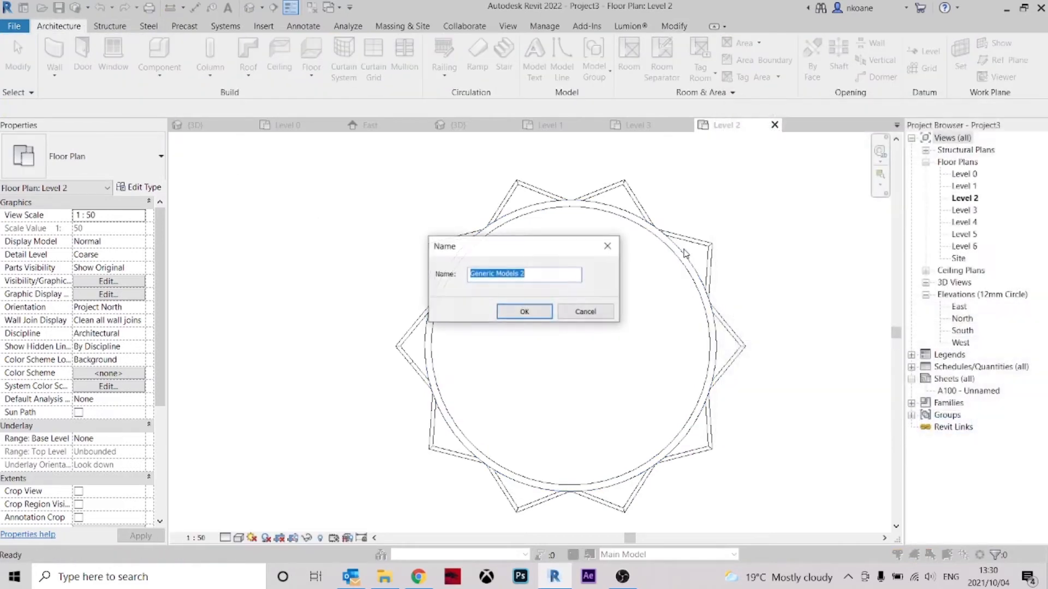
pyautogui.click(521, 312)
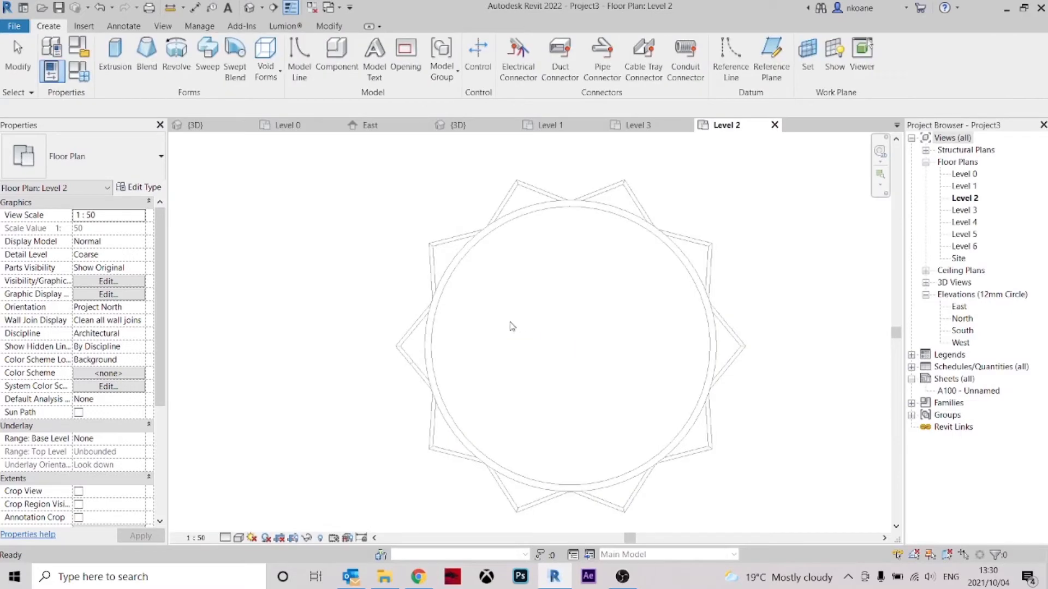
# - Begin a sweep with a sketched path and set the Level 2 plan's visual style to Wireframe
pyautogui.click(121, 54)
pyautogui.click(472, 48)
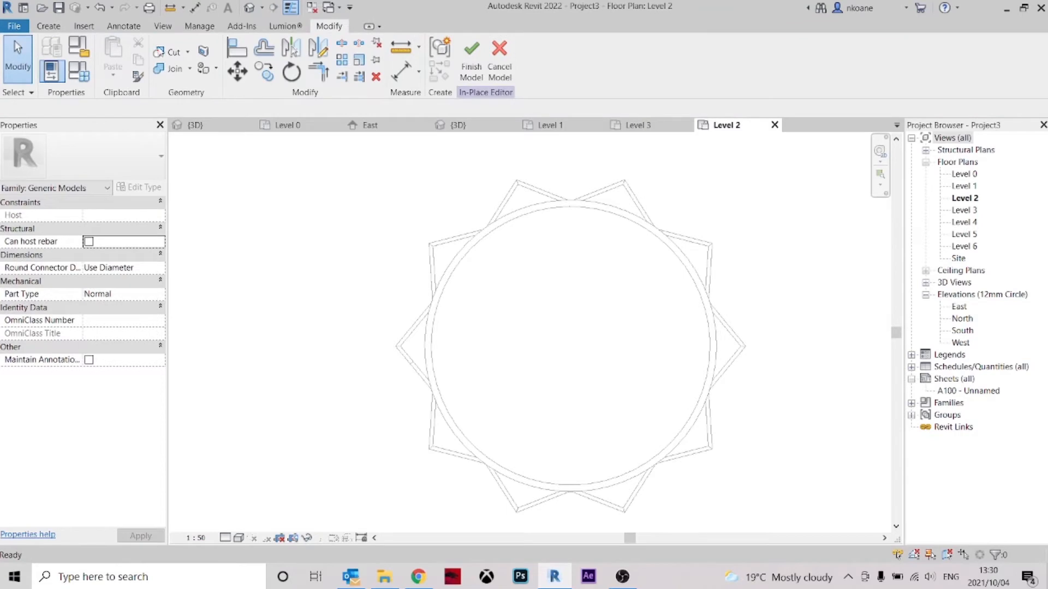
pyautogui.click(57, 26)
pyautogui.click(210, 59)
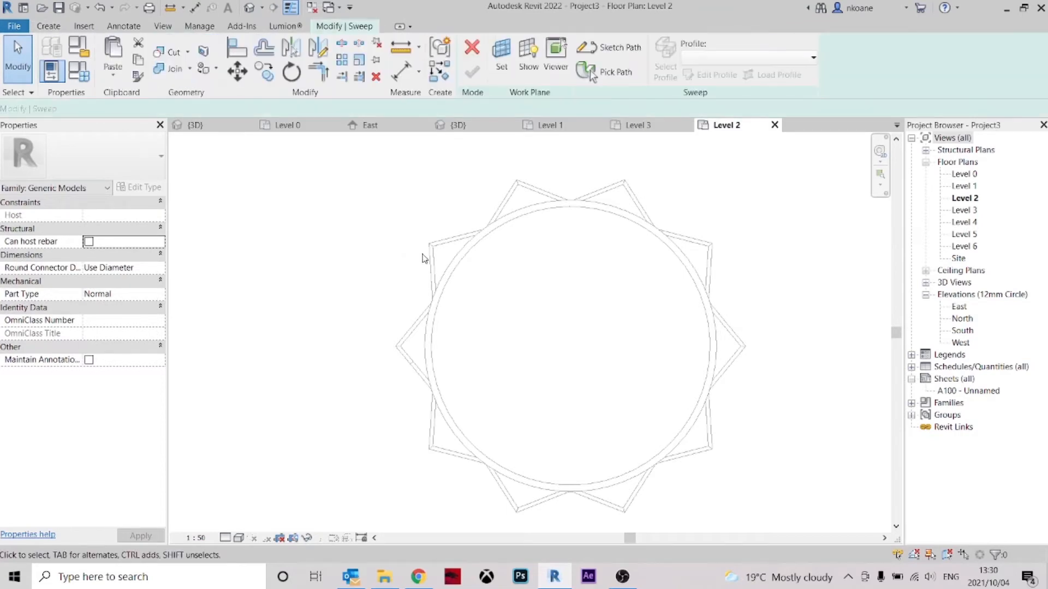
pyautogui.click(610, 47)
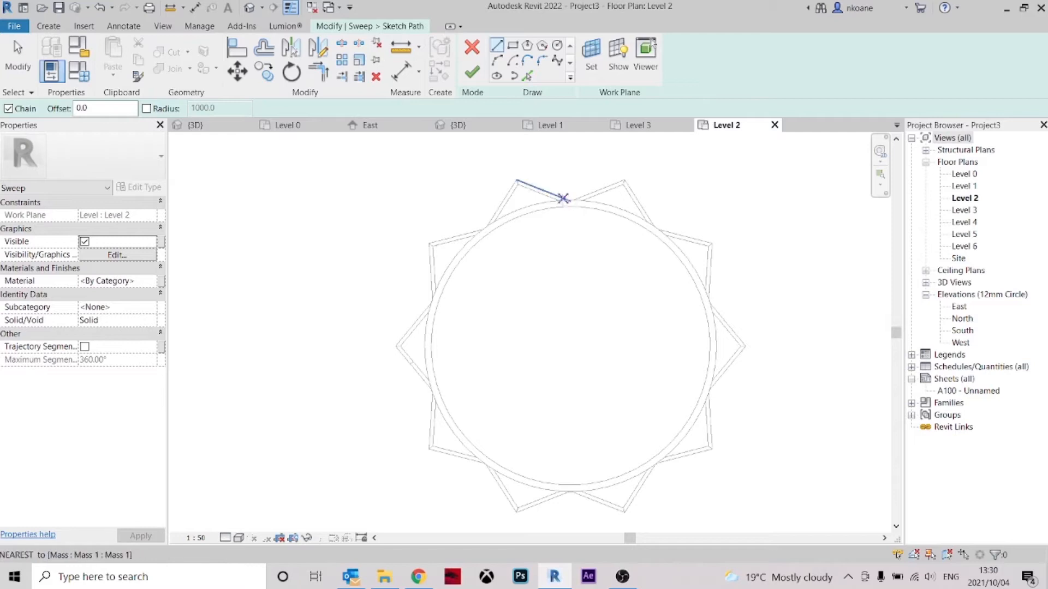
pyautogui.scroll(3, 565, 197)
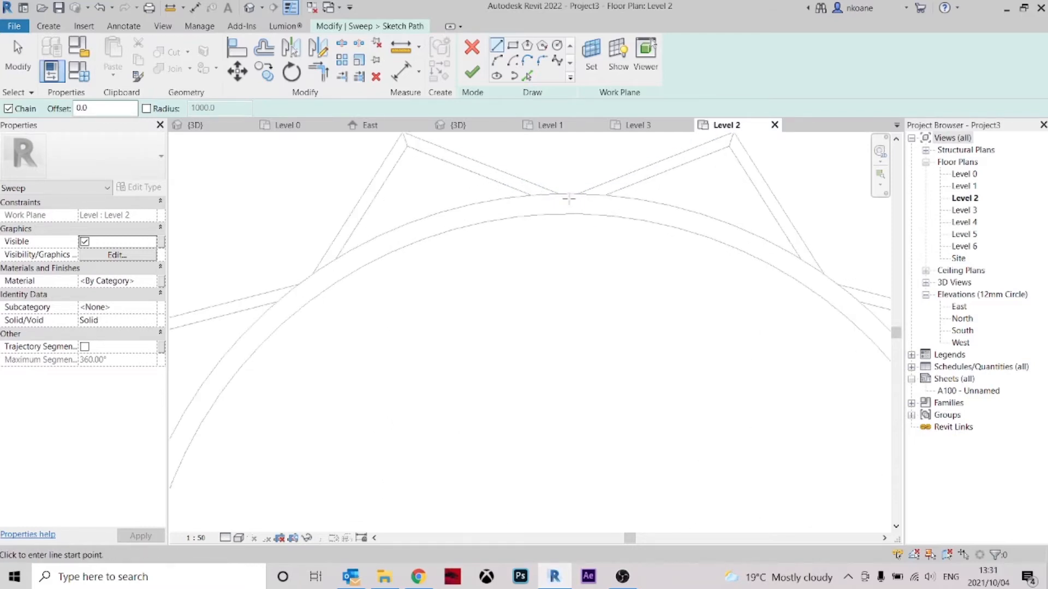
pyautogui.click(225, 538)
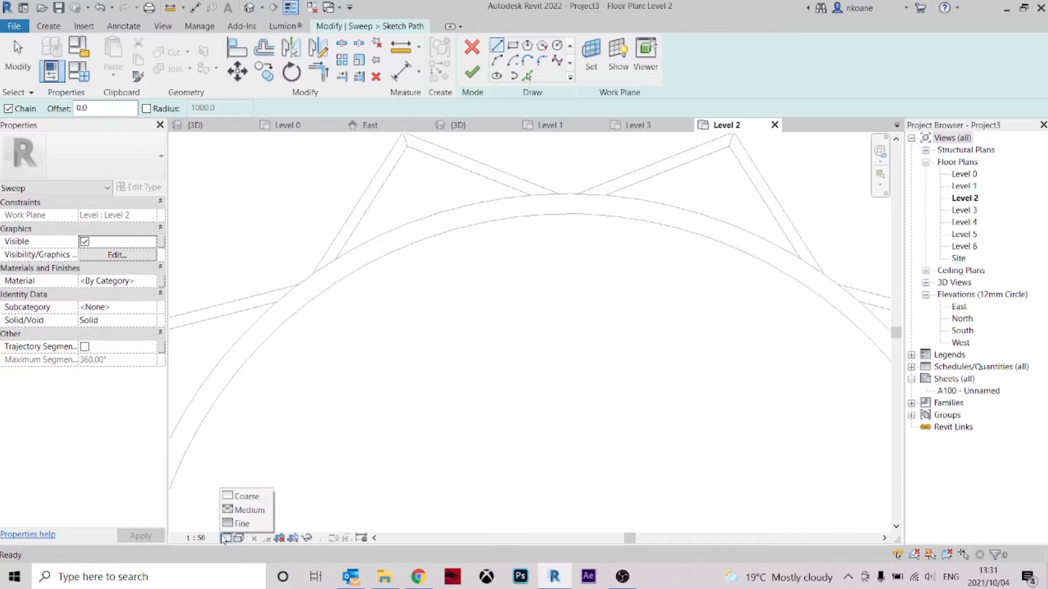
pyautogui.click(238, 538)
pyautogui.click(272, 468)
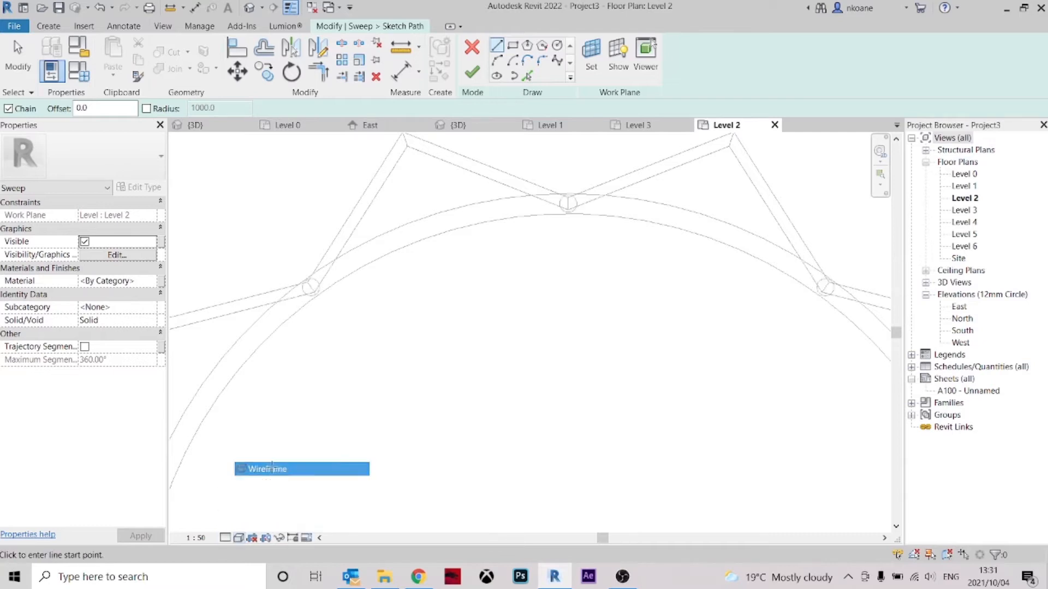
# - Sketch a vertical reference line across the ring from the uppermost column joint to the opposite lowermost one
pyautogui.scroll(3, 572, 202)
pyautogui.click(569, 190)
pyautogui.scroll(-3, 570, 191)
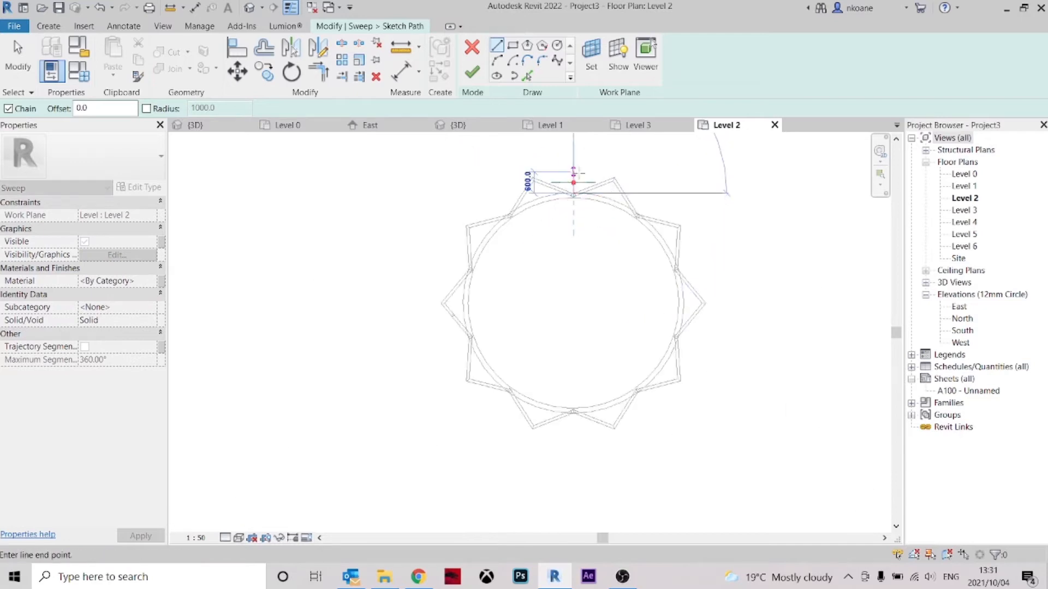
pyautogui.scroll(4, 568, 440)
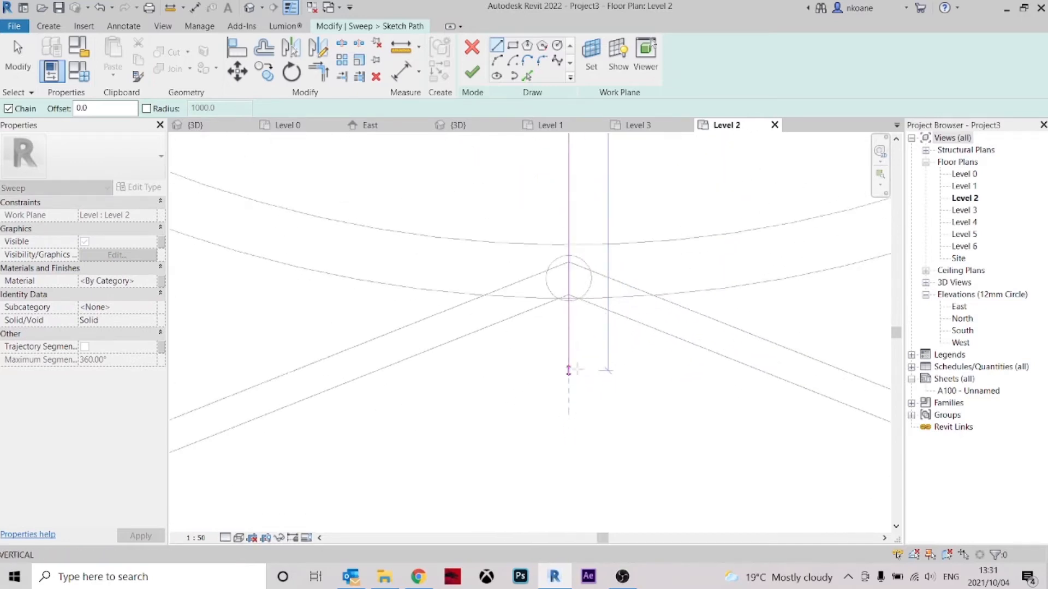
pyautogui.scroll(2, 568, 294)
pyautogui.click(568, 296)
pyautogui.scroll(-3, 597, 443)
pyautogui.scroll(-3, 598, 443)
# - Sketch a short line along the mitre of the leftmost brace tip, from its inner corner to its outer corner
pyautogui.click(557, 46)
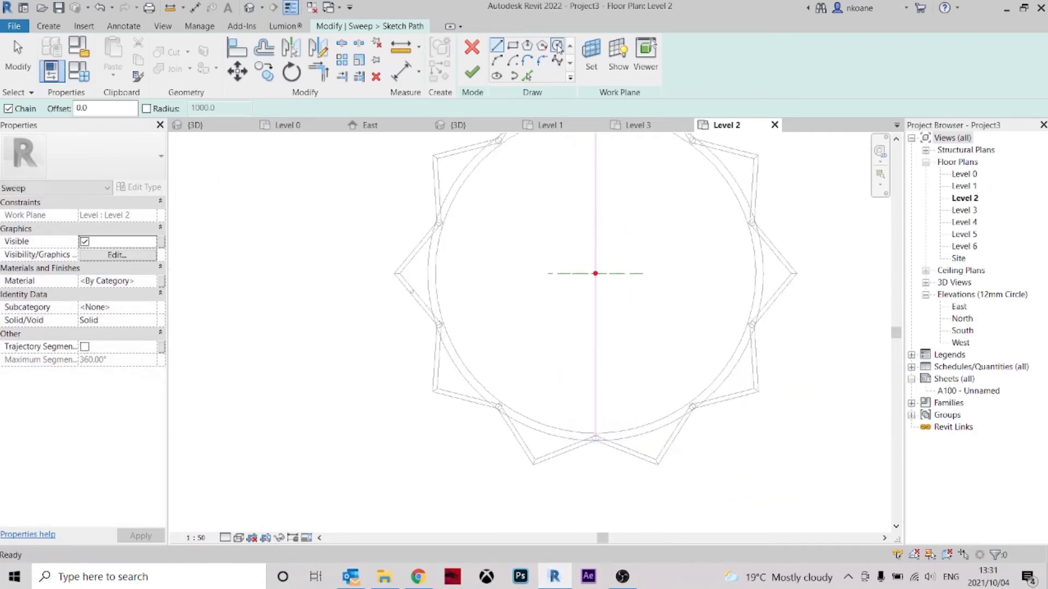
pyautogui.scroll(4, 389, 281)
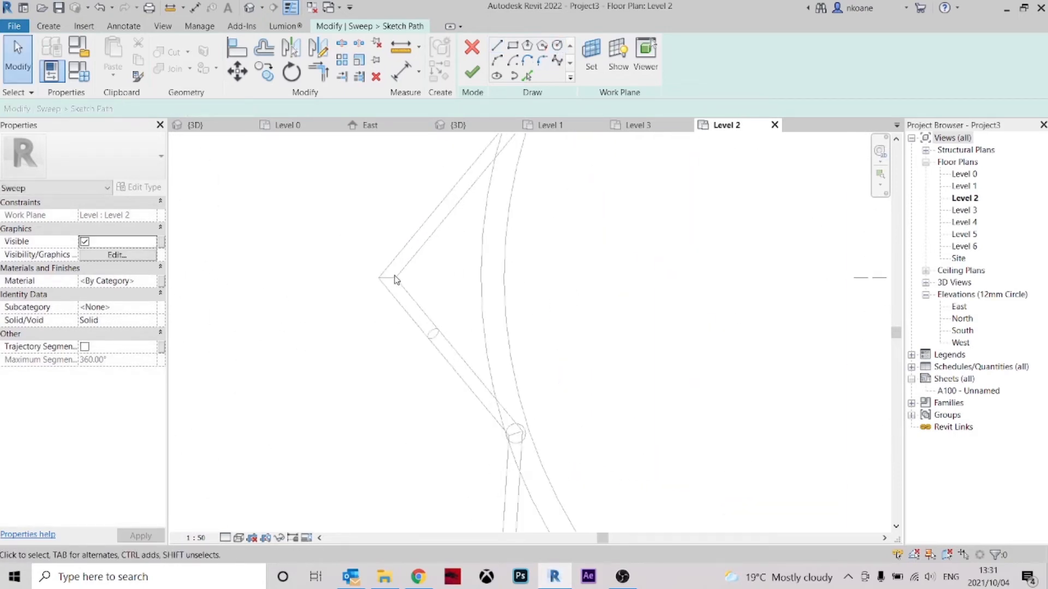
pyautogui.click(497, 46)
pyautogui.scroll(2, 400, 263)
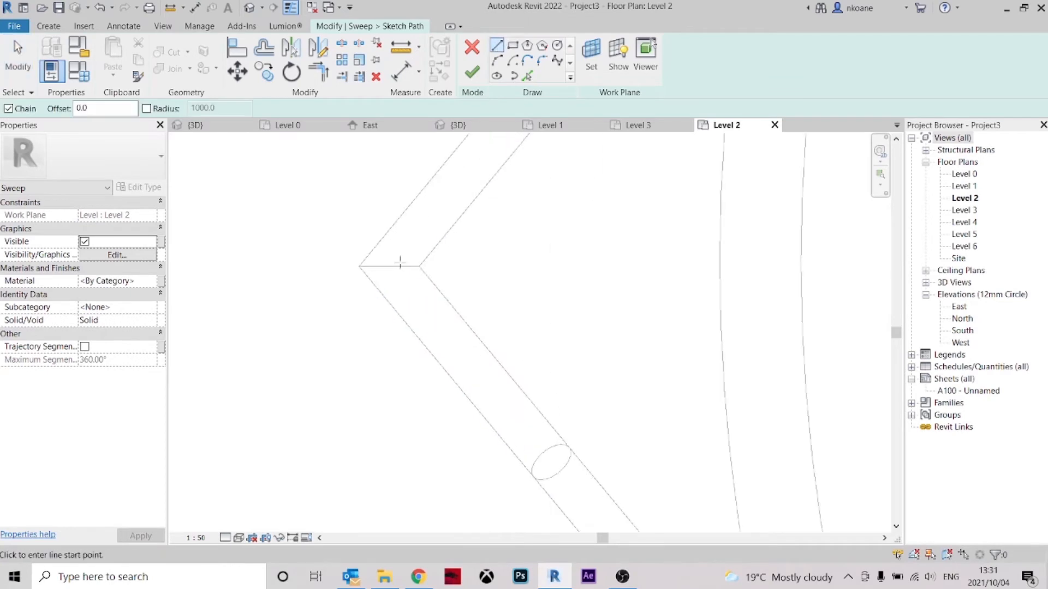
pyautogui.click(419, 267)
pyautogui.click(359, 266)
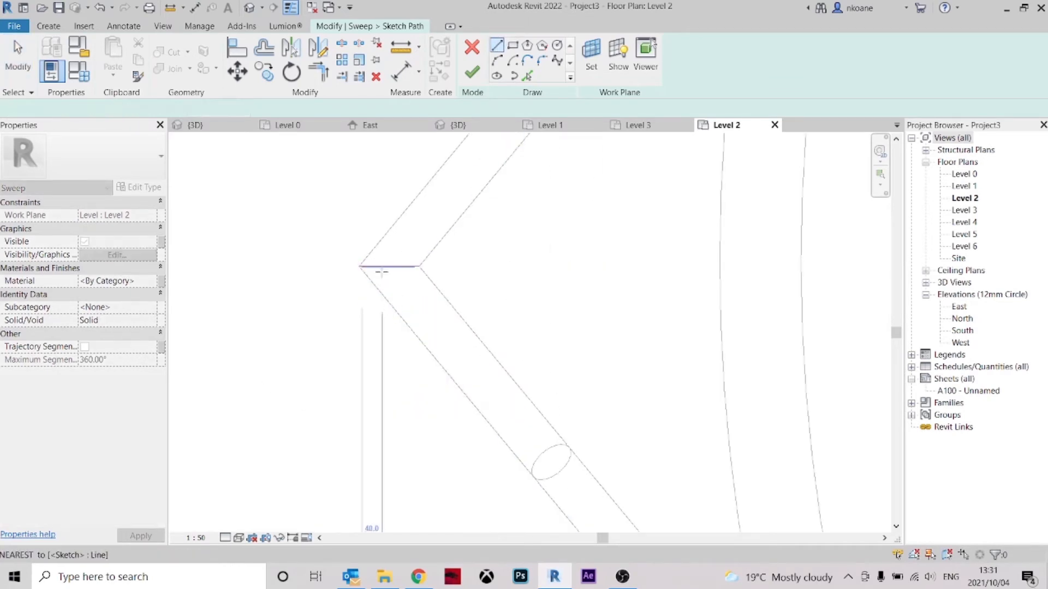
pyautogui.press('Escape')
pyautogui.press('Escape')
pyautogui.scroll(-4, 382, 267)
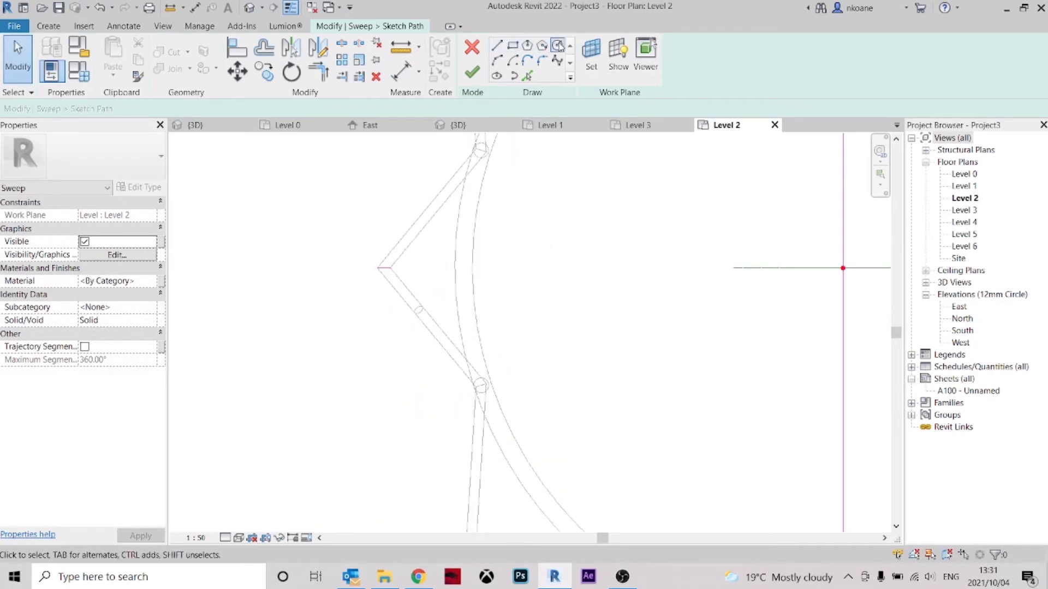
# - Sketch a circle centred on the ring's centre point, passing through the midpoint of the short mitre line at the leftmost brace tip
pyautogui.click(557, 45)
pyautogui.click(842, 267)
pyautogui.scroll(3, 382, 267)
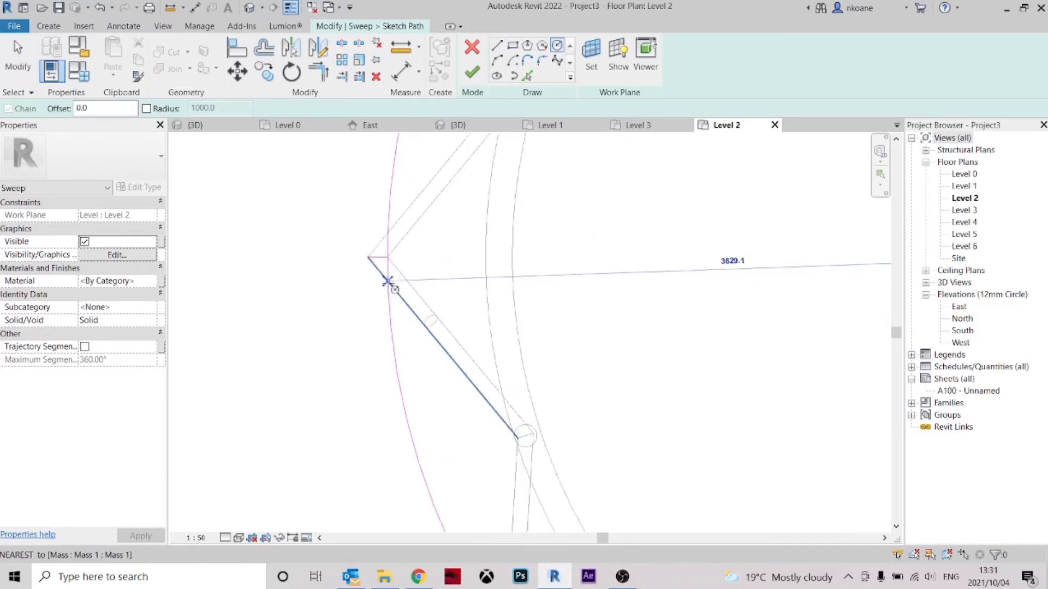
pyautogui.scroll(2, 383, 239)
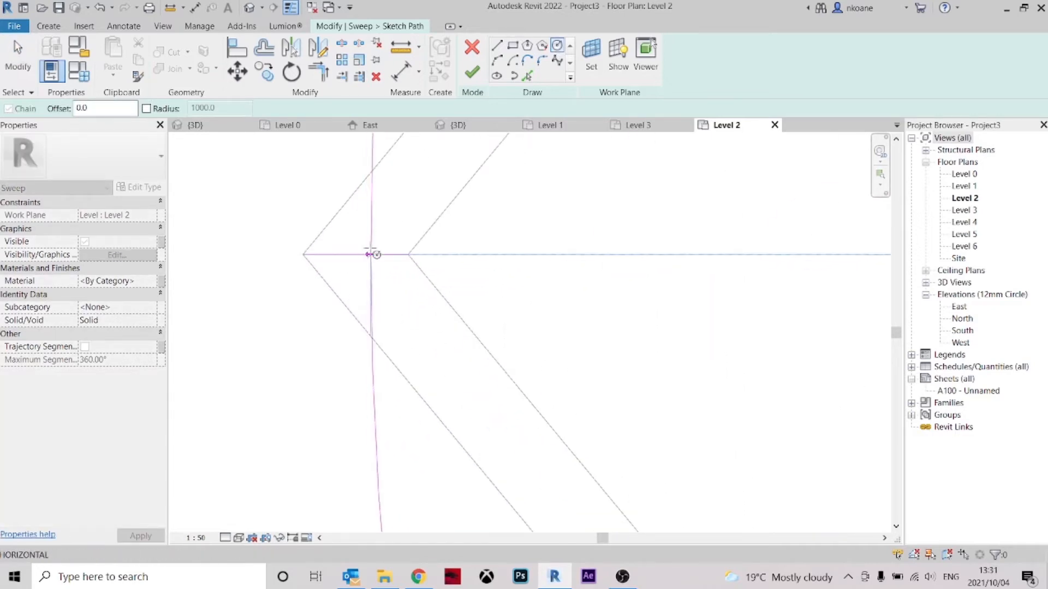
pyautogui.click(358, 257)
pyautogui.press('Escape')
pyautogui.press('Escape')
# - Delete the vertical reference line across the ring and finish the circular sweep path
pyautogui.scroll(-3, 380, 275)
pyautogui.scroll(-3, 372, 296)
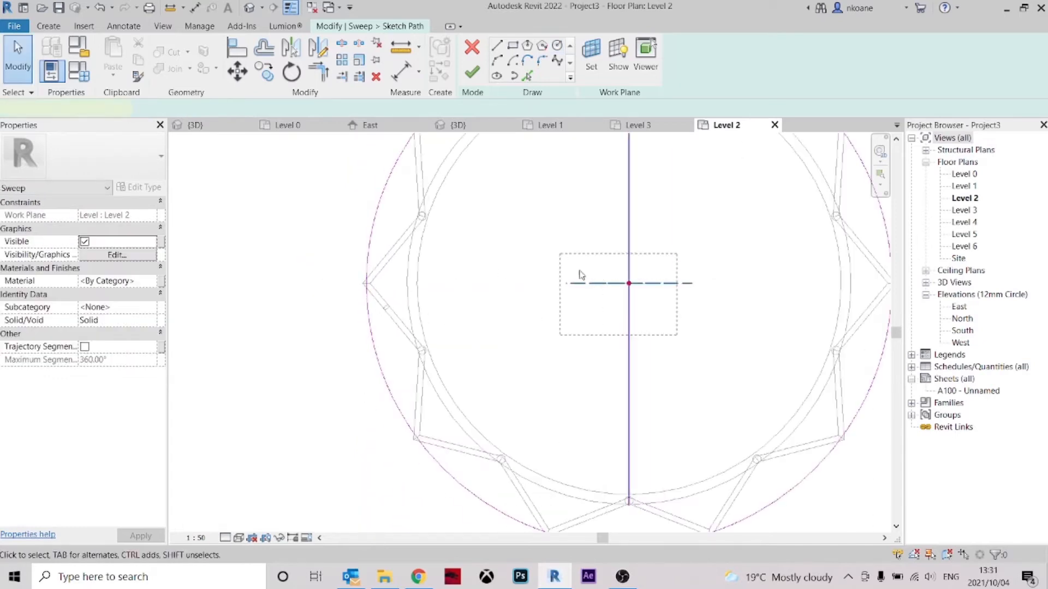
pyautogui.scroll(-2, 577, 288)
pyautogui.moveTo(567, 294); pyautogui.dragTo(550, 372, button='middle')
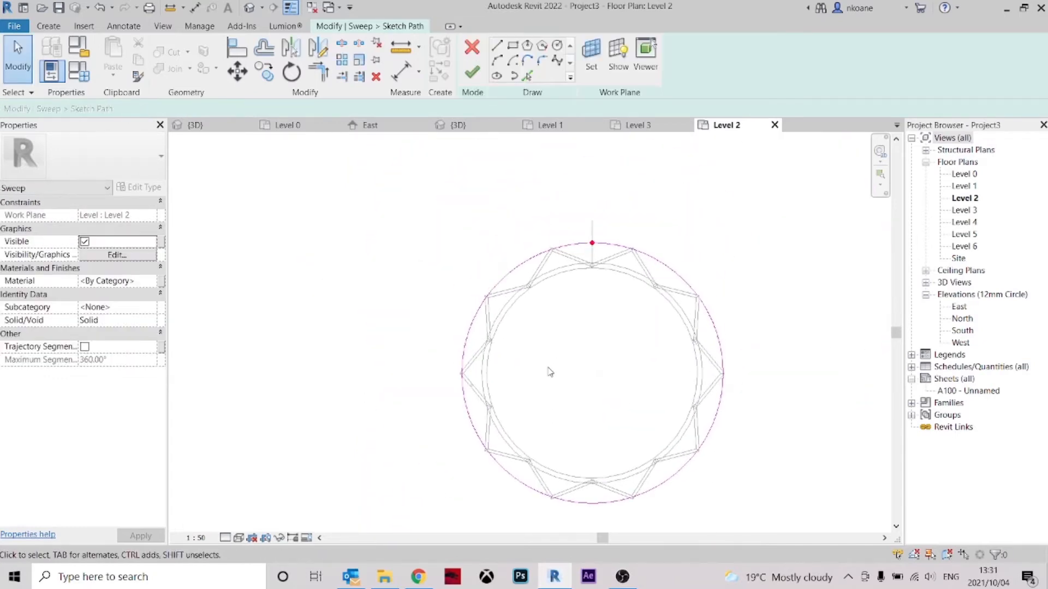
pyautogui.click(472, 75)
# - Sketch the sweep profile in the East elevation as a circle of 60 mm radius centred on the path's reference point, and finish the profile
pyautogui.click(712, 77)
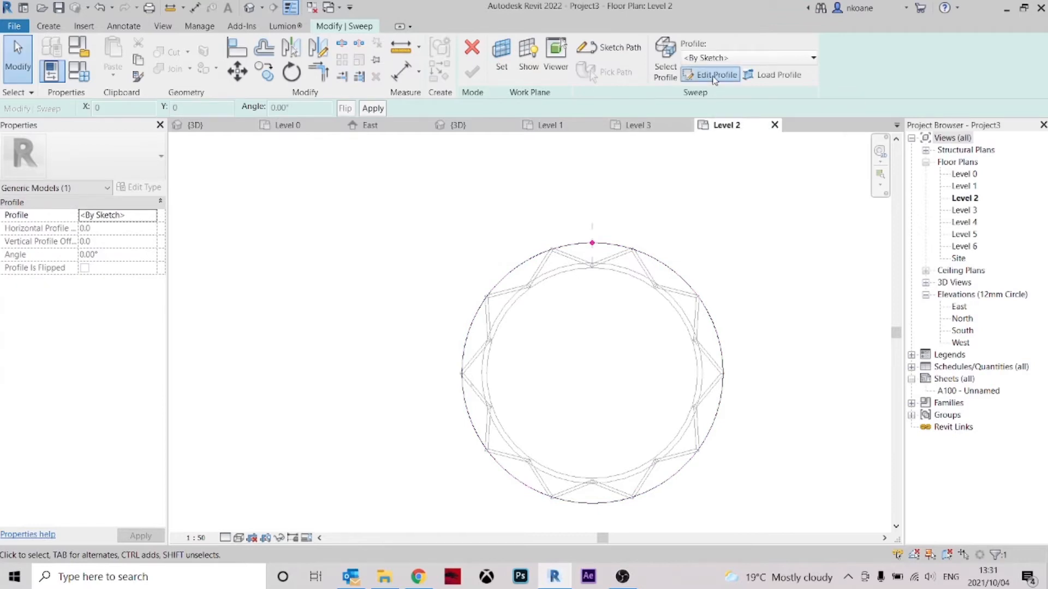
pyautogui.click(514, 420)
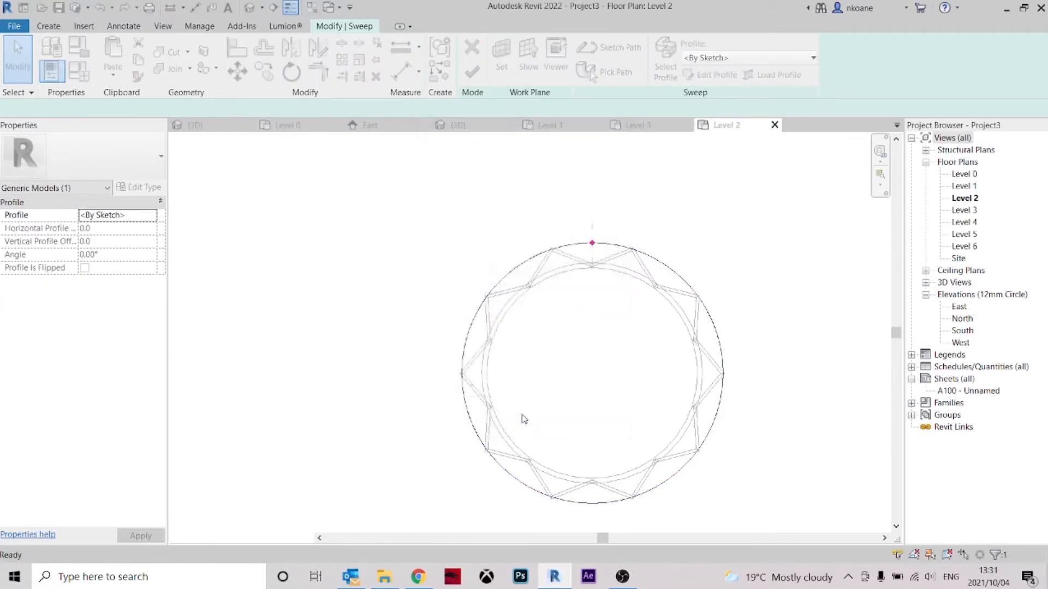
pyautogui.scroll(4, 678, 401)
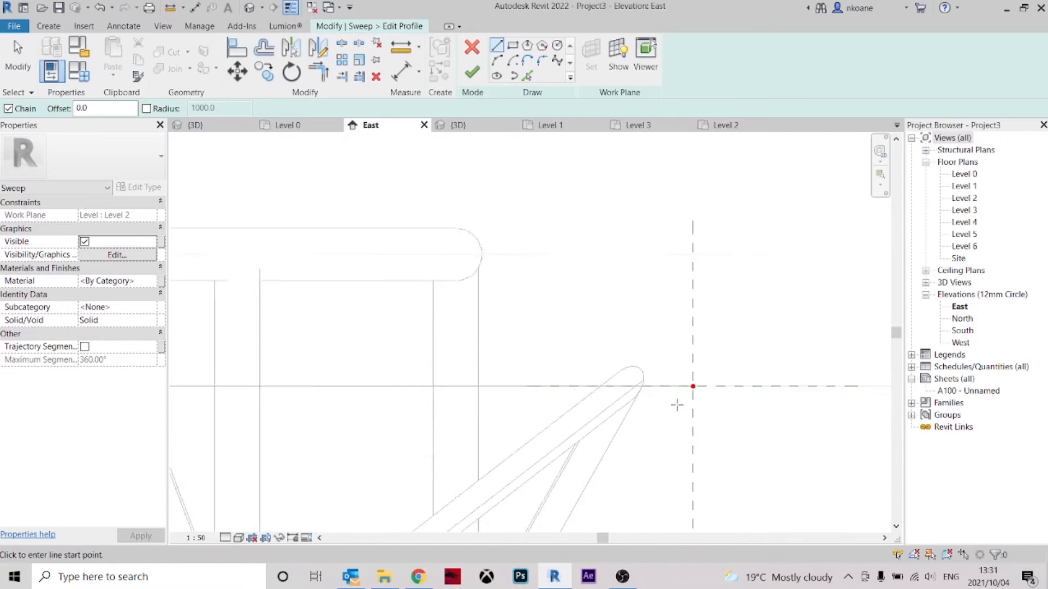
pyautogui.scroll(2, 692, 386)
pyautogui.scroll(-4, 650, 295)
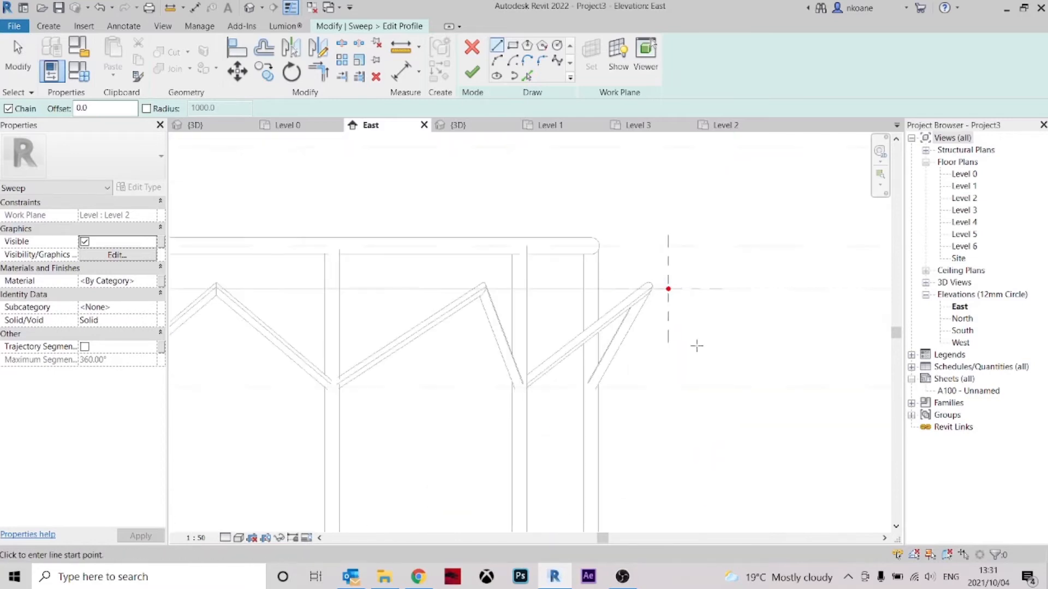
pyautogui.scroll(-2, 709, 382)
pyautogui.scroll(5, 707, 363)
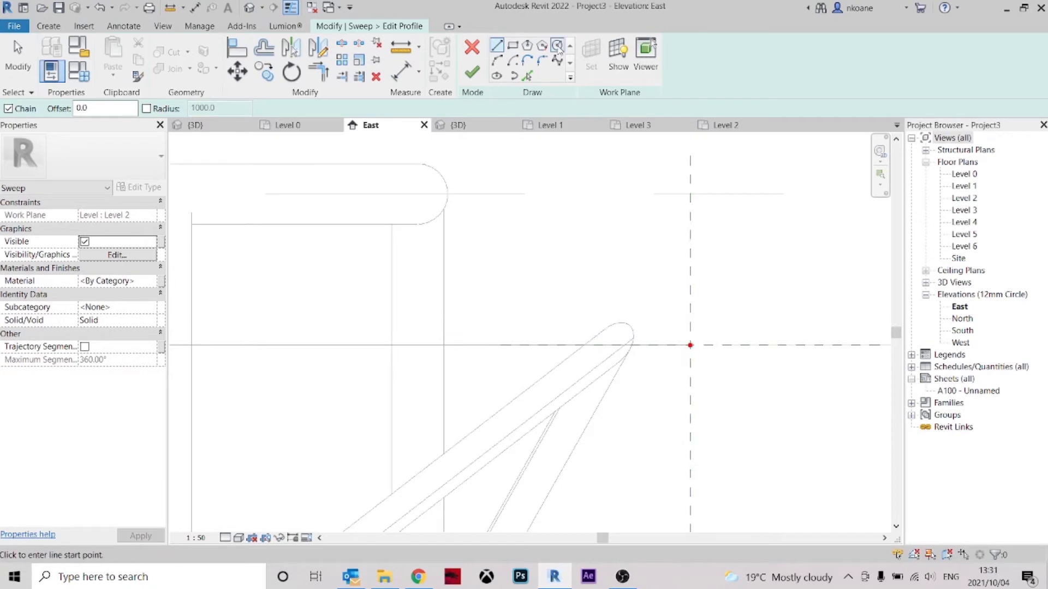
pyautogui.click(691, 344)
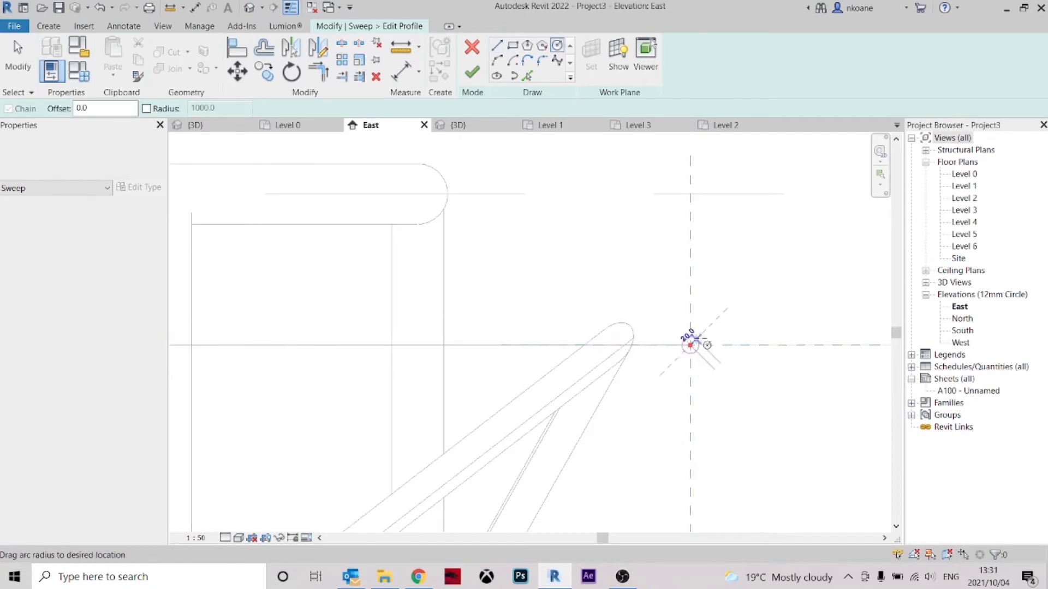
pyautogui.click(702, 342)
pyautogui.scroll(-2, 706, 292)
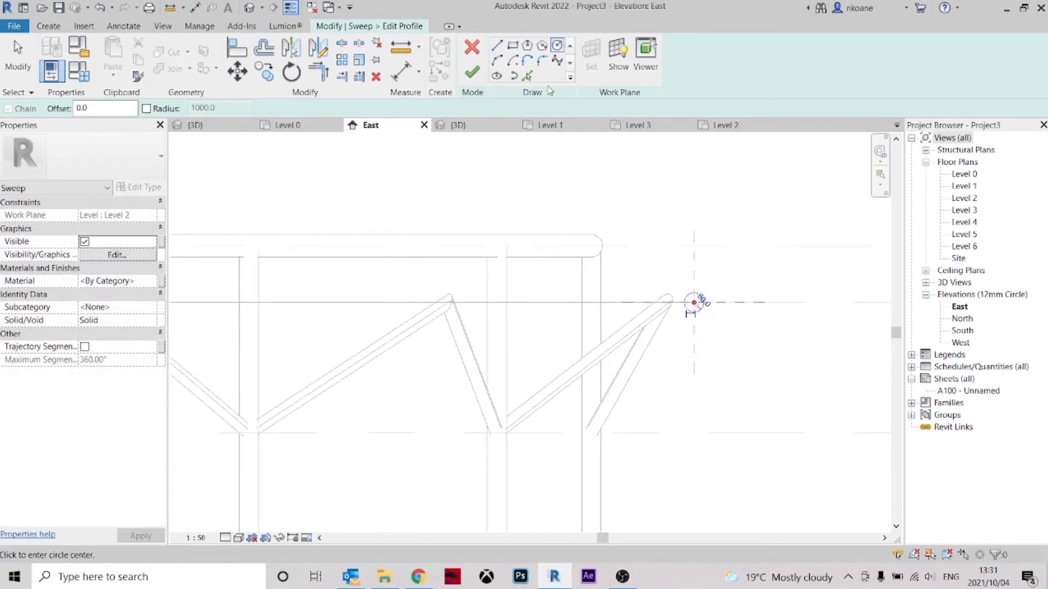
pyautogui.click(471, 72)
# - Switch to the 3D view and finish the sweep to create the outer pipe ring at the brace tips
pyautogui.hotkey('ctrl', 'Tab')
pyautogui.keyDown('shift'); pyautogui.moveTo(614, 345); pyautogui.dragTo(843, 378, button='middle'); pyautogui.keyUp('shift')
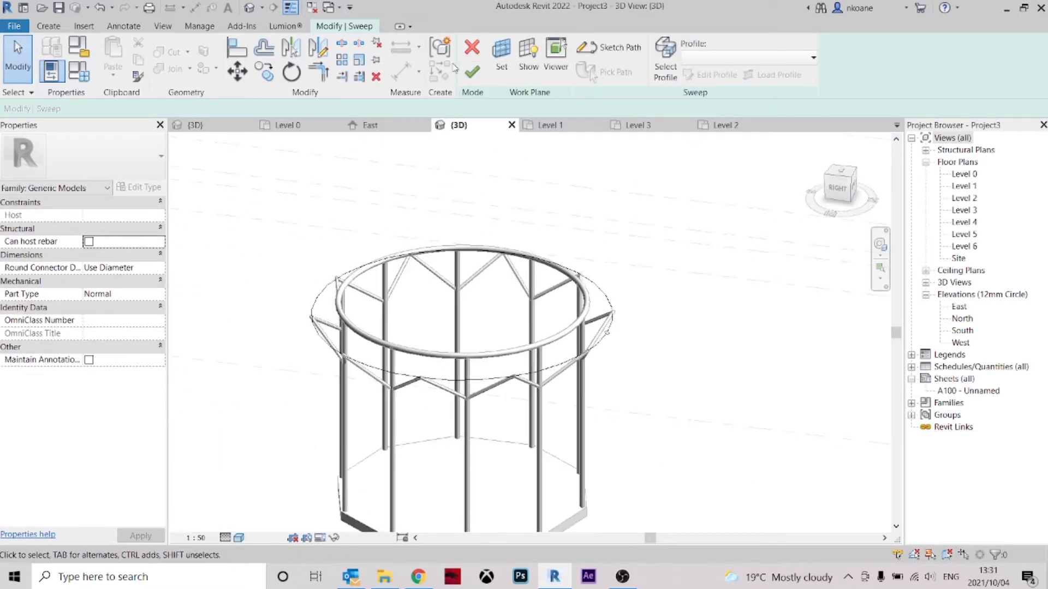
pyautogui.click(472, 72)
pyautogui.keyDown('shift'); pyautogui.moveTo(675, 396); pyautogui.dragTo(52, 298, button='middle'); pyautogui.keyUp('shift')
pyautogui.keyDown('shift'); pyautogui.moveTo(669, 362); pyautogui.dragTo(622, 382, button='middle'); pyautogui.keyUp('shift')
pyautogui.scroll(4, 587, 341)
pyautogui.click(748, 351)
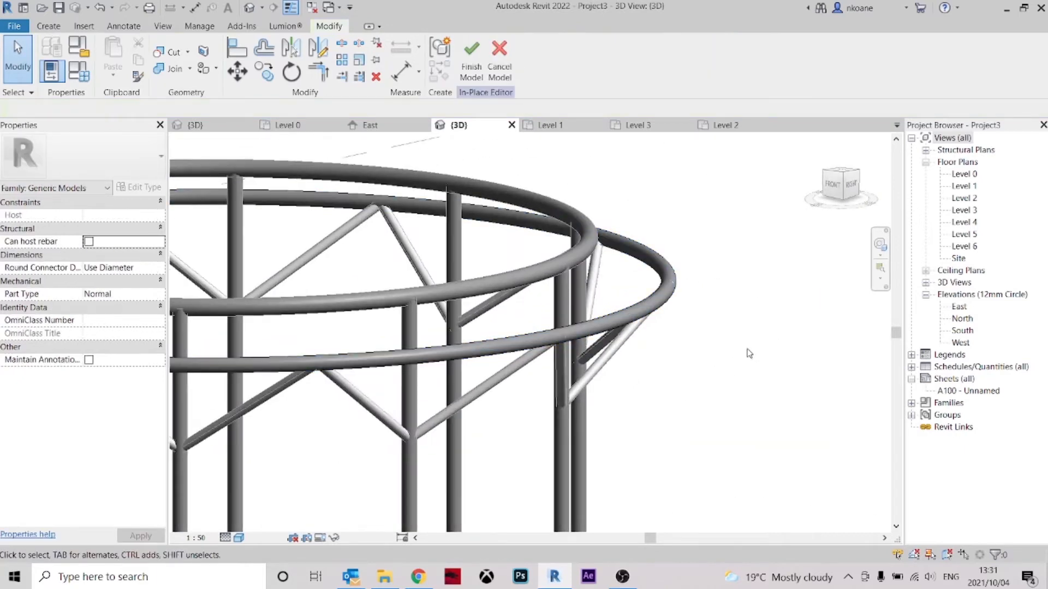
# - Check how the outer ring meets the brace tips and finish the in-place model
pyautogui.scroll(-4, 749, 353)
pyautogui.keyDown('shift'); pyautogui.moveTo(738, 358); pyautogui.dragTo(795, 291, button='middle'); pyautogui.keyUp('shift')
pyautogui.scroll(4, 349, 252)
pyautogui.scroll(-3, 303, 256)
pyautogui.scroll(-2, 317, 258)
pyautogui.keyDown('shift'); pyautogui.moveTo(322, 268); pyautogui.dragTo(329, 311, button='middle'); pyautogui.keyUp('shift')
pyautogui.scroll(1, 329, 311)
pyautogui.scroll(-1, 329, 311)
pyautogui.click(471, 61)
pyautogui.keyDown('shift'); pyautogui.moveTo(731, 328); pyautogui.dragTo(776, 322, button='middle'); pyautogui.keyUp('shift')
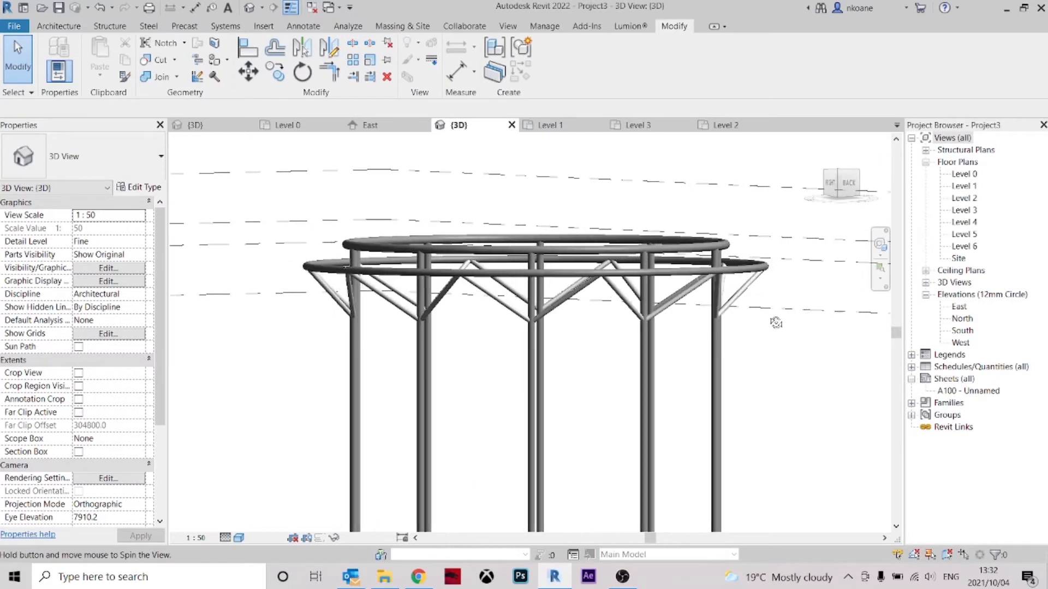
# - Reopen the outer ring for in-place editing and edit its sweep from the East elevation
pyautogui.click(752, 277)
pyautogui.click(766, 290)
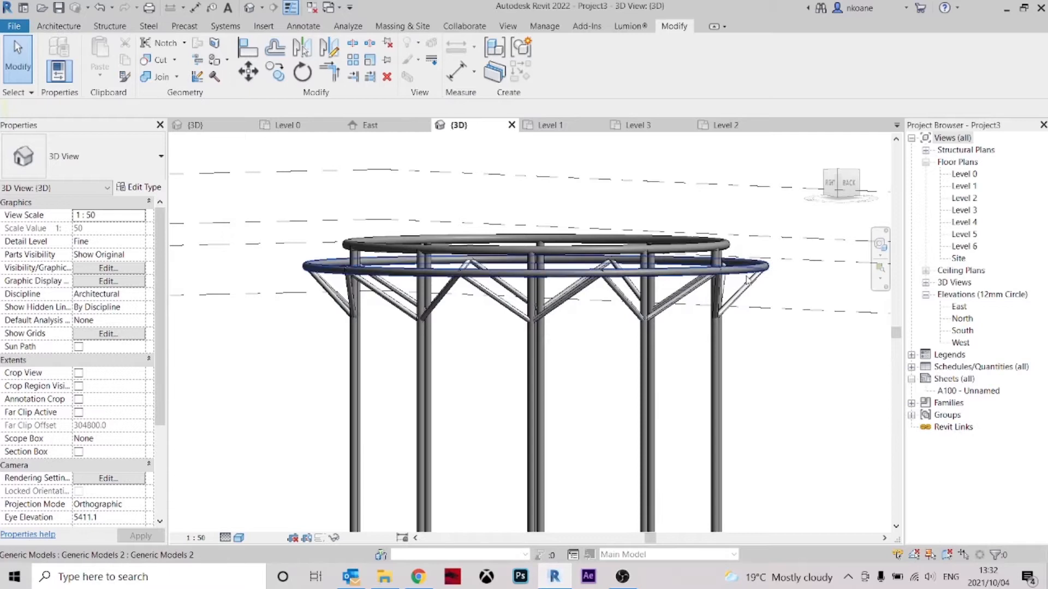
pyautogui.click(754, 270)
pyautogui.click(550, 65)
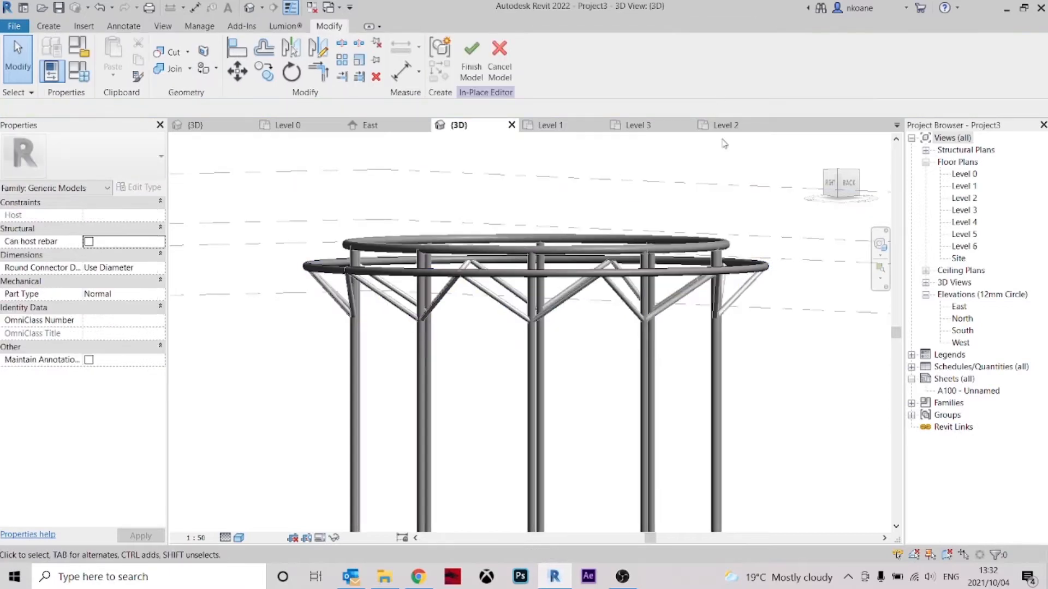
pyautogui.click(554, 128)
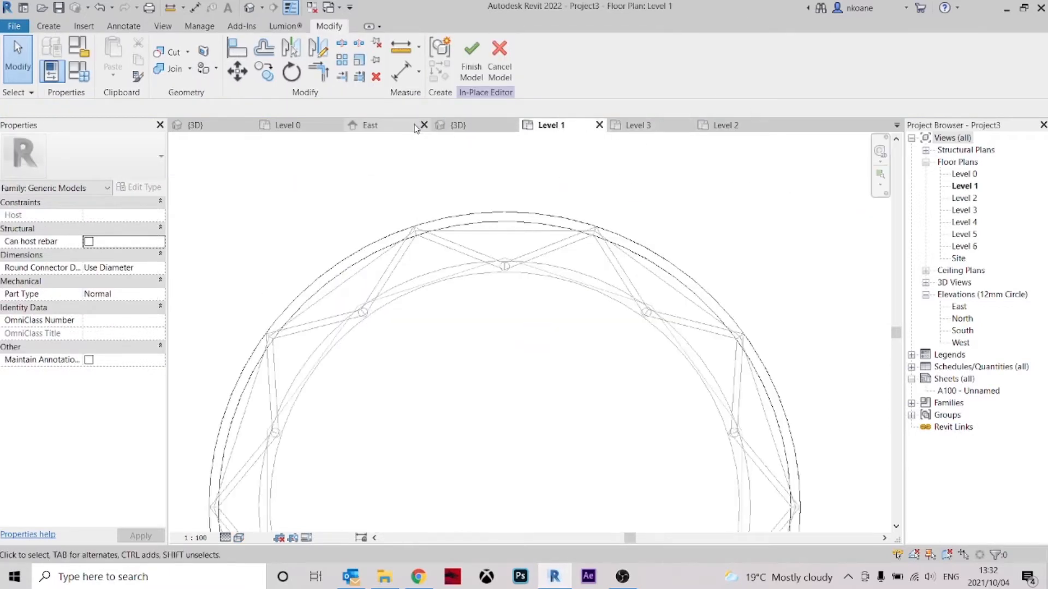
pyautogui.click(377, 126)
pyautogui.scroll(3, 665, 312)
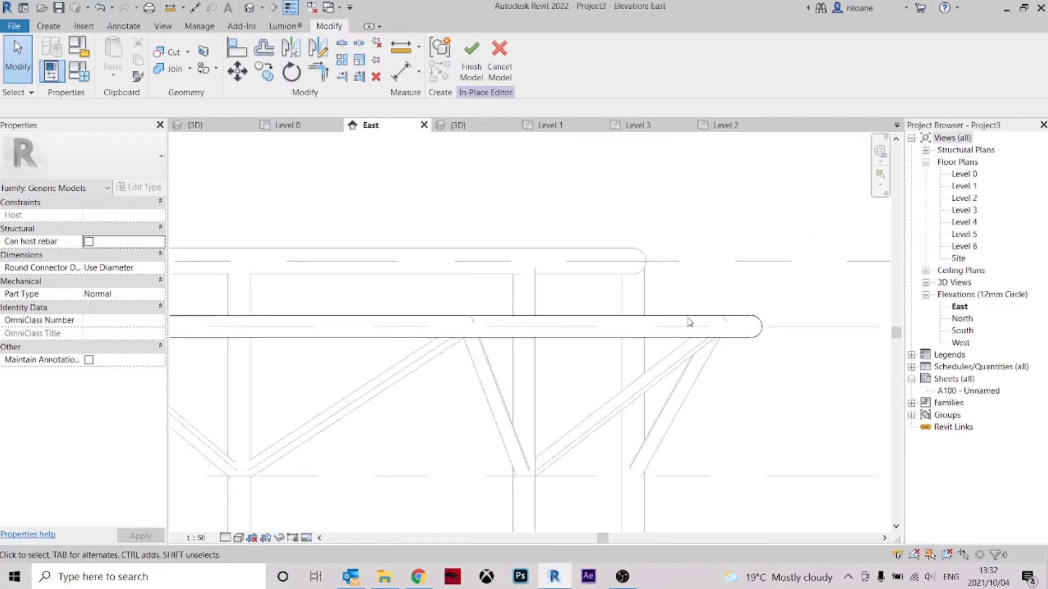
pyautogui.click(689, 323)
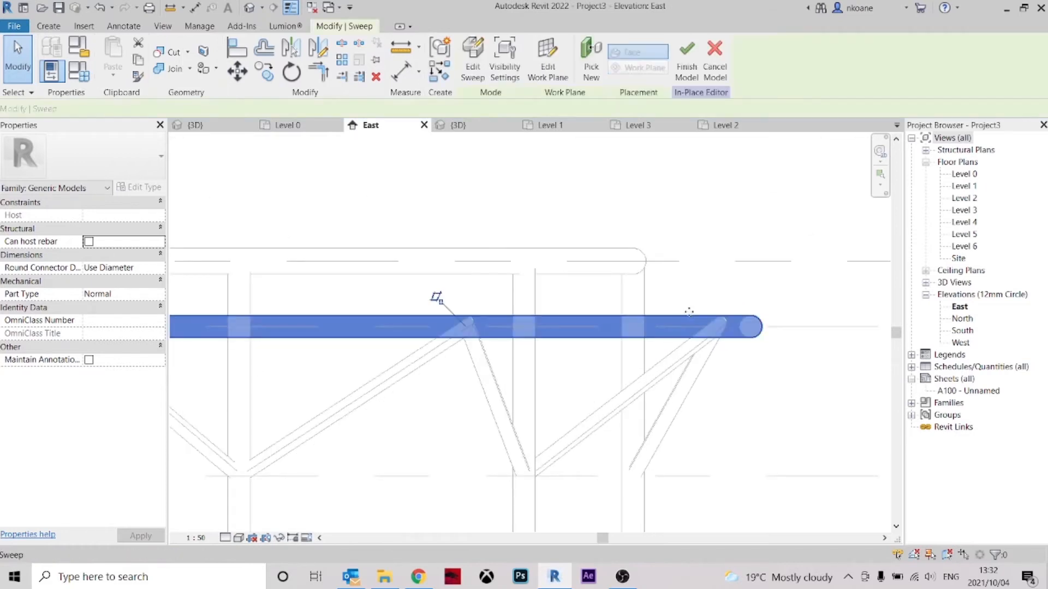
pyautogui.click(473, 67)
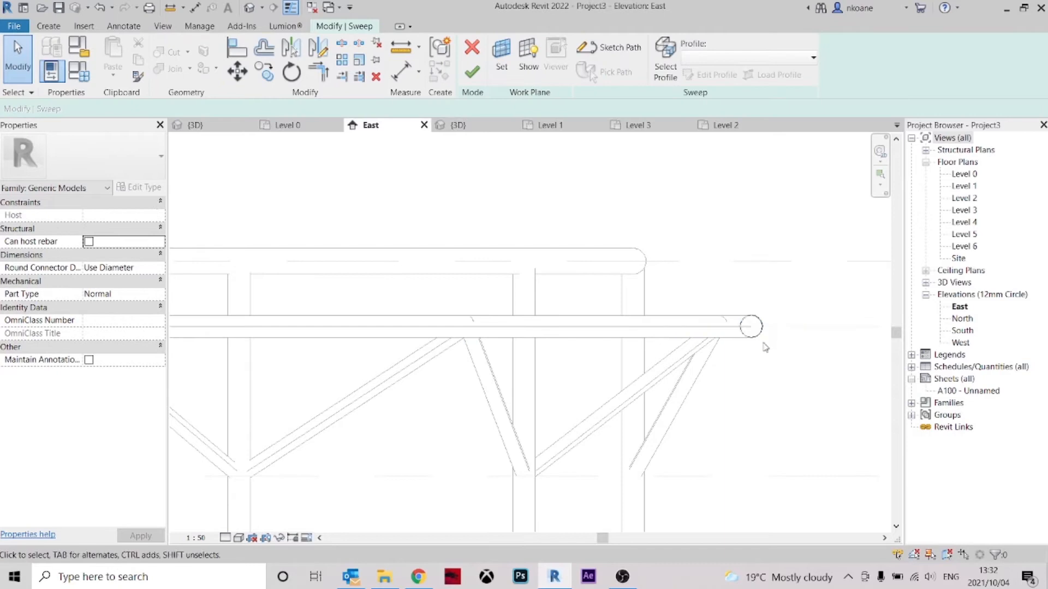
# - Open the ring's sweep profile and examine the circle's radius and its position relative to the reference planes and brace tip
pyautogui.doubleClick(761, 338)
pyautogui.scroll(2, 765, 351)
pyautogui.scroll(-3, 738, 322)
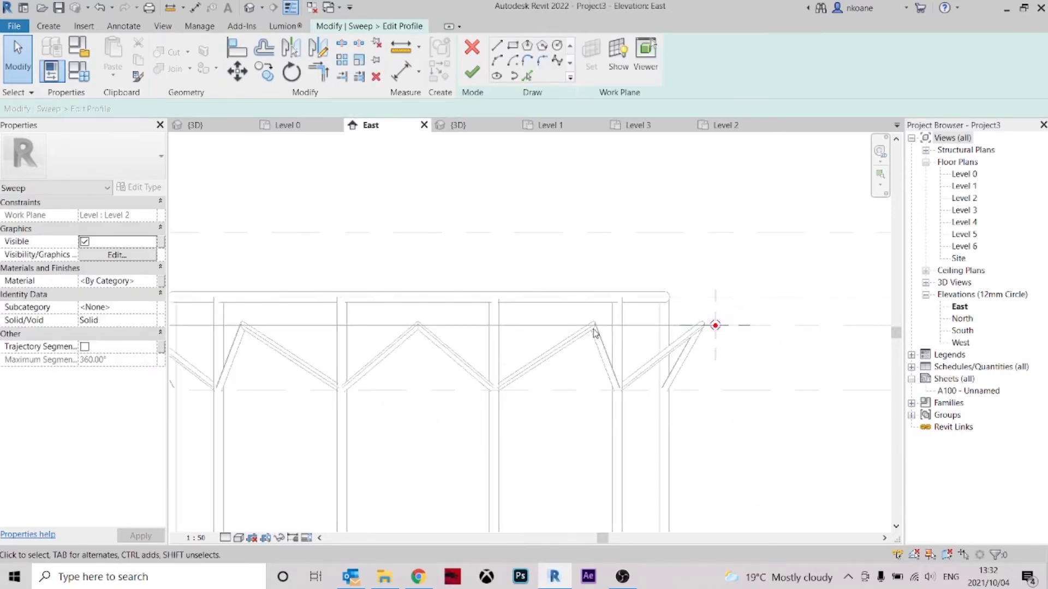
pyautogui.scroll(3, 677, 372)
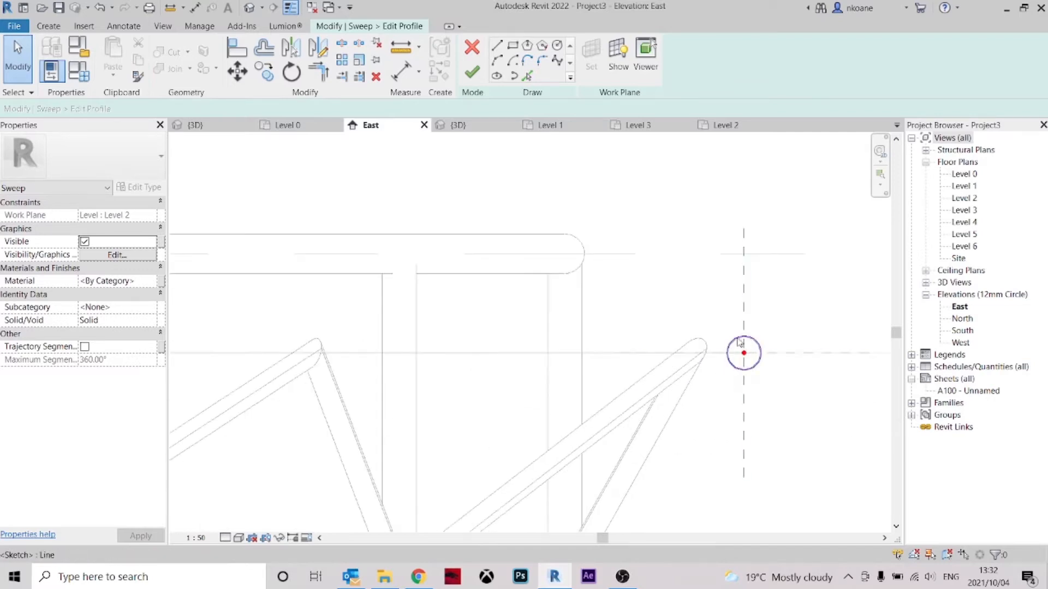
pyautogui.click(753, 376)
pyautogui.click(783, 415)
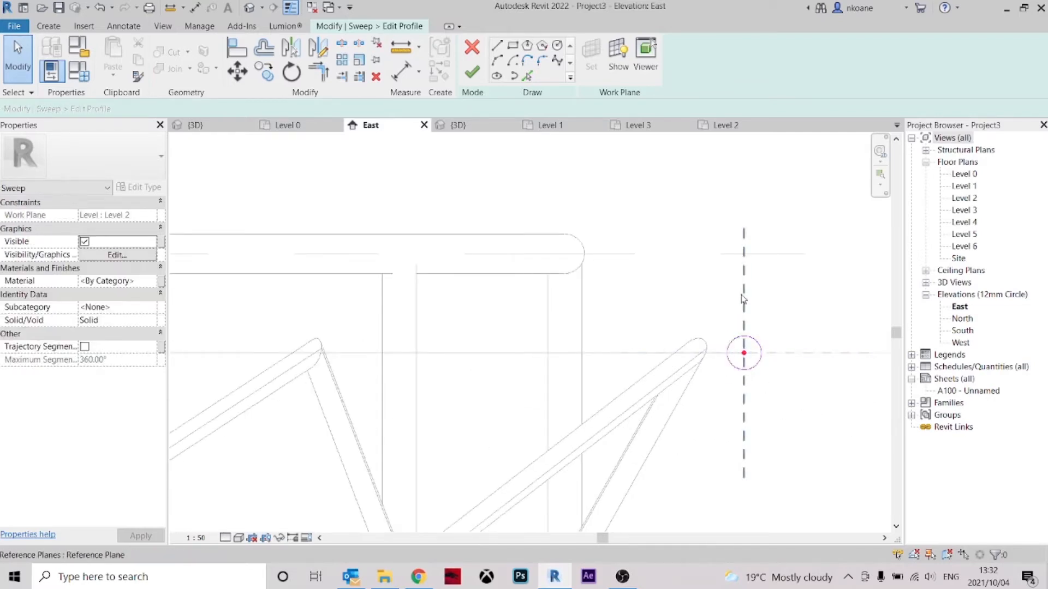
pyautogui.click(744, 261)
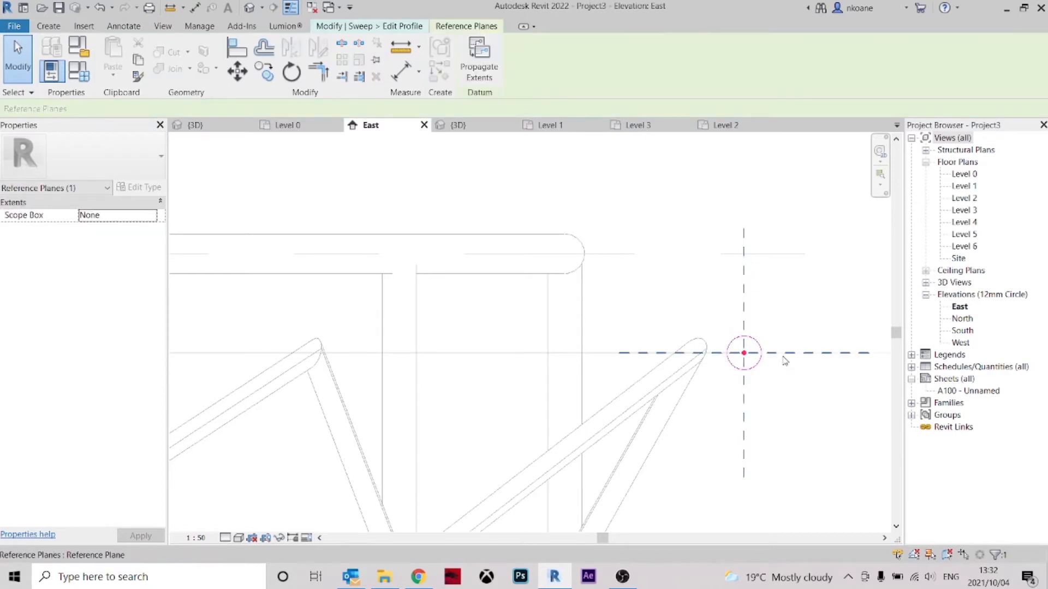
pyautogui.moveTo(659, 263); pyautogui.dragTo(833, 437)
pyautogui.scroll(3, 753, 356)
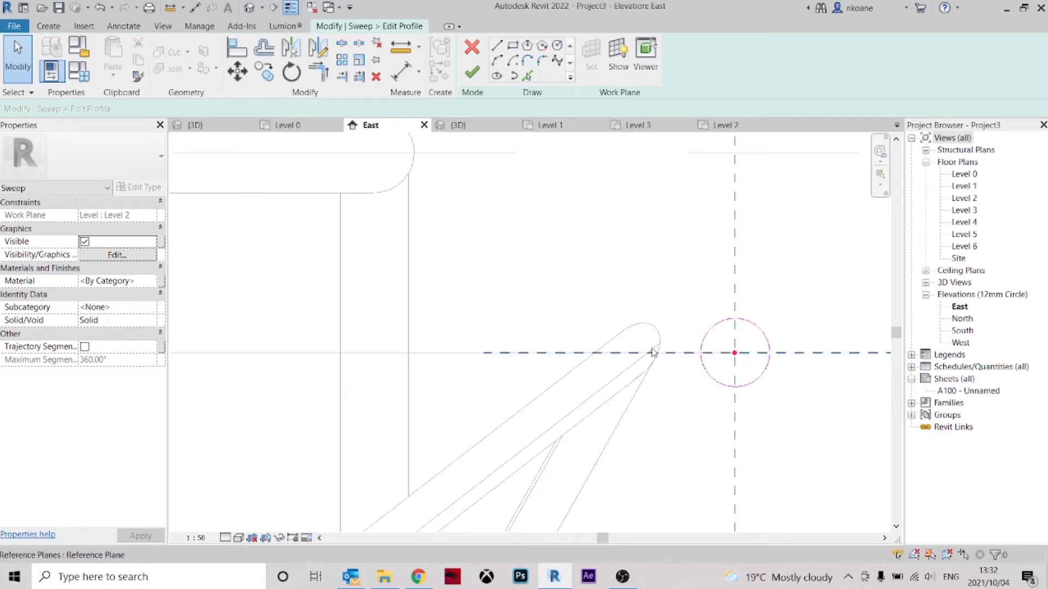
pyautogui.scroll(-1, 674, 329)
pyautogui.click(715, 326)
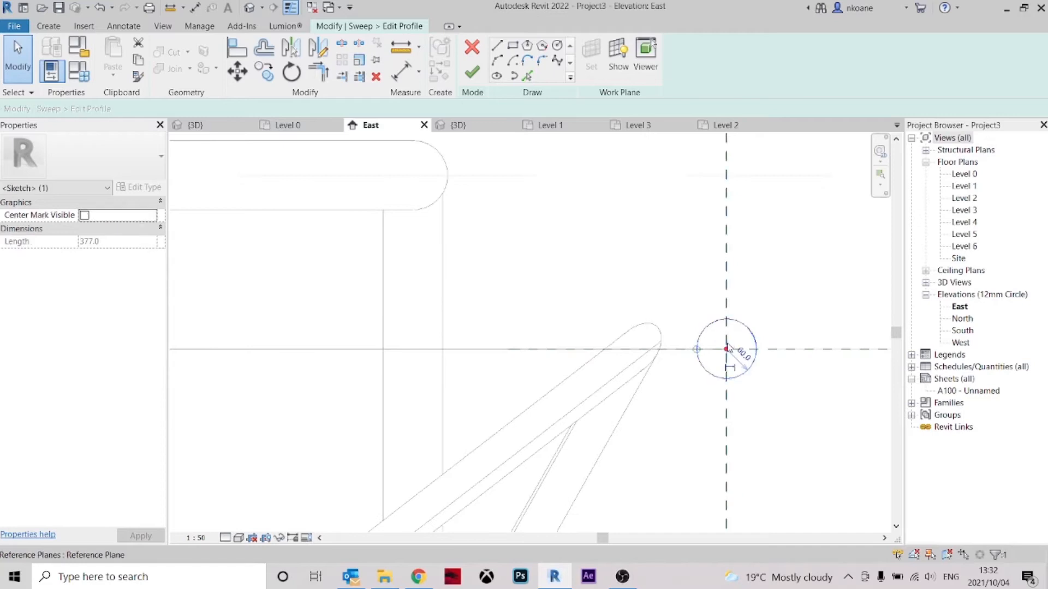
pyautogui.click(784, 299)
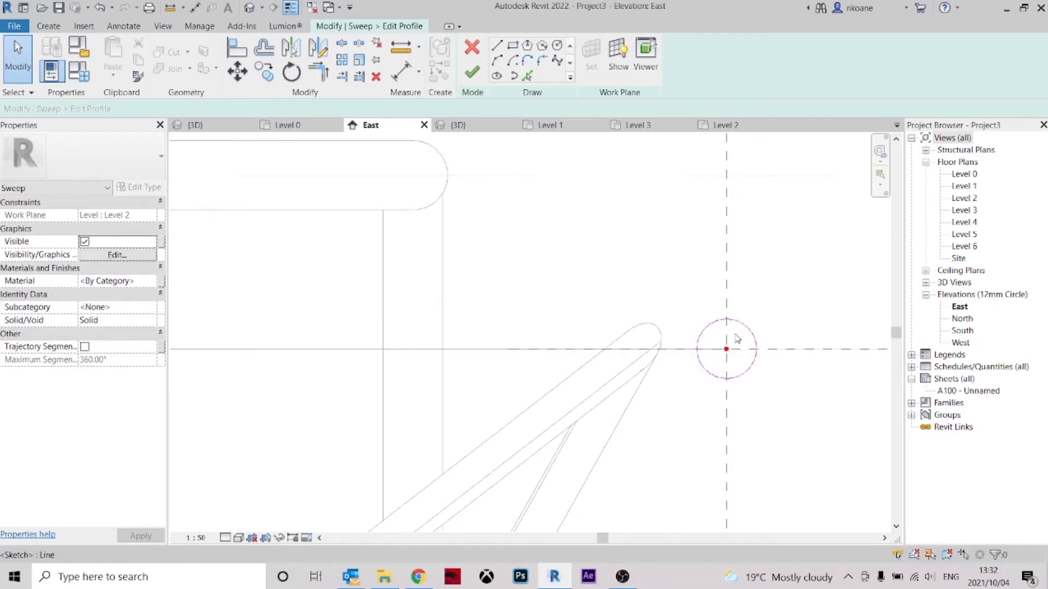
# - Finish the profile, the sweep and the in-place model of the outer ring
pyautogui.click(469, 73)
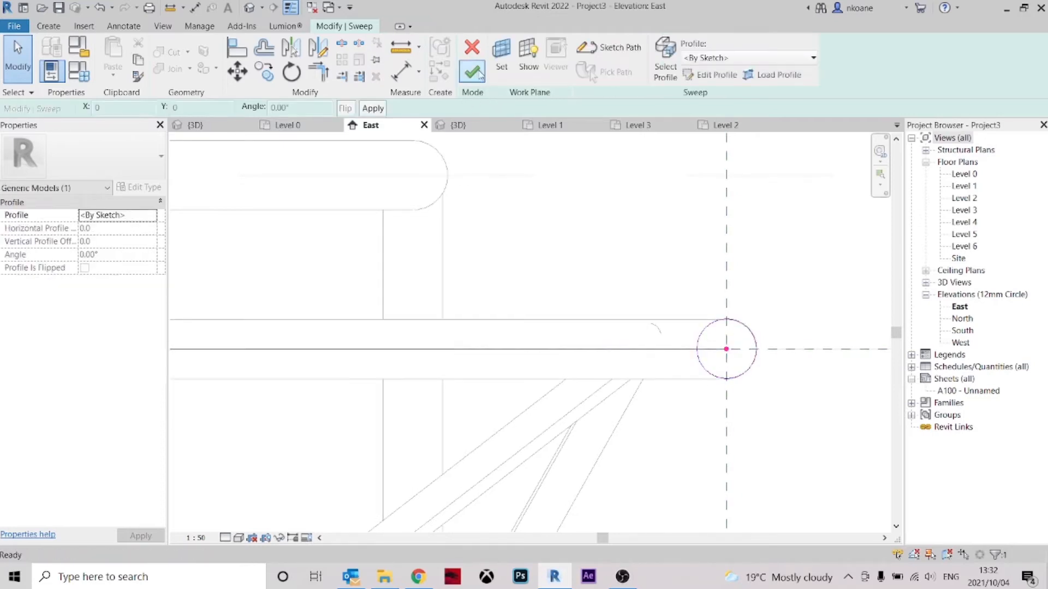
pyautogui.click(471, 72)
pyautogui.click(719, 237)
pyautogui.scroll(-4, 704, 245)
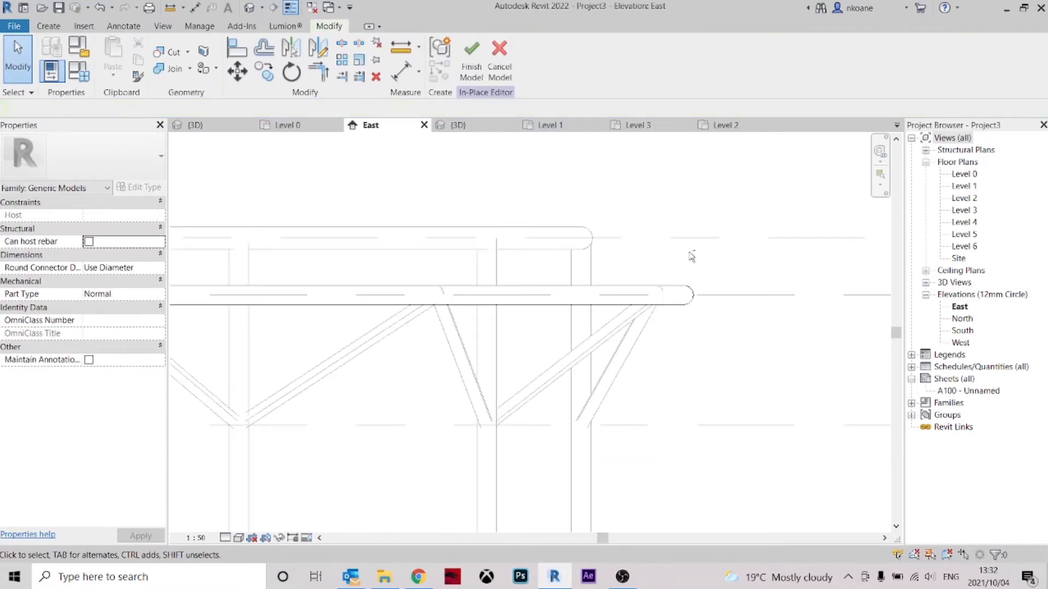
pyautogui.click(477, 79)
# - Inspect both pipe rings and the braces in the 3D view, from directly above and from the side
pyautogui.press('q')
pyautogui.keyDown('shift'); pyautogui.moveTo(715, 317); pyautogui.dragTo(734, 491, button='middle'); pyautogui.keyUp('shift')
pyautogui.keyDown('shift'); pyautogui.moveTo(742, 365); pyautogui.dragTo(775, 465, button='middle'); pyautogui.keyUp('shift')
pyautogui.scroll(-3, 554, 395)
pyautogui.keyDown('shift'); pyautogui.moveTo(589, 346); pyautogui.dragTo(596, 378, button='middle'); pyautogui.keyUp('shift')
pyautogui.click(846, 187)
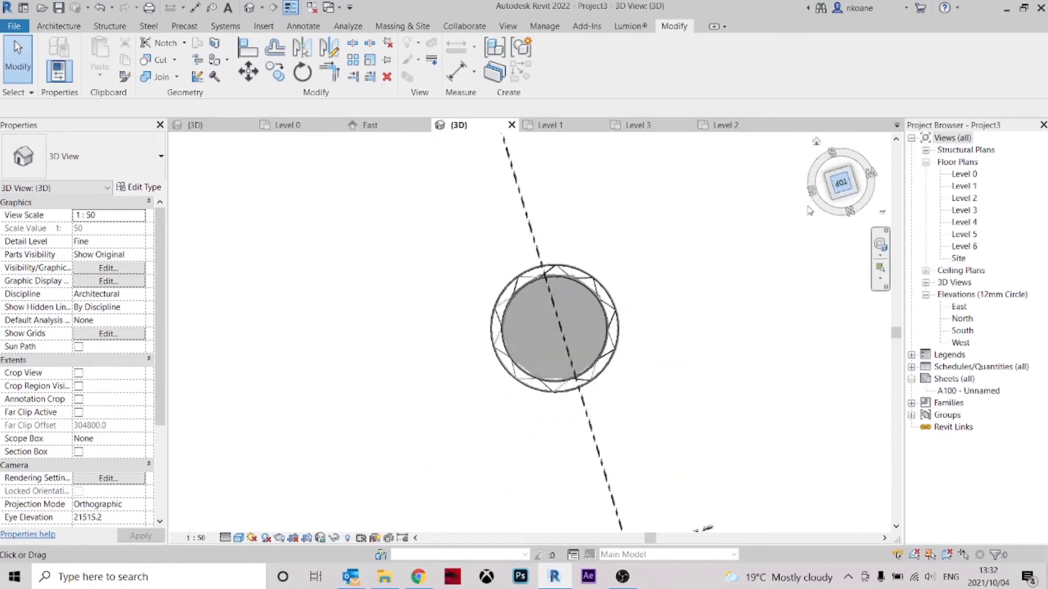
pyautogui.moveTo(543, 295); pyautogui.dragTo(543, 347, button='middle')
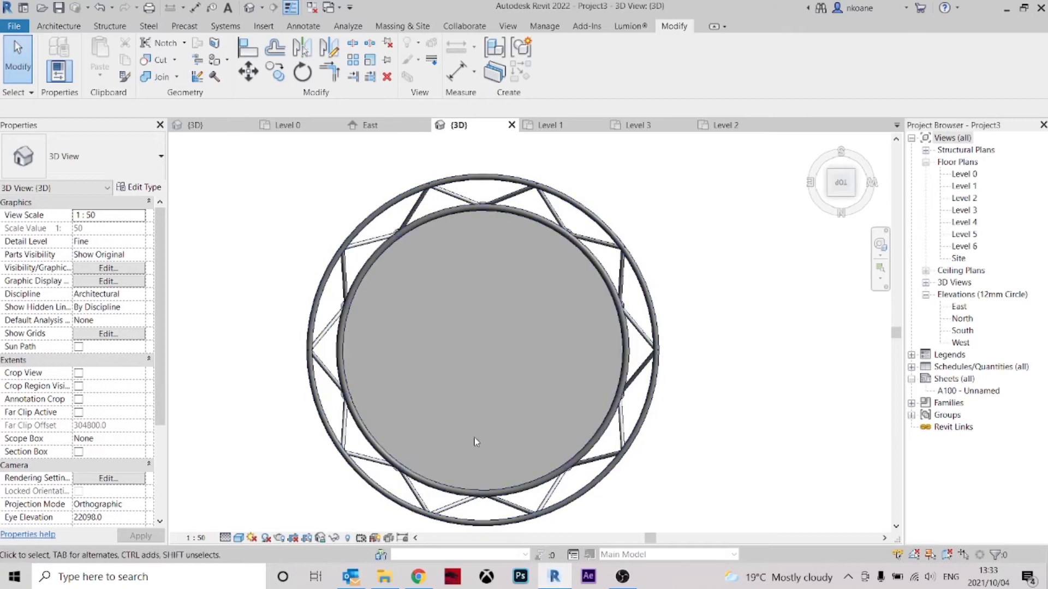
pyautogui.keyDown('shift'); pyautogui.moveTo(743, 449); pyautogui.dragTo(420, 270, button='middle'); pyautogui.keyUp('shift')
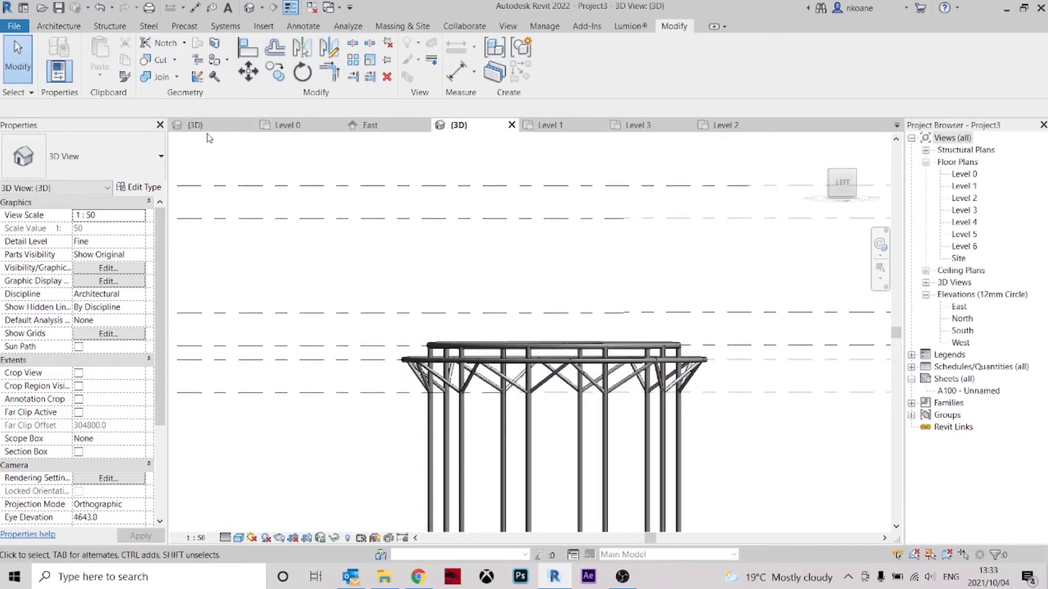
# - Switch to the finished timber structure's 3D view and examine the triangular roof-brace mass between the ring and the canopy
pyautogui.click(220, 126)
pyautogui.keyDown('shift'); pyautogui.moveTo(597, 347); pyautogui.dragTo(323, 270, button='middle'); pyautogui.keyUp('shift')
pyautogui.scroll(4, 462, 238)
pyautogui.click(478, 208)
pyautogui.scroll(-2, 478, 212)
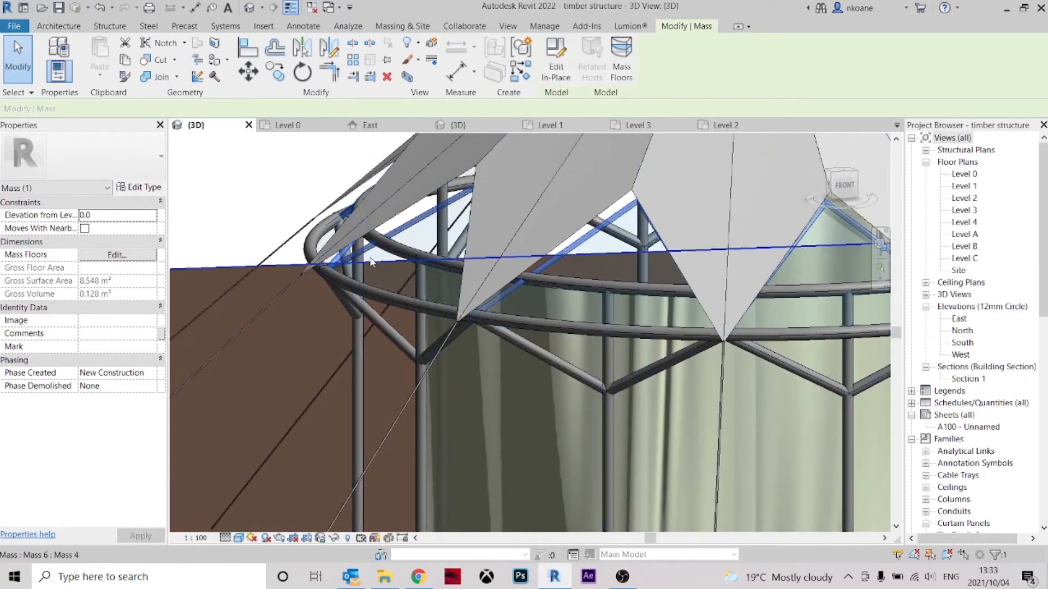
pyautogui.keyDown('shift'); pyautogui.moveTo(424, 288); pyautogui.dragTo(447, 219, button='middle'); pyautogui.keyUp('shift')
pyautogui.scroll(-1, 539, 244)
pyautogui.moveTo(539, 244); pyautogui.dragTo(519, 319, button='middle')
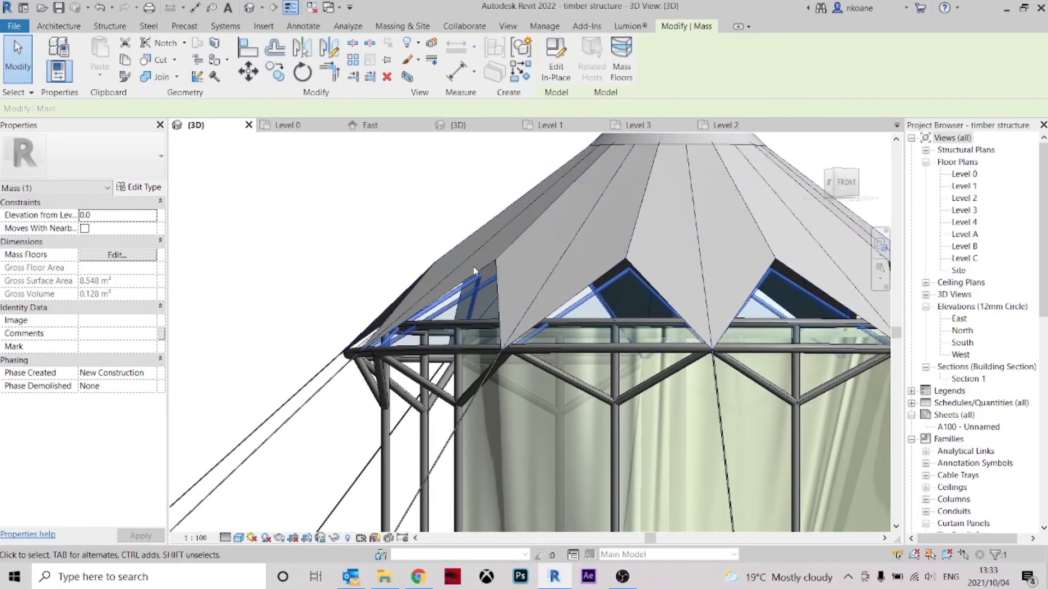
# - Clear the selection and reveal the hidden elements in the timber structure's 3D view
pyautogui.click(404, 222)
pyautogui.scroll(-3, 391, 257)
pyautogui.press('r')
pyautogui.press('h')
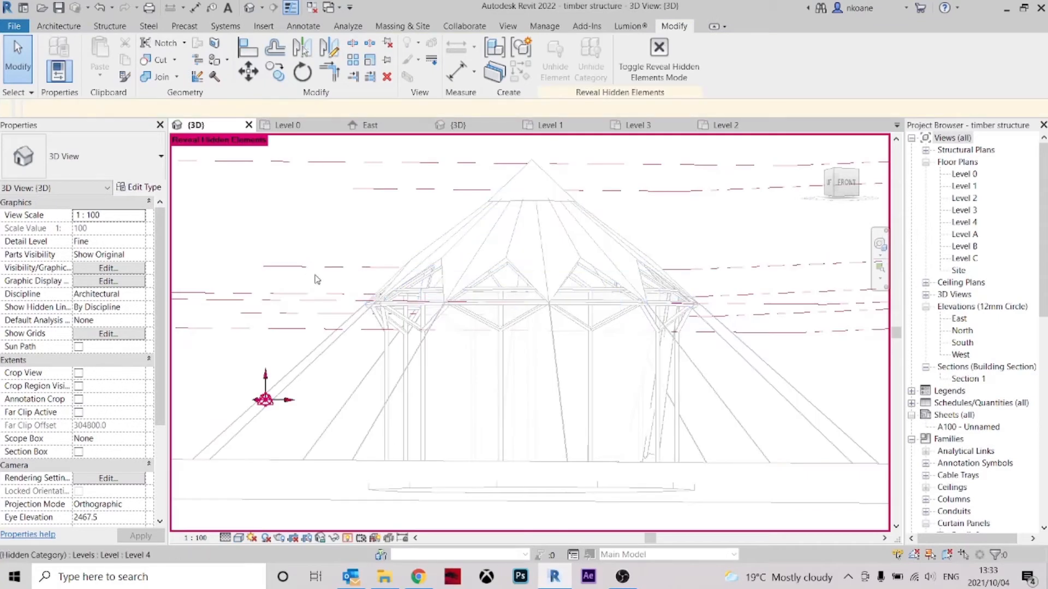
# - Examine Level 4 and Level 2 against the ring, roof braces and canopy in the timber structure's front view
pyautogui.click(342, 271)
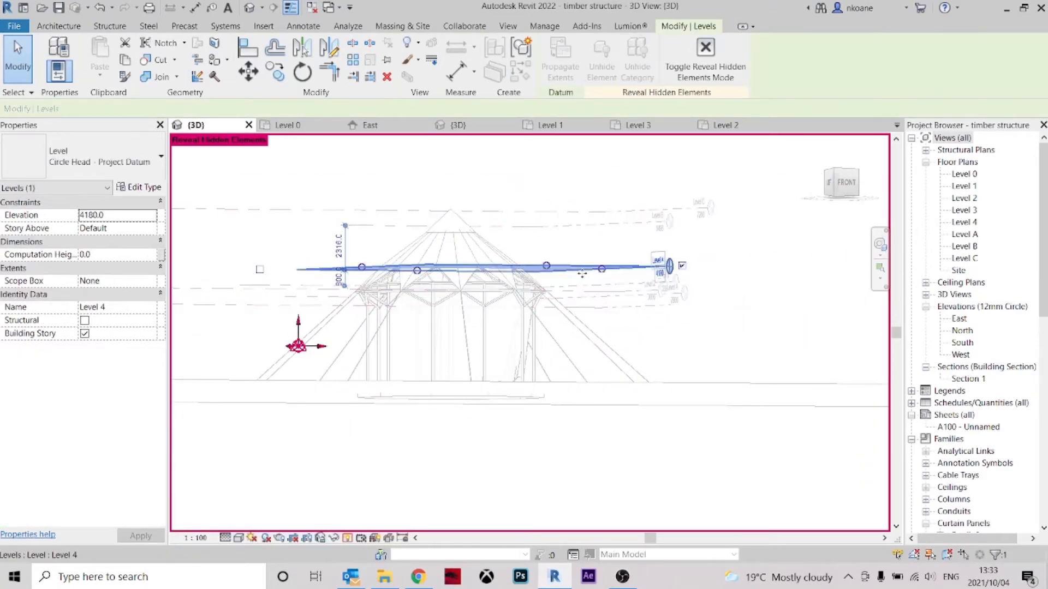
pyautogui.press('Escape')
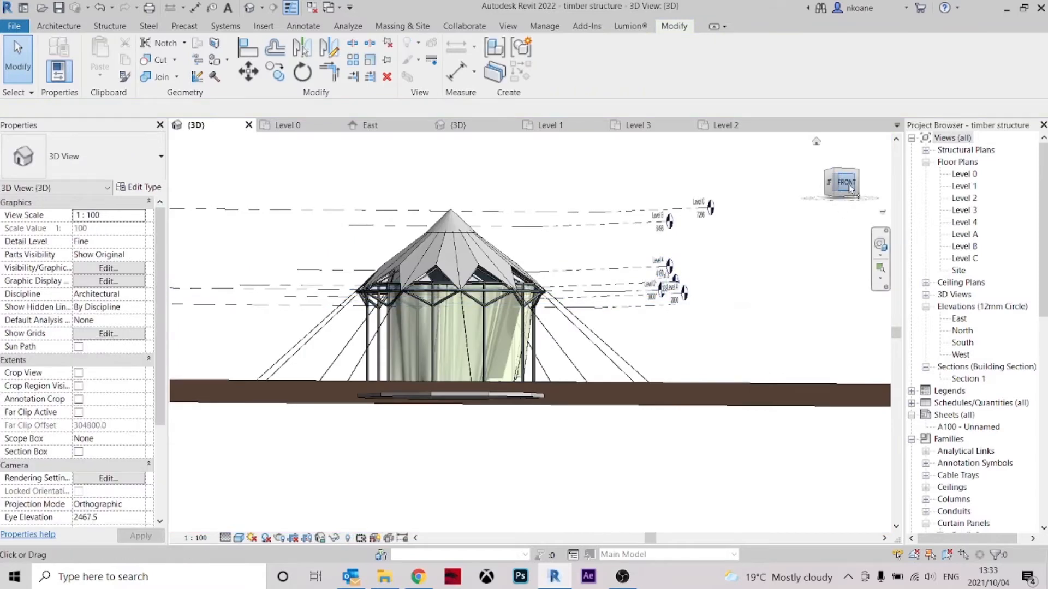
pyautogui.click(849, 189)
pyautogui.scroll(5, 252, 347)
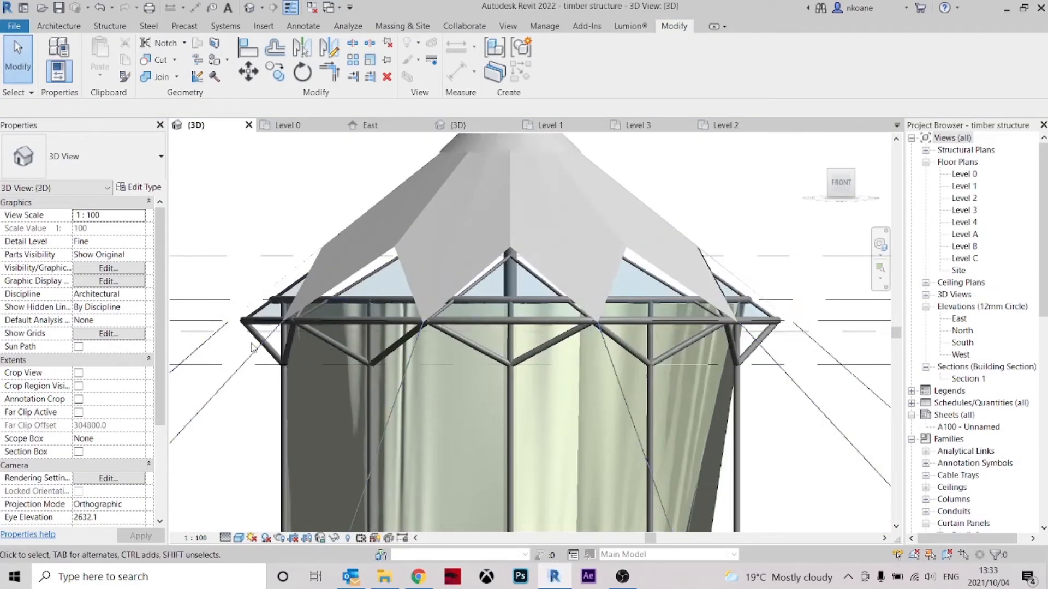
pyautogui.moveTo(252, 347); pyautogui.dragTo(379, 283, button='middle')
pyautogui.scroll(3, 368, 324)
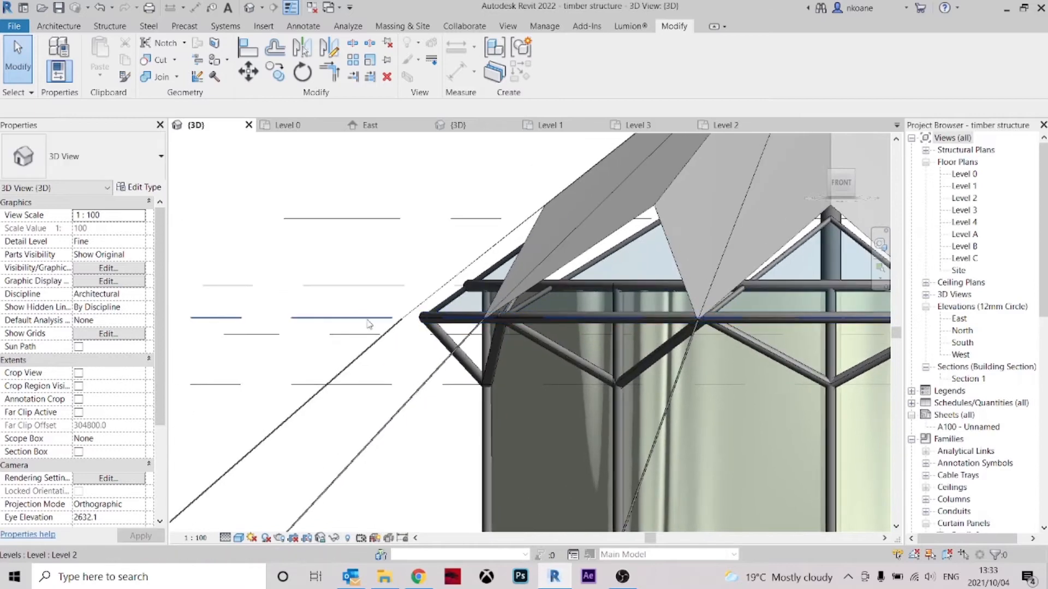
pyautogui.click(369, 320)
pyautogui.scroll(-2, 305, 382)
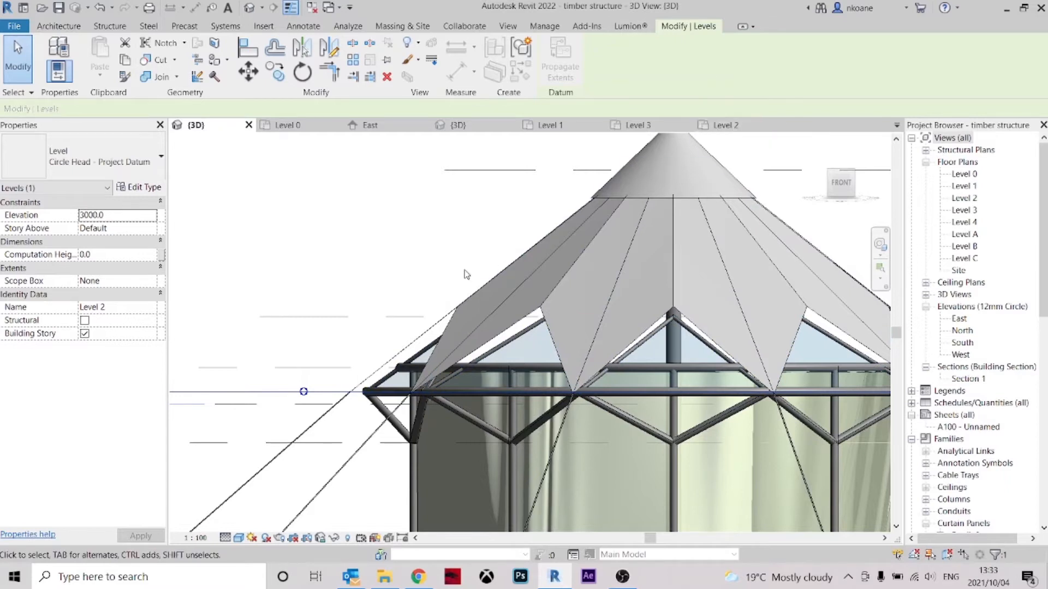
pyautogui.scroll(-4, 461, 272)
pyautogui.press('r')
pyautogui.press('h')
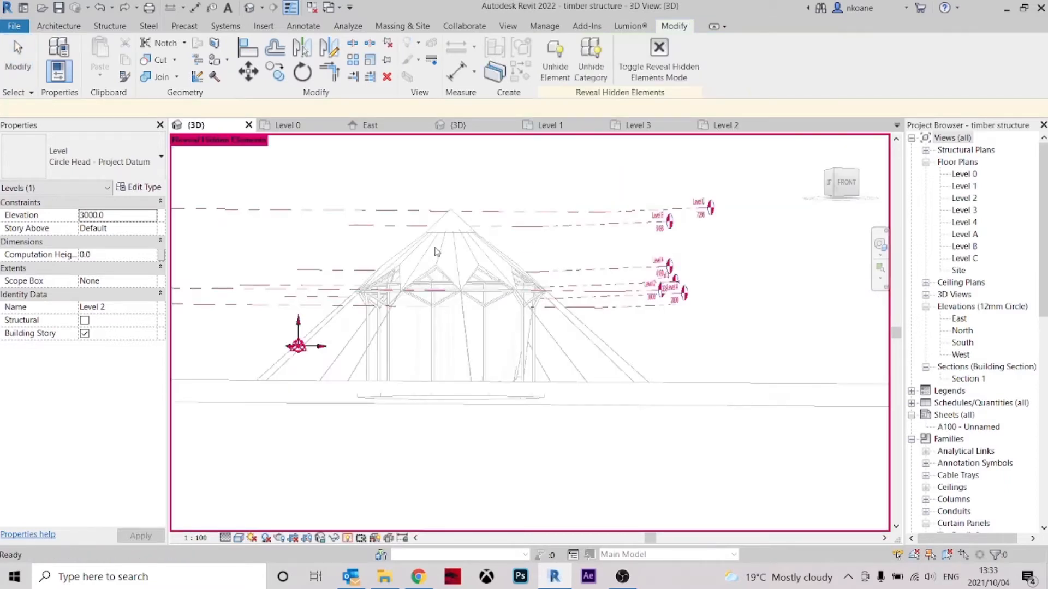
pyautogui.press('r')
pyautogui.press('h')
pyautogui.scroll(3, 558, 162)
# - Switch to Project3's 3D view and check Levels 2 and 4 against the pipe rings and braces from the side
pyautogui.click(704, 125)
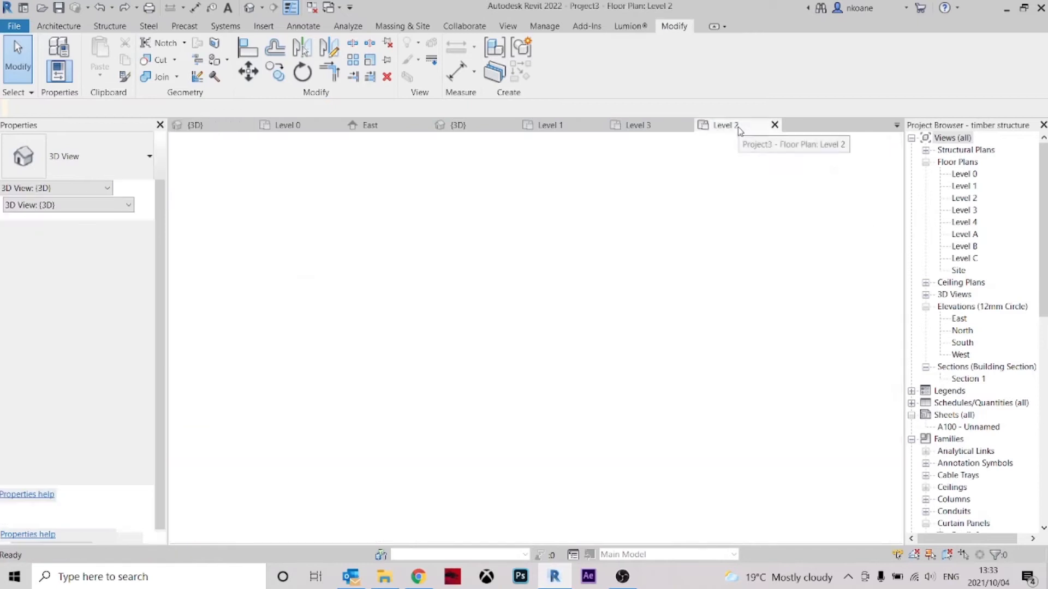
pyautogui.click(458, 126)
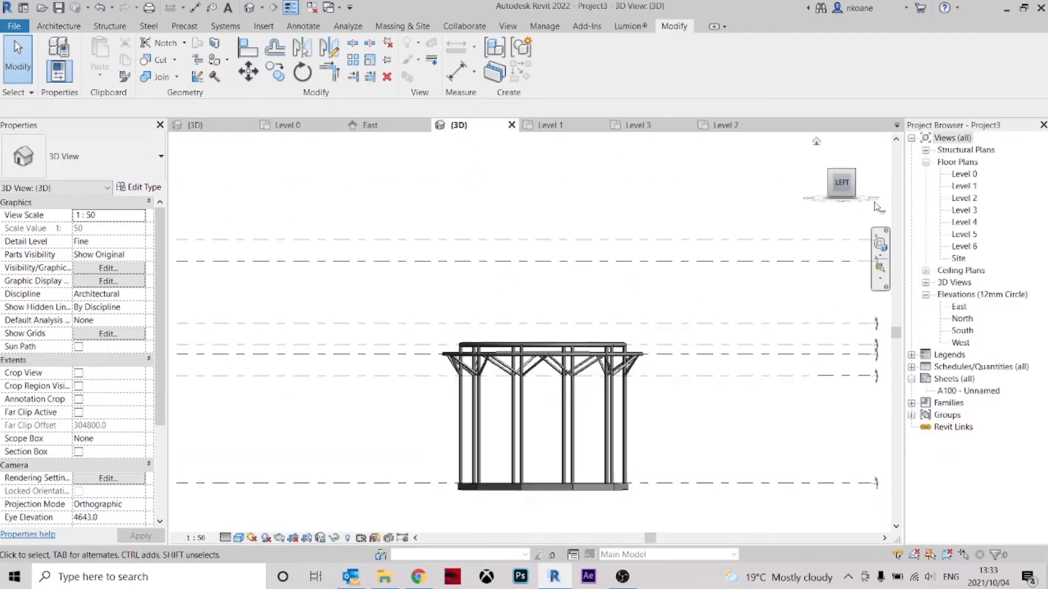
pyautogui.click(840, 183)
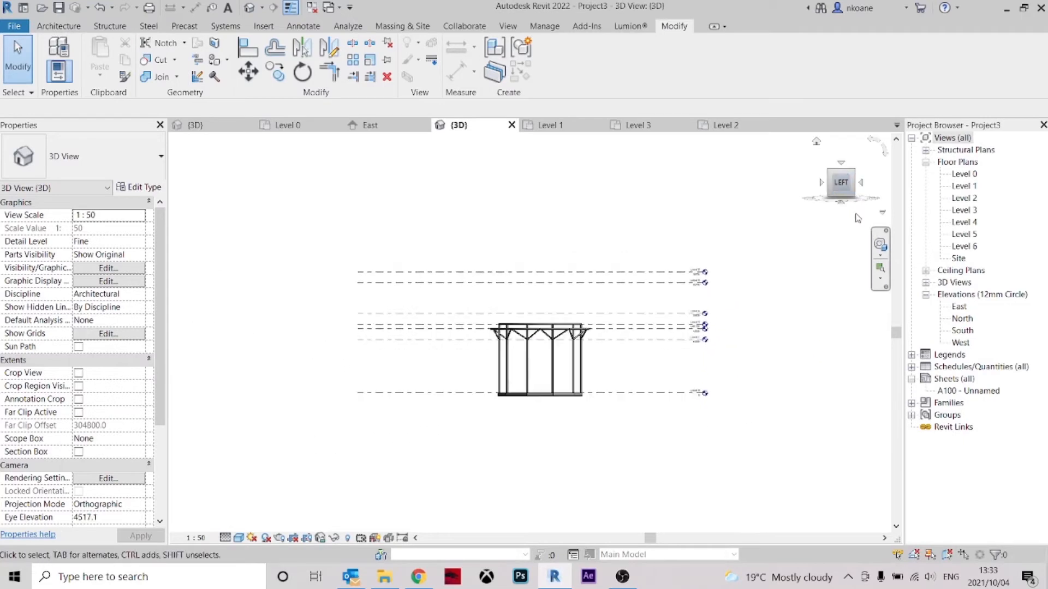
pyautogui.scroll(5, 585, 331)
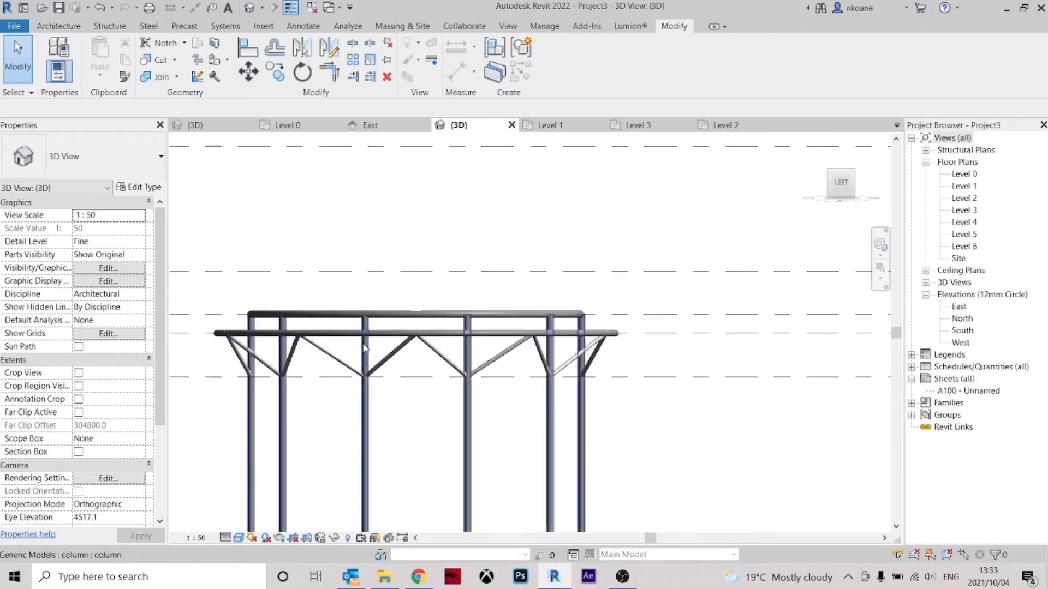
pyautogui.click(299, 331)
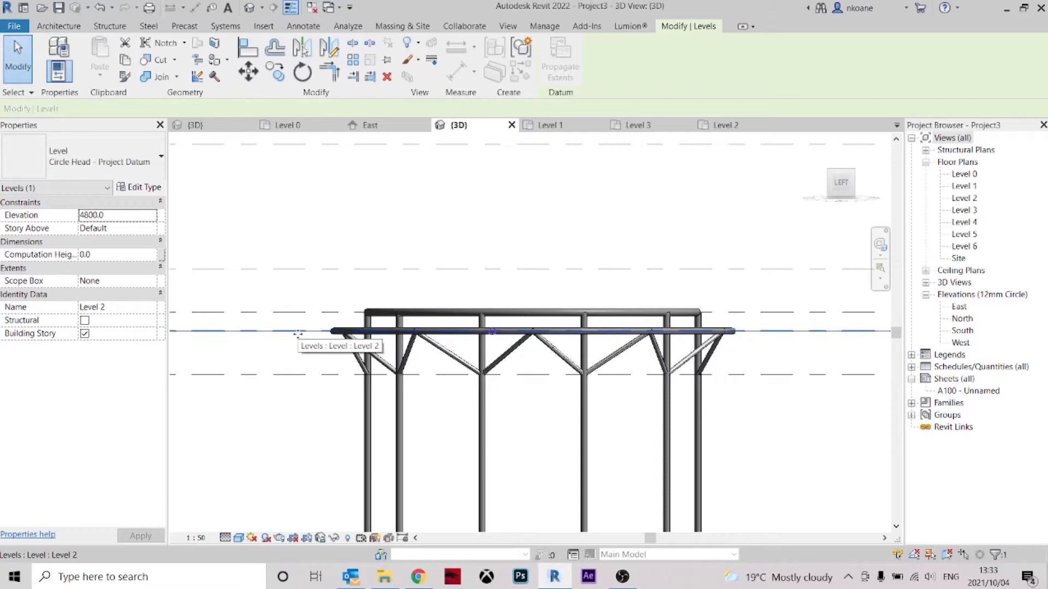
pyautogui.scroll(-2, 296, 335)
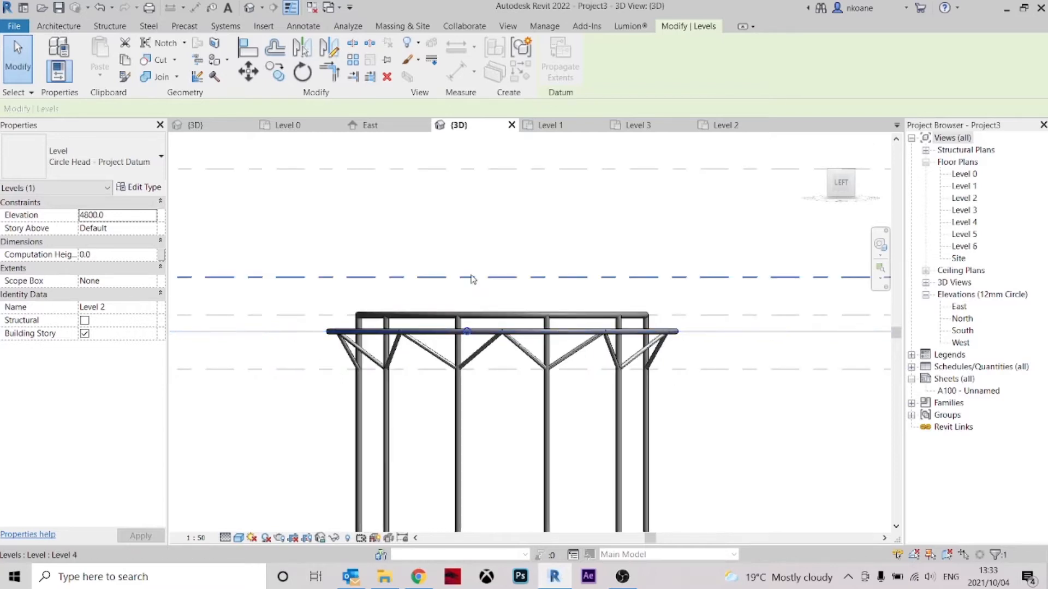
pyautogui.scroll(-1, 472, 298)
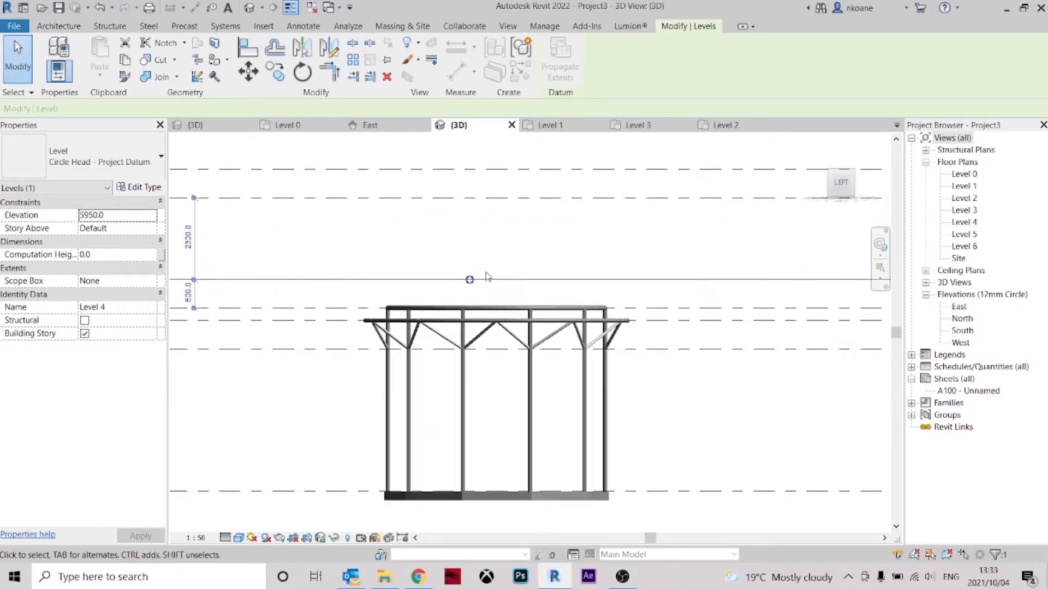
pyautogui.scroll(3, 389, 312)
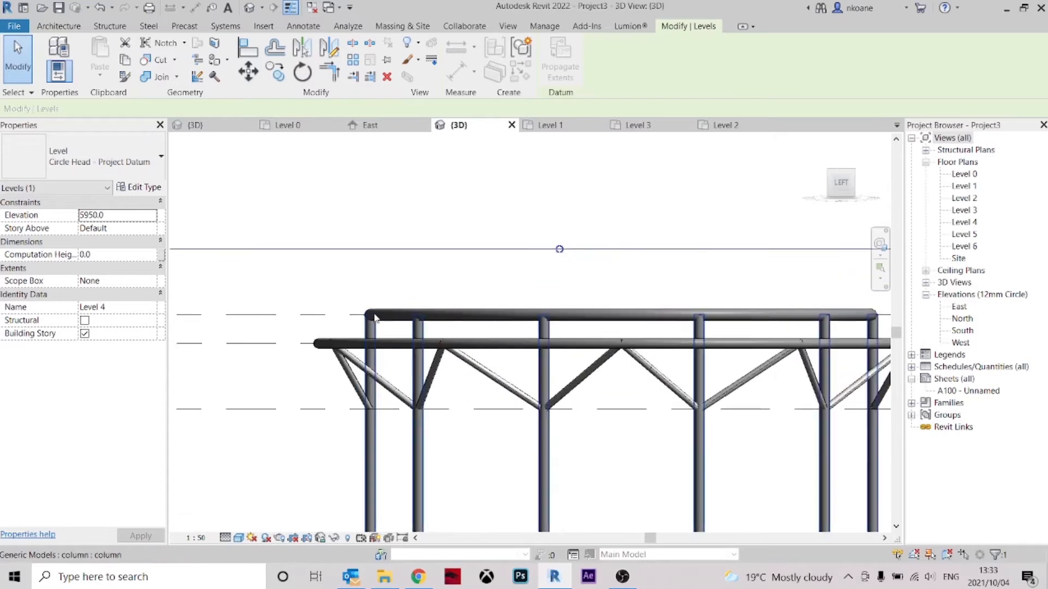
pyautogui.scroll(-3, 432, 326)
pyautogui.scroll(-1, 436, 328)
pyautogui.moveTo(595, 350); pyautogui.dragTo(205, 320, button='middle')
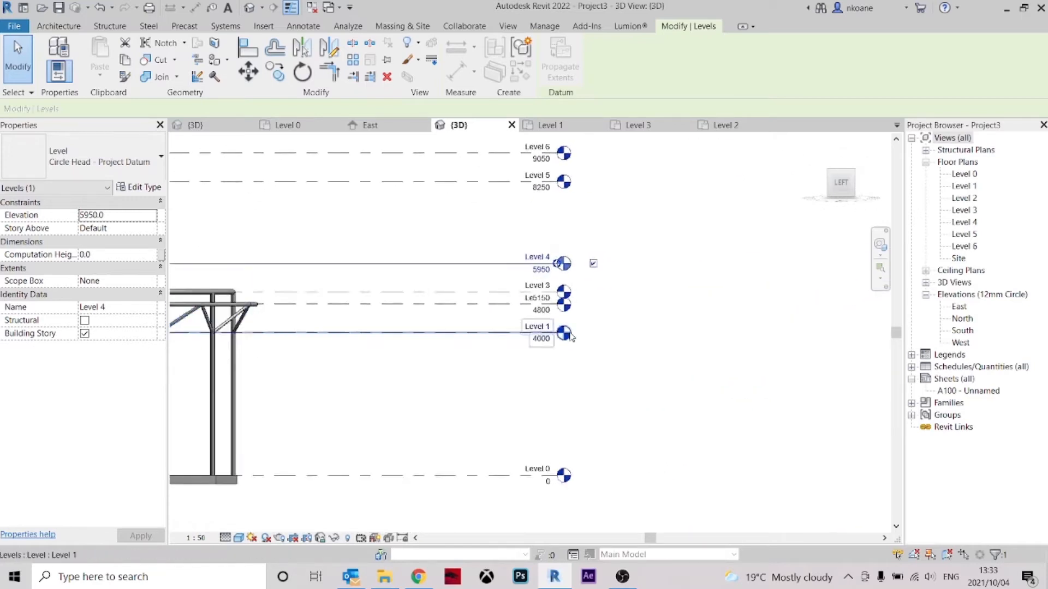
pyautogui.scroll(1, 569, 328)
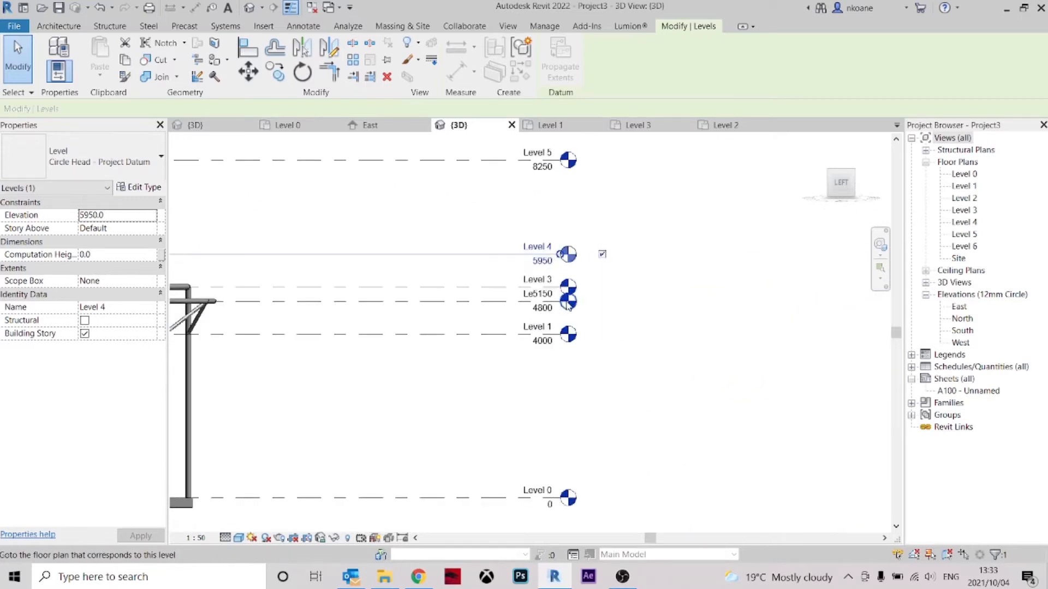
pyautogui.click(620, 326)
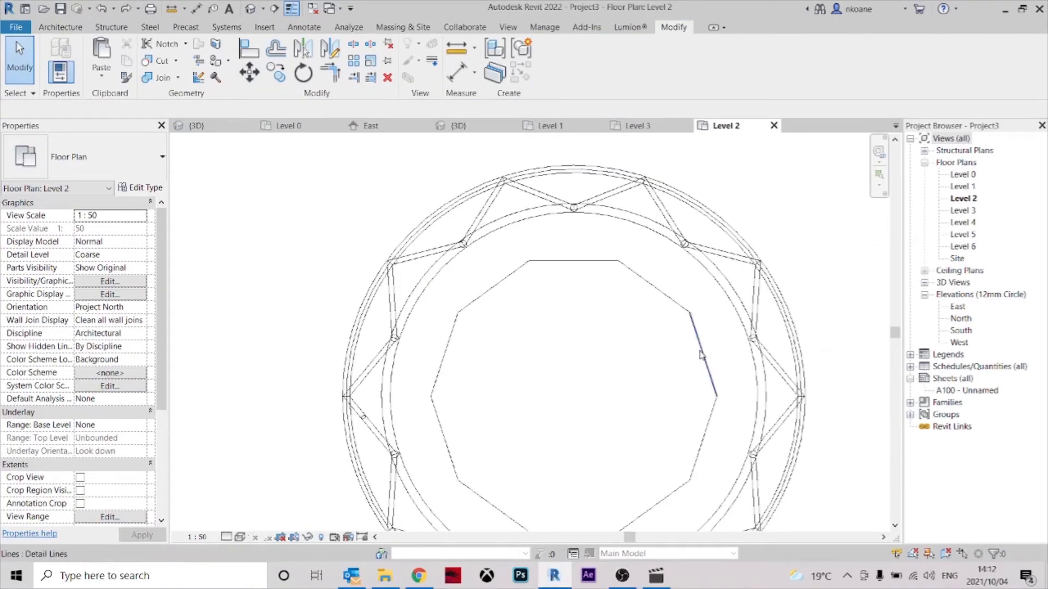
pyautogui.scroll(-2, 655, 336)
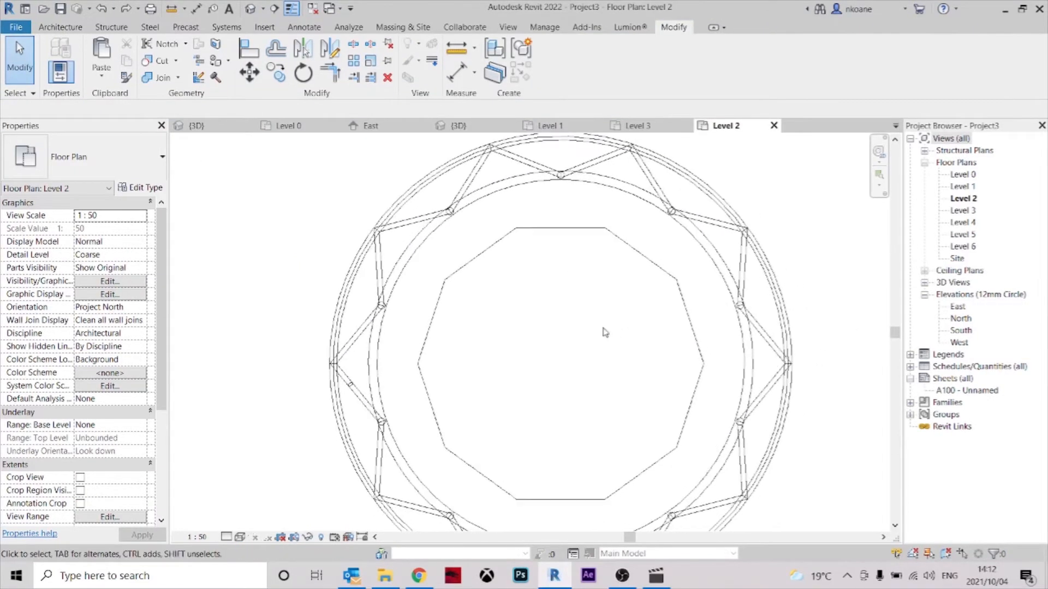
pyautogui.scroll(-1, 541, 268)
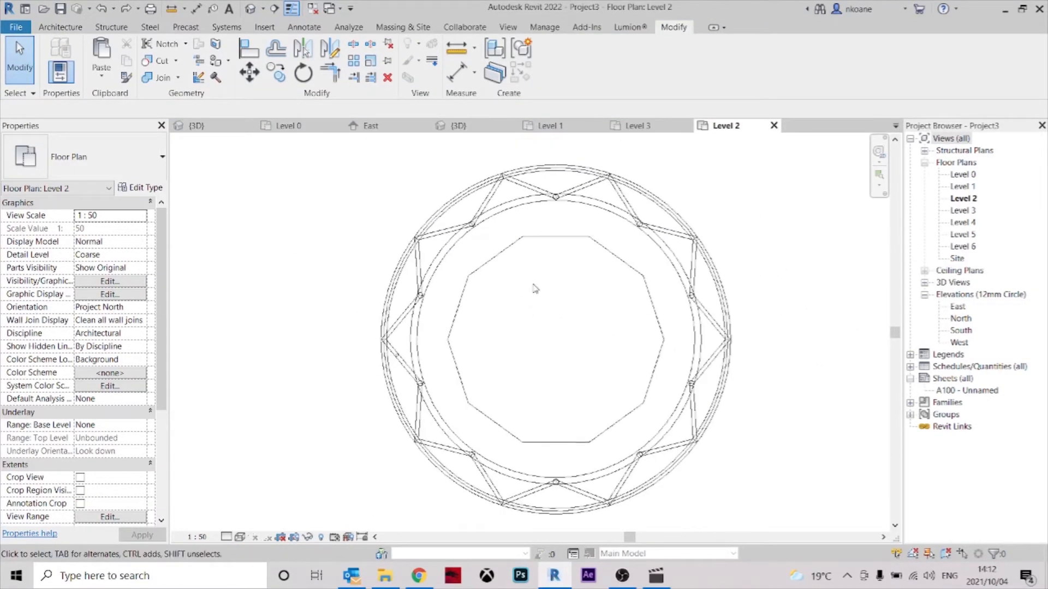
pyautogui.press('o')
pyautogui.press('f')
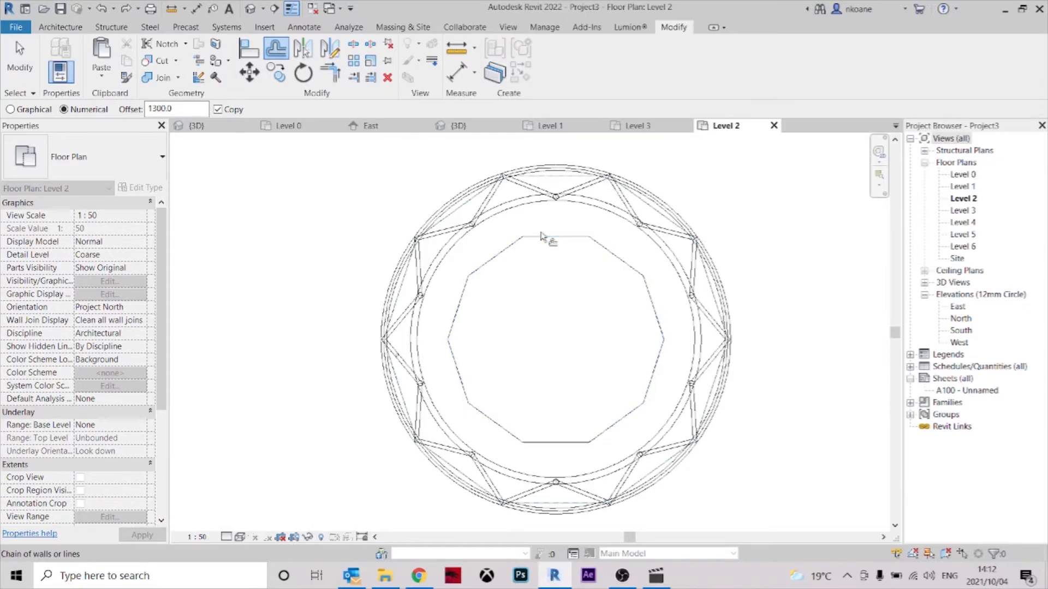
pyautogui.press('Escape')
pyautogui.press('Escape')
# - Start a new in-place mass in the Level 2 floor plan, accepting the proposed name
pyautogui.scroll(5, 540, 229)
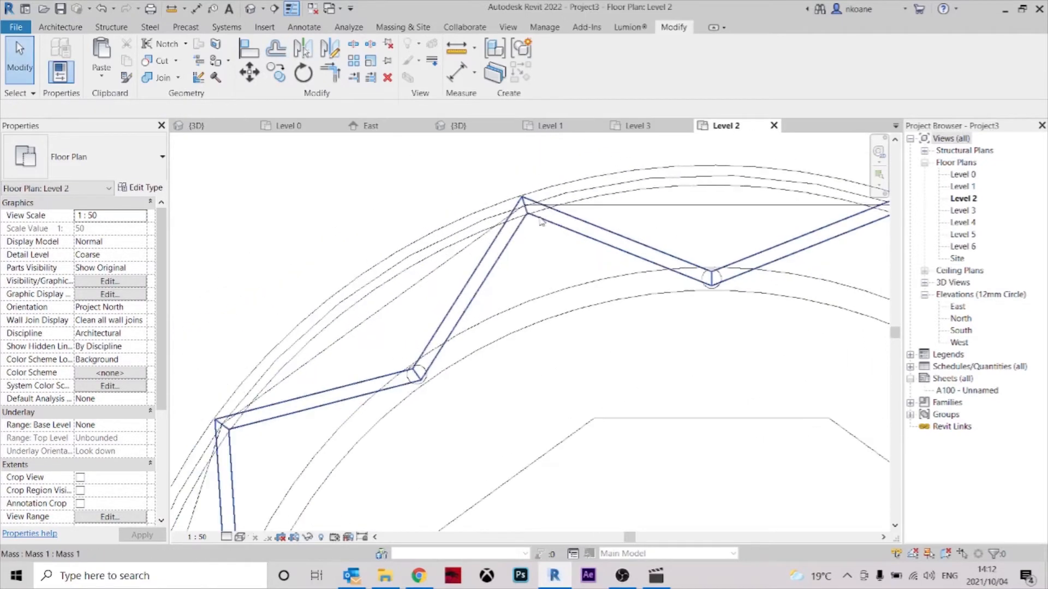
pyautogui.click(403, 27)
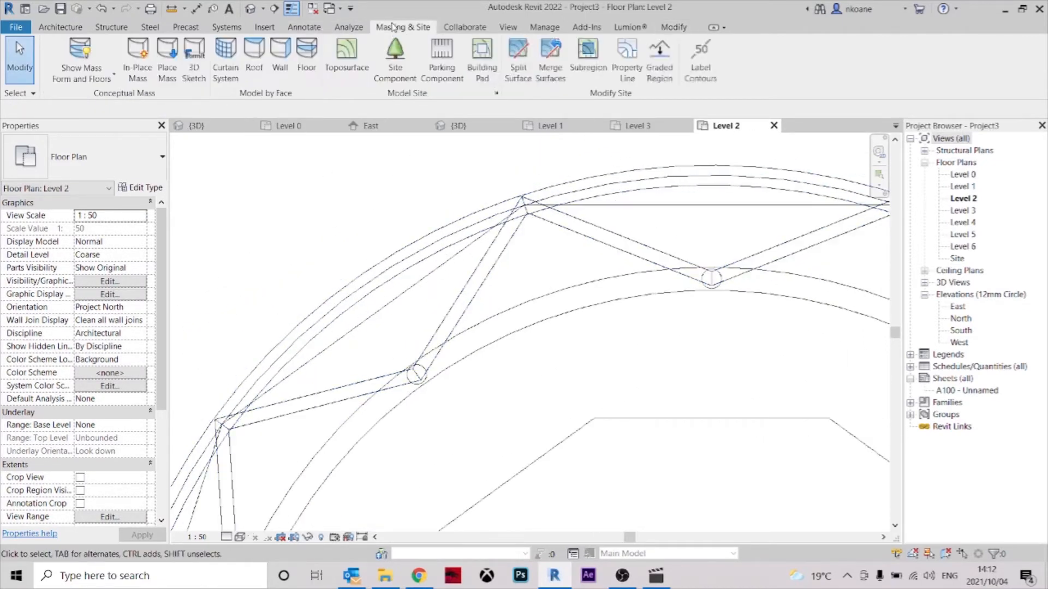
pyautogui.click(137, 60)
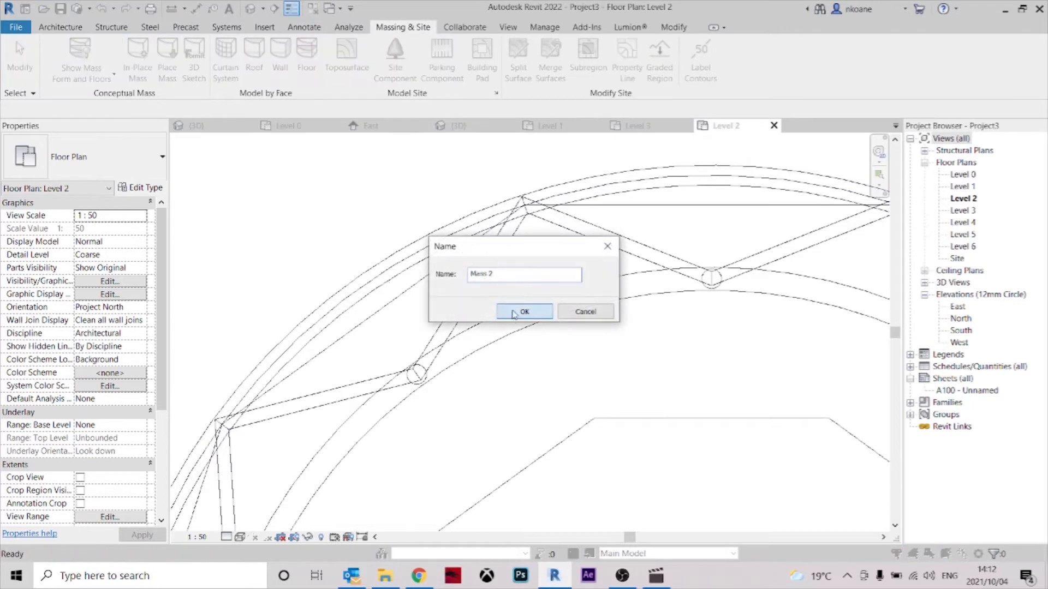
pyautogui.click(513, 312)
# - Draw a closed ten-pointed star of chained model lines between the outer ring's brace points and the midpoints of the inner decagon's sides
pyautogui.click(164, 46)
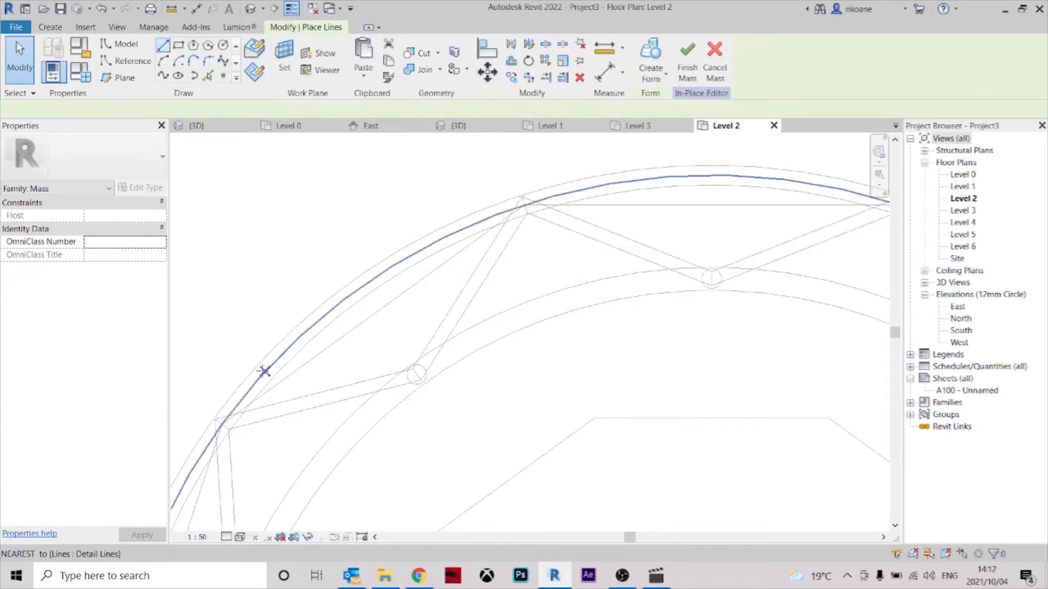
pyautogui.scroll(5, 318, 482)
pyautogui.click(200, 406)
pyautogui.scroll(-5, 264, 332)
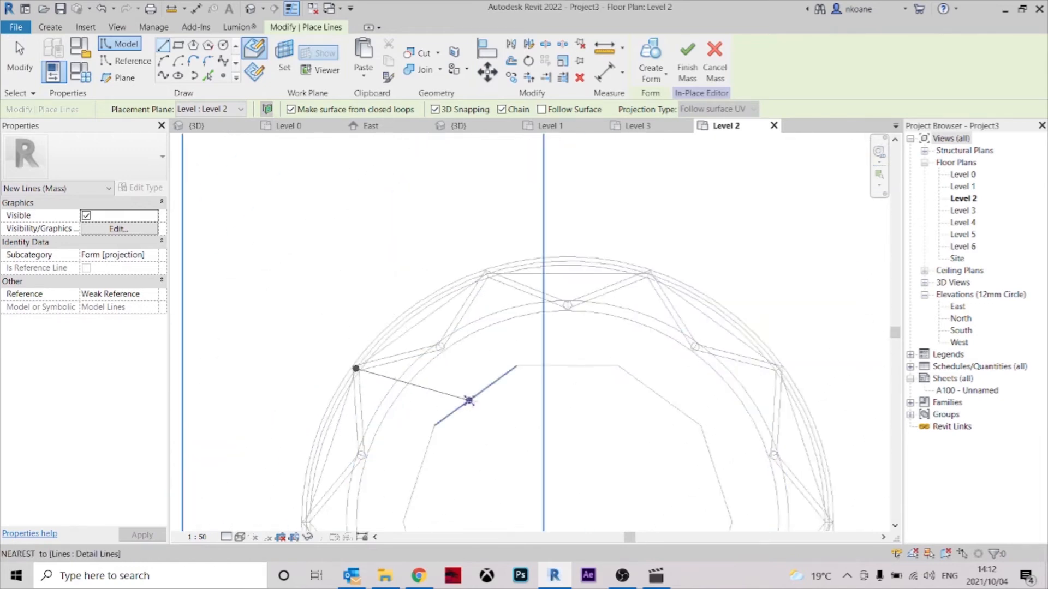
pyautogui.scroll(5, 491, 270)
pyautogui.click(507, 276)
pyautogui.scroll(-5, 508, 276)
pyautogui.click(577, 388)
pyautogui.click(701, 246)
pyautogui.click(712, 374)
pyautogui.click(748, 328)
pyautogui.click(684, 429)
pyautogui.click(769, 462)
pyautogui.scroll(-5, 771, 362)
pyautogui.scroll(5, 398, 334)
pyautogui.click(474, 345)
pyautogui.scroll(-5, 474, 345)
pyautogui.scroll(5, 364, 236)
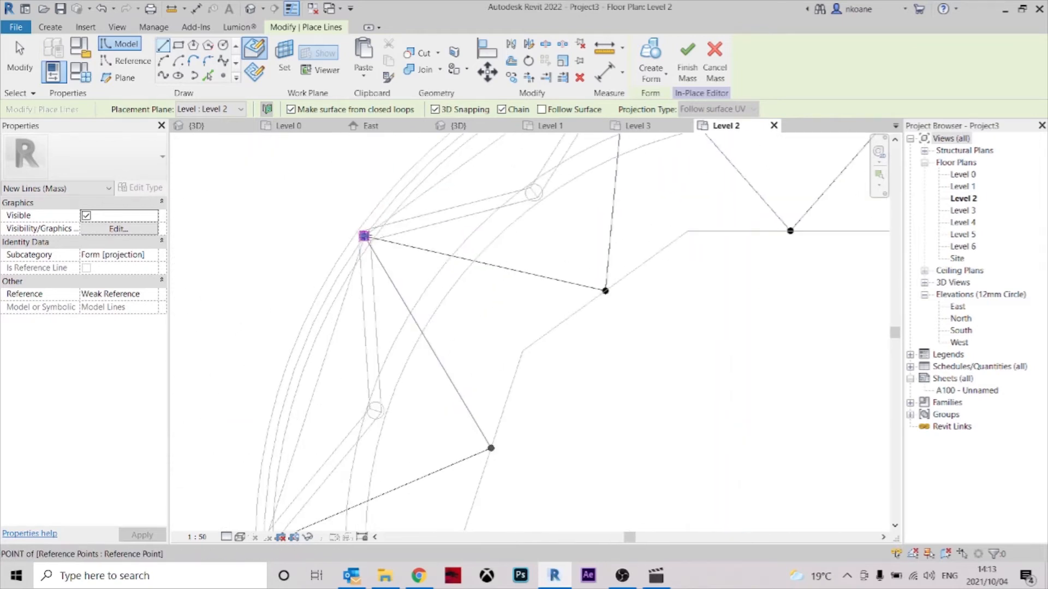
pyautogui.press('Escape')
pyautogui.press('Escape')
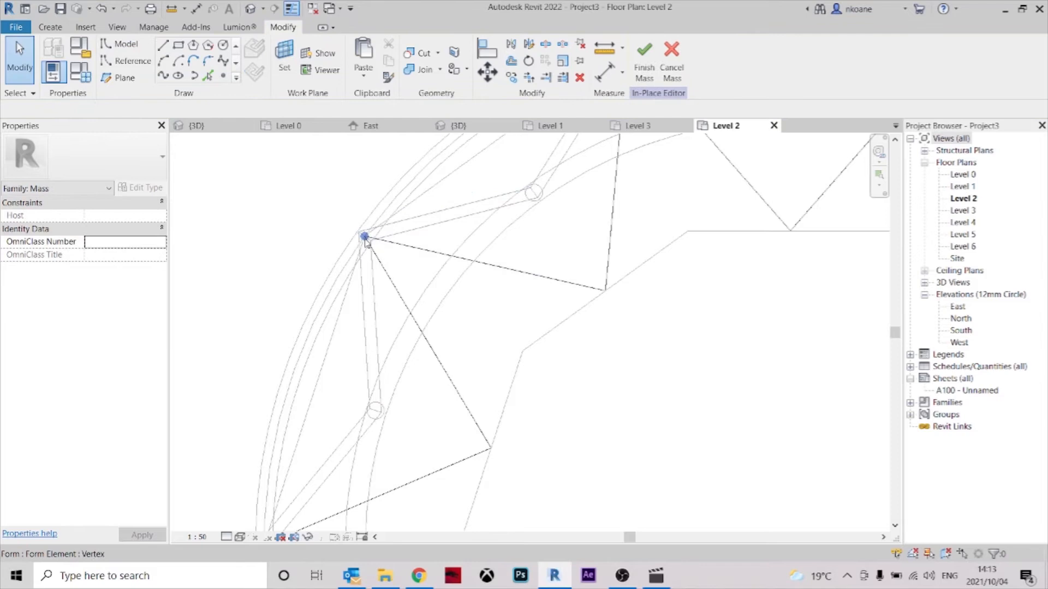
pyautogui.scroll(-5, 364, 237)
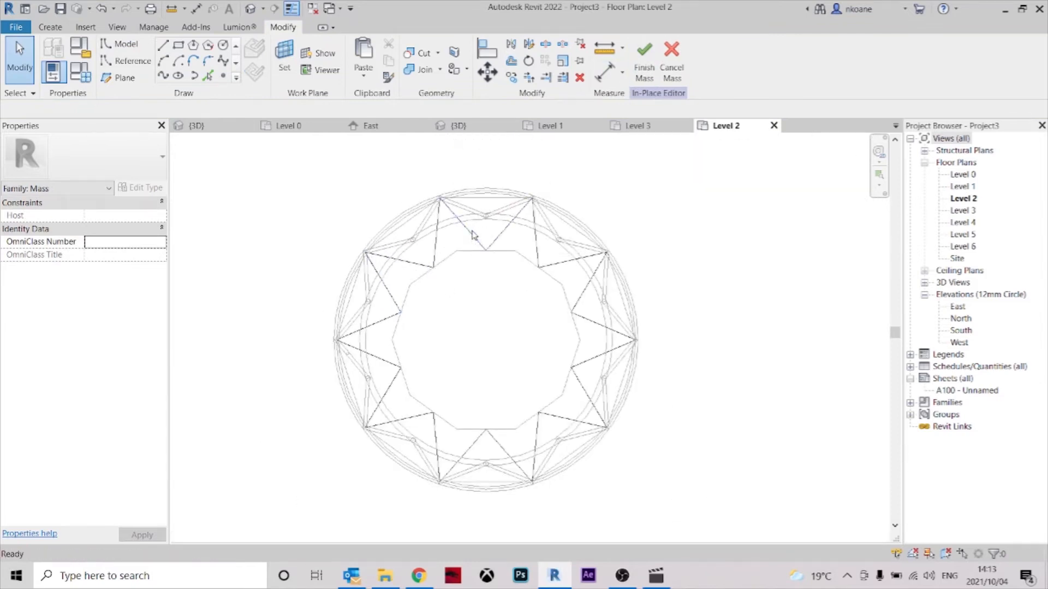
# - Switch to Project3's 3D view and examine the outer and inner vertices of the star-shaped form around the ring
pyautogui.hotkey('ctrl', 'Tab')
pyautogui.scroll(5, 404, 355)
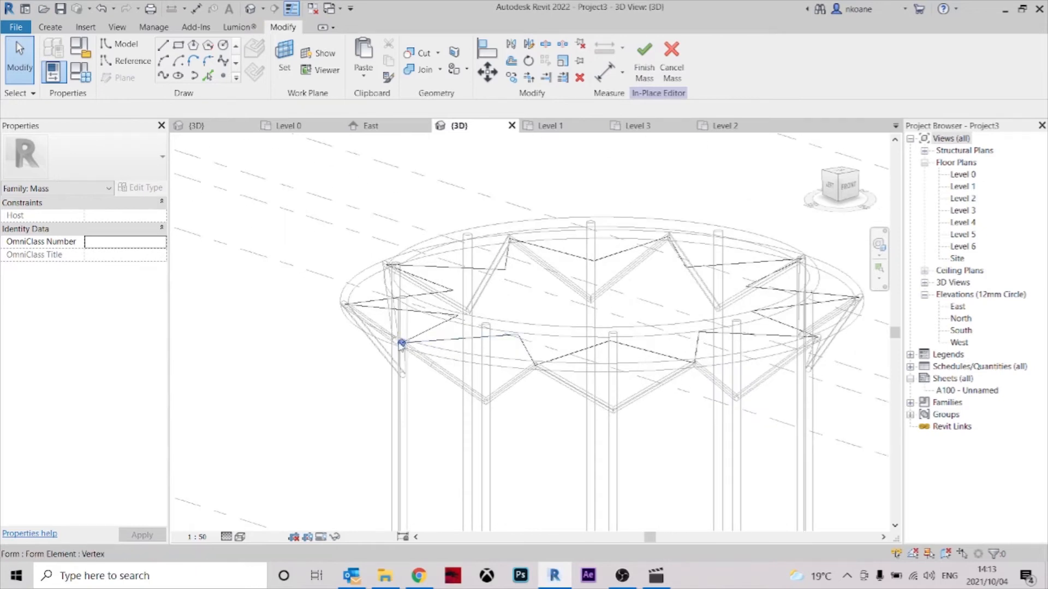
pyautogui.click(401, 344)
pyautogui.keyDown('shift'); pyautogui.moveTo(401, 344); pyautogui.dragTo(351, 287, button='middle'); pyautogui.keyUp('shift')
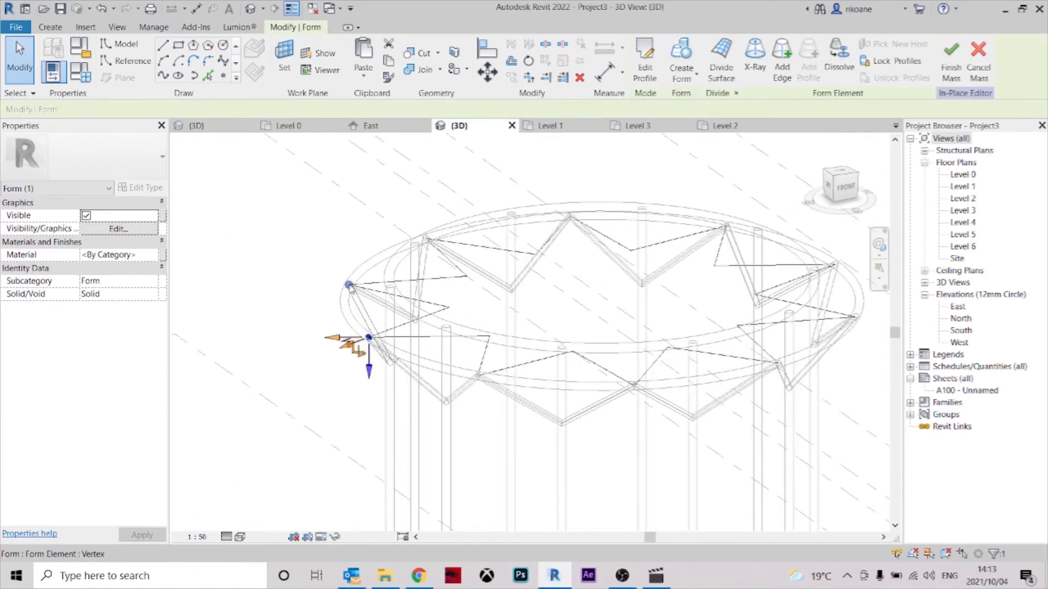
pyautogui.keyDown('shift'); pyautogui.moveTo(449, 314); pyautogui.dragTo(590, 331, button='middle'); pyautogui.keyUp('shift')
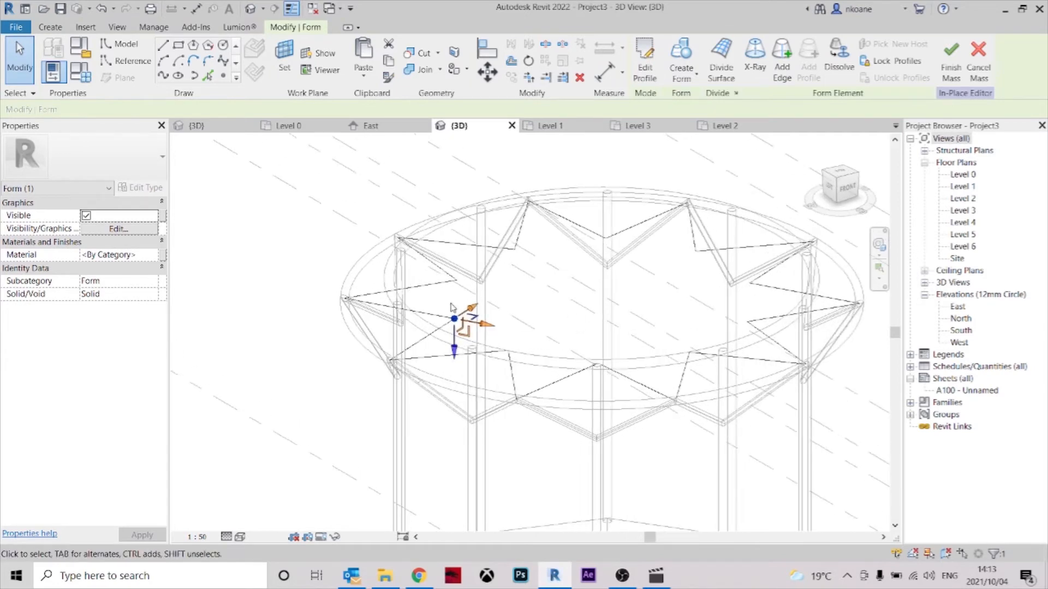
pyautogui.keyDown('shift'); pyautogui.moveTo(644, 304); pyautogui.dragTo(680, 245, button='middle'); pyautogui.keyUp('shift')
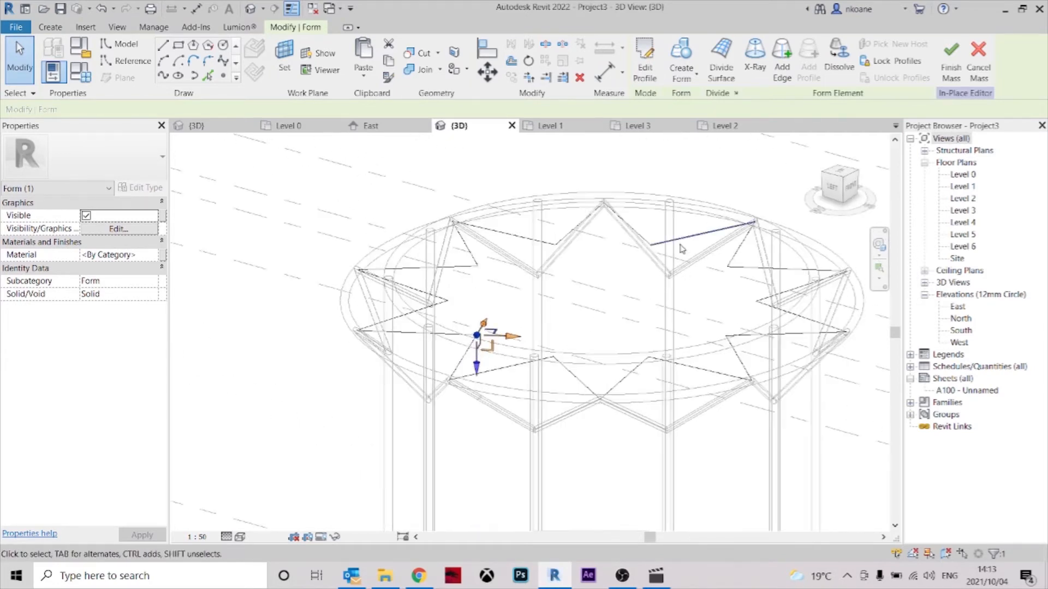
pyautogui.press('Escape')
# - Try to raise an inner vertex of the star-shaped form above the rings, and undo the change
pyautogui.moveTo(673, 299); pyautogui.dragTo(640, 367, button='middle')
pyautogui.click(703, 220)
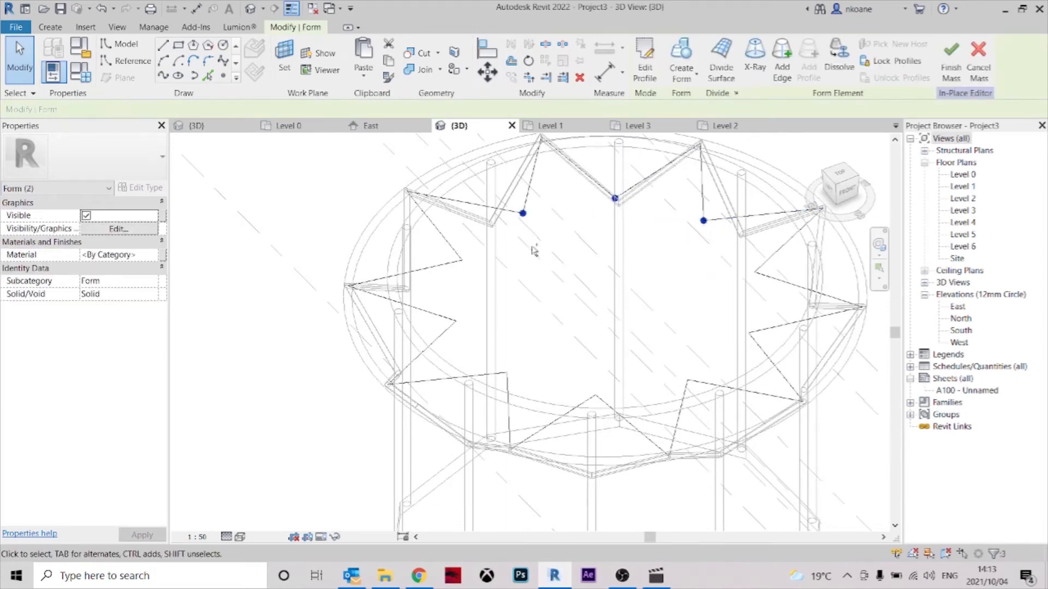
pyautogui.press('Escape')
pyautogui.click(702, 222)
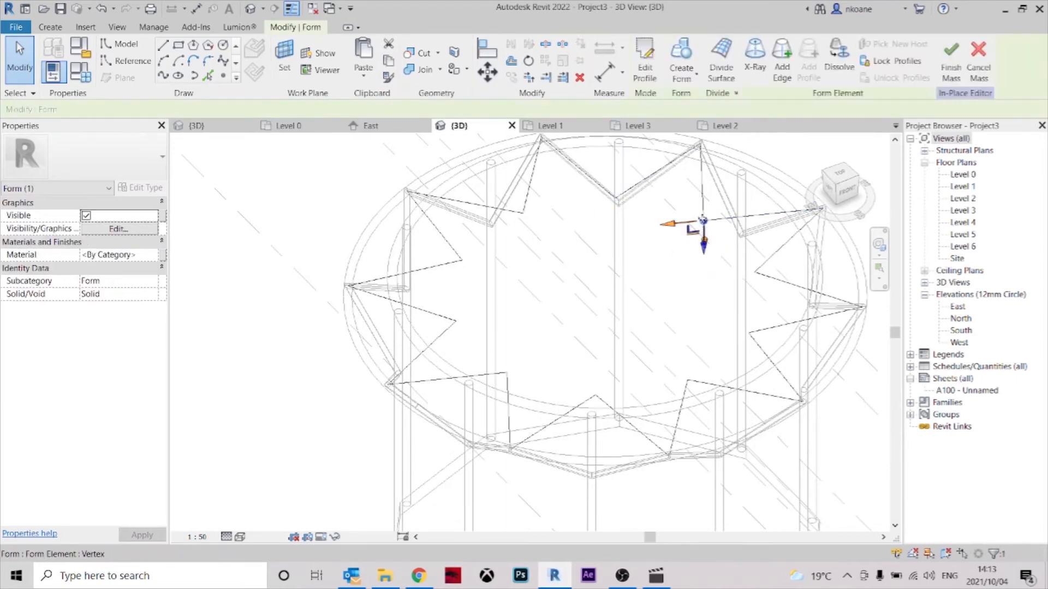
pyautogui.moveTo(661, 284); pyautogui.dragTo(686, 301, button='middle')
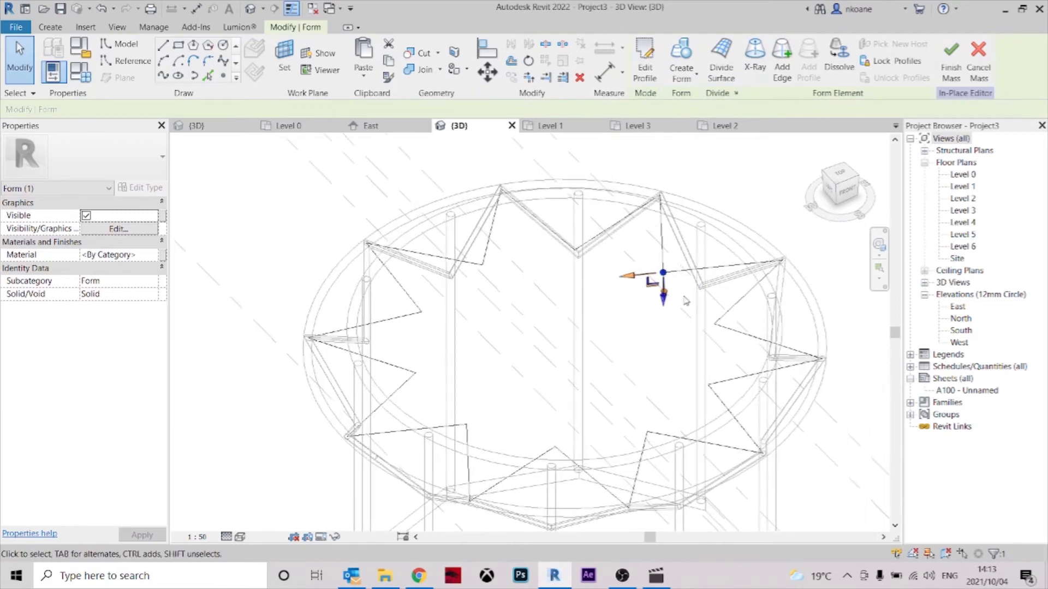
pyautogui.keyDown('shift'); pyautogui.moveTo(583, 382); pyautogui.dragTo(674, 322, button='middle'); pyautogui.keyUp('shift')
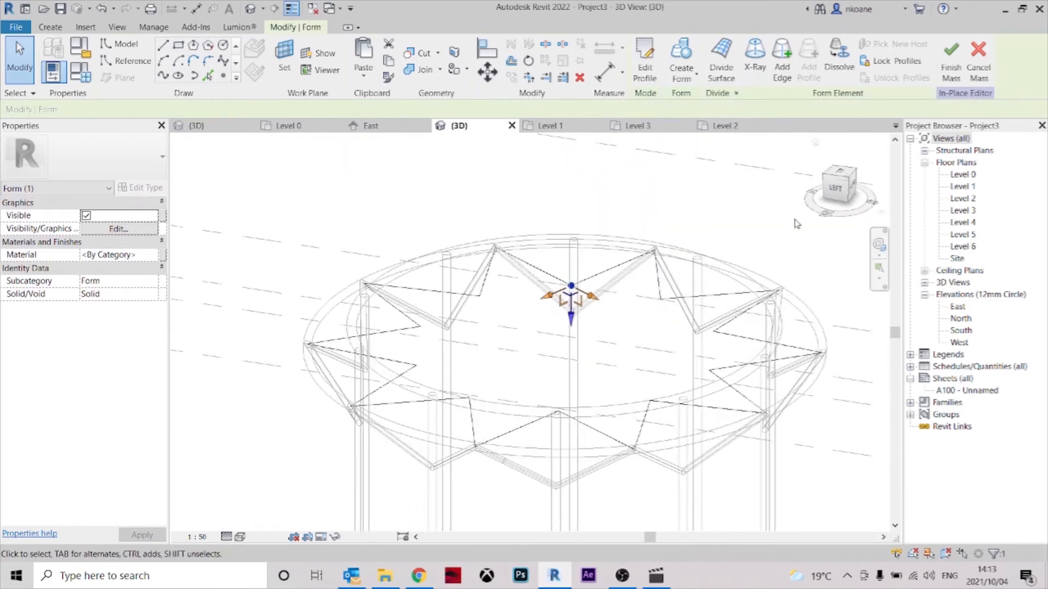
pyautogui.click(841, 192)
pyautogui.moveTo(496, 379); pyautogui.dragTo(496, 313)
pyautogui.keyDown('shift'); pyautogui.moveTo(644, 323); pyautogui.dragTo(587, 369, button='middle'); pyautogui.keyUp('shift')
pyautogui.click(529, 393)
pyautogui.keyDown('shift'); pyautogui.moveTo(521, 397); pyautogui.dragTo(634, 426, button='middle'); pyautogui.keyUp('shift')
pyautogui.hotkey('ctrl', 'z')
pyautogui.keyDown('shift'); pyautogui.moveTo(688, 378); pyautogui.dragTo(666, 404, button='middle'); pyautogui.keyUp('shift')
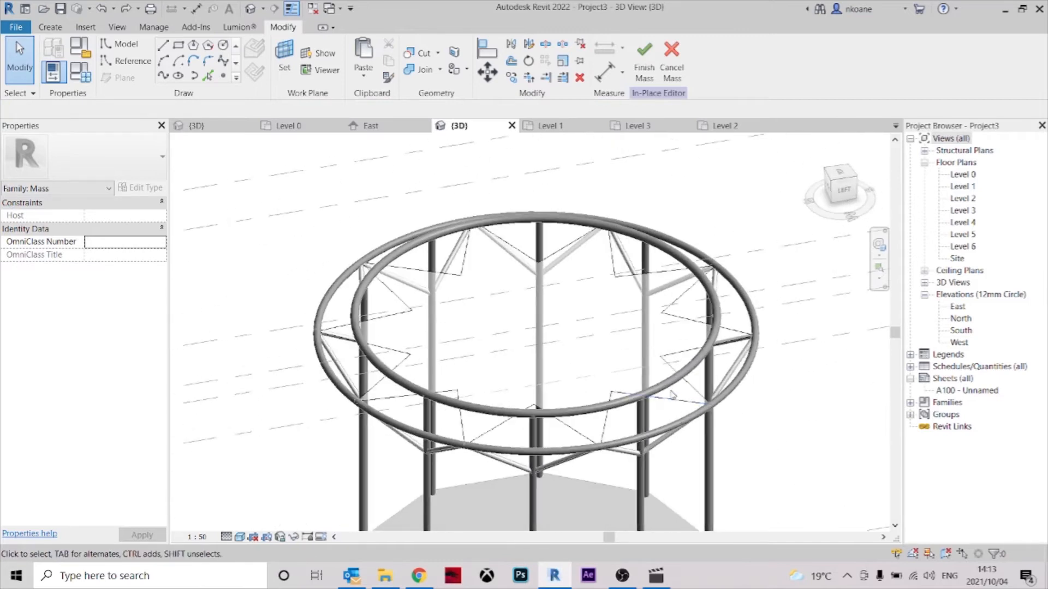
# - Try dividing the star-shaped form's surface into a grid
pyautogui.click(661, 313)
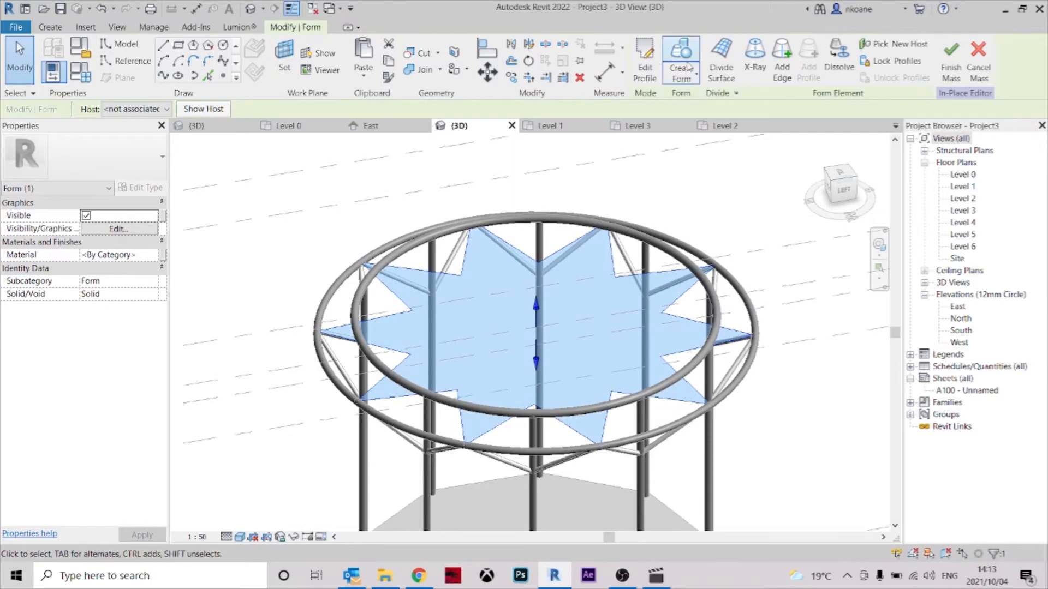
pyautogui.click(722, 64)
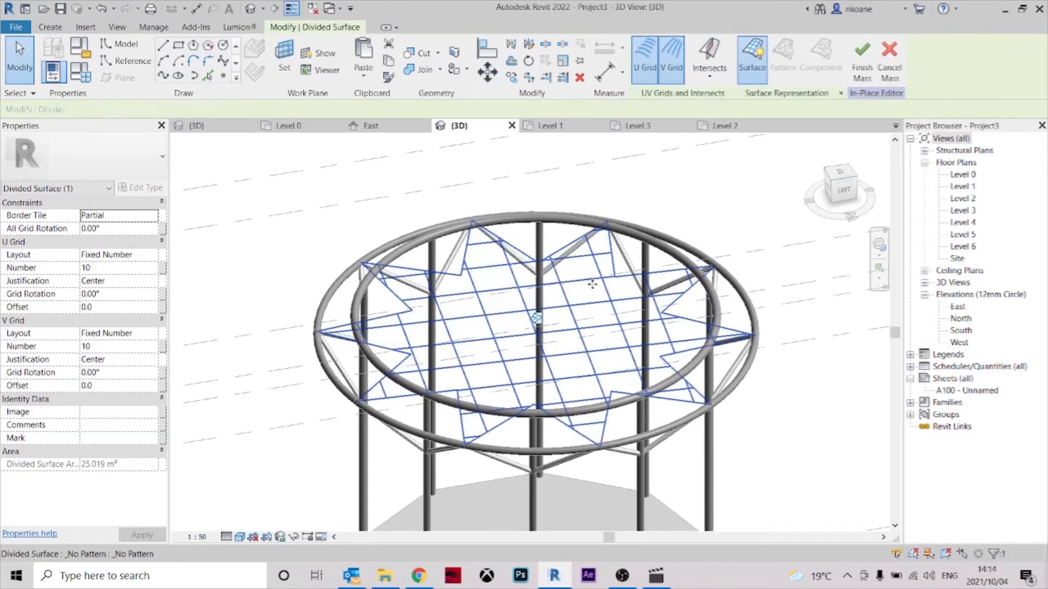
pyautogui.press('Escape')
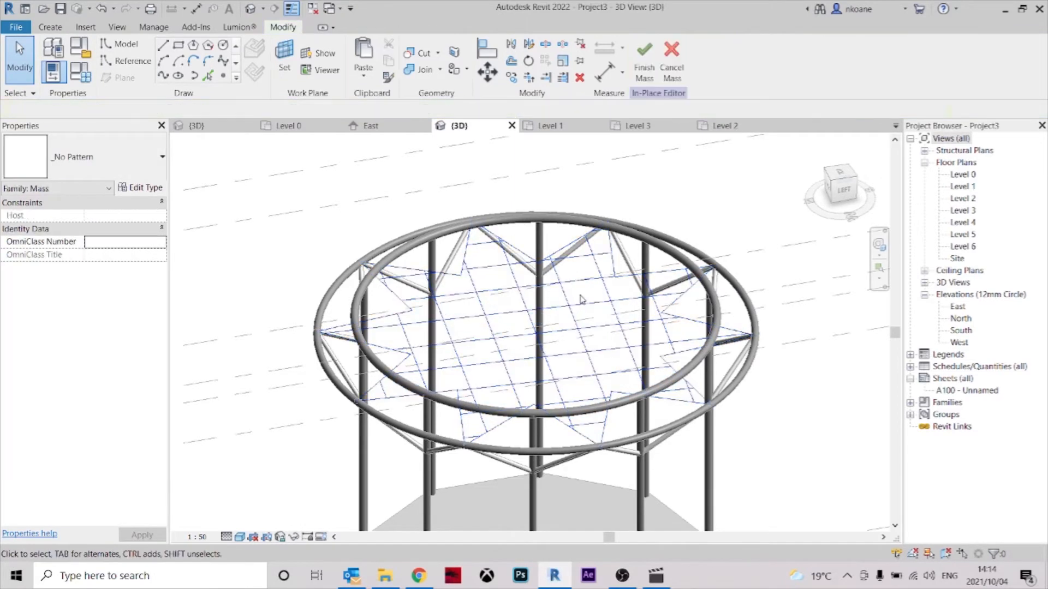
# - Dissolve the star-shaped form into its separate lines and reference points
pyautogui.click(634, 282)
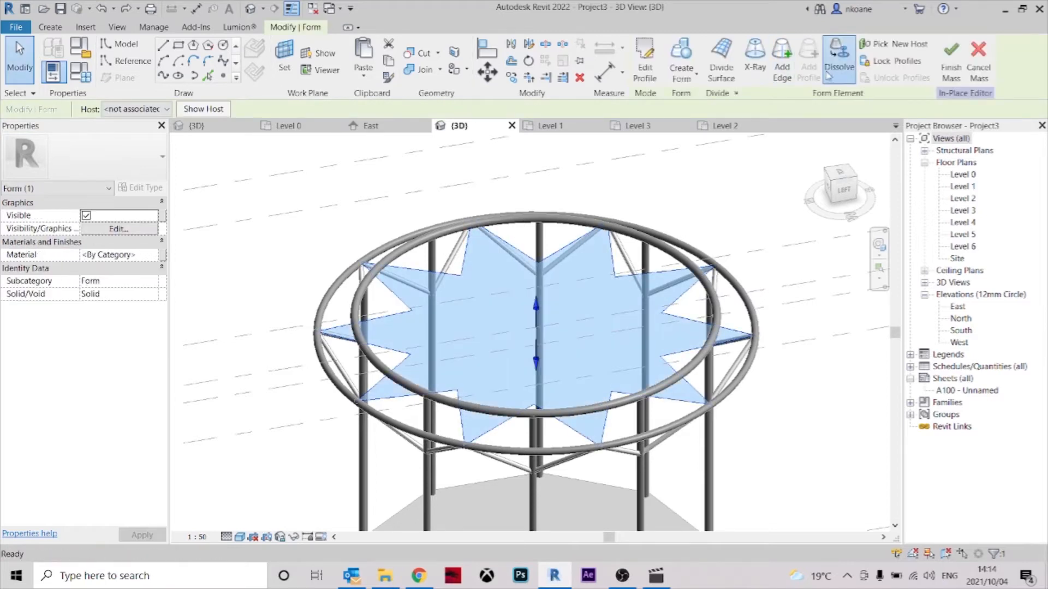
pyautogui.click(829, 74)
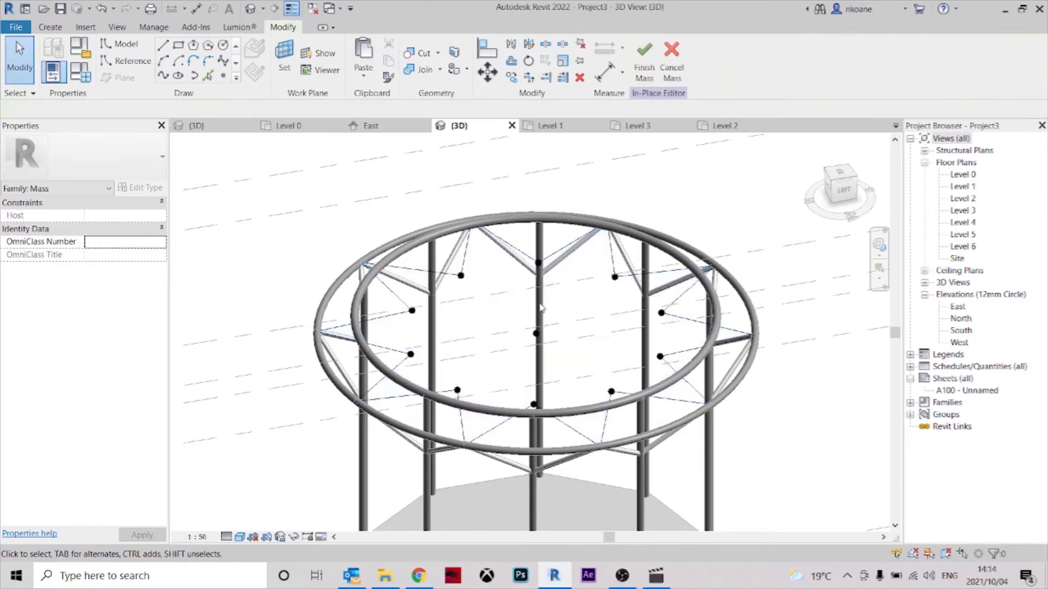
pyautogui.keyDown('shift'); pyautogui.moveTo(539, 308); pyautogui.dragTo(535, 330, button='middle'); pyautogui.keyUp('shift')
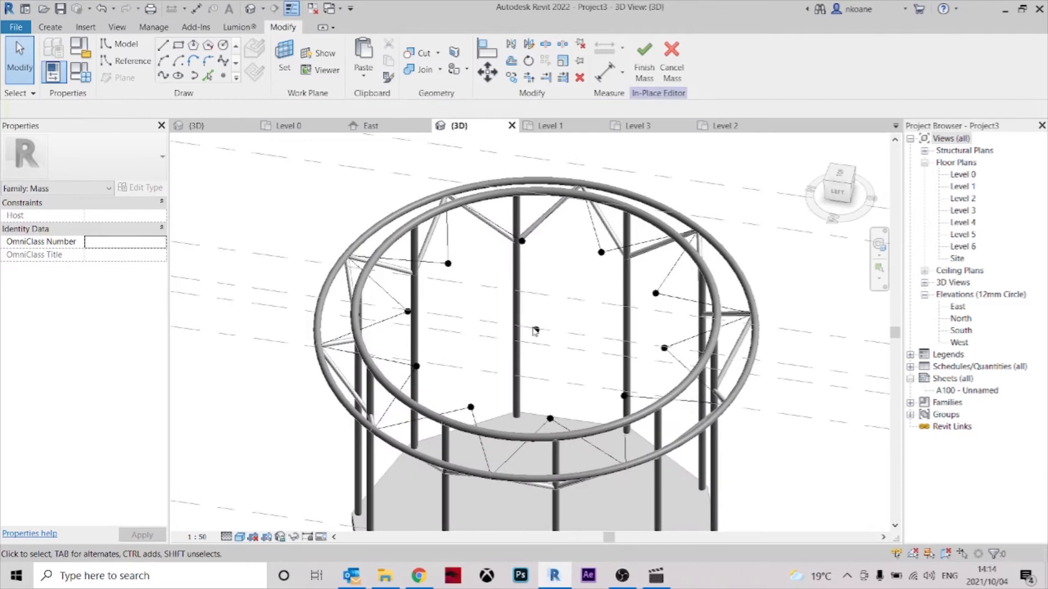
# - Raise the star's ten inner reference points together by changing their host to Level 4
pyautogui.click(525, 248)
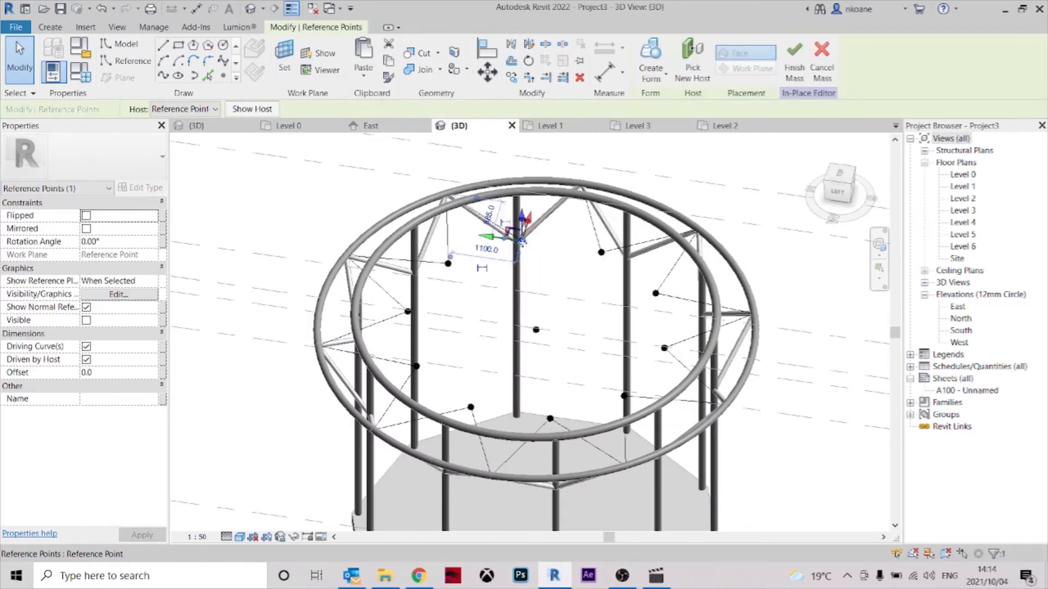
pyautogui.click(194, 110)
pyautogui.click(194, 110)
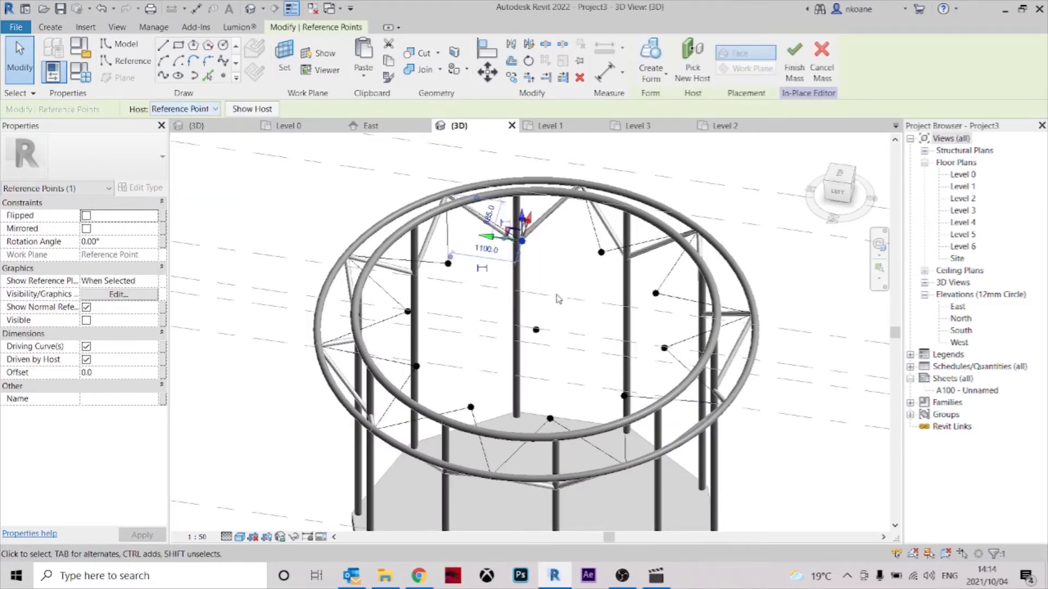
pyautogui.moveTo(557, 295); pyautogui.dragTo(556, 313, button='middle')
pyautogui.keyDown('ctrl'); pyautogui.click(603, 270); pyautogui.keyUp('ctrl')
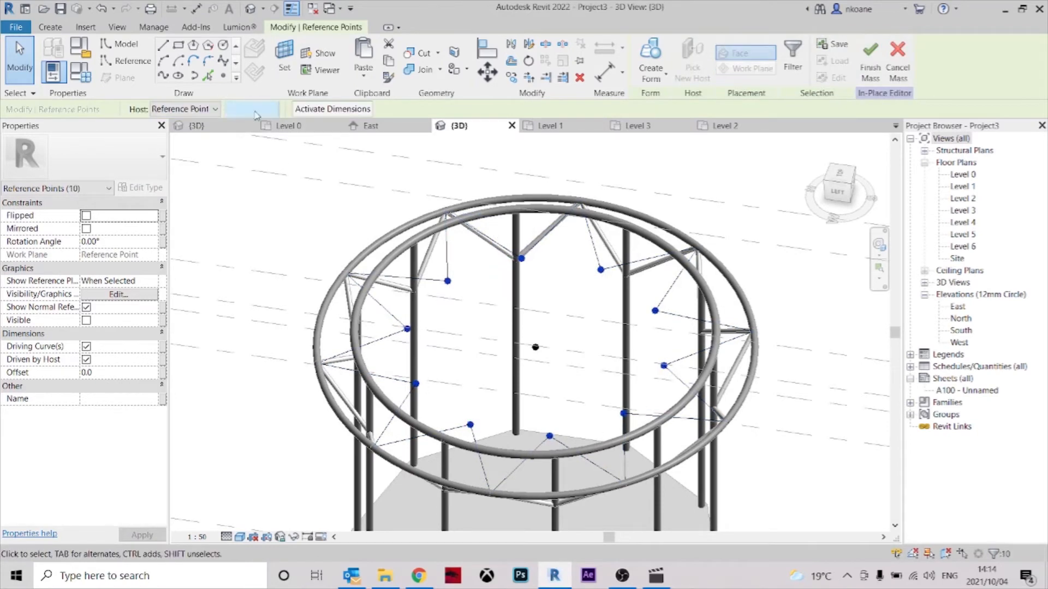
pyautogui.click(210, 109)
pyautogui.click(202, 178)
pyautogui.keyDown('shift'); pyautogui.moveTo(523, 349); pyautogui.dragTo(596, 169, button='middle'); pyautogui.keyUp('shift')
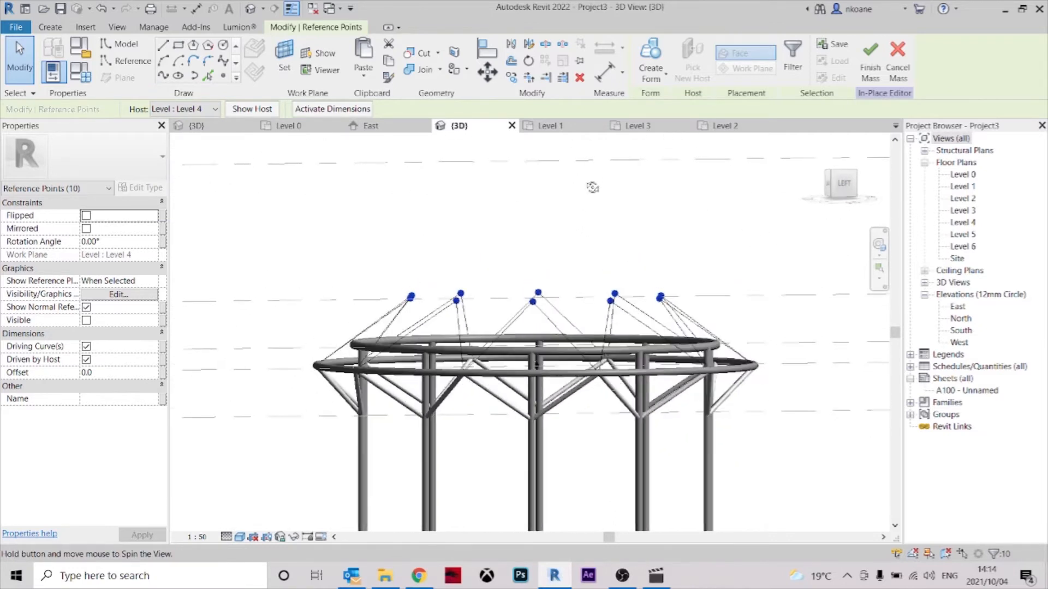
pyautogui.click(843, 184)
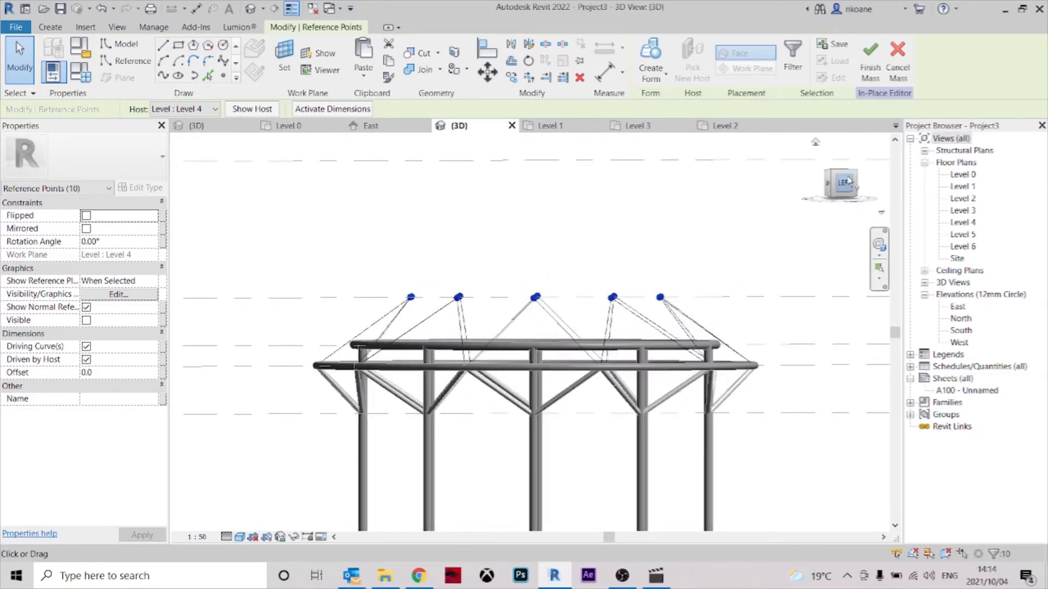
pyautogui.scroll(6, 636, 372)
pyautogui.keyDown('shift'); pyautogui.moveTo(636, 372); pyautogui.dragTo(510, 351, button='middle'); pyautogui.keyUp('shift')
pyautogui.click(565, 345)
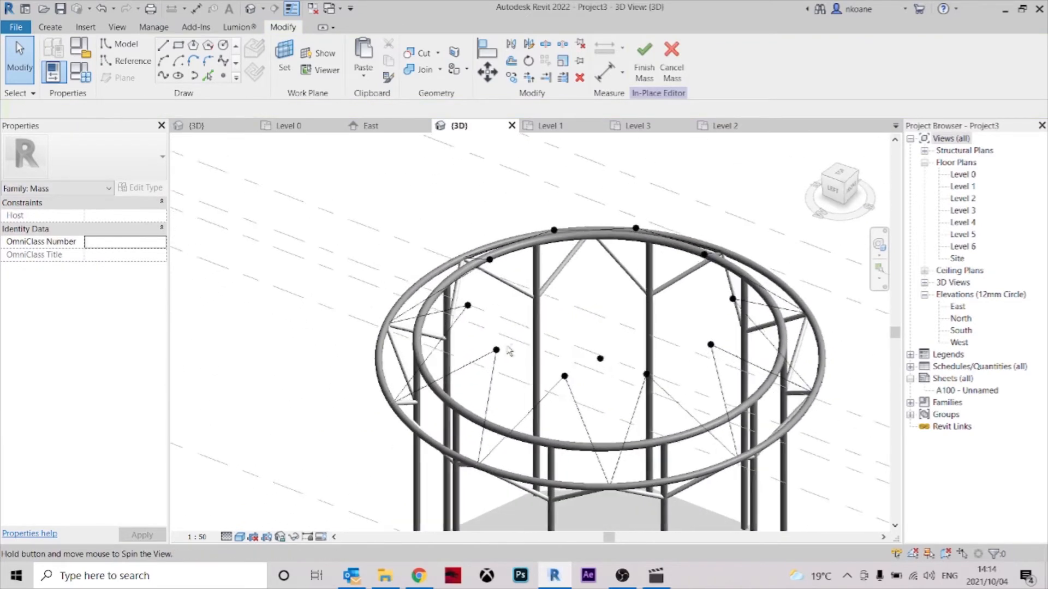
# - Place a reference point partway along one of the star's sloping lines beside the inner ring
pyautogui.scroll(4, 480, 381)
pyautogui.moveTo(493, 401)
pyautogui.mouseDown(button='middle')
pyautogui.moveTo(531, 360)
pyautogui.moveTo(554, 362)
pyautogui.moveTo(537, 354)
pyautogui.mouseUp(button='middle')
pyautogui.click(222, 76)
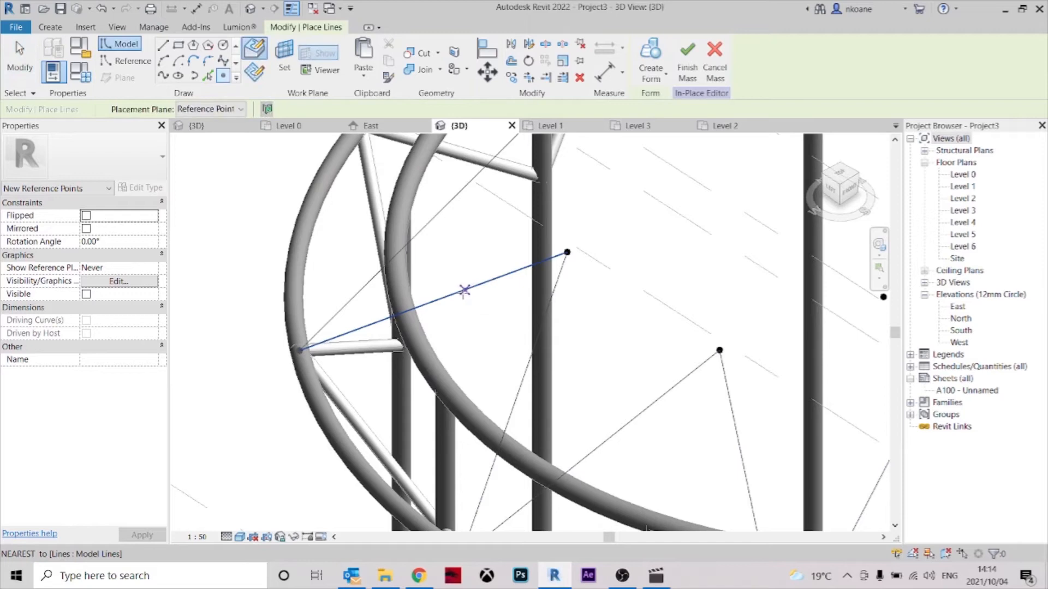
pyautogui.keyDown('shift'); pyautogui.moveTo(484, 318); pyautogui.dragTo(475, 366, button='middle'); pyautogui.keyUp('shift')
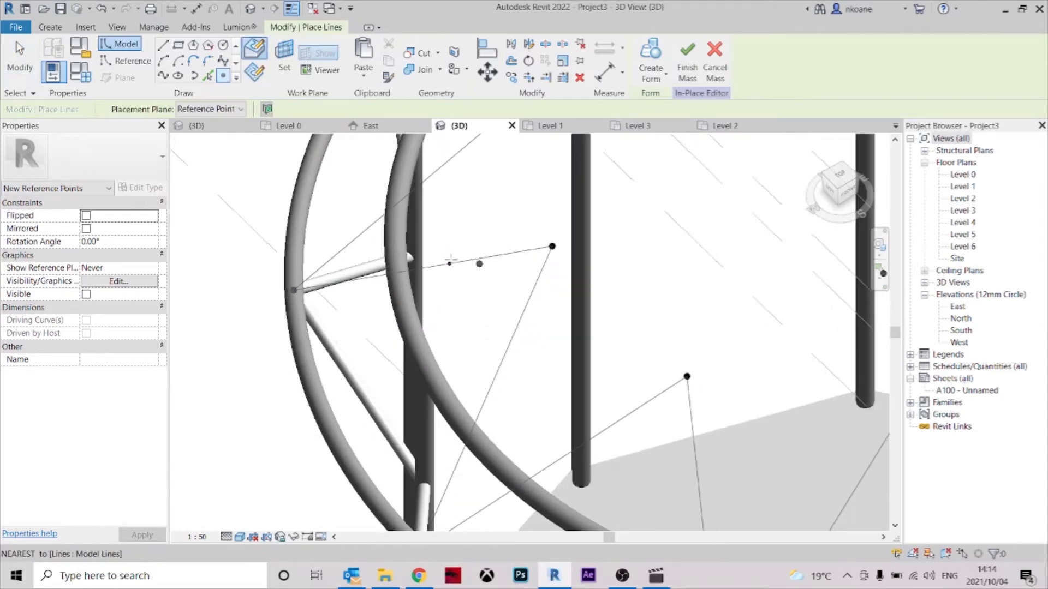
pyautogui.scroll(2, 451, 260)
pyautogui.press('Escape')
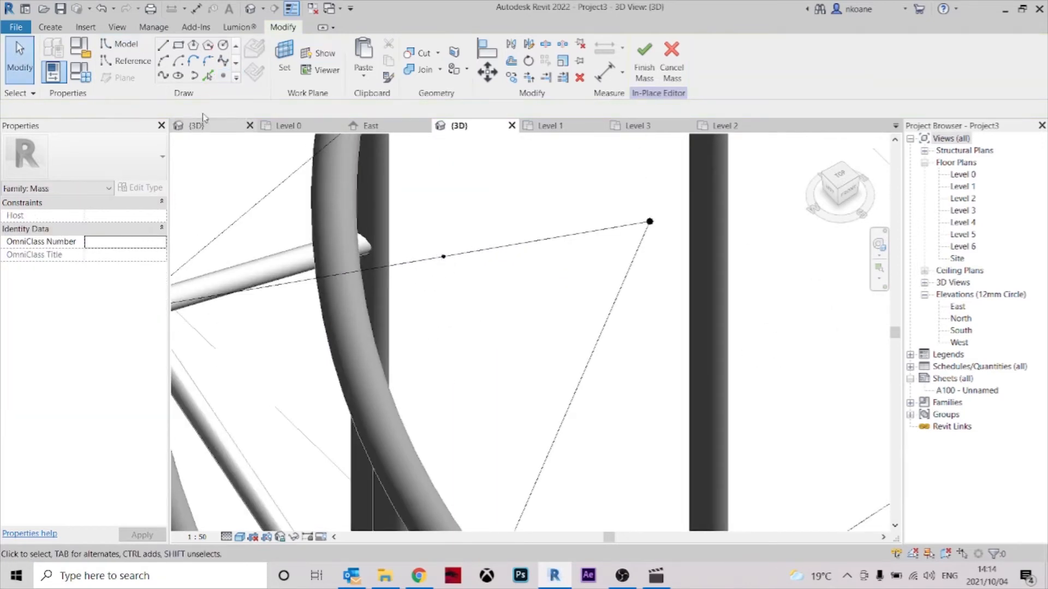
# - Set the work plane on the sloping line's reference point and draw a circle of radius 40 mm centred on it
pyautogui.click(295, 62)
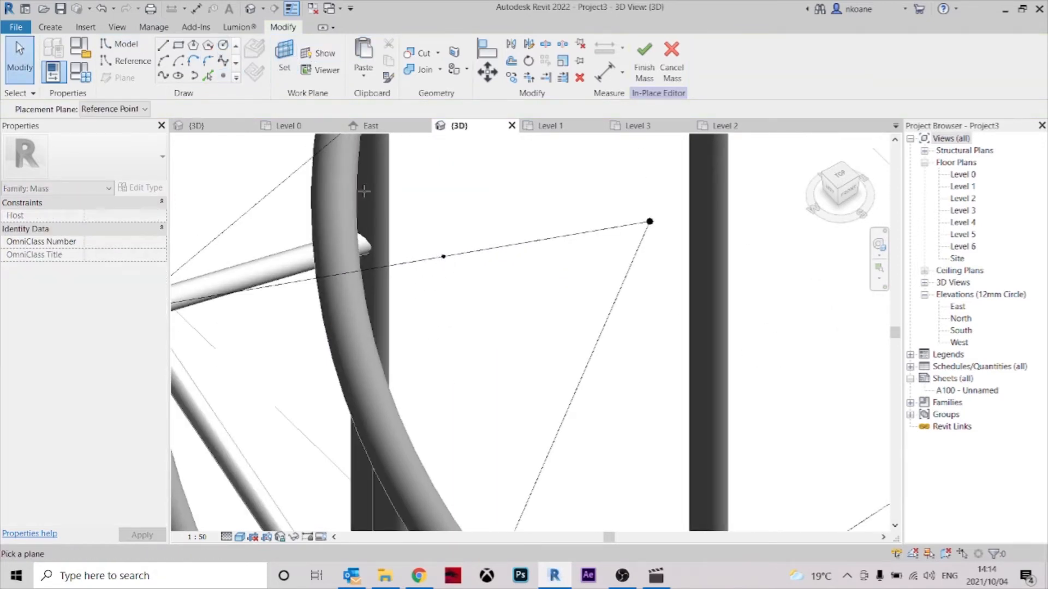
pyautogui.click(446, 261)
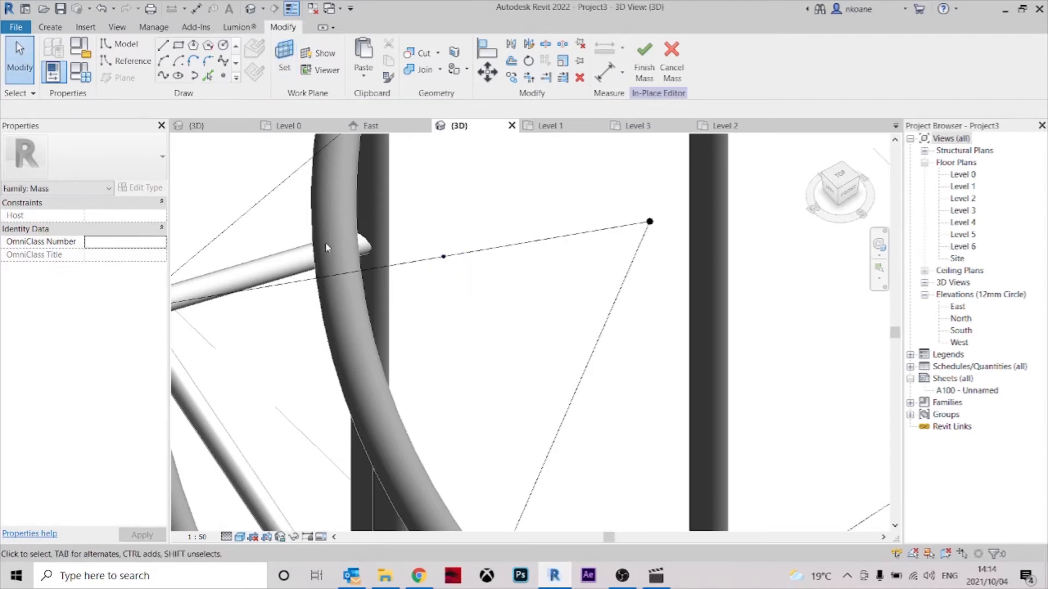
pyautogui.click(222, 46)
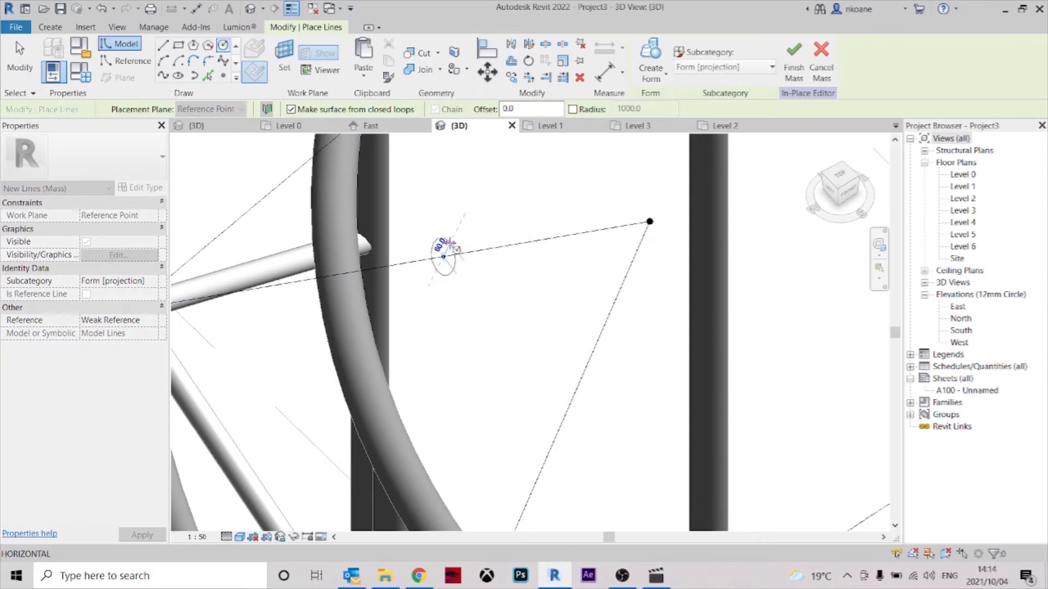
pyautogui.write('40')
pyautogui.press('Return')
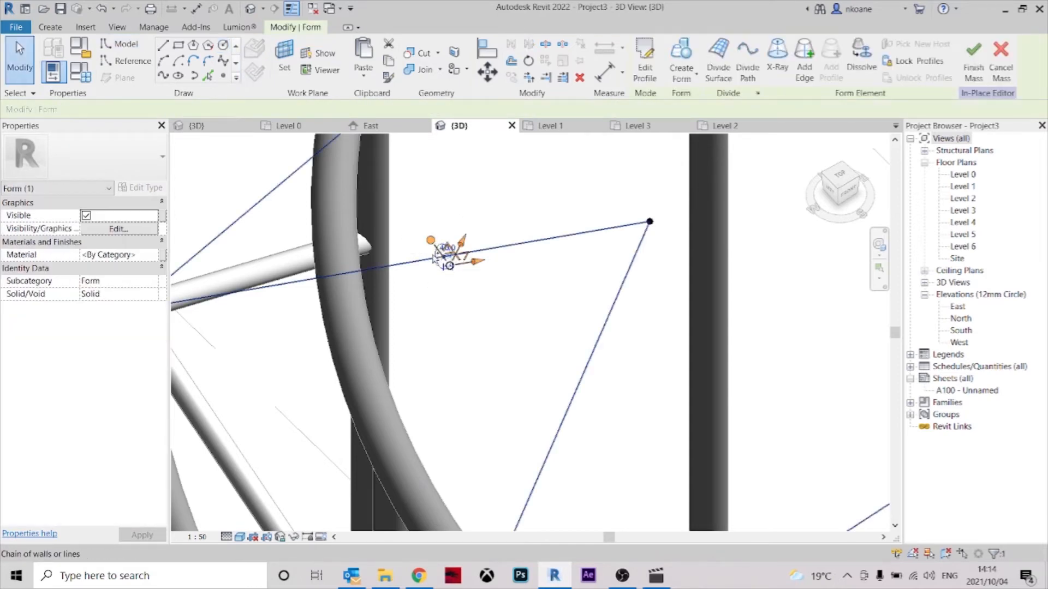
# - Create a swept solid form from the 40 mm circle and the closed chain of star lines
pyautogui.scroll(5, 448, 257)
pyautogui.click(444, 305)
pyautogui.click(426, 241)
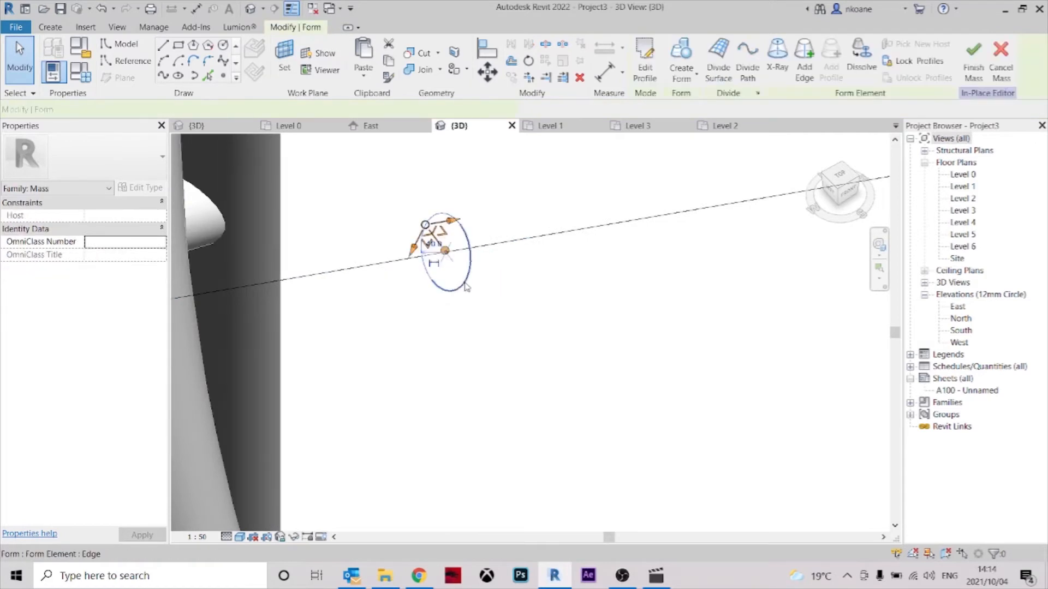
pyautogui.scroll(-3, 488, 266)
pyautogui.keyDown('ctrl'); pyautogui.click(547, 253); pyautogui.keyUp('ctrl')
pyautogui.scroll(-6, 520, 316)
pyautogui.moveTo(520, 320)
pyautogui.keyDown('shift'); pyautogui.mouseDown(button='middle')
pyautogui.moveTo(531, 335)
pyautogui.moveTo(535, 327)
pyautogui.mouseUp(button='middle'); pyautogui.keyUp('shift')
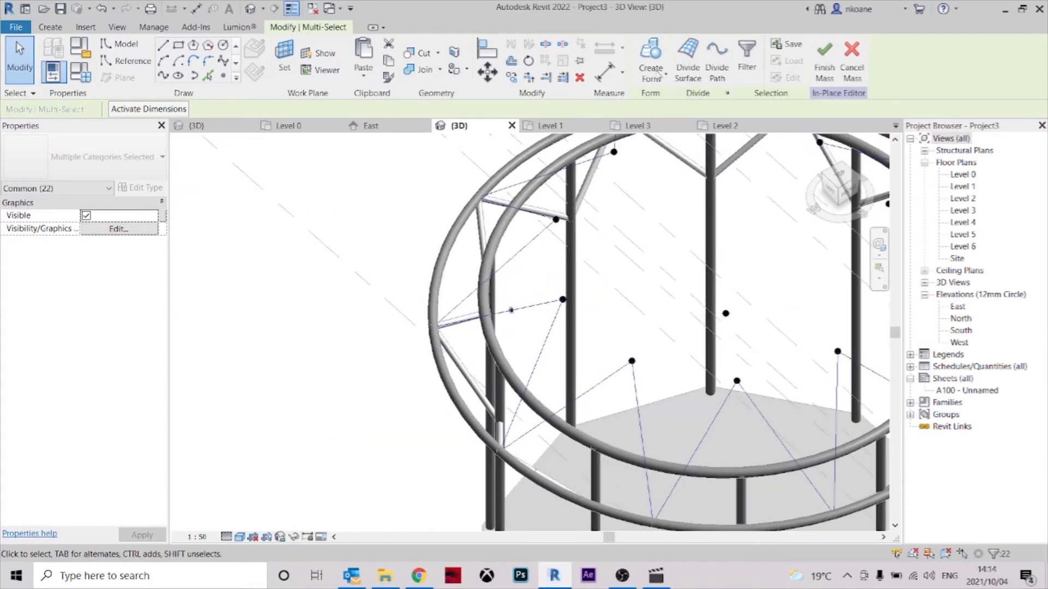
pyautogui.click(653, 58)
# - Examine how the swept tubes meet the outer ring, and undo the form's creation
pyautogui.scroll(-3, 527, 315)
pyautogui.keyDown('shift'); pyautogui.moveTo(527, 315); pyautogui.dragTo(489, 169, button='middle'); pyautogui.keyUp('shift')
pyautogui.keyDown('shift'); pyautogui.moveTo(600, 219); pyautogui.dragTo(657, 292, button='middle'); pyautogui.keyUp('shift')
pyautogui.scroll(2, 450, 309)
pyautogui.scroll(3, 450, 310)
pyautogui.scroll(-1, 597, 308)
pyautogui.keyDown('shift'); pyautogui.moveTo(597, 308); pyautogui.dragTo(638, 428, button='middle'); pyautogui.keyUp('shift')
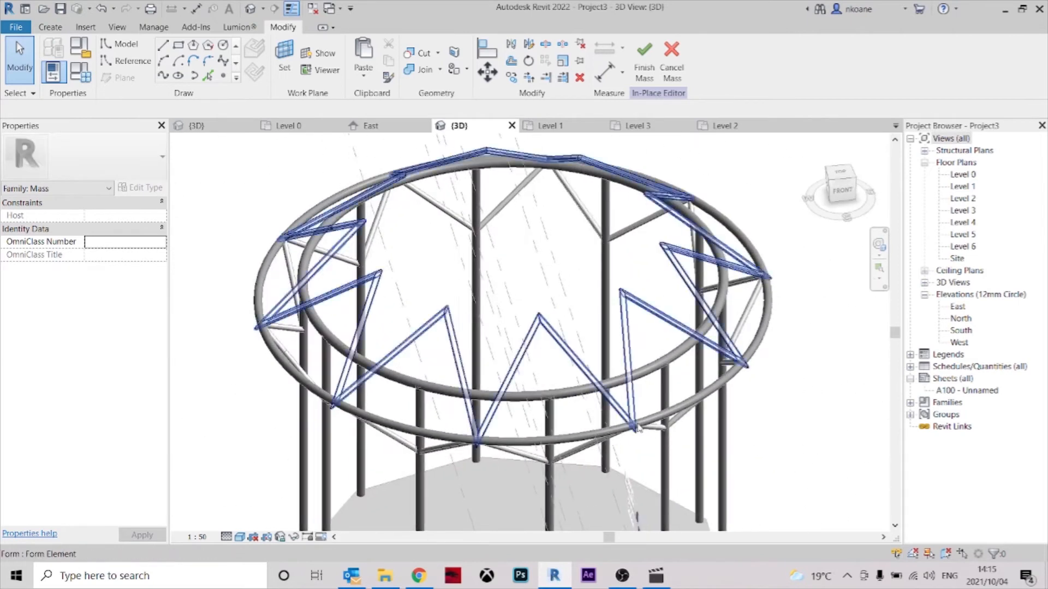
pyautogui.scroll(5, 638, 428)
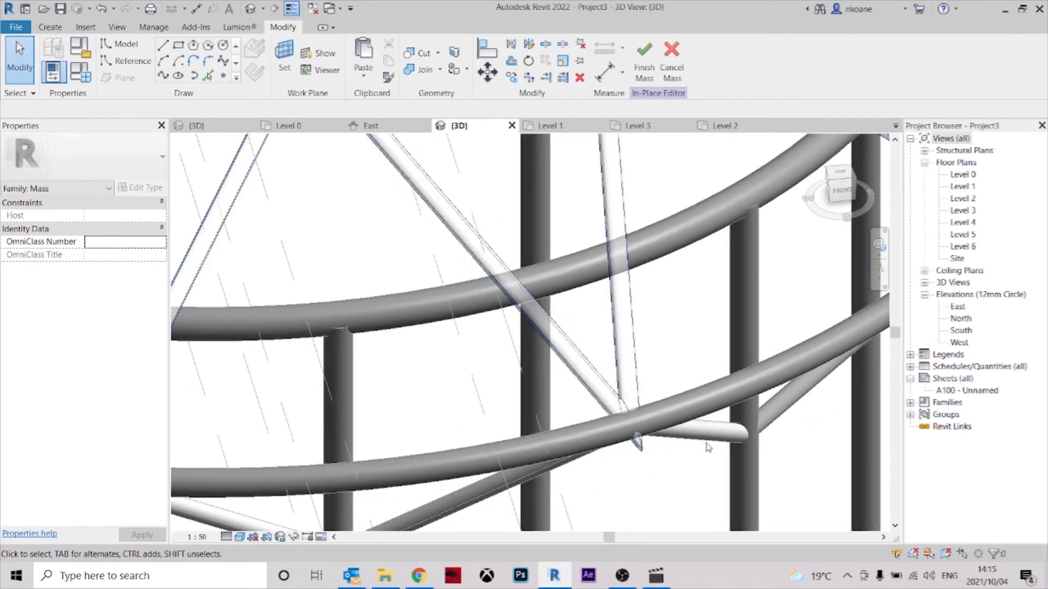
pyautogui.scroll(-5, 707, 448)
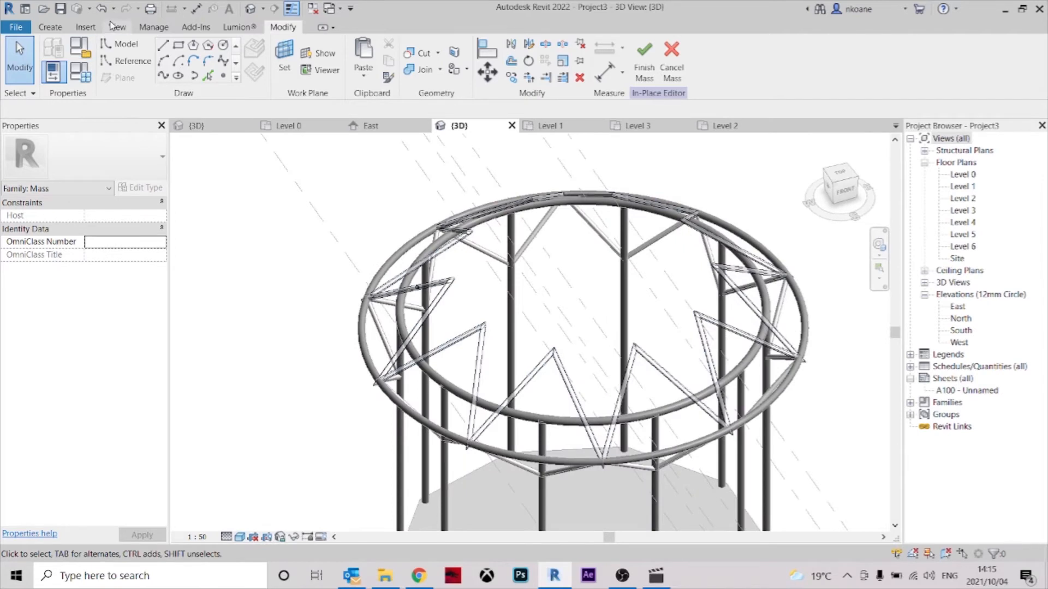
pyautogui.click(102, 9)
pyautogui.scroll(-1, 473, 317)
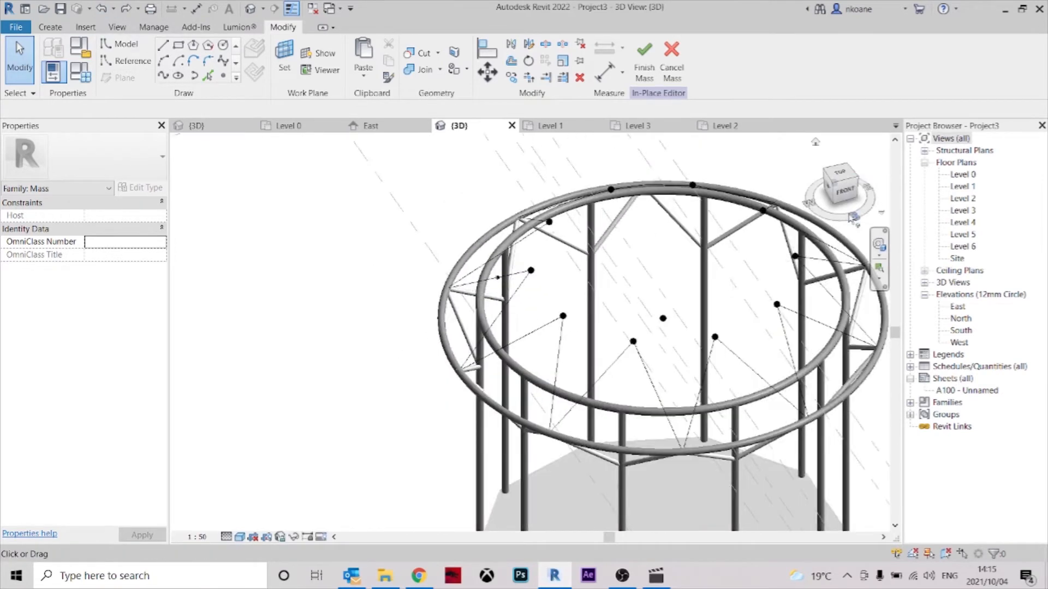
# - In the Level 2 floor plan, nudge the star's two uppermost outer reference points slightly inward at the ring's brace joints
pyautogui.click(844, 173)
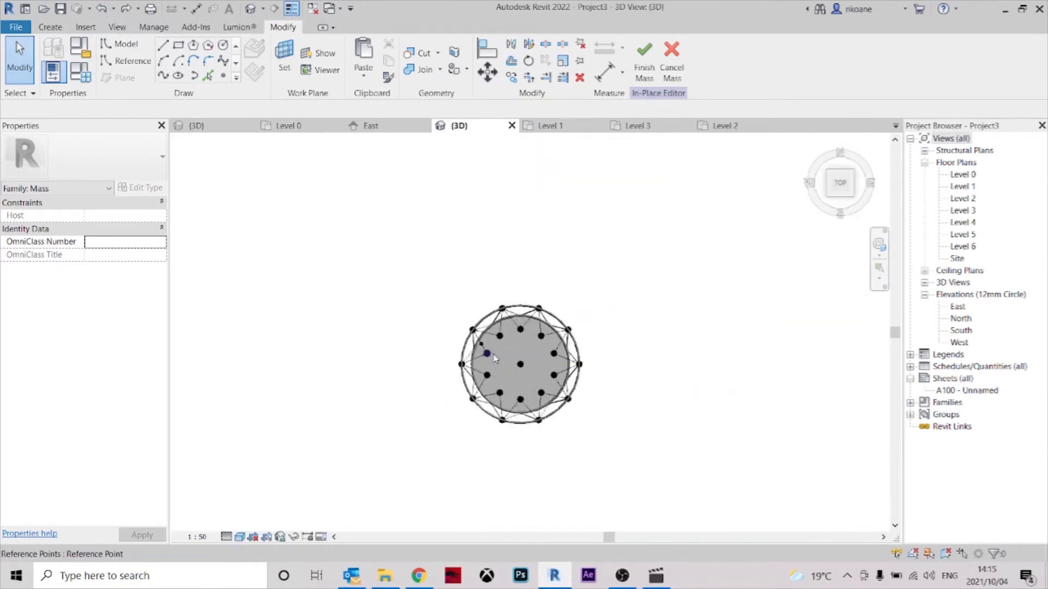
pyautogui.scroll(8, 494, 357)
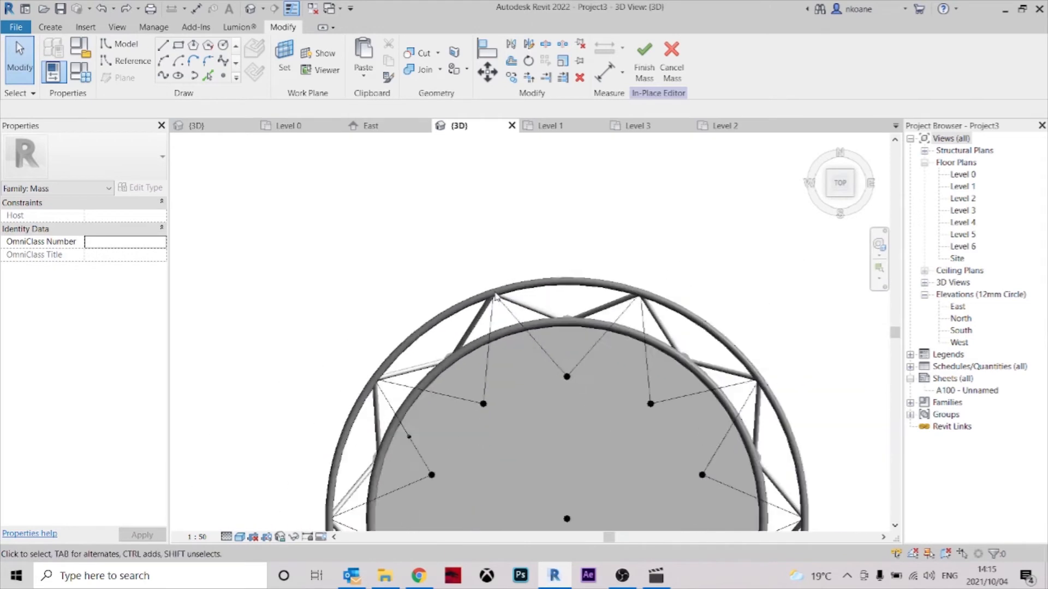
pyautogui.click(712, 133)
pyautogui.scroll(6, 410, 192)
pyautogui.click(409, 193)
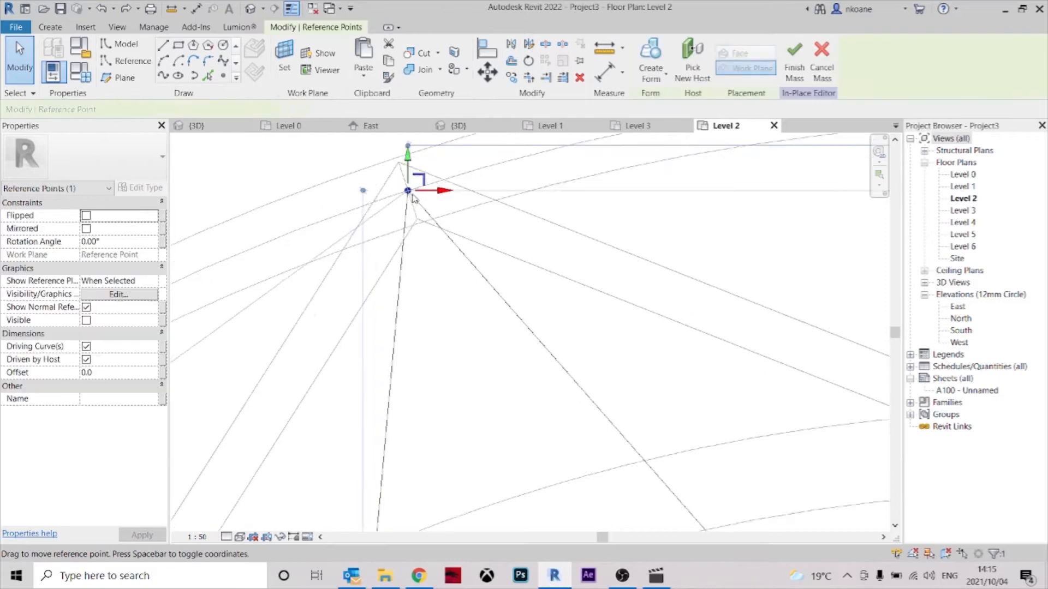
pyautogui.moveTo(422, 240)
pyautogui.mouseDown()
pyautogui.moveTo(424, 248)
pyautogui.moveTo(421, 239)
pyautogui.mouseUp()
pyautogui.scroll(-4, 334, 248)
pyautogui.moveTo(650, 285); pyautogui.dragTo(427, 313, button='middle')
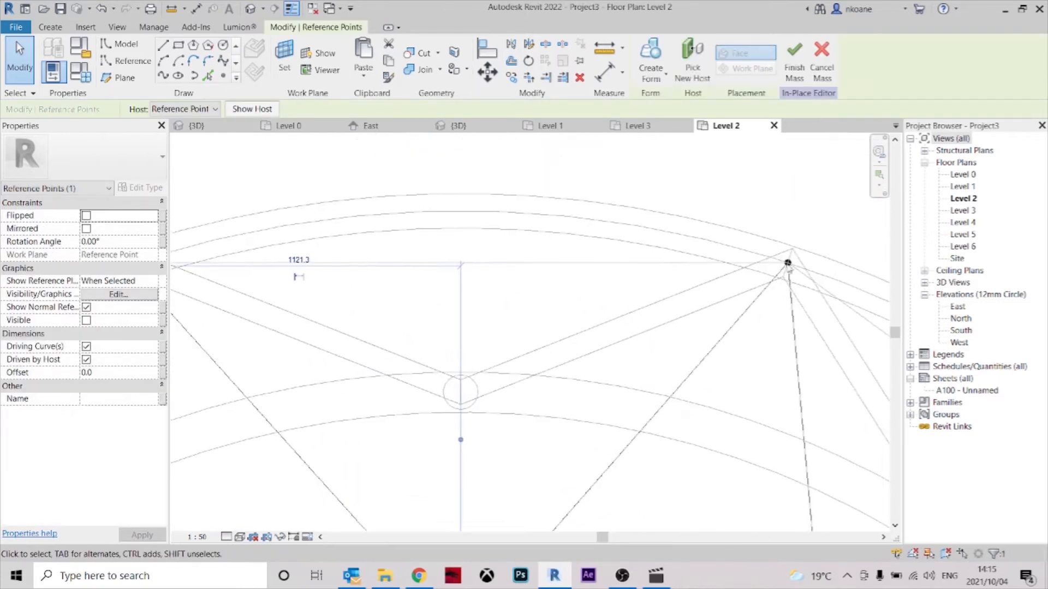
pyautogui.scroll(2, 773, 289)
pyautogui.click(802, 237)
pyautogui.moveTo(802, 237); pyautogui.dragTo(804, 263)
pyautogui.scroll(-3, 804, 263)
# - Nudge the outer reference points on the star's right side inward at their brace joints
pyautogui.moveTo(804, 263); pyautogui.dragTo(614, 266, button='middle')
pyautogui.scroll(3, 801, 317)
pyautogui.moveTo(798, 313); pyautogui.dragTo(769, 331)
pyautogui.scroll(-3, 770, 331)
pyautogui.moveTo(620, 315); pyautogui.dragTo(606, 316)
pyautogui.scroll(-4, 611, 322)
pyautogui.scroll(4, 616, 398)
# - Continue adjusting the outer reference points around the star's lower and left sides, up to the upper-left brace joint
pyautogui.moveTo(507, 481); pyautogui.dragTo(484, 502, button='middle')
pyautogui.scroll(-3, 470, 437)
pyautogui.moveTo(469, 436); pyautogui.dragTo(704, 442, button='middle')
pyautogui.scroll(3, 321, 262)
pyautogui.click(320, 267)
pyautogui.scroll(-3, 328, 270)
pyautogui.scroll(3, 375, 327)
pyautogui.scroll(-3, 382, 308)
pyautogui.scroll(2, 420, 289)
pyautogui.click(403, 291)
pyautogui.scroll(-4, 403, 291)
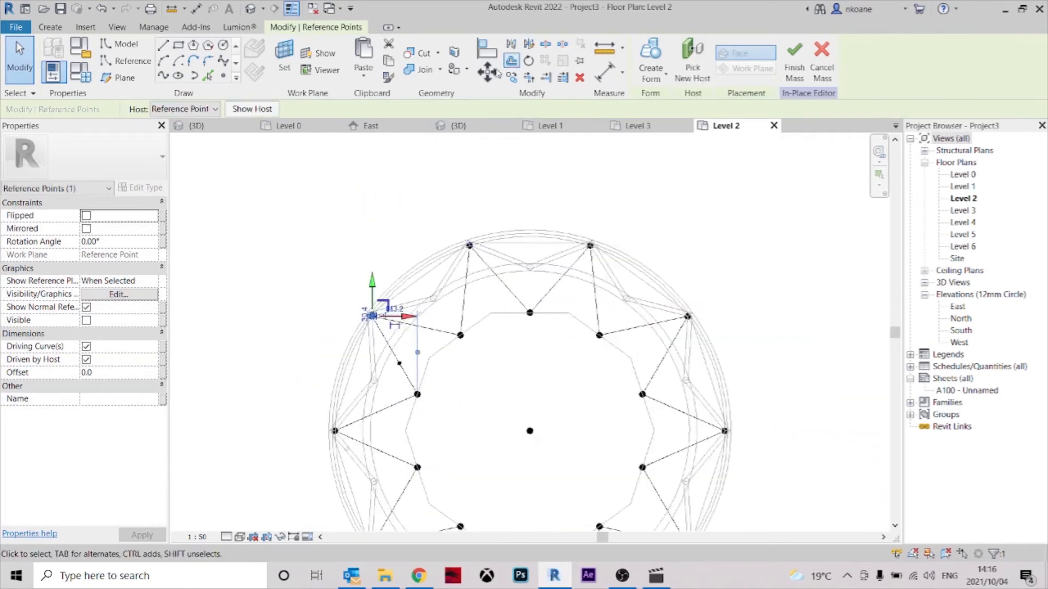
# - In the 3D view, create a form from the circular profile and the star-shaped line path
pyautogui.click(251, 9)
pyautogui.press('Escape')
pyautogui.keyDown('shift'); pyautogui.moveTo(600, 229); pyautogui.dragTo(627, 164, button='middle'); pyautogui.keyUp('shift')
pyautogui.moveTo(627, 338)
pyautogui.keyDown('shift'); pyautogui.mouseDown(button='middle')
pyautogui.moveTo(601, 391)
pyautogui.moveTo(617, 355)
pyautogui.moveTo(610, 336)
pyautogui.mouseUp(button='middle'); pyautogui.keyUp('shift')
pyautogui.scroll(10, 585, 324)
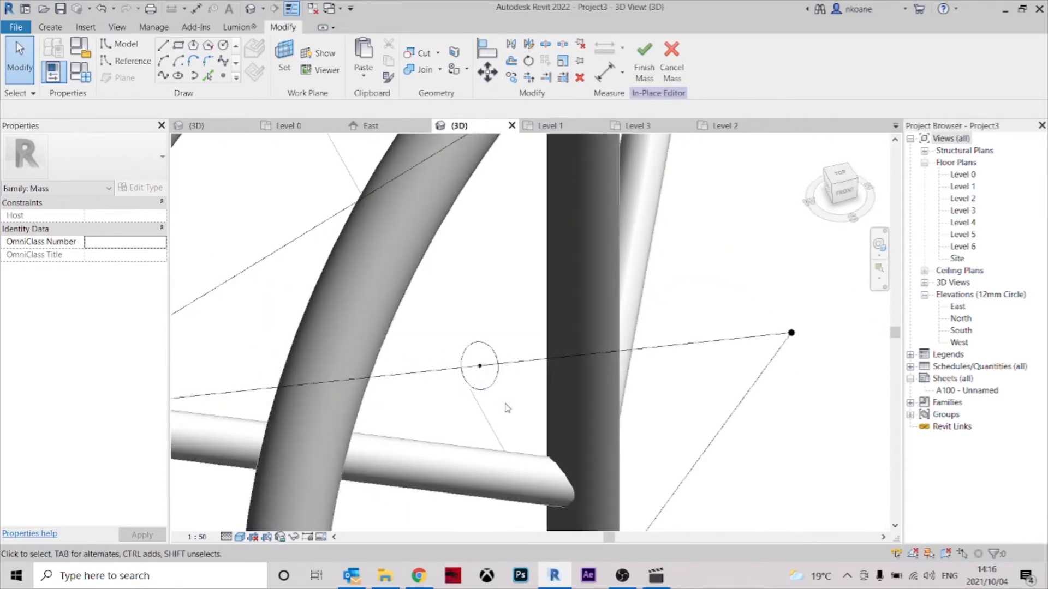
pyautogui.click(479, 364)
pyautogui.scroll(-5, 581, 322)
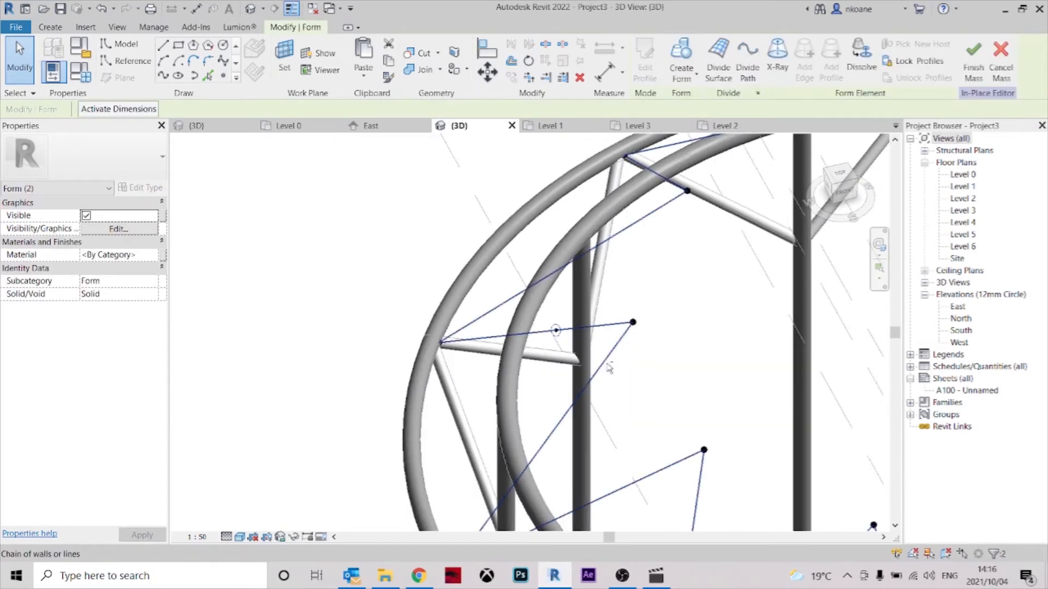
pyautogui.click(610, 367)
pyautogui.scroll(-5, 659, 379)
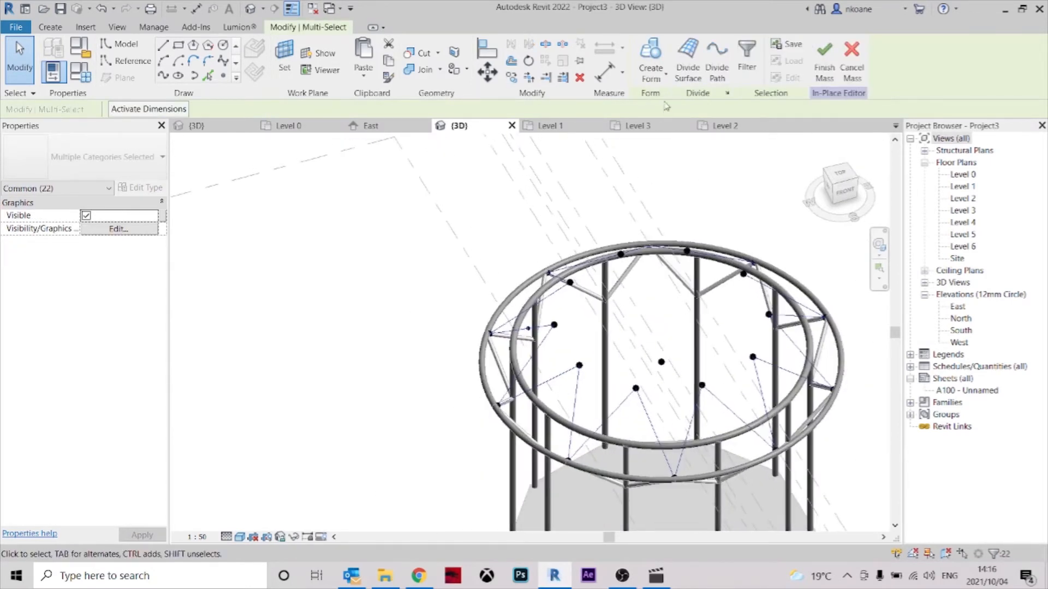
pyautogui.click(651, 55)
# - Examine where the swept tubes meet the outer ring, and undo the form's creation
pyautogui.scroll(5, 753, 460)
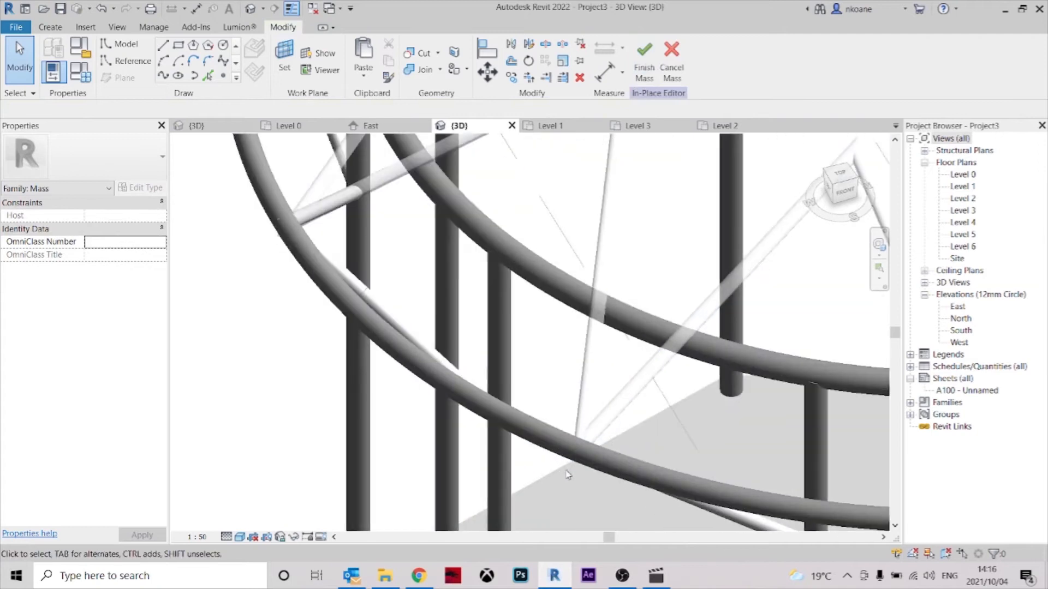
pyautogui.scroll(4, 585, 475)
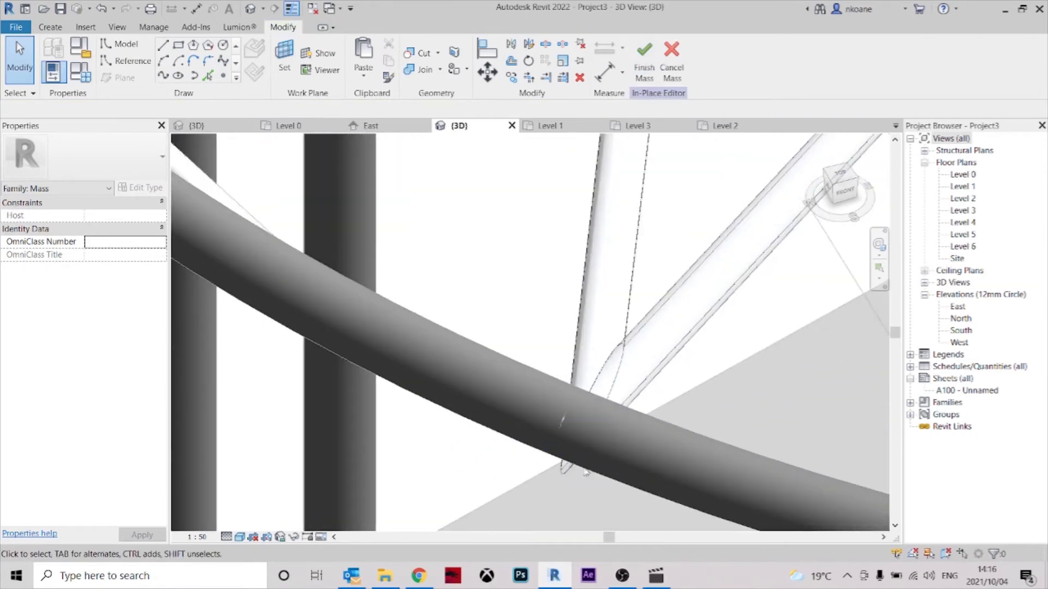
pyautogui.scroll(-5, 608, 367)
pyautogui.scroll(-5, 609, 368)
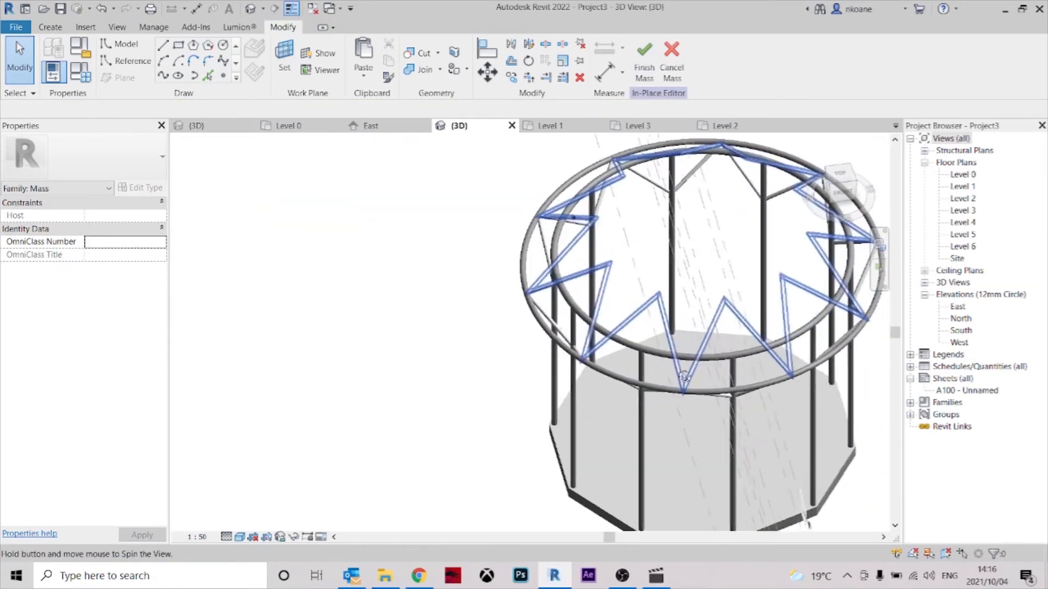
pyautogui.hotkey('ctrl', 'z')
# - Reduce the radius of the circular profile sitting on the star path
pyautogui.scroll(10, 554, 343)
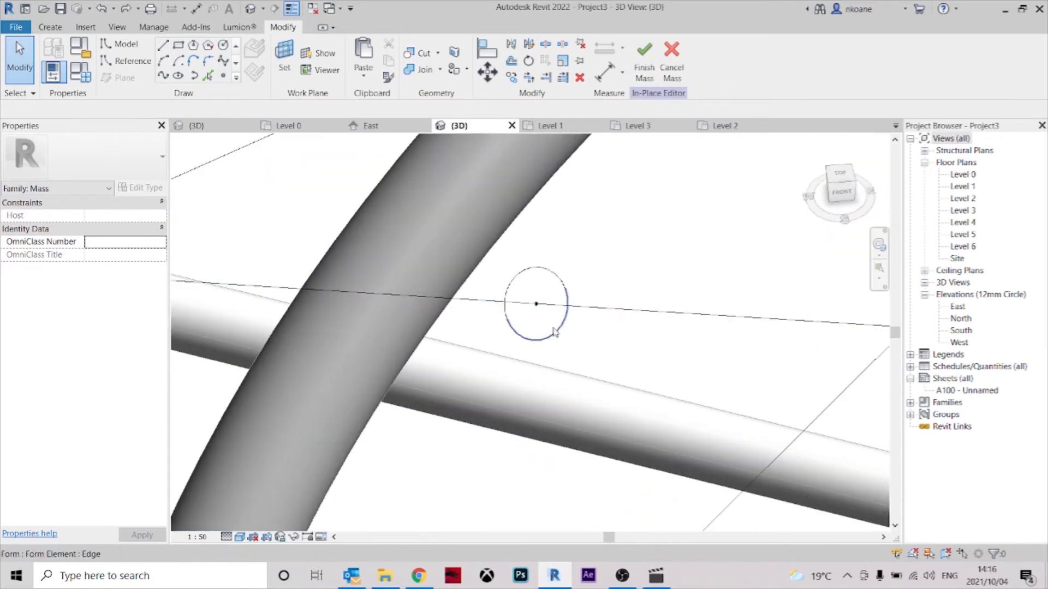
pyautogui.click(552, 332)
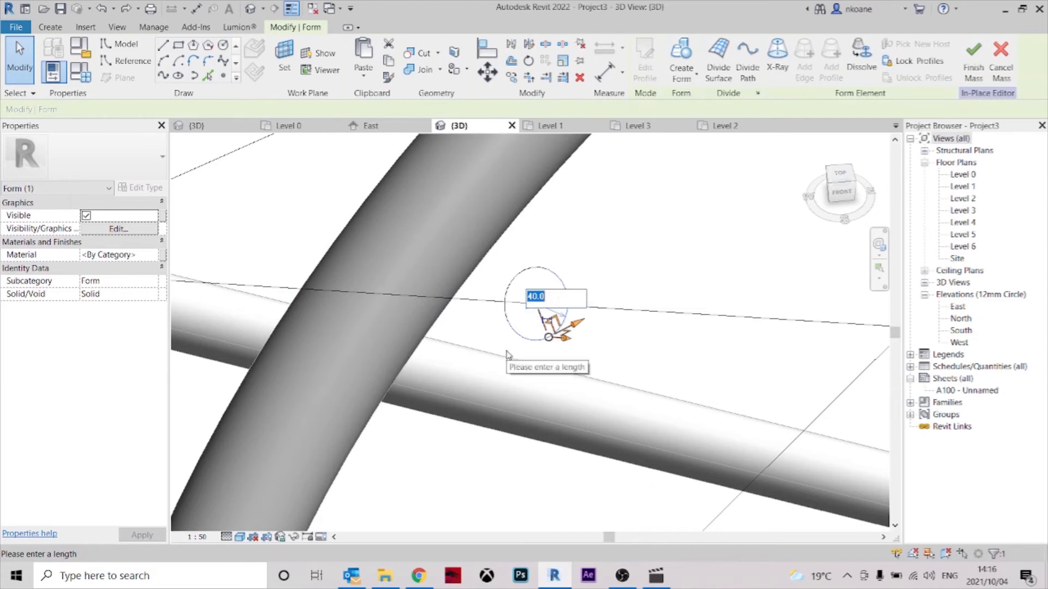
pyautogui.press('Return')
pyautogui.press('Escape')
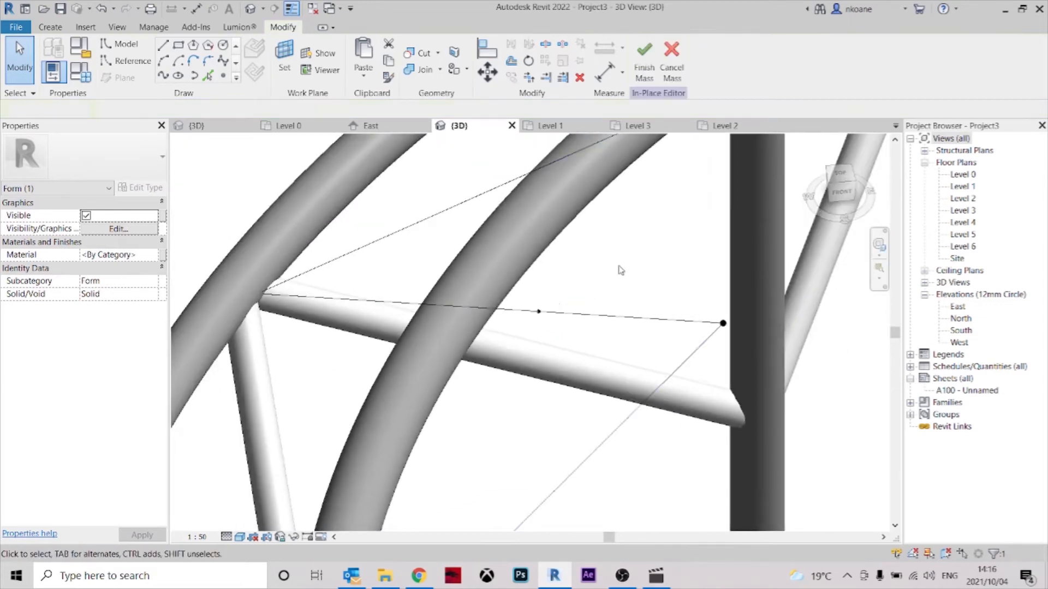
# - Create the tubular form from the reduced circular profile and the full star path
pyautogui.click(547, 304)
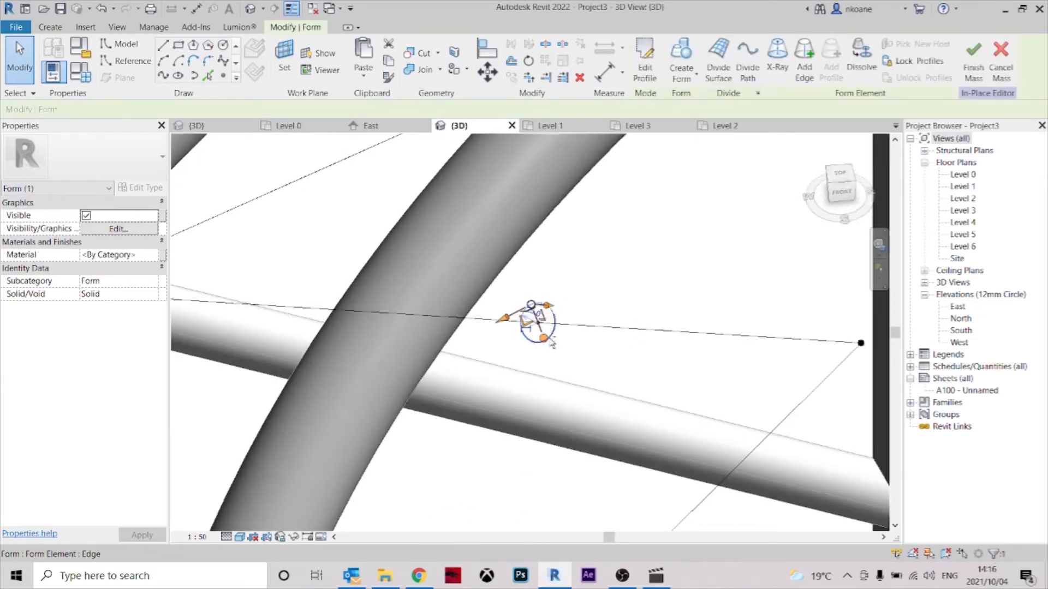
pyautogui.scroll(-3, 628, 322)
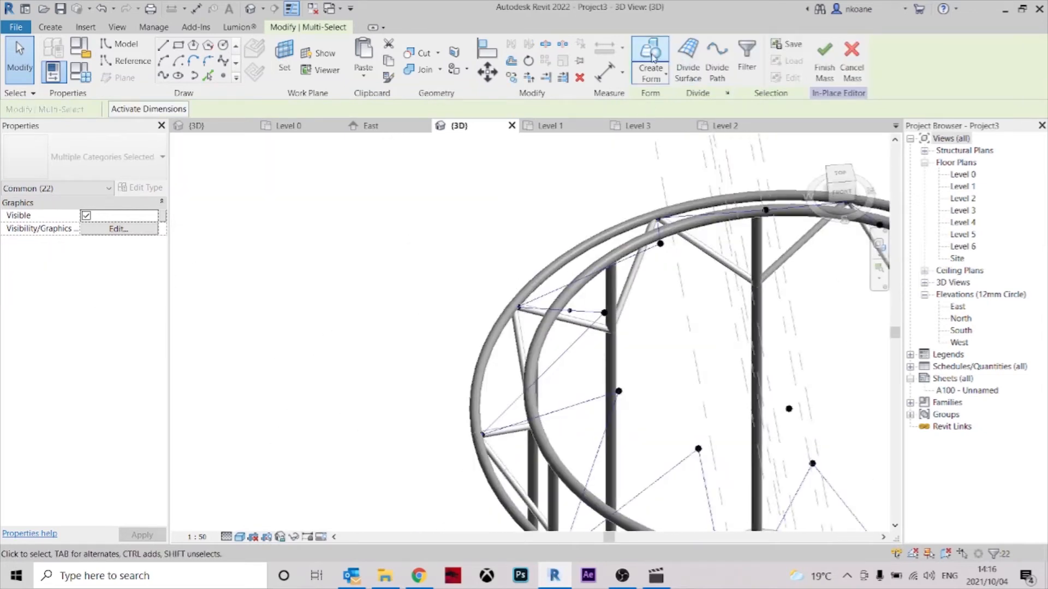
pyautogui.click(652, 57)
pyautogui.keyDown('shift'); pyautogui.moveTo(611, 415); pyautogui.dragTo(539, 281, button='middle'); pyautogui.keyUp('shift')
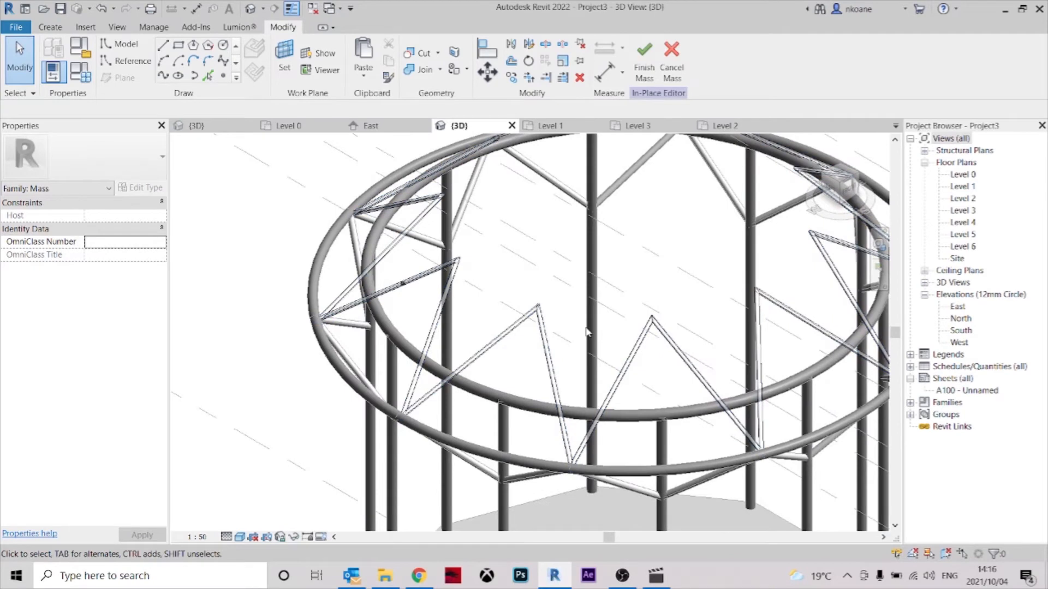
# - Assign Timber material to the star-shaped tubular form
pyautogui.click(544, 336)
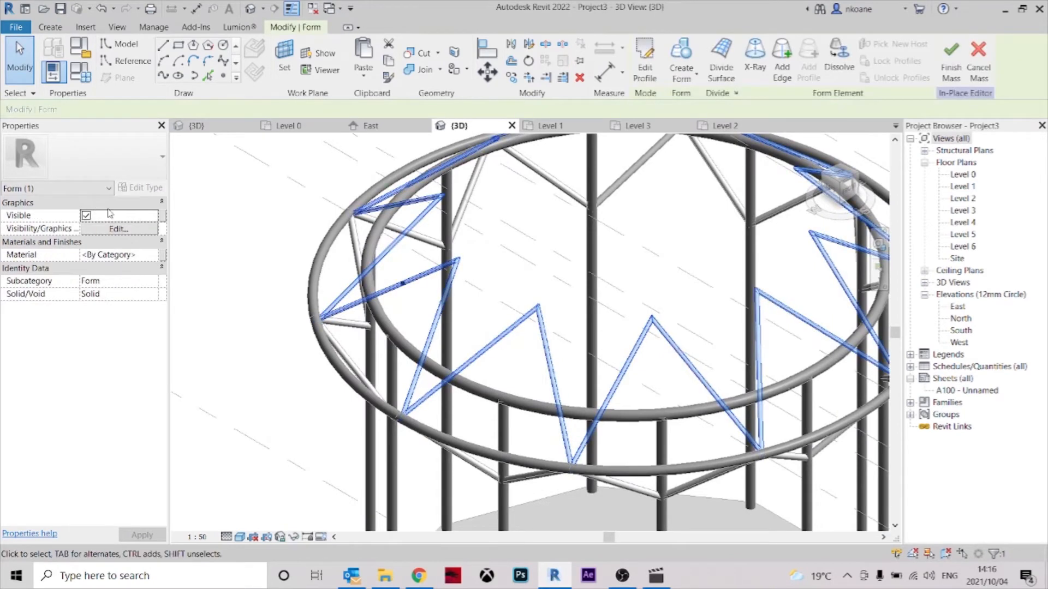
pyautogui.click(161, 255)
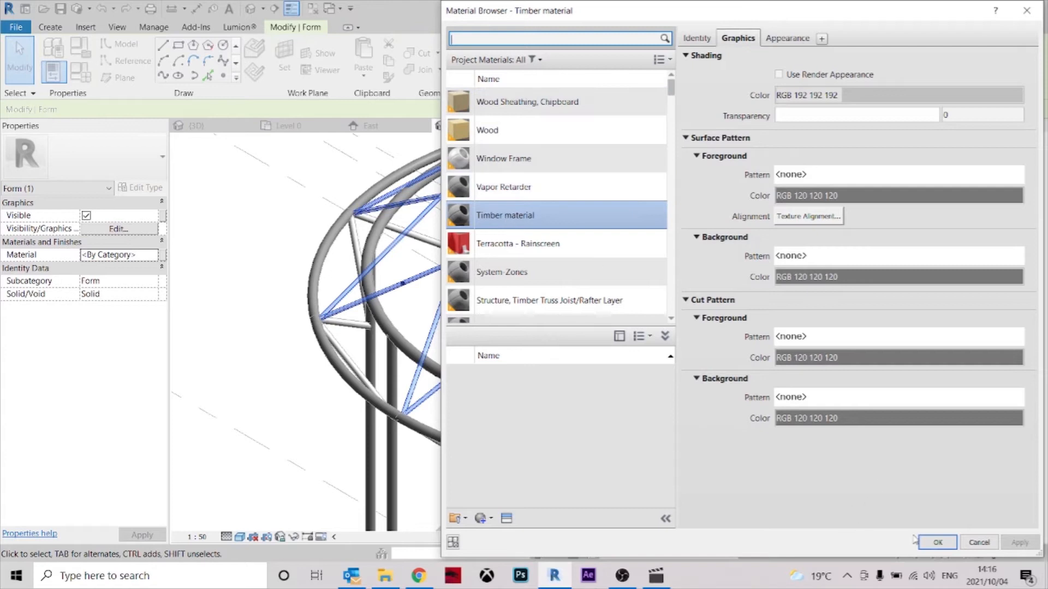
pyautogui.click(936, 542)
pyautogui.click(552, 287)
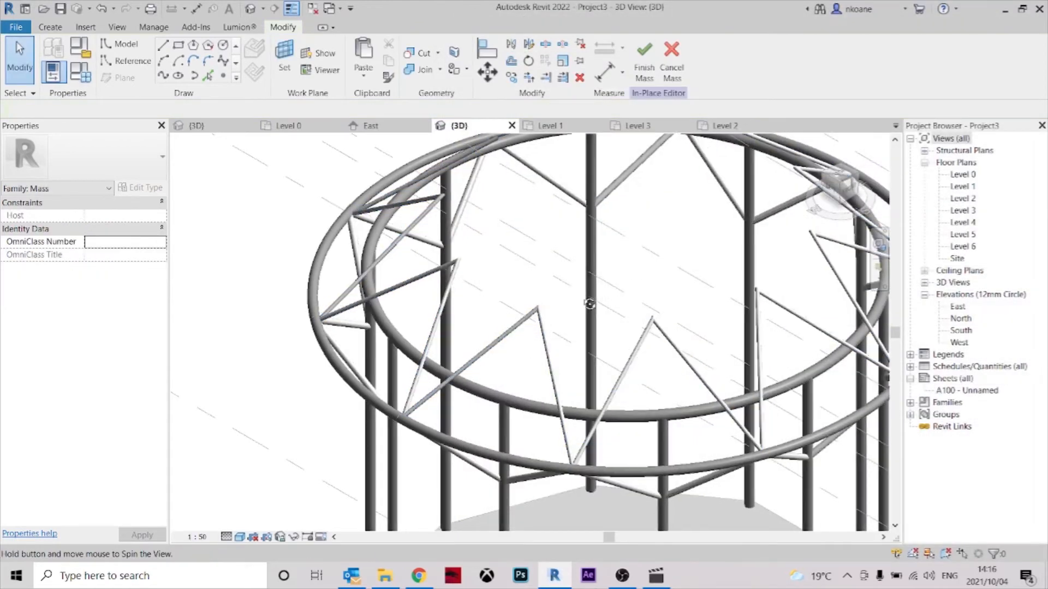
# - Inspect the star braces against the rings and finish the in-place mass
pyautogui.scroll(-5, 551, 286)
pyautogui.keyDown('shift'); pyautogui.moveTo(551, 287); pyautogui.dragTo(494, 323, button='middle'); pyautogui.keyUp('shift')
pyautogui.scroll(3, 494, 323)
pyautogui.keyDown('shift'); pyautogui.moveTo(473, 427); pyautogui.dragTo(537, 306, button='middle'); pyautogui.keyUp('shift')
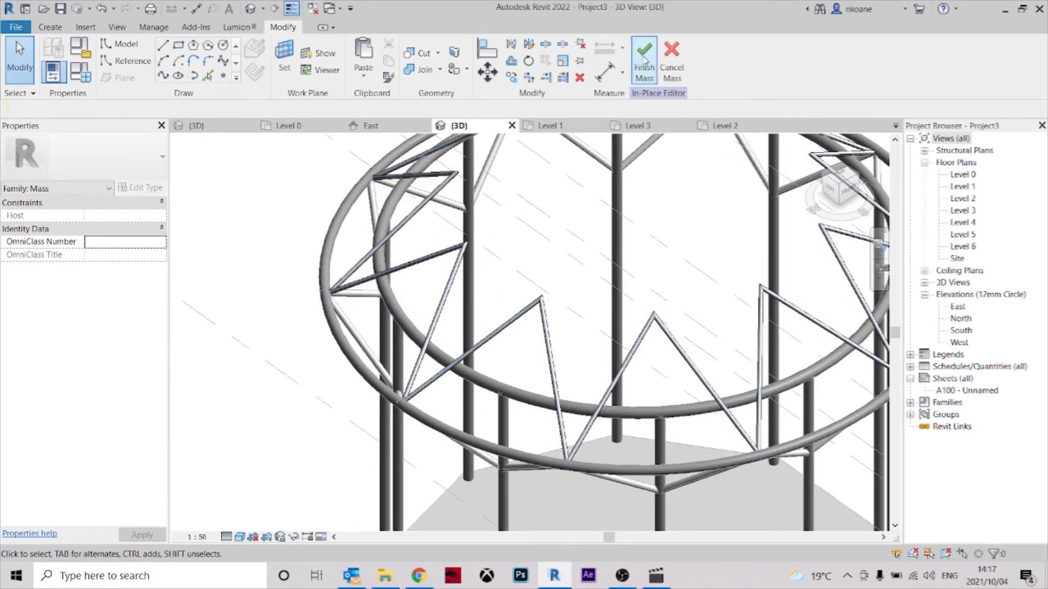
pyautogui.click(274, 321)
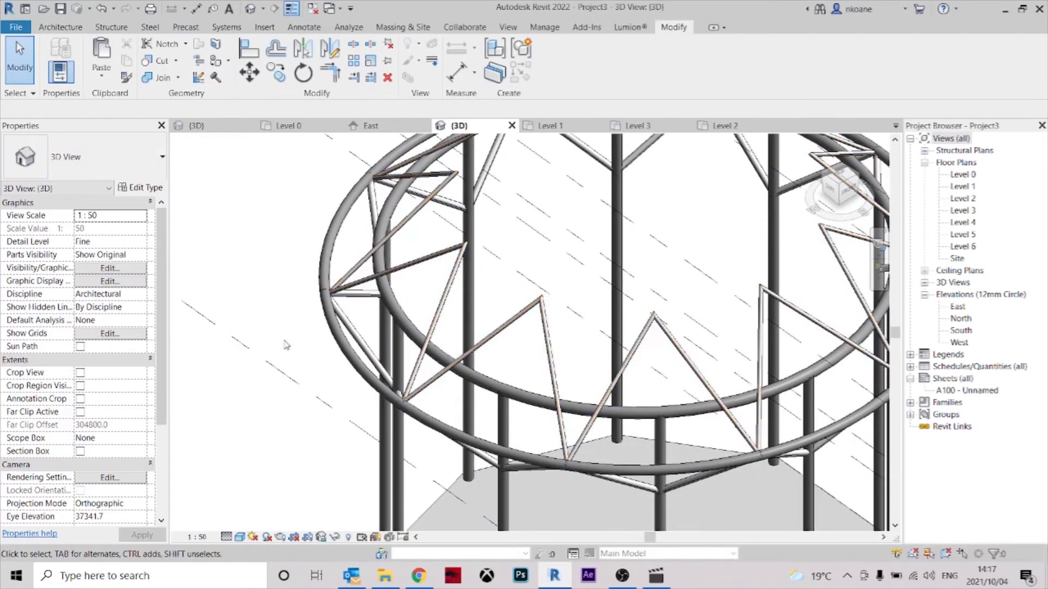
# - Temporarily isolate the star-shaped brace mass in the 3D view
pyautogui.scroll(-5, 277, 337)
pyautogui.keyDown('shift'); pyautogui.moveTo(546, 338); pyautogui.dragTo(583, 82, button='middle'); pyautogui.keyUp('shift')
pyautogui.click(558, 321)
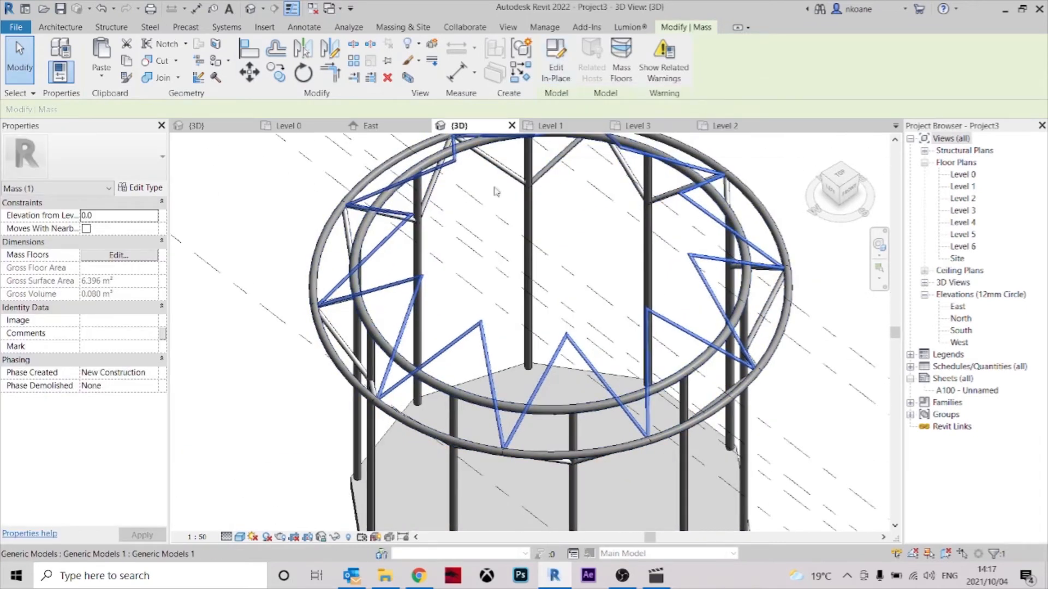
pyautogui.click(335, 538)
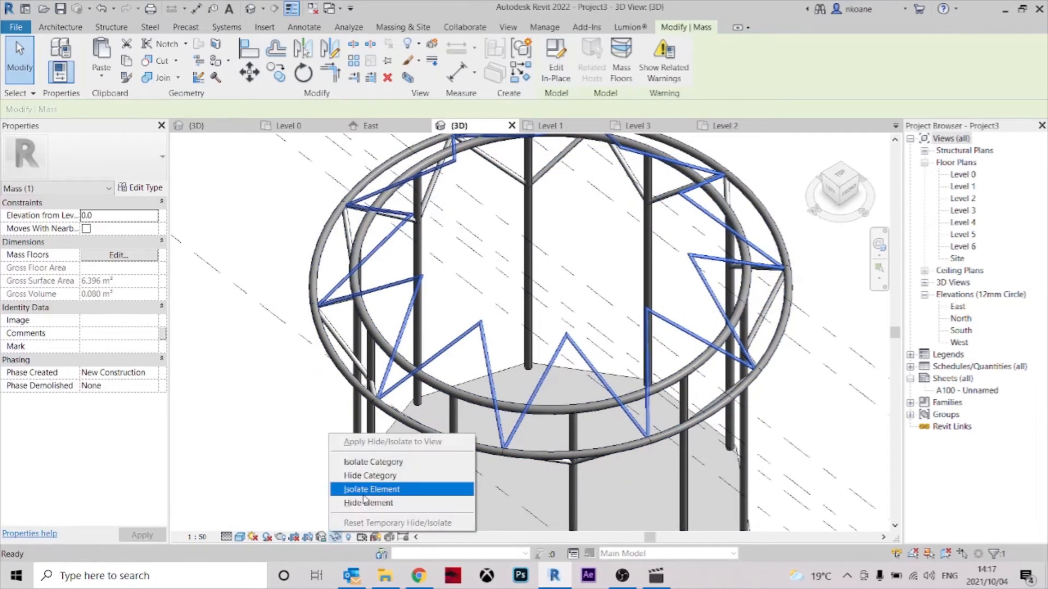
pyautogui.click(392, 486)
pyautogui.click(601, 263)
pyautogui.keyDown('shift'); pyautogui.moveTo(592, 260); pyautogui.dragTo(526, 353, button='middle'); pyautogui.keyUp('shift')
# - Reopen the star mass for in-place editing and dissolve its form into lines and points
pyautogui.click(440, 322)
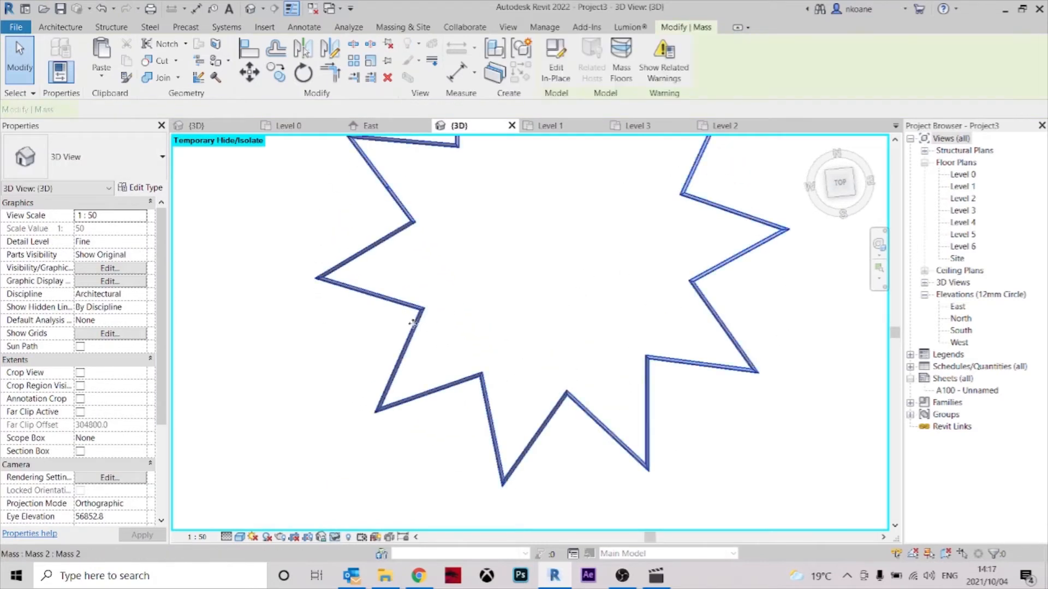
pyautogui.click(552, 56)
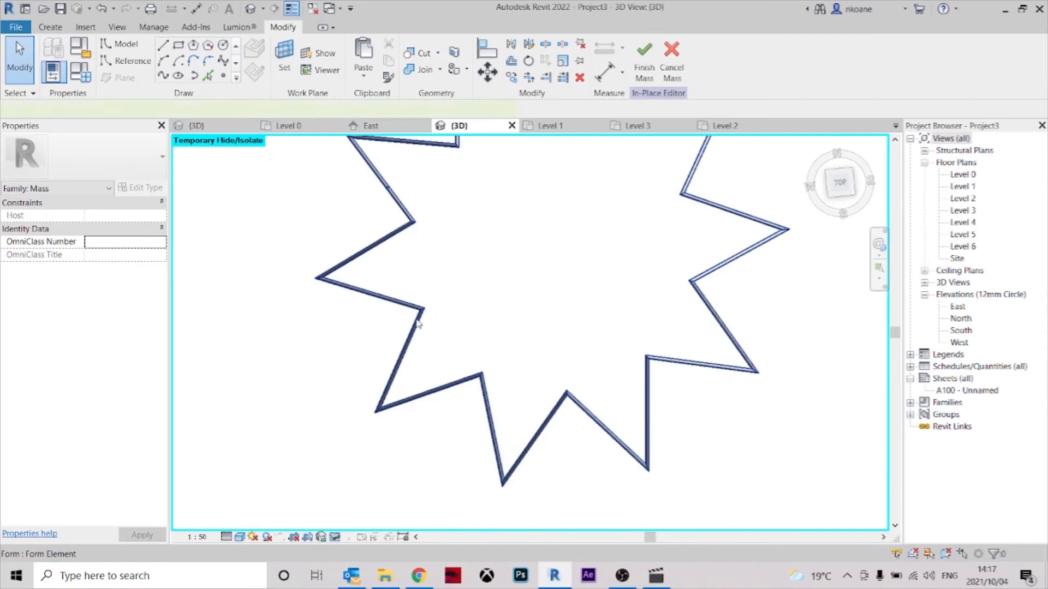
pyautogui.click(452, 335)
pyautogui.keyDown('shift'); pyautogui.moveTo(453, 335); pyautogui.dragTo(566, 253, button='middle'); pyautogui.keyUp('shift')
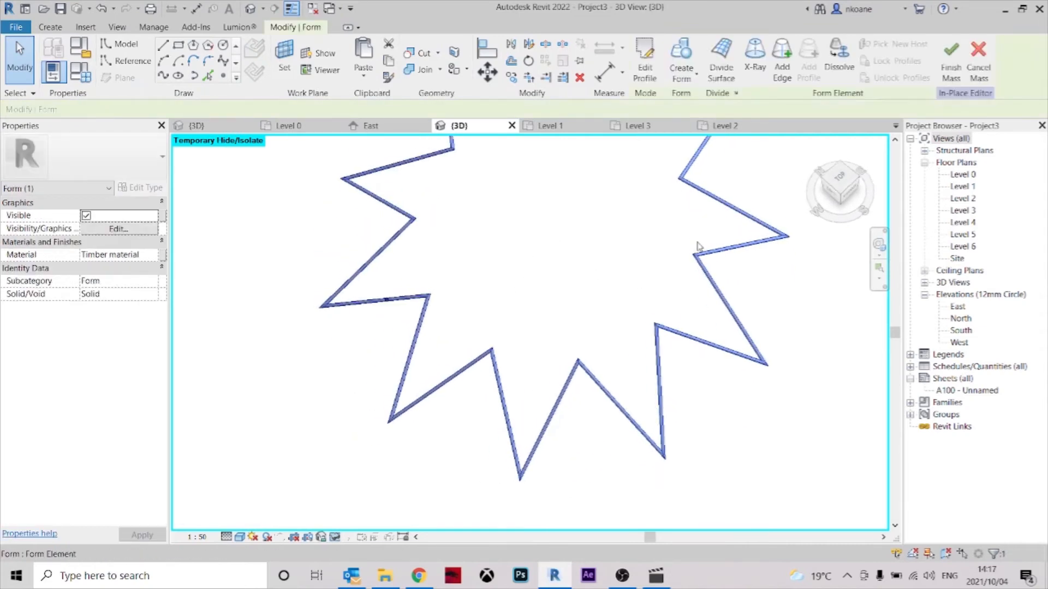
pyautogui.press('Escape')
pyautogui.keyDown('shift'); pyautogui.moveTo(599, 328); pyautogui.dragTo(718, 301, button='middle'); pyautogui.keyUp('shift')
pyautogui.click(718, 302)
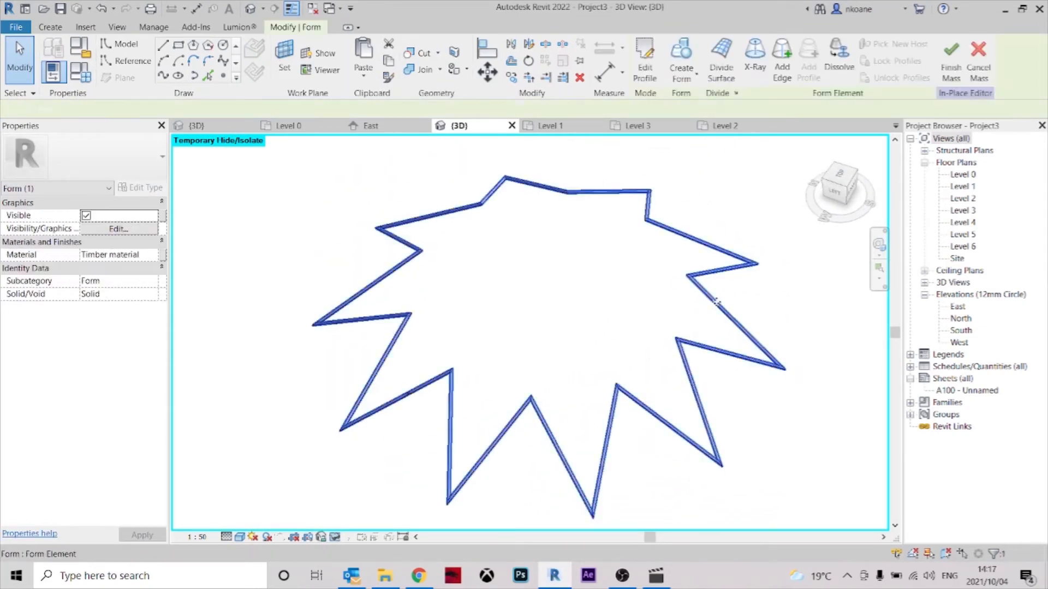
pyautogui.click(838, 57)
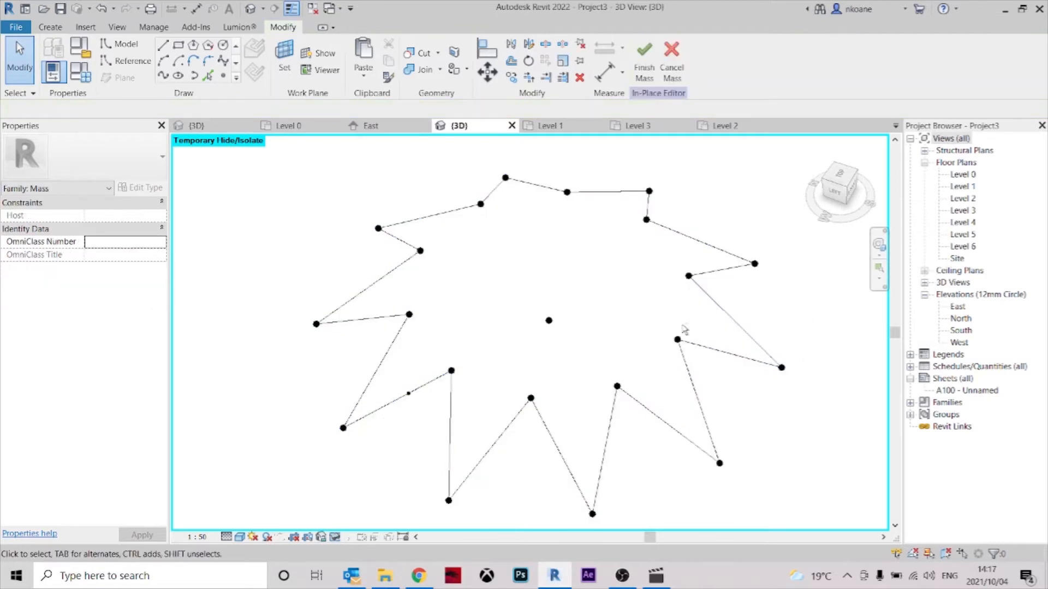
# - In the Level 2 plan, try drawing an arc between the star's two upper-left outer points, and quit the in-place edit discarding all changes
pyautogui.scroll(-8, 417, 308)
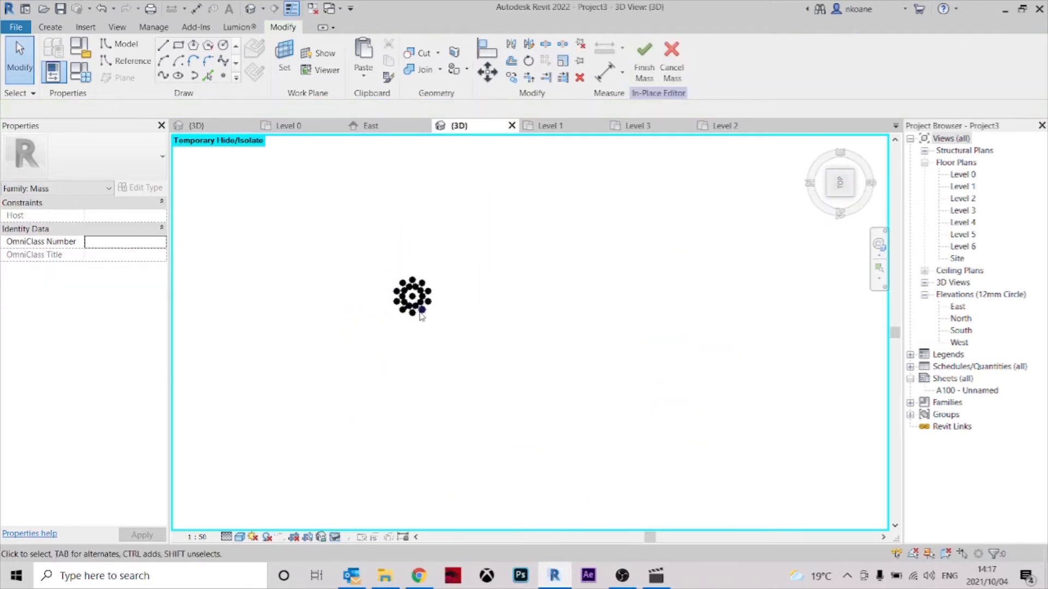
pyautogui.click(738, 125)
pyautogui.scroll(5, 446, 357)
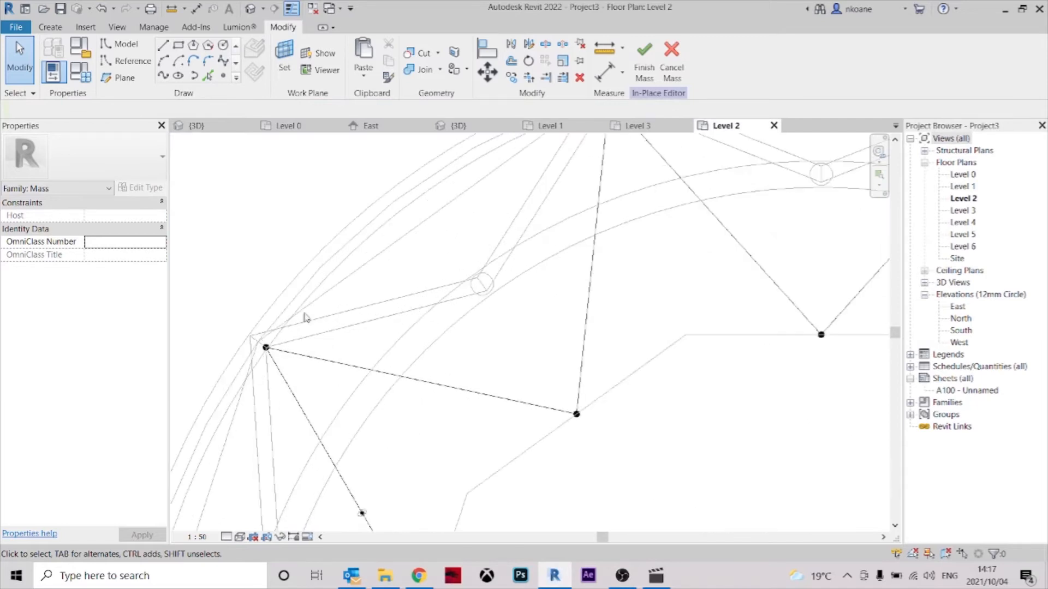
pyautogui.click(163, 61)
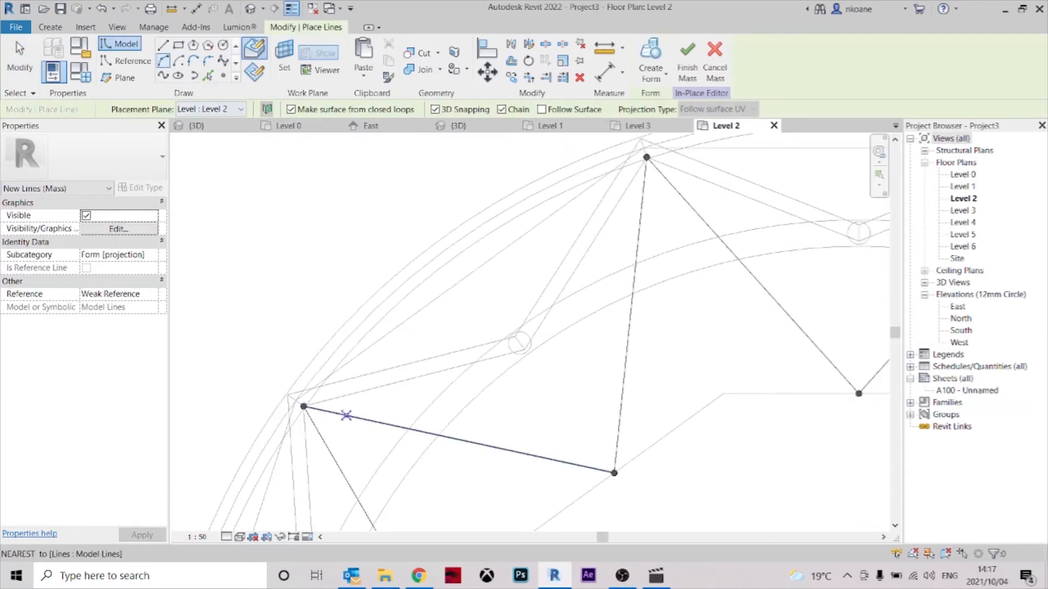
pyautogui.click(304, 406)
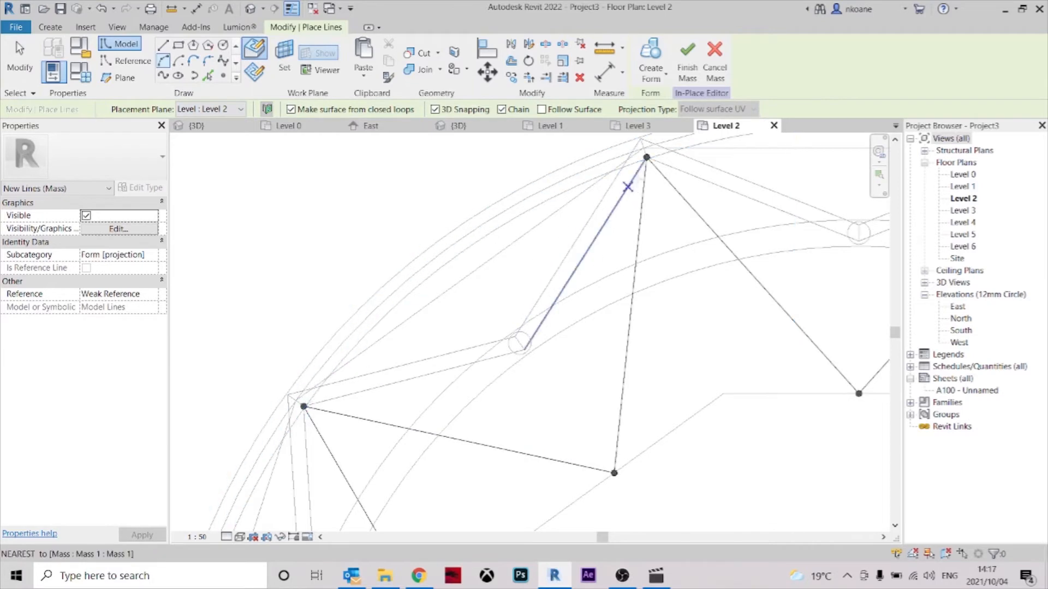
pyautogui.click(646, 157)
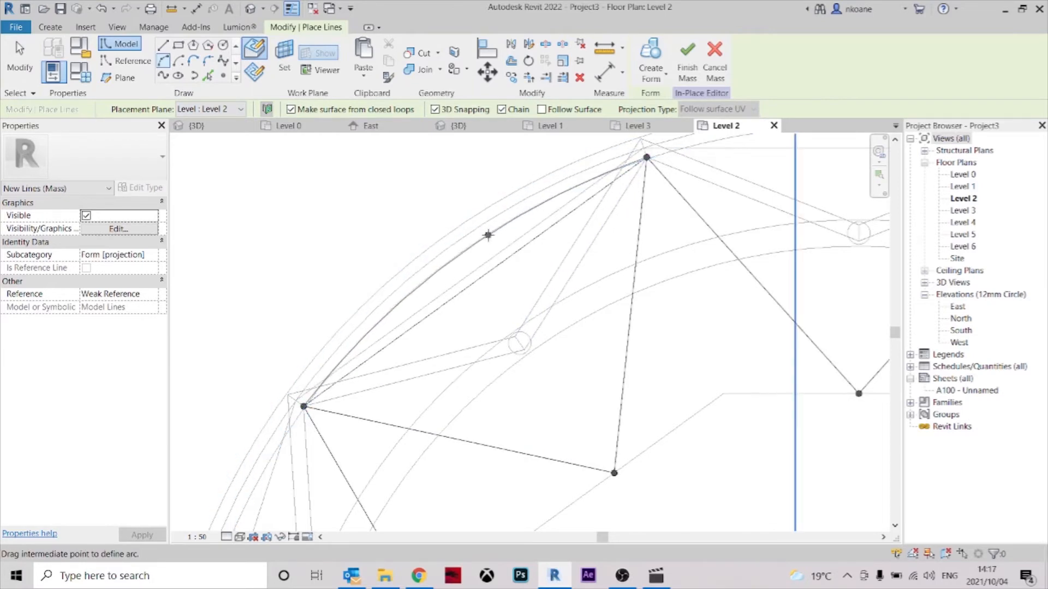
pyautogui.scroll(4, 356, 424)
pyautogui.moveTo(355, 424); pyautogui.dragTo(516, 491, button='middle')
pyautogui.scroll(-1, 433, 426)
pyautogui.press('Escape')
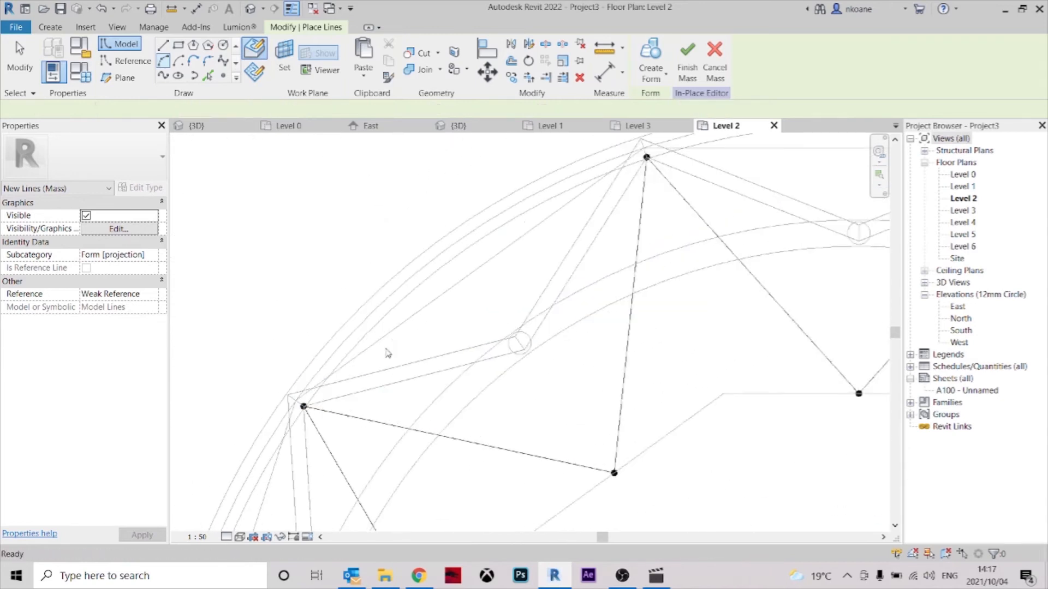
pyautogui.click(714, 64)
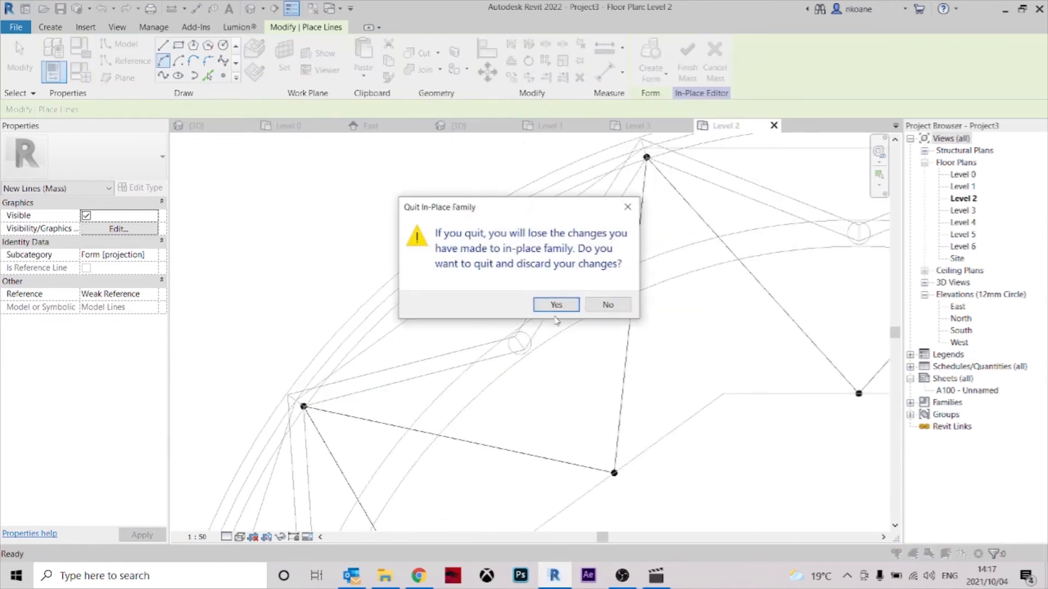
pyautogui.click(555, 304)
# - Draw a vertical 4400 detail line joining the midpoints of the inner polygon's top and bottom edges
pyautogui.click(551, 348)
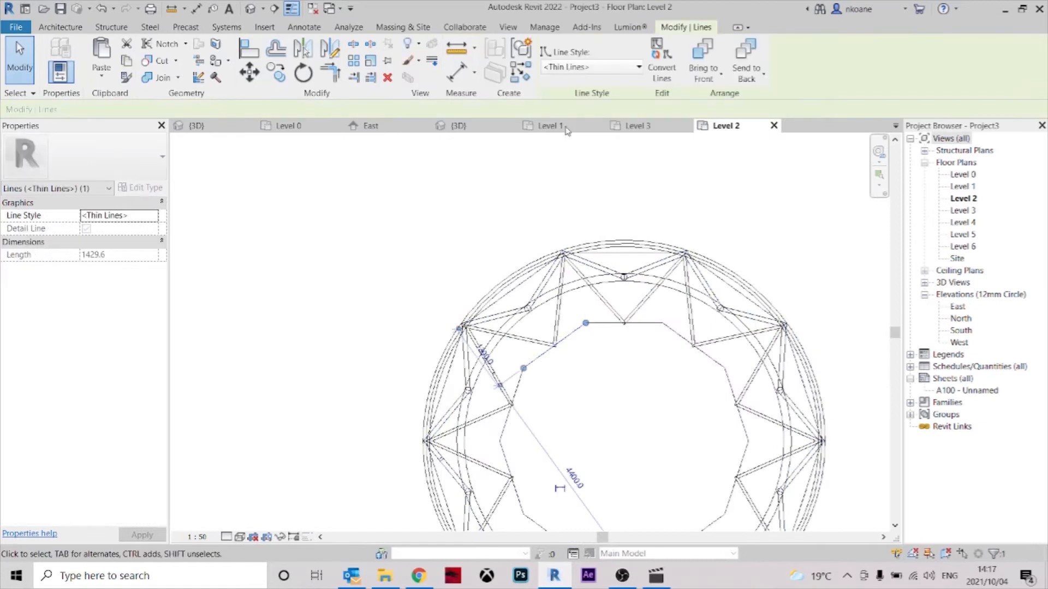
pyautogui.click(523, 73)
pyautogui.moveTo(624, 323); pyautogui.dragTo(611, 198, button='middle')
pyautogui.click(611, 198)
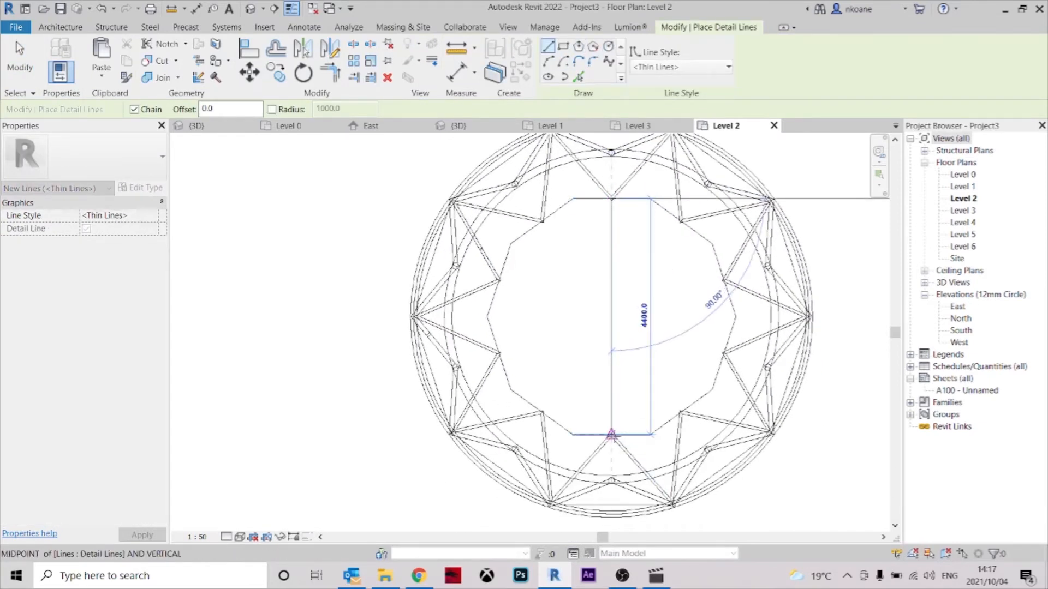
pyautogui.click(611, 435)
# - Draw a detail circle about 3628.5 in radius, centred on the vertical line's midpoint and reaching the star's outer points
pyautogui.click(608, 46)
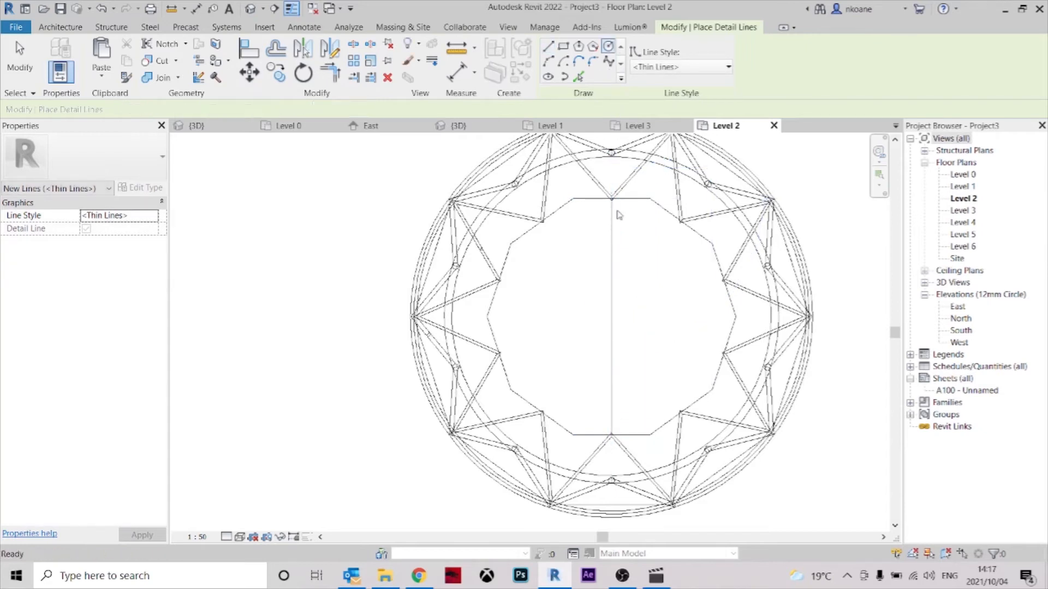
pyautogui.click(613, 319)
pyautogui.scroll(8, 510, 188)
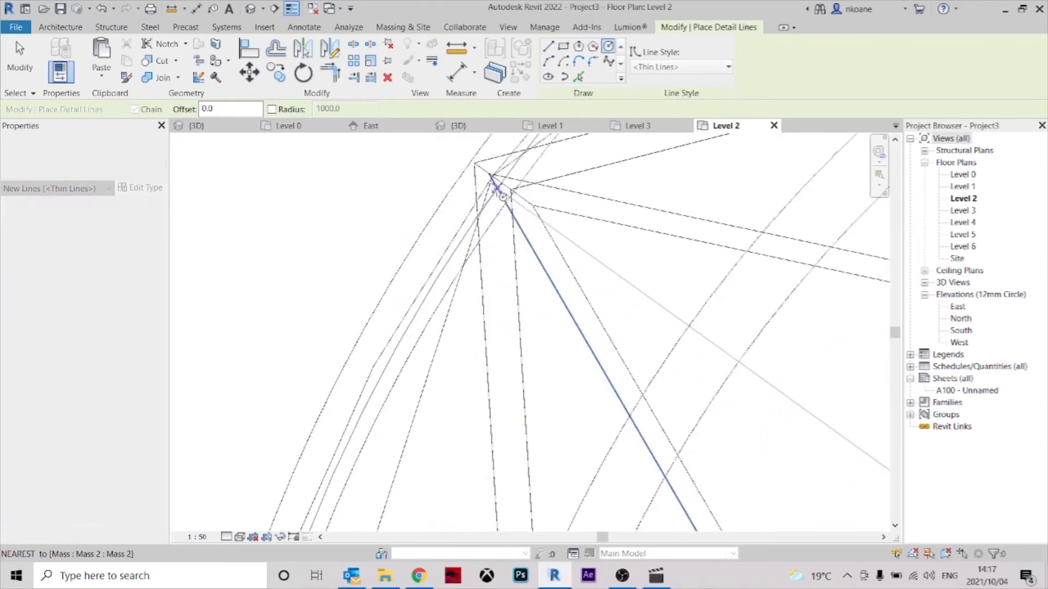
pyautogui.click(510, 188)
pyautogui.scroll(-4, 584, 322)
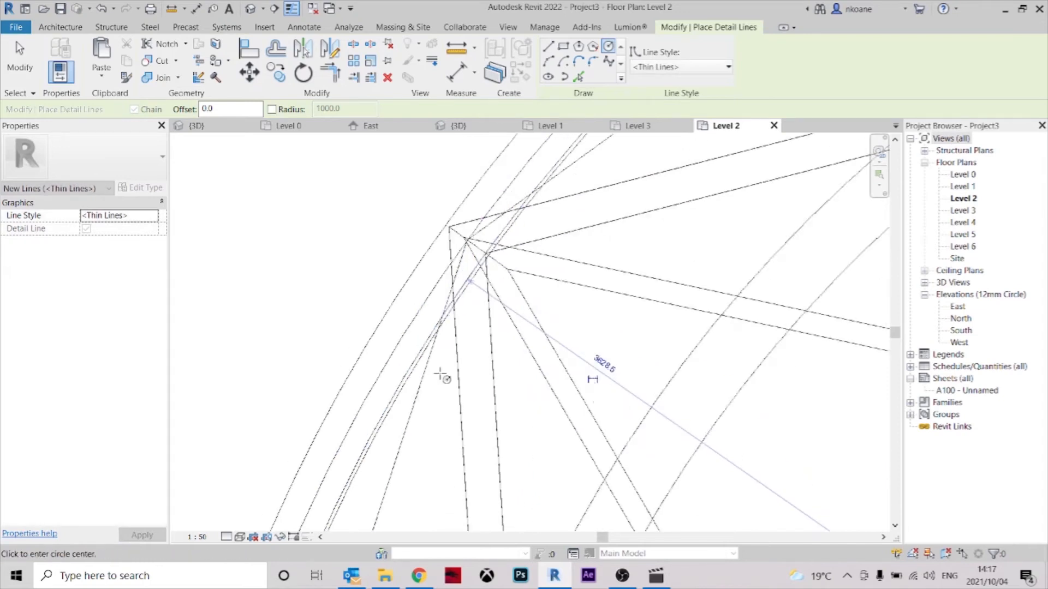
pyautogui.press('Escape')
pyautogui.press('Escape')
# - Delete the vertical detail line inside the inner polygon
pyautogui.scroll(-4, 584, 322)
pyautogui.click(749, 345)
pyautogui.press('Delete')
# - Open the star mass for in-place editing and dissolve its timber form into lines and points
pyautogui.scroll(4, 590, 241)
pyautogui.scroll(-3, 568, 281)
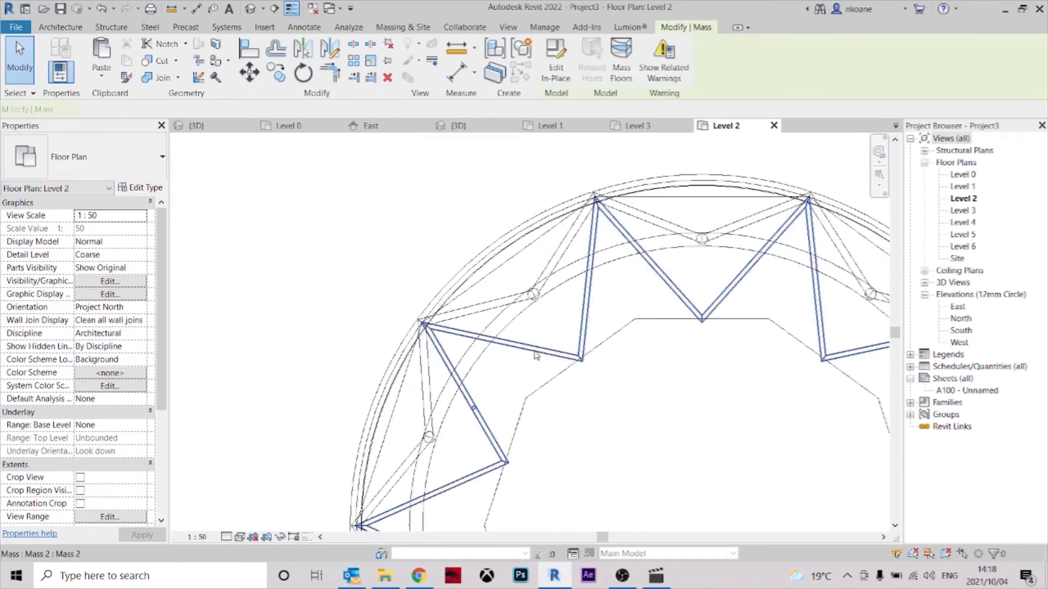
pyautogui.click(535, 355)
pyautogui.click(566, 87)
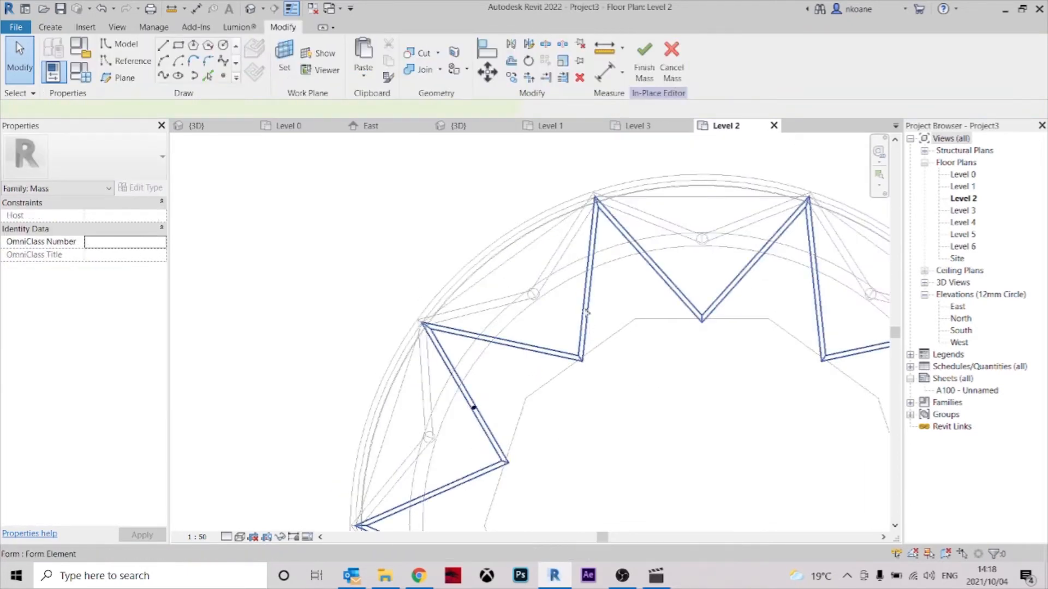
pyautogui.click(585, 316)
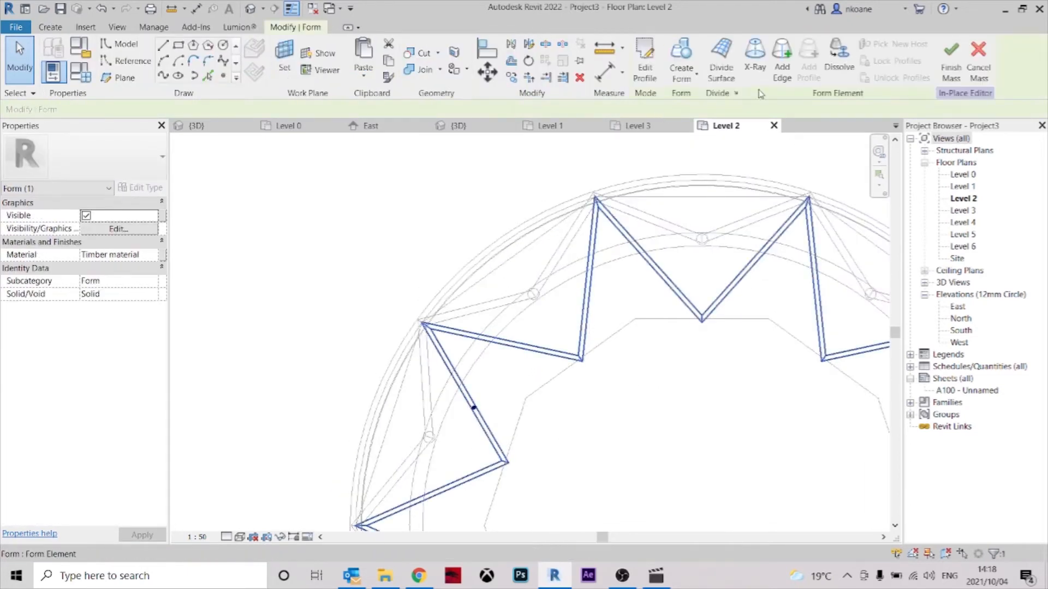
pyautogui.click(840, 57)
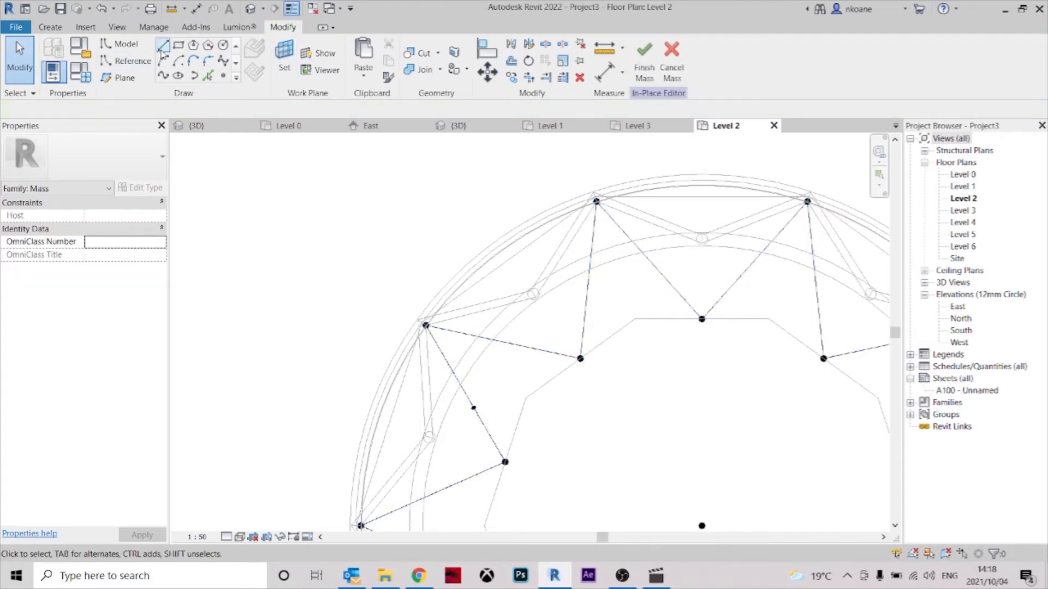
# - Draw a model arc between the star's two upper-left outer points, bulging out to the detail circle
pyautogui.click(163, 60)
pyautogui.scroll(4, 389, 319)
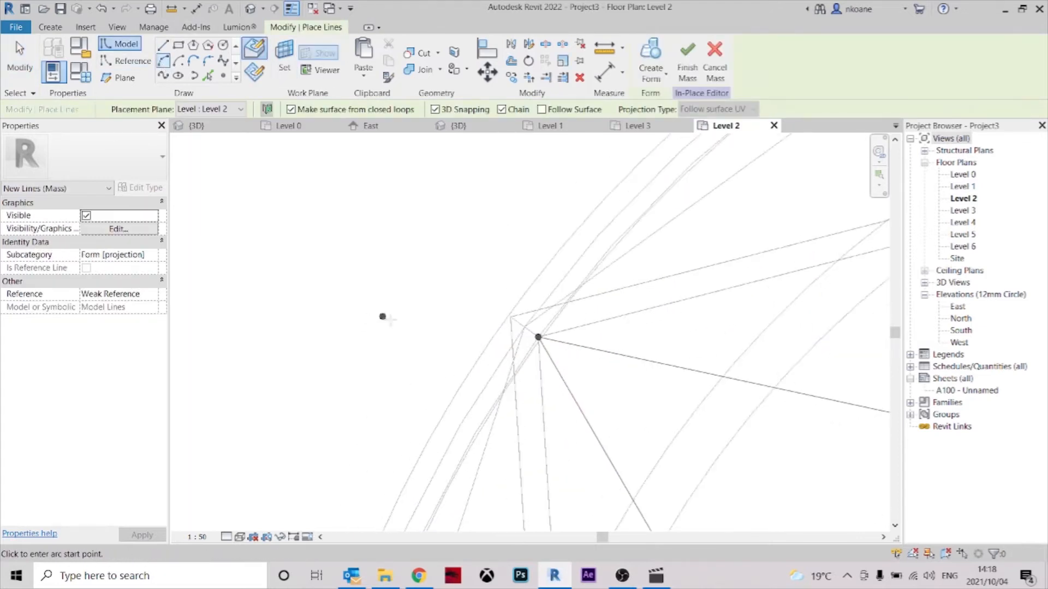
pyautogui.scroll(4, 538, 336)
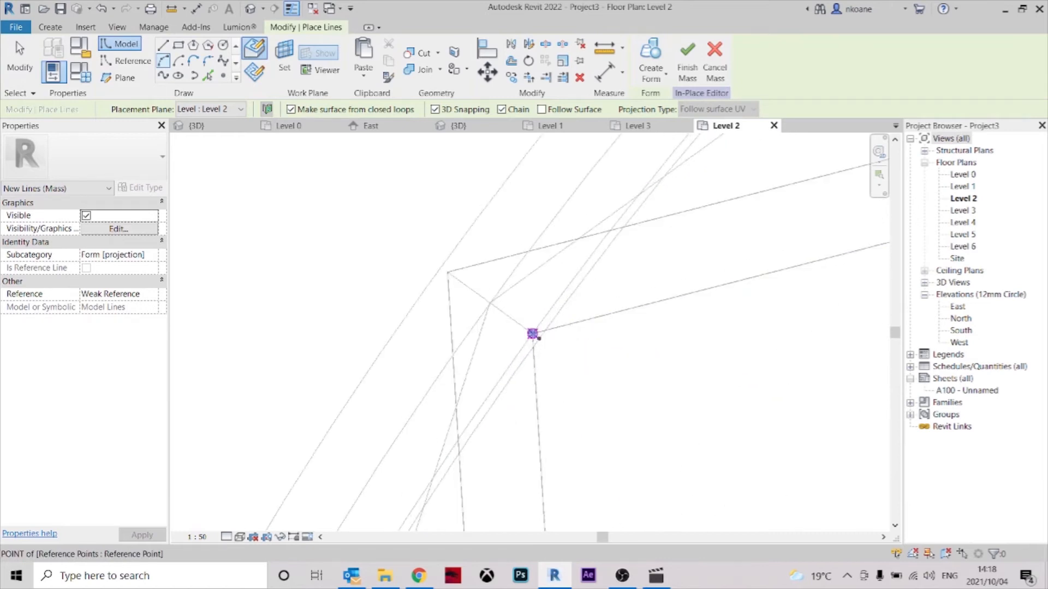
pyautogui.click(532, 333)
pyautogui.scroll(-5, 378, 428)
pyautogui.moveTo(780, 280); pyautogui.dragTo(601, 482, button='middle')
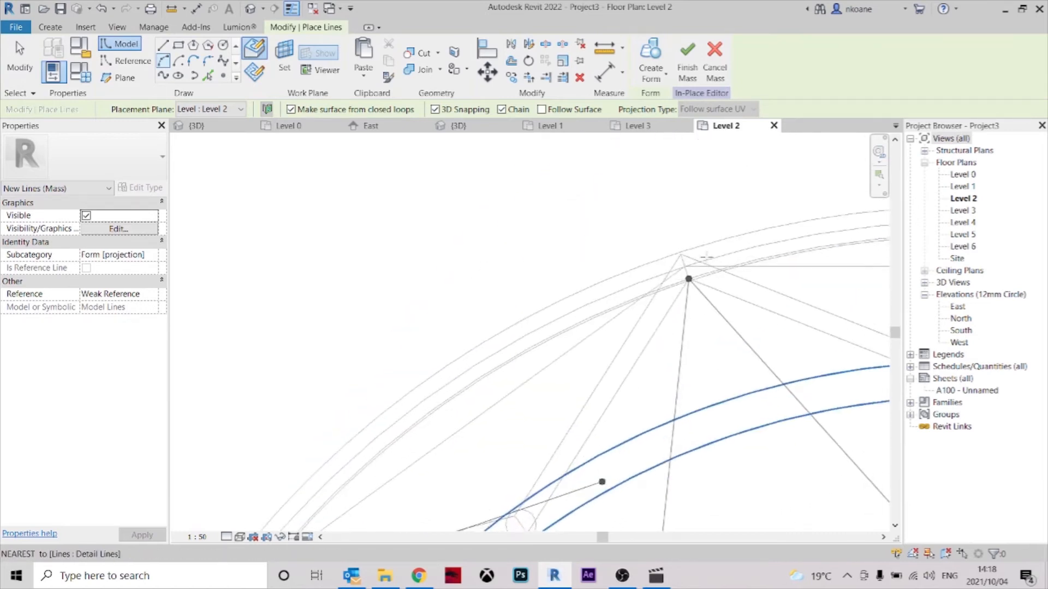
pyautogui.click(691, 275)
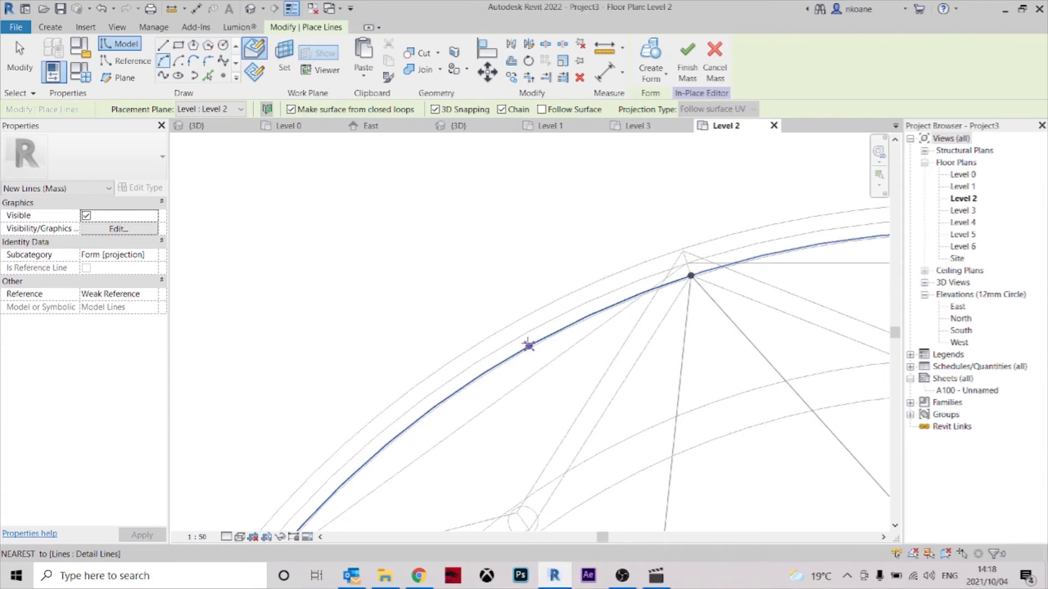
pyautogui.press('Escape')
pyautogui.press('Escape')
# - In the isolated 3D view, try to delete the unwanted surface spanning the star's lines
pyautogui.hotkey('ctrl', 'Tab')
pyautogui.scroll(-3, 502, 264)
pyautogui.keyDown('shift'); pyautogui.moveTo(505, 261); pyautogui.dragTo(628, 272, button='middle'); pyautogui.keyUp('shift')
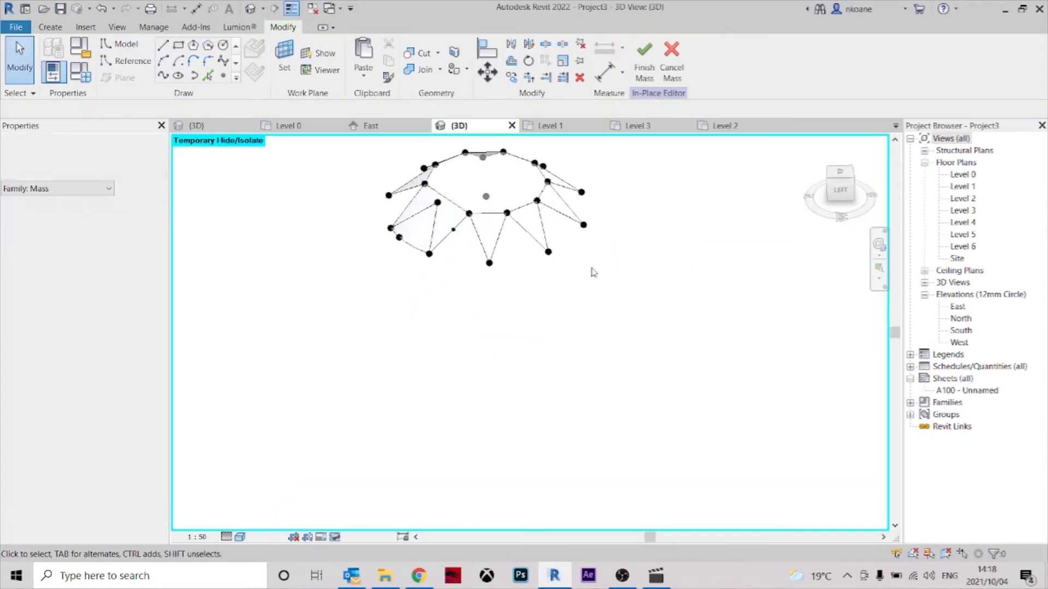
pyautogui.click(455, 205)
pyautogui.moveTo(472, 320); pyautogui.dragTo(496, 358, button='middle')
pyautogui.press('Delete')
pyautogui.scroll(3, 473, 297)
pyautogui.keyDown('shift'); pyautogui.moveTo(487, 302); pyautogui.dragTo(543, 257, button='middle'); pyautogui.keyUp('shift')
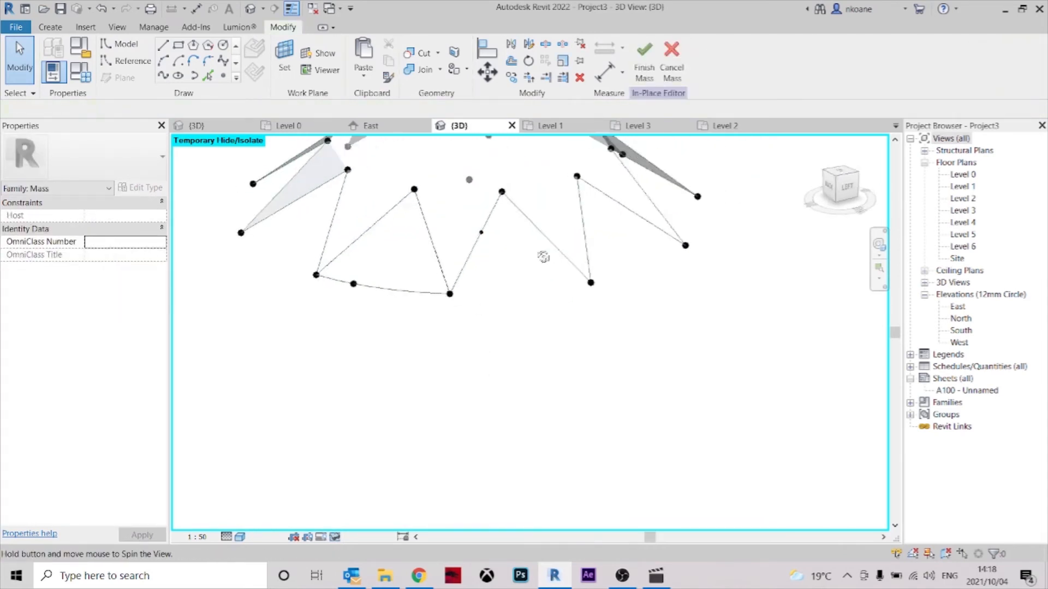
pyautogui.scroll(-2, 420, 365)
pyautogui.moveTo(434, 373); pyautogui.dragTo(520, 396, button='middle')
pyautogui.keyDown('shift'); pyautogui.moveTo(587, 370); pyautogui.dragTo(538, 333, button='middle'); pyautogui.keyUp('shift')
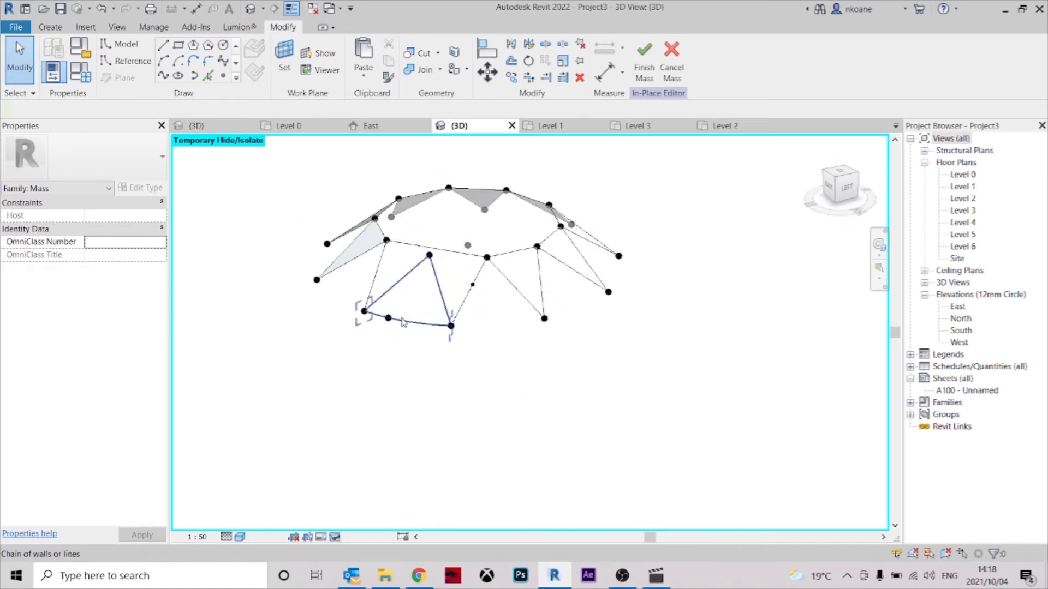
# - Select the unwanted surface form spanning the star and dissolve it
pyautogui.click(413, 323)
pyautogui.keyDown('shift'); pyautogui.moveTo(415, 321); pyautogui.dragTo(523, 345, button='middle'); pyautogui.keyUp('shift')
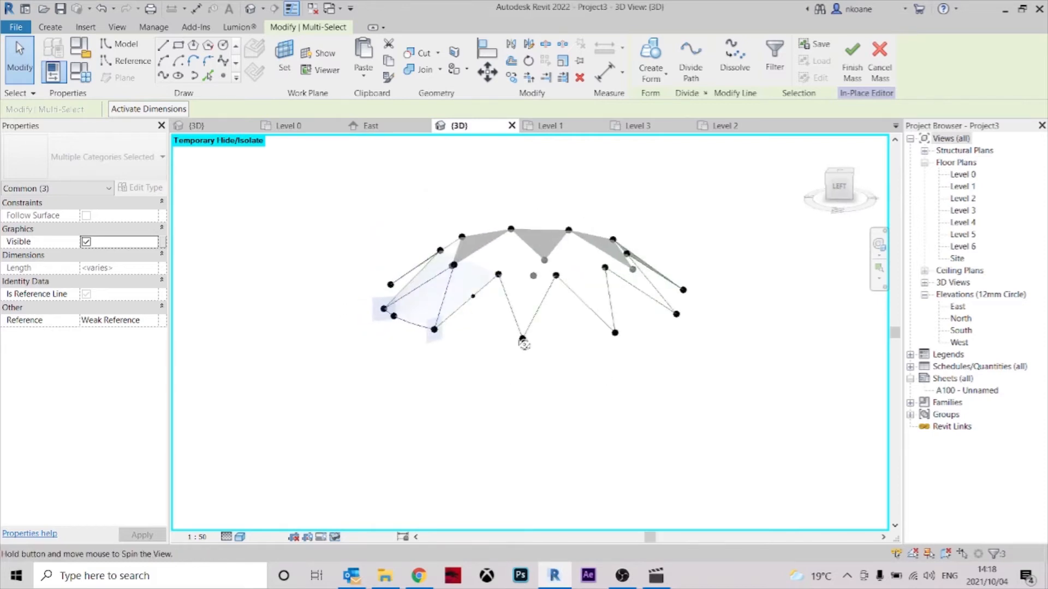
pyautogui.click(485, 274)
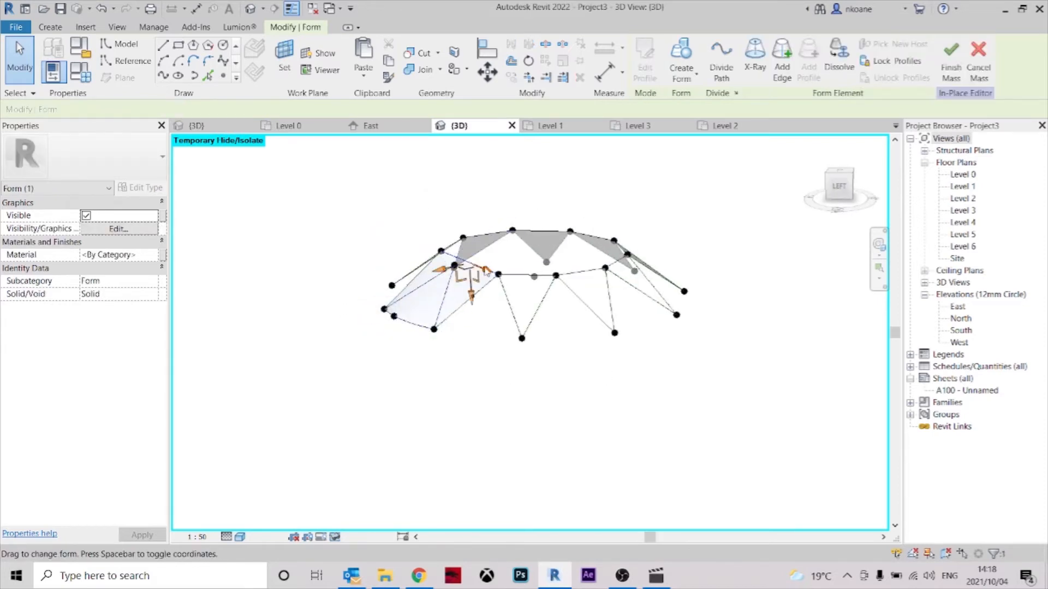
pyautogui.press('Escape')
pyautogui.click(485, 273)
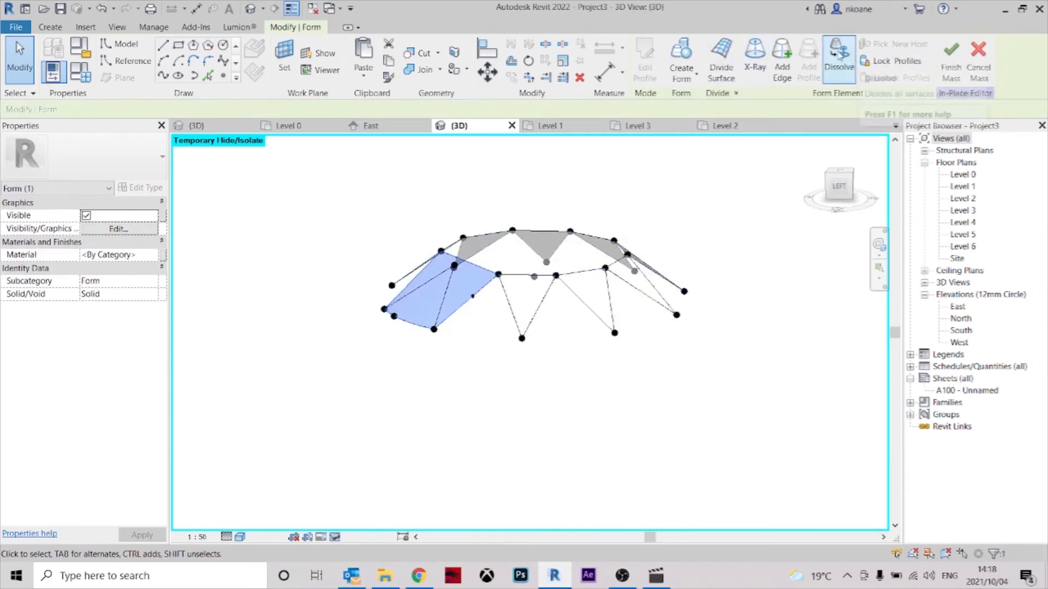
pyautogui.press('Escape')
# - Create a flat triangular surface form from the chain of the arc and its two adjoining star lines
pyautogui.keyDown('shift'); pyautogui.moveTo(507, 386); pyautogui.dragTo(424, 283, button='middle'); pyautogui.keyUp('shift')
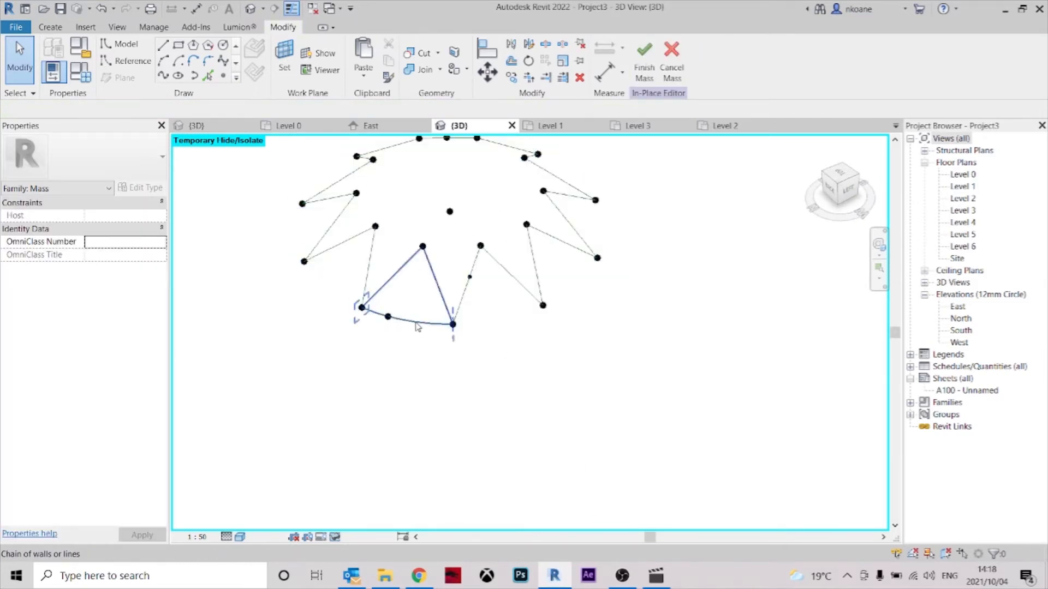
pyautogui.click(418, 327)
pyautogui.keyDown('shift'); pyautogui.moveTo(500, 353); pyautogui.dragTo(577, 398, button='middle'); pyautogui.keyUp('shift')
pyautogui.scroll(3, 508, 334)
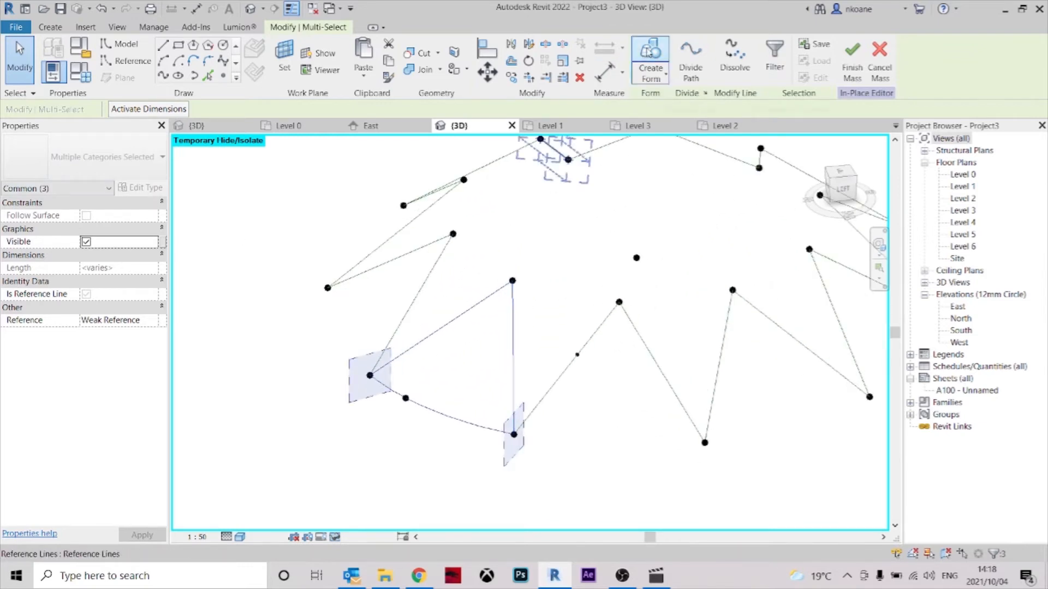
pyautogui.click(426, 486)
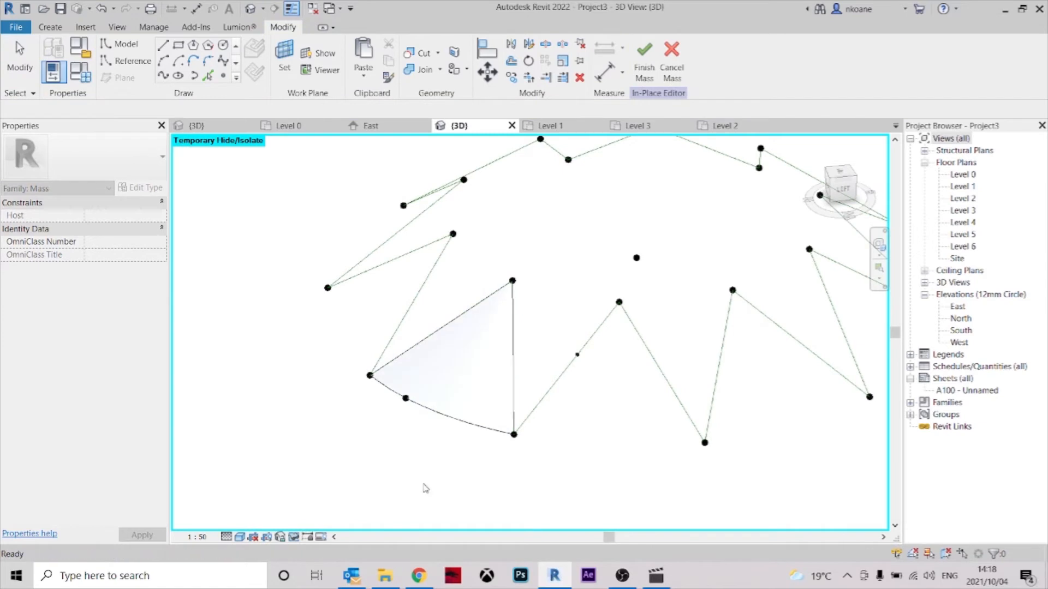
# - Assign the Glass, Clear Glazing material to the triangular surface form
pyautogui.keyDown('shift'); pyautogui.moveTo(463, 338); pyautogui.dragTo(523, 378, button='middle'); pyautogui.keyUp('shift')
pyautogui.press('Tab')
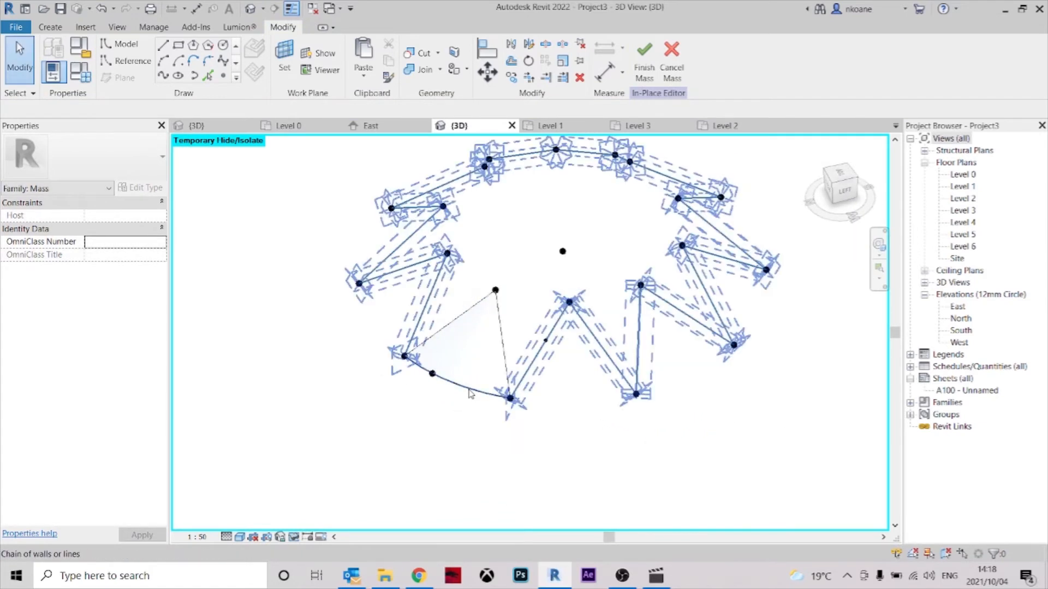
pyautogui.click(461, 324)
pyautogui.keyDown('shift'); pyautogui.moveTo(426, 431); pyautogui.dragTo(458, 415, button='middle'); pyautogui.keyUp('shift')
pyautogui.click(161, 255)
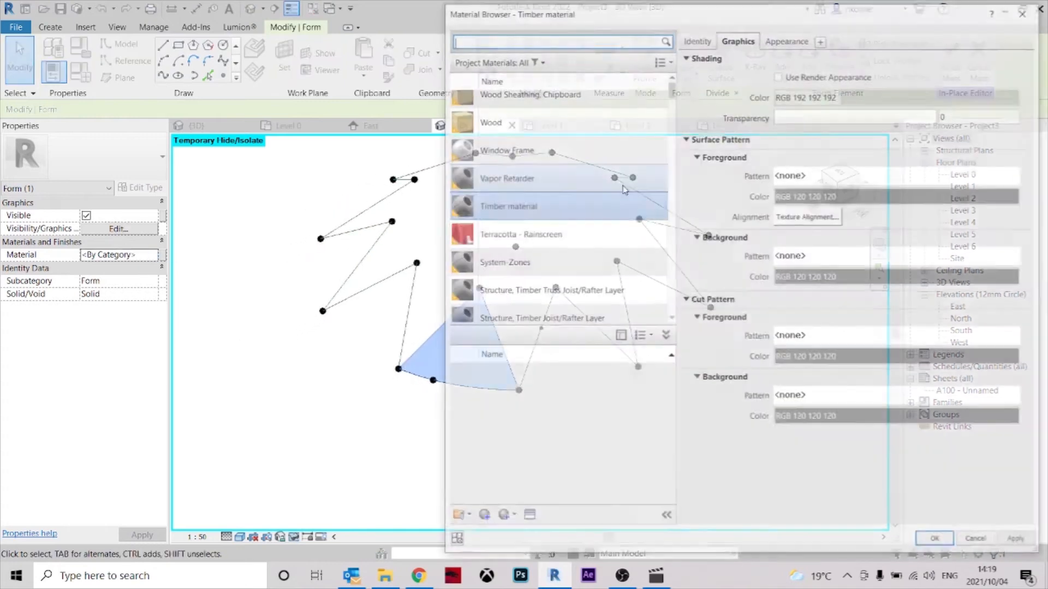
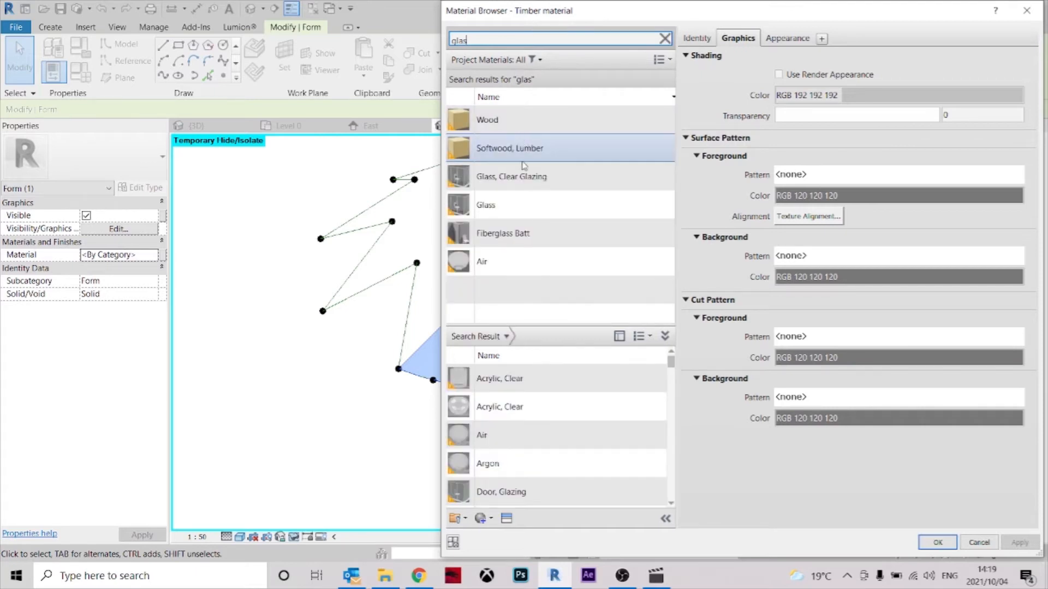
pyautogui.click(512, 176)
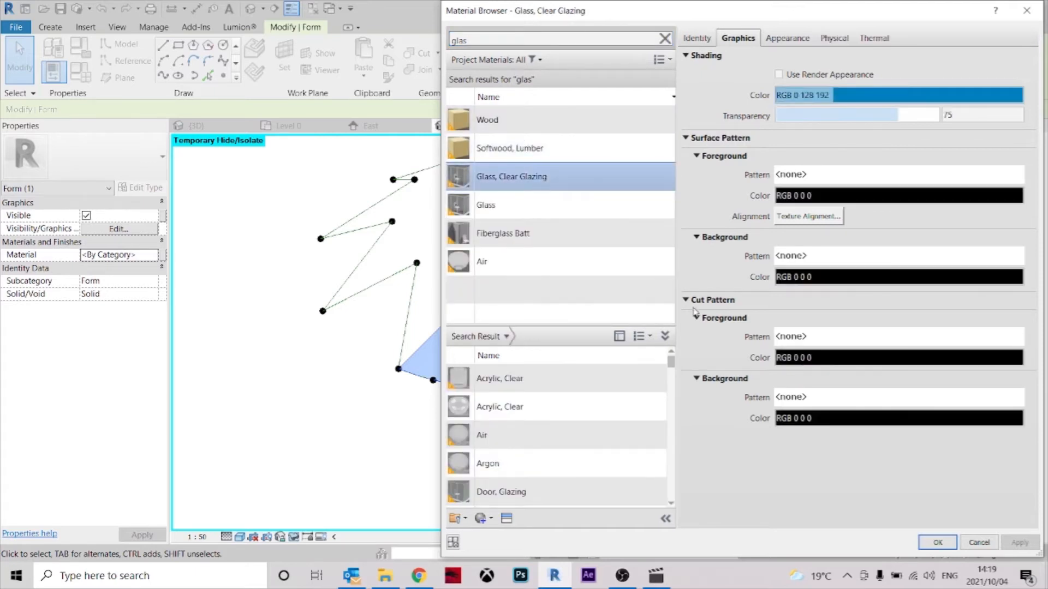
pyautogui.click(936, 542)
pyautogui.click(601, 447)
# - In the Level 2 plan, try mirroring the glass form about an axis from the star's centre to its inner point, and undo it
pyautogui.moveTo(601, 444)
pyautogui.keyDown('shift'); pyautogui.mouseDown(button='middle')
pyautogui.moveTo(573, 407)
pyautogui.moveTo(536, 420)
pyautogui.moveTo(614, 458)
pyautogui.moveTo(600, 455)
pyautogui.mouseUp(button='middle'); pyautogui.keyUp('shift')
pyautogui.press('Tab')
pyautogui.press('Tab')
pyautogui.press('Tab')
pyautogui.click(458, 383)
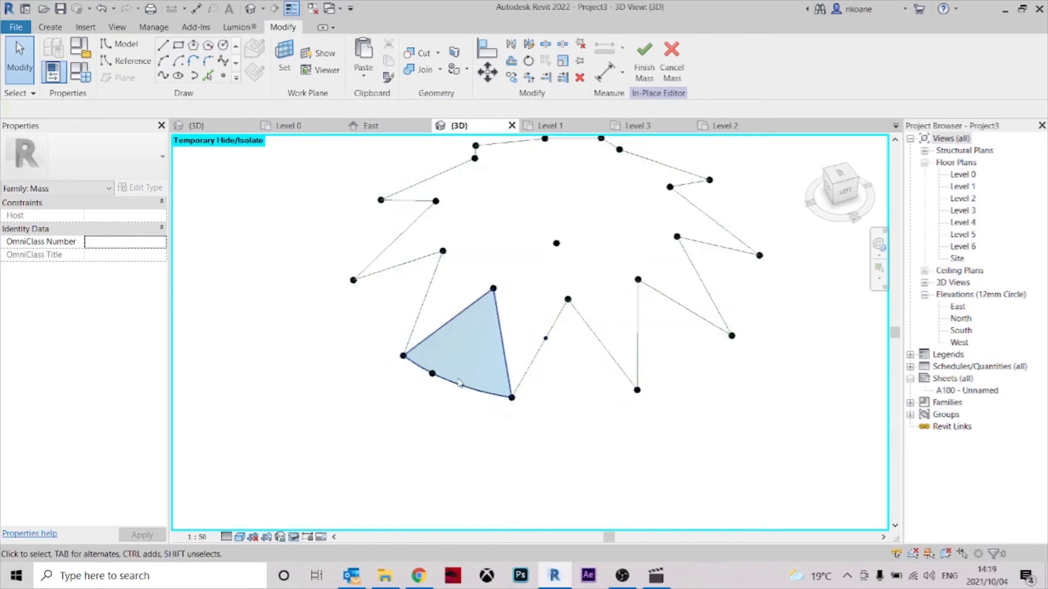
pyautogui.click(457, 384)
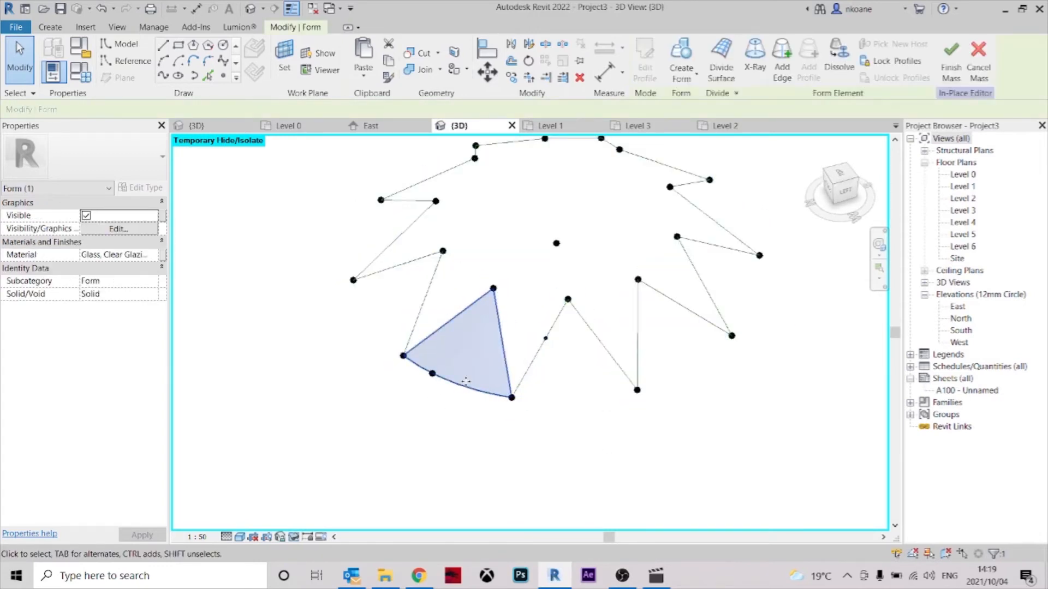
pyautogui.click(743, 126)
pyautogui.scroll(-4, 491, 262)
pyautogui.scroll(2, 537, 334)
pyautogui.scroll(2, 538, 334)
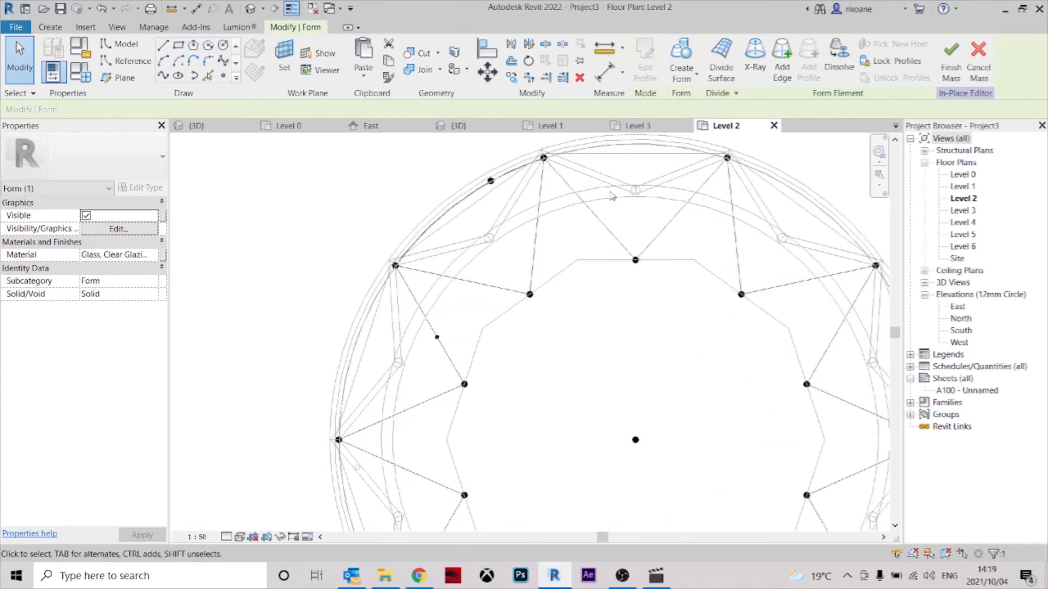
pyautogui.click(528, 45)
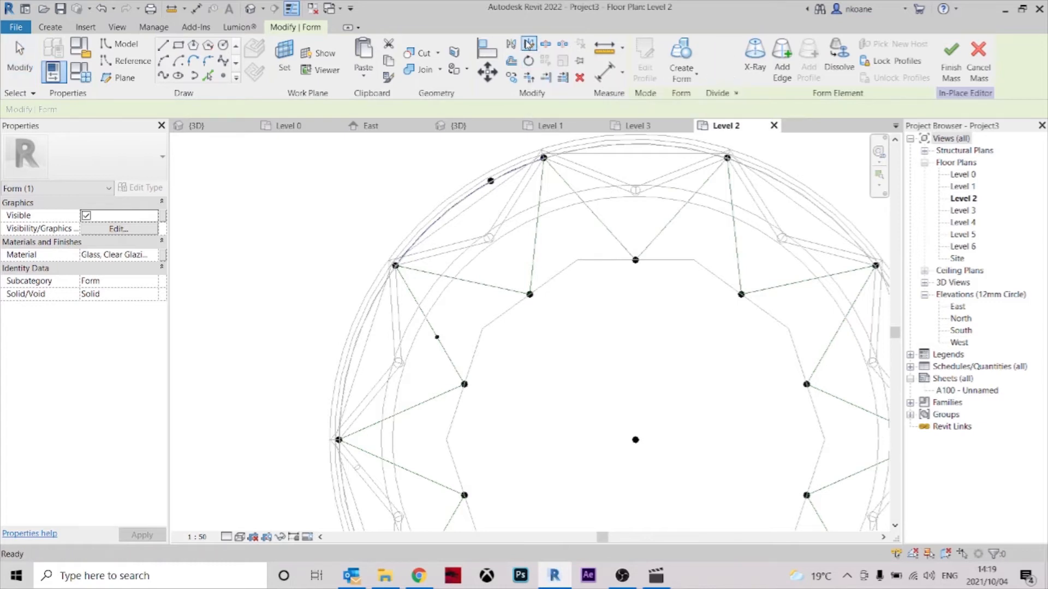
pyautogui.click(635, 440)
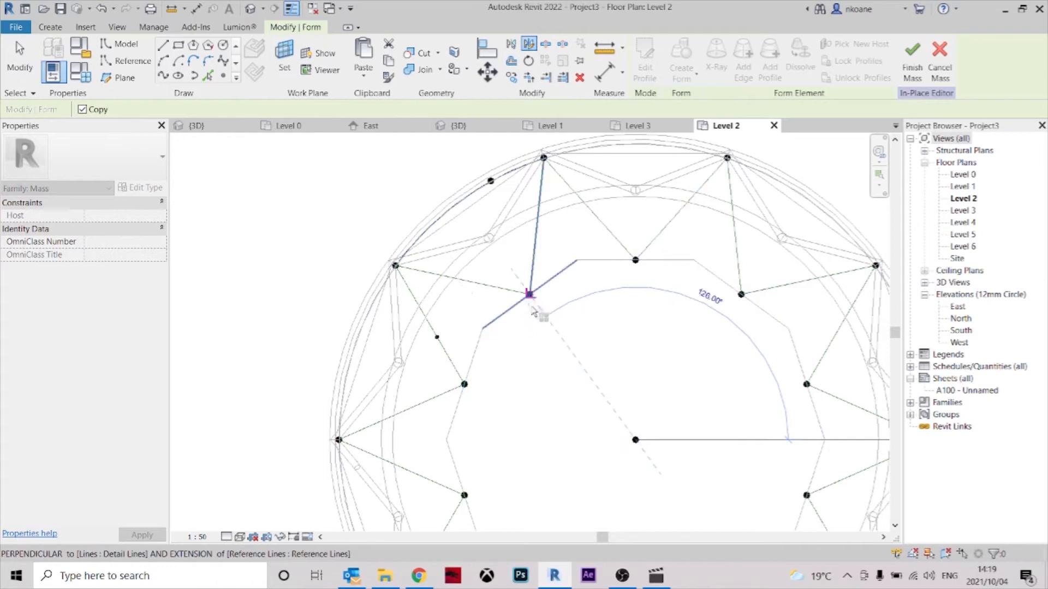
pyautogui.click(529, 295)
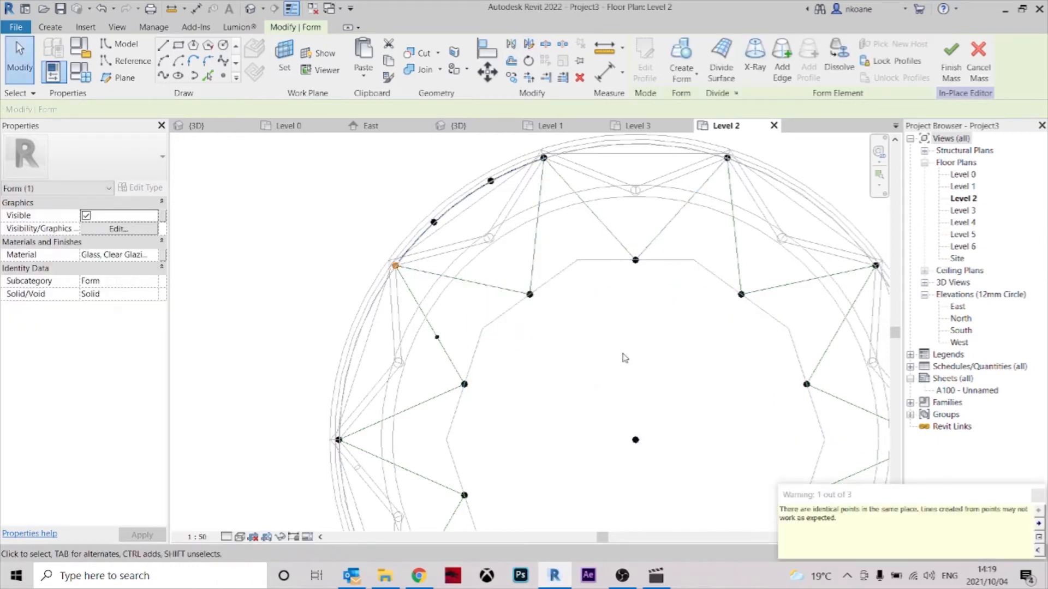
pyautogui.hotkey('ctrl', 'z')
pyautogui.press('Tab')
pyautogui.click(536, 255)
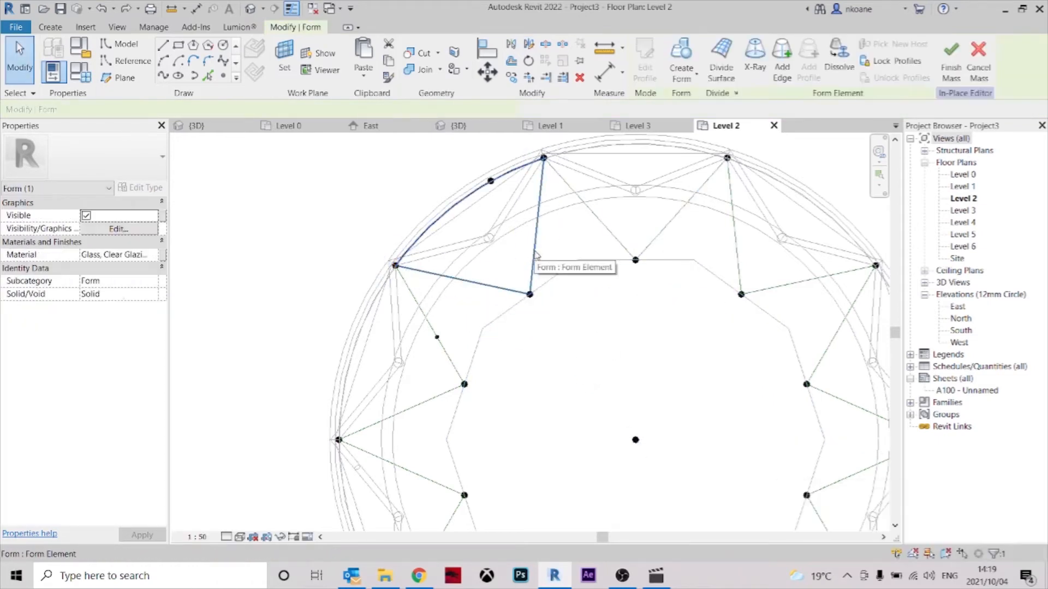
pyautogui.click(528, 45)
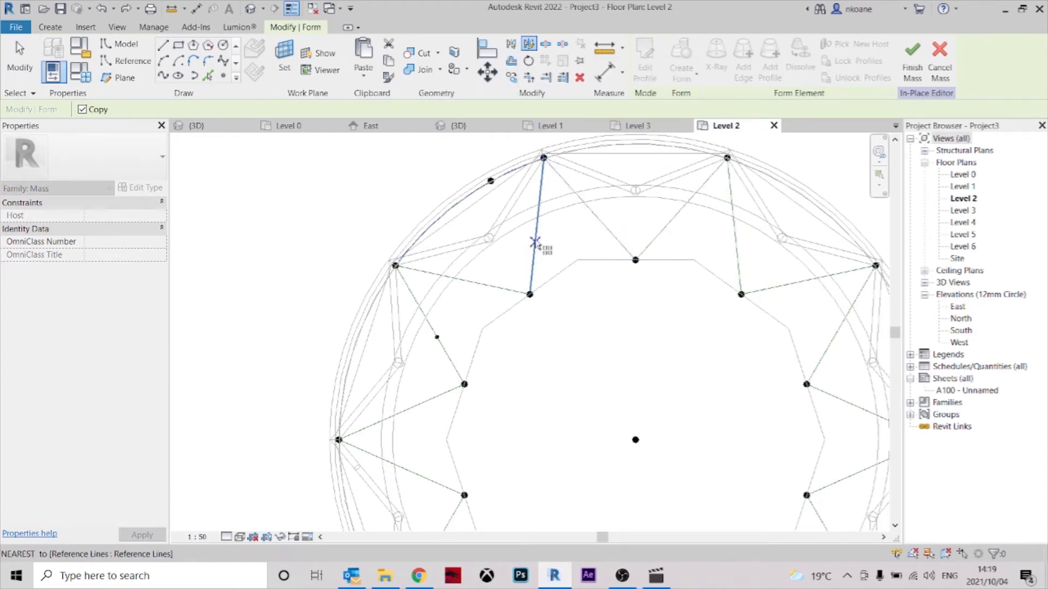
pyautogui.press('Escape')
pyautogui.press('Escape')
# - Finish the in-place mass edit with the triangular glass form
pyautogui.click(671, 55)
pyautogui.press('Escape')
pyautogui.click(643, 71)
pyautogui.scroll(-4, 514, 283)
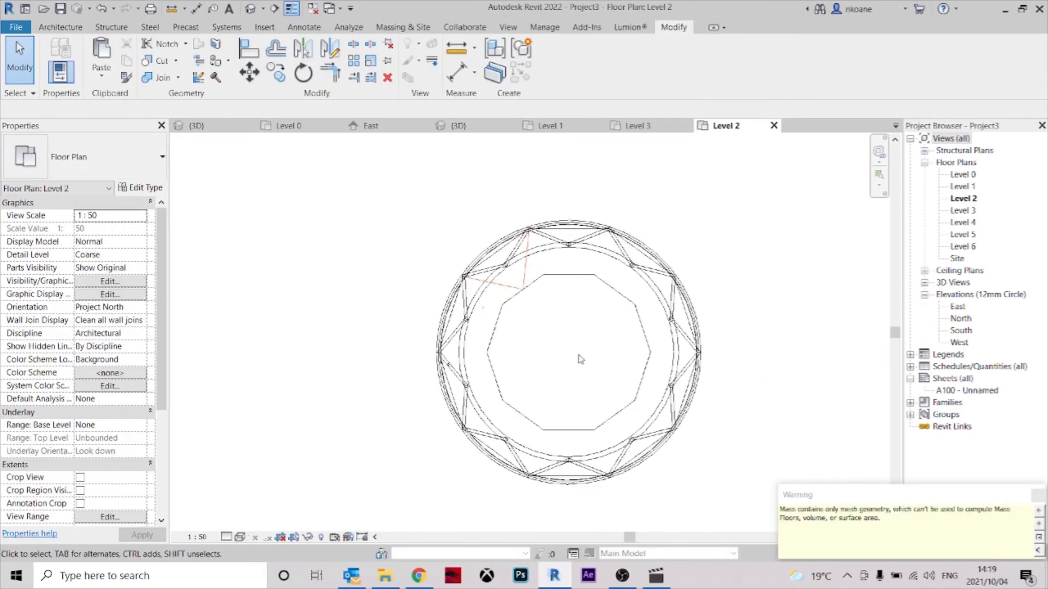
# - Draw a vertical detail line between the midpoints of the inner decagon's upper and lower sides
pyautogui.click(553, 278)
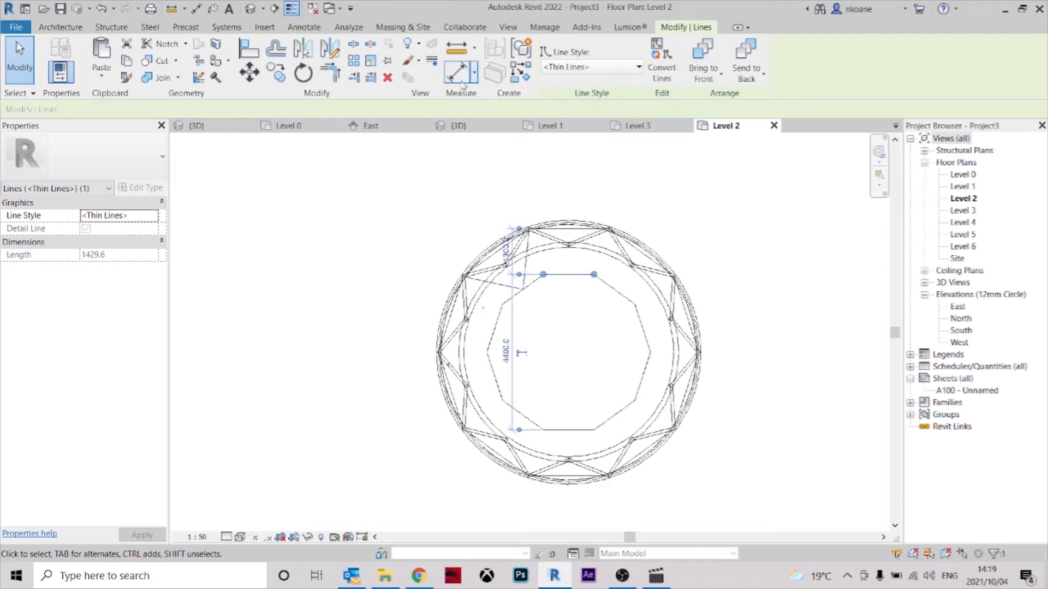
pyautogui.click(517, 74)
pyautogui.click(568, 275)
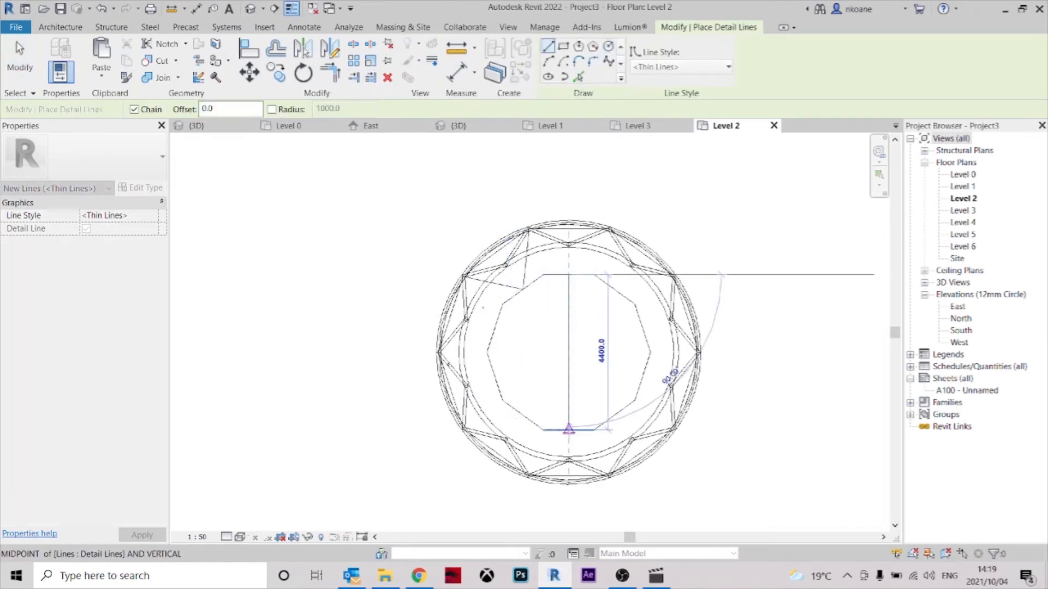
pyautogui.click(569, 429)
pyautogui.press('Escape')
# - Draw diagonal detail lines joining the opposite vertices of the inner decagon through its centre
pyautogui.click(543, 274)
pyautogui.click(594, 429)
pyautogui.click(593, 274)
pyautogui.click(543, 430)
pyautogui.click(635, 400)
pyautogui.click(500, 304)
pyautogui.click(636, 304)
pyautogui.click(501, 400)
# - Draw three more detail lines across the plan joining opposite outer points of the star, including the horizontal pair
pyautogui.click(464, 275)
pyautogui.click(672, 428)
pyautogui.click(610, 230)
pyautogui.click(528, 475)
pyautogui.click(697, 352)
pyautogui.click(448, 352)
pyautogui.press('Escape')
pyautogui.press('Escape')
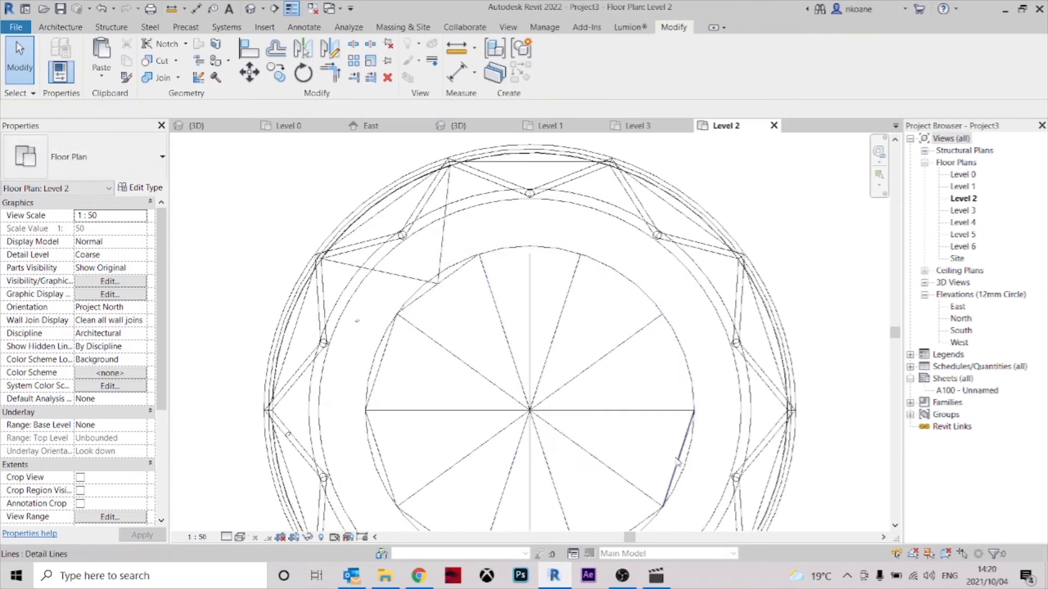
# - Enlarge the inner guide circle beyond the outer ring so the radial guide lines extend with it
pyautogui.scroll(2, 555, 357)
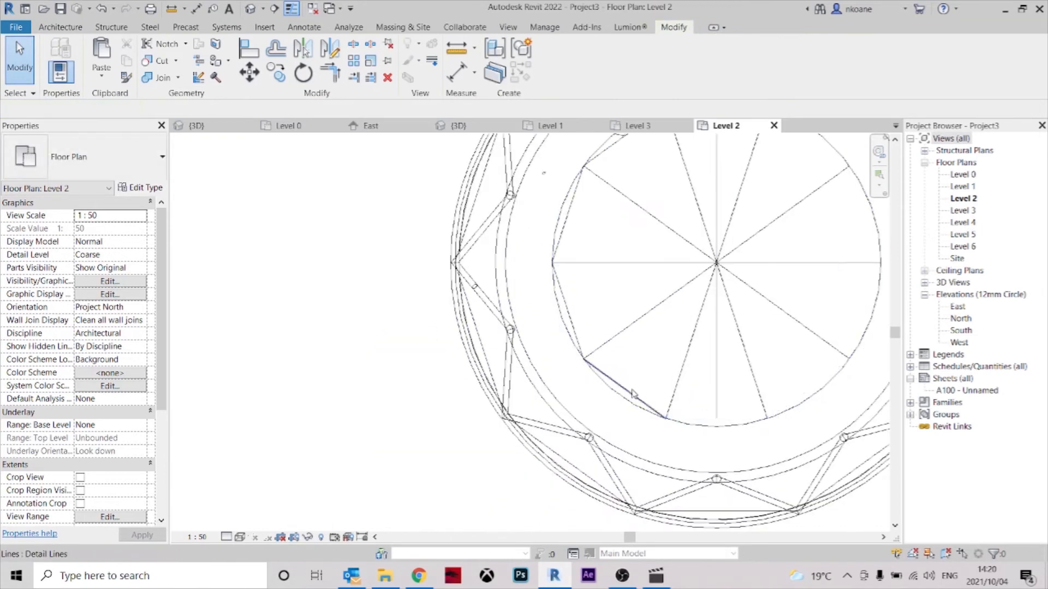
pyautogui.click(553, 354)
pyautogui.scroll(-1, 554, 354)
pyautogui.moveTo(541, 316); pyautogui.dragTo(354, 317)
pyautogui.click(622, 286)
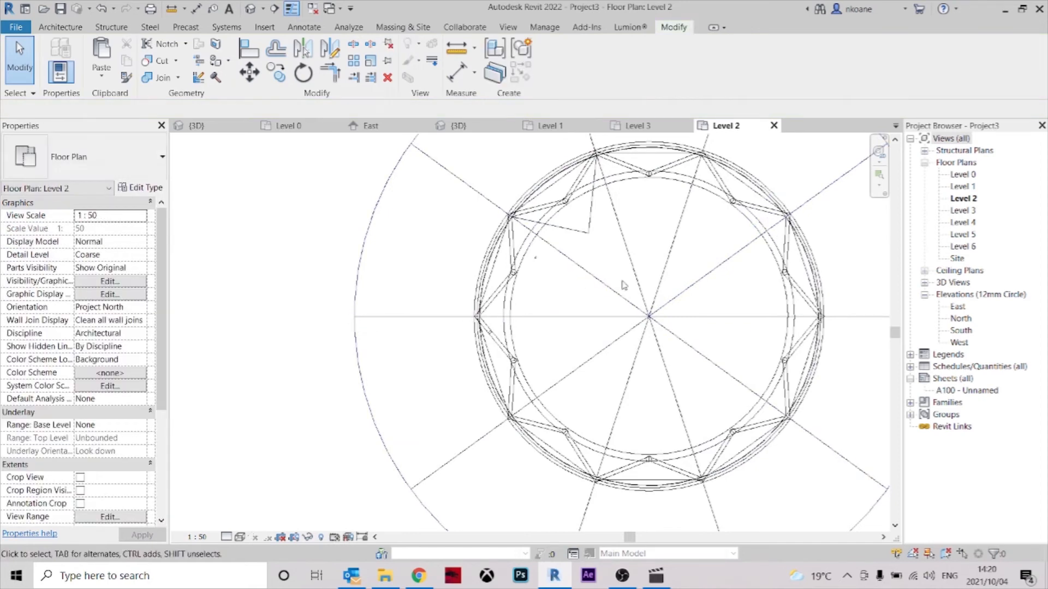
pyautogui.moveTo(622, 286); pyautogui.dragTo(564, 325, button='middle')
# - Reset the temporary hide/isolate in the 3D view and open the glass mass for in-place editing
pyautogui.click(532, 281)
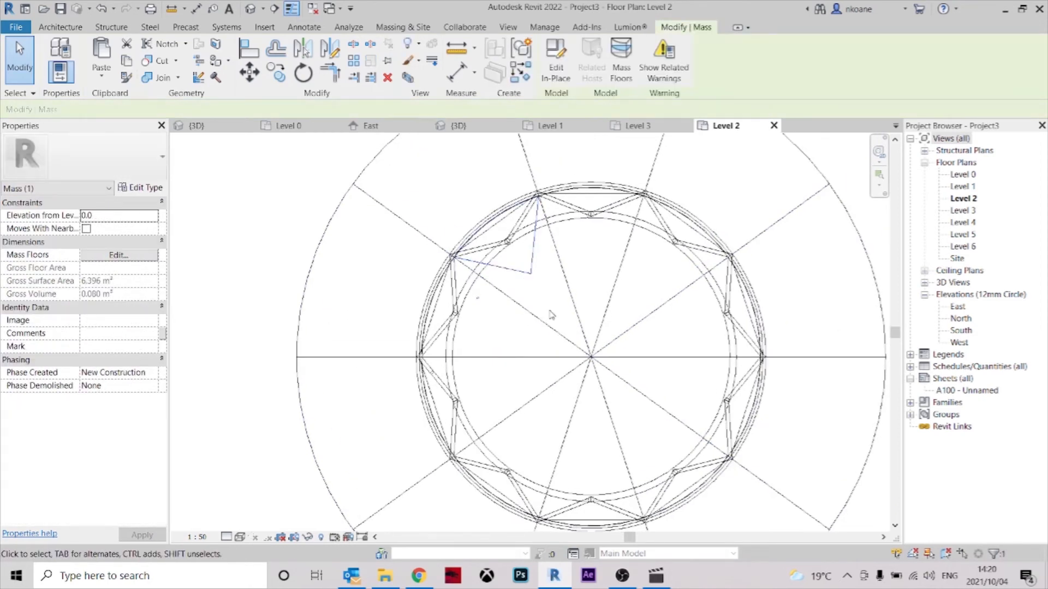
pyautogui.hotkey('ctrl', 'Tab')
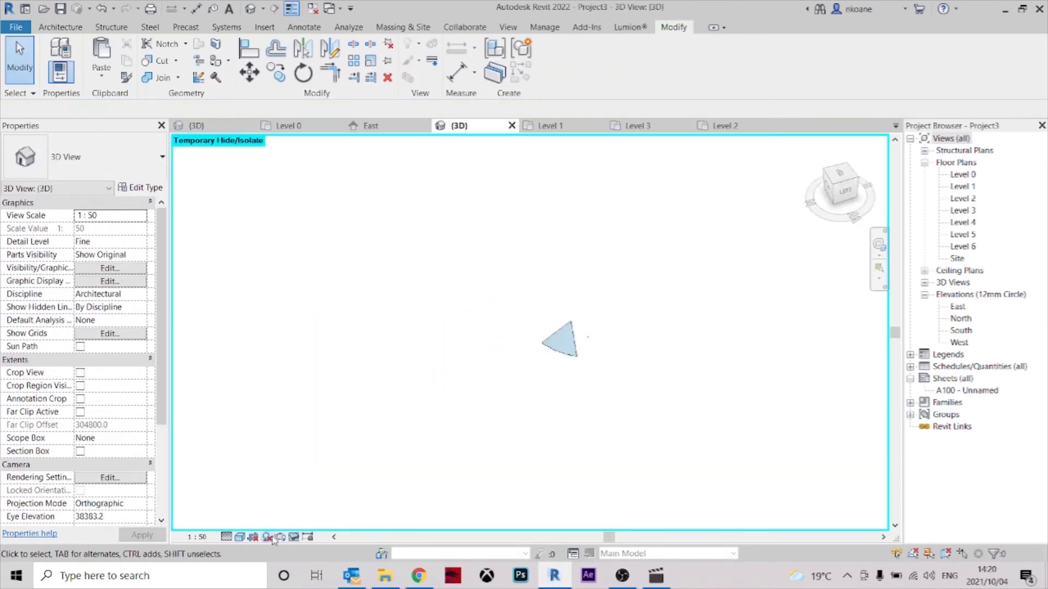
pyautogui.click(298, 540)
pyautogui.click(352, 522)
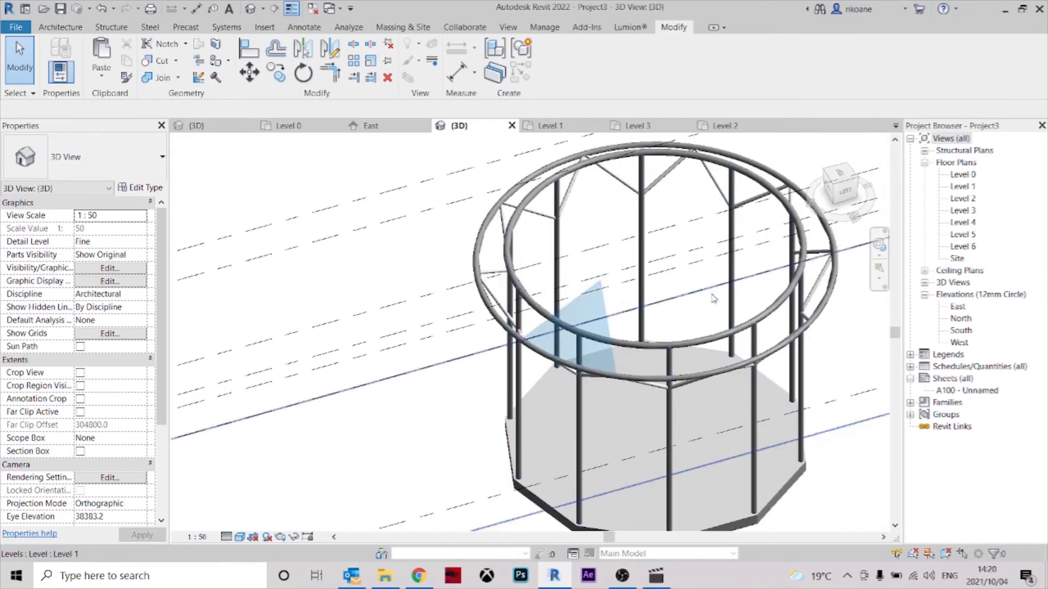
pyautogui.click(604, 292)
pyautogui.click(556, 60)
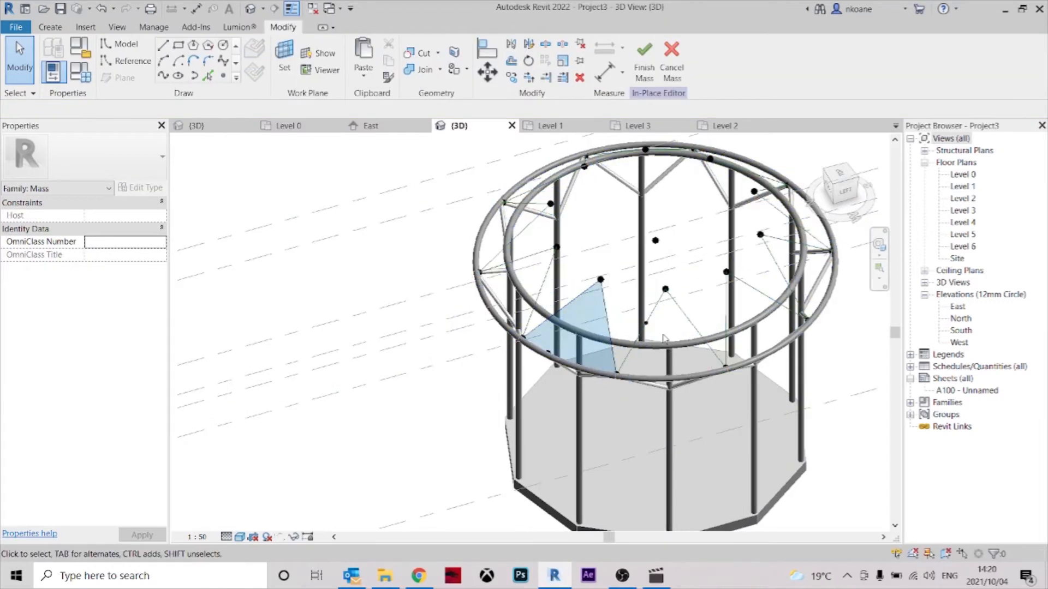
pyautogui.press('Tab')
pyautogui.press('Tab')
pyautogui.press('Tab')
pyautogui.press('Tab')
pyautogui.press('Tab')
pyautogui.click(665, 312)
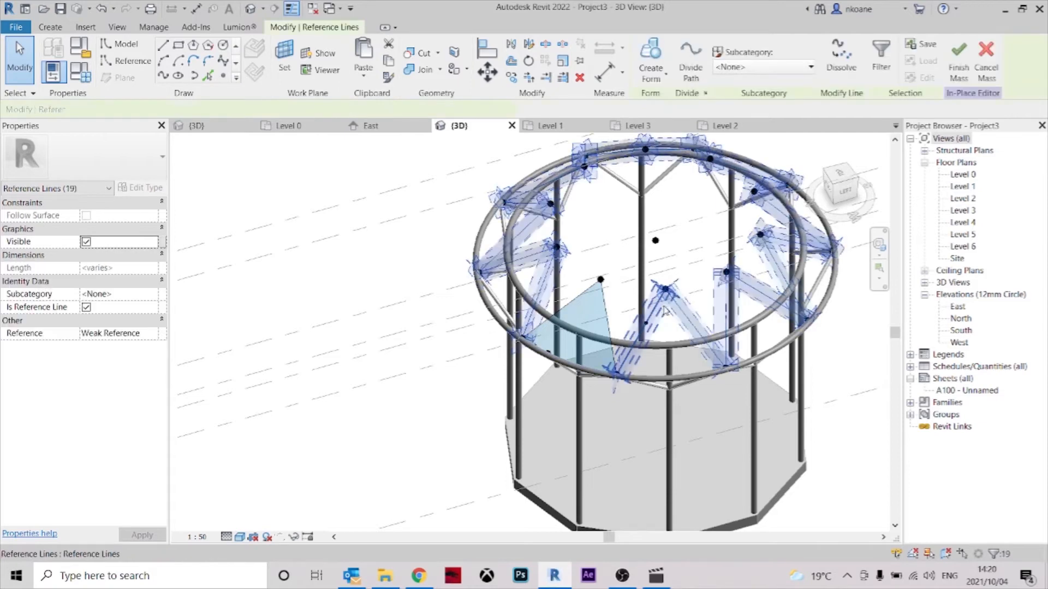
pyautogui.keyDown('shift'); pyautogui.moveTo(703, 253); pyautogui.dragTo(630, 288, button='middle'); pyautogui.keyUp('shift')
pyautogui.press('Escape')
# - Try to create a form from the small circular profile and the chain of star reference lines
pyautogui.scroll(6, 631, 288)
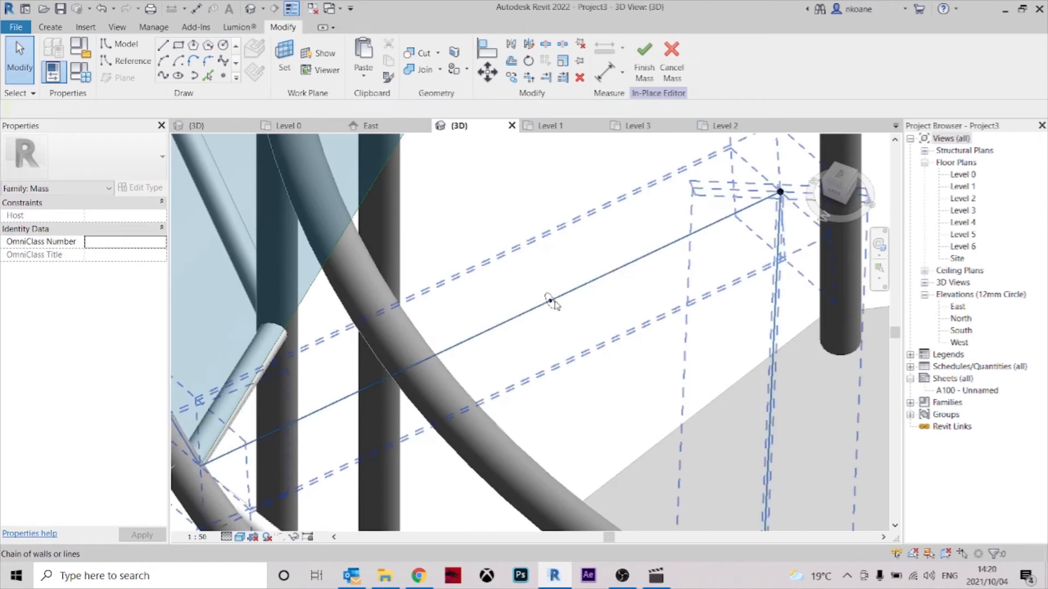
pyautogui.scroll(3, 550, 306)
pyautogui.click(554, 299)
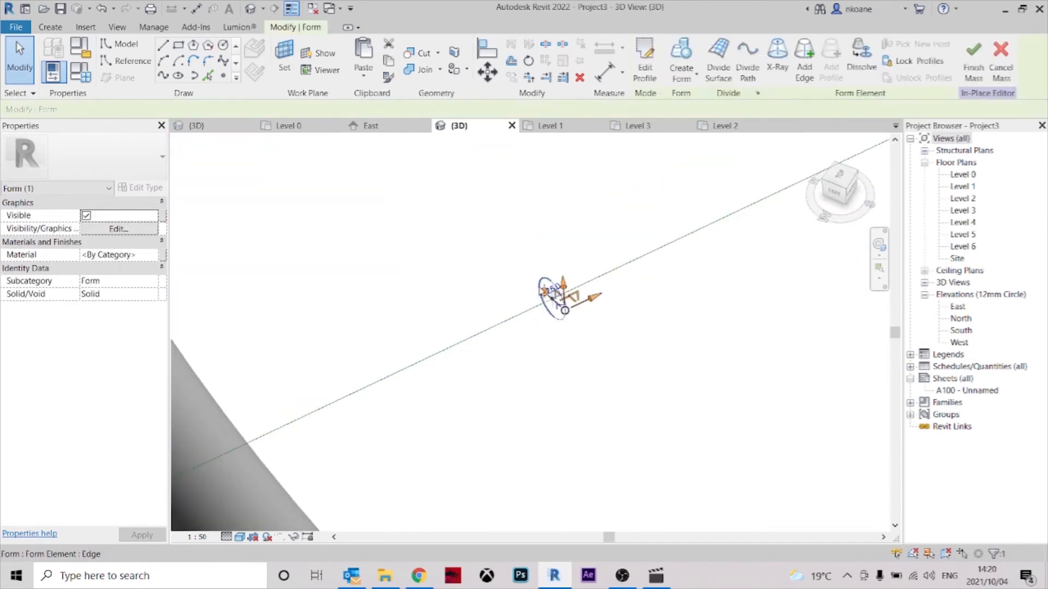
pyautogui.scroll(-5, 612, 327)
pyautogui.press('Tab')
pyautogui.keyDown('ctrl'); pyautogui.click(636, 314); pyautogui.keyUp('ctrl')
pyautogui.scroll(-7, 656, 369)
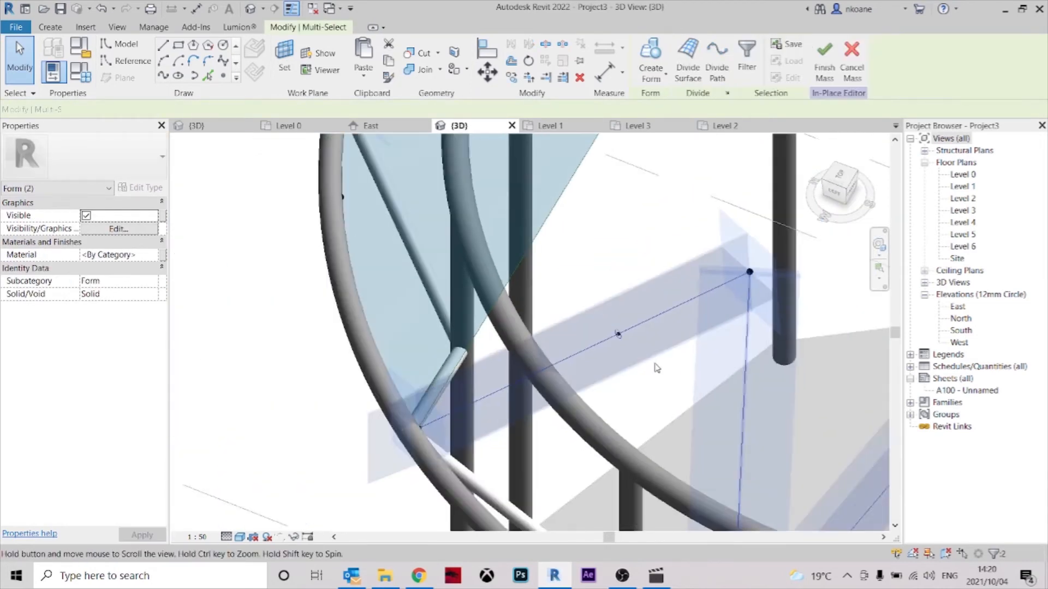
pyautogui.keyDown('shift'); pyautogui.moveTo(657, 379); pyautogui.dragTo(657, 343, button='middle'); pyautogui.keyUp('shift')
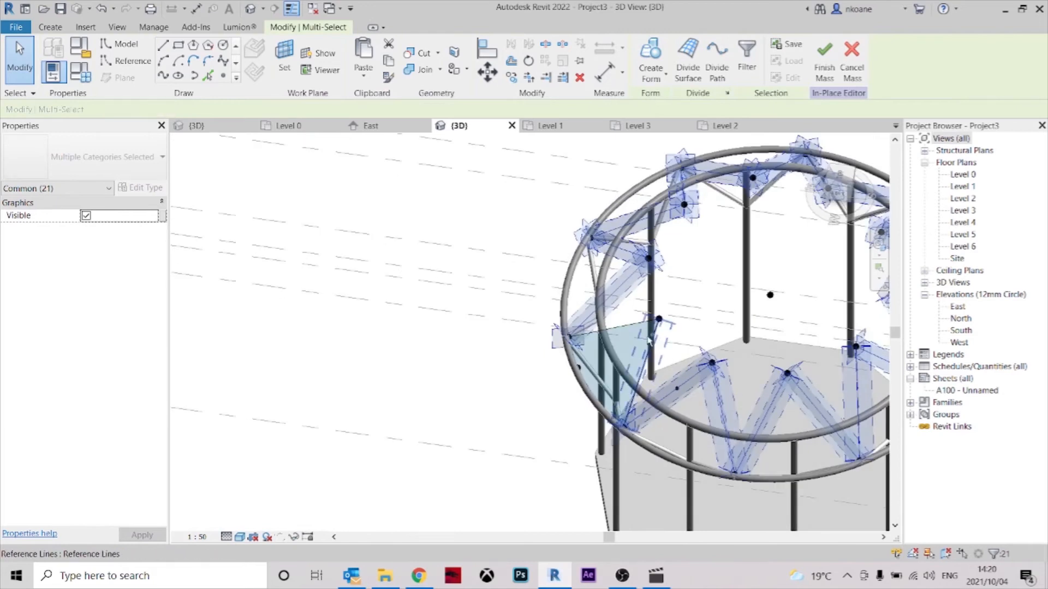
pyautogui.click(642, 55)
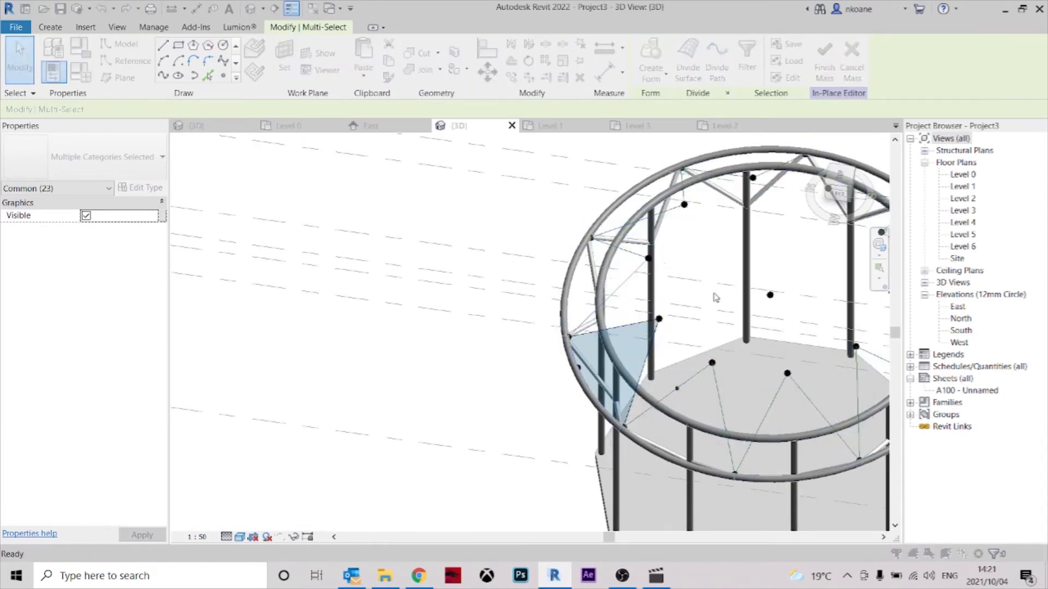
pyautogui.click(608, 334)
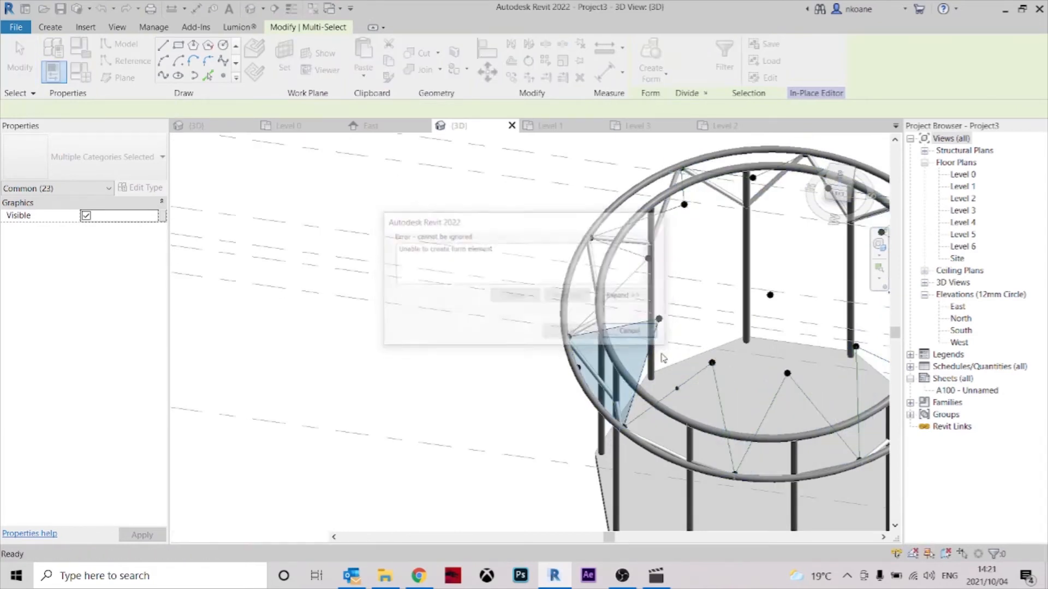
# - Sweep the small circular profile along the star reference lines, leaving out the glass panel's edges, to create tubular braces
pyautogui.scroll(5, 672, 385)
pyautogui.scroll(3, 673, 388)
pyautogui.press('Tab')
pyautogui.click(670, 375)
pyautogui.press('Escape')
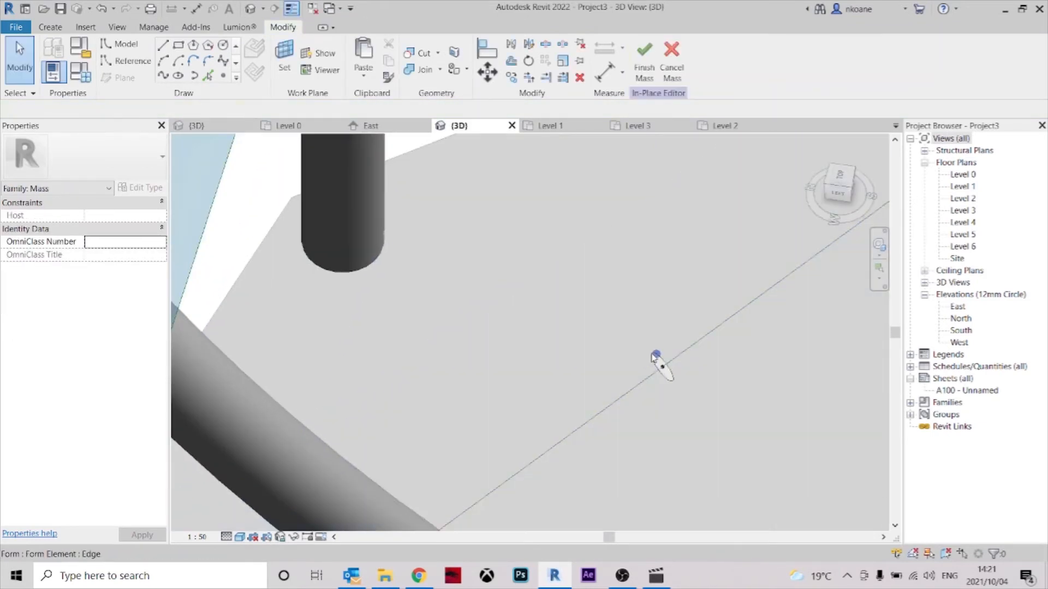
pyautogui.click(670, 369)
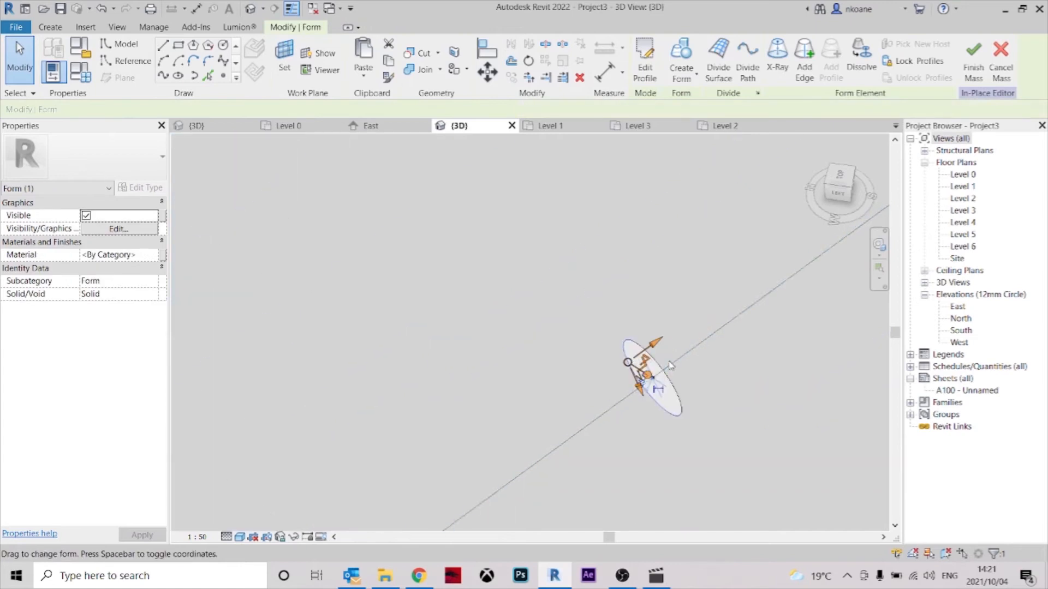
pyautogui.keyDown('ctrl'); pyautogui.click(644, 394); pyautogui.keyUp('ctrl')
pyautogui.scroll(-8, 645, 394)
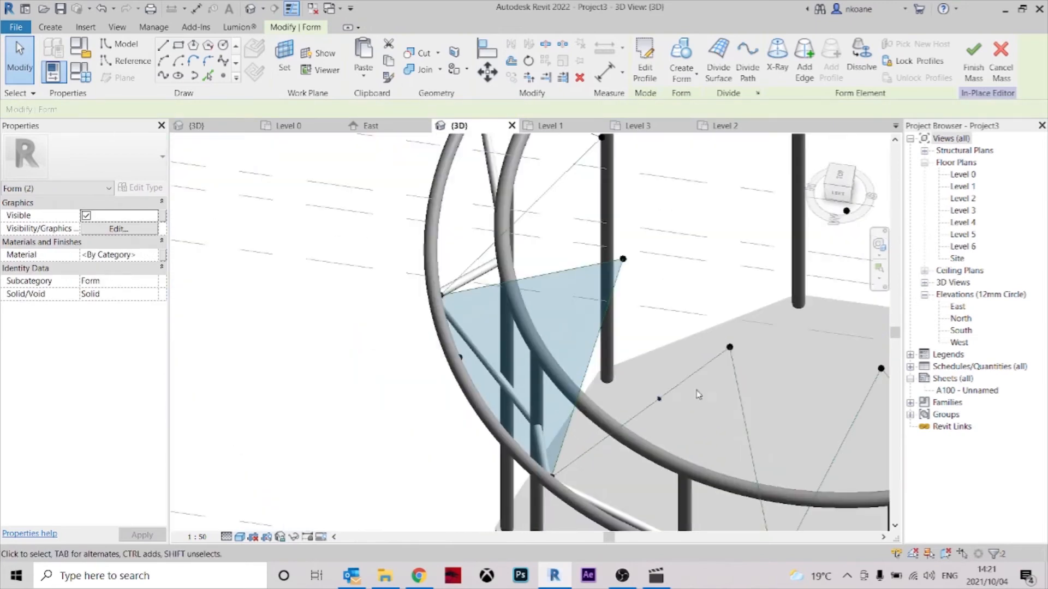
pyautogui.press('Tab')
pyautogui.keyDown('ctrl'); pyautogui.click(686, 378); pyautogui.keyUp('ctrl')
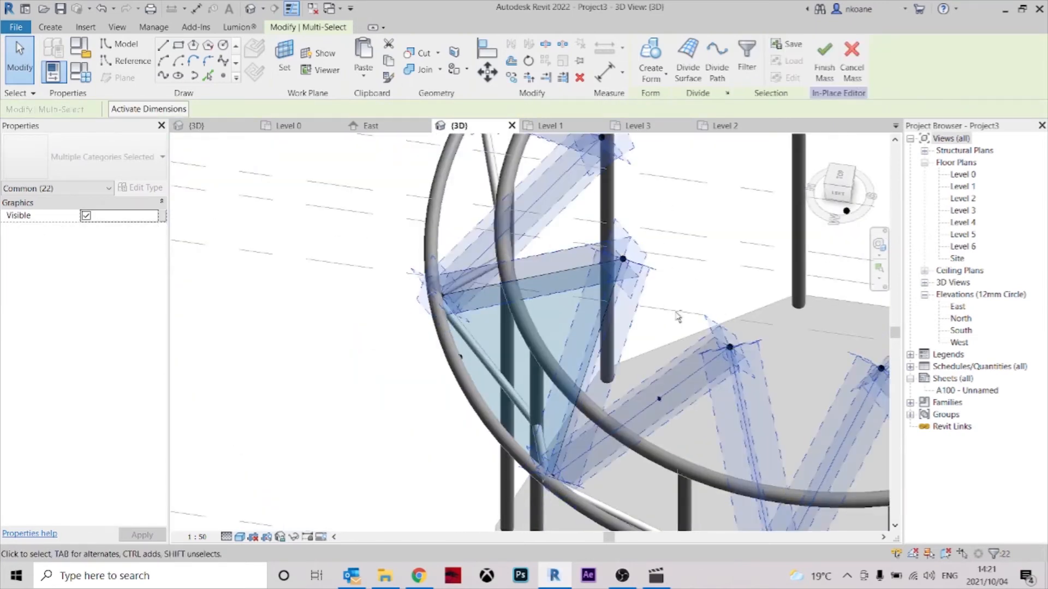
pyautogui.keyDown('shift'); pyautogui.click(610, 315); pyautogui.keyUp('shift')
pyautogui.scroll(-2, 611, 317)
pyautogui.click(650, 57)
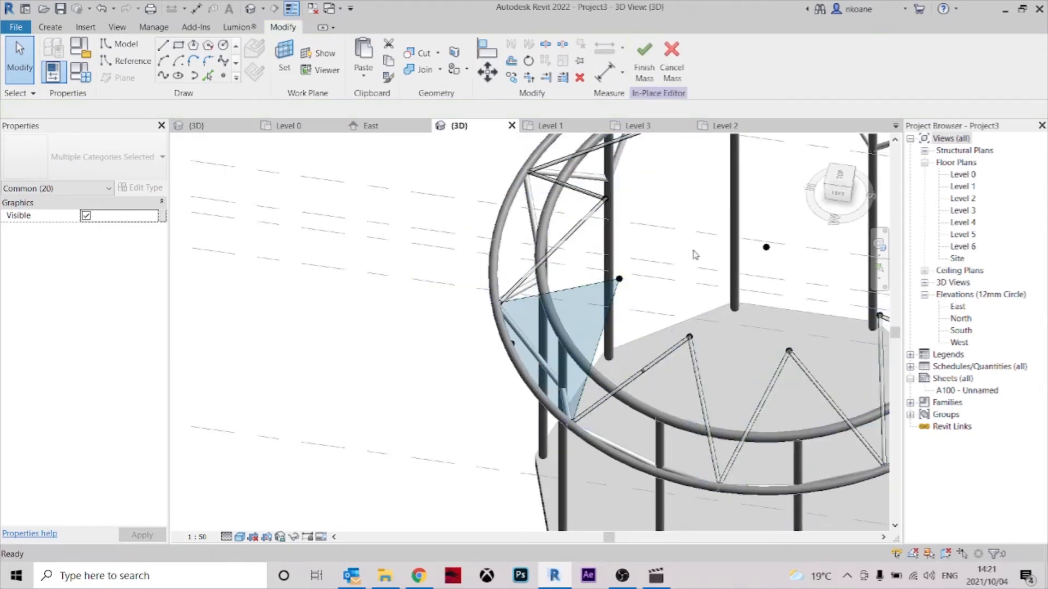
# - Place a reference point on the glass panel's bare star edge and set its plane as the work plane
pyautogui.scroll(5, 686, 376)
pyautogui.moveTo(748, 392); pyautogui.dragTo(749, 359, button='middle')
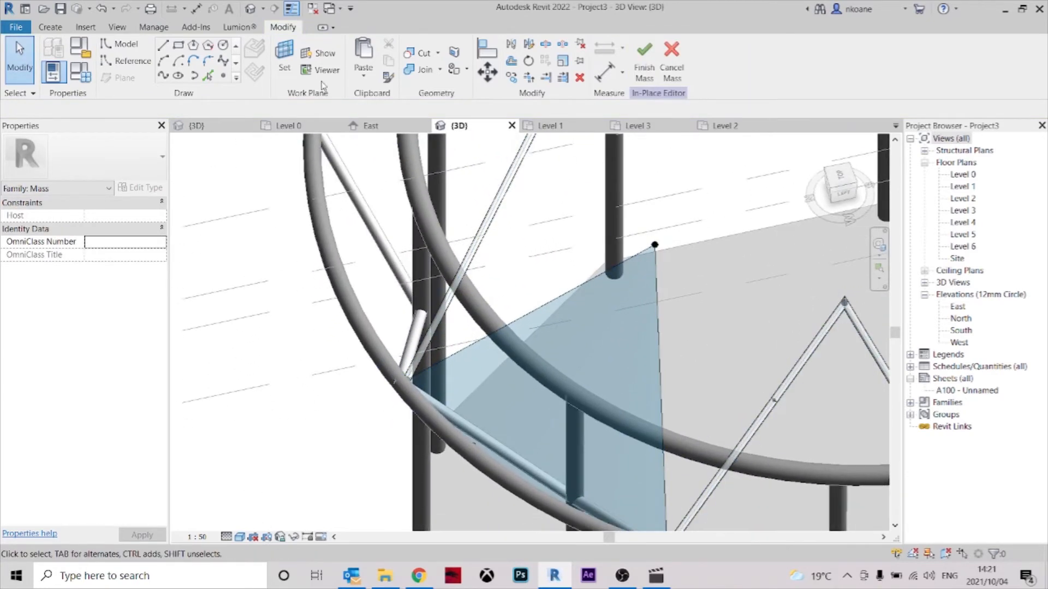
pyautogui.click(224, 76)
pyautogui.click(561, 295)
pyautogui.click(226, 47)
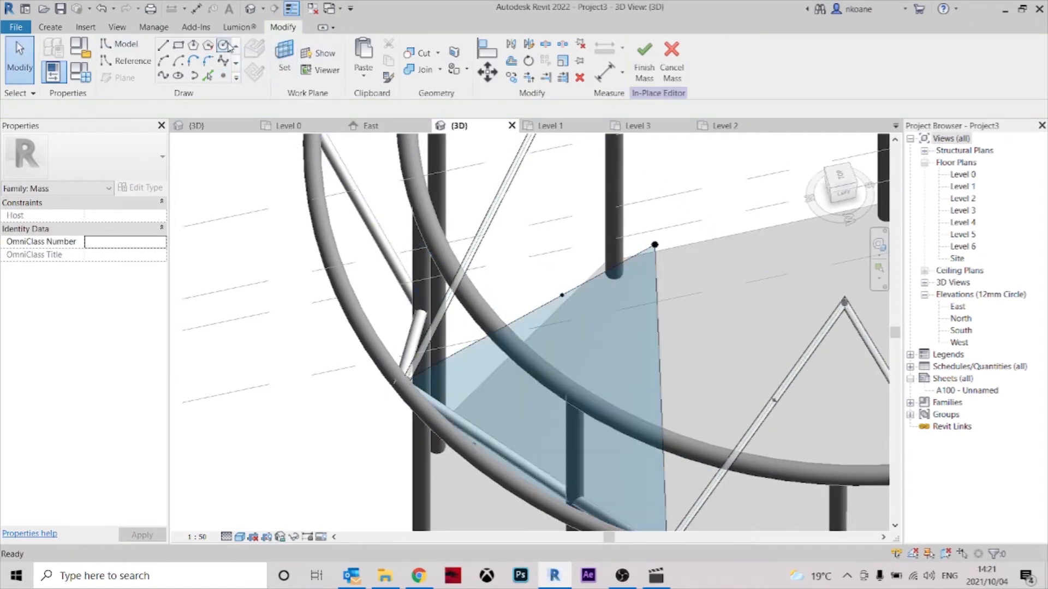
pyautogui.click(284, 59)
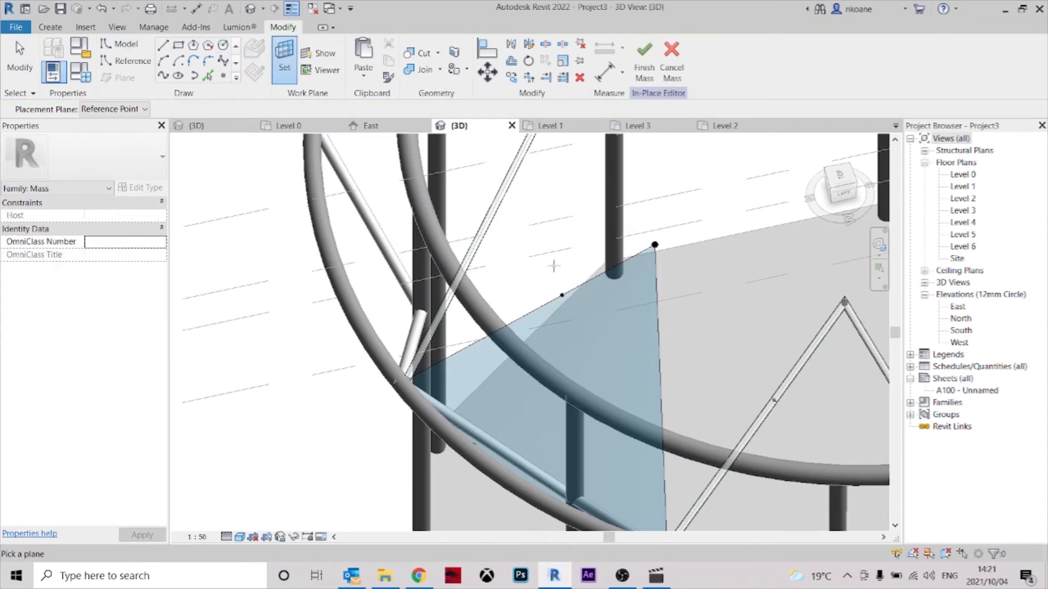
pyautogui.click(562, 296)
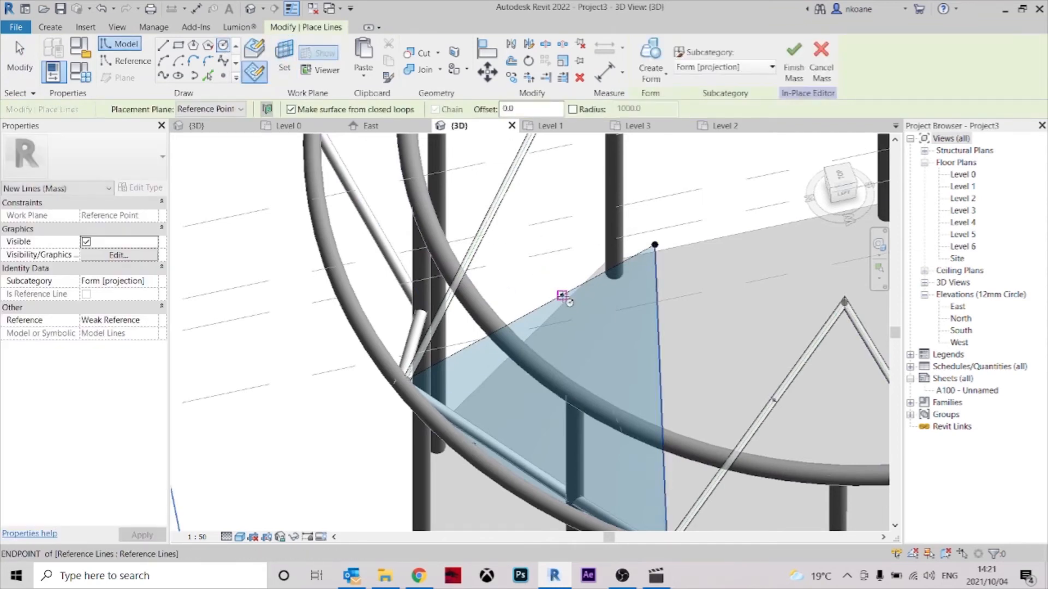
# - Draw a circular profile with a 25 mm radius centred on the reference point on the glass edge
pyautogui.click(561, 294)
pyautogui.press('Escape')
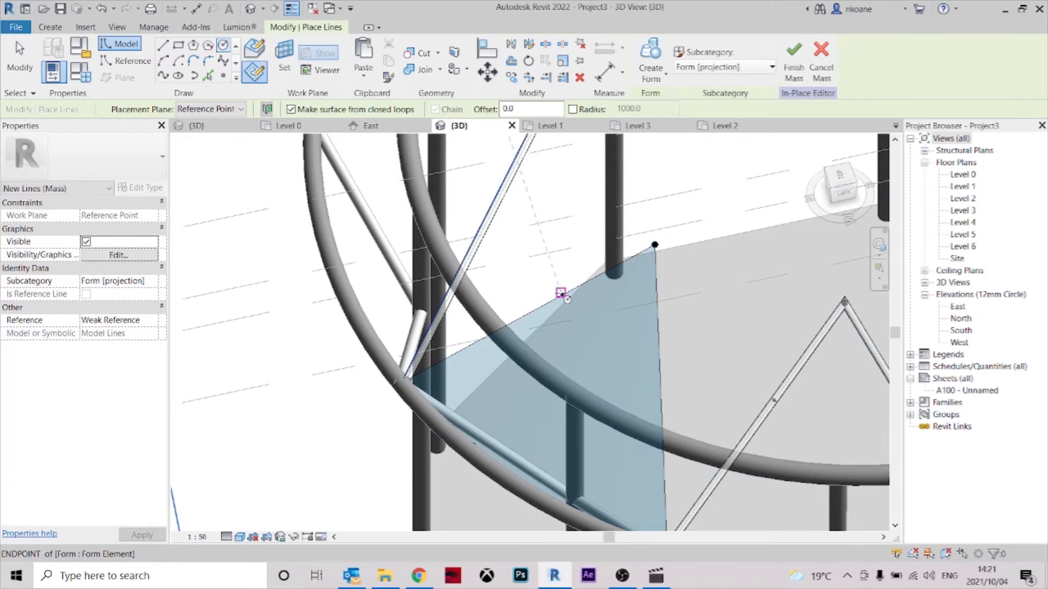
pyautogui.scroll(4, 567, 292)
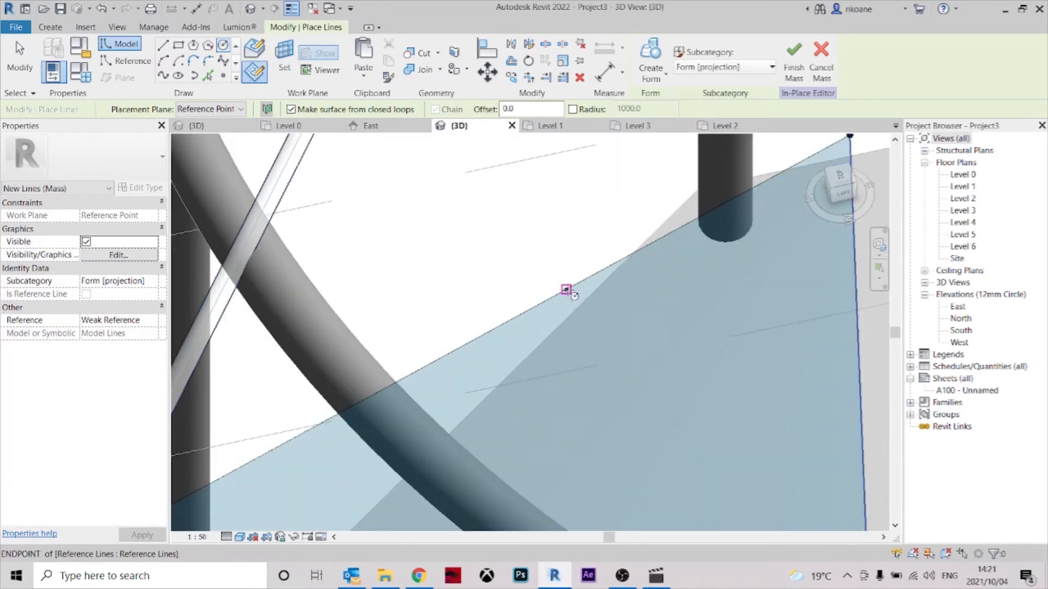
pyautogui.scroll(-4, 548, 313)
pyautogui.keyDown('shift'); pyautogui.moveTo(551, 316); pyautogui.dragTo(770, 389, button='middle'); pyautogui.keyUp('shift')
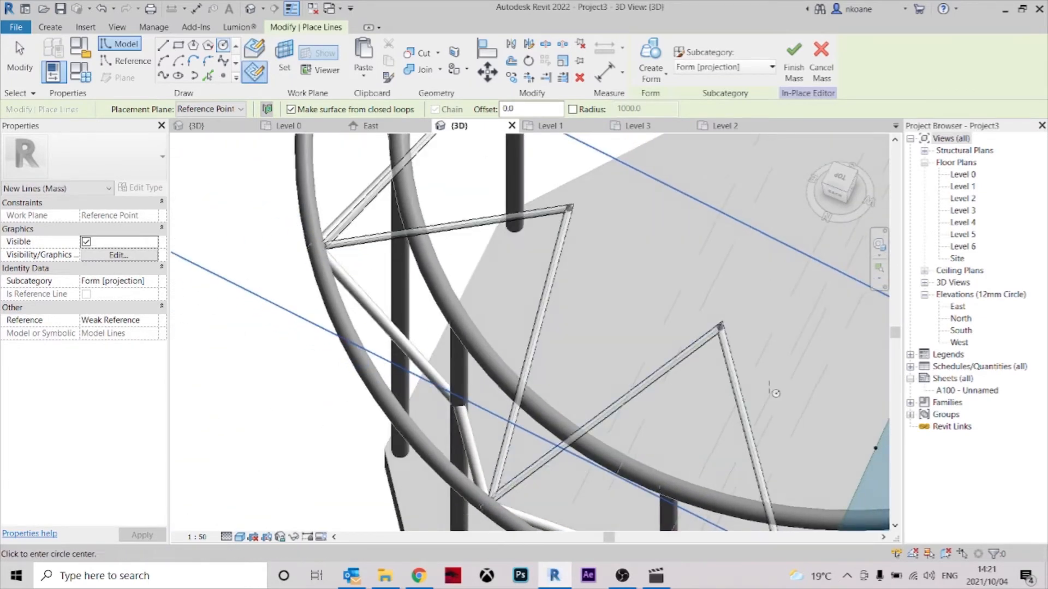
pyautogui.moveTo(840, 430); pyautogui.dragTo(677, 347, button='middle')
pyautogui.scroll(4, 682, 351)
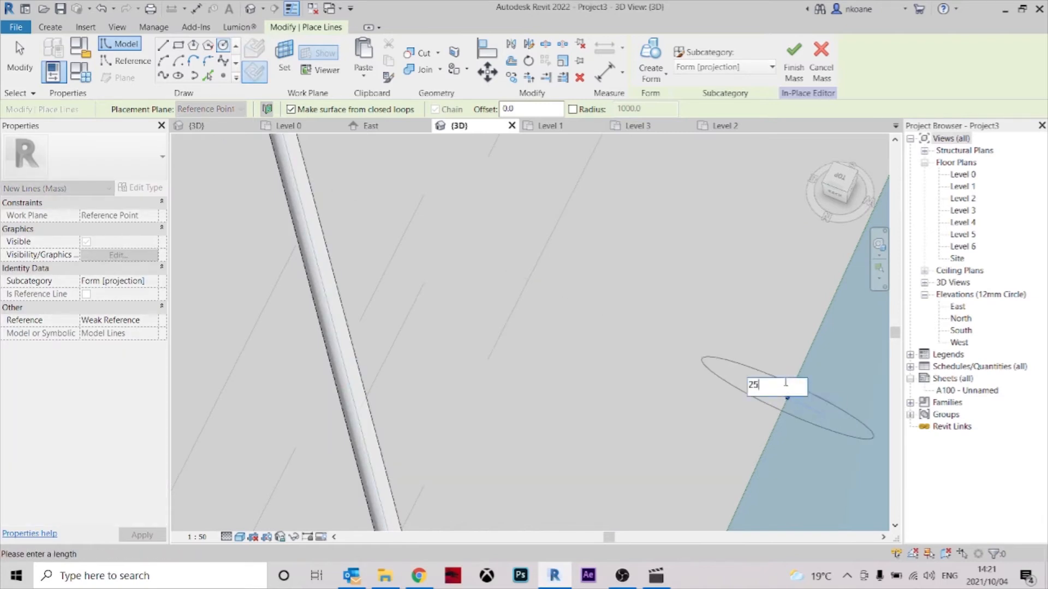
pyautogui.press('Return')
pyautogui.scroll(-5, 618, 328)
pyautogui.press('Escape')
pyautogui.press('Escape')
# - Create a tubular form from the new circular profile along only the two star reference lines bordering the glass panel
pyautogui.scroll(2, 713, 353)
pyautogui.keyDown('shift'); pyautogui.moveTo(713, 353); pyautogui.dragTo(633, 303, button='middle'); pyautogui.keyUp('shift')
pyautogui.scroll(4, 453, 190)
pyautogui.keyDown('shift'); pyautogui.moveTo(477, 240); pyautogui.dragTo(414, 347, button='middle'); pyautogui.keyUp('shift')
pyautogui.moveTo(327, 346); pyautogui.dragTo(546, 132, button='middle')
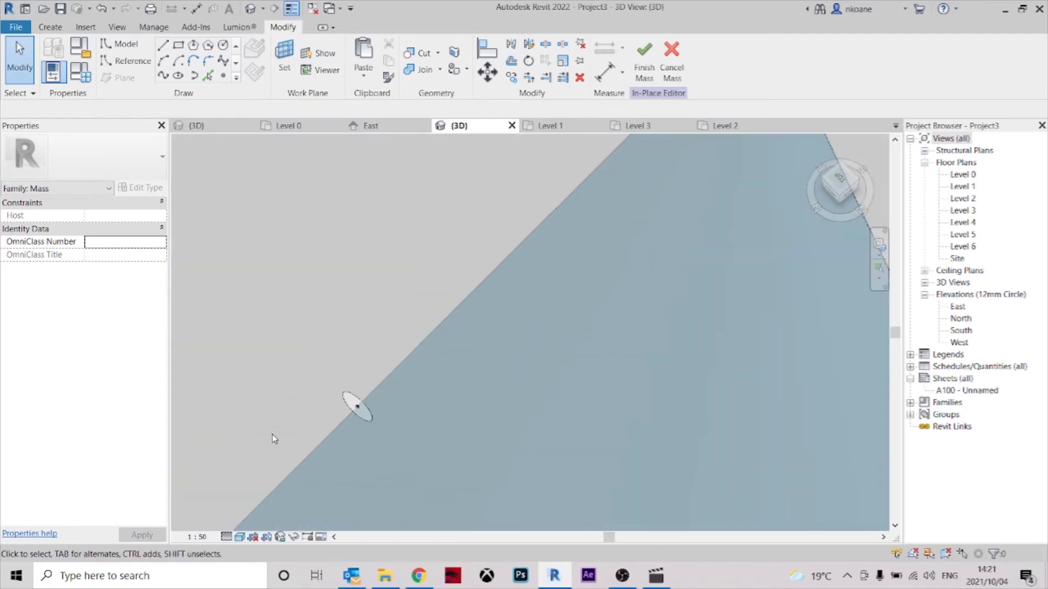
pyautogui.click(348, 409)
pyautogui.click(384, 417)
pyautogui.click(351, 416)
pyautogui.keyDown('ctrl'); pyautogui.click(395, 371); pyautogui.keyUp('ctrl')
pyautogui.scroll(-8, 422, 337)
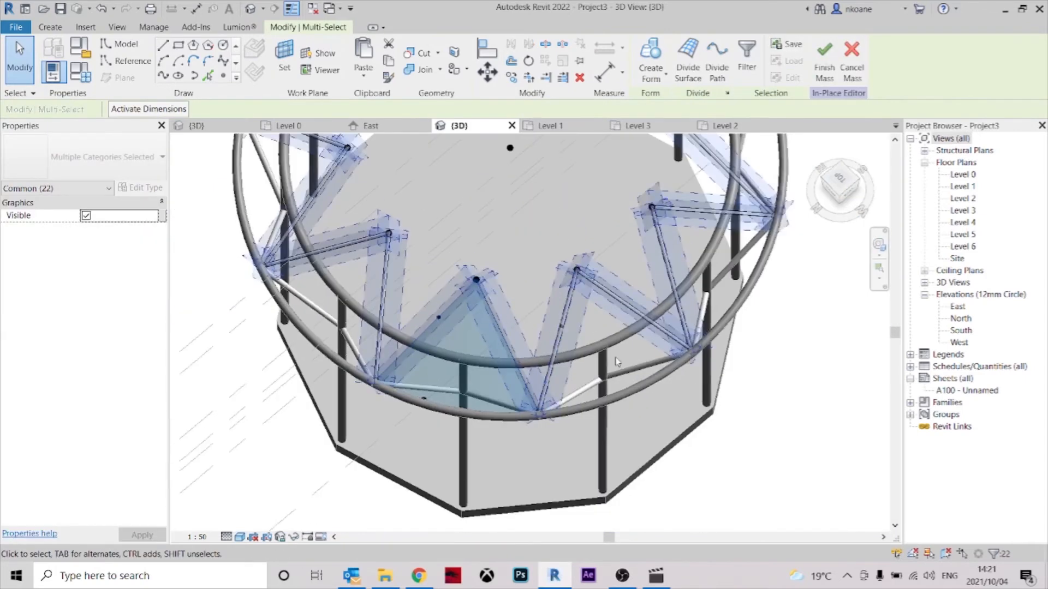
pyautogui.keyDown('shift'); pyautogui.click(621, 355); pyautogui.keyUp('shift')
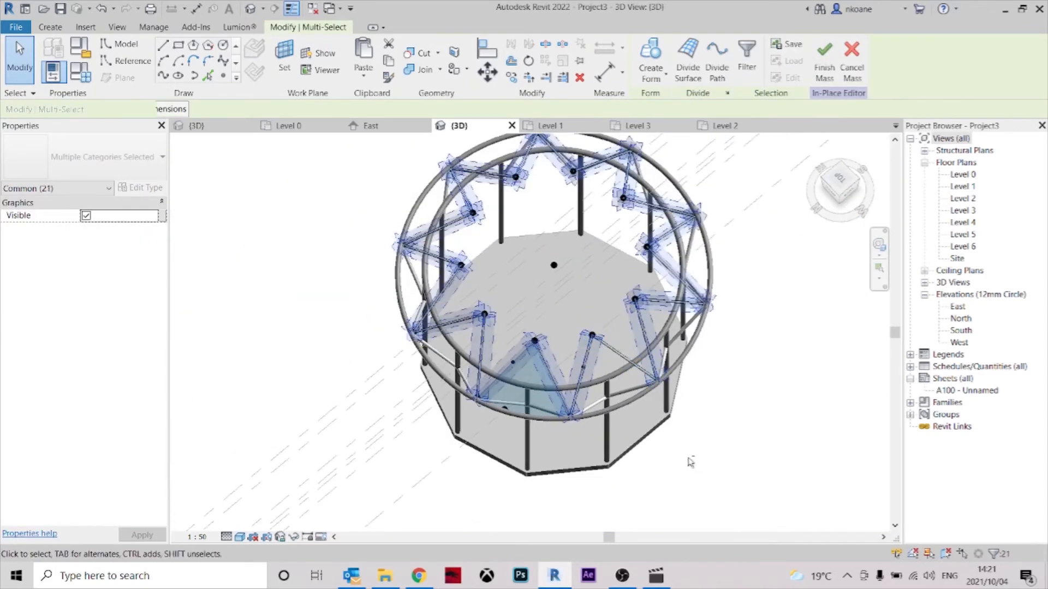
pyautogui.keyDown('shift'); pyautogui.moveTo(744, 393); pyautogui.dragTo(590, 299); pyautogui.keyUp('shift')
pyautogui.keyDown('shift'); pyautogui.moveTo(817, 270); pyautogui.dragTo(444, 167); pyautogui.keyUp('shift')
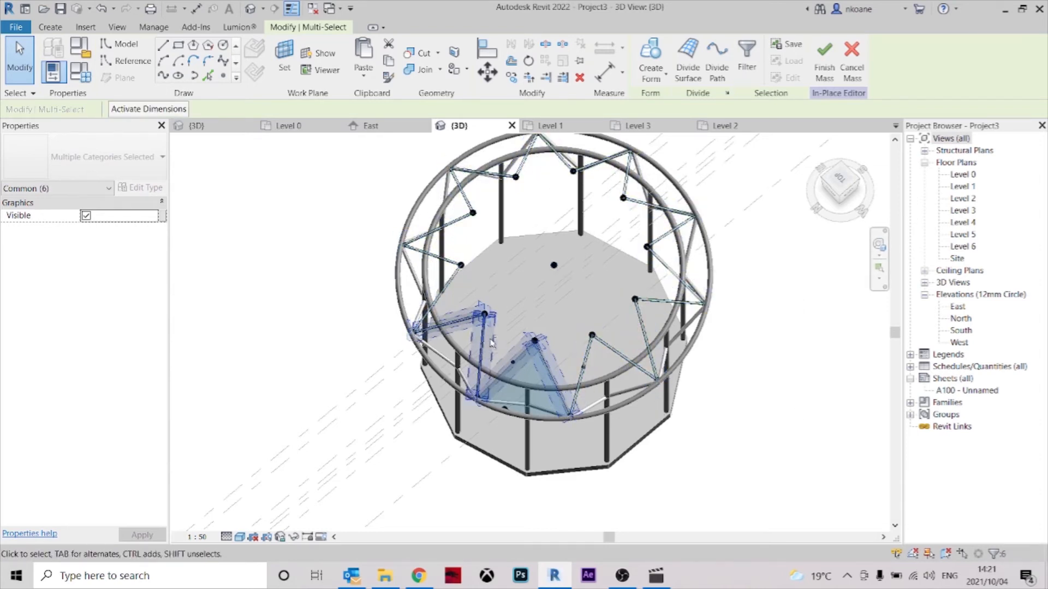
pyautogui.keyDown('shift'); pyautogui.moveTo(504, 337); pyautogui.dragTo(451, 290); pyautogui.keyUp('shift')
pyautogui.keyDown('shift'); pyautogui.moveTo(451, 291); pyautogui.dragTo(554, 218, button='middle'); pyautogui.keyUp('shift')
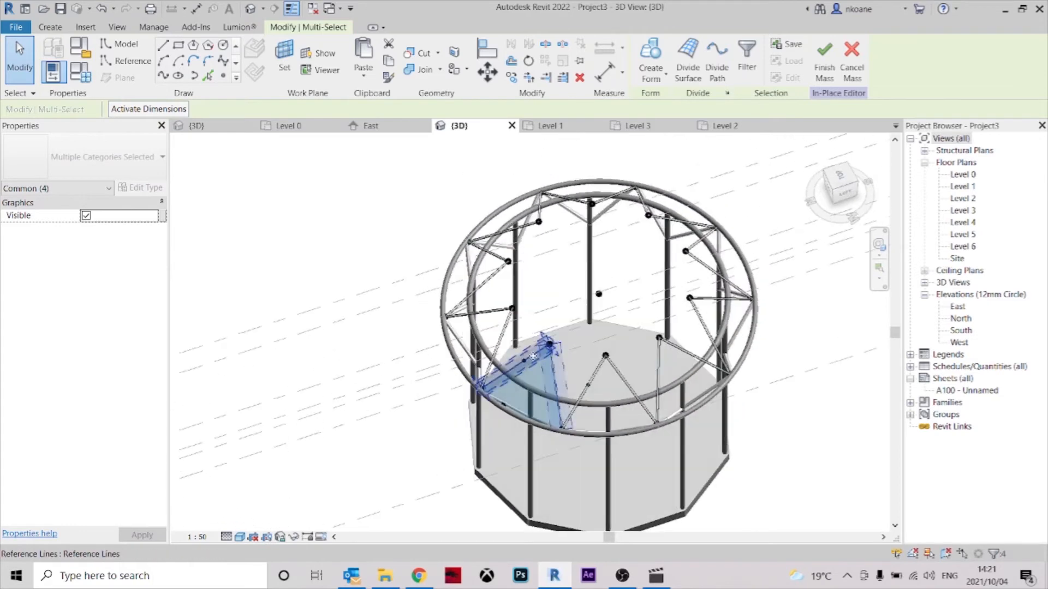
pyautogui.scroll(3, 535, 351)
pyautogui.click(650, 59)
pyautogui.keyDown('shift'); pyautogui.moveTo(611, 400); pyautogui.dragTo(620, 294, button='middle'); pyautogui.keyUp('shift')
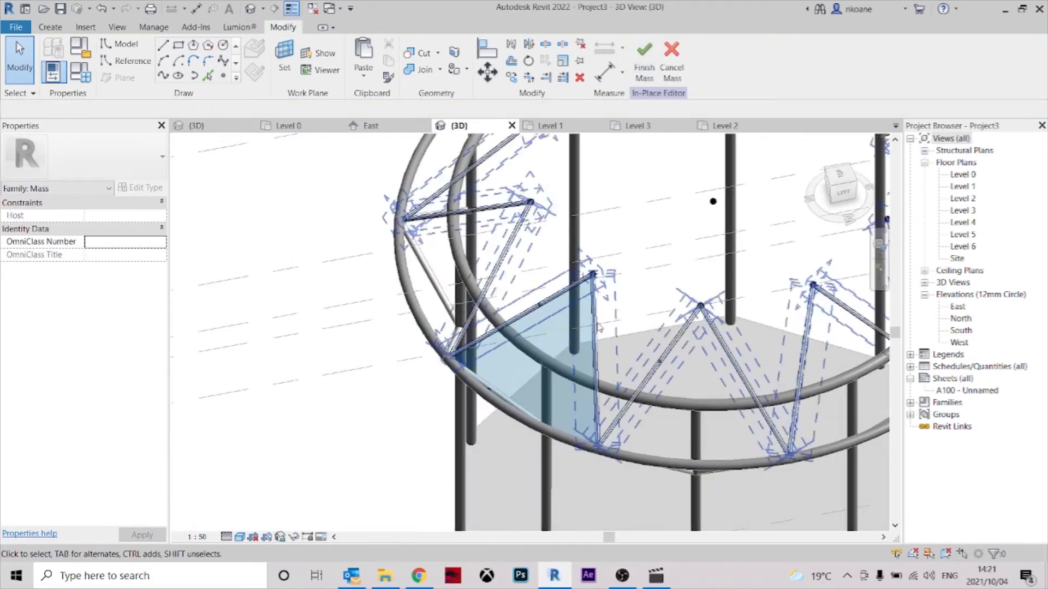
# - In the Level 2 plan, mirror the glass panel about the adjoining radial guide line into the neighbouring bay
pyautogui.keyDown('shift'); pyautogui.moveTo(583, 415); pyautogui.dragTo(508, 396, button='middle'); pyautogui.keyUp('shift')
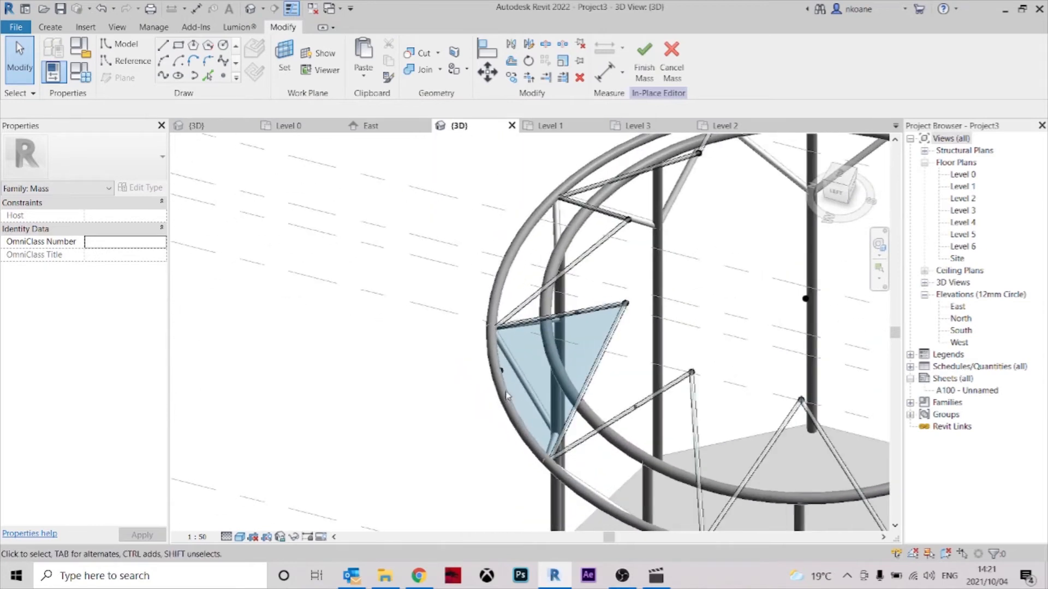
pyautogui.press('Tab')
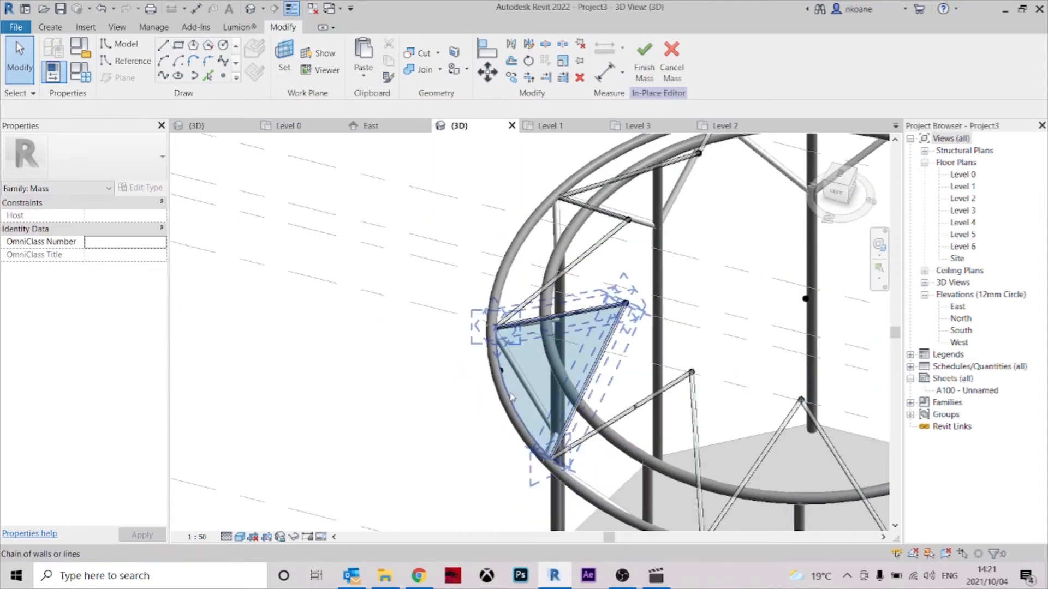
pyautogui.click(511, 396)
pyautogui.press('Escape')
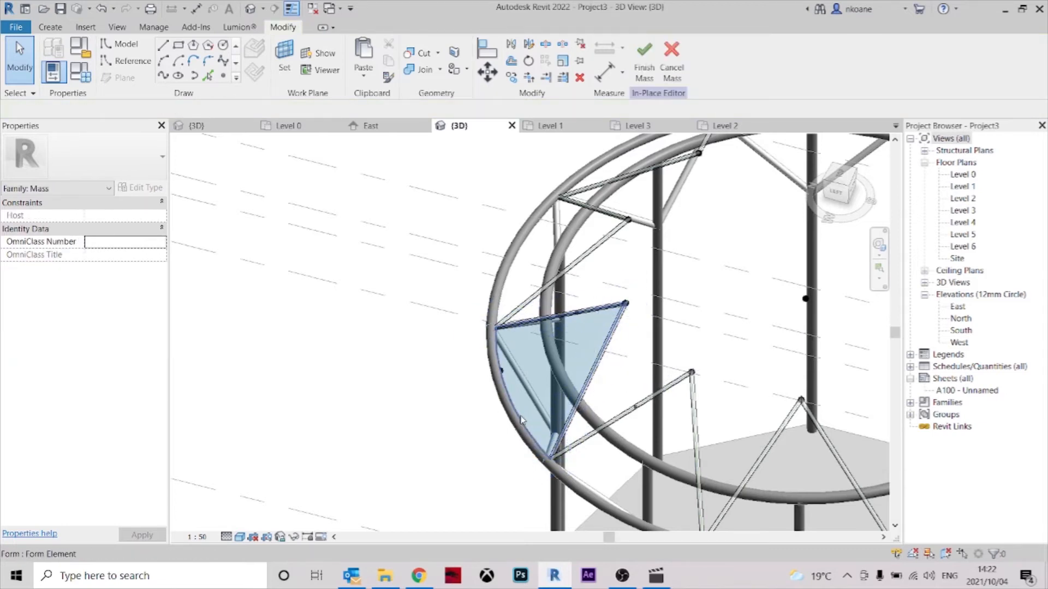
pyautogui.click(523, 420)
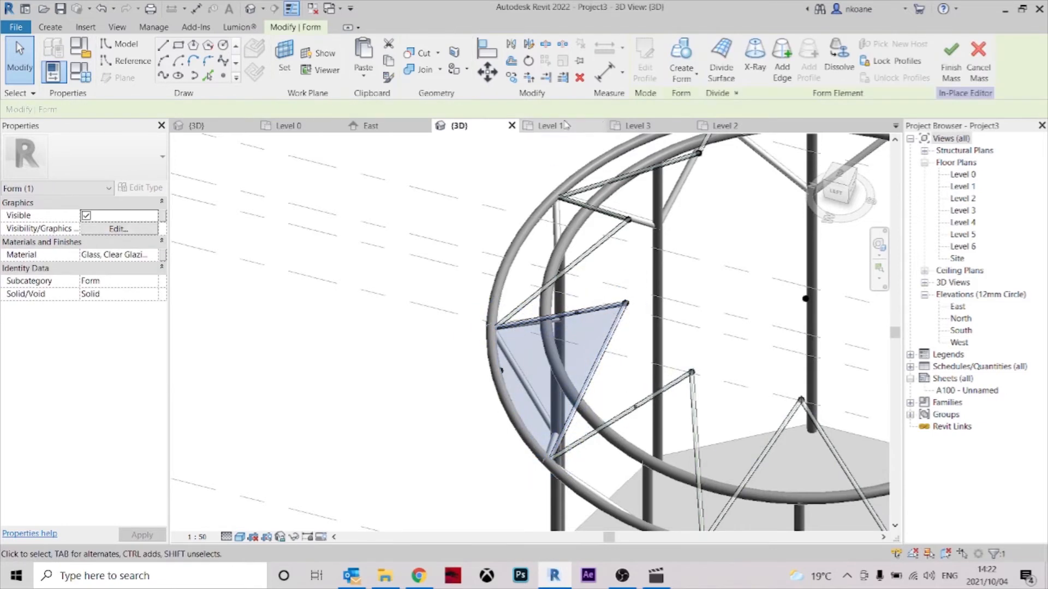
pyautogui.click(733, 126)
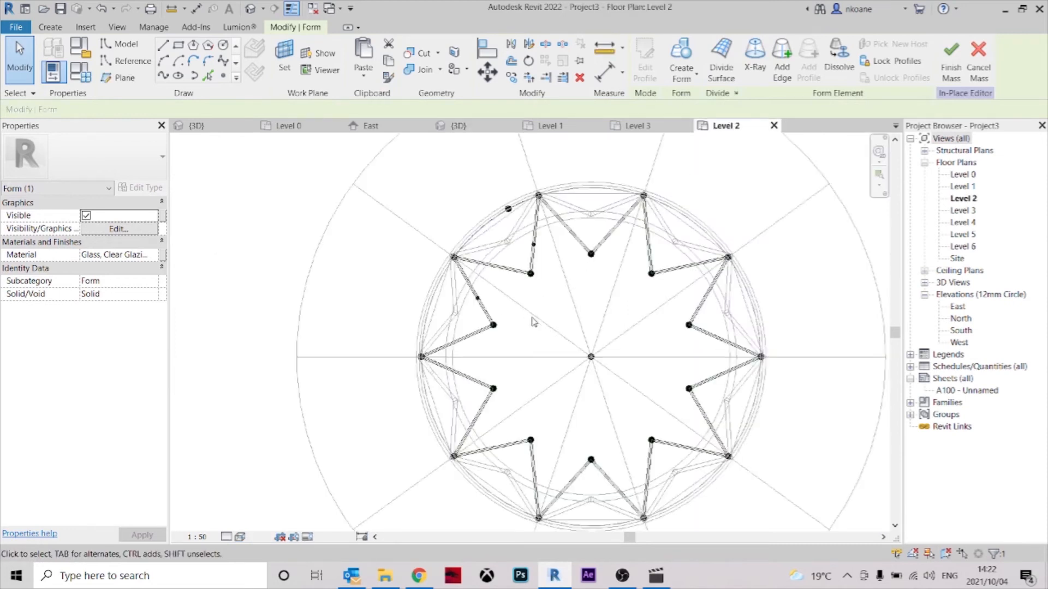
pyautogui.moveTo(532, 318); pyautogui.dragTo(516, 307, button='middle')
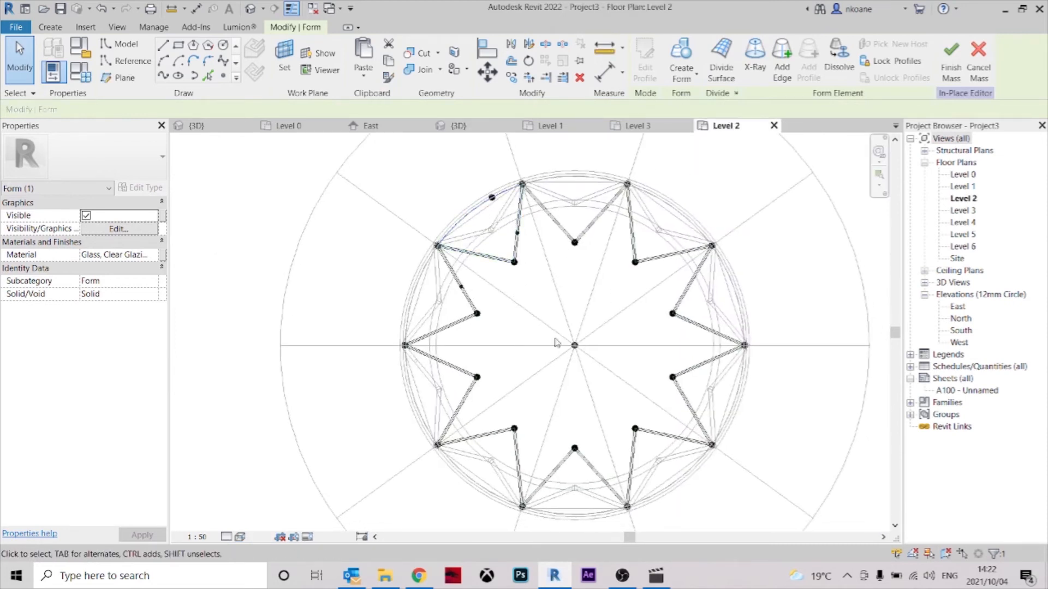
pyautogui.click(513, 45)
pyautogui.click(545, 260)
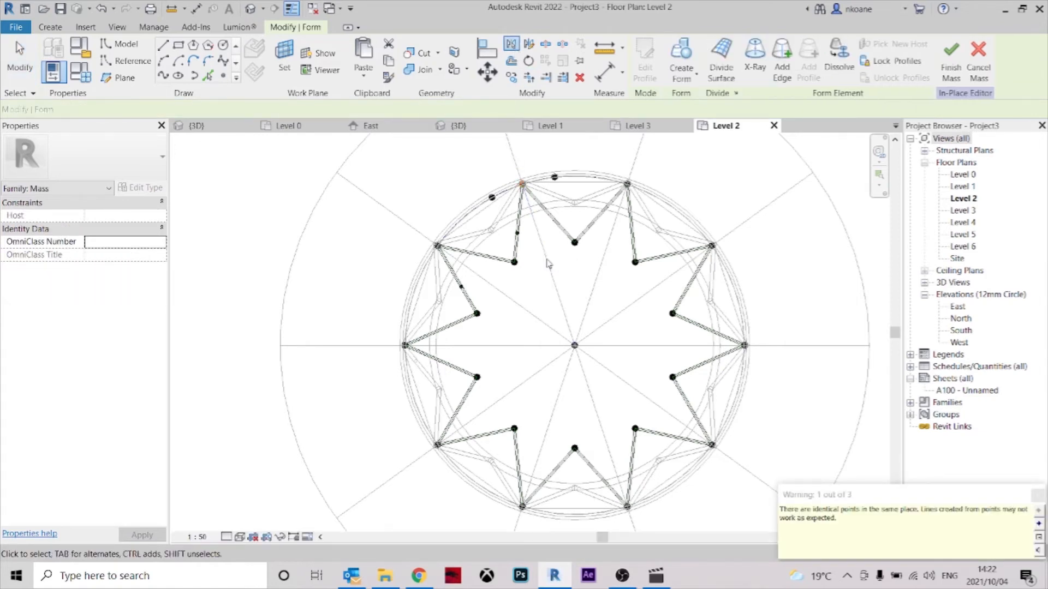
# - Select both glass panels in 3D and mirror the pair about a radial guide line in the Level 2 plan
pyautogui.press('3')
pyautogui.press('d')
pyautogui.keyDown('shift'); pyautogui.moveTo(649, 354); pyautogui.dragTo(831, 369, button='middle'); pyautogui.keyUp('shift')
pyautogui.keyDown('shift'); pyautogui.moveTo(661, 264); pyautogui.dragTo(647, 277, button='middle'); pyautogui.keyUp('shift')
pyautogui.press('Tab')
pyautogui.click(523, 421)
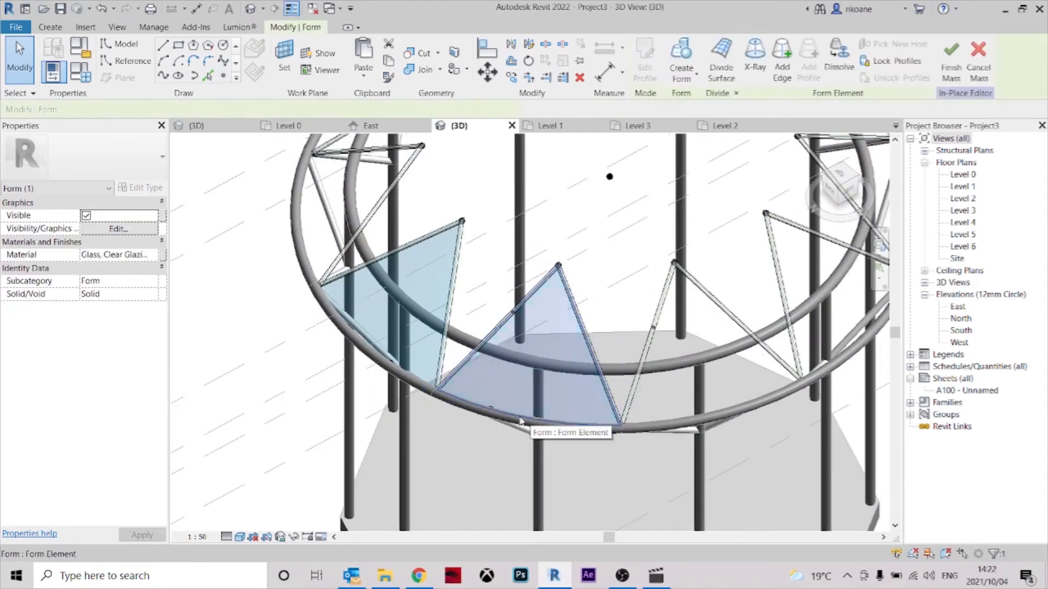
pyautogui.keyDown('ctrl'); pyautogui.click(416, 377); pyautogui.keyUp('ctrl')
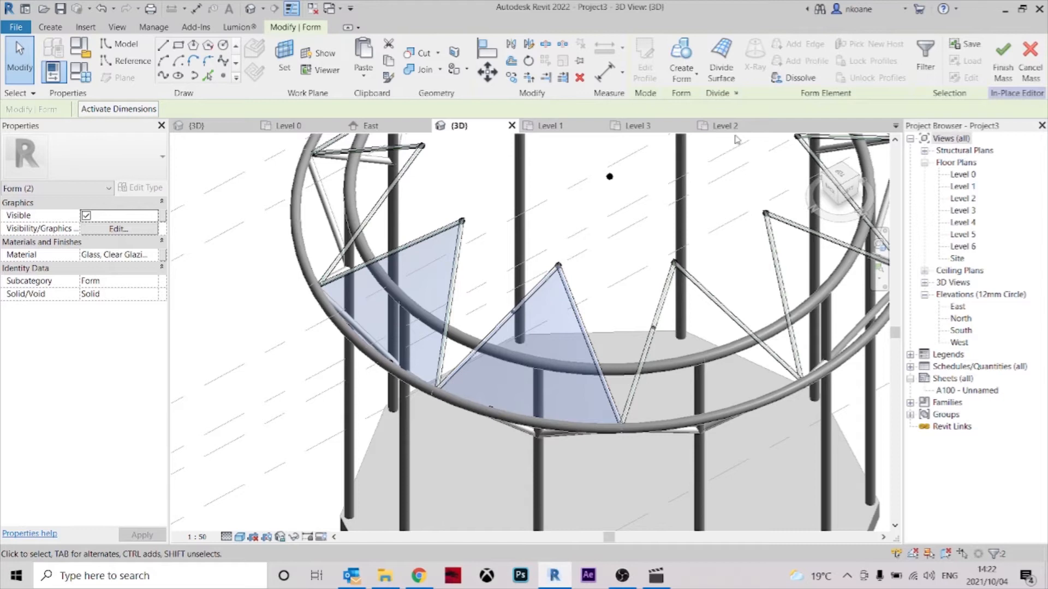
pyautogui.click(736, 128)
pyautogui.moveTo(486, 213); pyautogui.dragTo(481, 220, button='middle')
pyautogui.keyDown('shift'); pyautogui.click(423, 406); pyautogui.keyUp('shift')
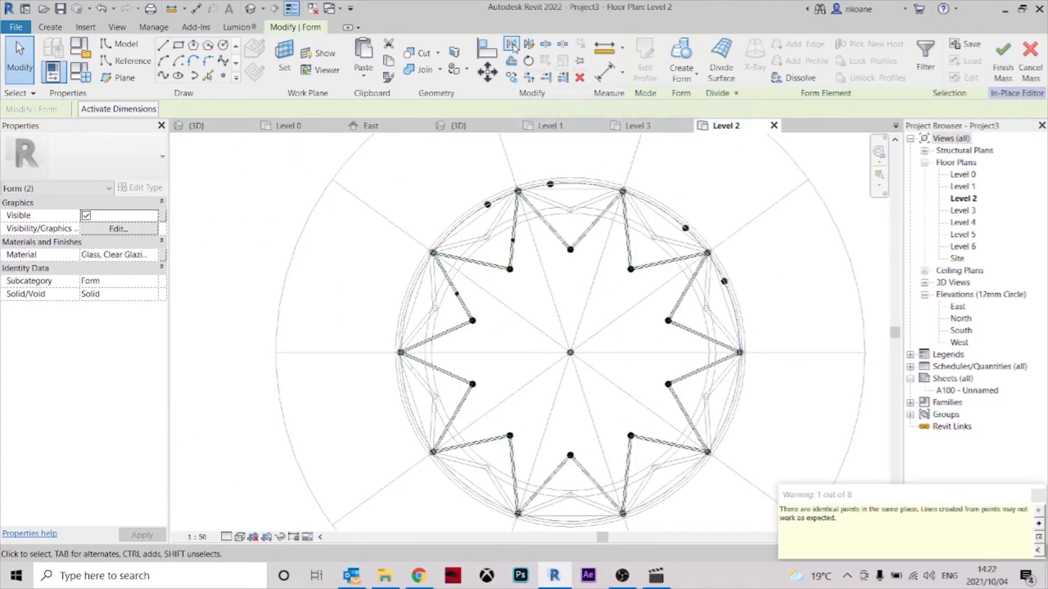
# - Mirror each newly copied pair of glass panels about successive radial guide lines until every bay of the ring is filled
pyautogui.click(688, 353)
pyautogui.click(513, 46)
pyautogui.click(587, 408)
pyautogui.click(534, 383)
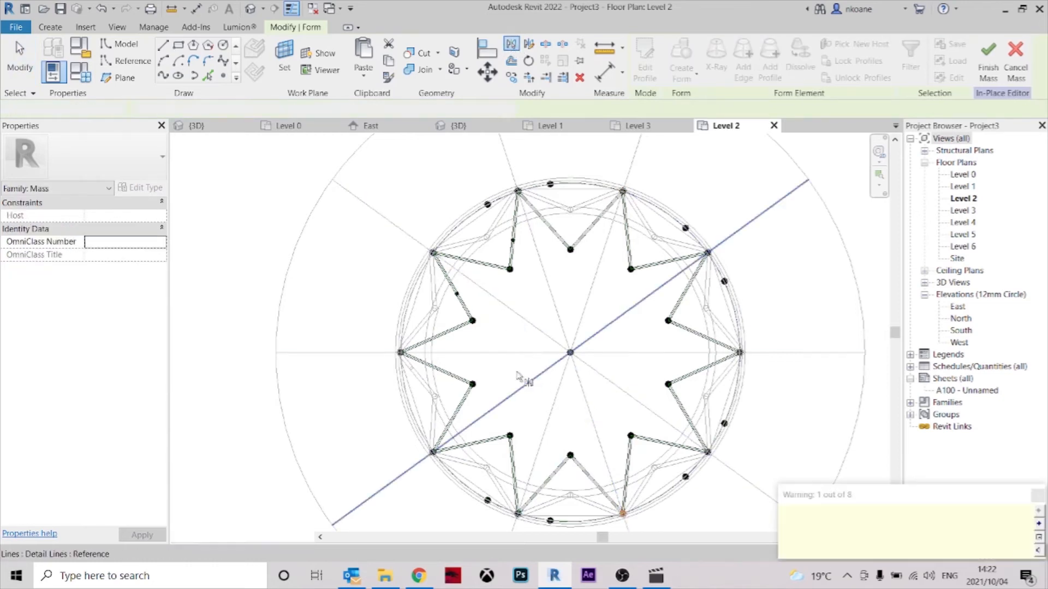
pyautogui.hotkey('ctrl', 'Tab')
pyautogui.press('Escape')
pyautogui.scroll(-5, 521, 371)
pyautogui.keyDown('shift'); pyautogui.moveTo(522, 371); pyautogui.dragTo(504, 315, button='middle'); pyautogui.keyUp('shift')
pyautogui.scroll(8, 505, 316)
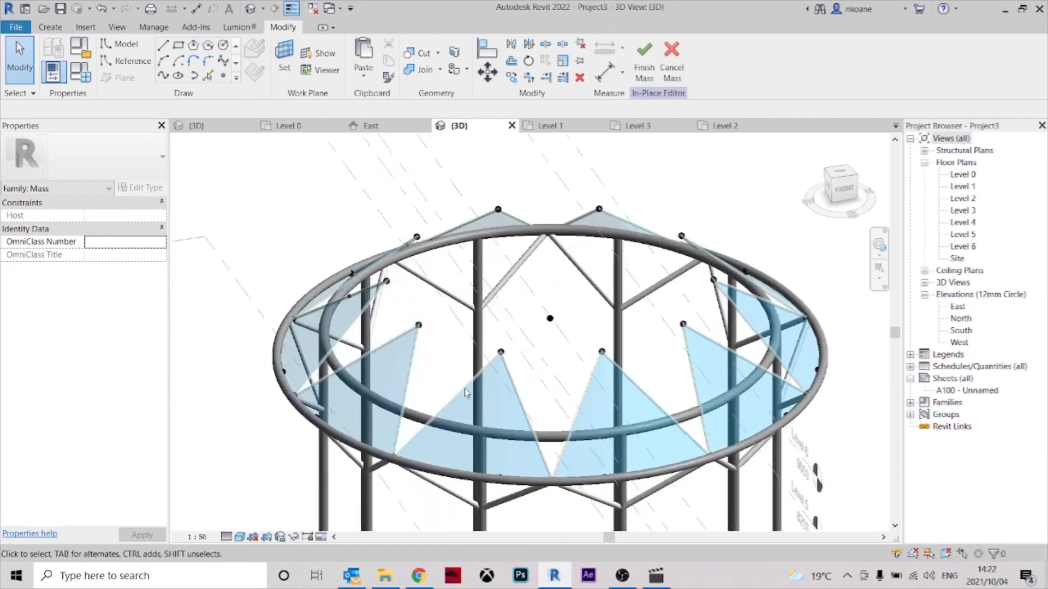
# - Assign the existing Timber material to the main tubular star brace form
pyautogui.click(488, 366)
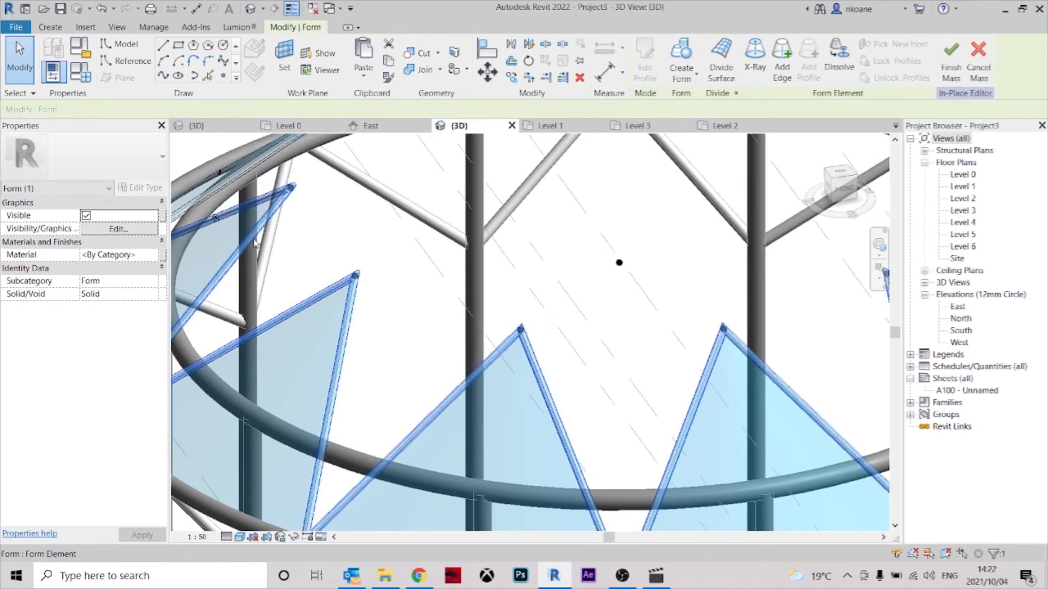
pyautogui.click(160, 255)
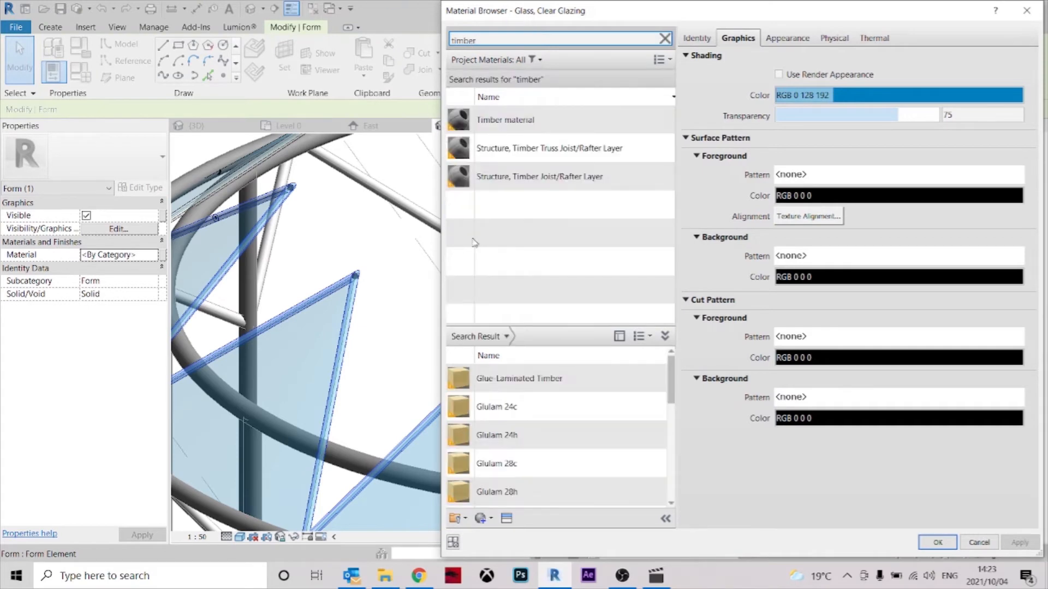
pyautogui.click(506, 120)
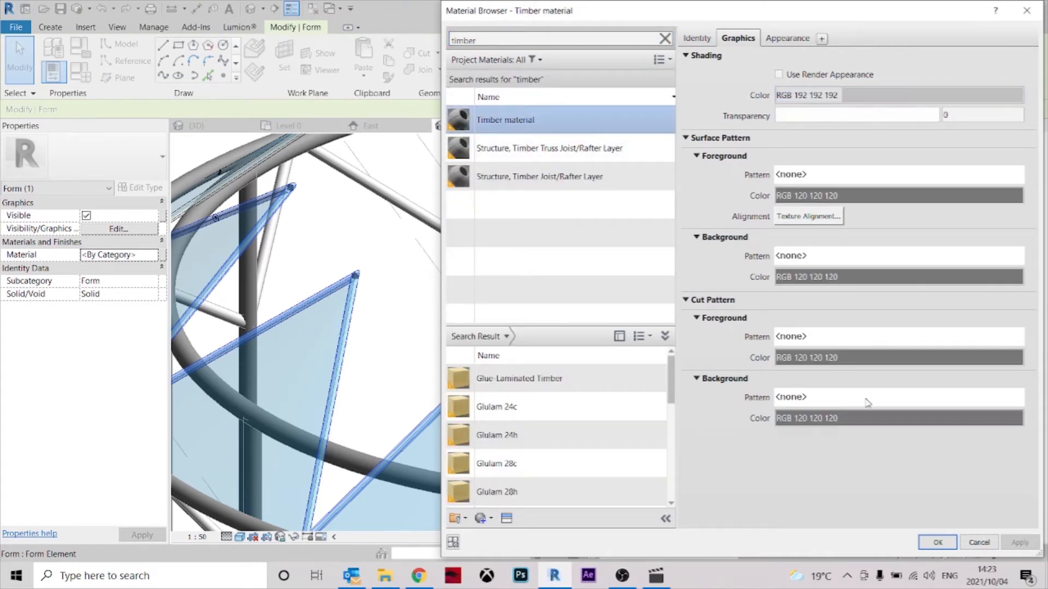
pyautogui.click(932, 544)
pyautogui.click(620, 351)
# - Apply Timber material to the separate tubular form along the two star edges of the original glass panel
pyautogui.scroll(-3, 609, 340)
pyautogui.keyDown('shift'); pyautogui.moveTo(610, 338); pyautogui.dragTo(644, 365, button='middle'); pyautogui.keyUp('shift')
pyautogui.keyDown('shift'); pyautogui.moveTo(582, 290); pyautogui.dragTo(592, 355, button='middle'); pyautogui.keyUp('shift')
pyautogui.scroll(2, 490, 251)
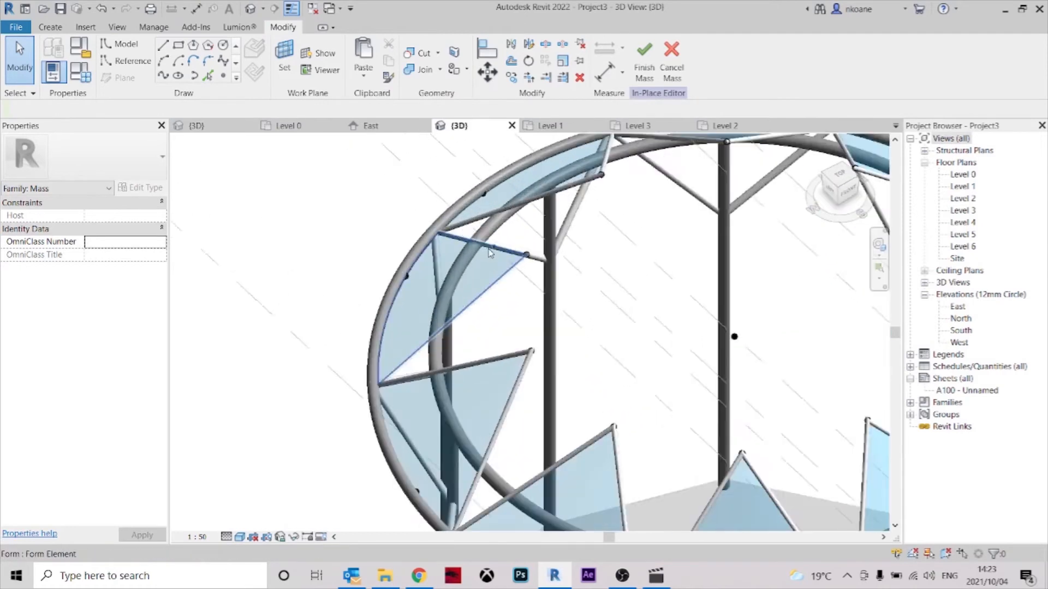
pyautogui.scroll(2, 490, 251)
pyautogui.click(493, 249)
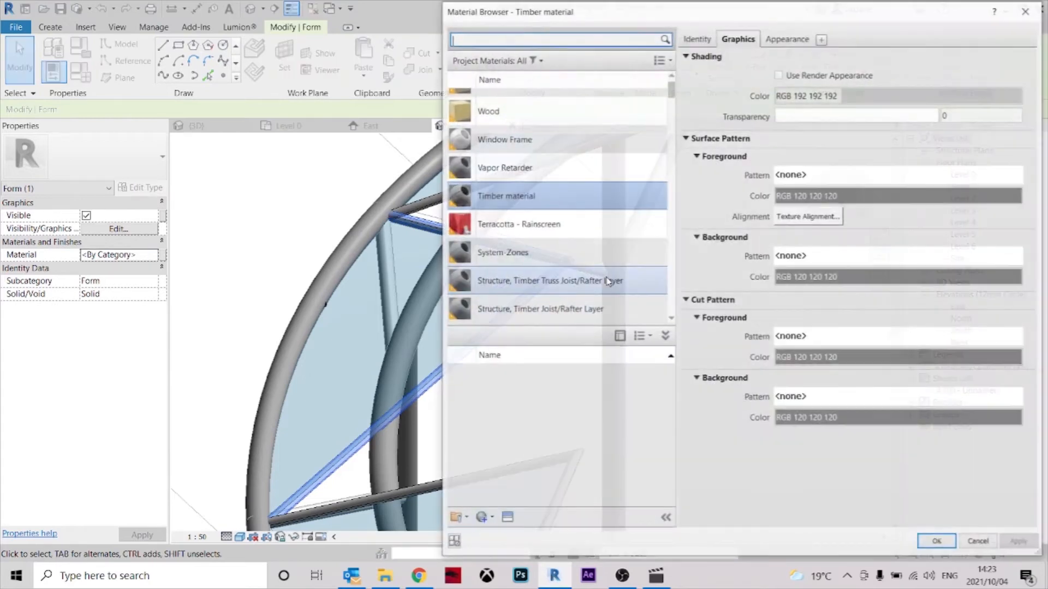
pyautogui.click(155, 254)
pyautogui.click(937, 542)
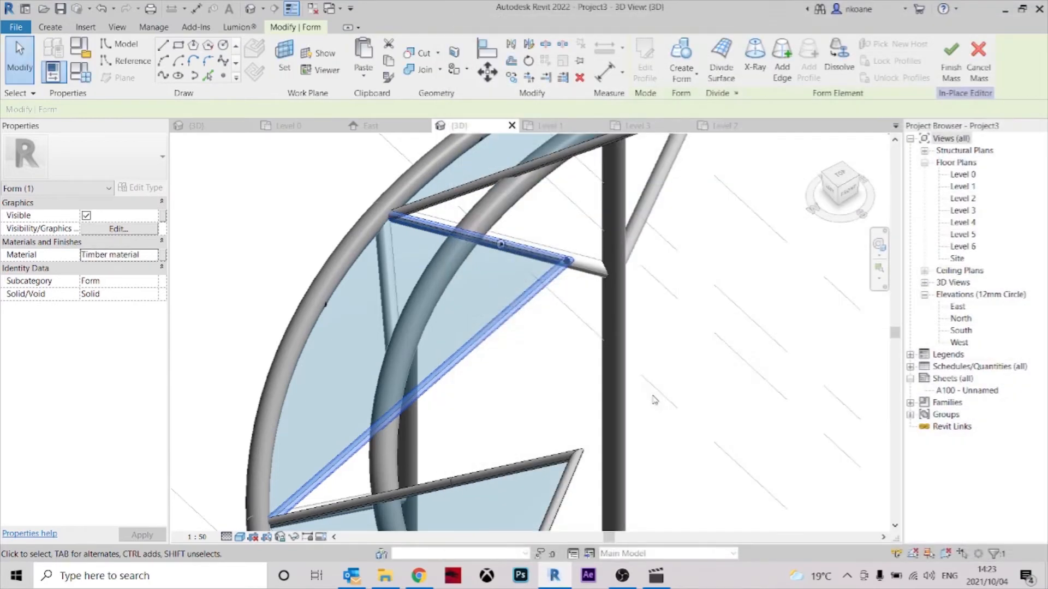
pyautogui.press('Escape')
pyautogui.scroll(-5, 693, 349)
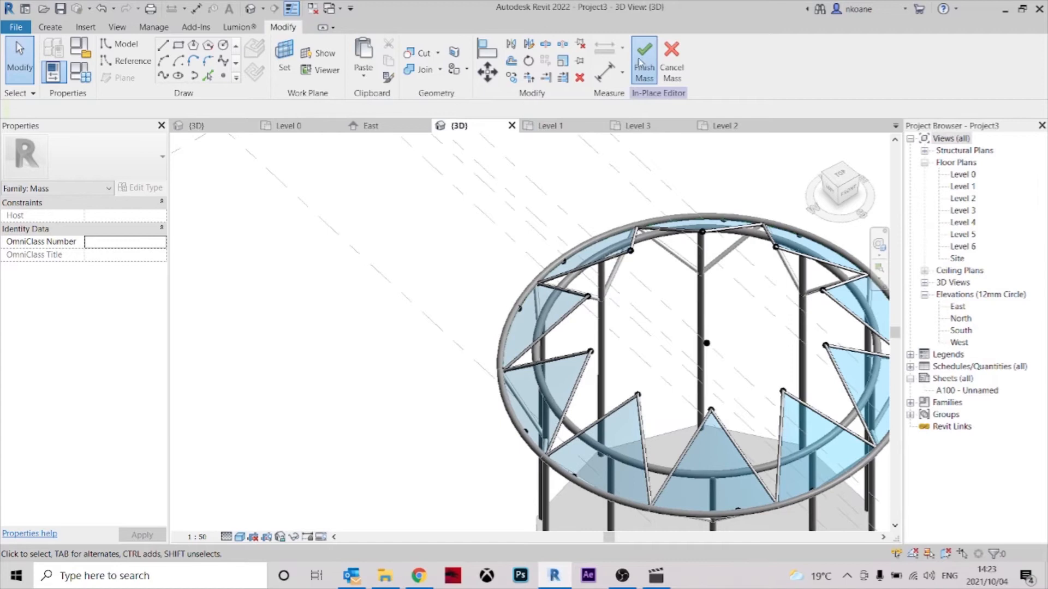
# - Finish the in-place mass containing the star braces and glass panels, and view the whole pavilion
pyautogui.click(639, 62)
pyautogui.scroll(-3, 694, 330)
pyautogui.keyDown('shift'); pyautogui.moveTo(475, 322); pyautogui.dragTo(656, 234, button='middle'); pyautogui.keyUp('shift')
pyautogui.moveTo(639, 398); pyautogui.dragTo(601, 386, button='middle')
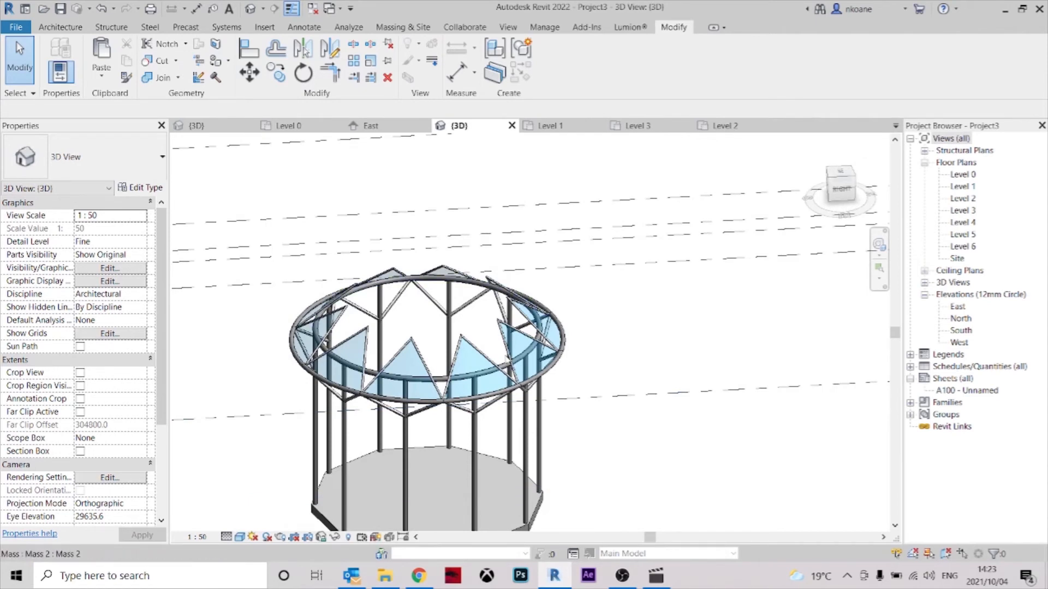
pyautogui.keyDown('shift'); pyautogui.moveTo(656, 447); pyautogui.dragTo(711, 342, button='middle'); pyautogui.keyUp('shift')
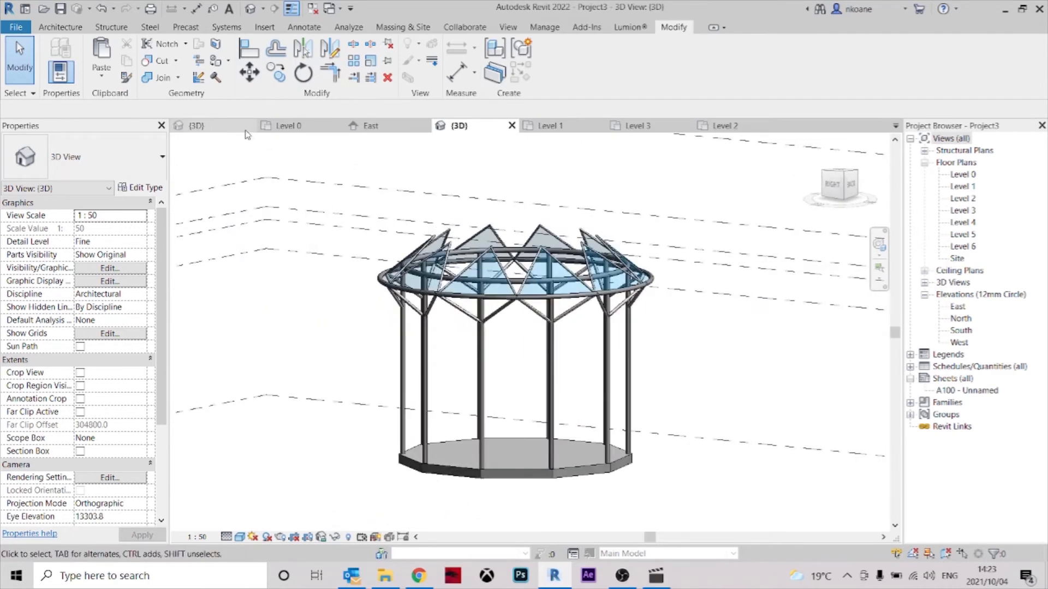
# - Examine the pointed roof canopy in the timber structure project against the star layout in Project3's Level 2 plan
pyautogui.click(217, 128)
pyautogui.scroll(-3, 516, 305)
pyautogui.keyDown('shift'); pyautogui.moveTo(512, 367); pyautogui.dragTo(554, 336, button='middle'); pyautogui.keyUp('shift')
pyautogui.click(489, 301)
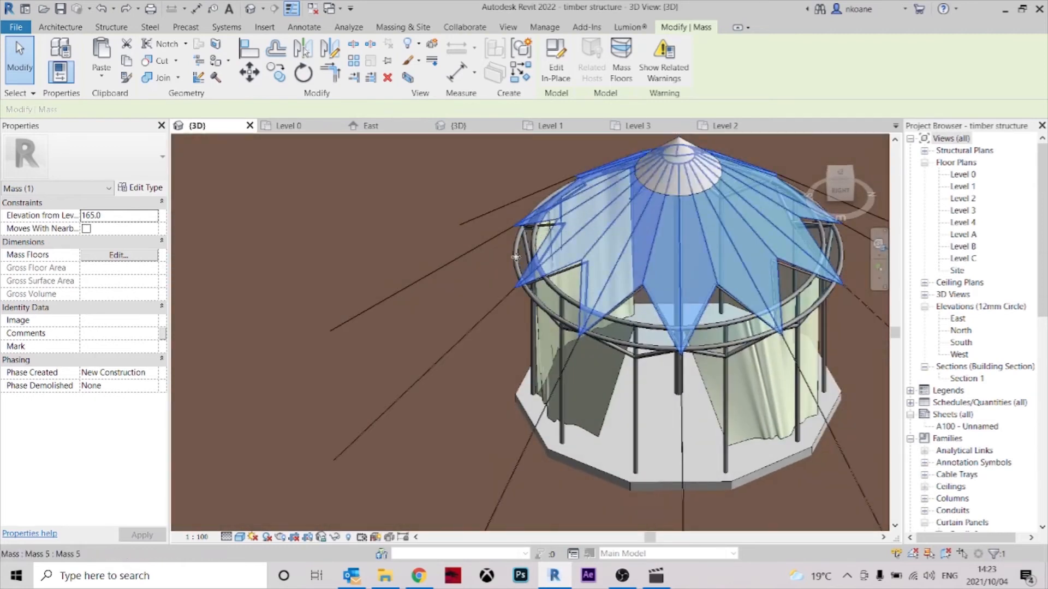
pyautogui.click(457, 284)
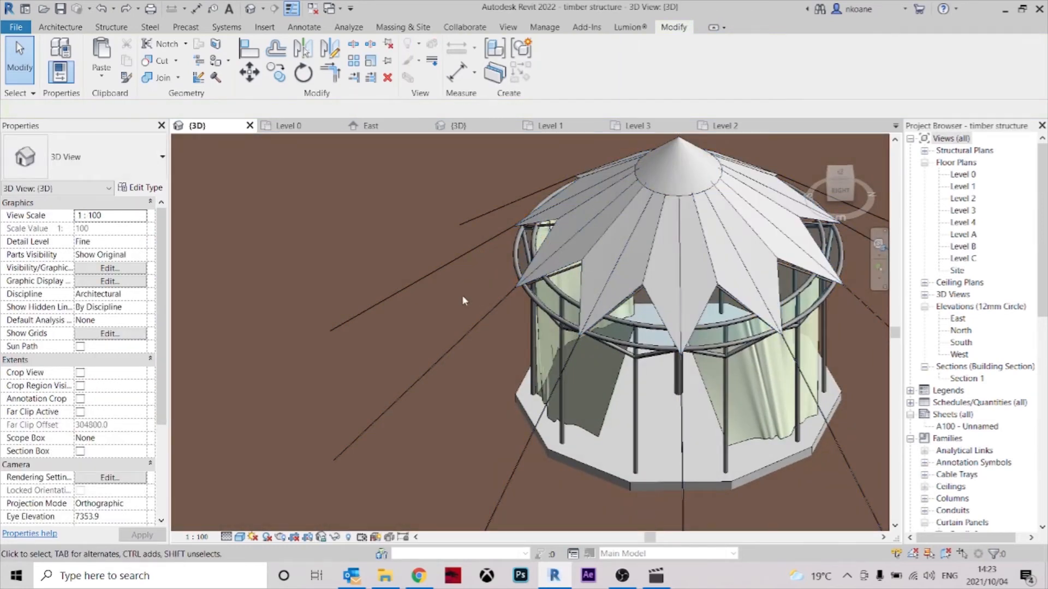
pyautogui.click(724, 125)
pyautogui.scroll(-3, 516, 319)
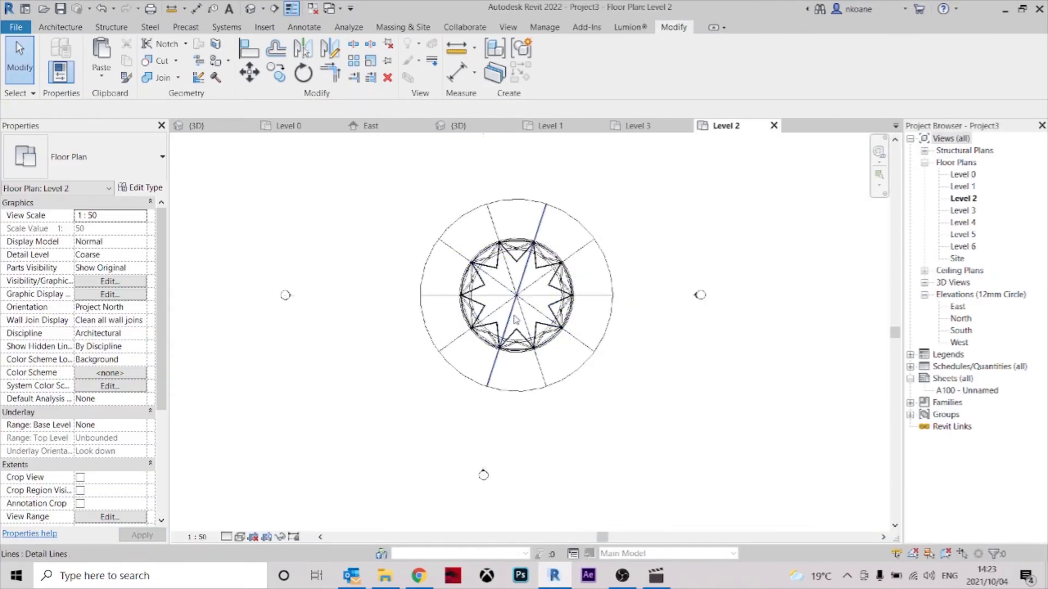
pyautogui.scroll(3, 516, 319)
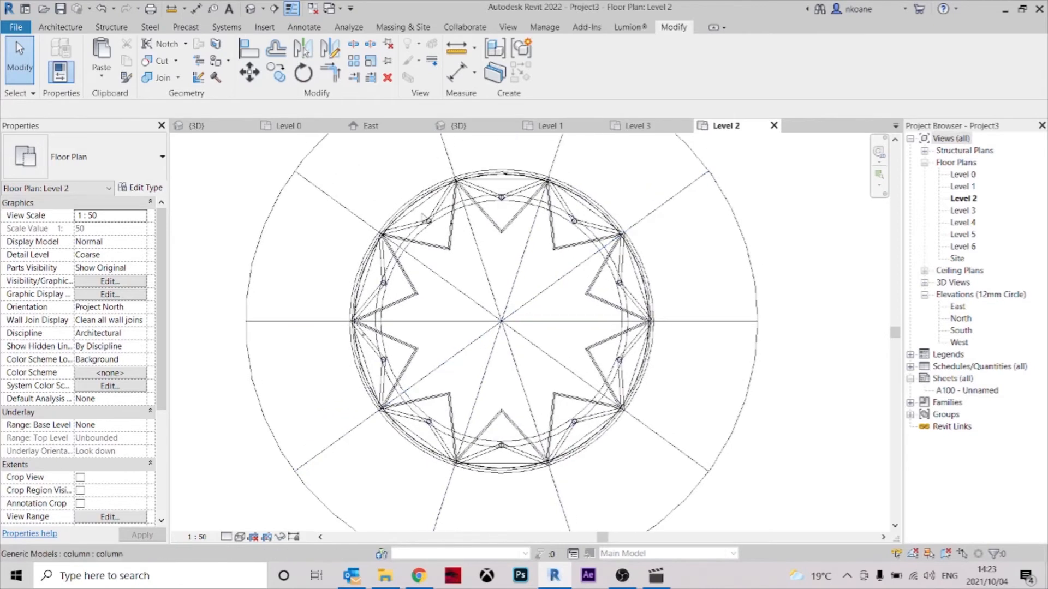
# - Compare the pavilion's right-side view with the timber structure project, examining where the roof canopy meets the ring beam
pyautogui.click(463, 125)
pyautogui.click(833, 184)
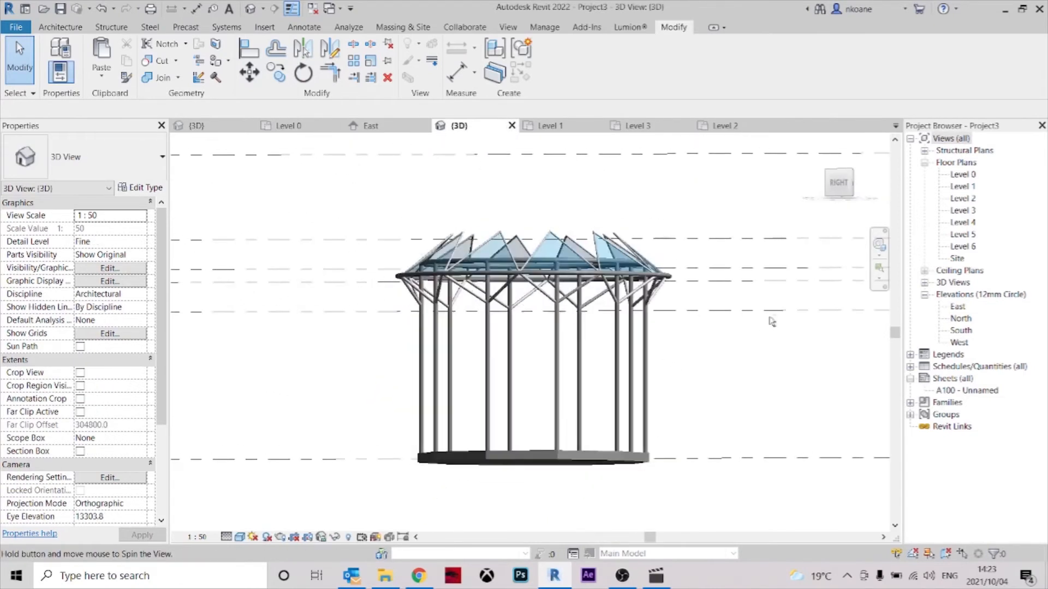
pyautogui.scroll(5, 542, 250)
pyautogui.moveTo(542, 251); pyautogui.dragTo(521, 319, button='middle')
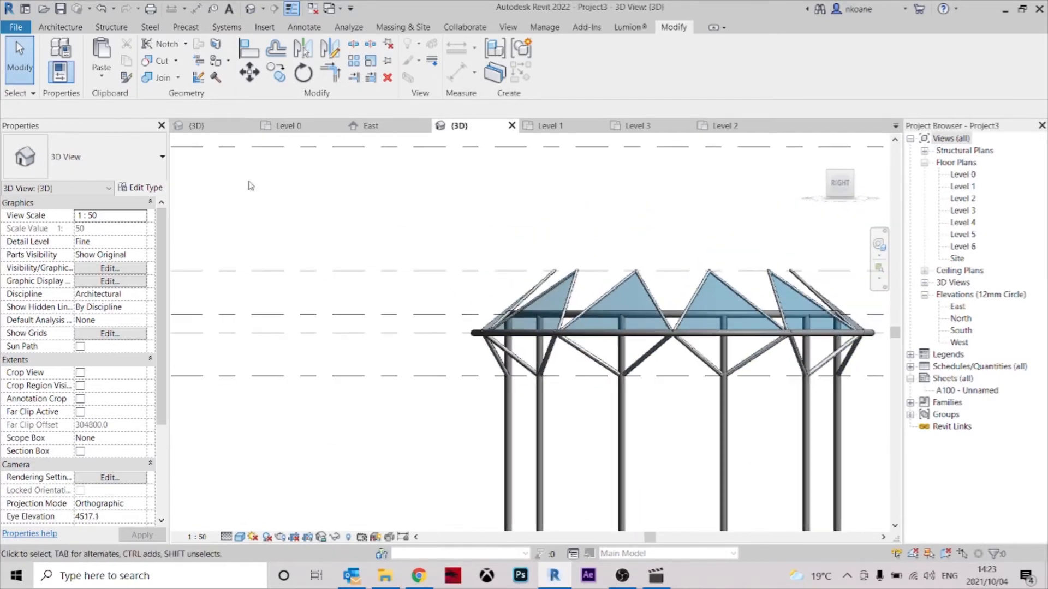
pyautogui.click(197, 126)
pyautogui.keyDown('shift'); pyautogui.moveTo(571, 273); pyautogui.dragTo(598, 252, button='middle'); pyautogui.keyUp('shift')
pyautogui.scroll(-1, 599, 253)
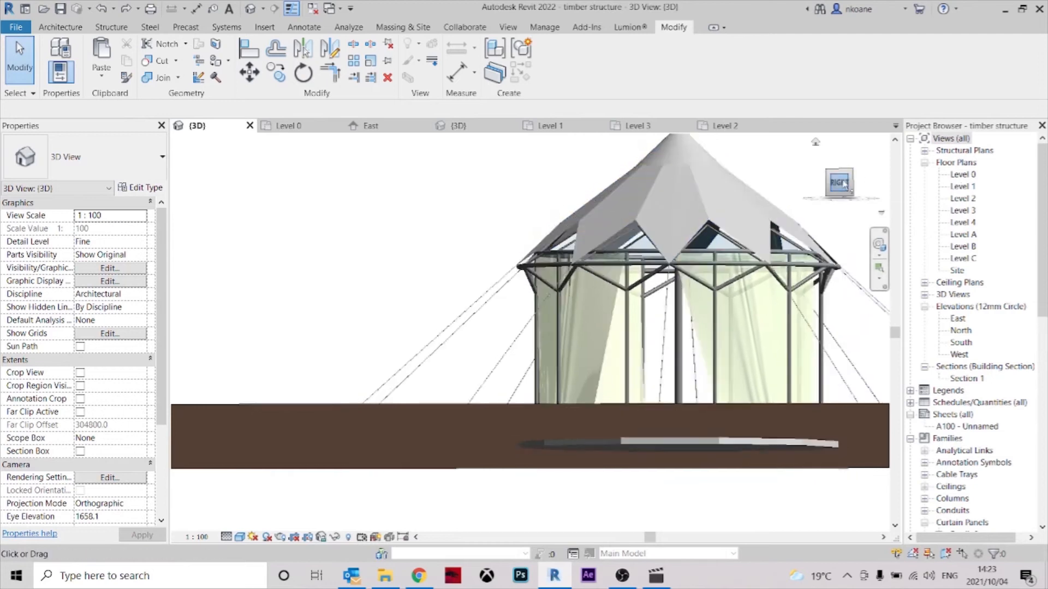
pyautogui.scroll(-8, 625, 334)
pyautogui.scroll(10, 625, 335)
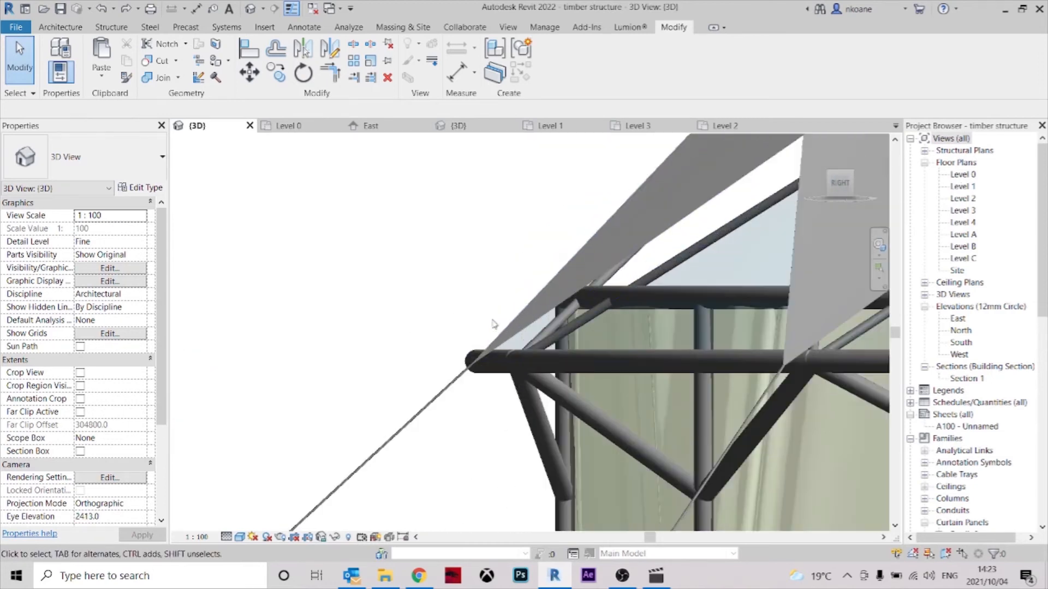
pyautogui.scroll(-5, 472, 371)
# - Check the elevations of Level 2 at the ring beam and Level 5 above the braces in Project3's right-side 3D view
pyautogui.click(720, 126)
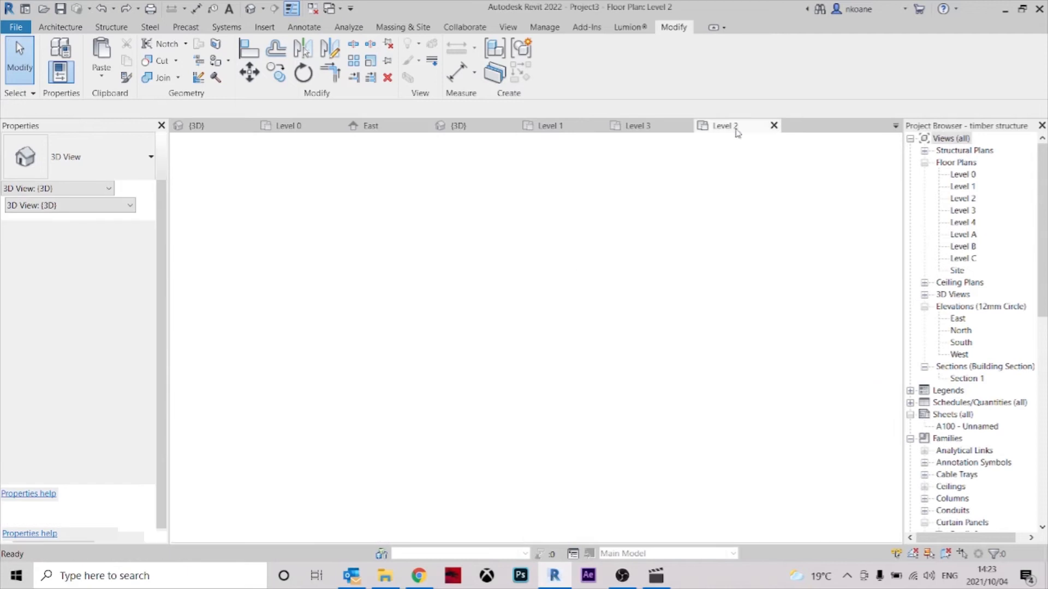
pyautogui.click(458, 126)
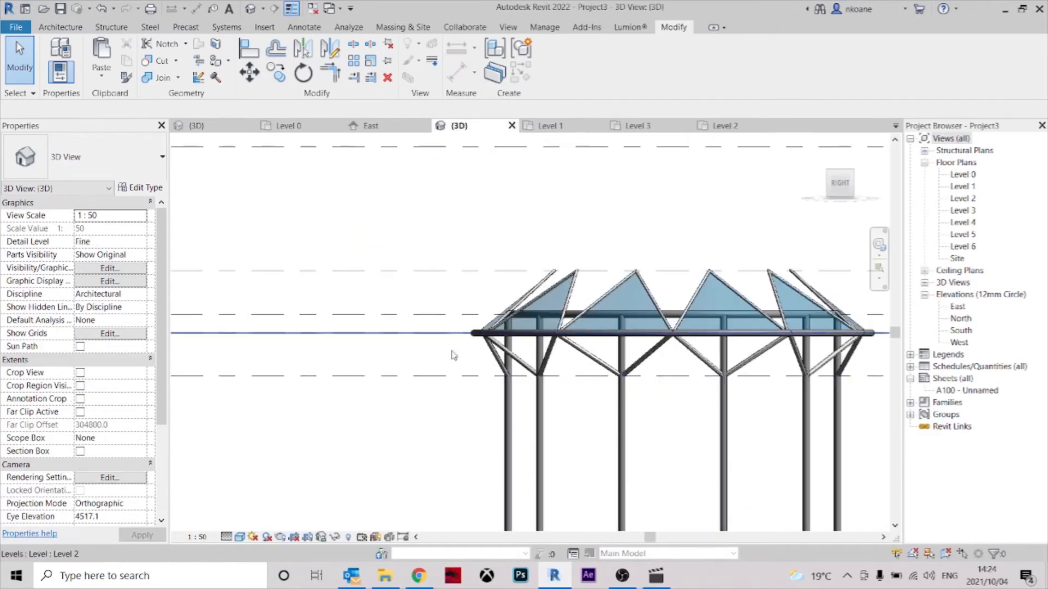
pyautogui.scroll(3, 483, 331)
pyautogui.scroll(1, 483, 331)
pyautogui.click(455, 350)
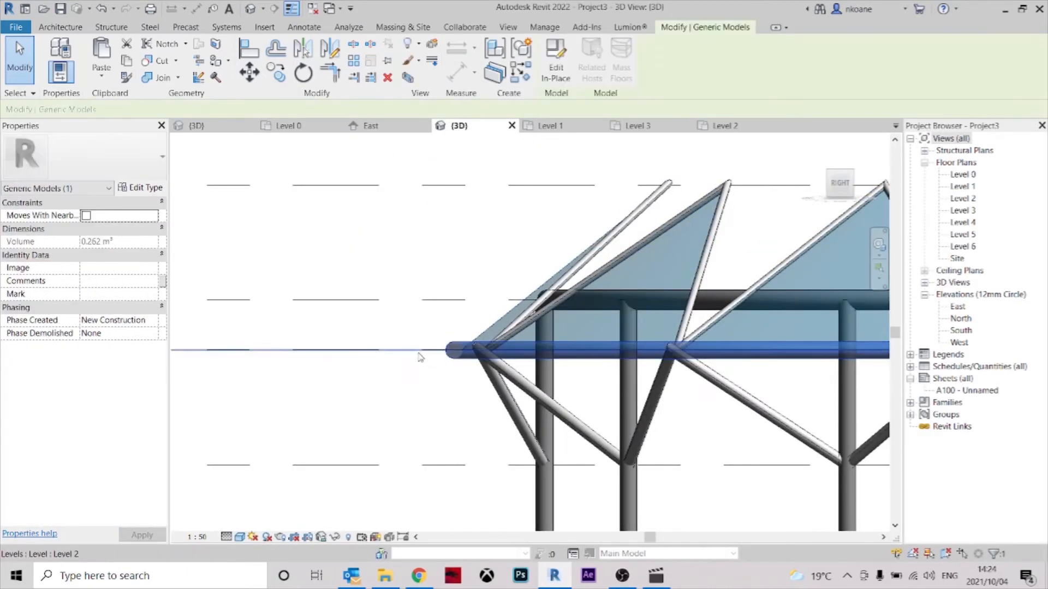
pyautogui.click(417, 350)
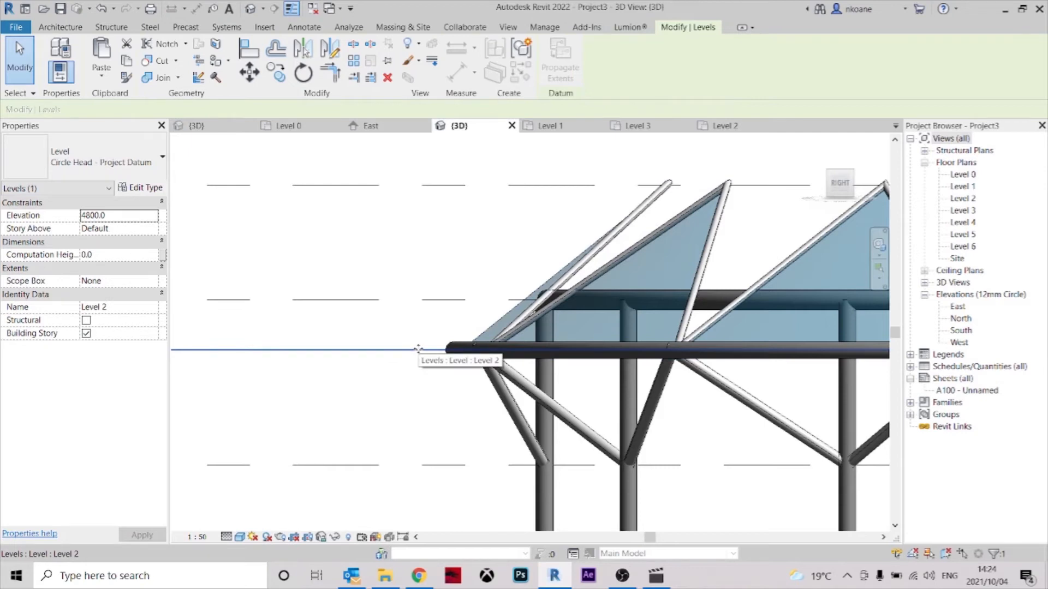
pyautogui.scroll(-6, 412, 348)
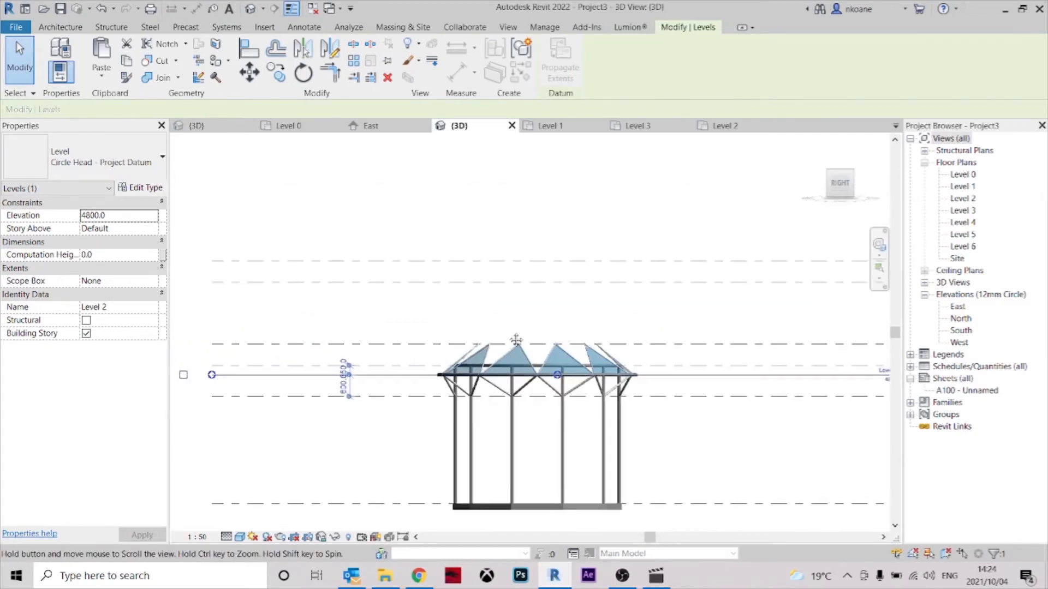
pyautogui.click(532, 280)
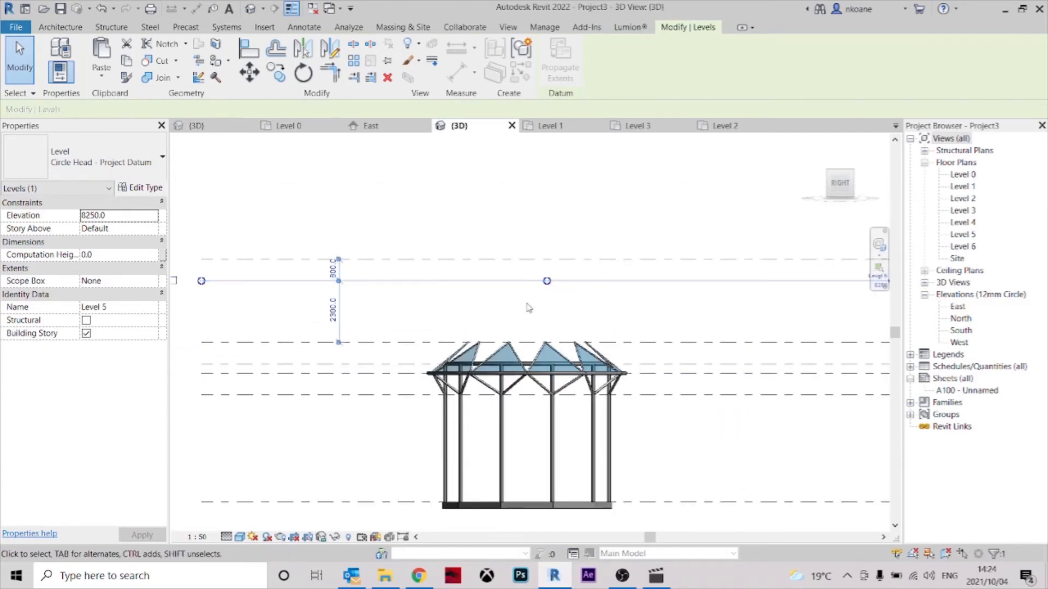
pyautogui.scroll(-2, 493, 327)
pyautogui.scroll(2, 424, 320)
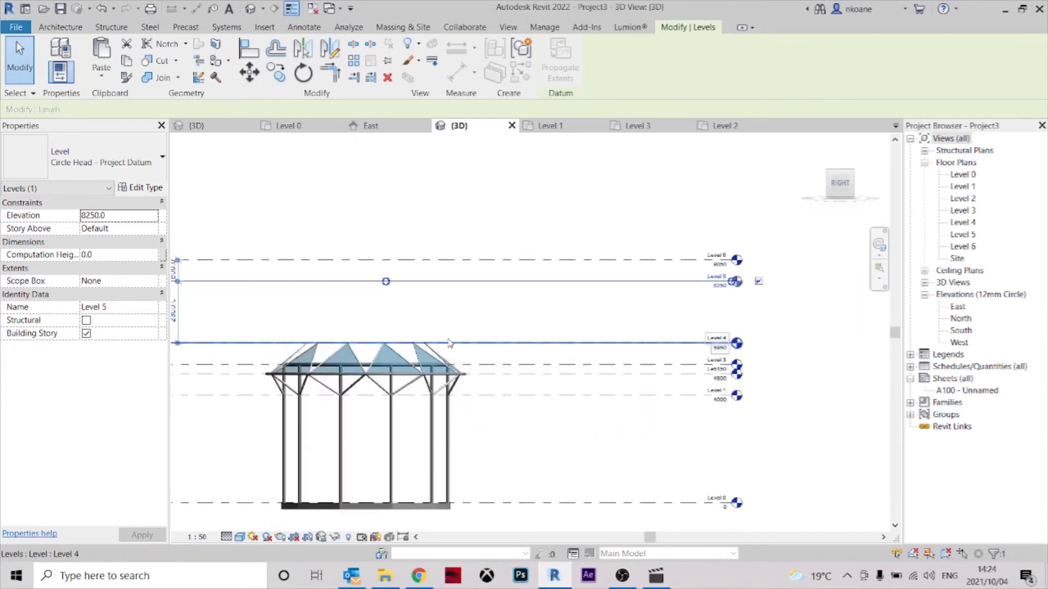
pyautogui.click(424, 319)
pyautogui.keyDown('shift'); pyautogui.moveTo(423, 319); pyautogui.dragTo(599, 77, button='middle'); pyautogui.keyUp('shift')
# - Copy the radial detail lines from the Level 2 plan and paste them aligned into the Level 5 plan
pyautogui.click(723, 125)
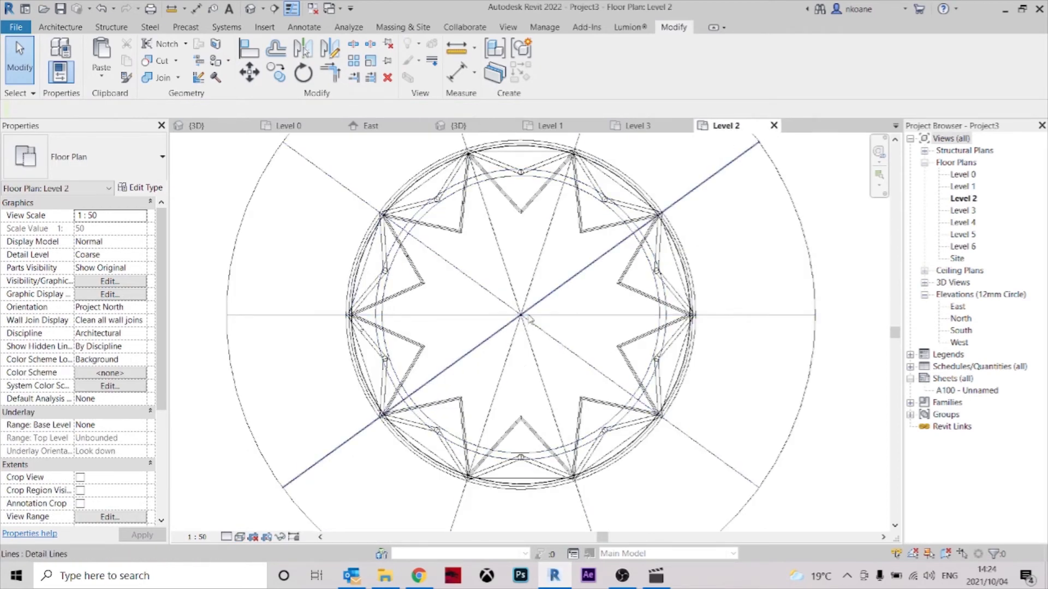
pyautogui.scroll(4, 528, 319)
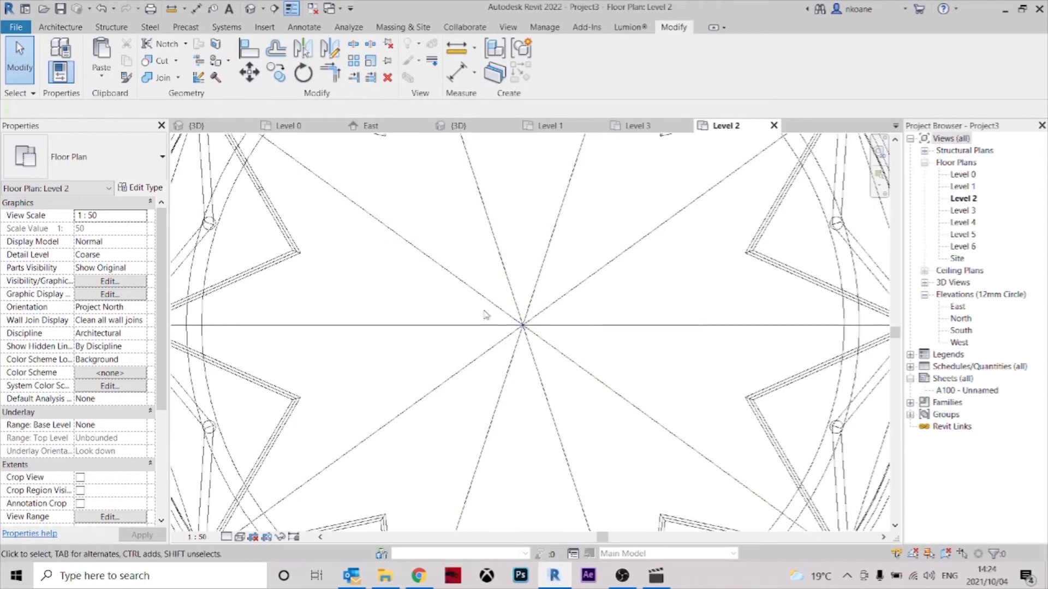
pyautogui.scroll(-3, 547, 291)
pyautogui.press('Tab')
pyautogui.click(524, 325)
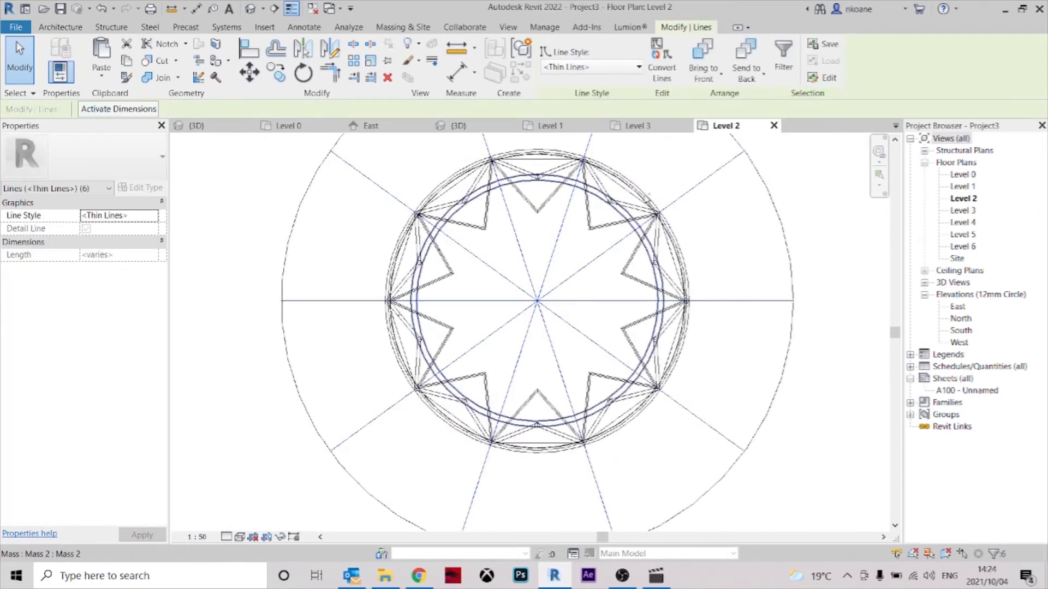
pyautogui.doubleClick(962, 234)
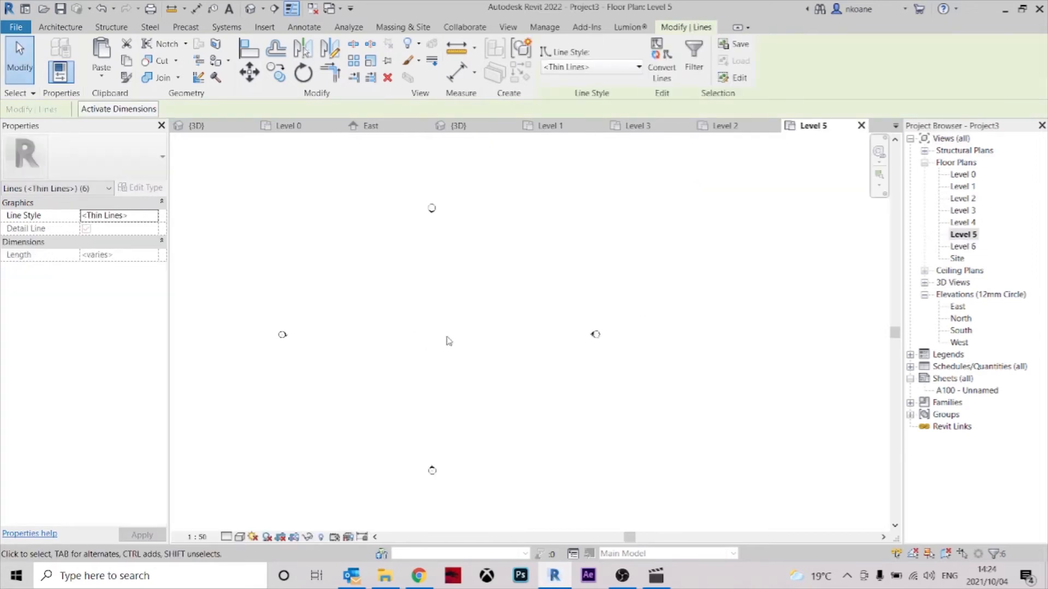
pyautogui.click(101, 75)
pyautogui.click(158, 181)
pyautogui.click(628, 335)
pyautogui.scroll(3, 494, 398)
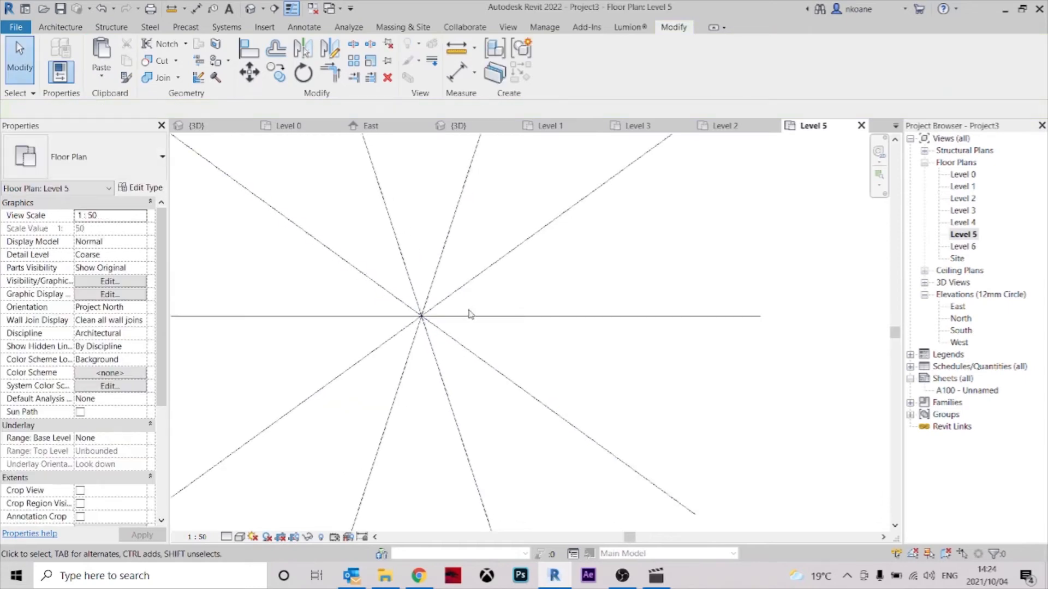
# - Draw a detail circle with a 600 mm radius centred where the radial lines cross in the Level 5 plan
pyautogui.click(465, 317)
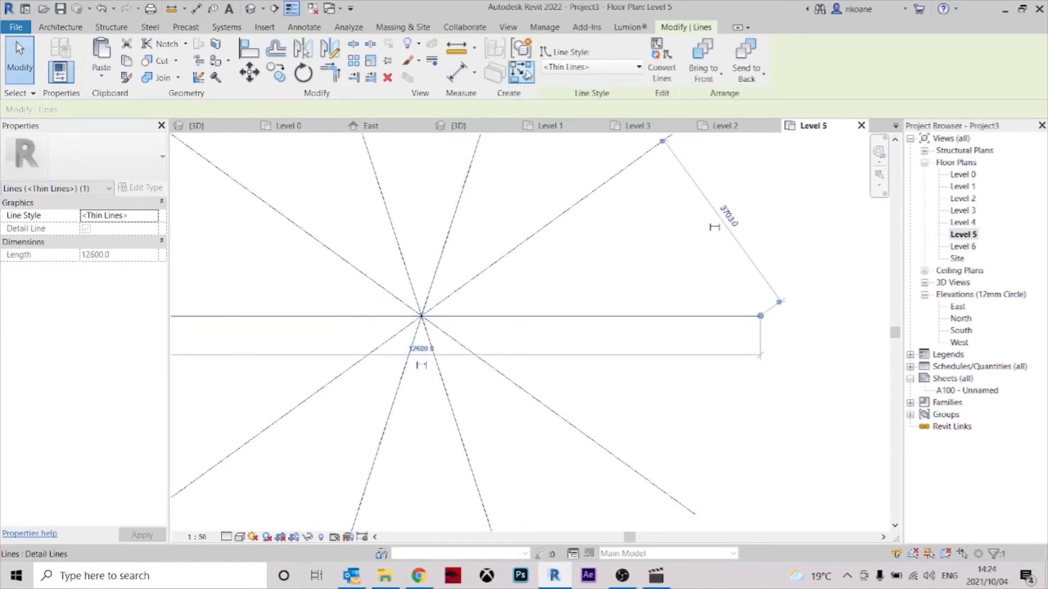
pyautogui.click(521, 71)
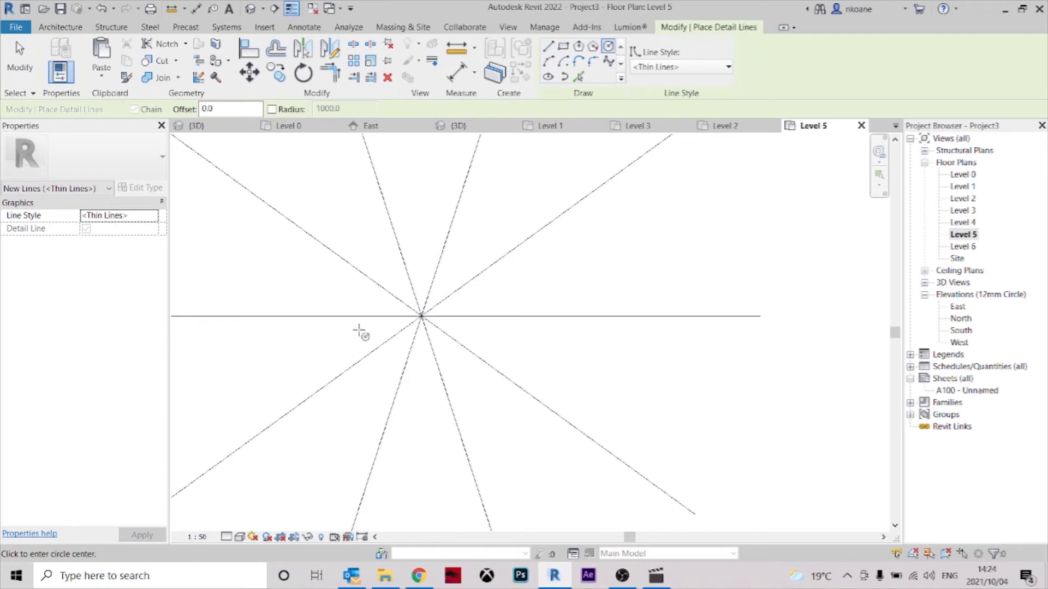
pyautogui.click(421, 315)
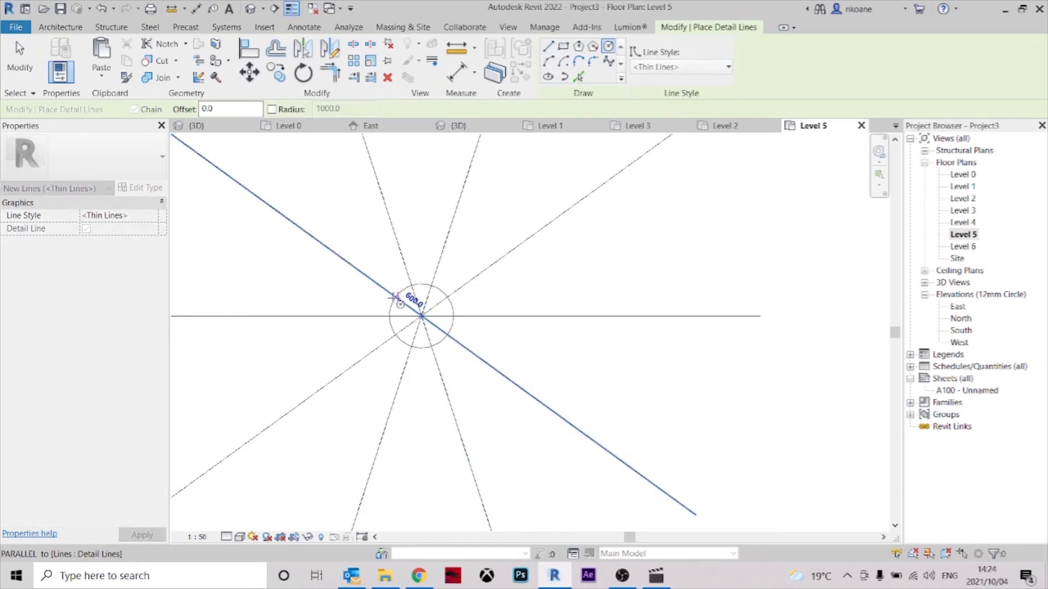
pyautogui.click(400, 303)
pyautogui.press('Escape')
pyautogui.press('Escape')
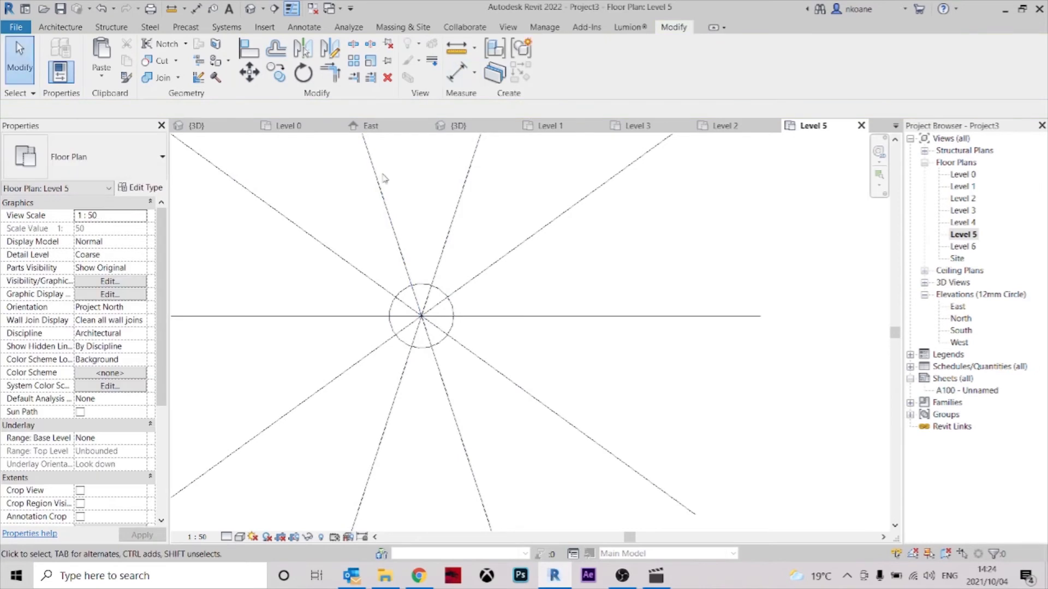
pyautogui.click(380, 286)
pyautogui.press('c')
pyautogui.press('s')
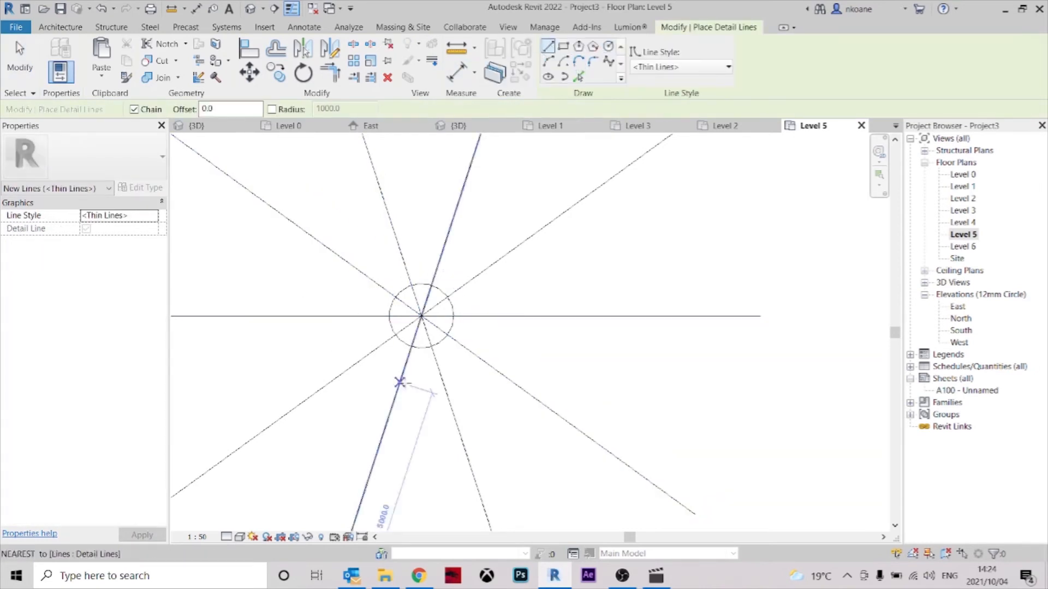
pyautogui.scroll(3, 413, 288)
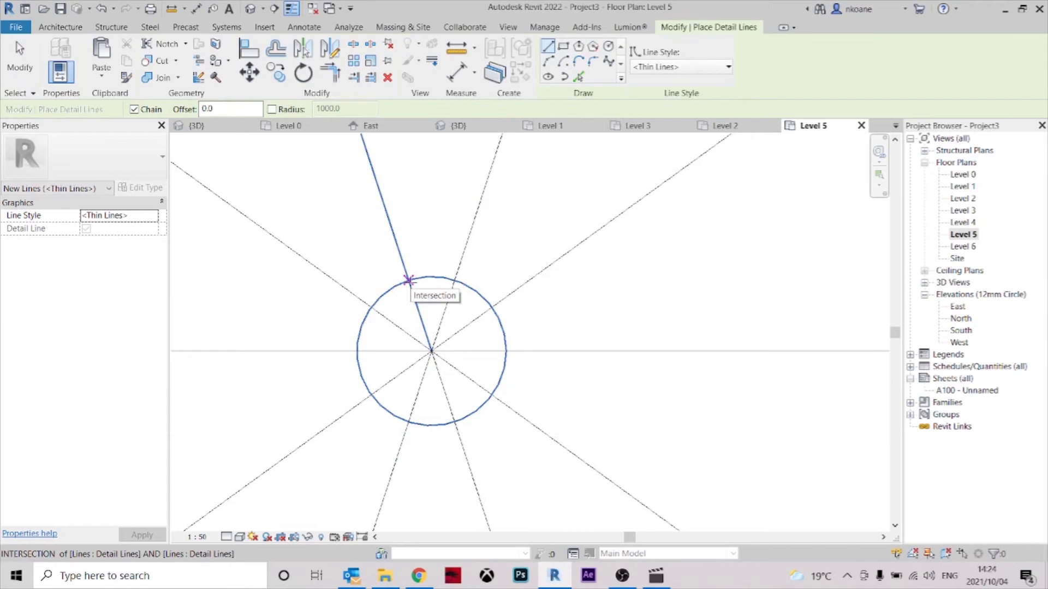
pyautogui.click(408, 281)
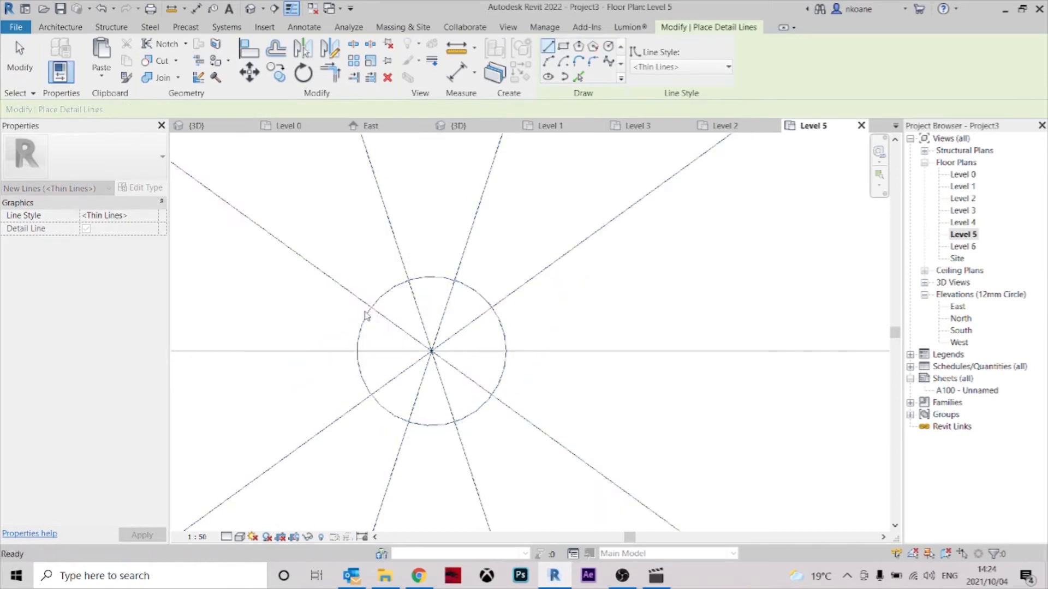
pyautogui.press('Escape')
pyautogui.press('Escape')
pyautogui.scroll(-5, 421, 309)
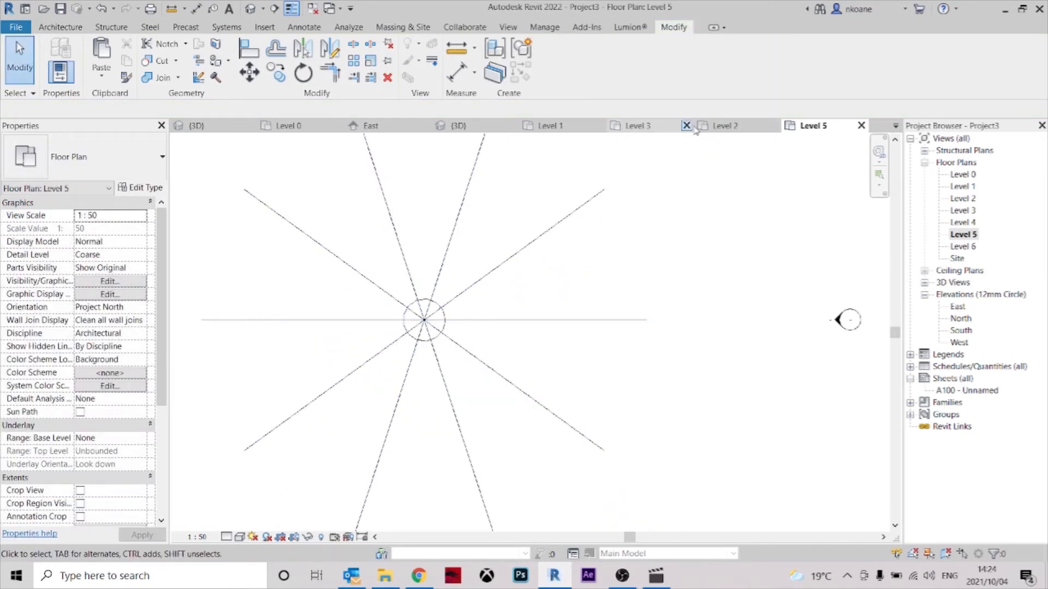
# - Copy the detail circle running along the ring beam in the Level 2 plan and paste it aligned into the Level 5 plan
pyautogui.click(714, 126)
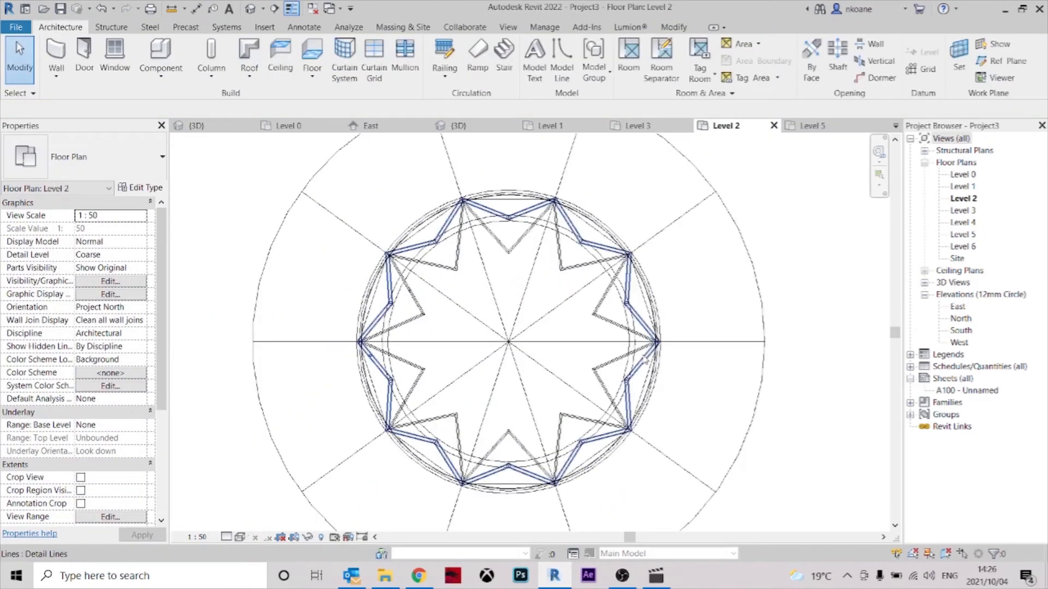
pyautogui.scroll(3, 575, 360)
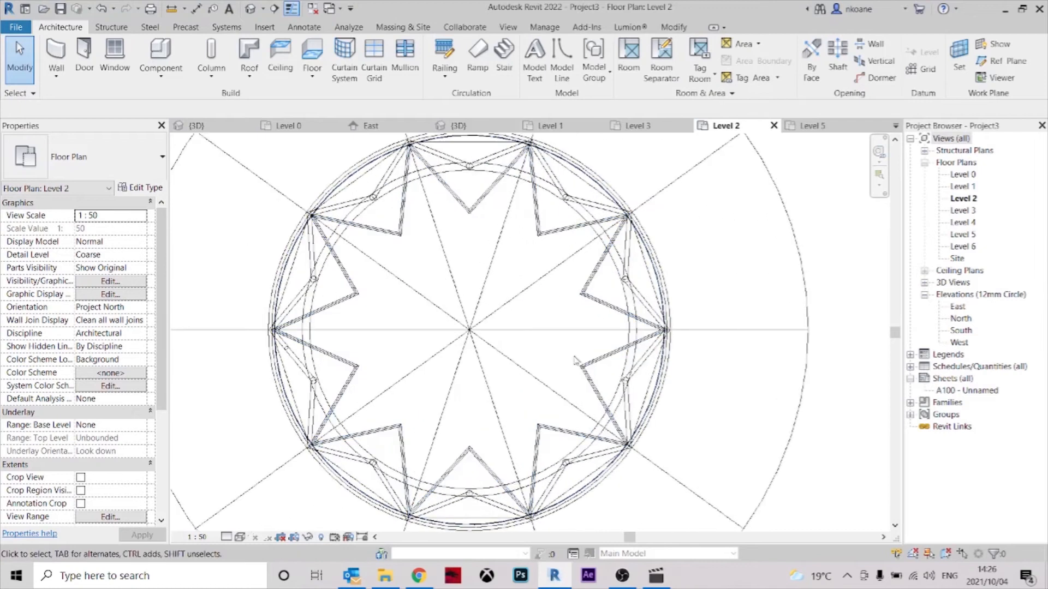
pyautogui.moveTo(738, 306); pyautogui.dragTo(761, 322, button='middle')
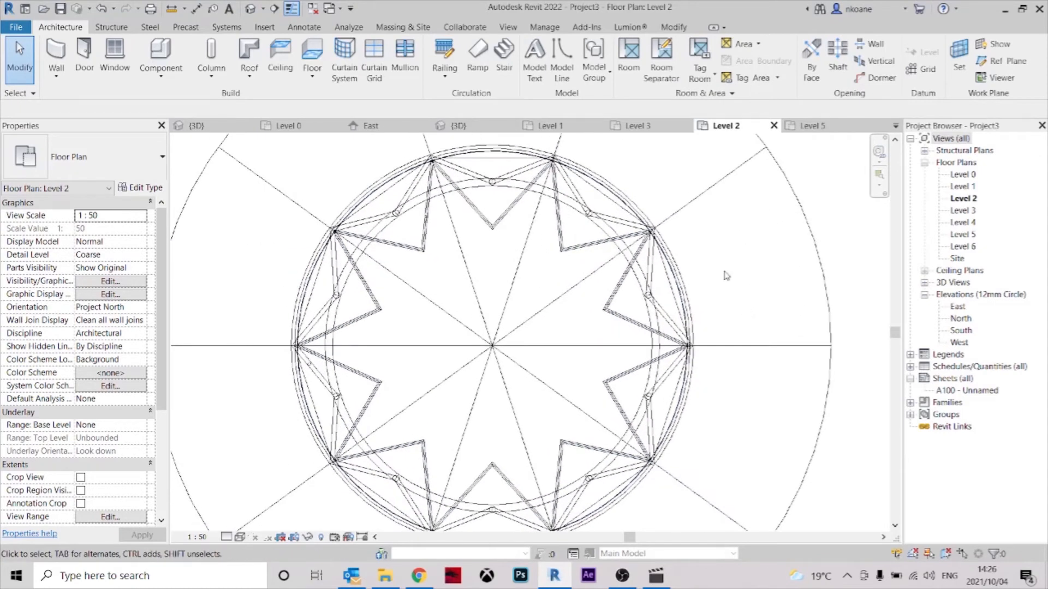
pyautogui.scroll(6, 415, 156)
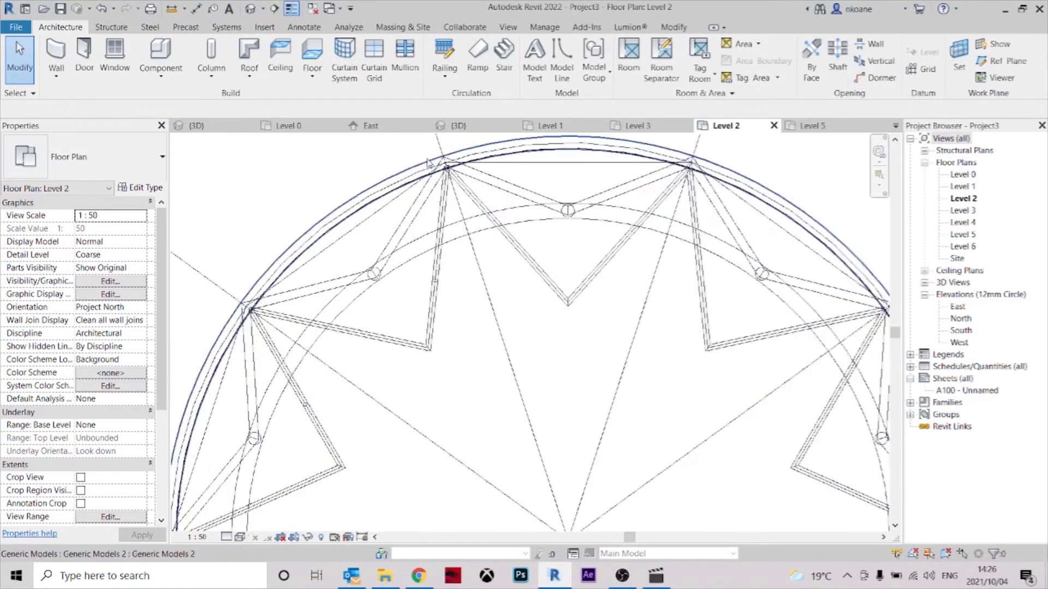
pyautogui.scroll(2, 446, 166)
pyautogui.click(382, 196)
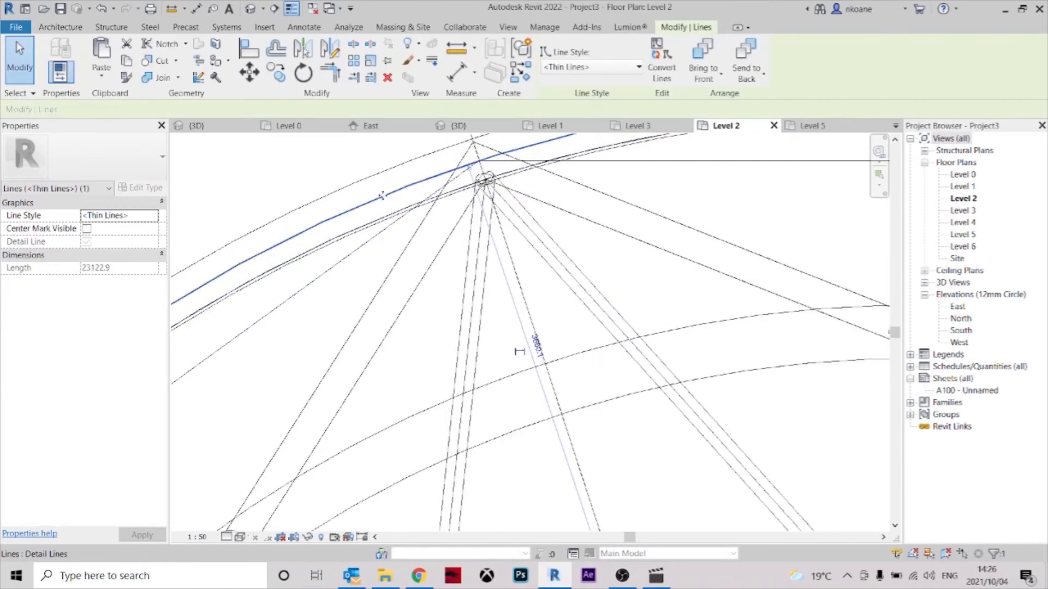
pyautogui.scroll(-5, 417, 200)
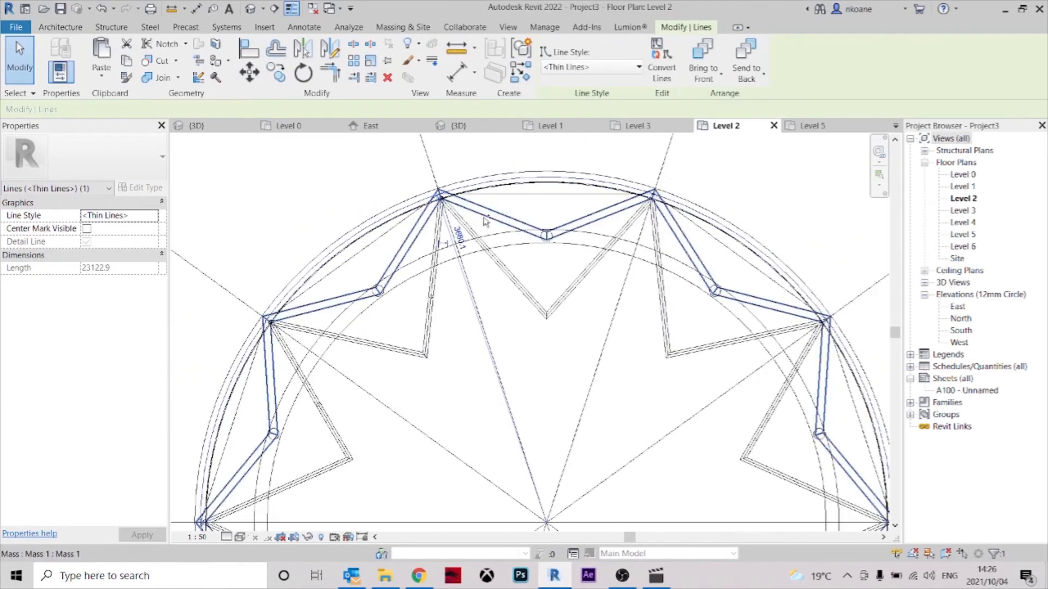
pyautogui.click(805, 126)
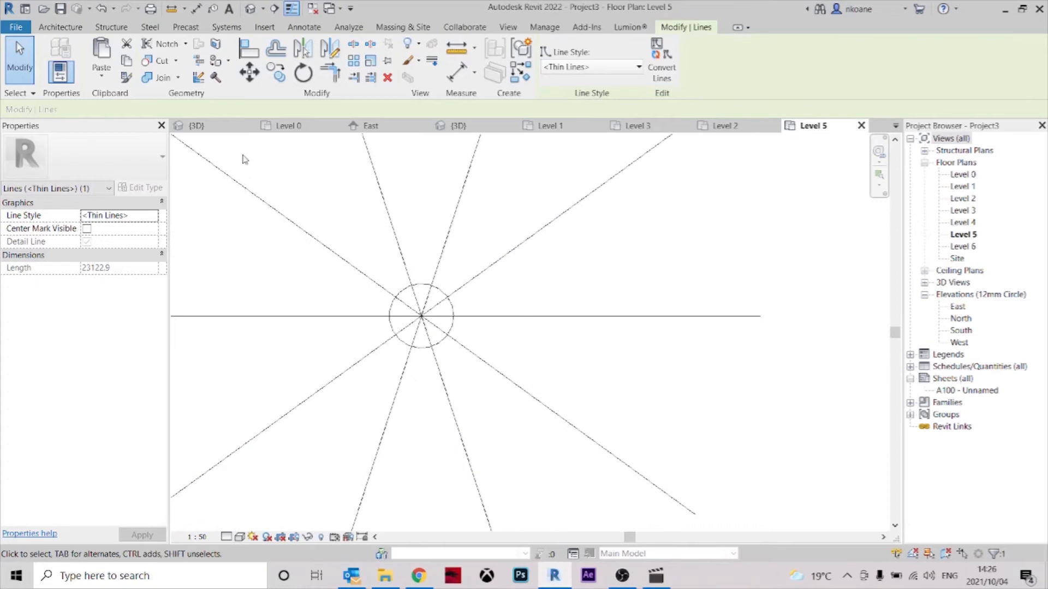
pyautogui.click(101, 71)
pyautogui.click(143, 208)
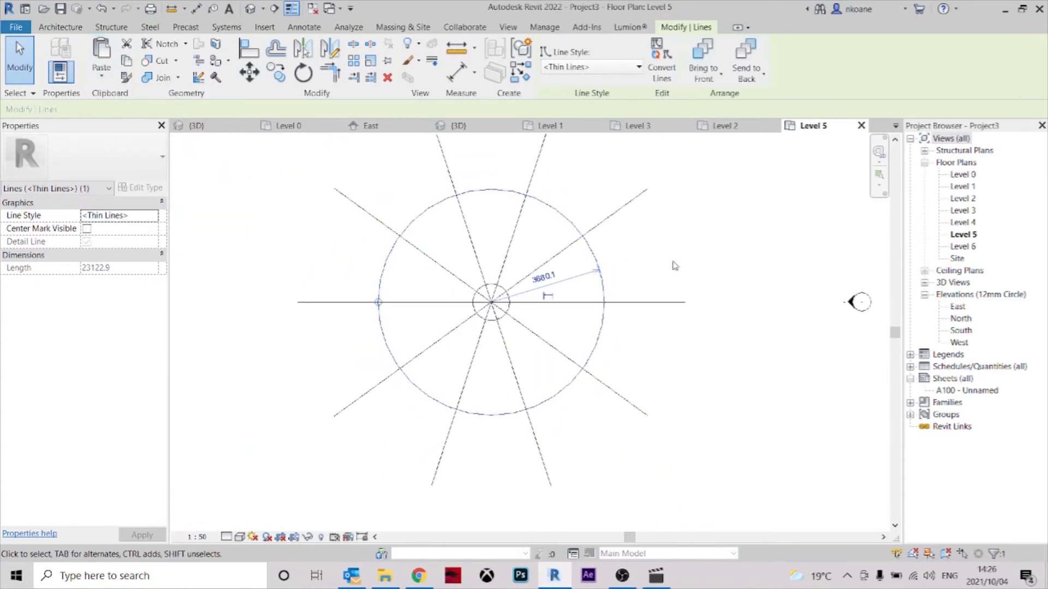
pyautogui.scroll(3, 424, 236)
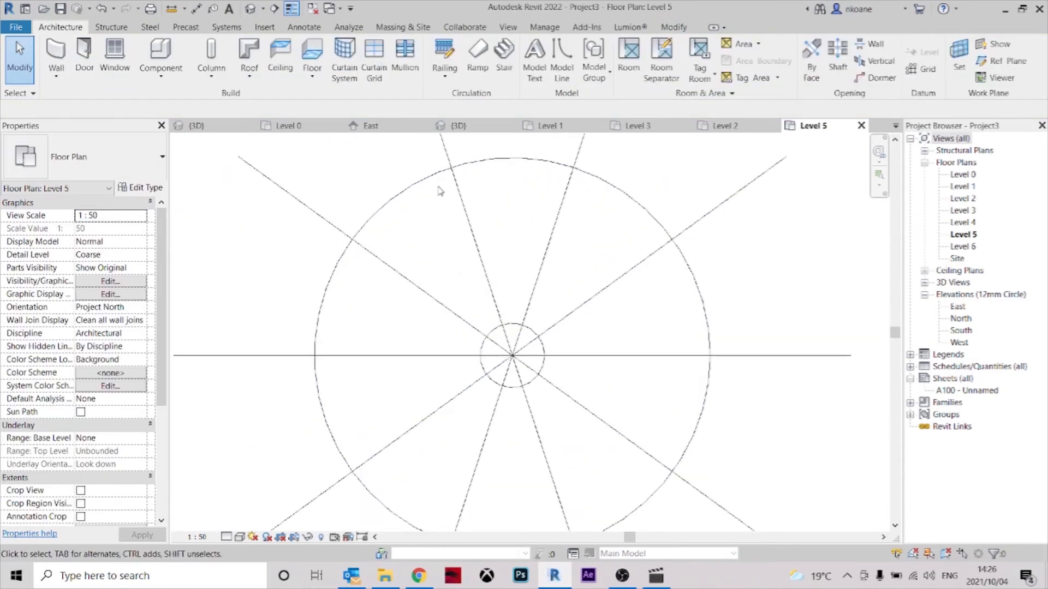
pyautogui.moveTo(405, 246); pyautogui.dragTo(421, 241, button='middle')
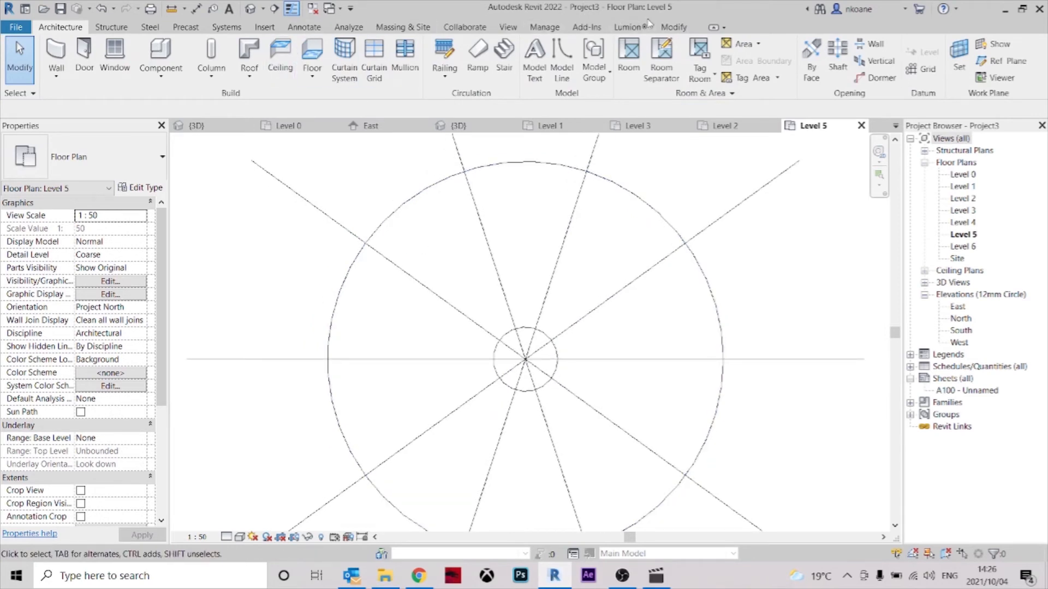
# - Offset a copy of the large circle slightly outward in the Level 5 plan and delete the original circle
pyautogui.click(663, 29)
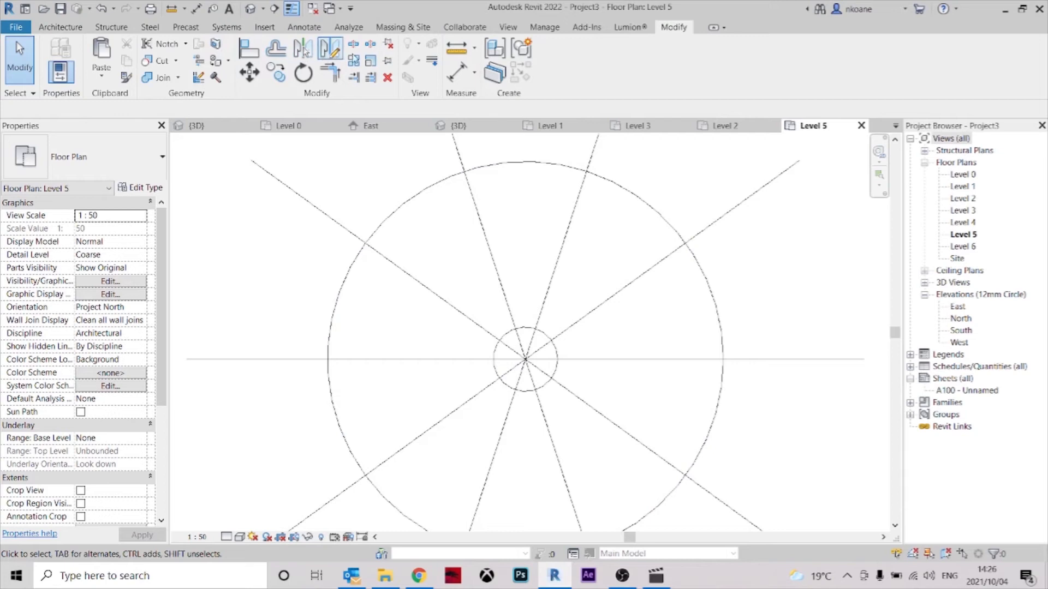
pyautogui.click(277, 53)
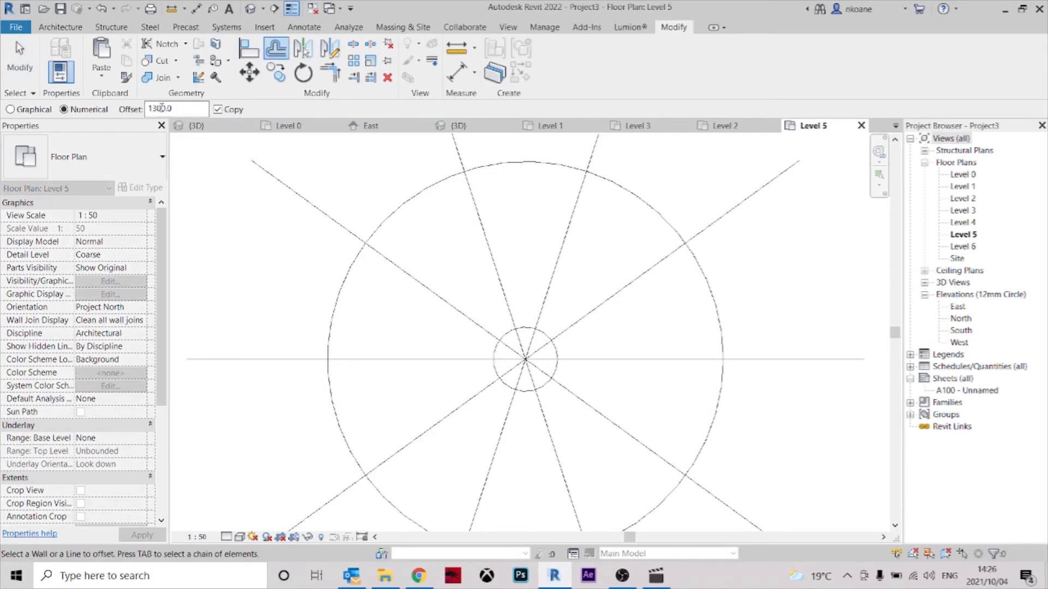
pyautogui.press('Delete')
pyautogui.click(407, 203)
pyautogui.press('Escape')
pyautogui.moveTo(501, 250)
pyautogui.mouseDown(button='middle')
pyautogui.moveTo(500, 238)
pyautogui.moveTo(508, 251)
pyautogui.mouseUp(button='middle')
pyautogui.click(532, 156)
pyautogui.press('Delete')
pyautogui.scroll(-1, 504, 239)
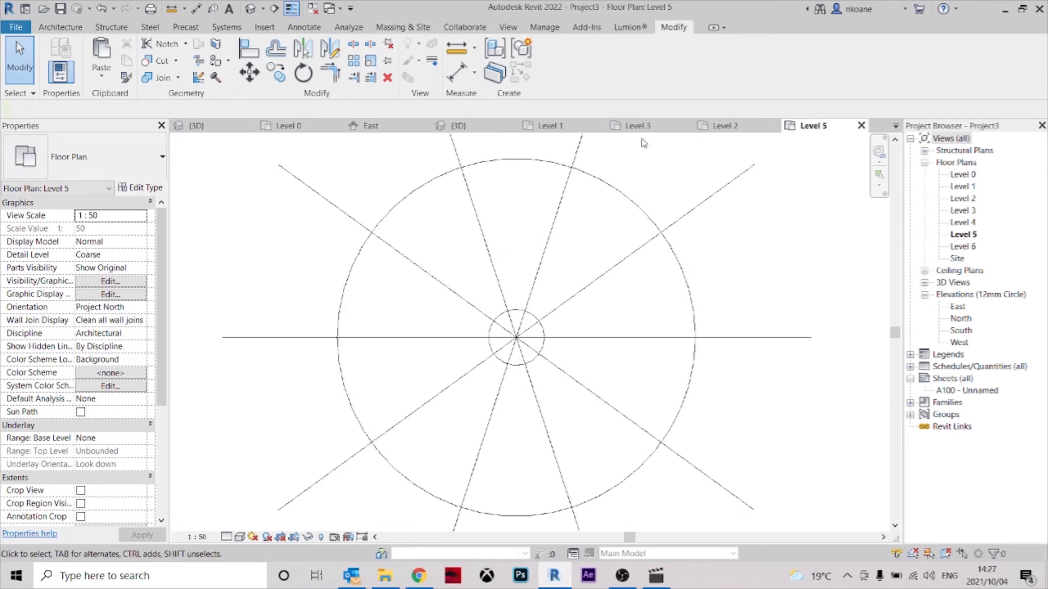
# - Start a new in-place mass in the Level 5 plan
pyautogui.click(401, 29)
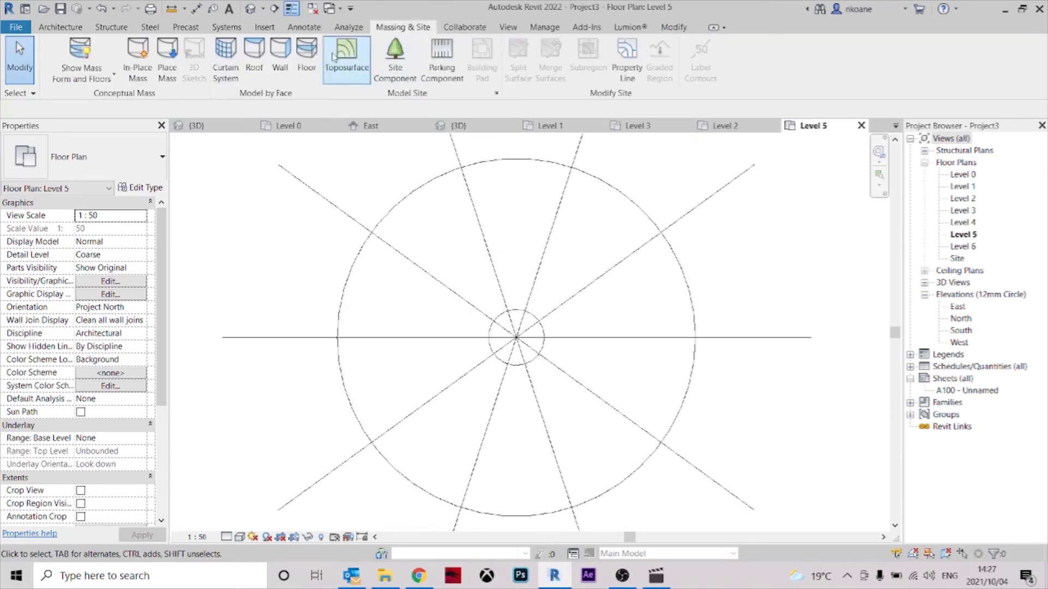
pyautogui.click(167, 59)
pyautogui.click(628, 215)
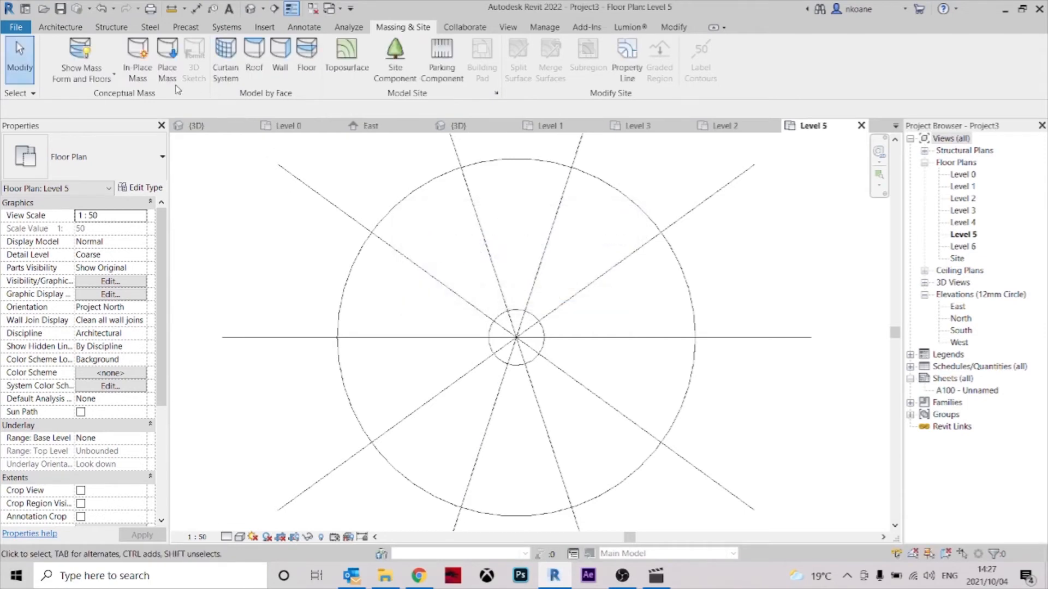
pyautogui.click(136, 60)
pyautogui.click(524, 312)
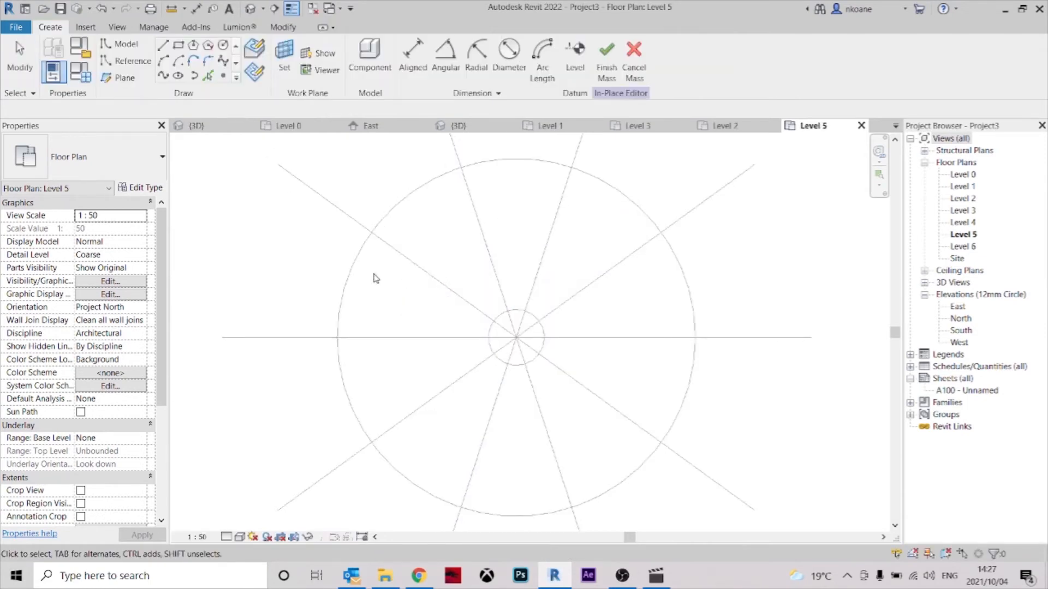
pyautogui.click(162, 46)
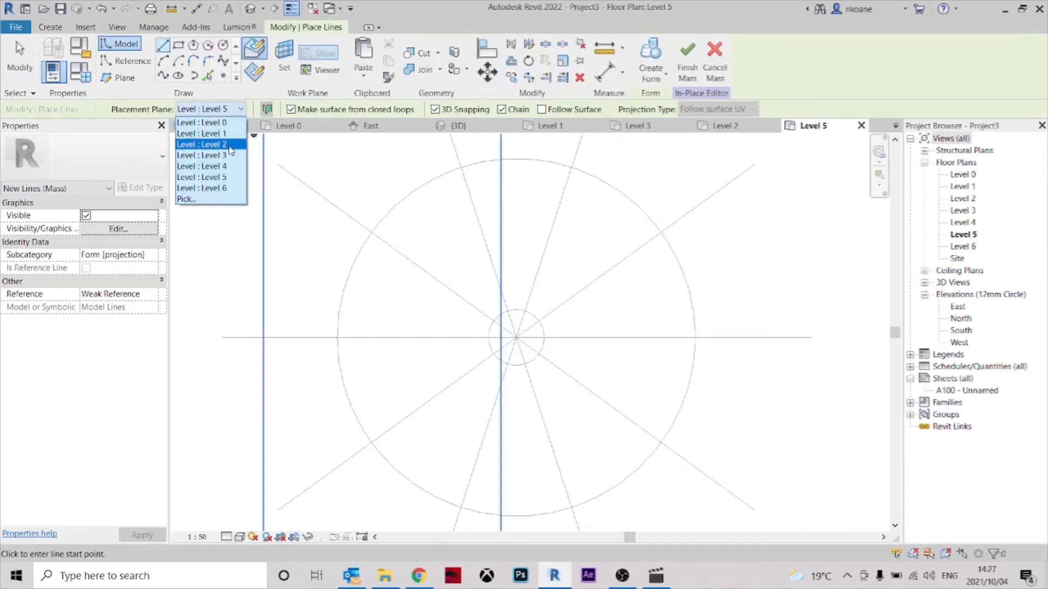
pyautogui.click(229, 146)
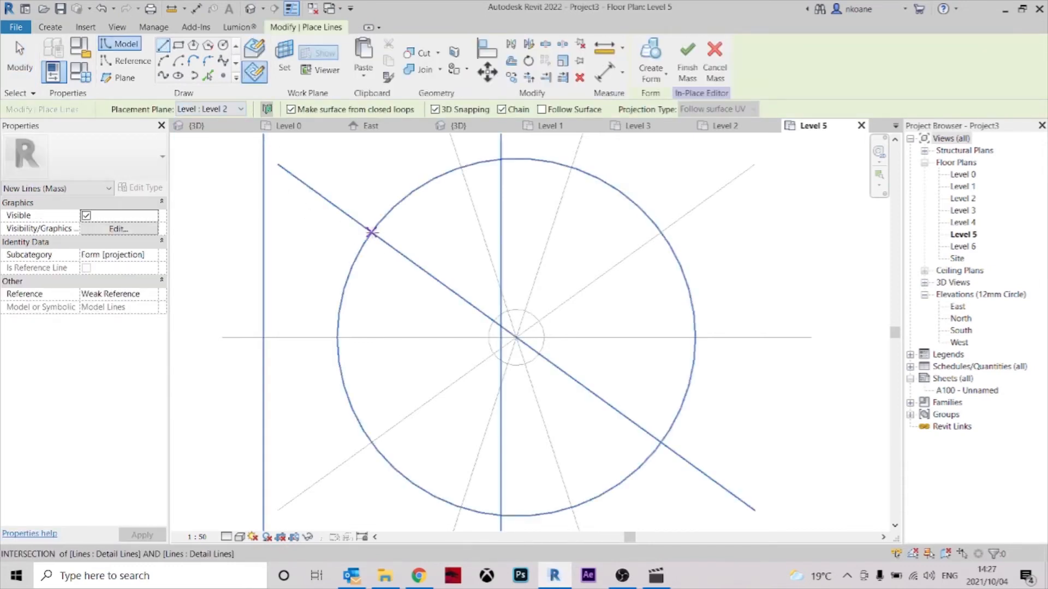
pyautogui.click(227, 111)
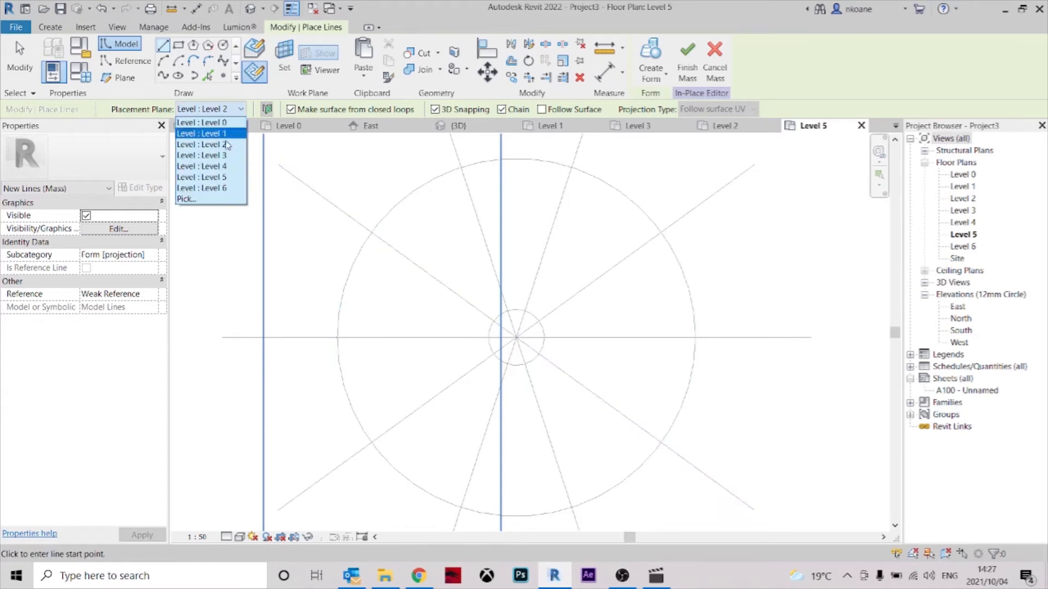
pyautogui.click(223, 177)
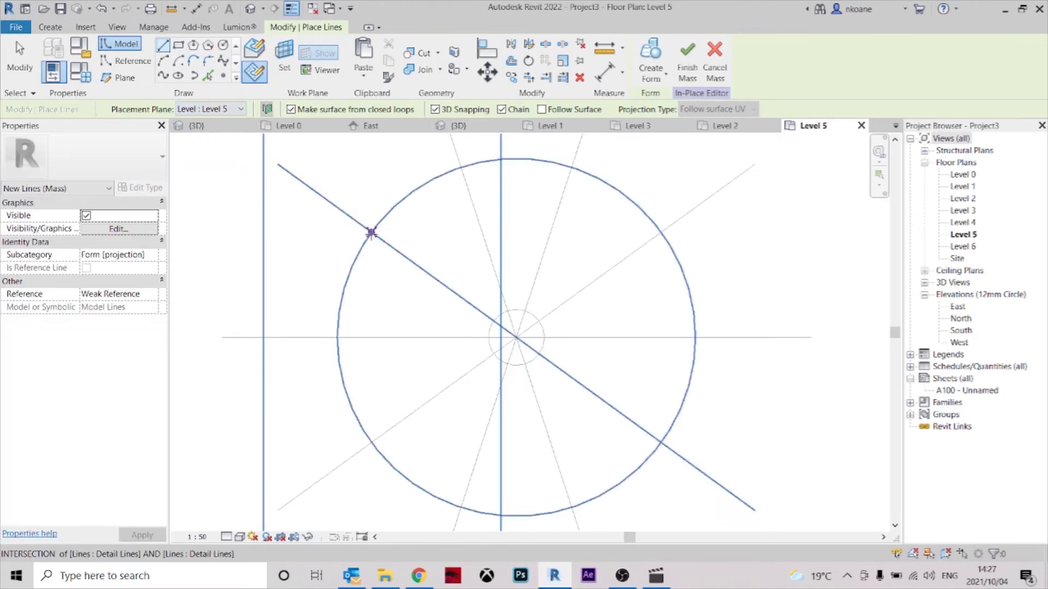
pyautogui.moveTo(579, 367); pyautogui.dragTo(578, 387, button='middle')
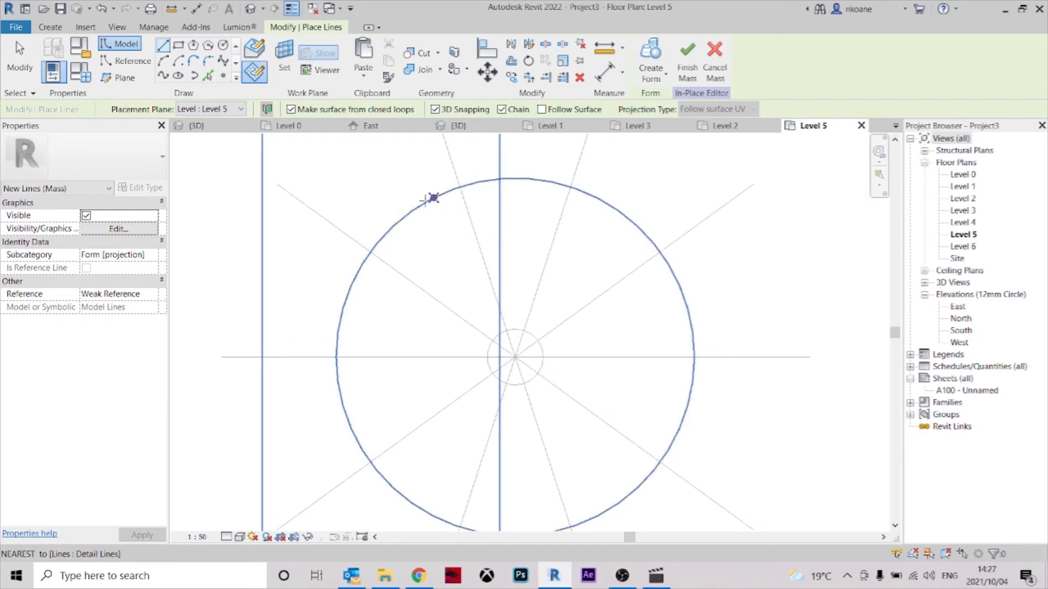
pyautogui.click(720, 55)
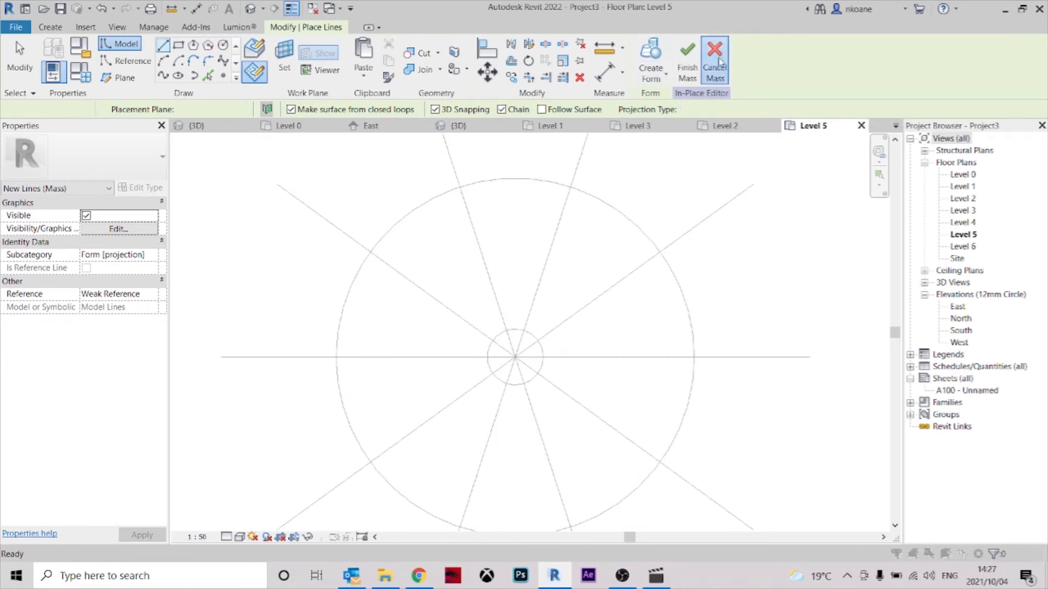
pyautogui.click(556, 305)
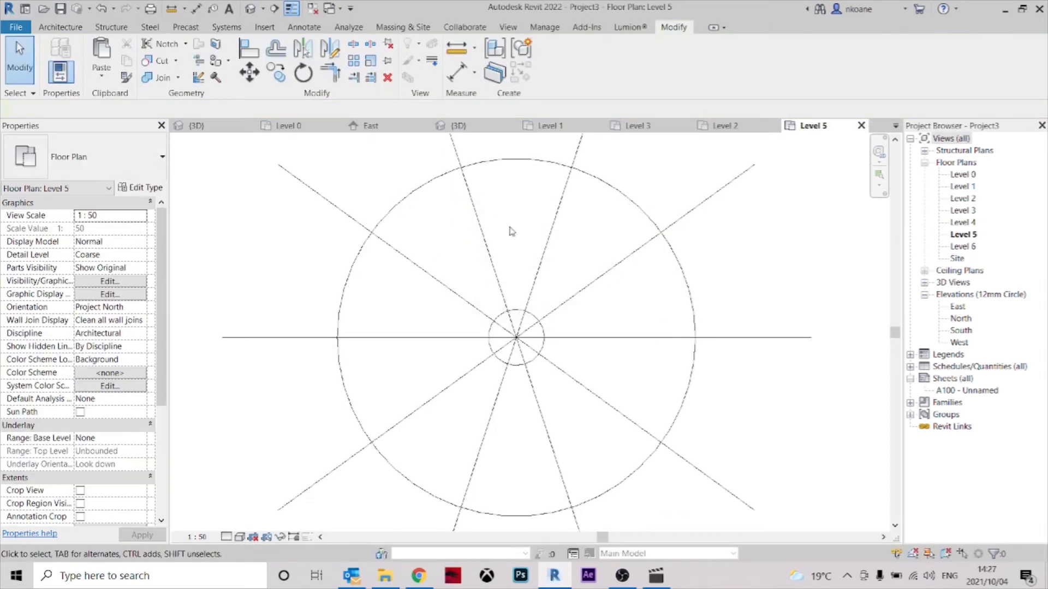
# - Draw a closed ten-sided polygon of detail lines joining the points where the radial lines meet the large circle
pyautogui.click(475, 184)
pyautogui.press('d')
pyautogui.press('l')
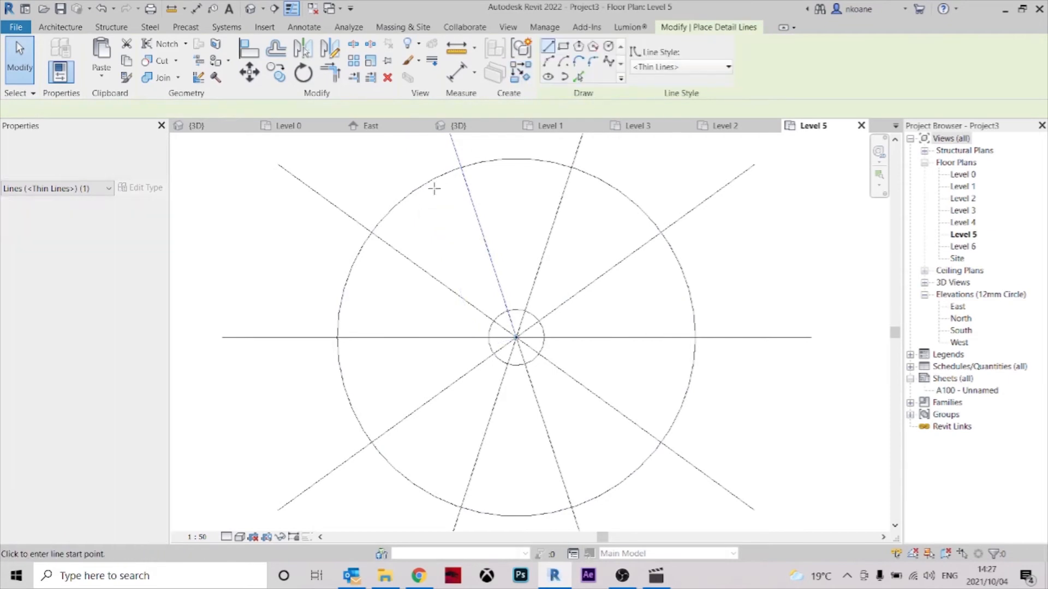
pyautogui.click(461, 167)
pyautogui.click(371, 232)
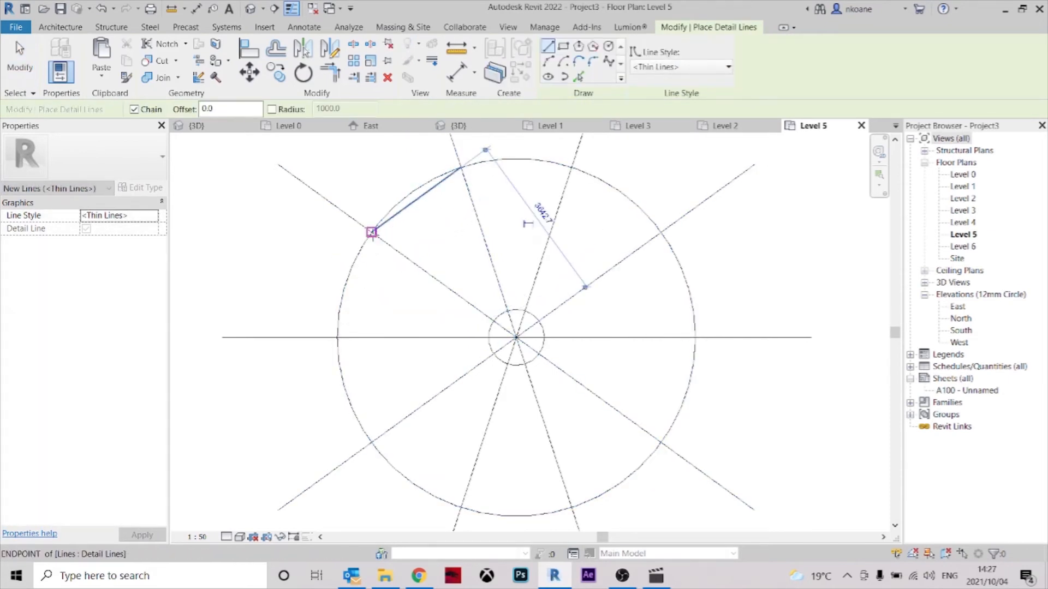
pyautogui.click(337, 337)
pyautogui.scroll(2, 339, 338)
pyautogui.click(386, 497)
pyautogui.moveTo(386, 496); pyautogui.dragTo(324, 384, button='middle')
pyautogui.click(460, 483)
pyautogui.click(628, 483)
pyautogui.click(763, 385)
pyautogui.click(815, 225)
pyautogui.moveTo(815, 225); pyautogui.dragTo(799, 396, button='middle')
pyautogui.click(747, 236)
pyautogui.click(661, 269)
pyautogui.click(493, 269)
pyautogui.press('Escape')
pyautogui.press('Escape')
pyautogui.scroll(-2, 548, 216)
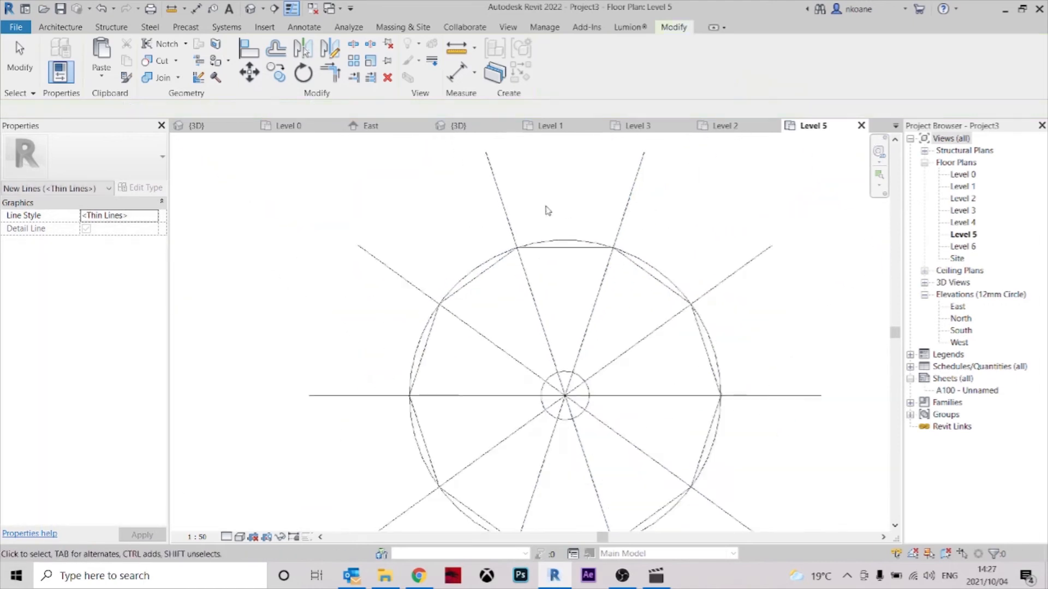
# - Draw a closed ten-sided polygon of detail lines joining the points where the radial lines meet the small central circle
pyautogui.moveTo(548, 210); pyautogui.dragTo(522, 173, button='middle')
pyautogui.moveTo(557, 233); pyautogui.dragTo(492, 185, button='middle')
pyautogui.scroll(3, 453, 284)
pyautogui.click(481, 279)
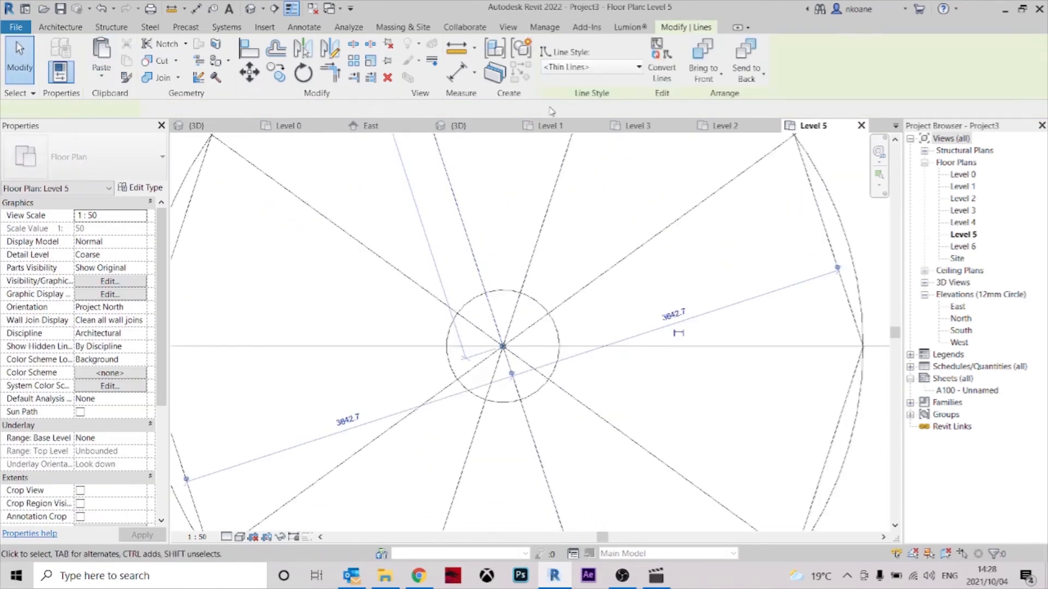
pyautogui.click(522, 75)
pyautogui.scroll(-1, 592, 433)
pyautogui.scroll(1, 510, 309)
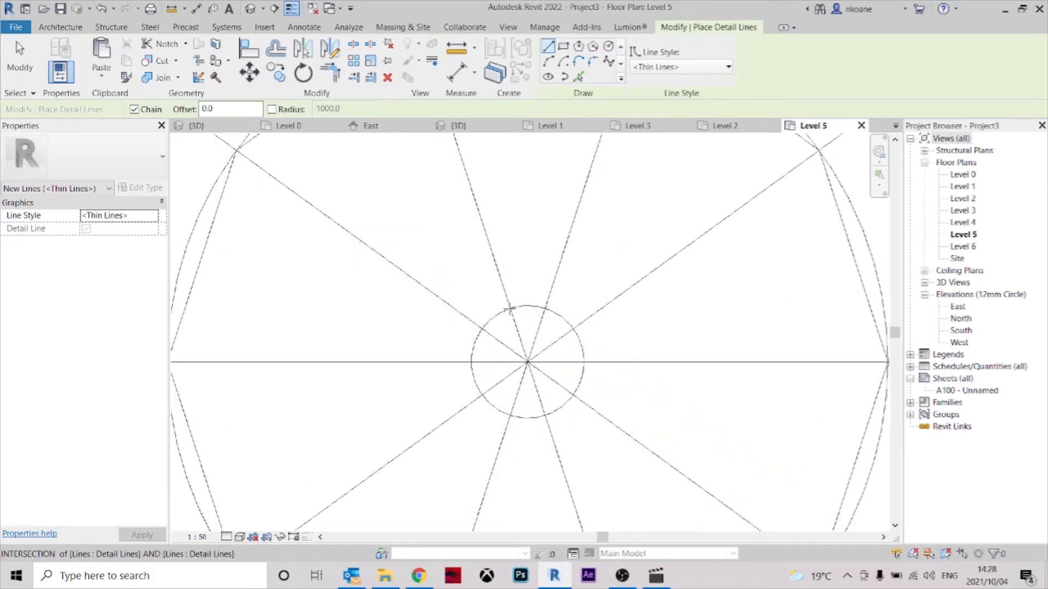
pyautogui.click(510, 309)
pyautogui.scroll(2, 482, 329)
pyautogui.click(482, 330)
pyautogui.click(464, 388)
pyautogui.click(482, 447)
pyautogui.click(531, 482)
pyautogui.click(592, 482)
pyautogui.click(641, 446)
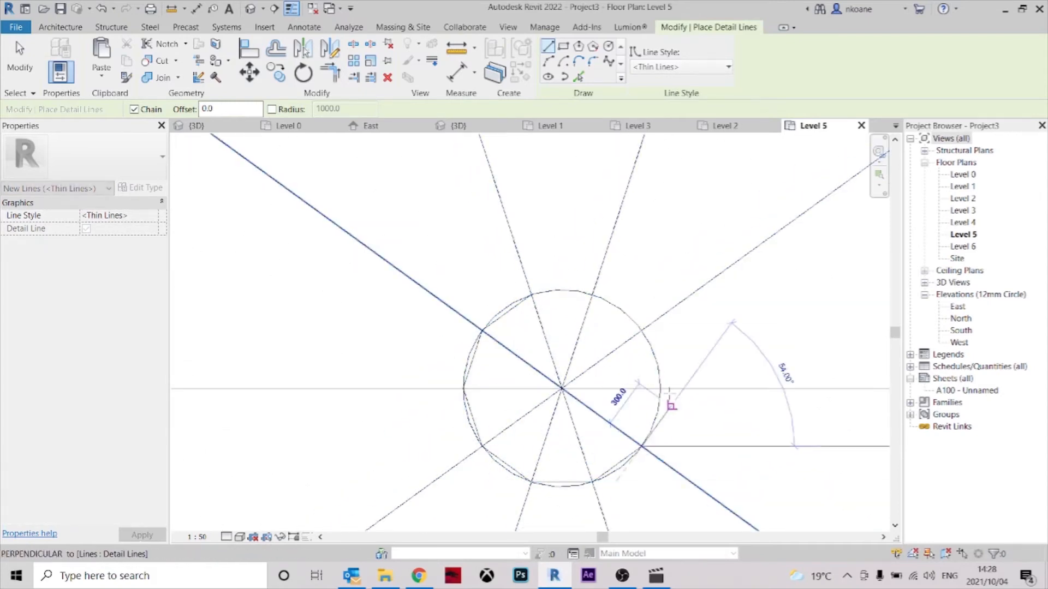
pyautogui.click(660, 388)
pyautogui.click(642, 330)
pyautogui.click(592, 295)
pyautogui.click(532, 296)
pyautogui.press('Escape')
pyautogui.press('Escape')
pyautogui.scroll(-5, 547, 372)
pyautogui.moveTo(596, 339); pyautogui.dragTo(613, 290, button='middle')
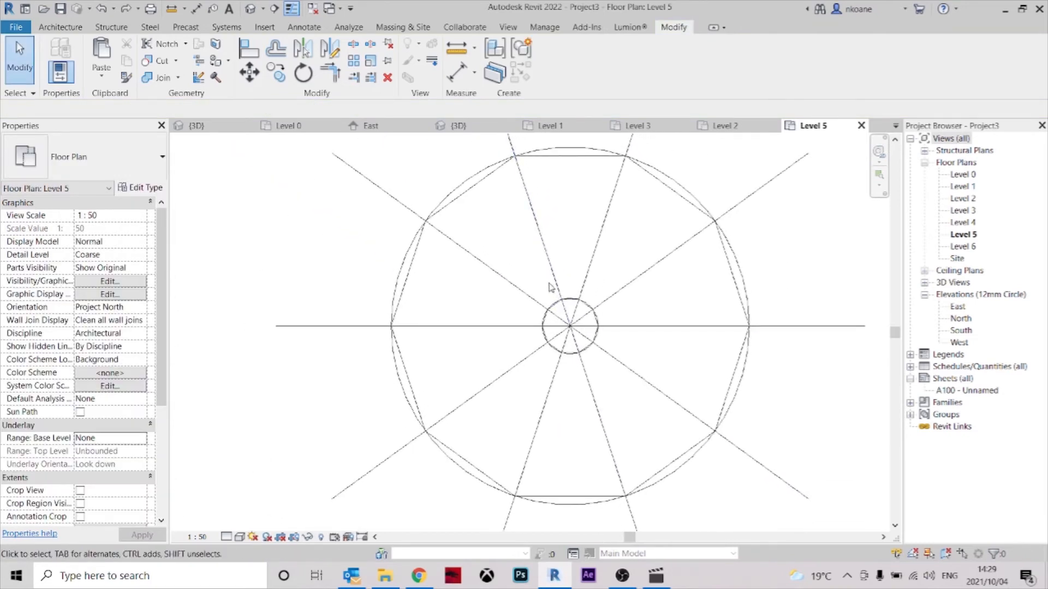
# - Set the Level 5 plan's underlay base level to Level 1
pyautogui.scroll(2, 506, 225)
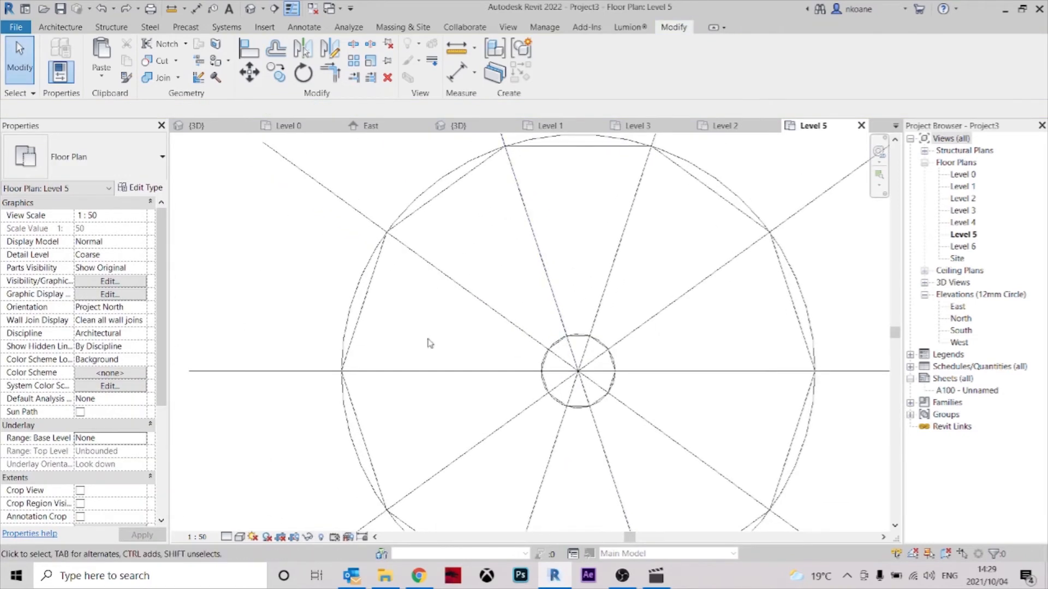
pyautogui.click(140, 441)
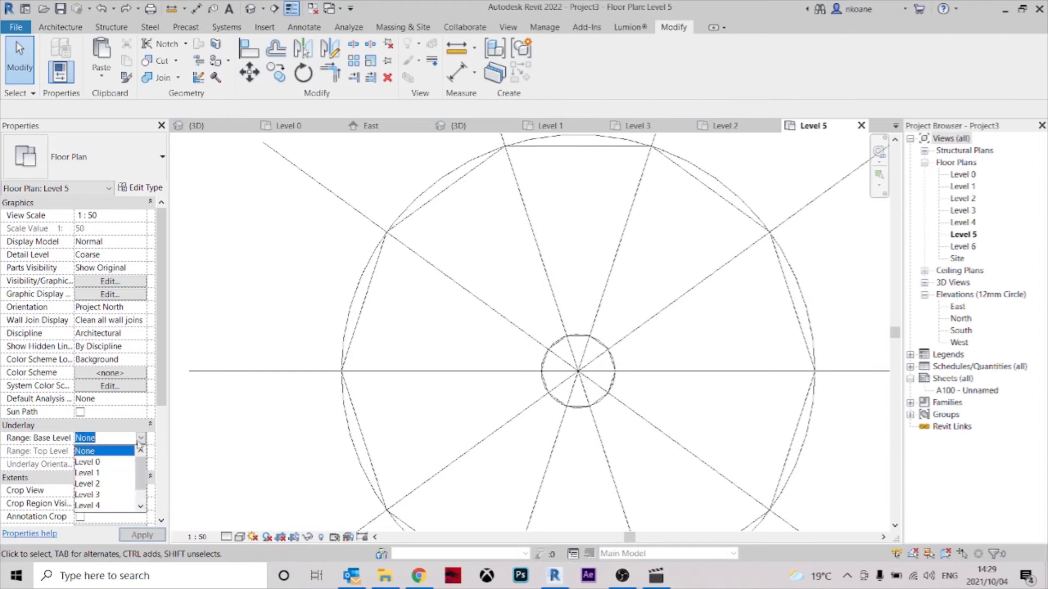
pyautogui.click(93, 474)
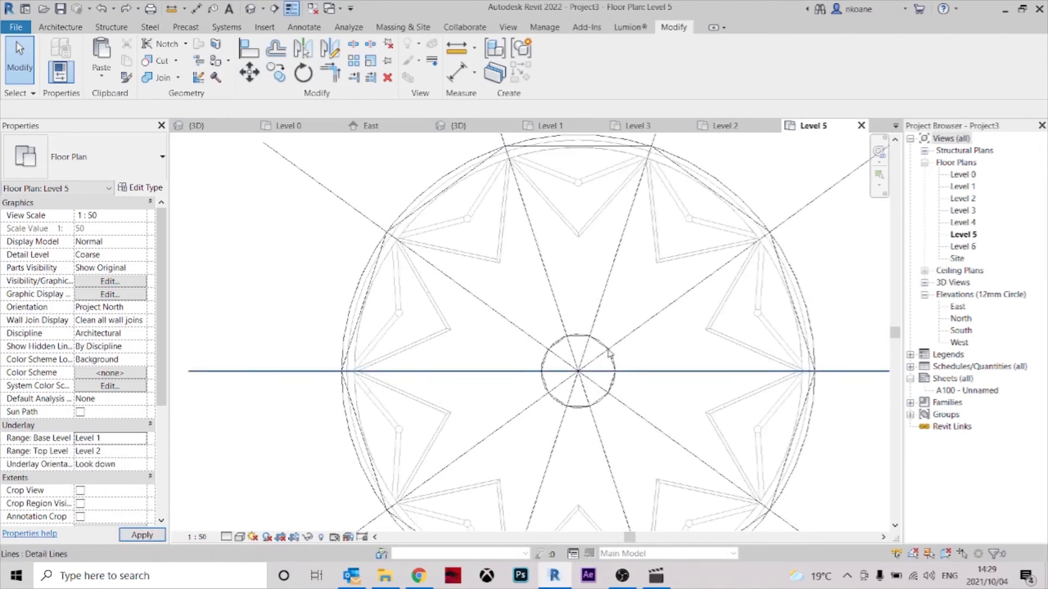
# - Draw a detail circle of about 2380 mm radius centred on the radial lines, just outside the inner tips of the star braces
pyautogui.moveTo(569, 316); pyautogui.dragTo(571, 301, button='middle')
pyautogui.click(556, 283)
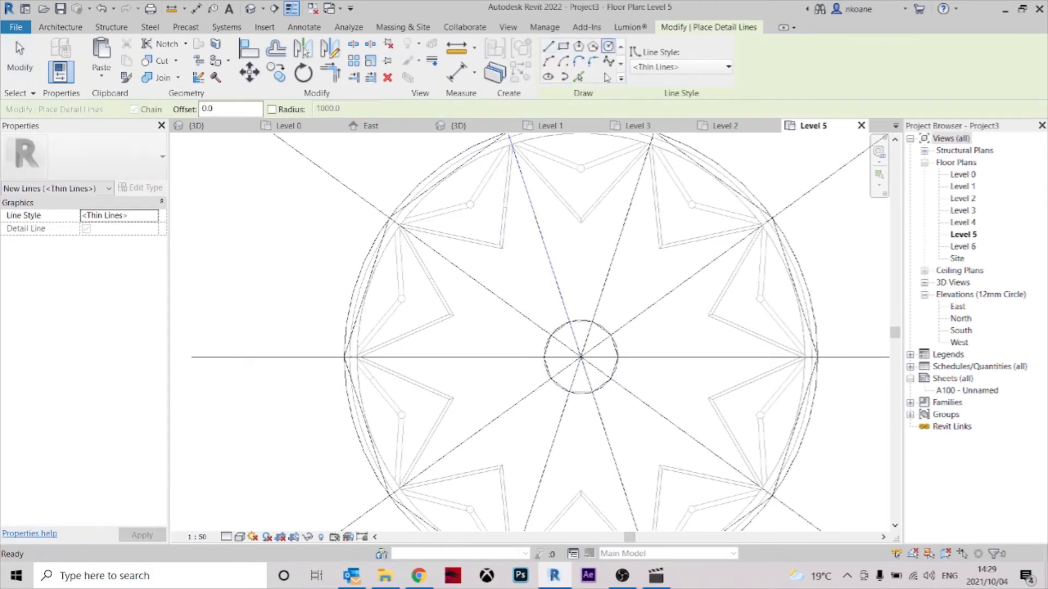
pyautogui.click(581, 357)
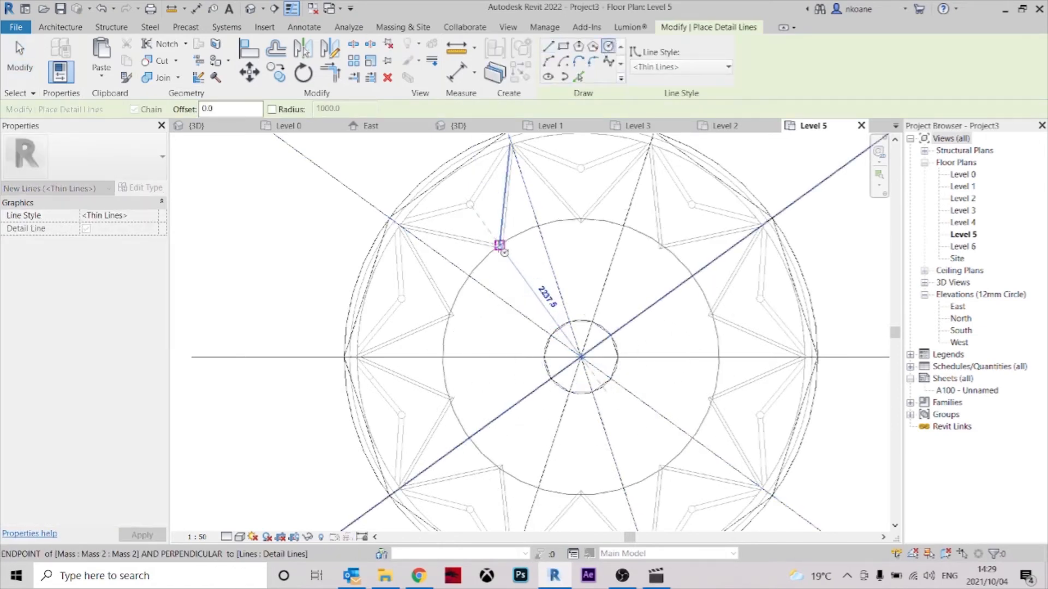
pyautogui.scroll(5, 503, 252)
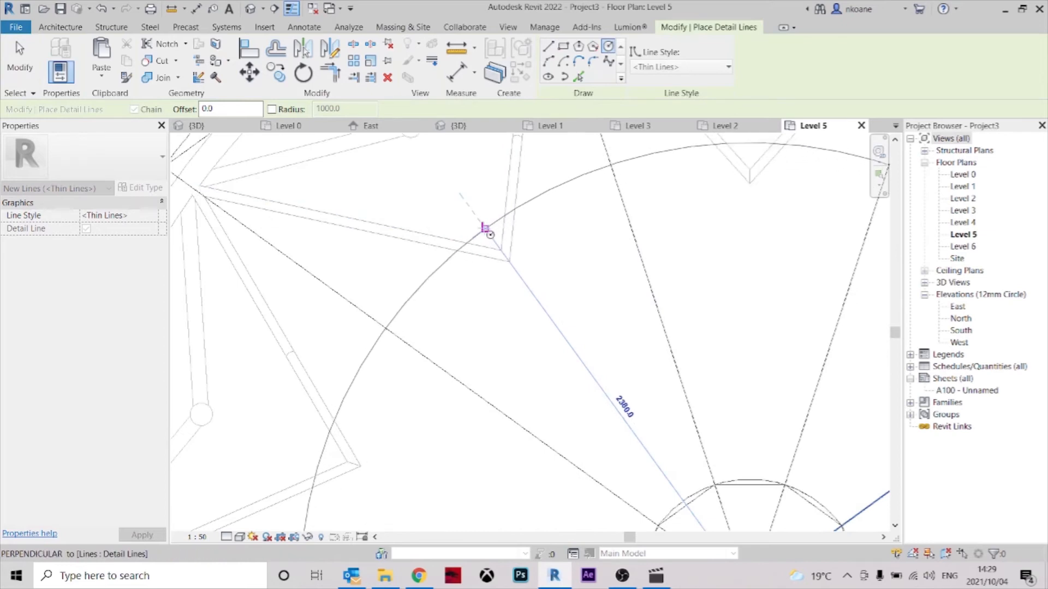
pyautogui.click(485, 228)
pyautogui.scroll(-5, 483, 231)
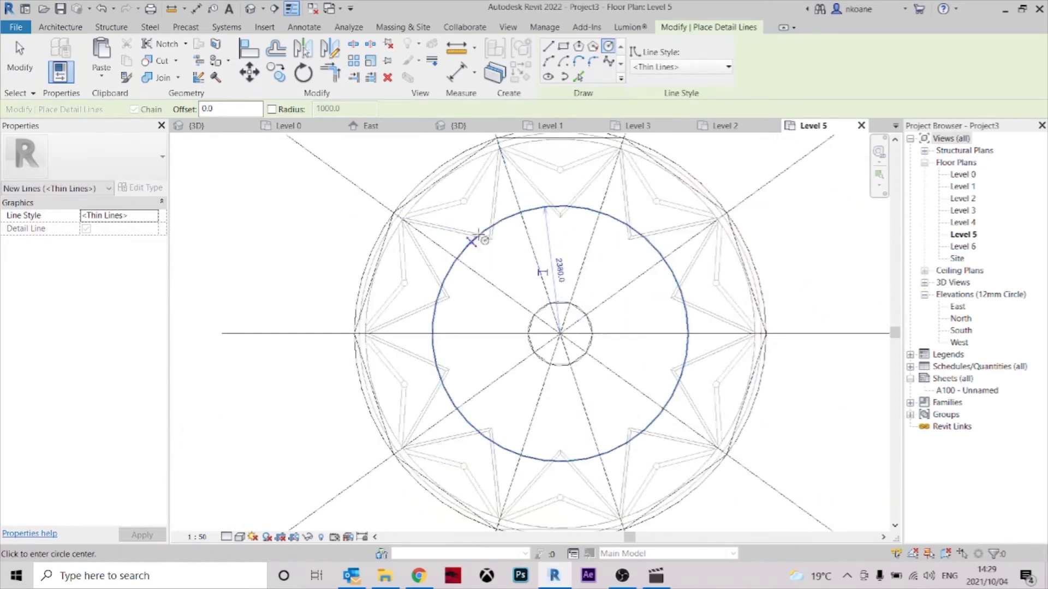
pyautogui.scroll(3, 493, 226)
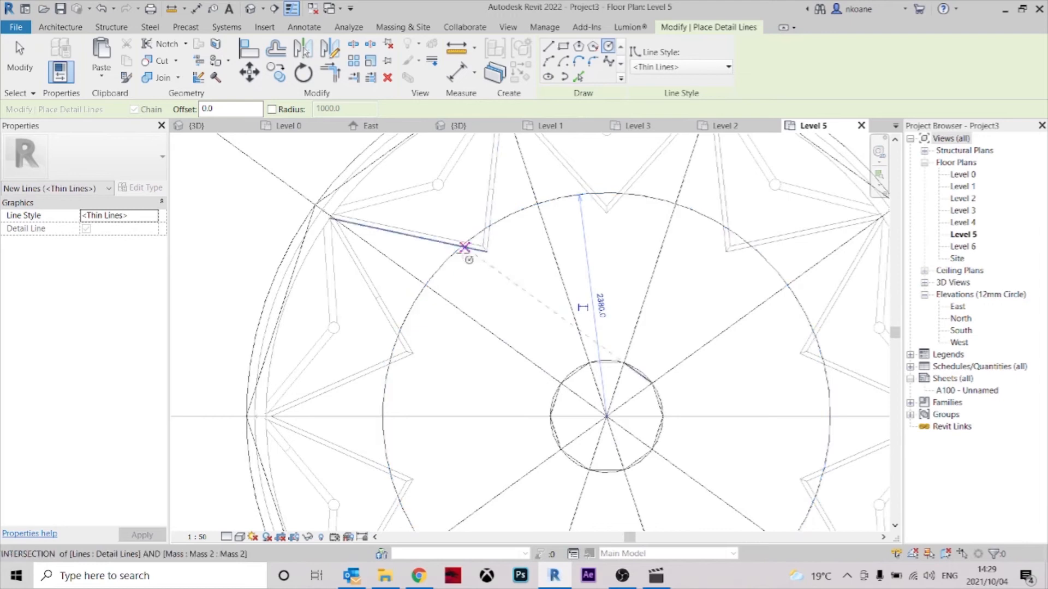
# - Enlarge the circle around the inner tips of the star braces slightly outward
pyautogui.click(547, 46)
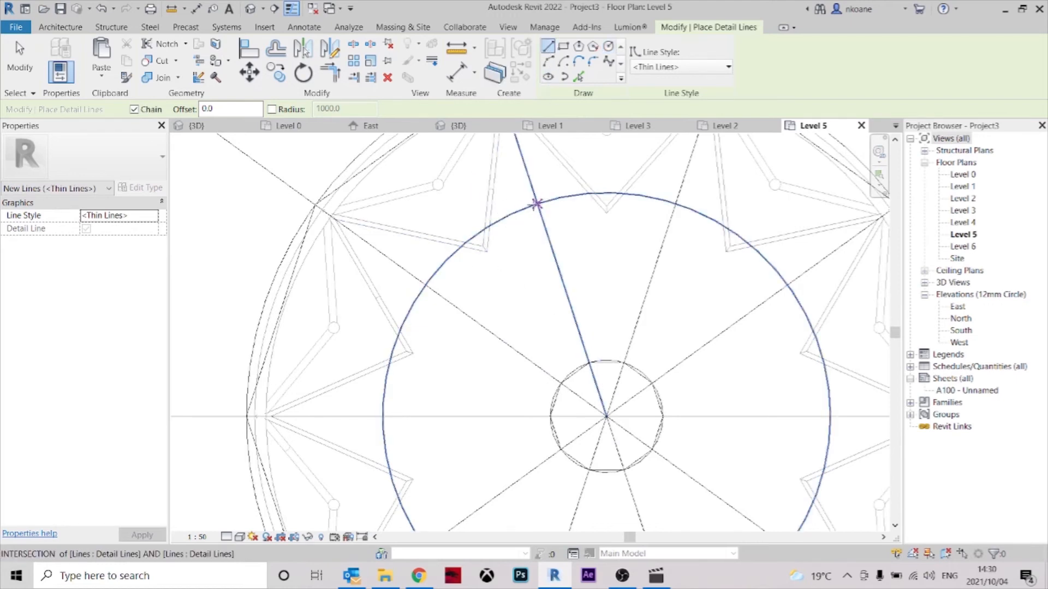
pyautogui.click(538, 203)
pyautogui.press('Escape')
pyautogui.press('Escape')
pyautogui.click(383, 410)
pyautogui.moveTo(383, 416); pyautogui.dragTo(362, 416)
# - Draw a closed ten-sided polygon of detail lines joining the points where the radial lines meet the middle circle
pyautogui.press('d')
pyautogui.press('l')
pyautogui.click(409, 272)
pyautogui.click(530, 185)
pyautogui.click(682, 184)
pyautogui.click(804, 273)
pyautogui.click(851, 416)
pyautogui.moveTo(841, 431); pyautogui.dragTo(792, 225, button='middle')
pyautogui.click(756, 355)
pyautogui.click(634, 443)
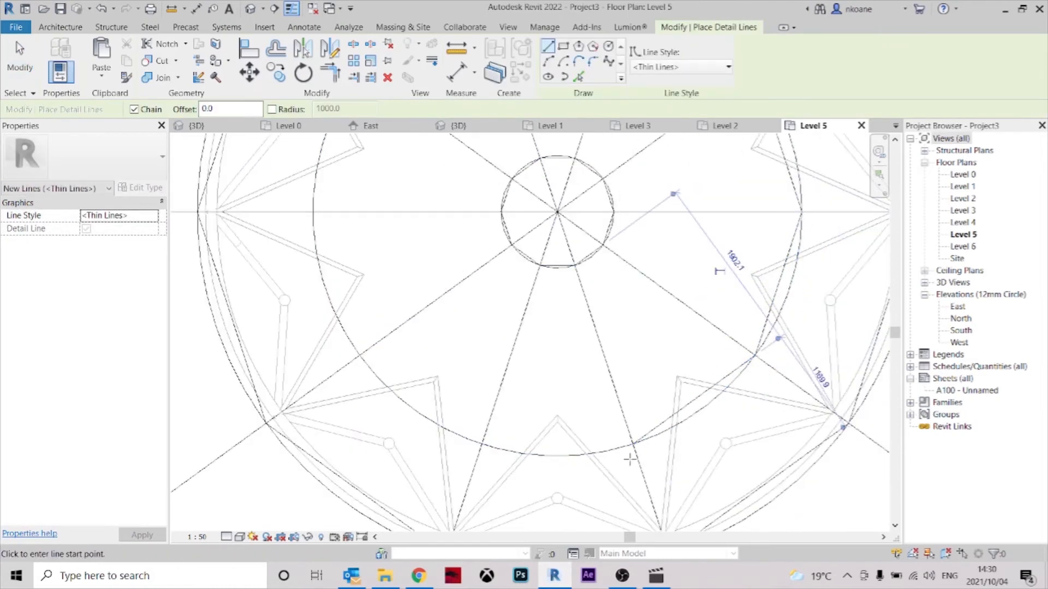
pyautogui.click(483, 443)
pyautogui.click(517, 304)
pyautogui.press('Escape')
# - Delete the middle circle and the small central circle, keeping their ten-sided polygons
pyautogui.click(497, 335)
pyautogui.press('Delete')
pyautogui.scroll(-2, 494, 246)
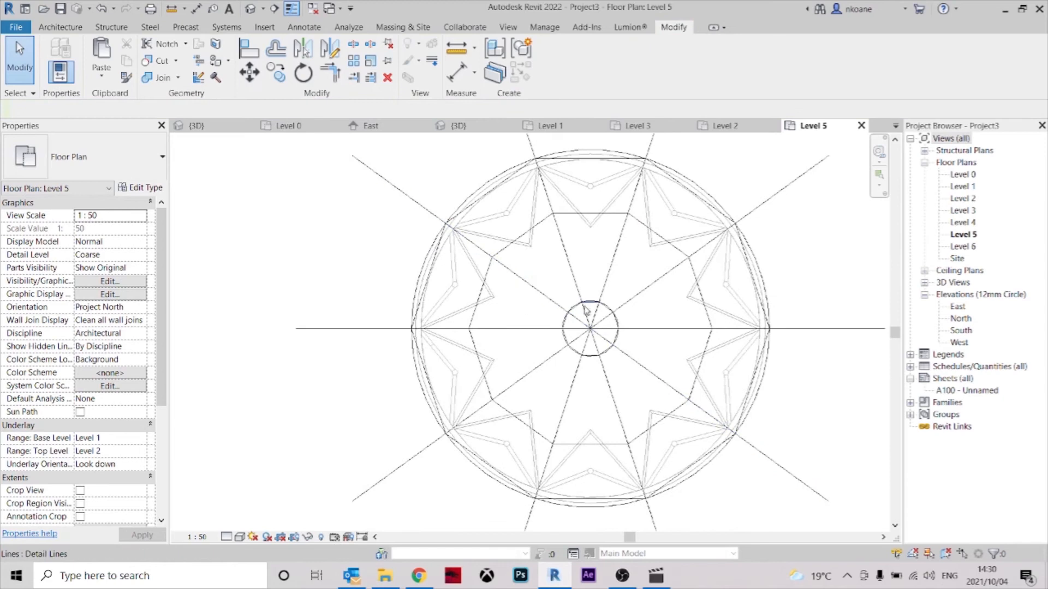
pyautogui.scroll(3, 595, 300)
pyautogui.click(580, 280)
pyautogui.press('Delete')
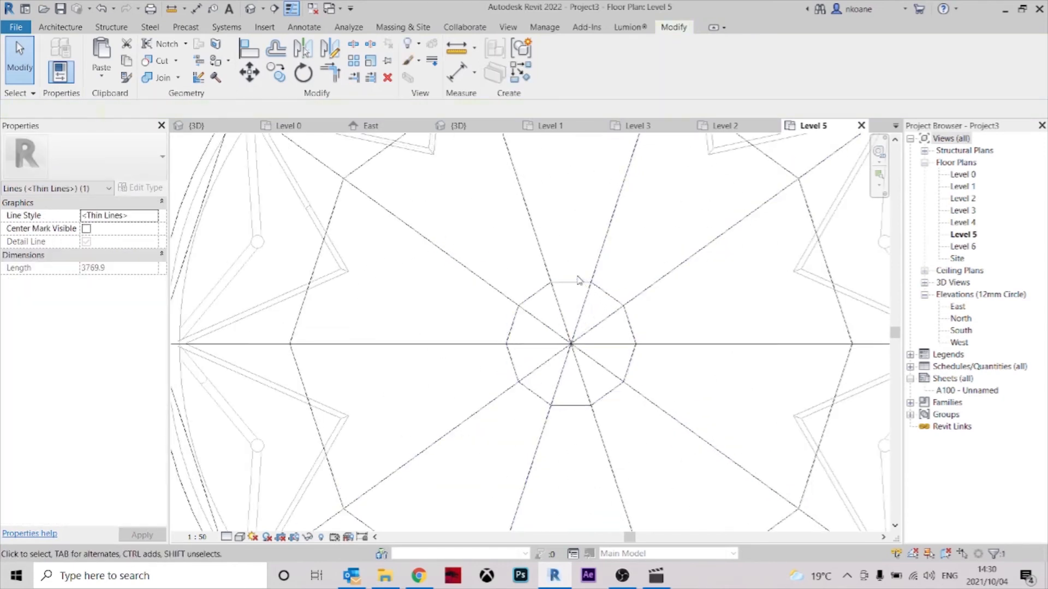
pyautogui.scroll(-3, 600, 339)
pyautogui.moveTo(640, 350); pyautogui.dragTo(613, 360, button='middle')
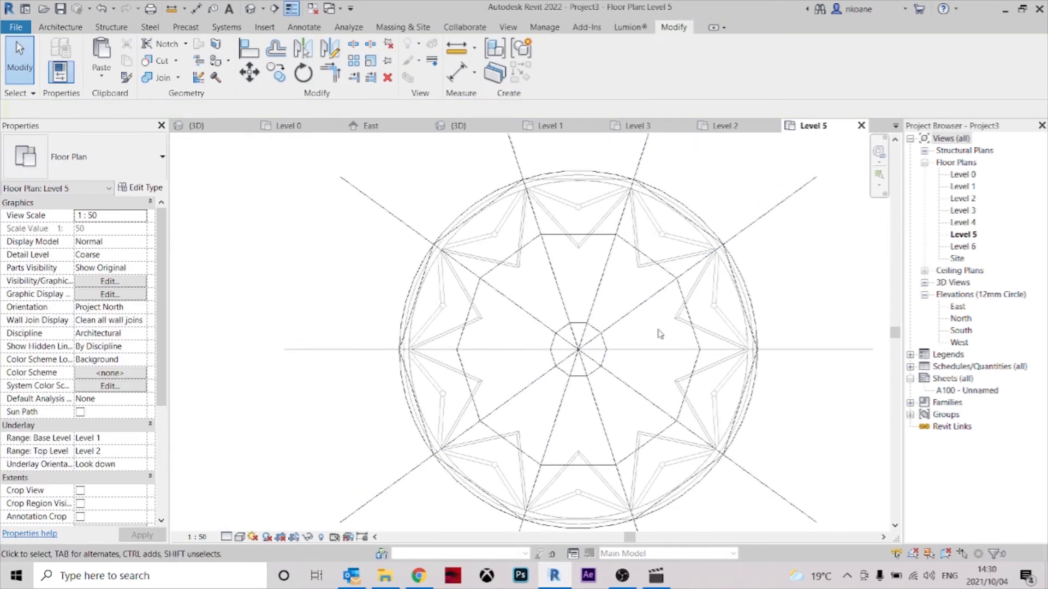
pyautogui.scroll(-1, 644, 422)
pyautogui.moveTo(647, 423); pyautogui.dragTo(637, 404, button='middle')
pyautogui.scroll(1, 629, 400)
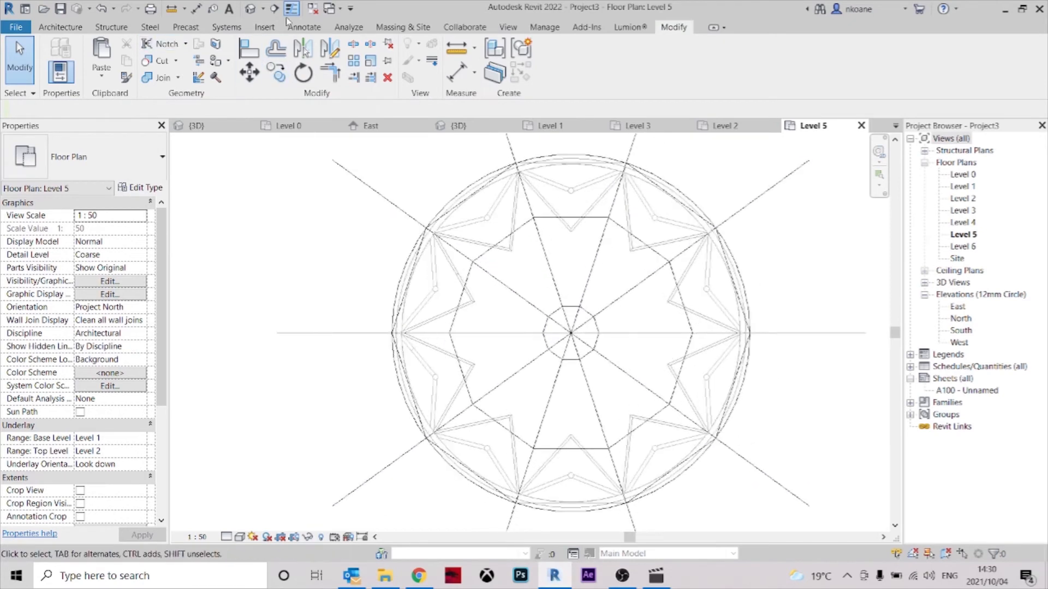
# - Start a new in-place mass in the Level 5 plan
pyautogui.click(403, 27)
pyautogui.click(137, 60)
pyautogui.click(525, 312)
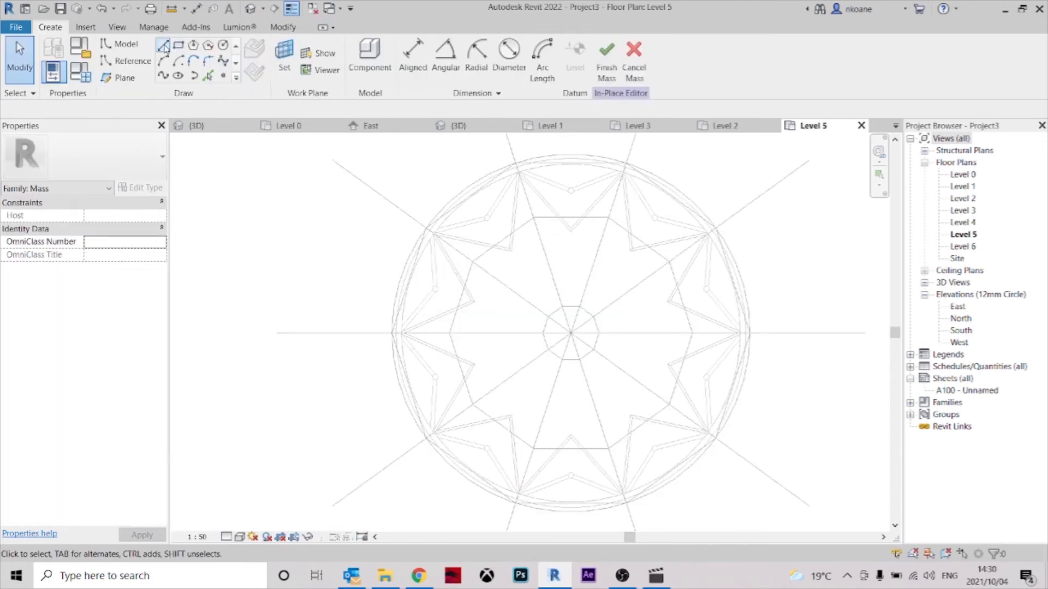
# - Draw Level 5 mass lines from an outer polygon corner via the middle polygon edge's midpoint to the adjacent corner, plus the matching inner polygon edge
pyautogui.click(162, 46)
pyautogui.scroll(4, 561, 339)
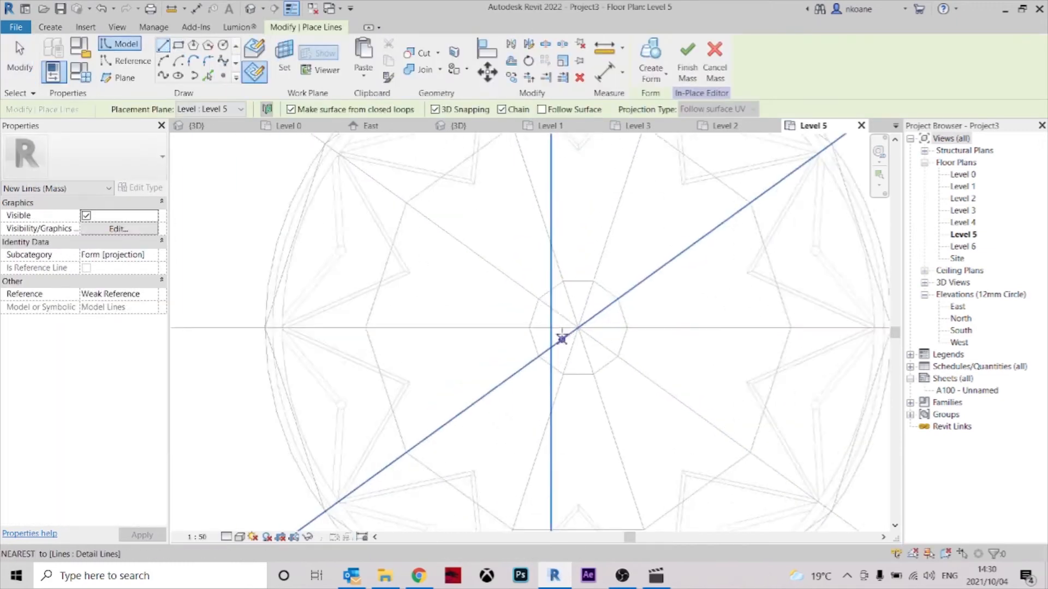
pyautogui.scroll(-4, 491, 391)
pyautogui.scroll(1, 529, 396)
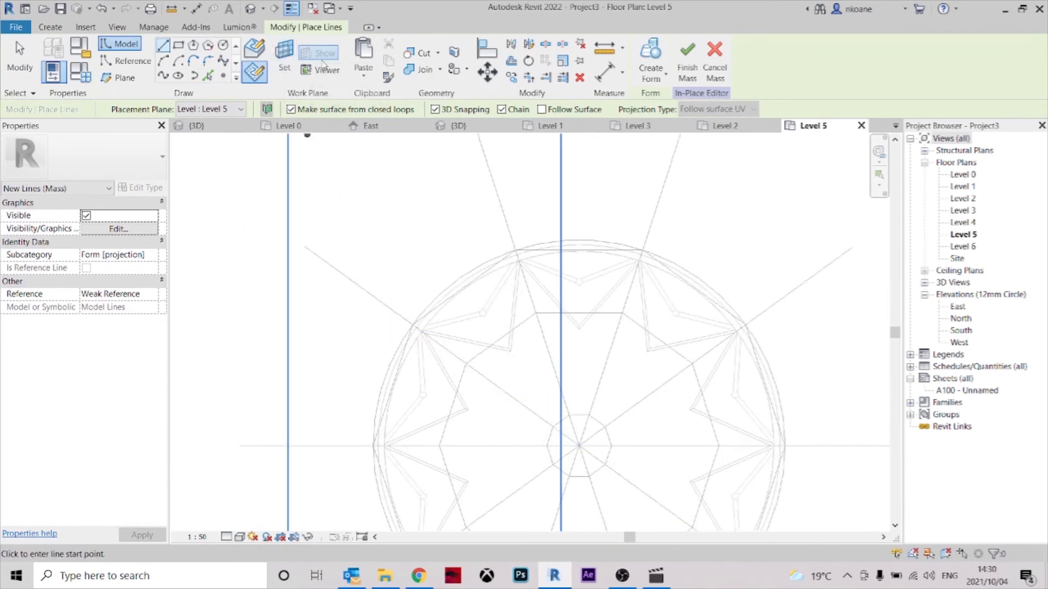
pyautogui.scroll(3, 526, 385)
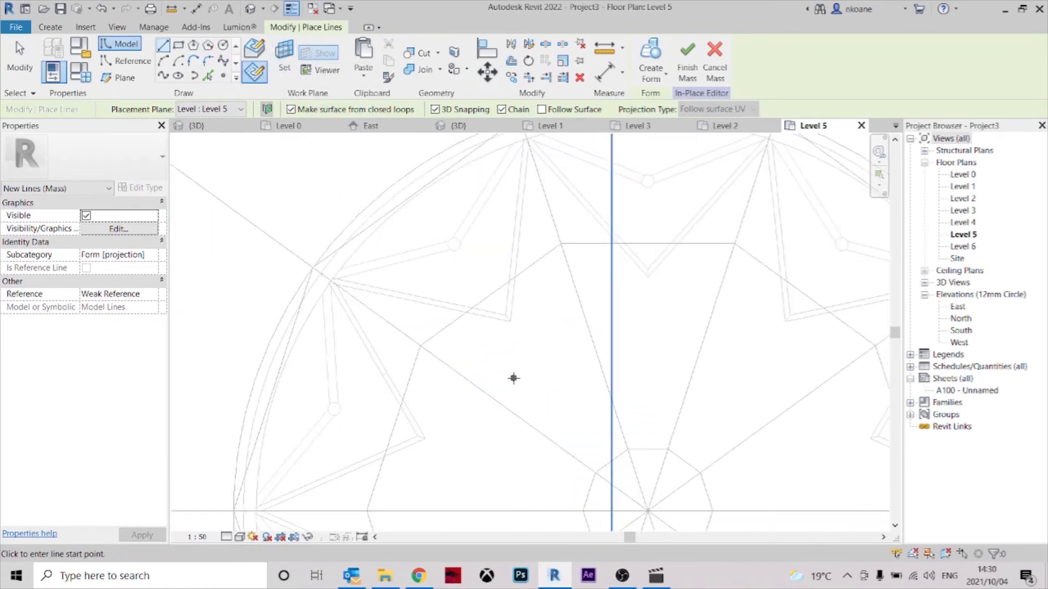
pyautogui.scroll(1, 300, 271)
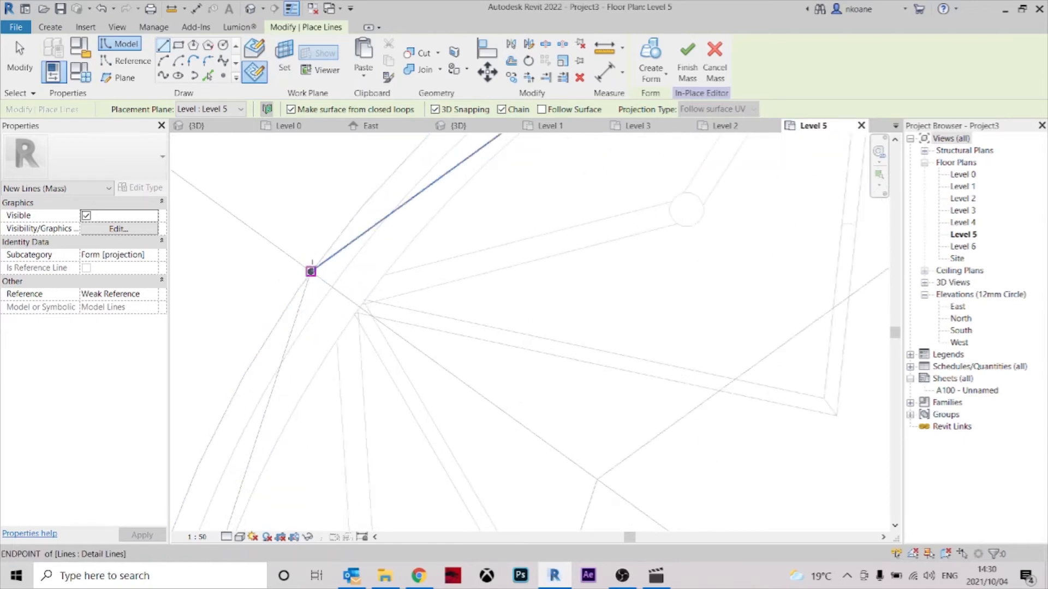
pyautogui.scroll(-2, 313, 271)
pyautogui.click(312, 271)
pyautogui.scroll(-1, 486, 358)
pyautogui.moveTo(486, 358); pyautogui.dragTo(467, 348, button='middle')
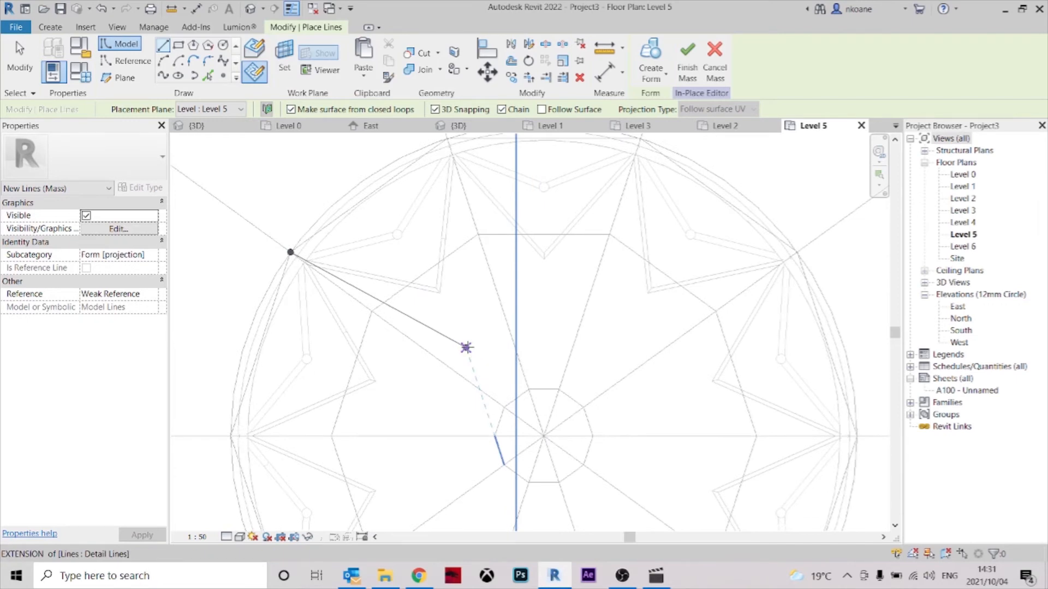
pyautogui.click(425, 271)
pyautogui.moveTo(425, 271); pyautogui.dragTo(428, 287, button='middle')
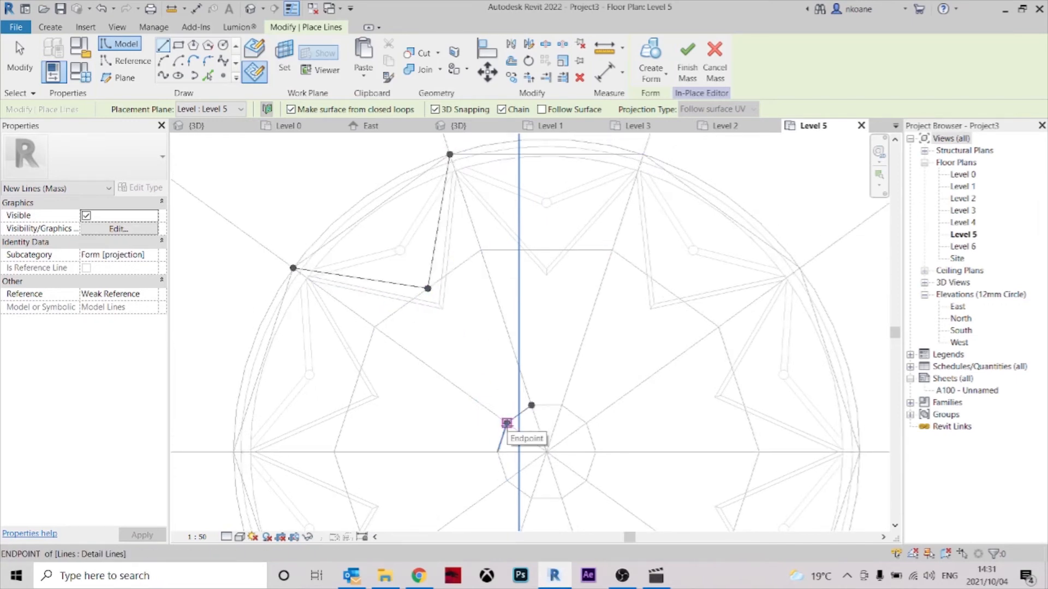
# - Finish drawing the closed ten-pointed star on Level 5, alternating between the outer decagon's corners and the middle decagon's side midpoints
pyautogui.click(883, 462)
pyautogui.moveTo(738, 515); pyautogui.dragTo(762, 335, button='middle')
pyautogui.click(763, 335)
pyautogui.click(824, 456)
pyautogui.moveTo(695, 472); pyautogui.dragTo(739, 323, button='middle')
pyautogui.click(733, 285)
pyautogui.click(710, 420)
pyautogui.click(613, 324)
pyautogui.click(517, 421)
pyautogui.click(494, 286)
pyautogui.click(361, 306)
pyautogui.moveTo(358, 292); pyautogui.dragTo(449, 474, button='middle')
pyautogui.click(511, 367)
pyautogui.click(390, 304)
pyautogui.moveTo(391, 303); pyautogui.dragTo(337, 463, button='middle')
pyautogui.click(458, 401)
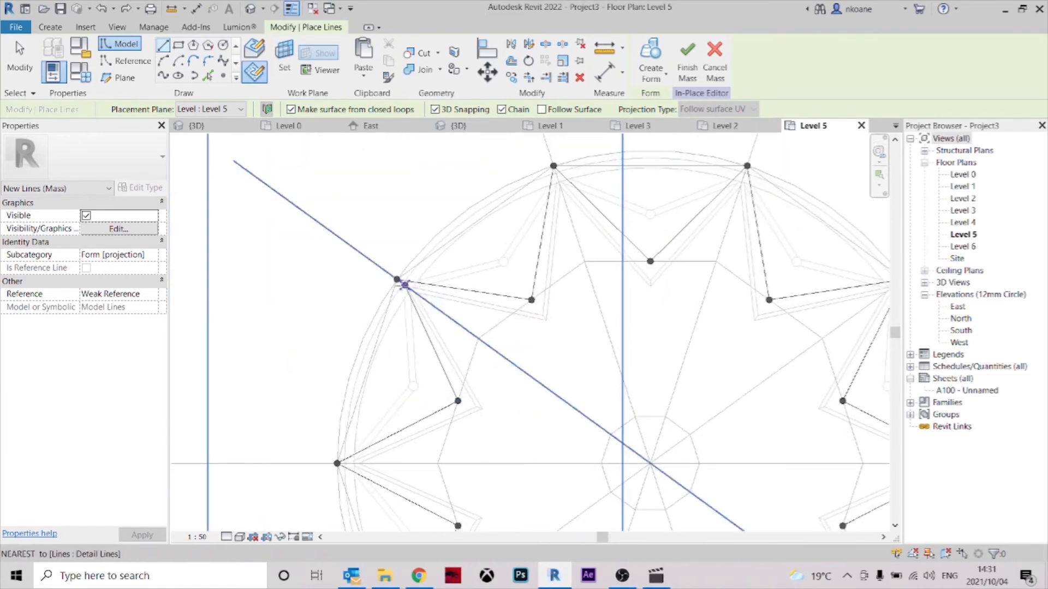
pyautogui.click(508, 263)
pyautogui.press('Escape')
pyautogui.press('Escape')
pyautogui.scroll(-2, 508, 253)
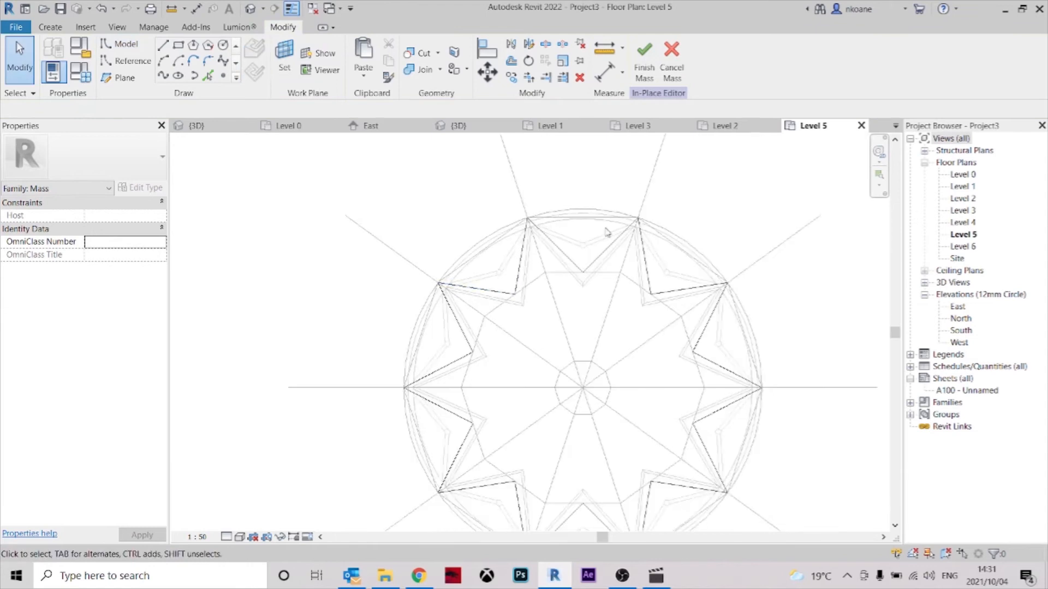
# - In the 3D view, select the star-shaped surface above the pavilion and change its host to Level 2
pyautogui.click(458, 125)
pyautogui.keyDown('shift'); pyautogui.moveTo(654, 328); pyautogui.dragTo(646, 231, button='middle'); pyautogui.keyUp('shift')
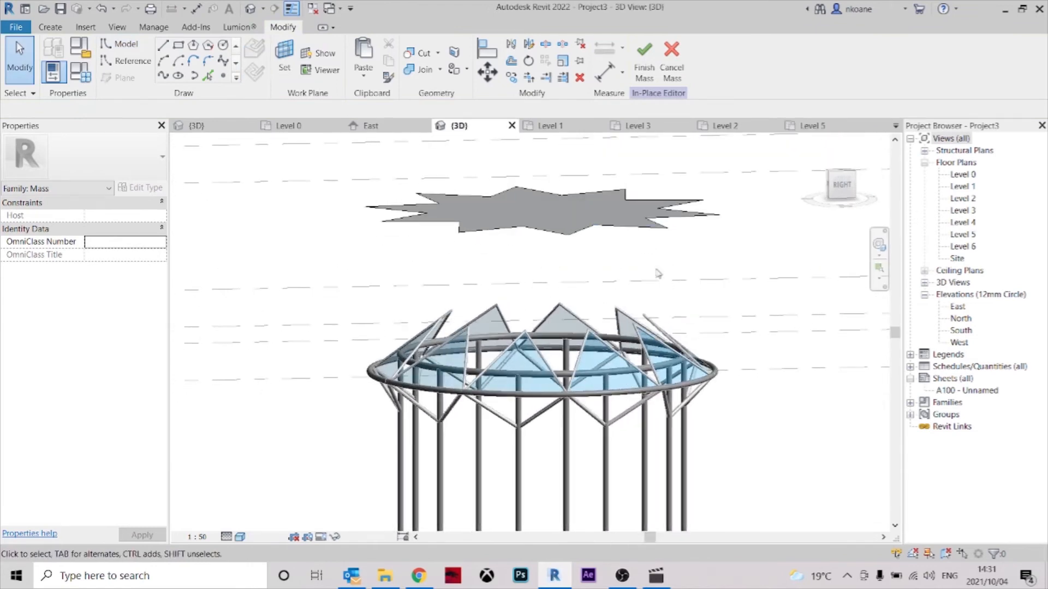
pyautogui.moveTo(608, 241); pyautogui.dragTo(327, 144)
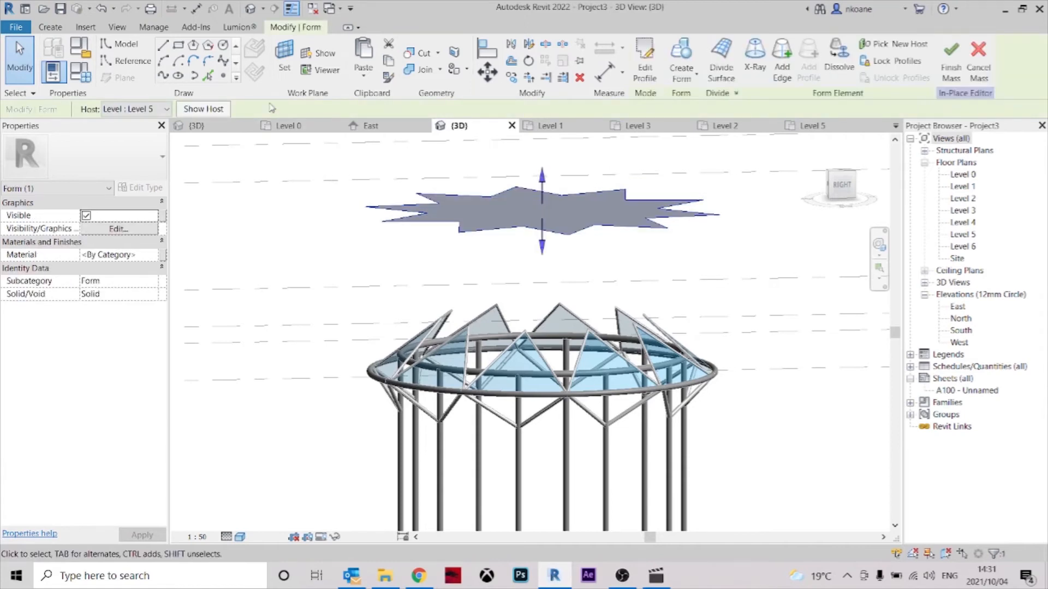
pyautogui.click(153, 112)
pyautogui.click(158, 159)
pyautogui.keyDown('shift'); pyautogui.moveTo(561, 269); pyautogui.dragTo(535, 369, button='middle'); pyautogui.keyUp('shift')
pyautogui.press('Escape')
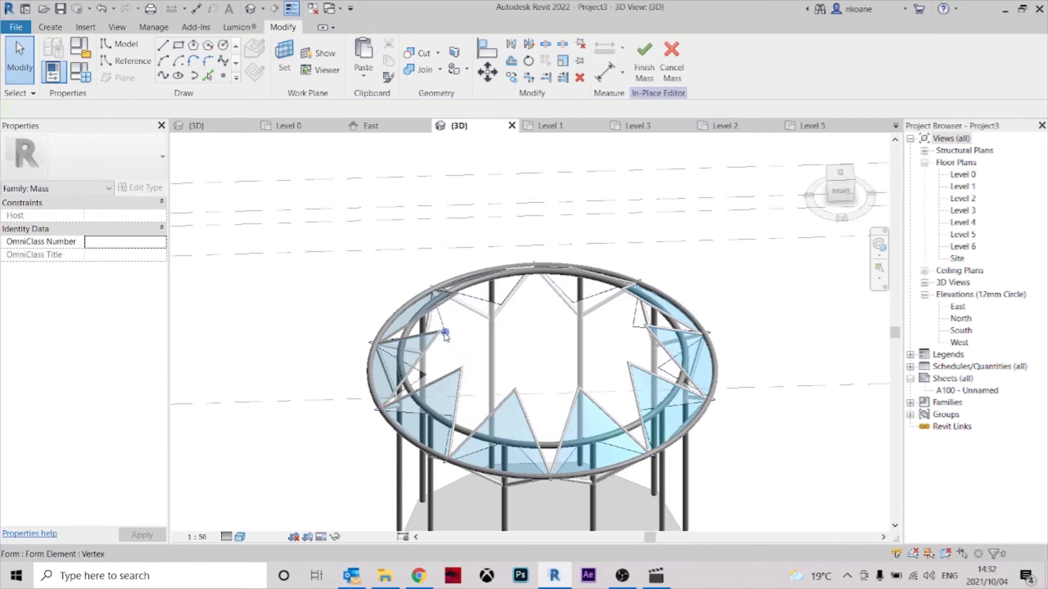
# - Dissolve the star-shaped form into its lines and reference points and check them in the Right view
pyautogui.click(446, 326)
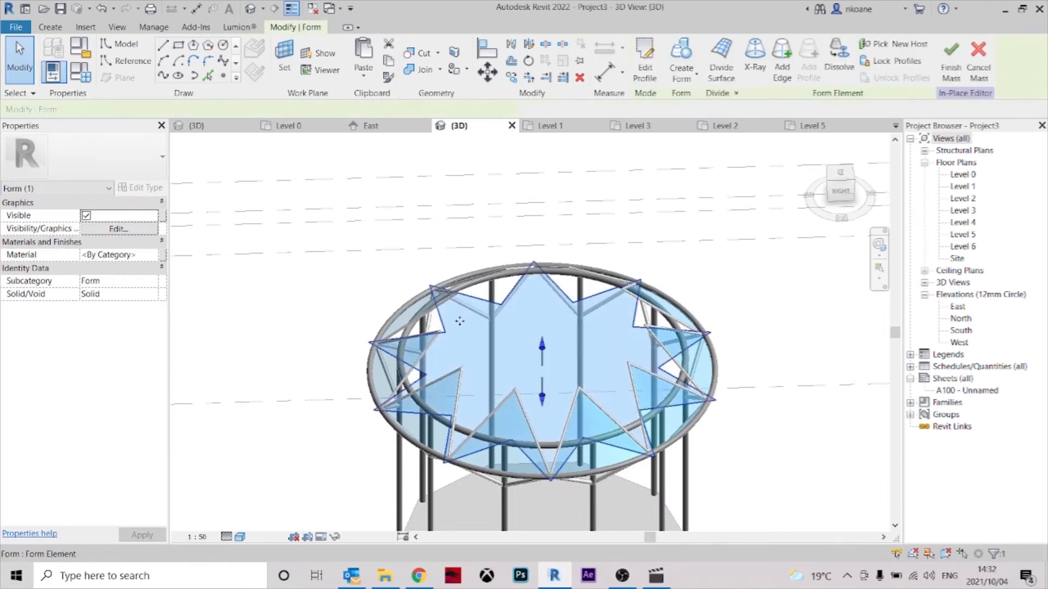
pyautogui.click(839, 60)
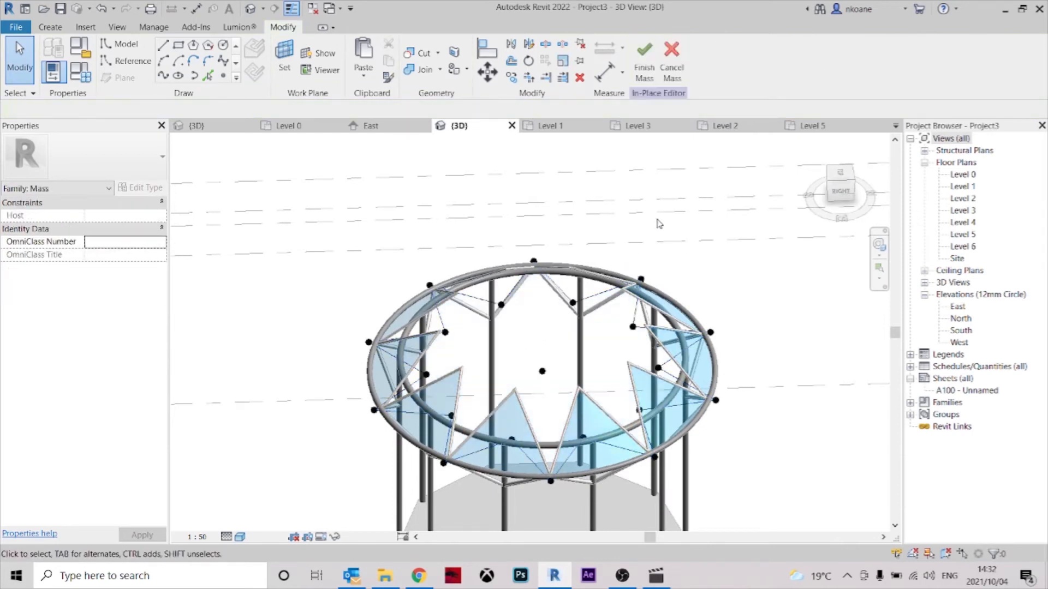
pyautogui.moveTo(841, 180); pyautogui.dragTo(845, 188)
pyautogui.click(845, 188)
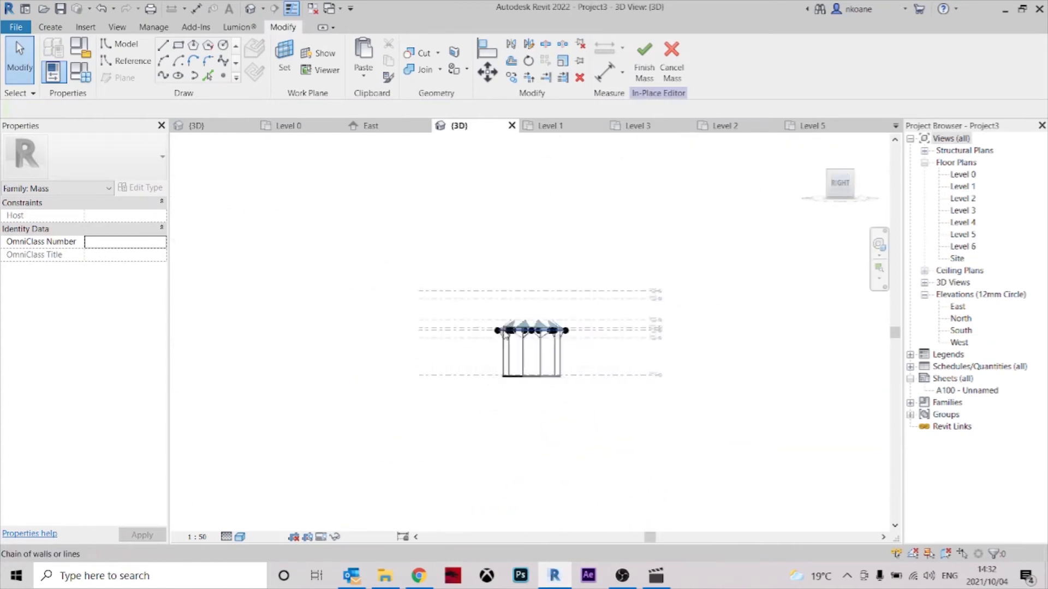
pyautogui.scroll(1, 579, 324)
pyautogui.moveTo(725, 348); pyautogui.dragTo(602, 343, button='middle')
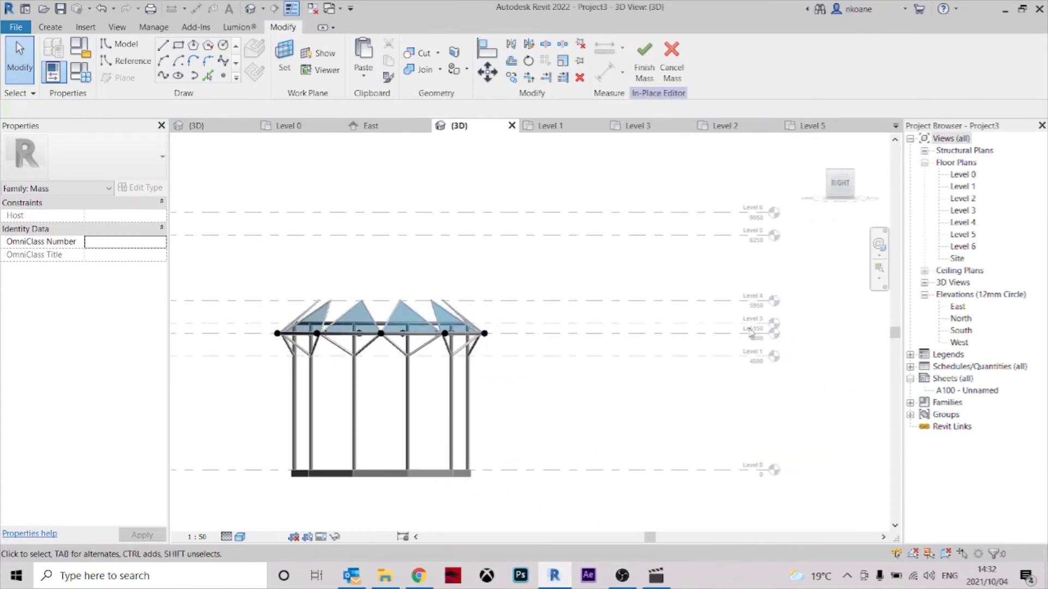
pyautogui.keyDown('shift'); pyautogui.moveTo(530, 295); pyautogui.dragTo(441, 392, button='middle'); pyautogui.keyUp('shift')
pyautogui.click(442, 405)
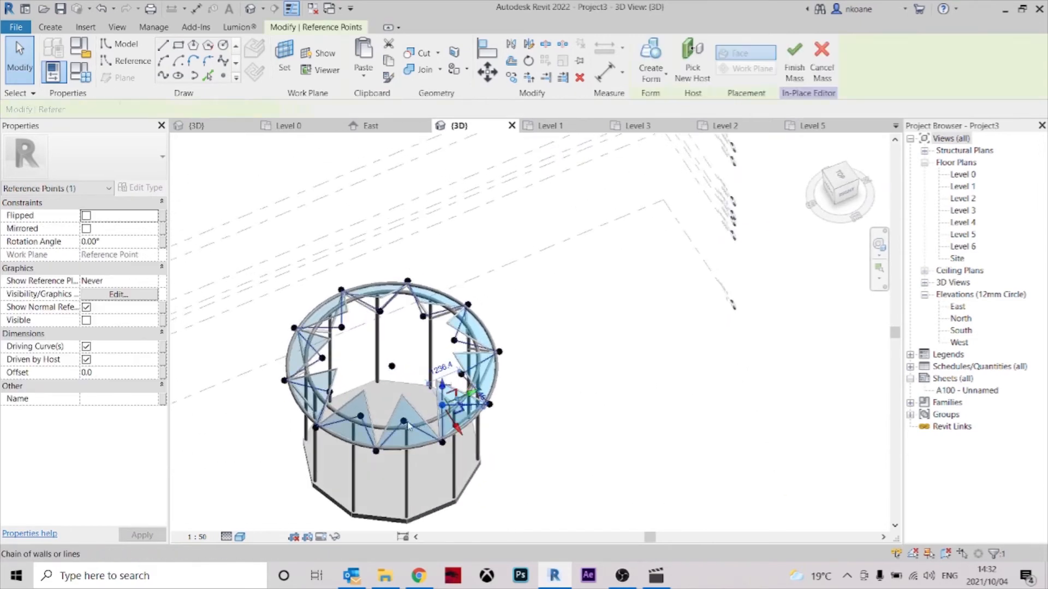
pyautogui.keyDown('ctrl'); pyautogui.click(360, 416); pyautogui.keyUp('ctrl')
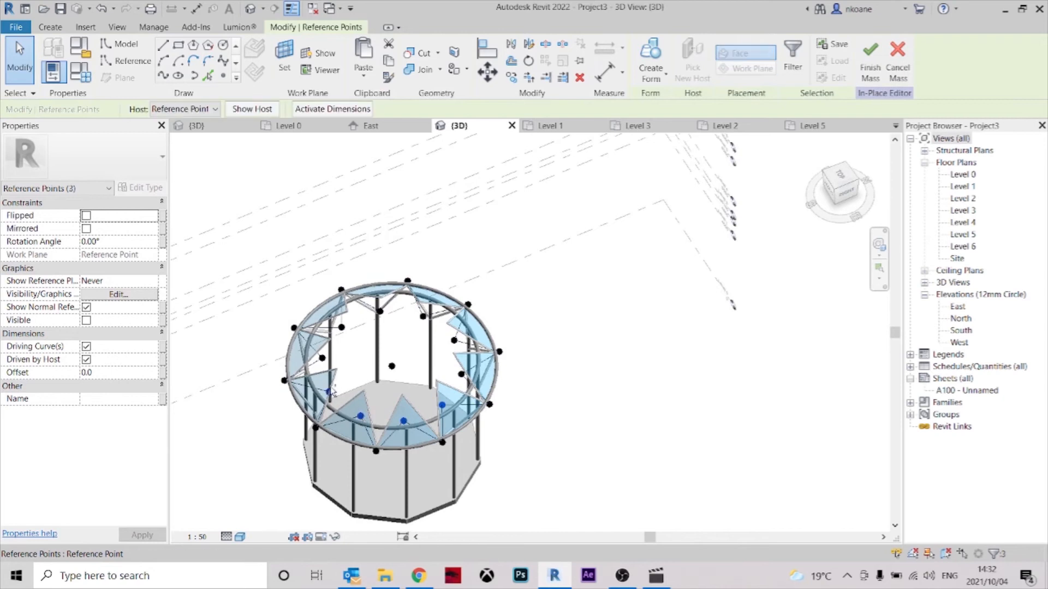
pyautogui.keyDown('ctrl'); pyautogui.click(329, 391); pyautogui.keyUp('ctrl')
pyautogui.keyDown('ctrl'); pyautogui.click(322, 358); pyautogui.keyUp('ctrl')
pyautogui.keyDown('ctrl'); pyautogui.click(341, 327); pyautogui.keyUp('ctrl')
pyautogui.keyDown('ctrl'); pyautogui.click(380, 311); pyautogui.keyUp('ctrl')
pyautogui.keyDown('ctrl'); pyautogui.click(423, 317); pyautogui.keyUp('ctrl')
pyautogui.keyDown('ctrl'); pyautogui.click(454, 340); pyautogui.keyUp('ctrl')
pyautogui.keyDown('ctrl'); pyautogui.click(461, 374); pyautogui.keyUp('ctrl')
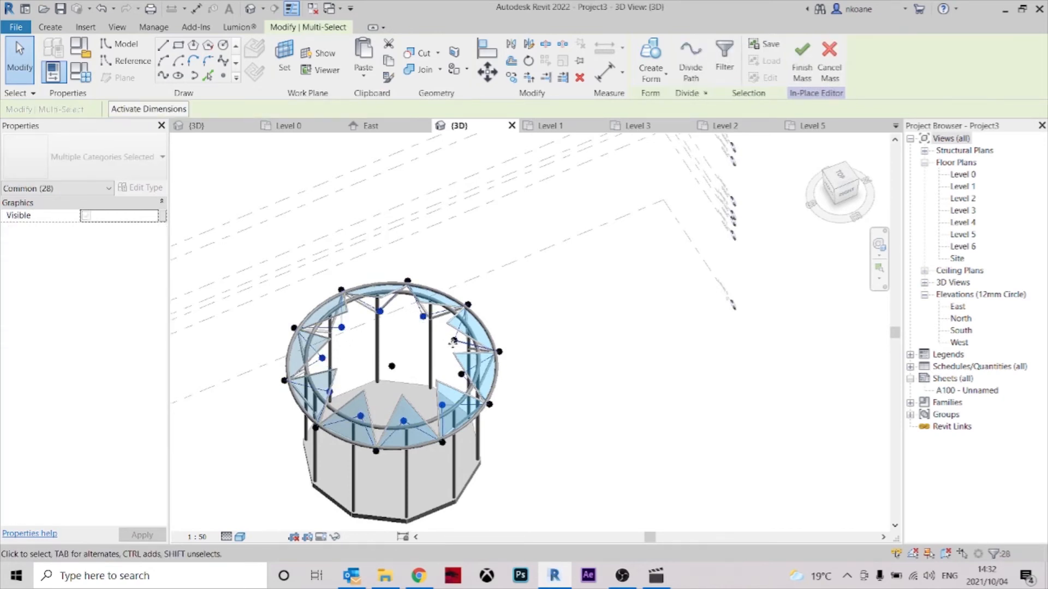
pyautogui.scroll(3, 458, 356)
pyautogui.click(724, 59)
pyautogui.click(797, 272)
pyautogui.click(895, 464)
pyautogui.click(644, 350)
# - Select the star's ten inner reference points by filtering a crossing selection, with their Visible option cleared
pyautogui.keyDown('shift'); pyautogui.moveTo(545, 350); pyautogui.dragTo(557, 404, button='middle'); pyautogui.keyUp('shift')
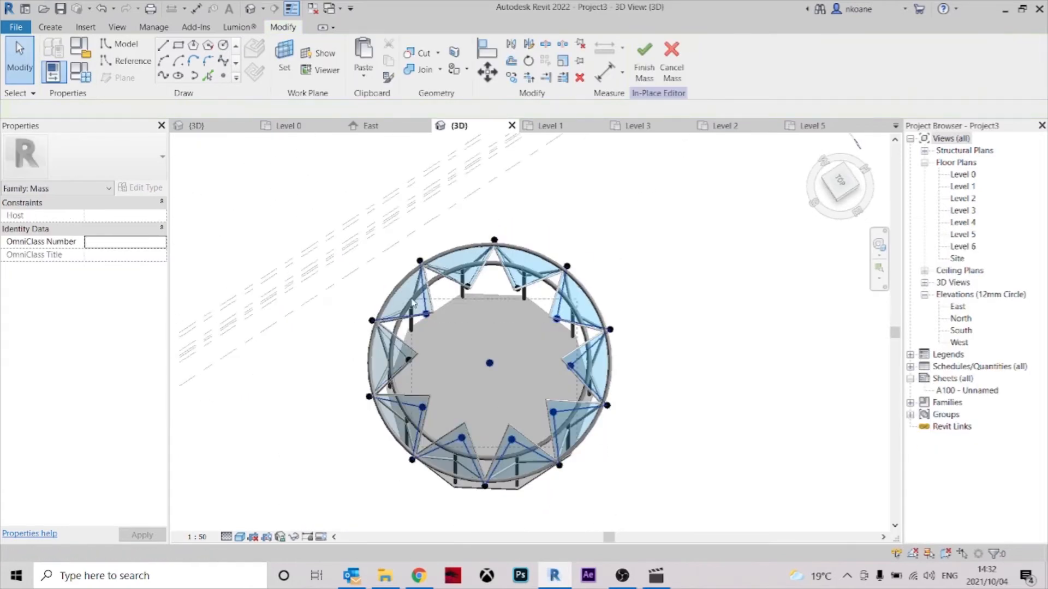
pyautogui.moveTo(586, 464); pyautogui.dragTo(406, 295)
pyautogui.click(726, 57)
pyautogui.click(801, 264)
pyautogui.click(882, 449)
pyautogui.click(86, 321)
pyautogui.moveTo(541, 389); pyautogui.dragTo(512, 299, button='middle')
pyautogui.scroll(1, 374, 263)
# - Try hosting the ten inner star points on Level 3 and on Level 5
pyautogui.click(197, 110)
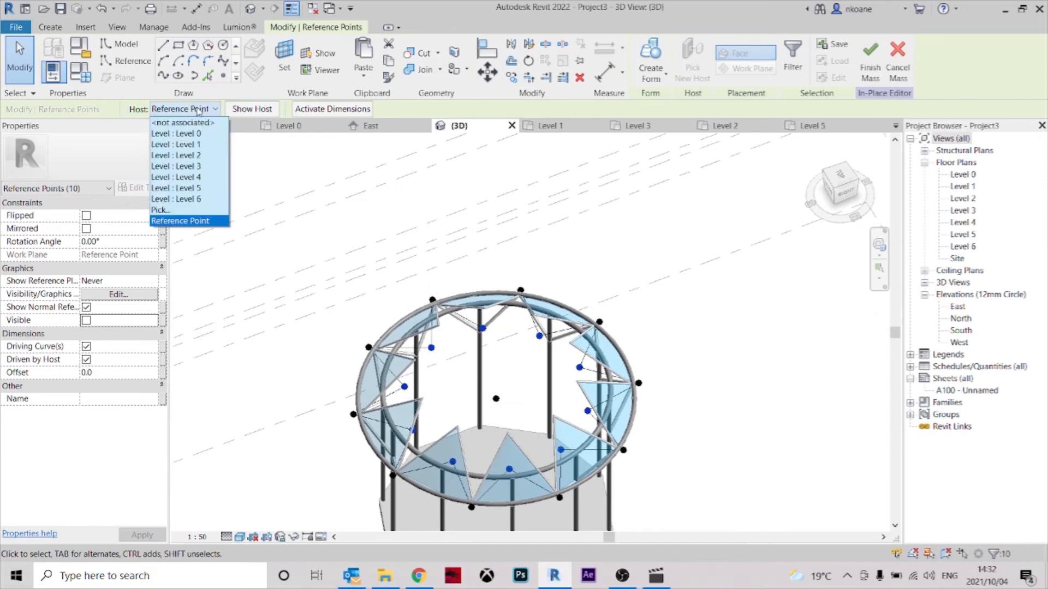
pyautogui.click(199, 166)
pyautogui.keyDown('shift'); pyautogui.moveTo(605, 306); pyautogui.dragTo(537, 217, button='middle'); pyautogui.keyUp('shift')
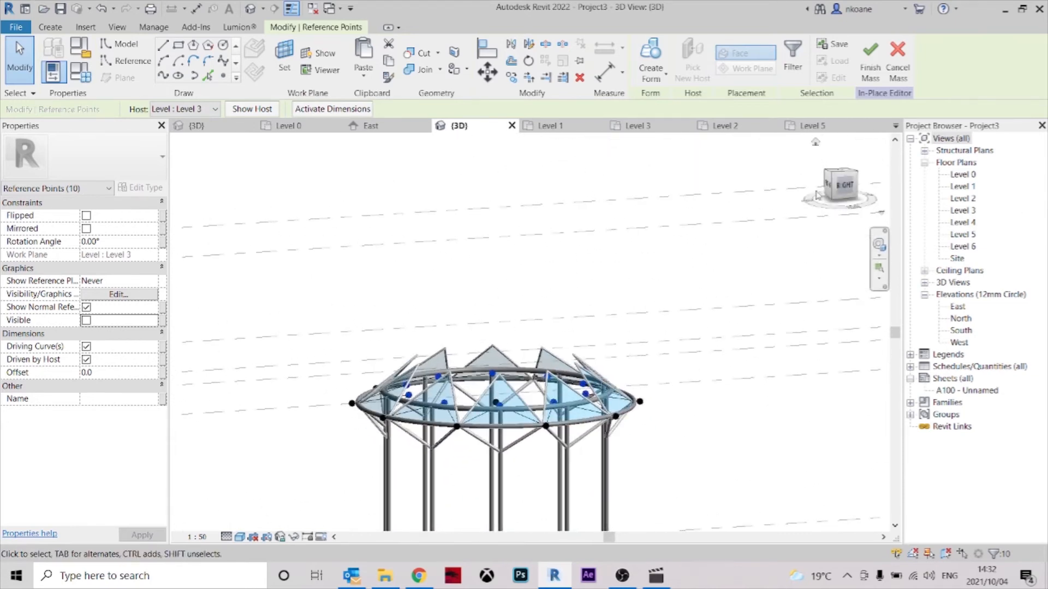
pyautogui.click(848, 184)
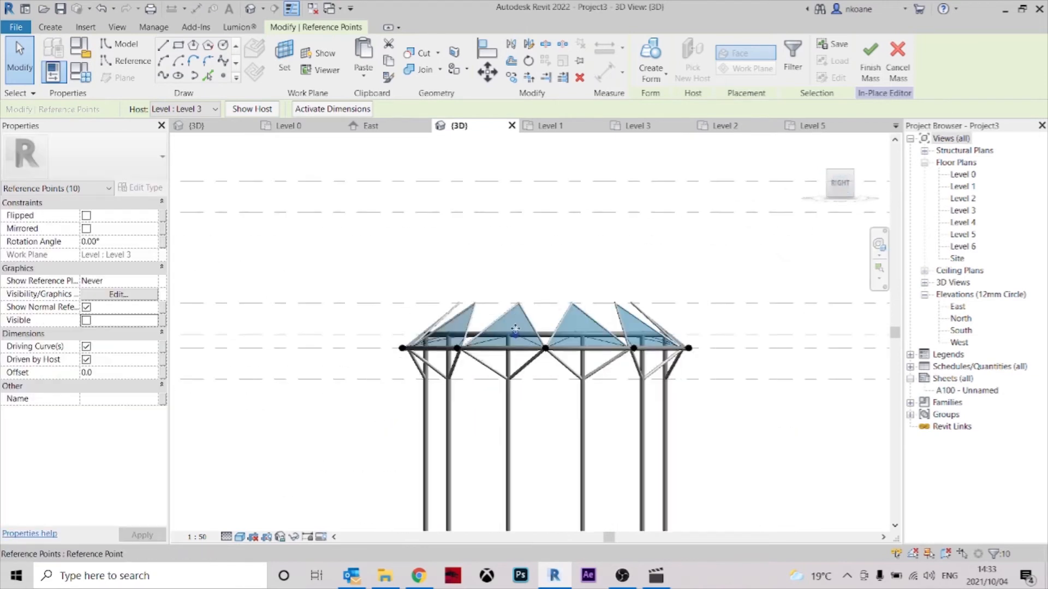
pyautogui.scroll(2, 438, 328)
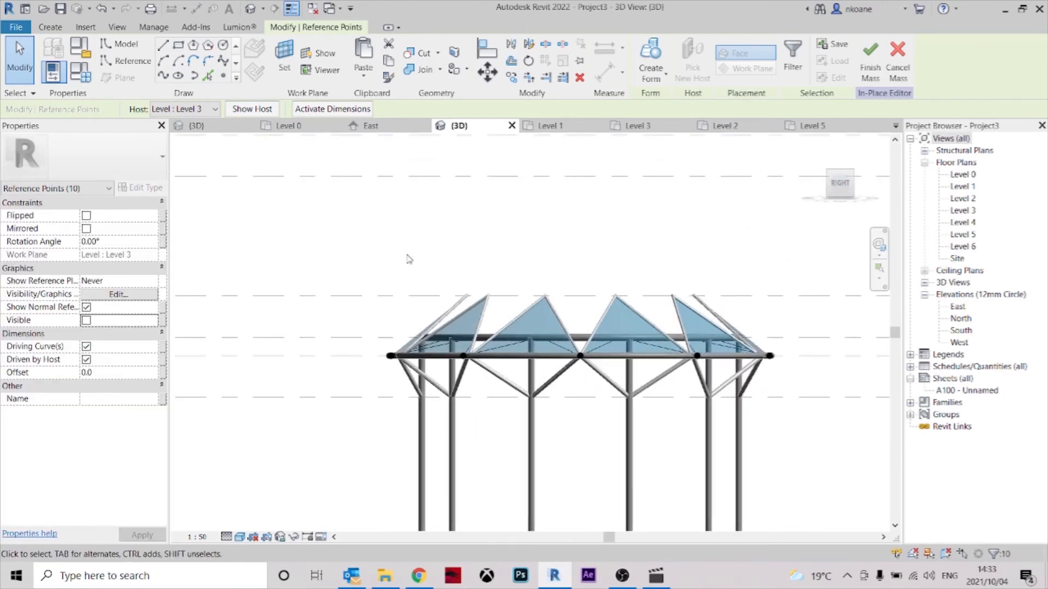
pyautogui.click(195, 110)
pyautogui.click(211, 188)
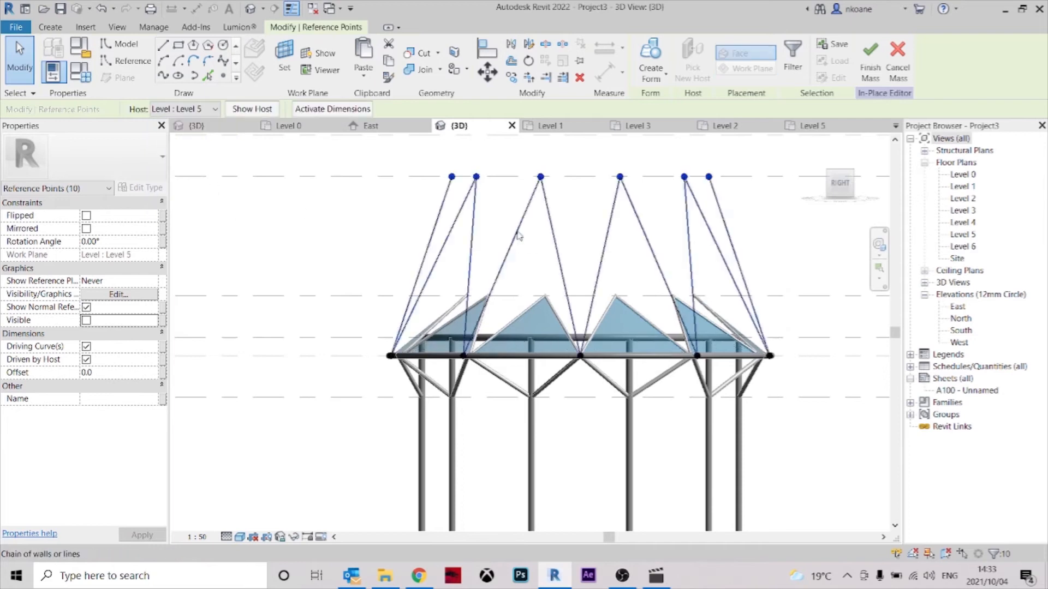
# - Host the ten inner star points on Level 4 and compare them with the glass panel tips
pyautogui.click(195, 112)
pyautogui.click(202, 178)
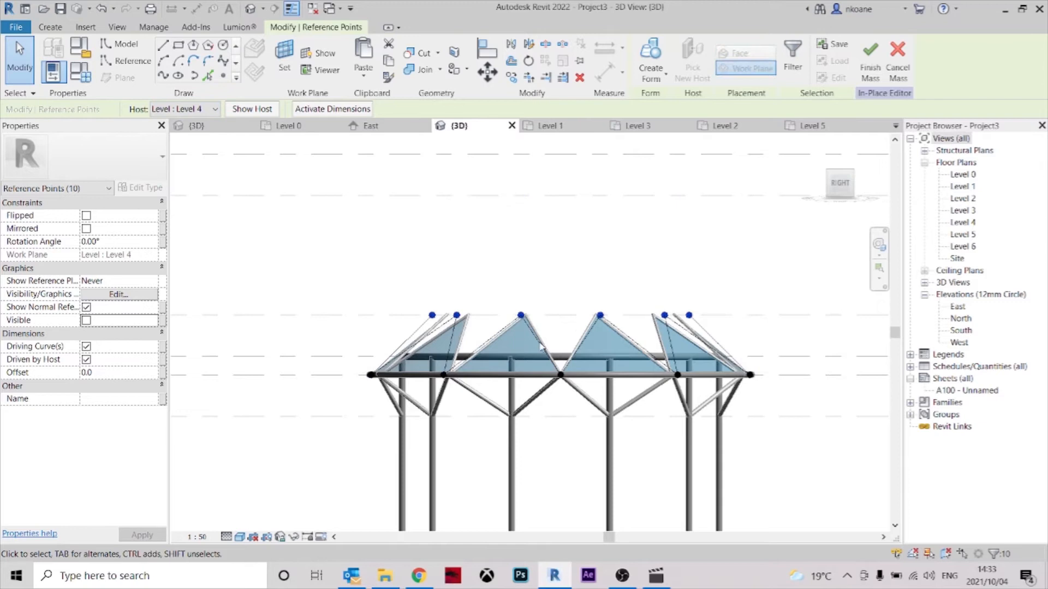
pyautogui.keyDown('shift'); pyautogui.moveTo(535, 278); pyautogui.dragTo(595, 397, button='middle'); pyautogui.keyUp('shift')
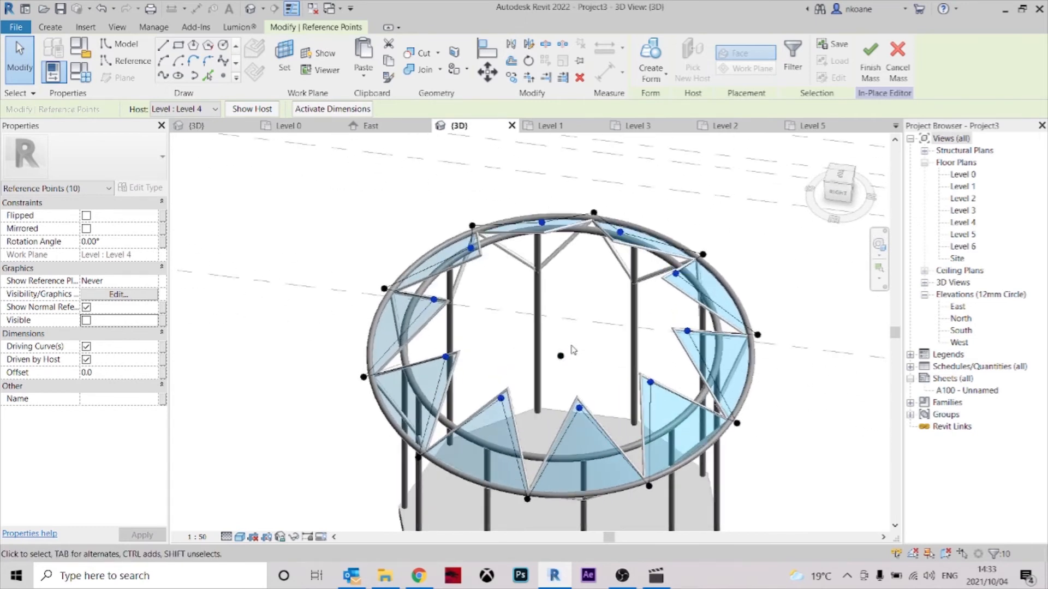
pyautogui.keyDown('shift'); pyautogui.moveTo(532, 313); pyautogui.dragTo(551, 319, button='middle'); pyautogui.keyUp('shift')
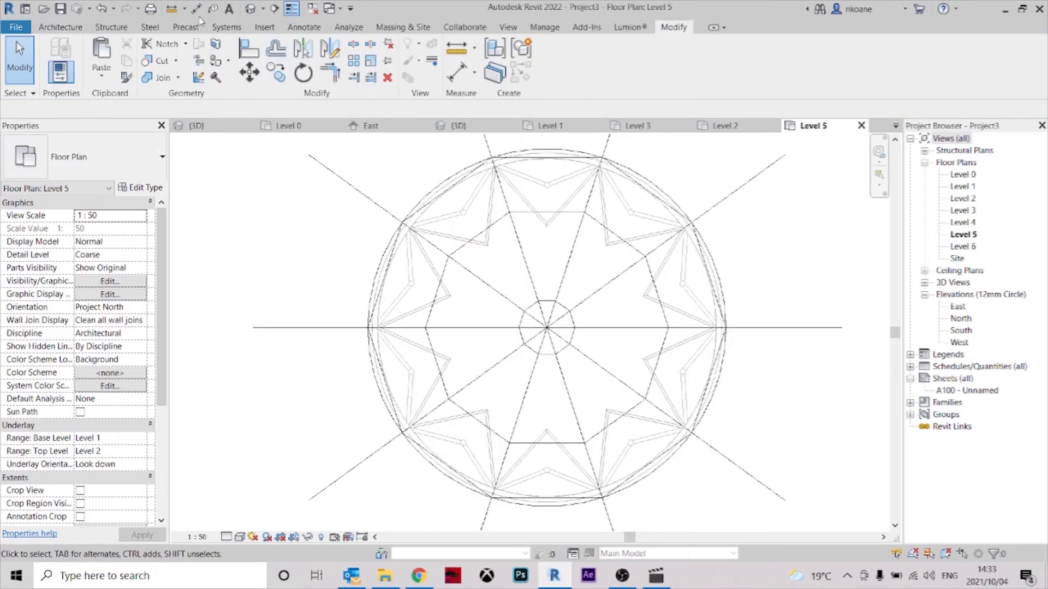
# - Start a new in-place mass from the Level 5 floor plan
pyautogui.click(385, 27)
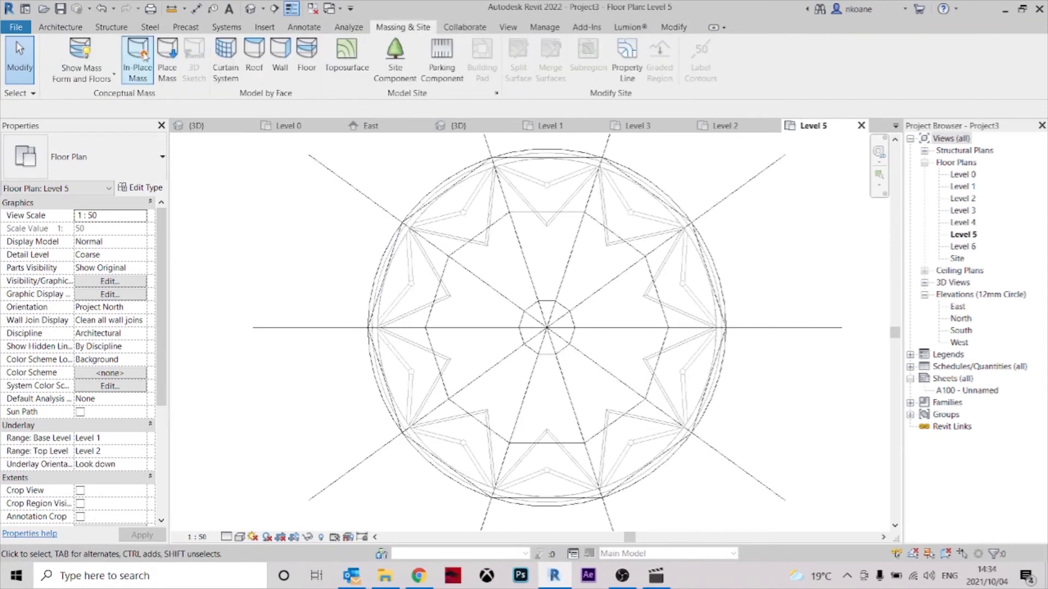
pyautogui.click(138, 59)
pyautogui.click(524, 312)
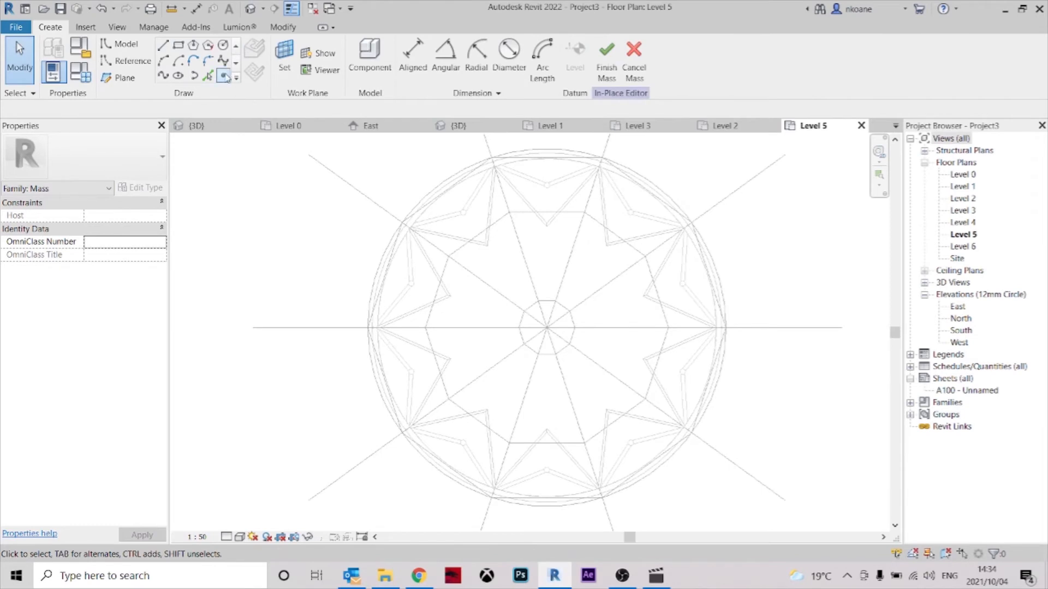
# - Place reference points on Level 5 at every corner and side midpoint of the small central decagon
pyautogui.press('l')
pyautogui.press('i')
pyautogui.scroll(5, 562, 319)
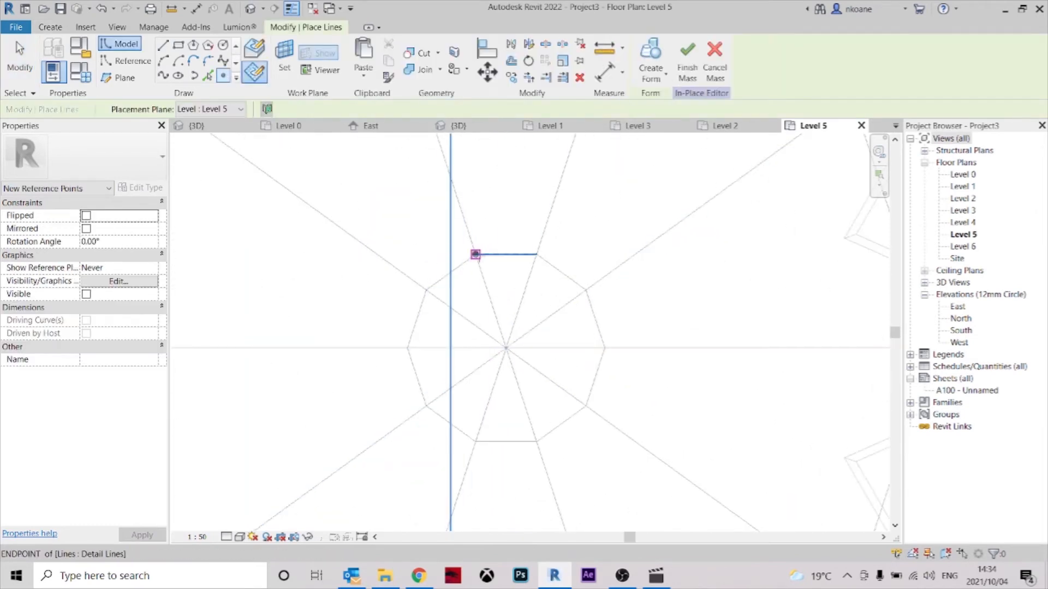
pyautogui.moveTo(486, 287); pyautogui.dragTo(519, 392, button='middle')
pyautogui.scroll(-4, 519, 390)
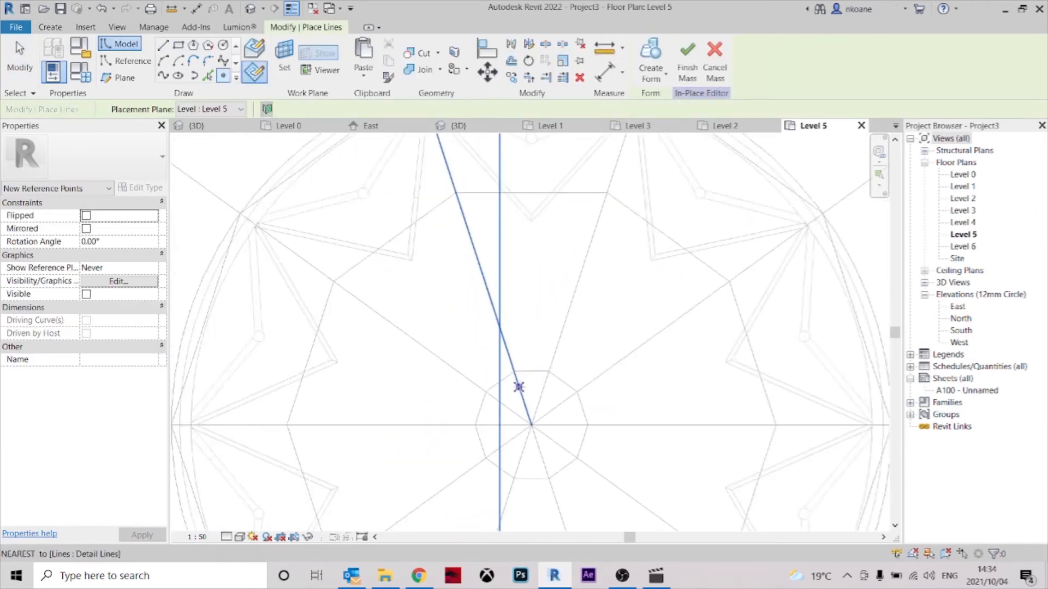
pyautogui.scroll(4, 518, 382)
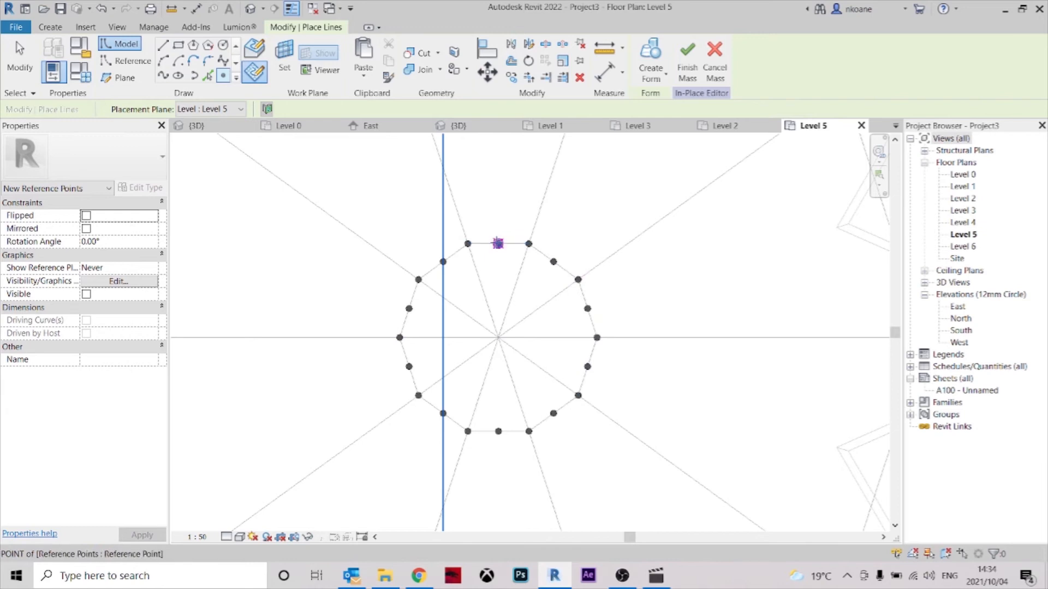
pyautogui.scroll(-9, 559, 358)
pyautogui.moveTo(458, 260); pyautogui.dragTo(500, 318, button='middle')
pyautogui.scroll(1, 500, 334)
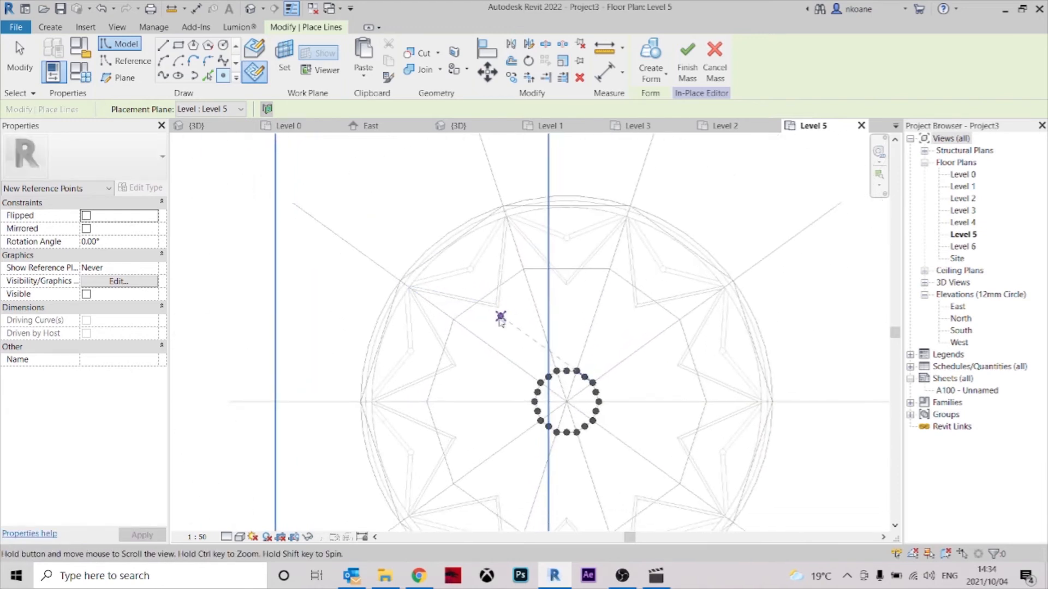
pyautogui.scroll(3, 472, 328)
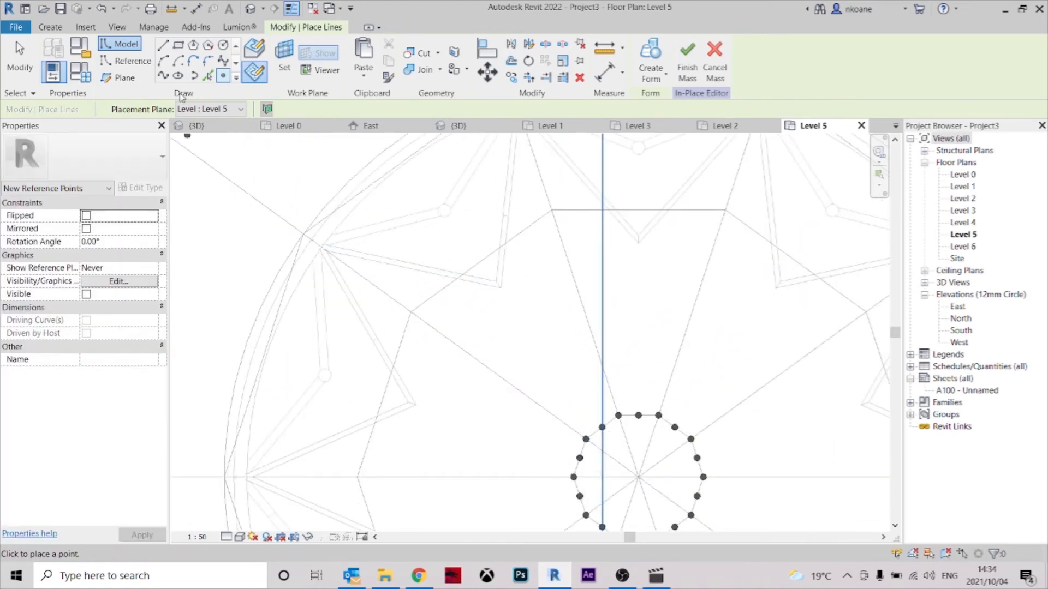
pyautogui.click(212, 109)
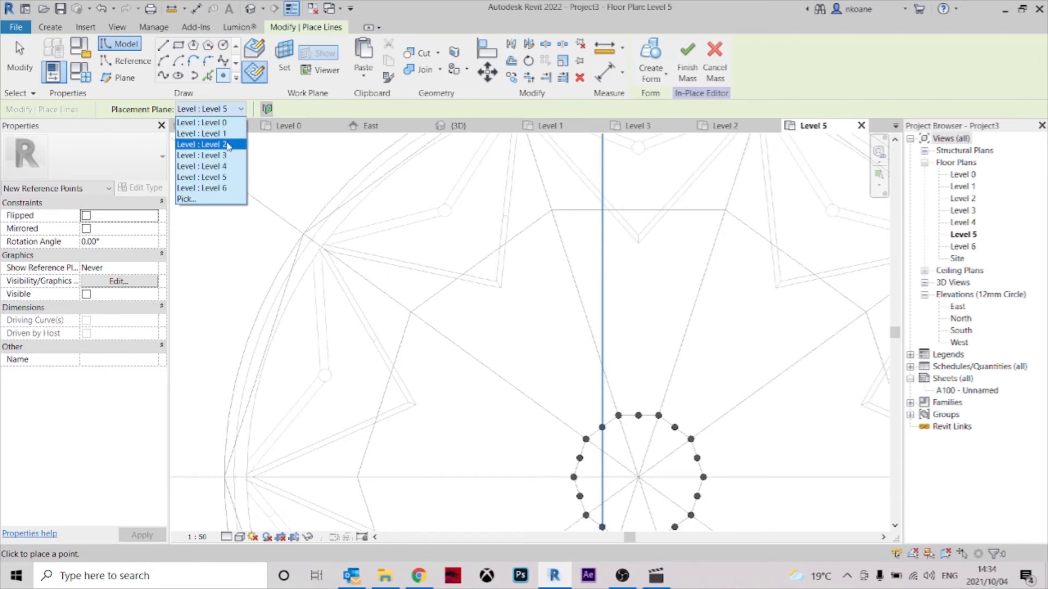
pyautogui.click(228, 144)
pyautogui.scroll(-1, 325, 240)
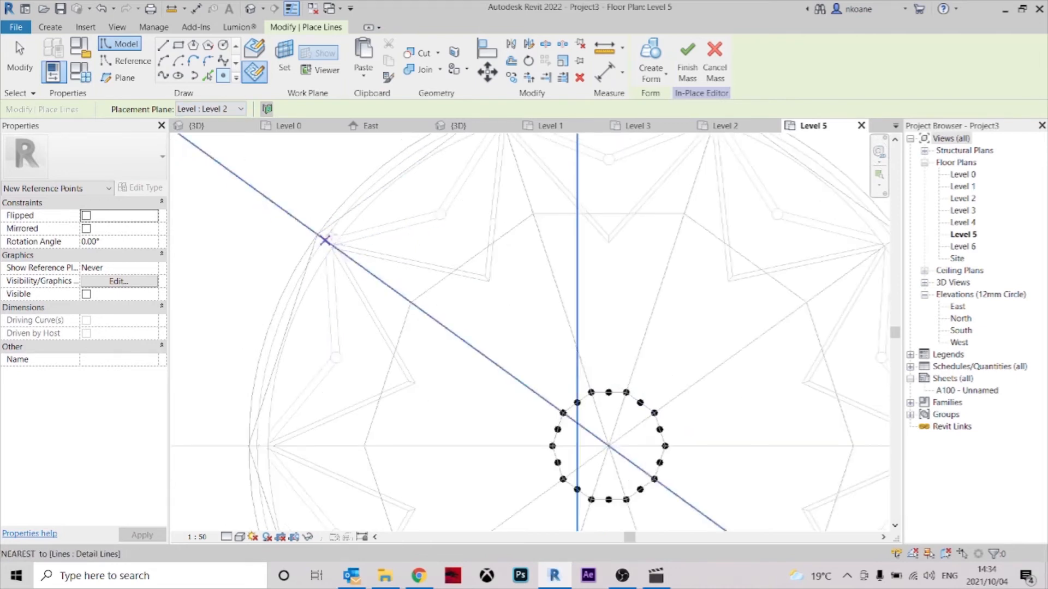
pyautogui.moveTo(381, 237); pyautogui.dragTo(363, 272, button='middle')
pyautogui.scroll(-3, 353, 308)
pyautogui.press('Escape')
pyautogui.scroll(4, 348, 306)
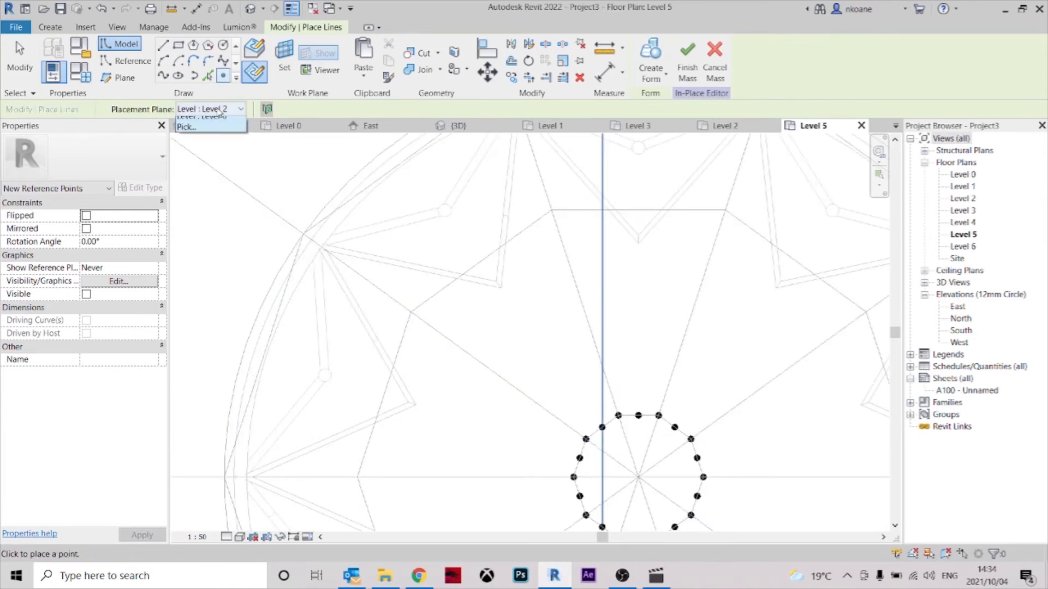
pyautogui.click(227, 178)
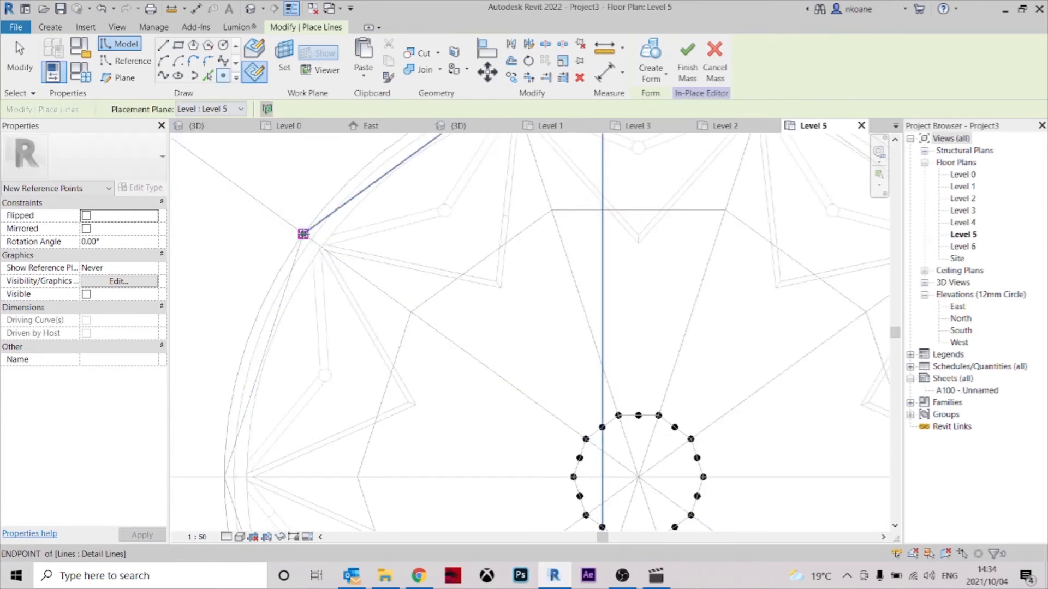
# - Place reference points on Level 5 at the corners of the outer decagon
pyautogui.scroll(-3, 334, 468)
pyautogui.scroll(1, 434, 511)
pyautogui.click(603, 511)
pyautogui.click(739, 412)
pyautogui.click(790, 252)
pyautogui.moveTo(775, 223); pyautogui.dragTo(753, 464, button='middle')
pyautogui.click(716, 333)
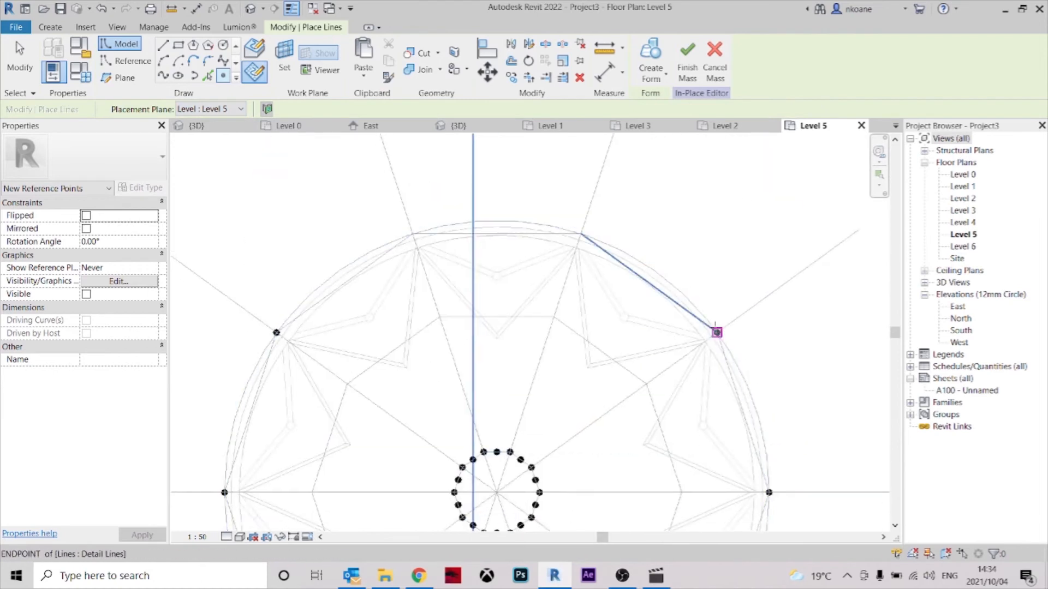
pyautogui.scroll(-2, 441, 257)
pyautogui.moveTo(449, 304); pyautogui.dragTo(479, 194, button='middle')
pyautogui.moveTo(462, 252); pyautogui.dragTo(472, 283, button='middle')
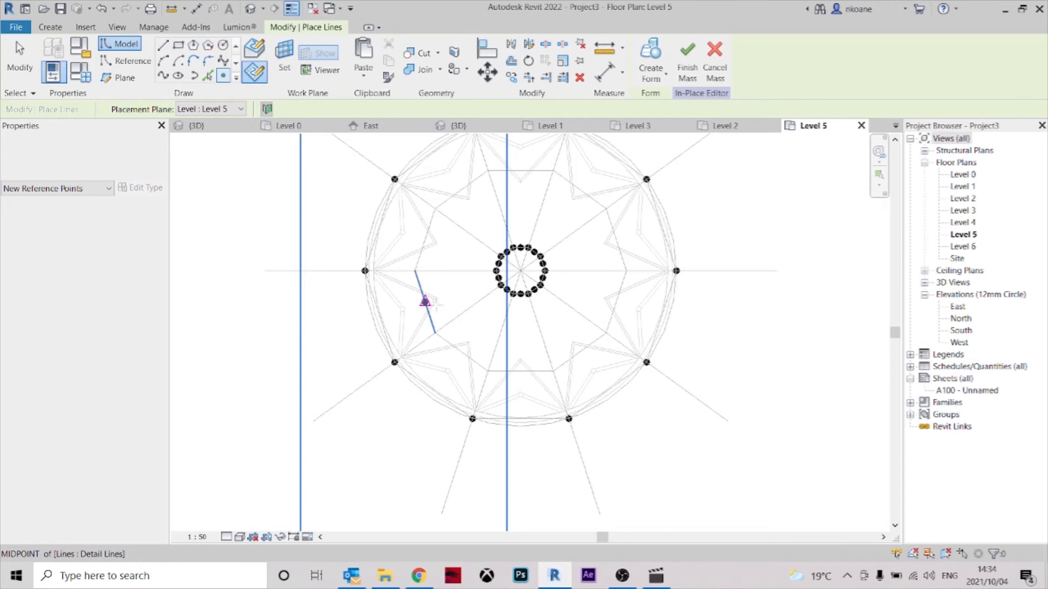
pyautogui.scroll(1, 419, 300)
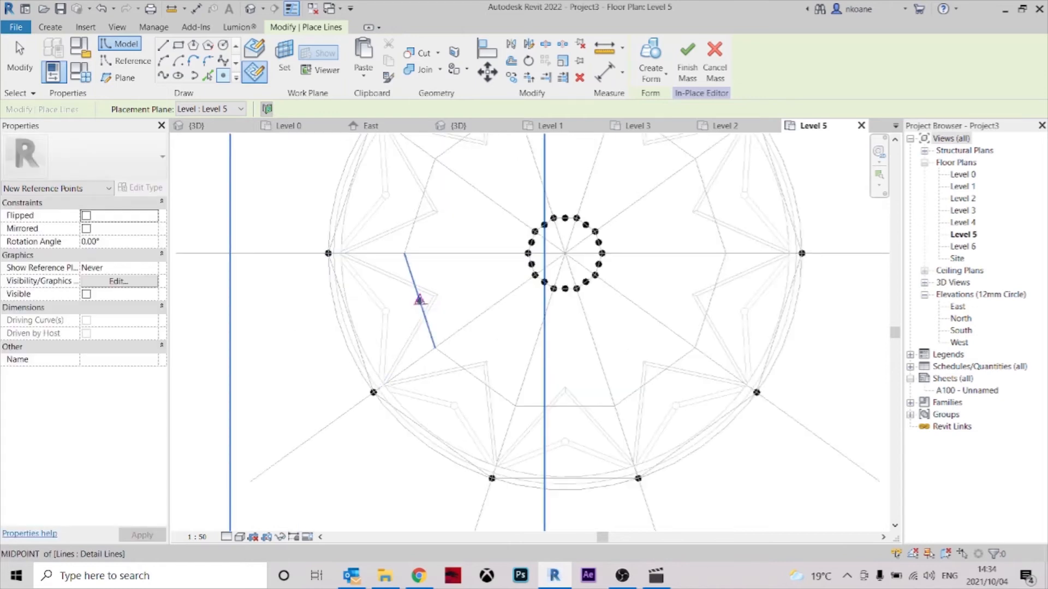
# - Complete the Level 5 reference points at the side midpoints of the middle decagon
pyautogui.click(717, 205)
pyautogui.moveTo(494, 134); pyautogui.dragTo(515, 237, button='middle')
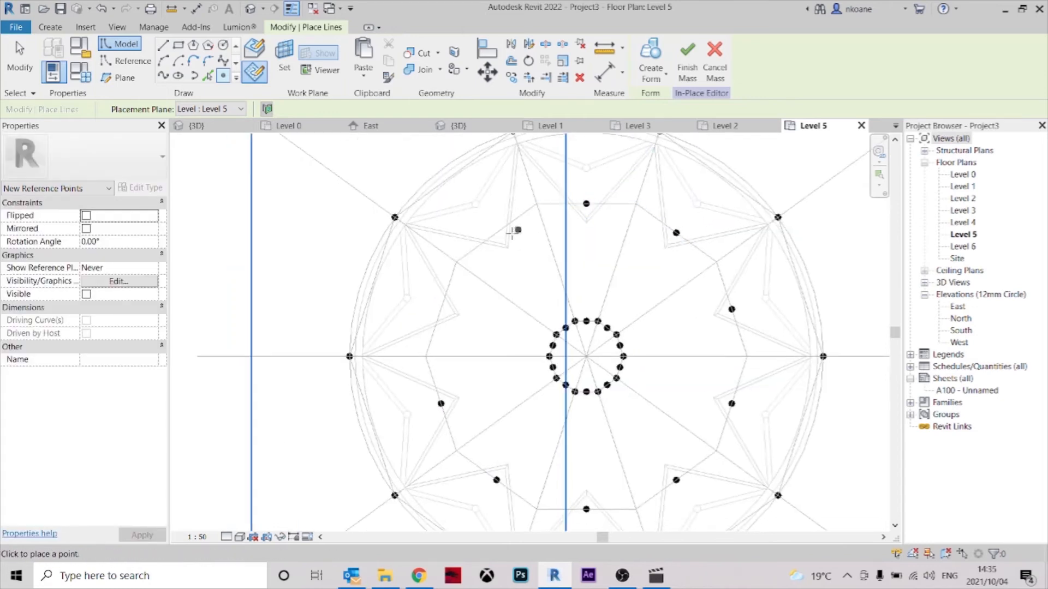
pyautogui.press('Escape')
pyautogui.press('Escape')
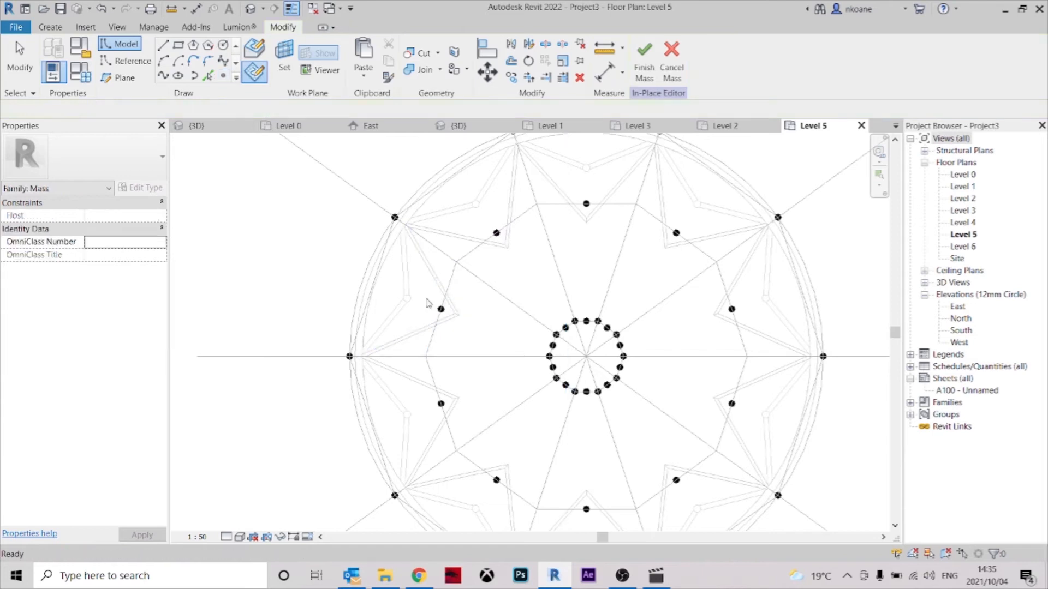
# - Host the ten outermost reference points on Level 2 in the 3D view
pyautogui.click(468, 129)
pyautogui.keyDown('shift'); pyautogui.moveTo(596, 297); pyautogui.dragTo(675, 418, button='middle'); pyautogui.keyUp('shift')
pyautogui.scroll(-3, 698, 388)
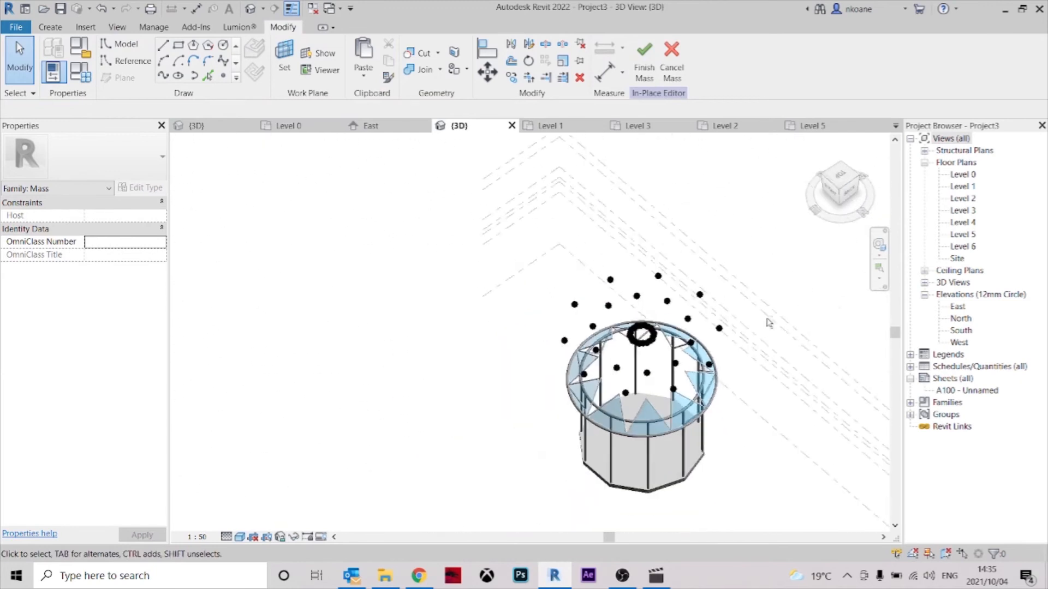
pyautogui.click(840, 173)
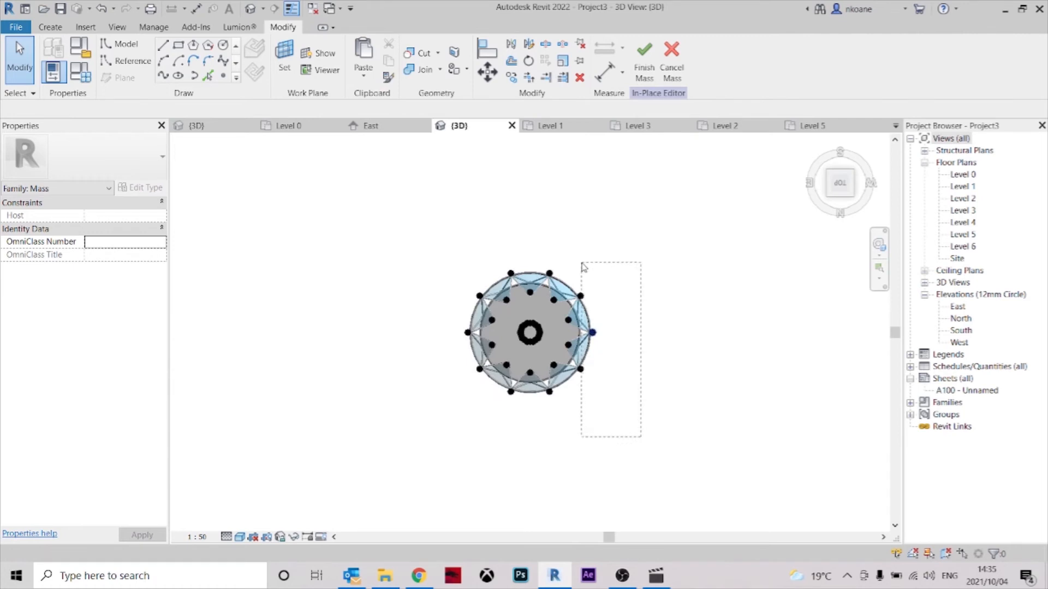
pyautogui.moveTo(580, 265); pyautogui.dragTo(491, 246)
pyautogui.keyDown('ctrl'); pyautogui.moveTo(482, 313); pyautogui.dragTo(463, 276); pyautogui.keyUp('ctrl')
pyautogui.keyDown('ctrl'); pyautogui.moveTo(483, 394); pyautogui.dragTo(443, 329); pyautogui.keyUp('ctrl')
pyautogui.keyDown('ctrl'); pyautogui.moveTo(610, 427); pyautogui.dragTo(467, 392); pyautogui.keyUp('ctrl')
pyautogui.click(215, 109)
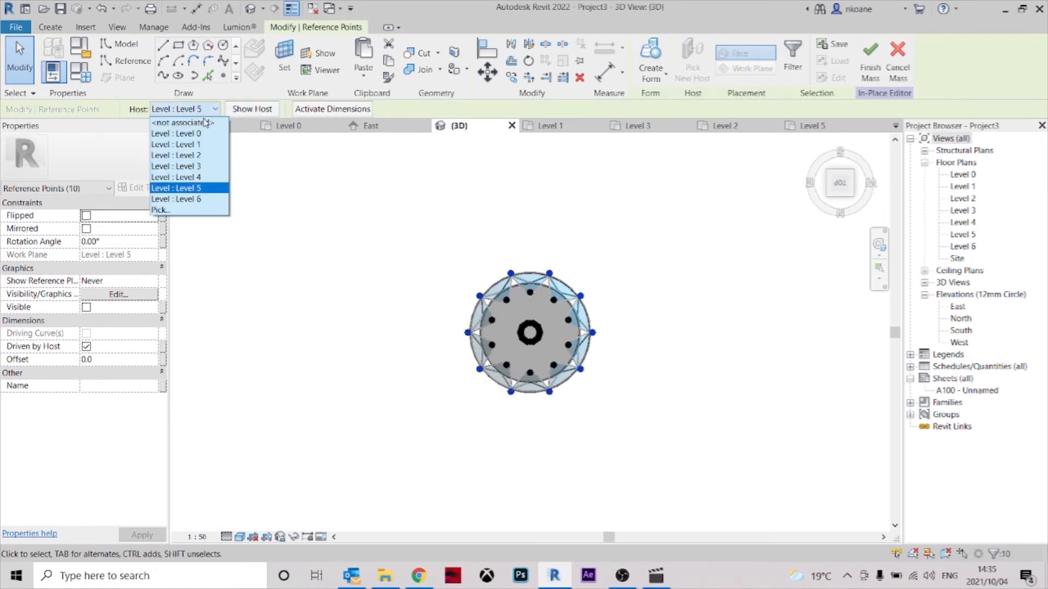
pyautogui.click(207, 156)
pyautogui.keyDown('shift'); pyautogui.moveTo(632, 435); pyautogui.dragTo(559, 397, button='middle'); pyautogui.keyUp('shift')
pyautogui.scroll(3, 472, 405)
pyautogui.moveTo(603, 305)
pyautogui.mouseDown(button='middle')
pyautogui.moveTo(600, 367)
pyautogui.moveTo(620, 277)
pyautogui.moveTo(617, 318)
pyautogui.mouseUp(button='middle')
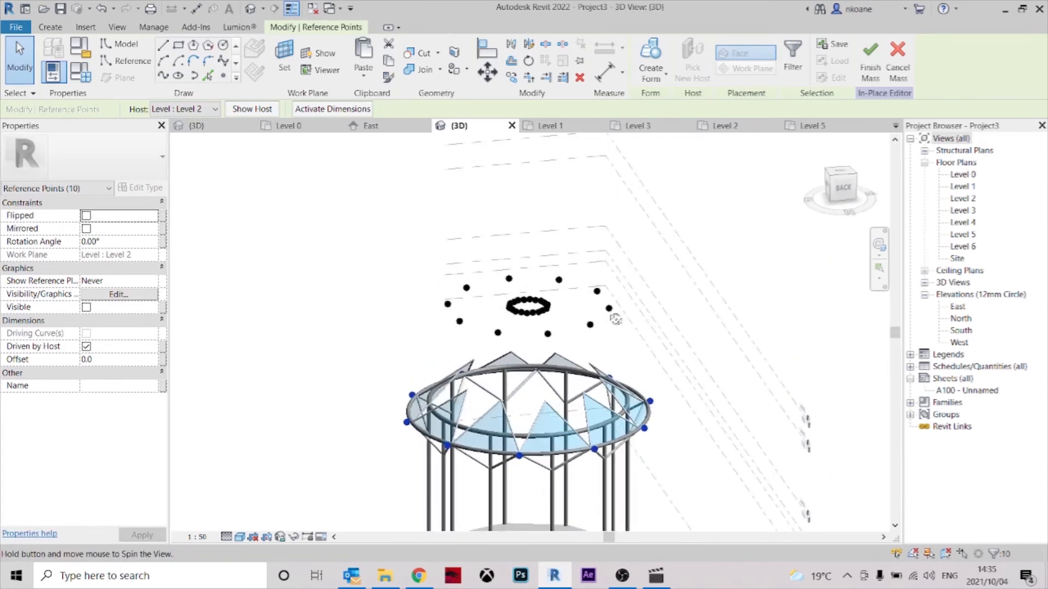
# - Host the ten middle-ring reference points on Level 4, leaving the small central ring on its own level
pyautogui.click(634, 330)
pyautogui.moveTo(634, 331); pyautogui.dragTo(555, 247)
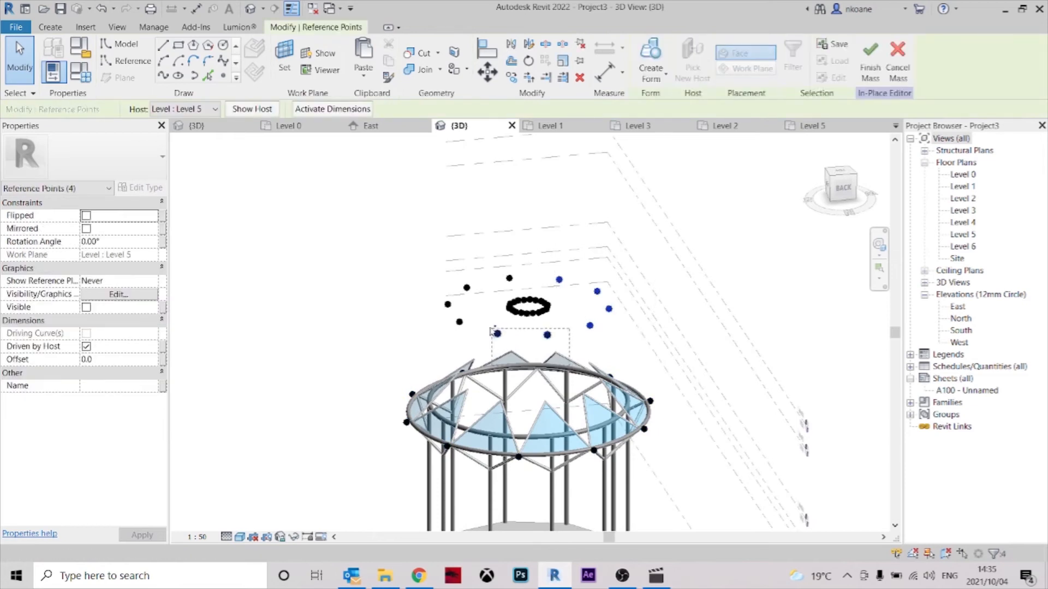
pyautogui.keyDown('ctrl'); pyautogui.moveTo(519, 339); pyautogui.dragTo(404, 247); pyautogui.keyUp('ctrl')
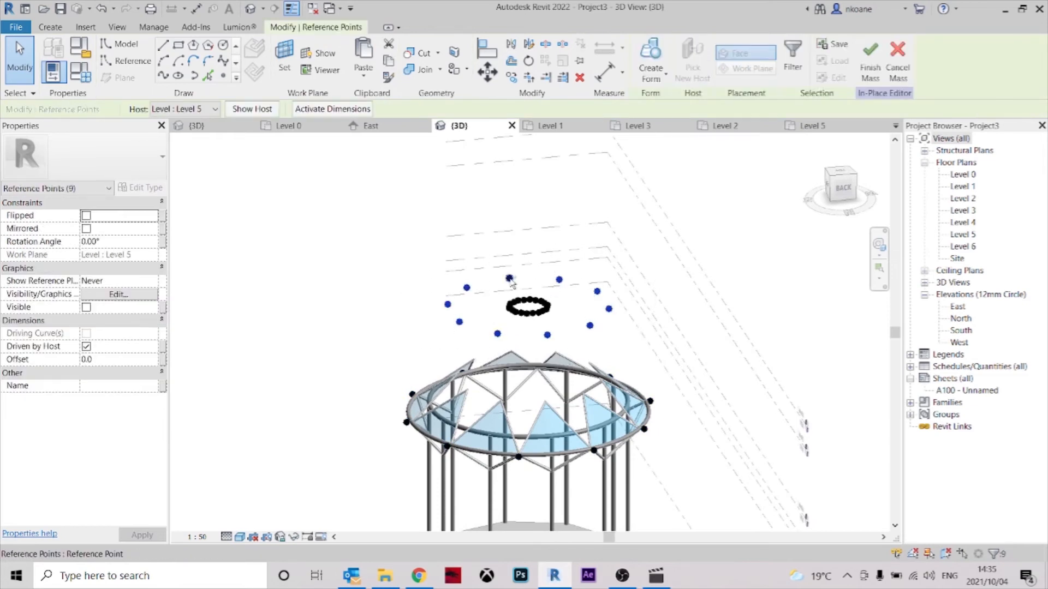
pyautogui.click(843, 187)
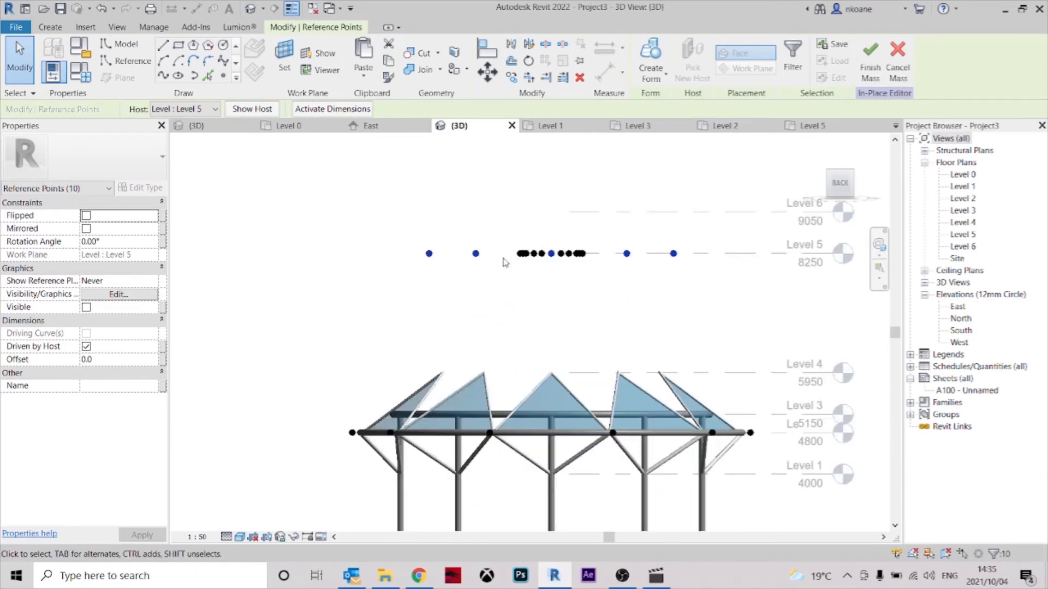
pyautogui.click(186, 108)
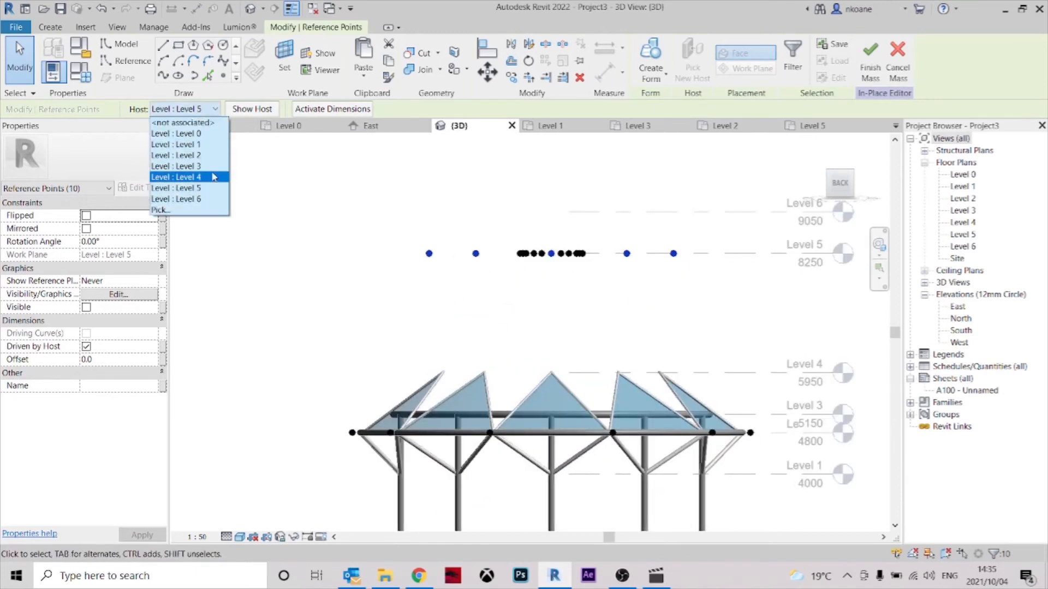
pyautogui.click(186, 164)
pyautogui.click(186, 109)
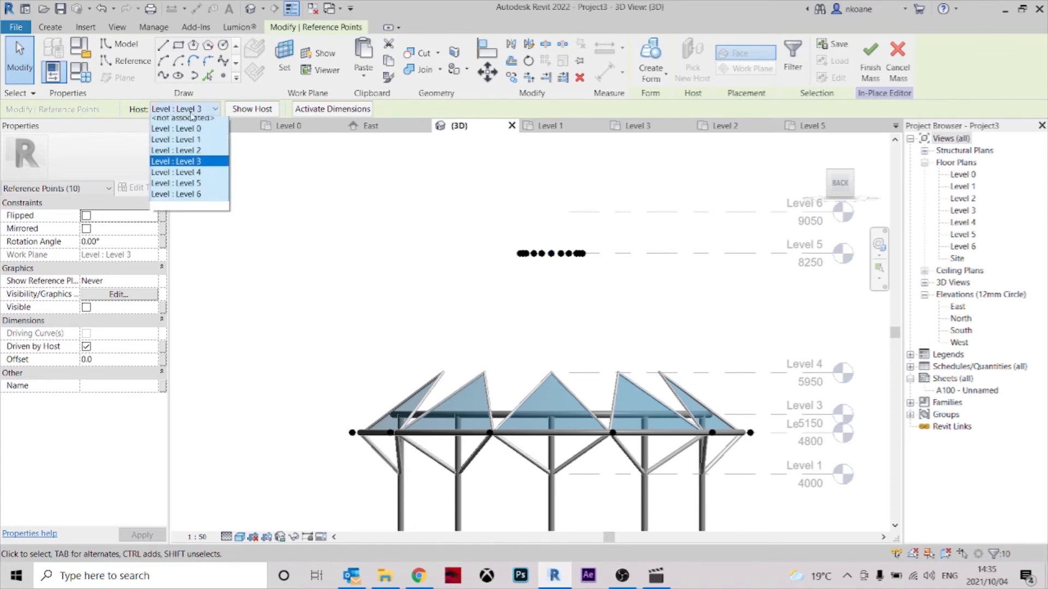
pyautogui.click(196, 176)
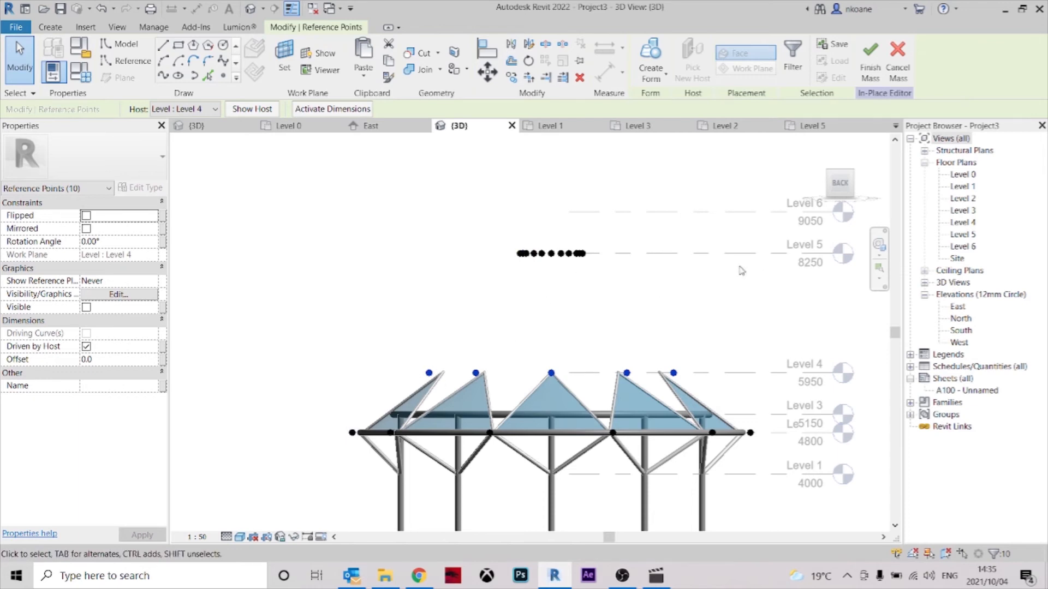
pyautogui.keyDown('shift'); pyautogui.moveTo(673, 299); pyautogui.dragTo(584, 371, button='middle'); pyautogui.keyUp('shift')
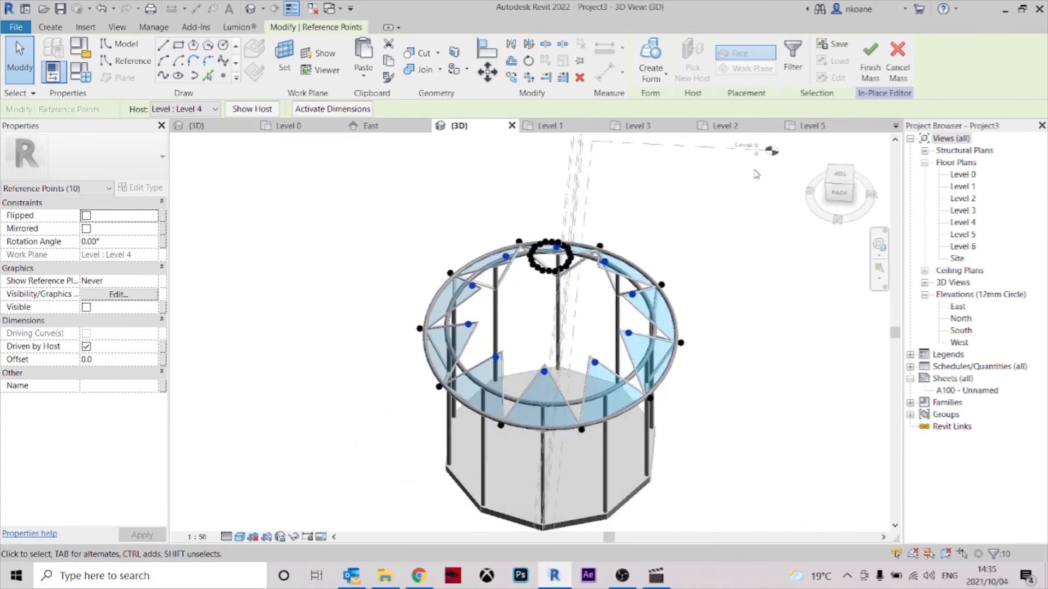
# - Compare the reference point positions with the glass panels in the Level 5 and Level 2 plans and from above in 3D
pyautogui.click(811, 127)
pyautogui.scroll(3, 520, 342)
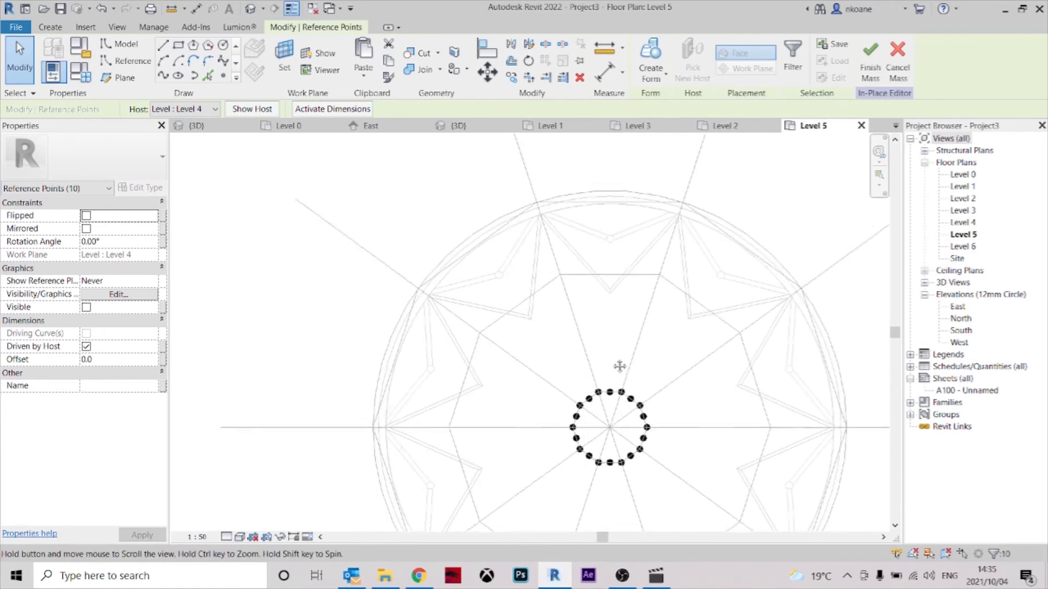
pyautogui.moveTo(607, 342); pyautogui.dragTo(595, 322, button='middle')
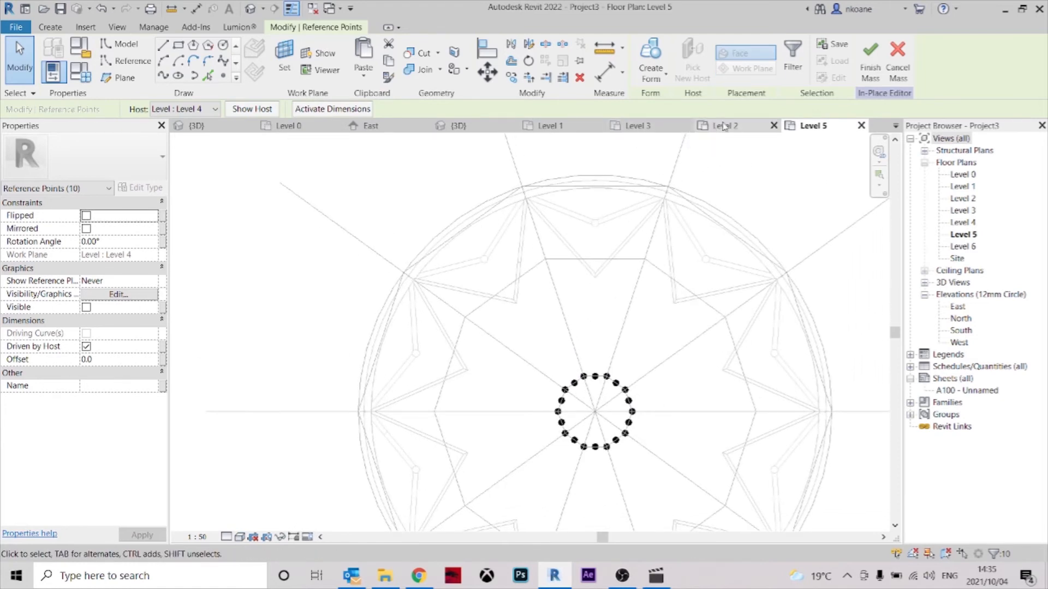
pyautogui.click(725, 127)
pyautogui.scroll(-4, 495, 287)
pyautogui.press('Escape')
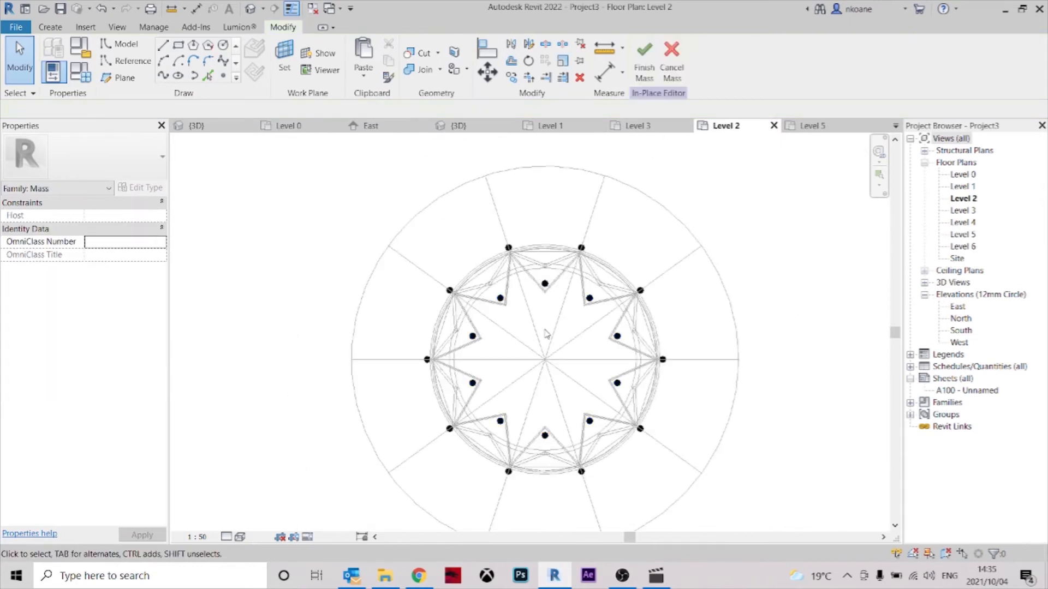
pyautogui.scroll(2, 537, 349)
pyautogui.scroll(1, 545, 281)
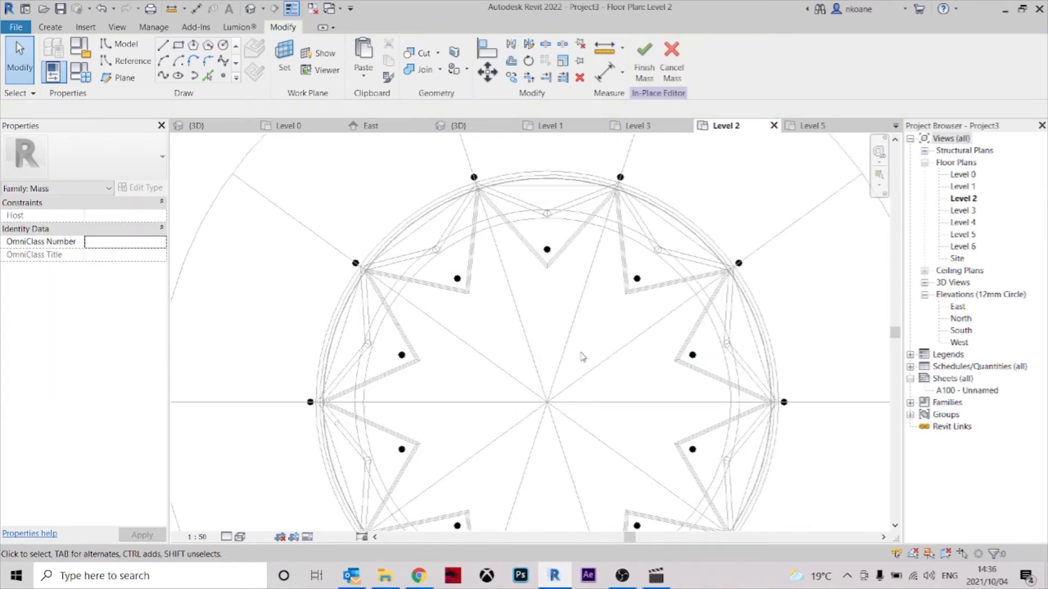
pyautogui.scroll(-1, 583, 356)
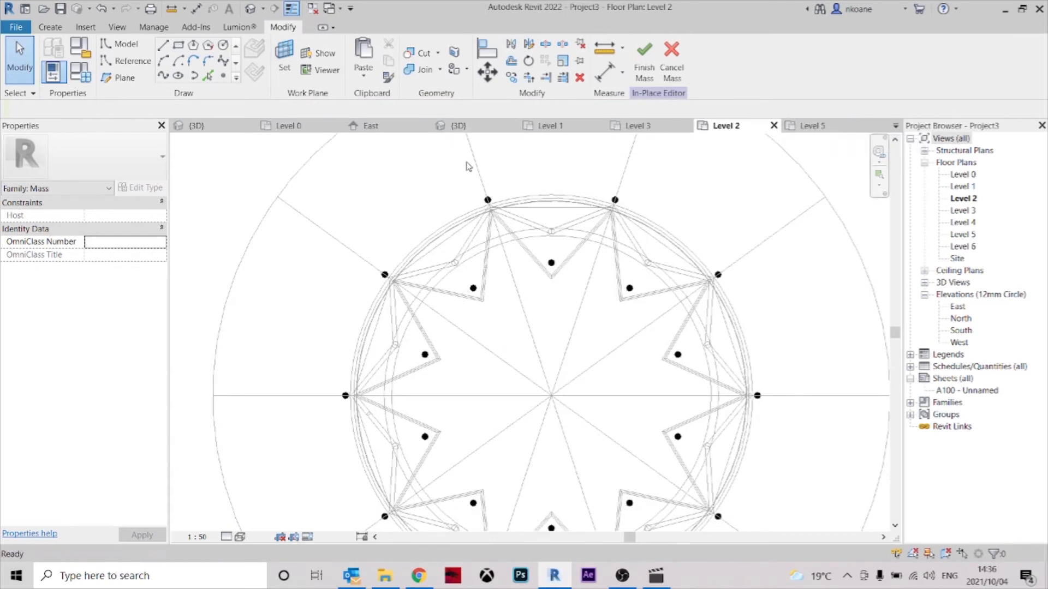
pyautogui.click(458, 125)
pyautogui.click(832, 170)
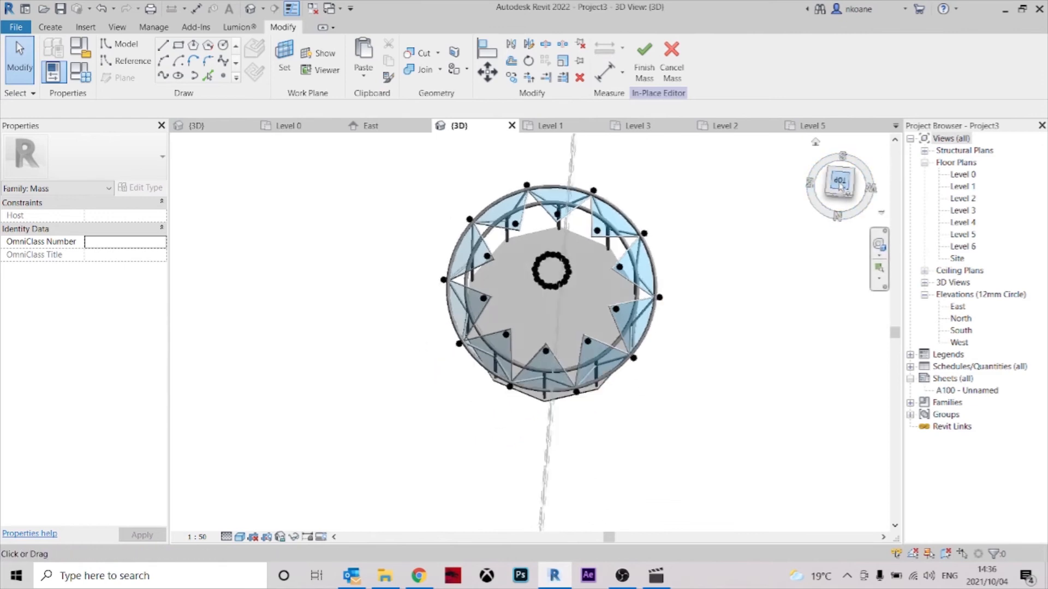
pyautogui.scroll(5, 523, 299)
pyautogui.scroll(5, 540, 362)
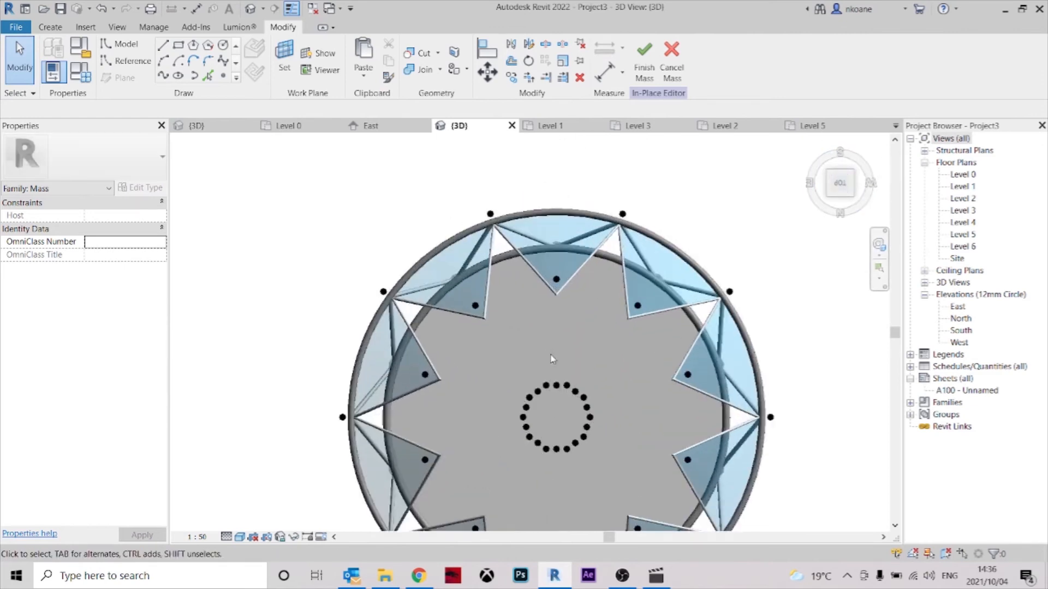
pyautogui.click(644, 60)
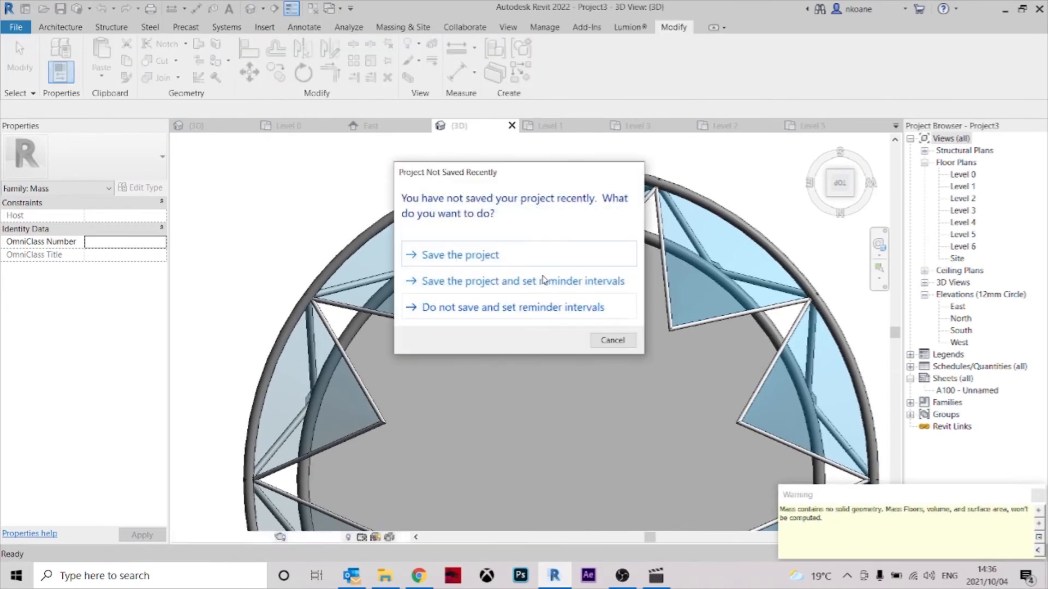
pyautogui.click(480, 304)
pyautogui.scroll(-2, 491, 382)
pyautogui.keyDown('shift'); pyautogui.moveTo(491, 382); pyautogui.dragTo(665, 294, button='middle'); pyautogui.keyUp('shift')
pyautogui.hotkey('ctrl', 'z')
# - Draw a closed four-sided line loop through two neighbouring central ring points, a star point and an outer point as the first roof surface
pyautogui.click(841, 179)
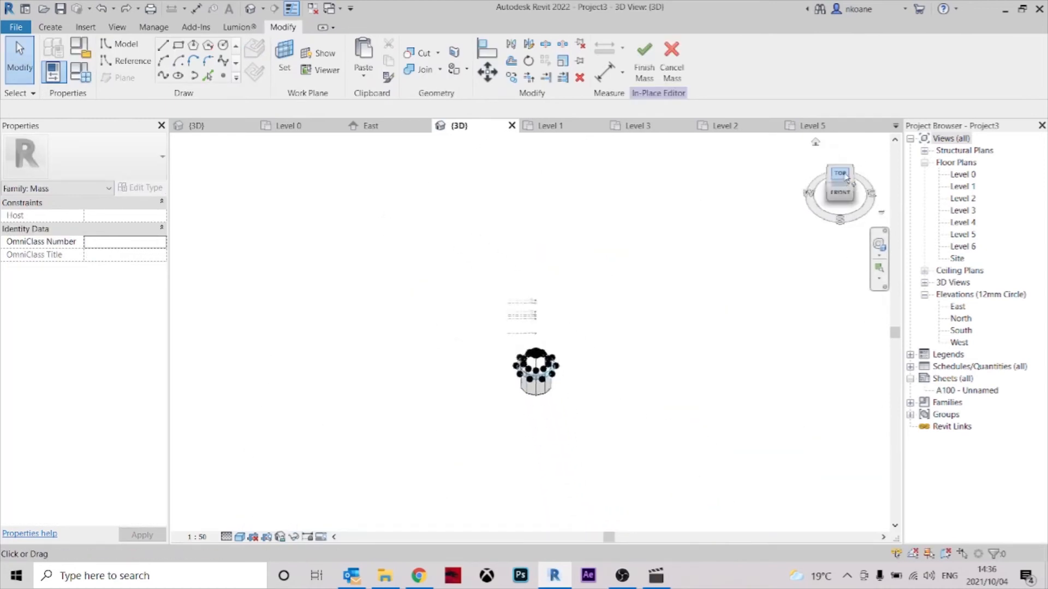
pyautogui.scroll(4, 525, 356)
pyautogui.moveTo(524, 354); pyautogui.dragTo(513, 385, button='middle')
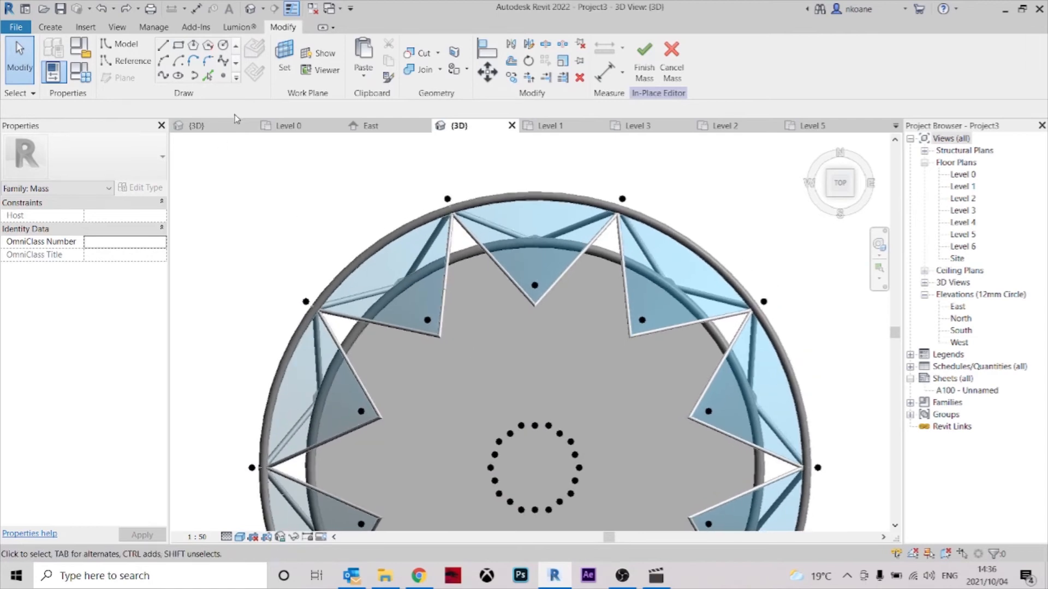
pyautogui.click(163, 46)
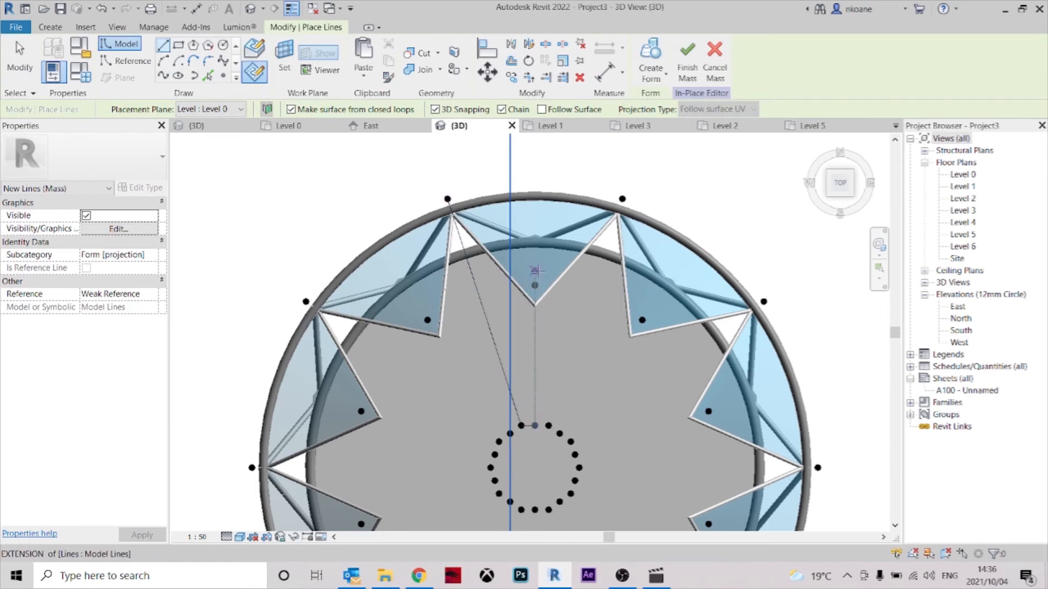
pyautogui.click(447, 198)
pyautogui.press('Escape')
pyautogui.keyDown('shift'); pyautogui.moveTo(553, 423); pyautogui.dragTo(737, 218, button='middle'); pyautogui.keyUp('shift')
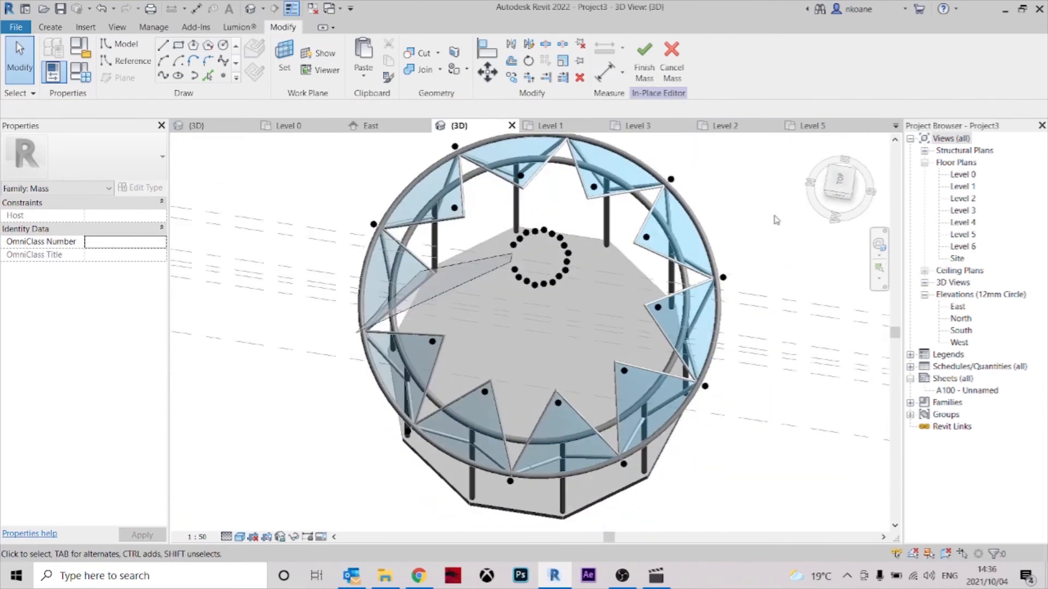
# - Draw the adjoining four-sided roof surface sharing the star point's fold line and reaching the neighbouring outer point
pyautogui.click(845, 186)
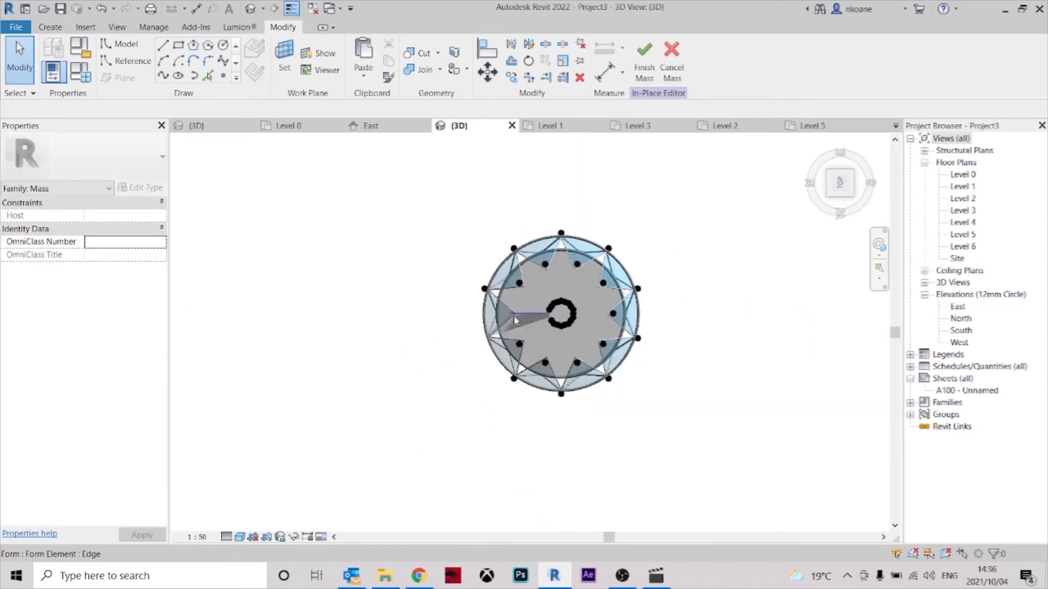
pyautogui.scroll(5, 513, 315)
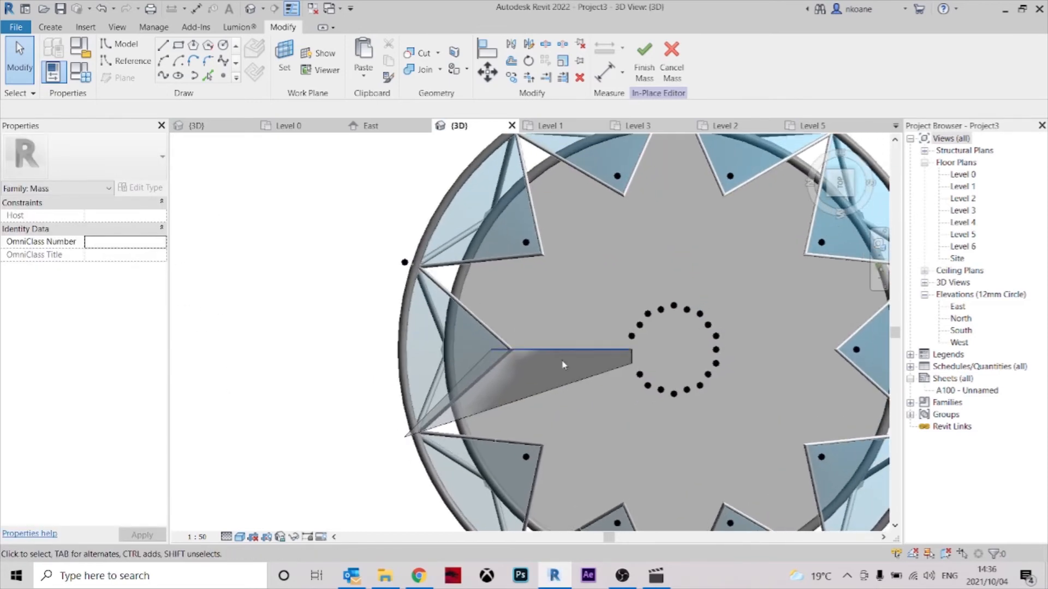
pyautogui.click(162, 46)
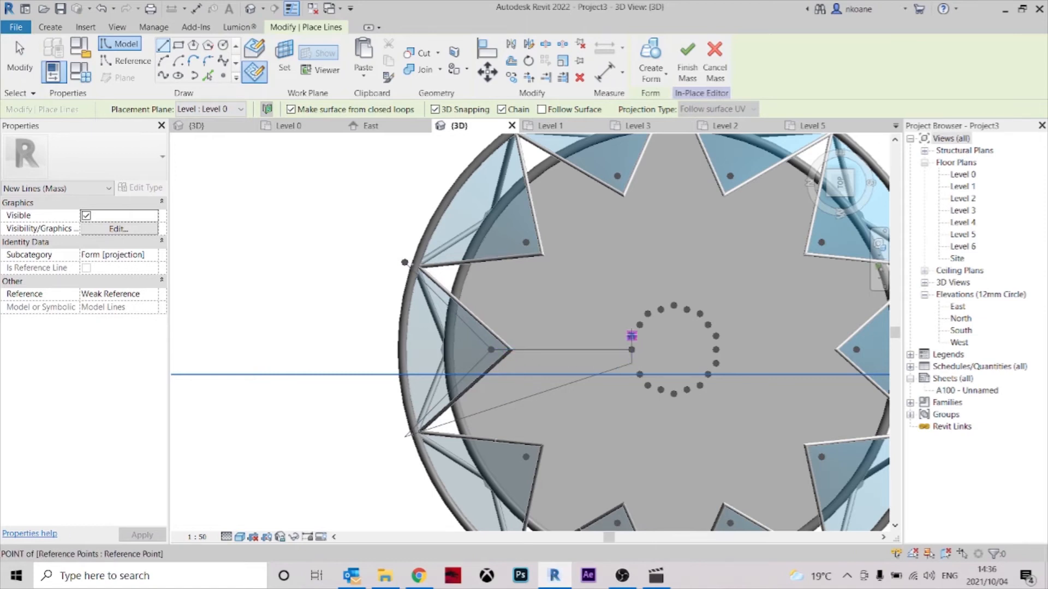
pyautogui.click(632, 335)
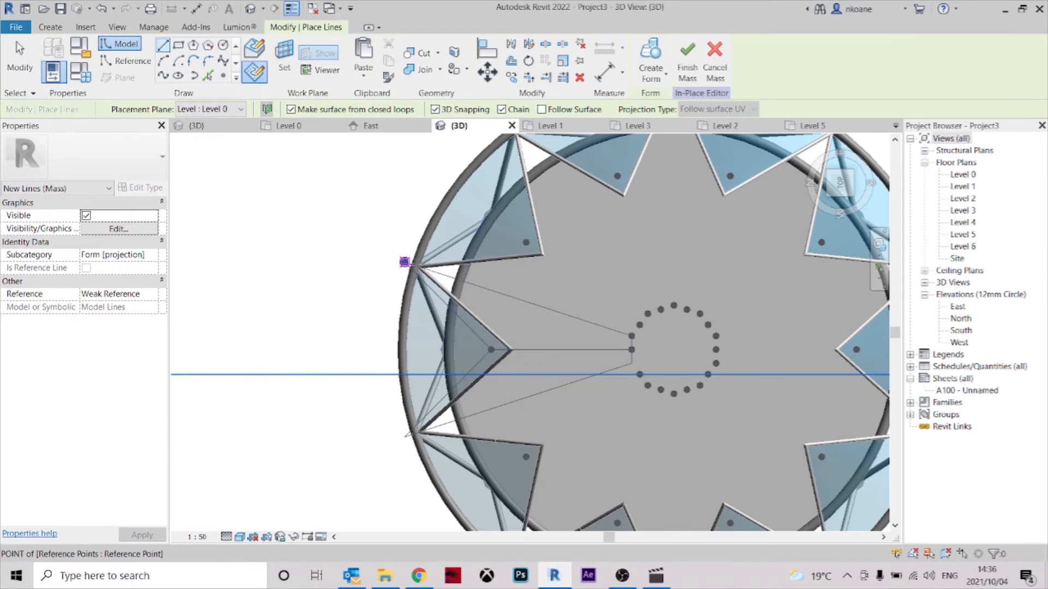
pyautogui.click(404, 262)
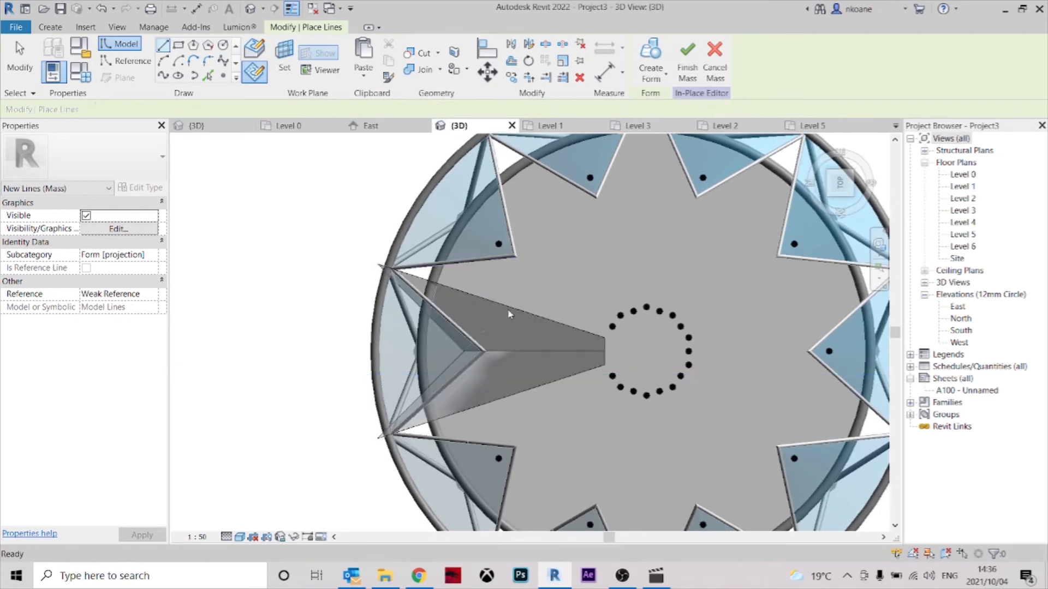
pyautogui.press('Escape')
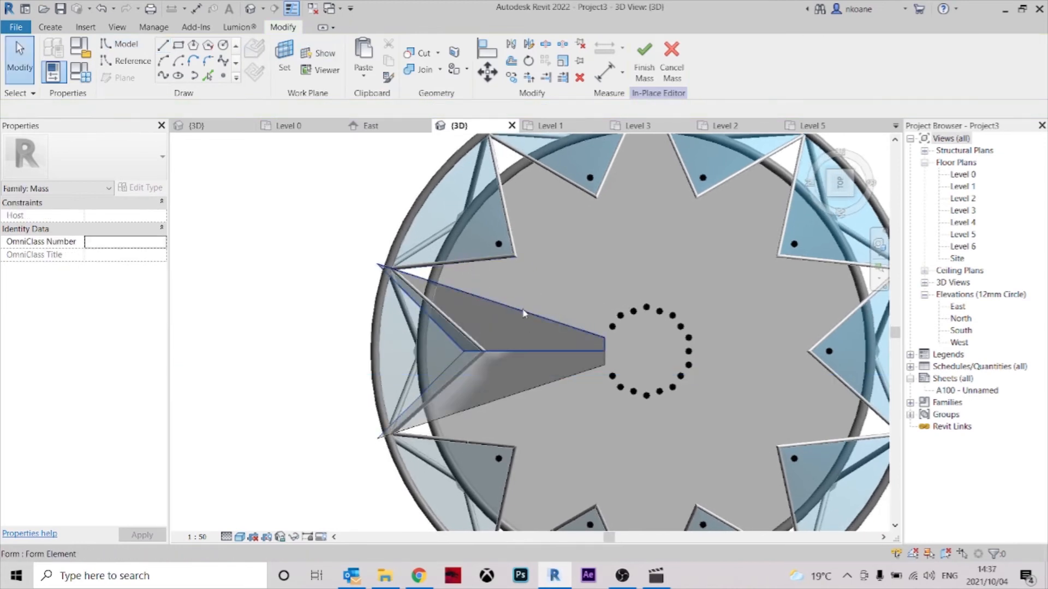
# - Remove the drawn roof surfaces, keeping the lines from the outer point and star point to the central ring
pyautogui.click(522, 313)
pyautogui.keyDown('shift'); pyautogui.moveTo(523, 314); pyautogui.dragTo(601, 424, button='middle'); pyautogui.keyUp('shift')
pyautogui.click(641, 339)
pyautogui.scroll(2, 602, 424)
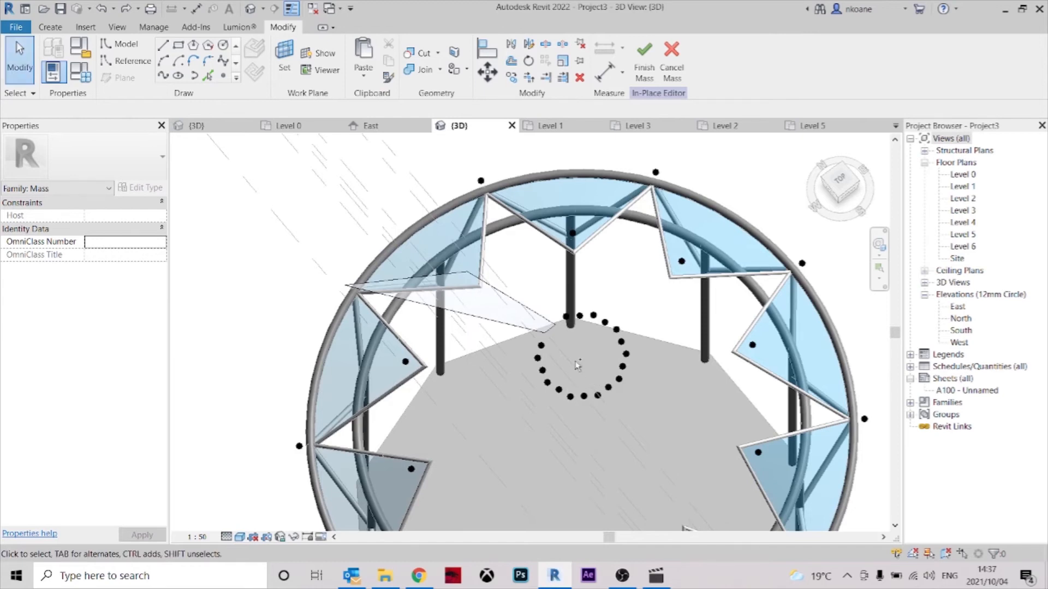
pyautogui.moveTo(577, 366); pyautogui.dragTo(441, 473, button='middle')
pyautogui.moveTo(468, 431)
pyautogui.mouseDown(button='middle')
pyautogui.moveTo(464, 441)
pyautogui.moveTo(552, 336)
pyautogui.moveTo(556, 386)
pyautogui.mouseUp(button='middle')
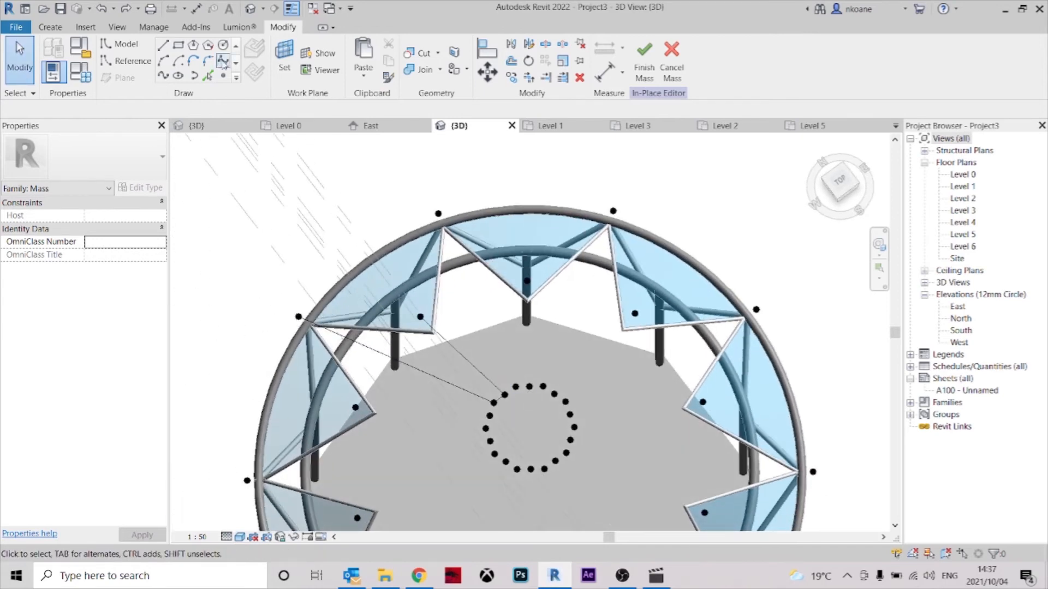
# - Draw lines from the star point to both neighbouring outer points and from the second outer point to the central ring
pyautogui.click(169, 48)
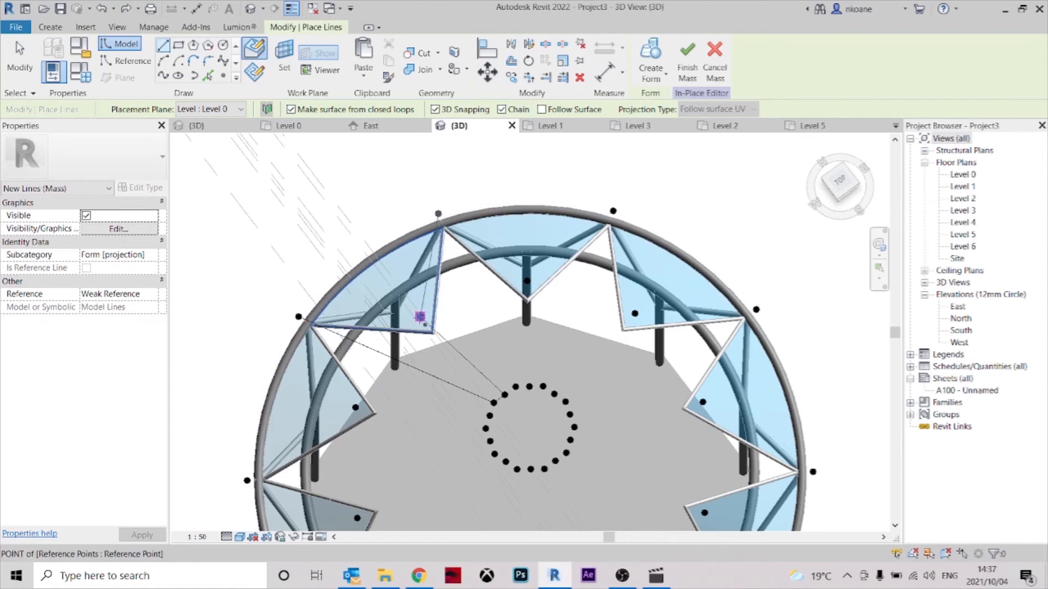
pyautogui.click(420, 317)
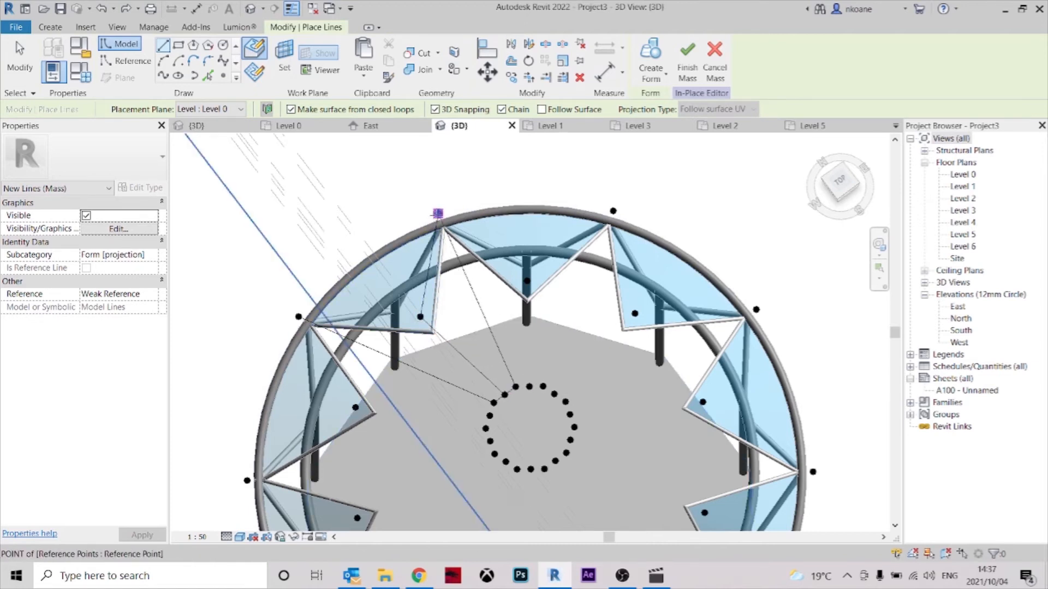
pyautogui.press('Escape')
pyautogui.press('Escape')
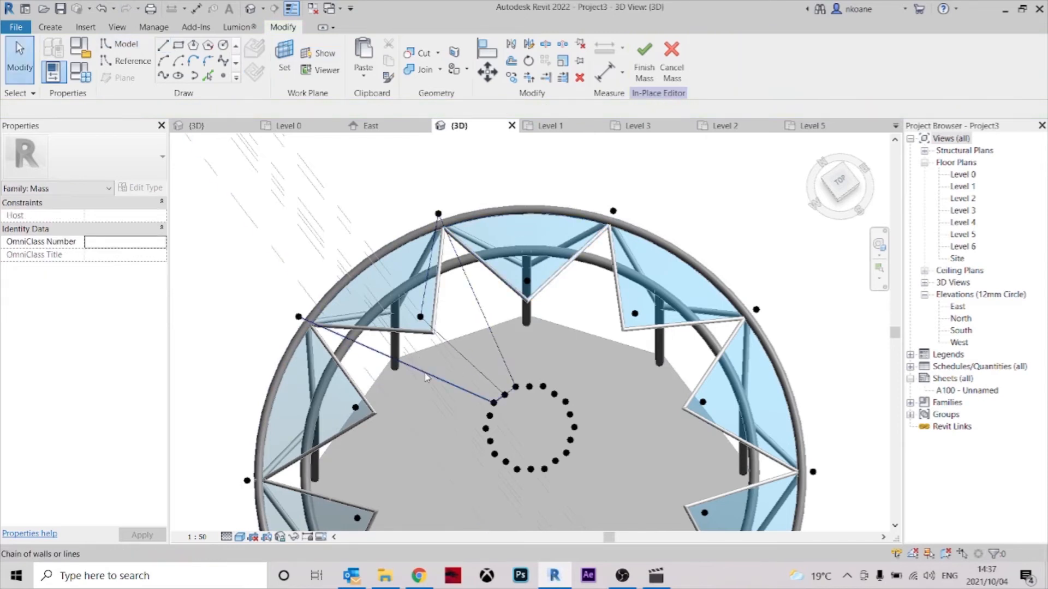
pyautogui.keyDown('shift'); pyautogui.moveTo(447, 397); pyautogui.dragTo(549, 388, button='middle'); pyautogui.keyUp('shift')
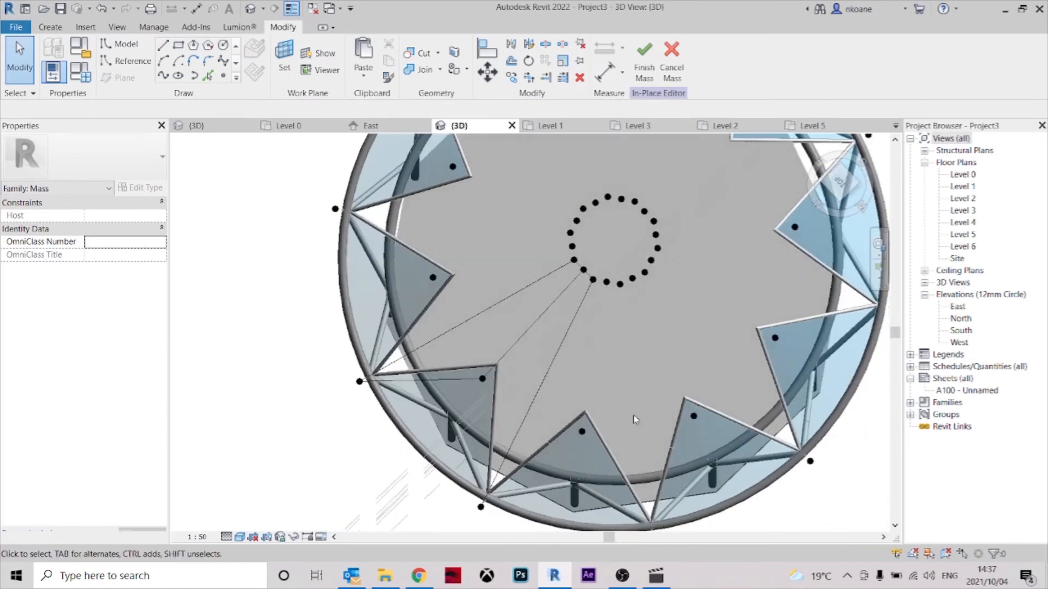
pyautogui.click(546, 387)
pyautogui.press('Escape')
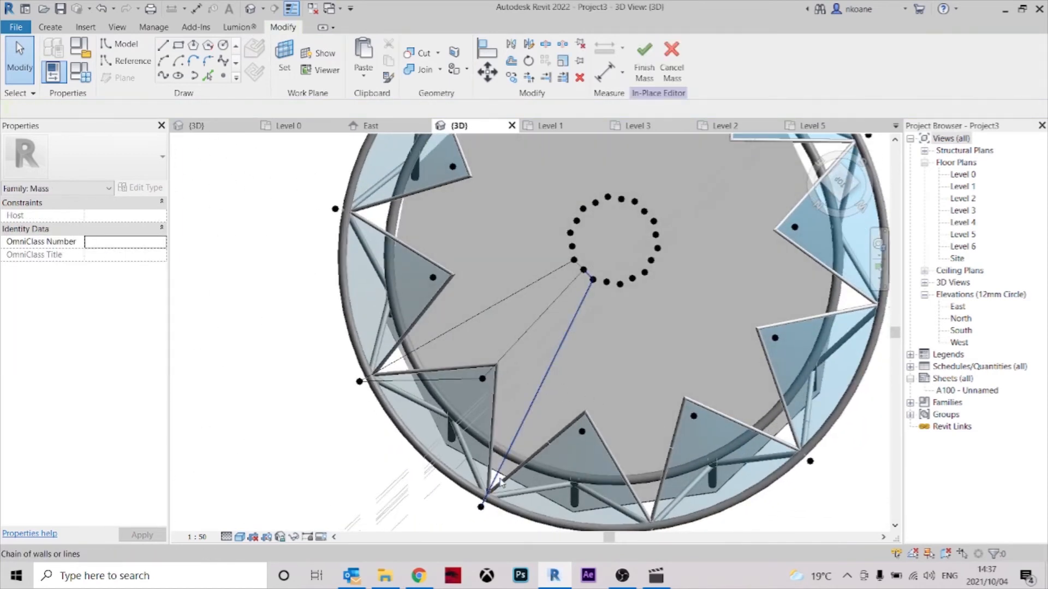
pyautogui.moveTo(487, 386); pyautogui.dragTo(504, 322, button='middle')
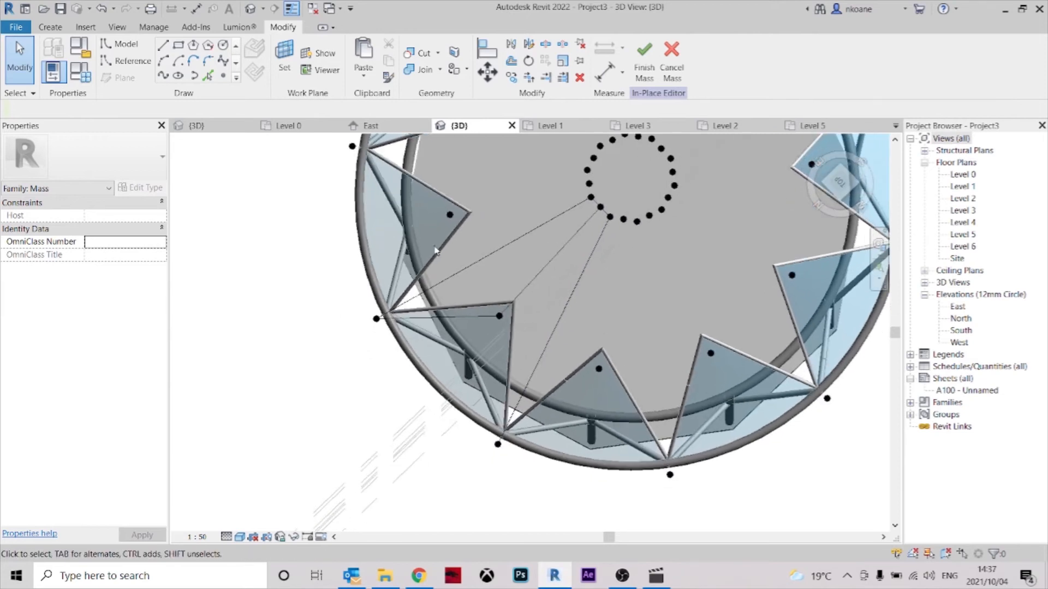
pyautogui.click(164, 48)
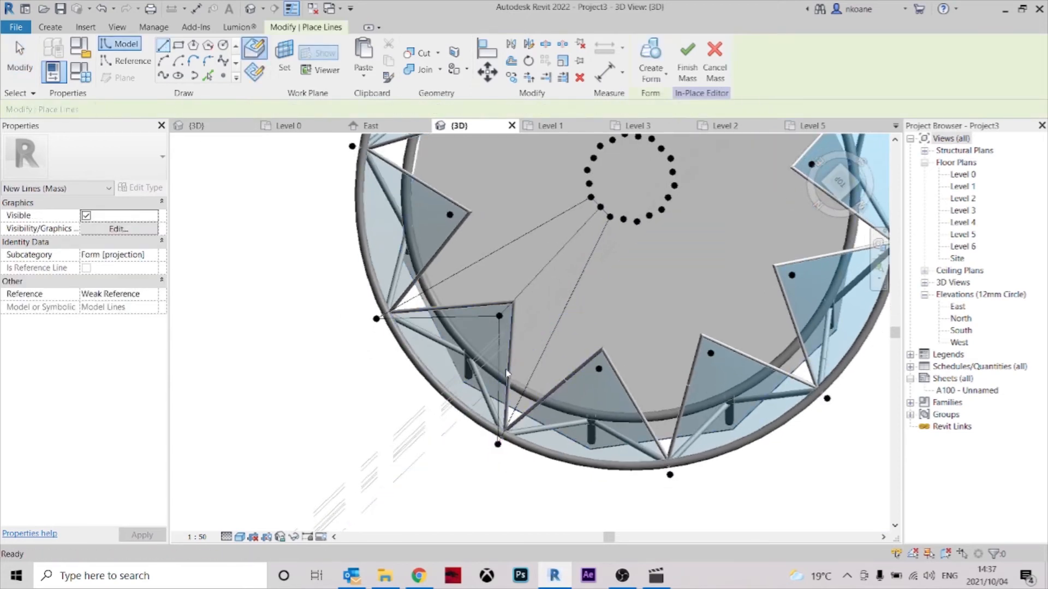
pyautogui.press('Escape')
pyautogui.press('Escape')
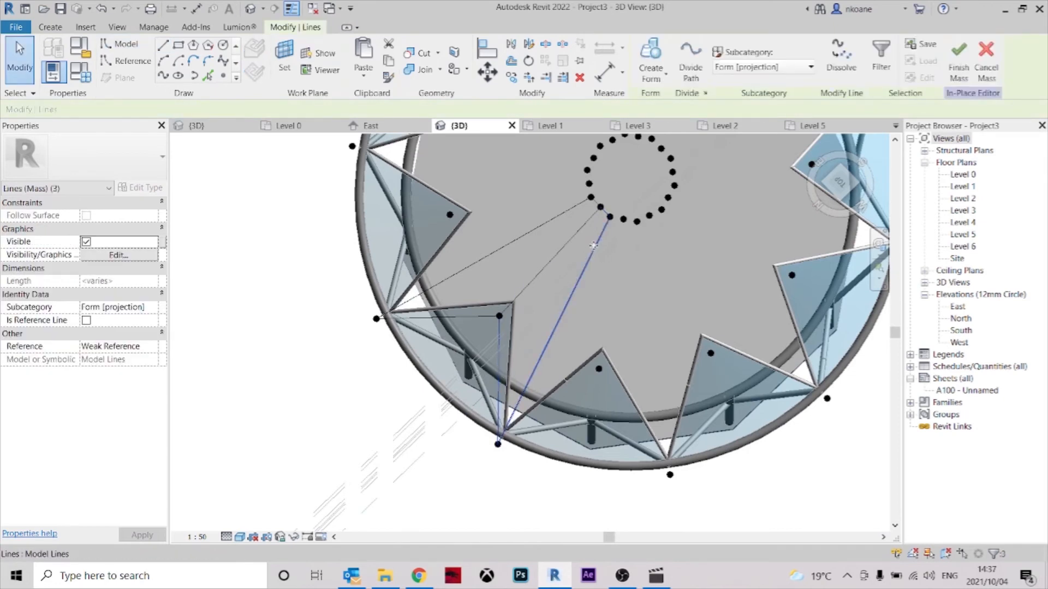
# - Create a surface form between one star-to-outer-point line and its matching central ring segment
pyautogui.keyDown('shift'); pyautogui.click(593, 249); pyautogui.keyUp('shift')
pyautogui.keyDown('shift'); pyautogui.moveTo(612, 345); pyautogui.dragTo(662, 320, button='middle'); pyautogui.keyUp('shift')
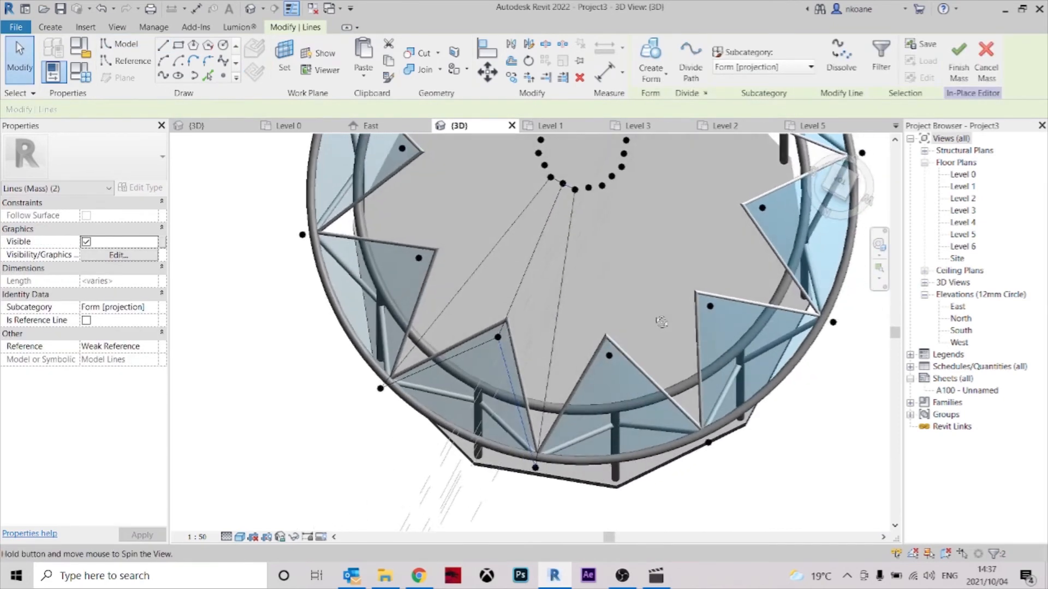
pyautogui.click(650, 54)
pyautogui.keyDown('shift'); pyautogui.moveTo(575, 326); pyautogui.dragTo(461, 376, button='middle'); pyautogui.keyUp('shift')
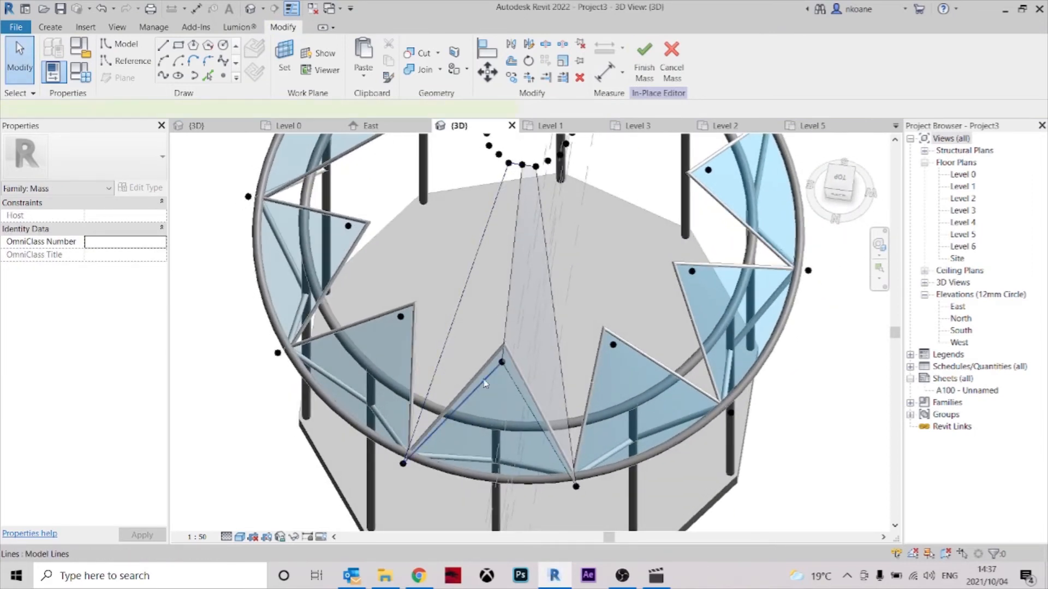
# - Create the adjoining surface form from the star point's other edge line and the neighbouring central ring segment
pyautogui.click(484, 384)
pyautogui.scroll(3, 517, 167)
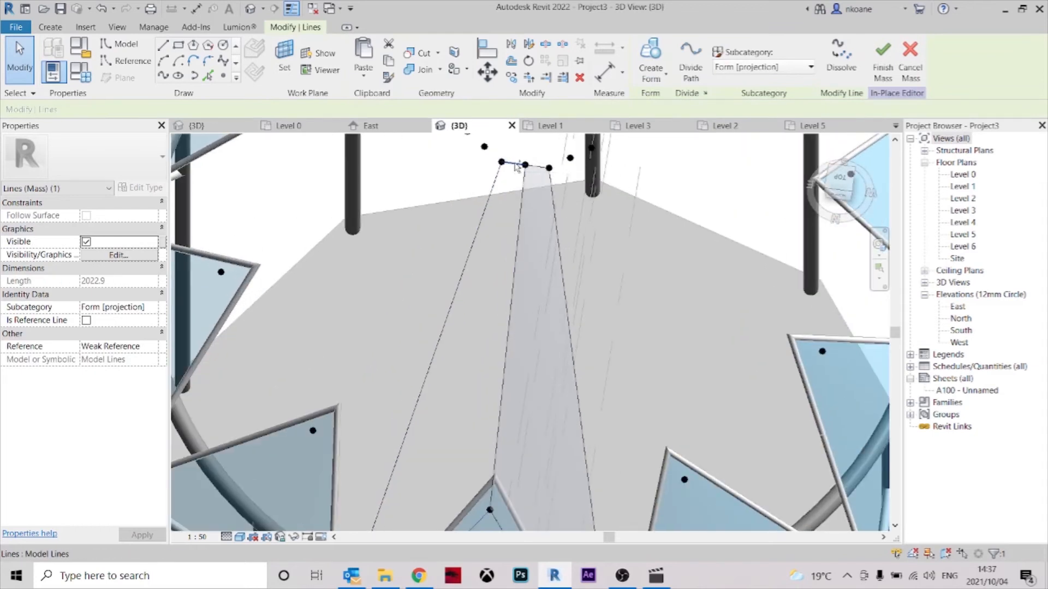
pyautogui.scroll(-3, 525, 180)
pyautogui.click(651, 54)
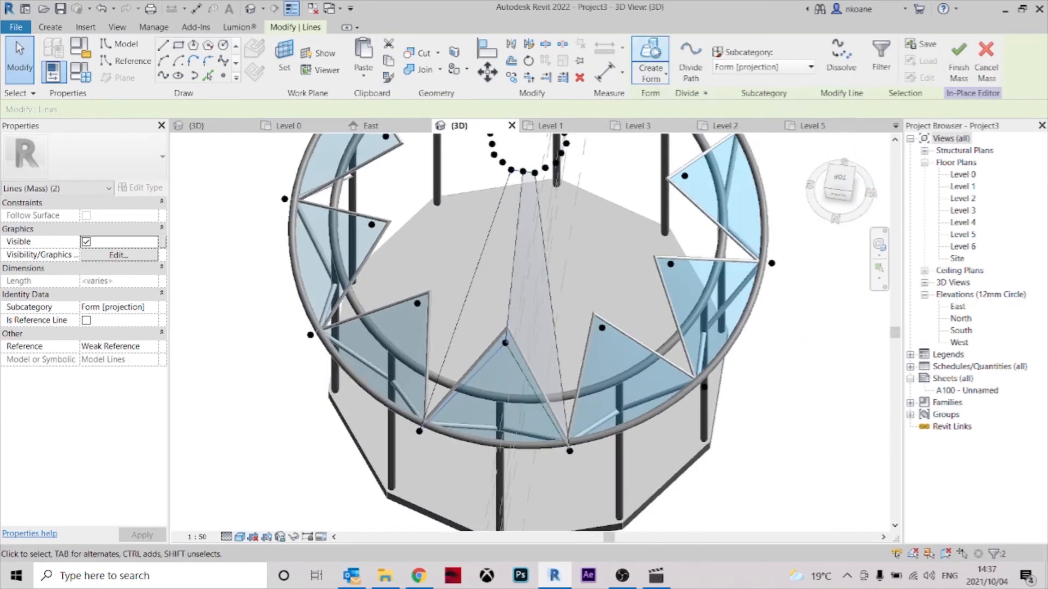
pyautogui.keyDown('shift'); pyautogui.moveTo(616, 306); pyautogui.dragTo(601, 263, button='middle'); pyautogui.keyUp('shift')
# - Draw a chain of lines through the remaining reference points around the central ring
pyautogui.click(163, 46)
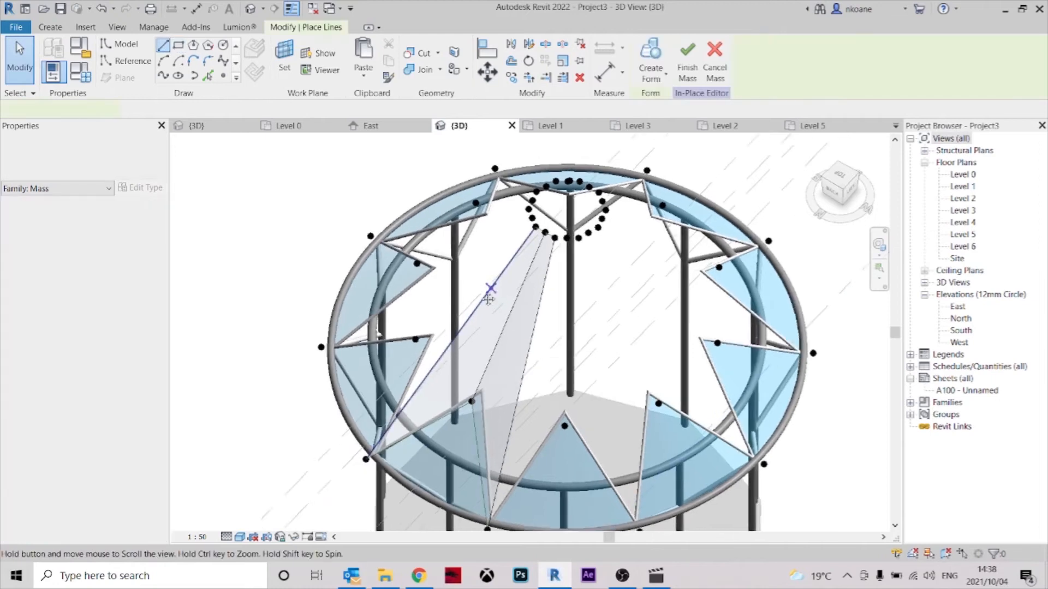
pyautogui.scroll(5, 548, 242)
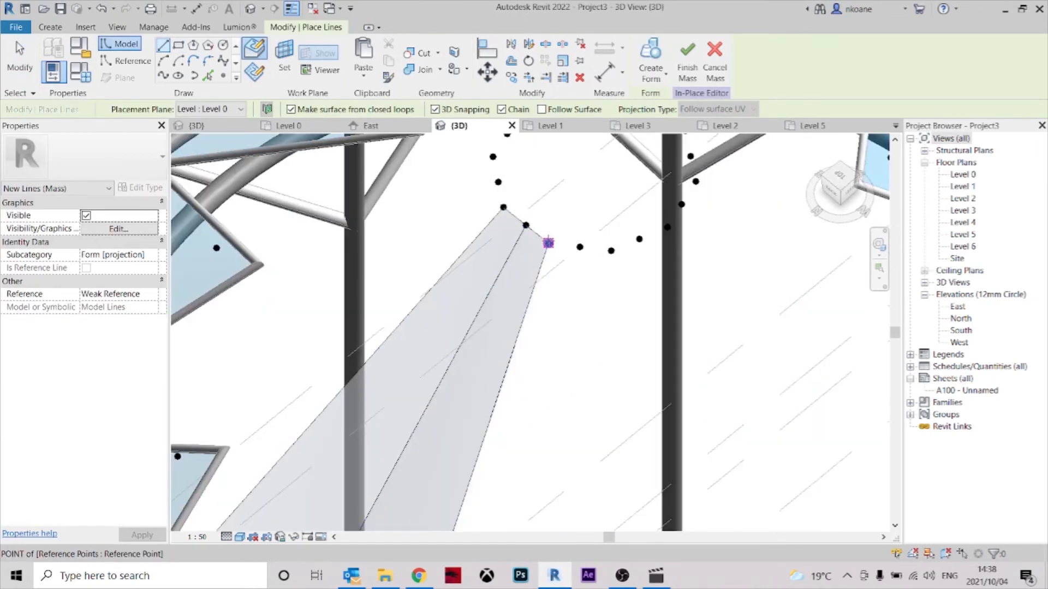
pyautogui.keyDown('shift'); pyautogui.moveTo(638, 239); pyautogui.dragTo(634, 203, button='middle'); pyautogui.keyUp('shift')
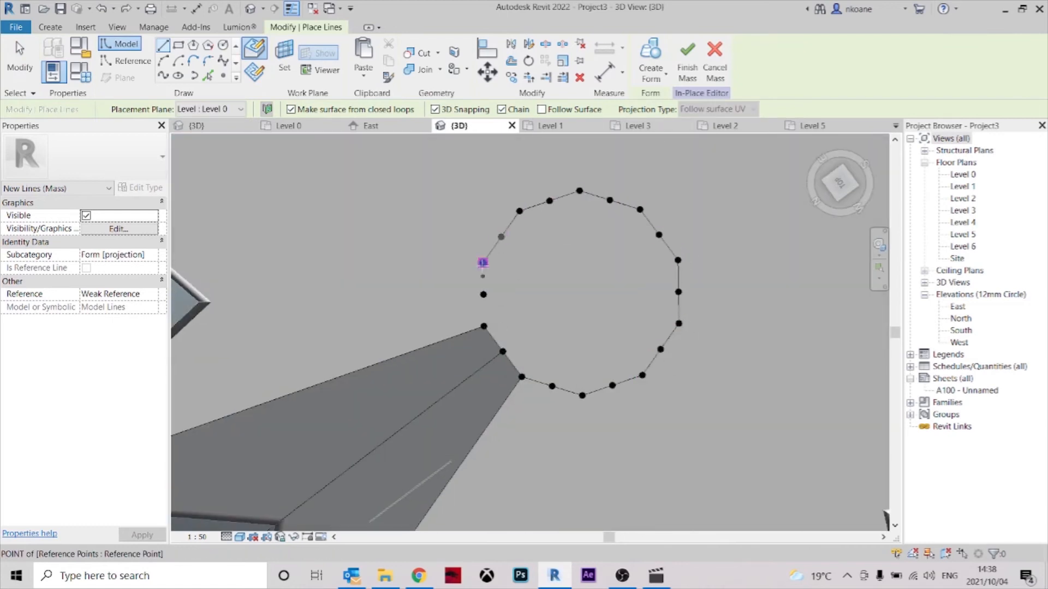
pyautogui.press('Escape')
pyautogui.press('Escape')
pyautogui.scroll(-3, 585, 296)
# - Draw a zigzag chain of lines alternating between the outer points and star points around the rest of the roof
pyautogui.keyDown('shift'); pyautogui.moveTo(635, 308); pyautogui.dragTo(608, 180, button='middle'); pyautogui.keyUp('shift')
pyautogui.moveTo(658, 412); pyautogui.dragTo(675, 340, button='middle')
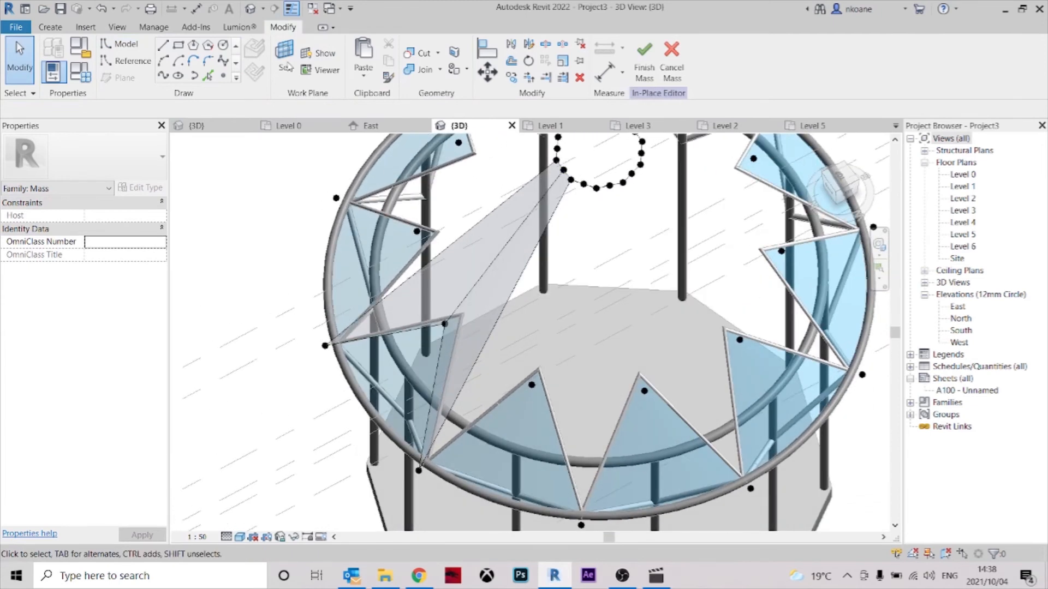
pyautogui.click(163, 46)
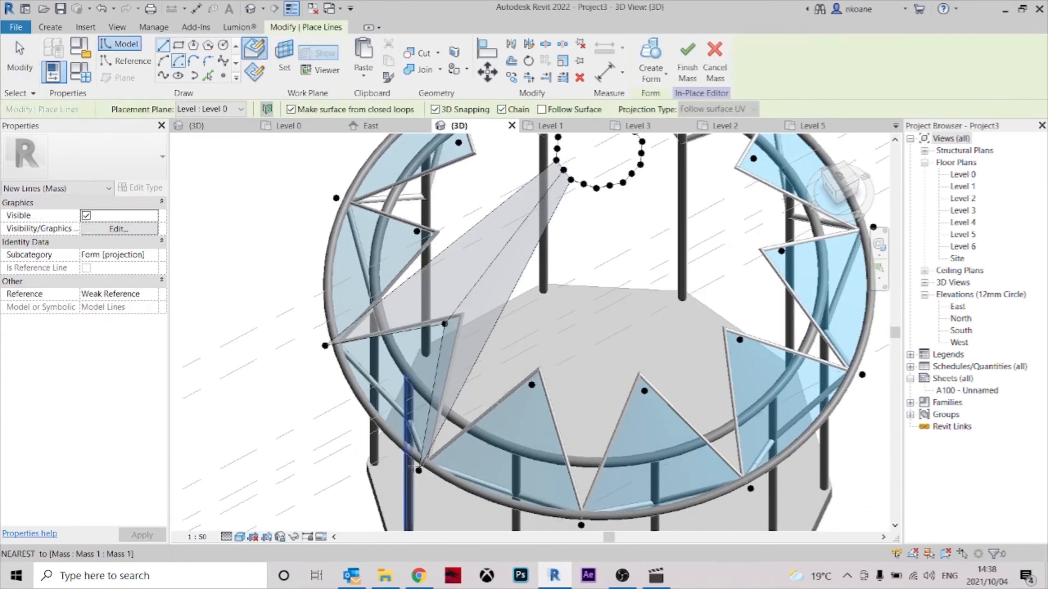
pyautogui.keyDown('shift'); pyautogui.moveTo(418, 470); pyautogui.dragTo(599, 424, button='middle'); pyautogui.keyUp('shift')
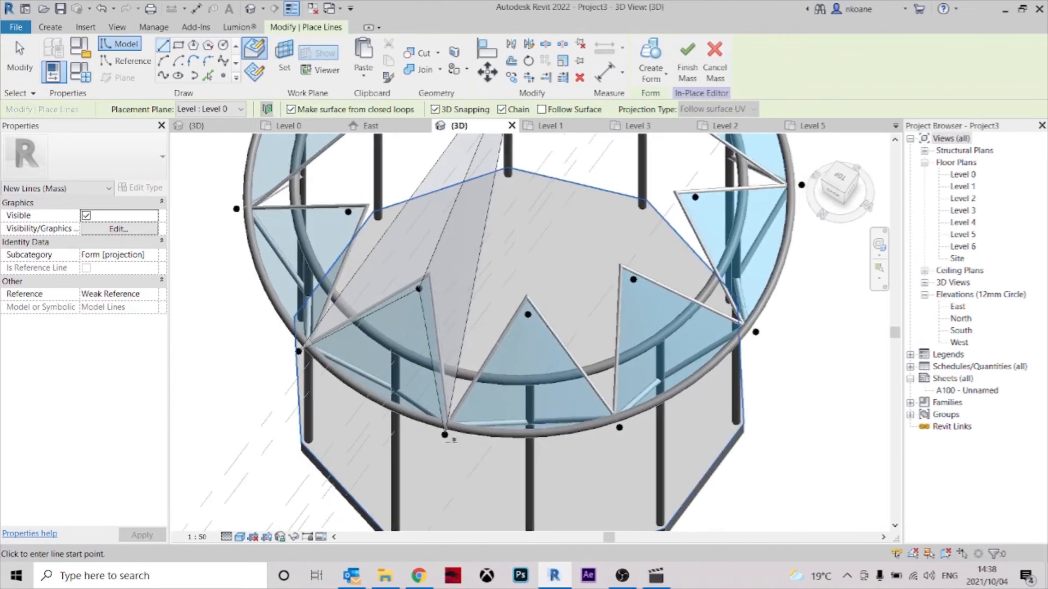
pyautogui.click(444, 434)
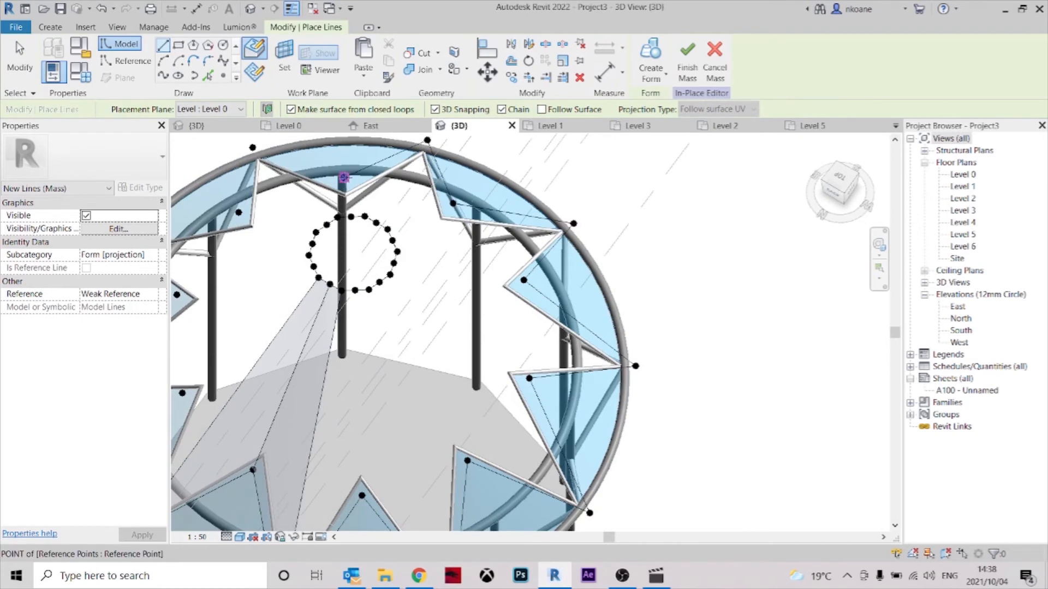
pyautogui.moveTo(343, 179); pyautogui.dragTo(687, 155, button='middle')
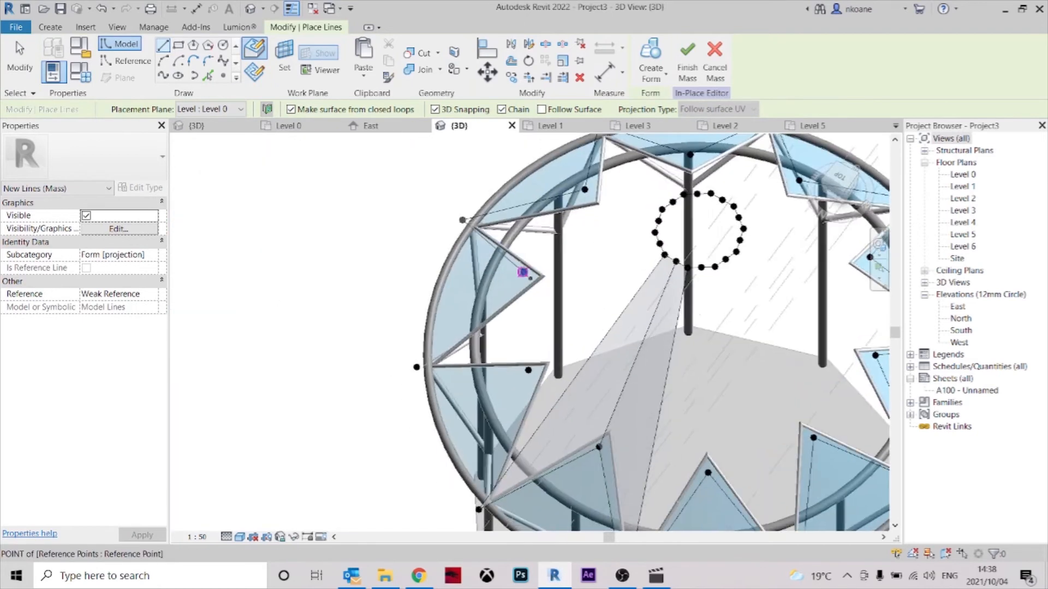
pyautogui.keyDown('shift'); pyautogui.moveTo(522, 278); pyautogui.dragTo(611, 313, button='middle'); pyautogui.keyUp('shift')
pyautogui.moveTo(533, 414); pyautogui.dragTo(412, 229, button='middle')
pyautogui.click(409, 388)
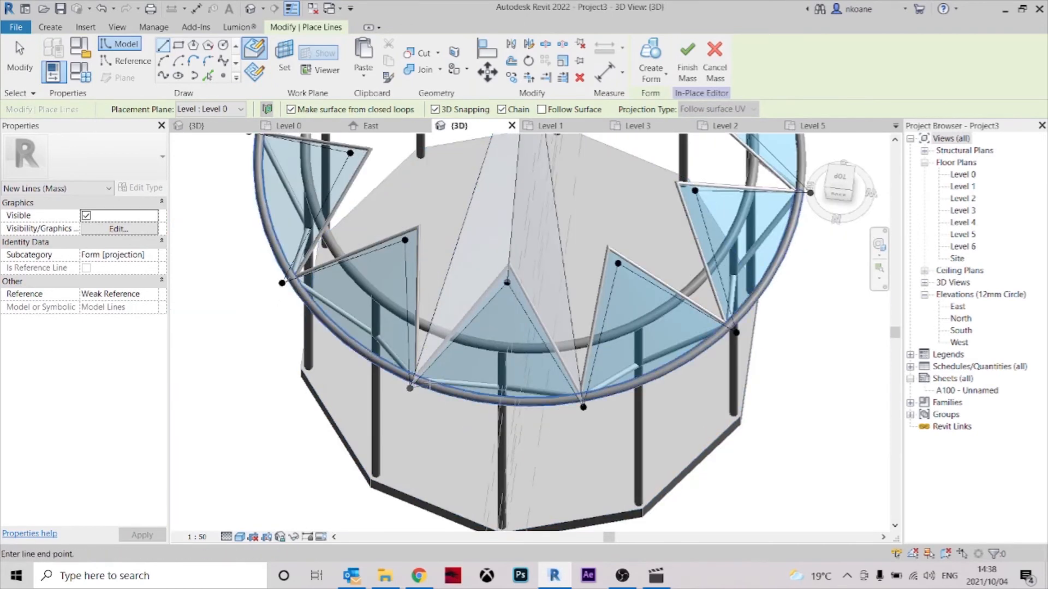
pyautogui.moveTo(442, 396); pyautogui.dragTo(519, 477, button='middle')
pyautogui.press('Escape')
pyautogui.press('Escape')
# - Create the third roof surface form from the next central ring segment and the following outer-to-star zigzag line
pyautogui.scroll(-1, 668, 383)
pyautogui.moveTo(671, 383); pyautogui.dragTo(591, 409, button='middle')
pyautogui.scroll(3, 582, 262)
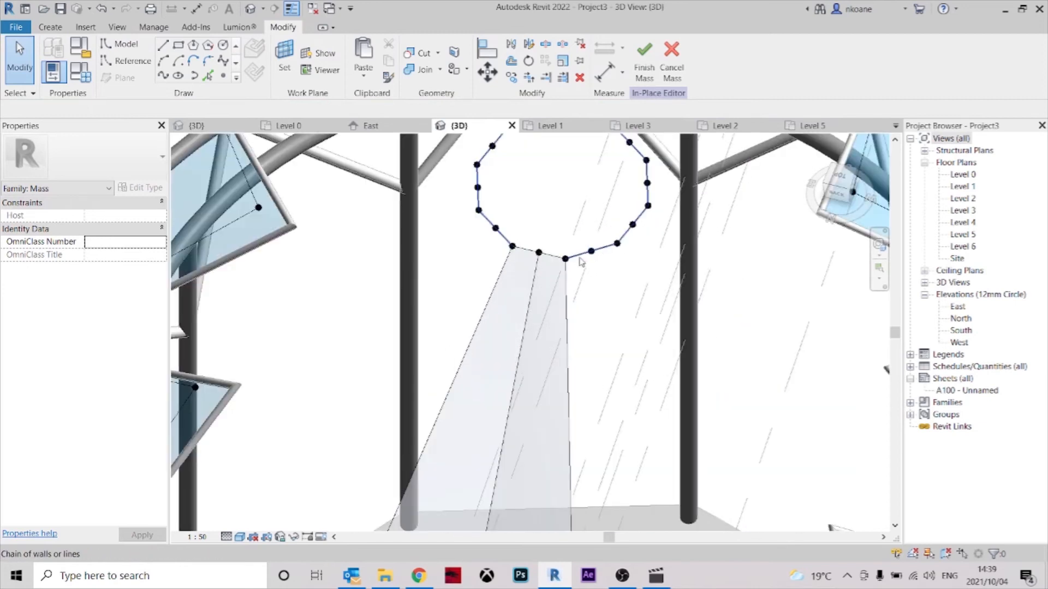
pyautogui.press('Tab')
pyautogui.click(581, 262)
pyautogui.scroll(-5, 582, 262)
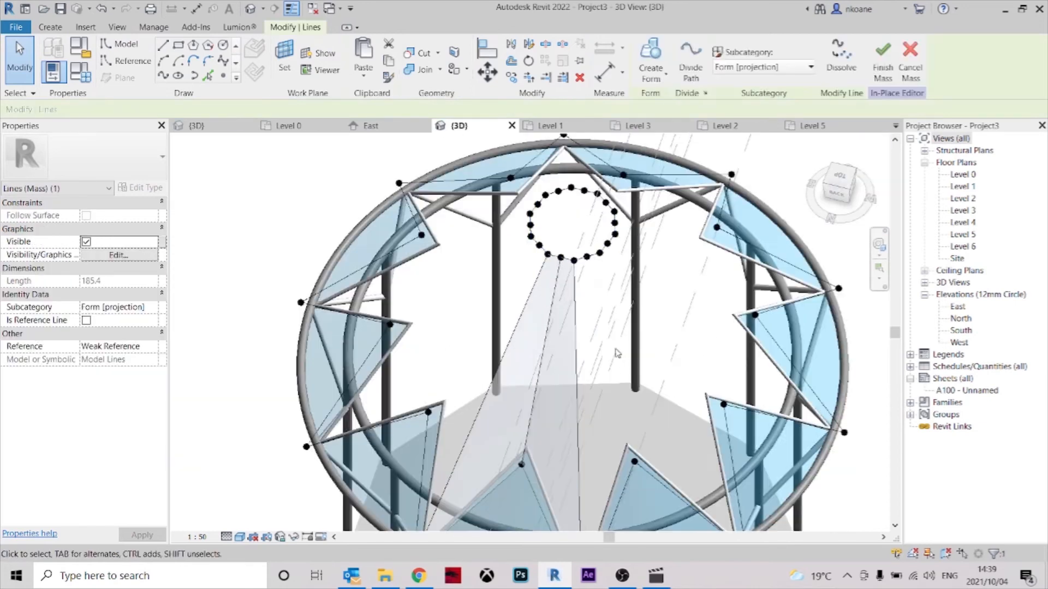
pyautogui.press('Tab')
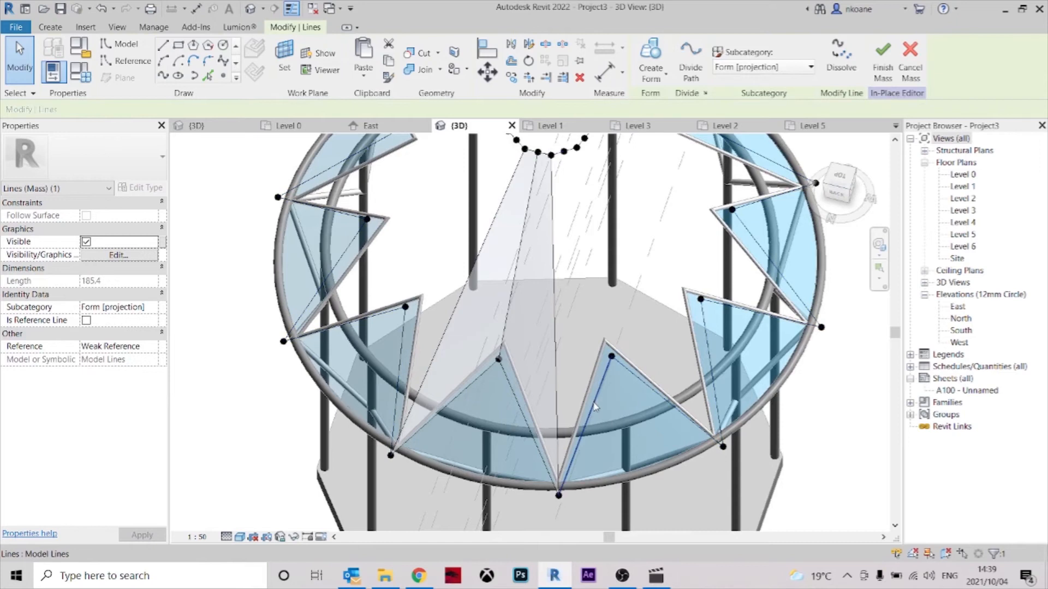
pyautogui.keyDown('ctrl'); pyautogui.click(596, 407); pyautogui.keyUp('ctrl')
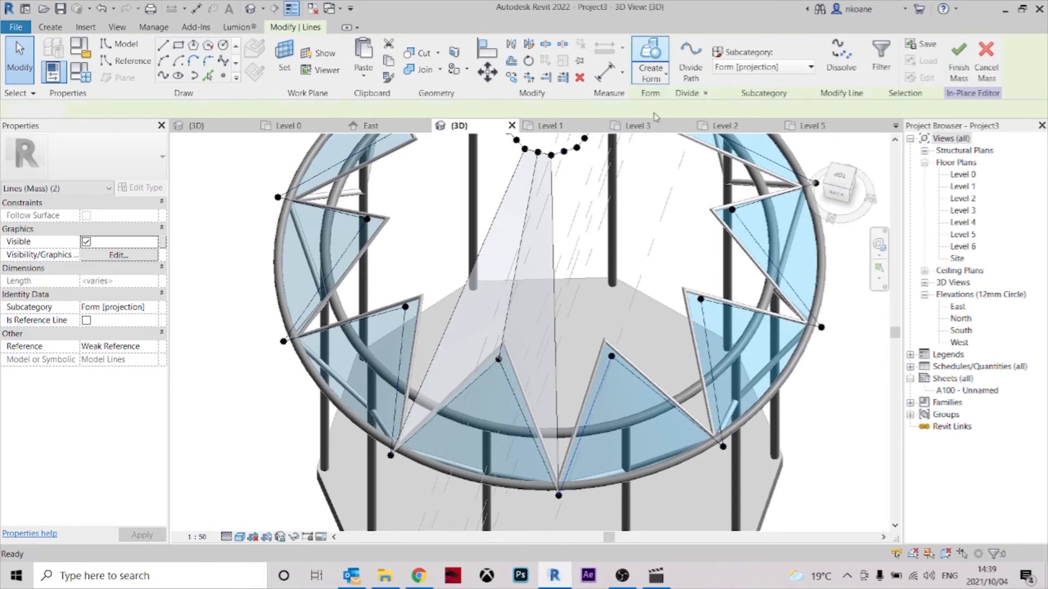
pyautogui.press('Escape')
# - Create the fourth roof surface form from the next ring segment and the same star point's other zigzag line
pyautogui.scroll(-3, 667, 288)
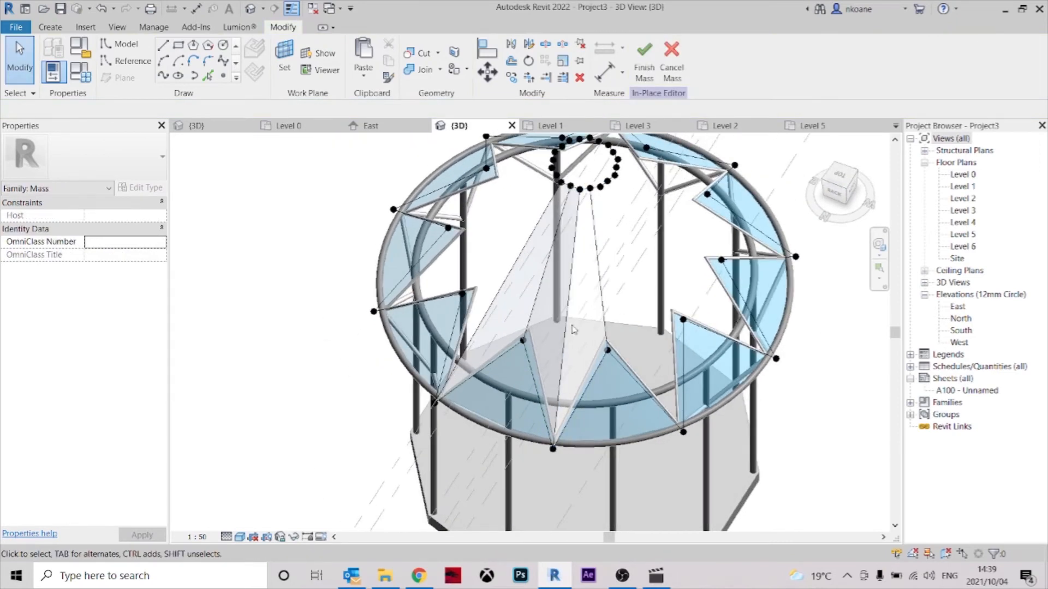
pyautogui.keyDown('shift'); pyautogui.moveTo(606, 336); pyautogui.dragTo(611, 275, button='middle'); pyautogui.keyUp('shift')
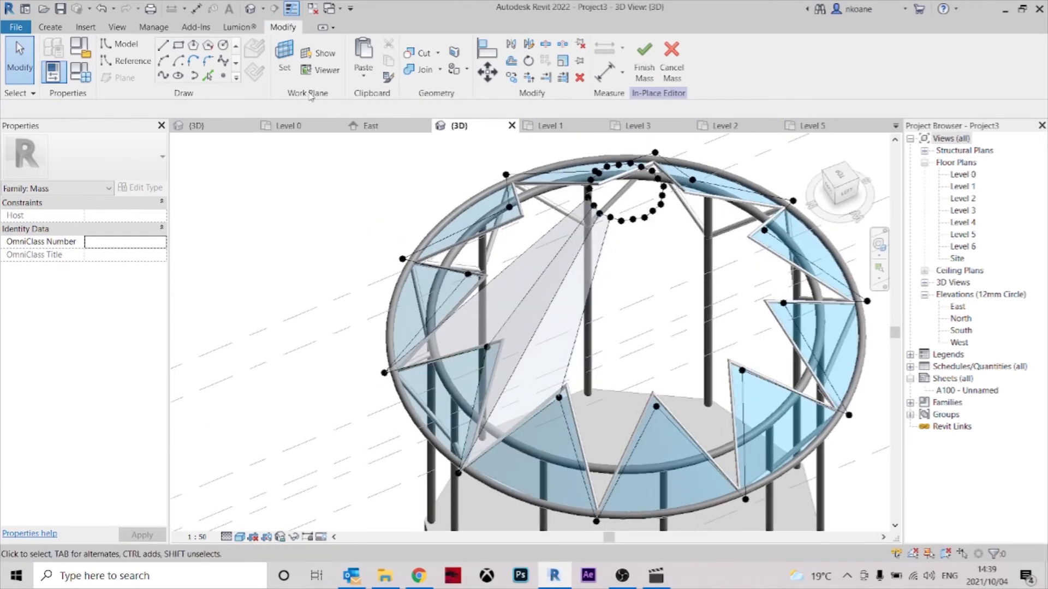
pyautogui.scroll(5, 645, 229)
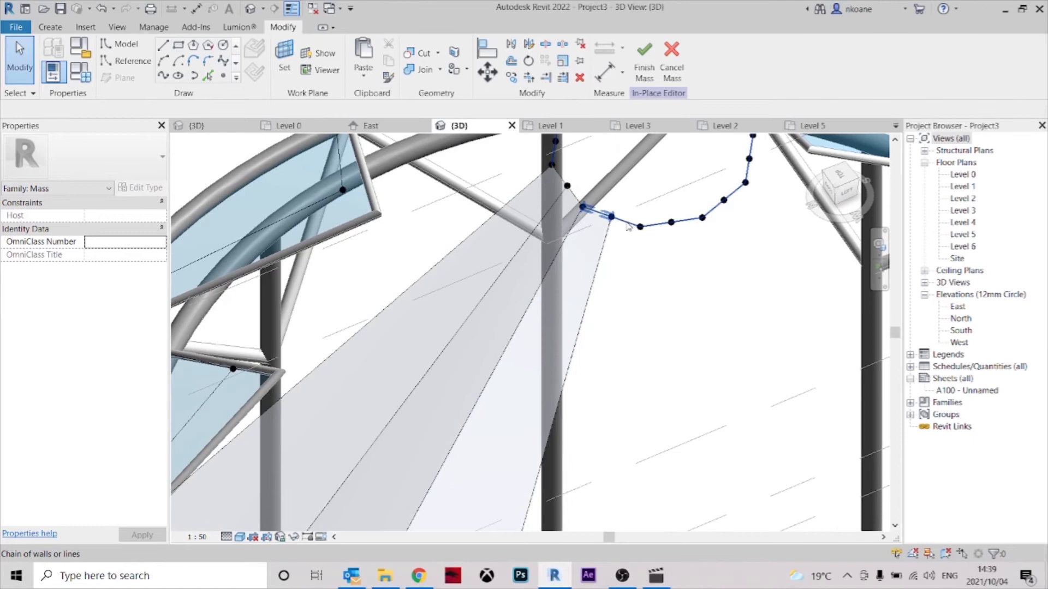
pyautogui.click(627, 228)
pyautogui.scroll(-5, 628, 229)
pyautogui.scroll(4, 559, 470)
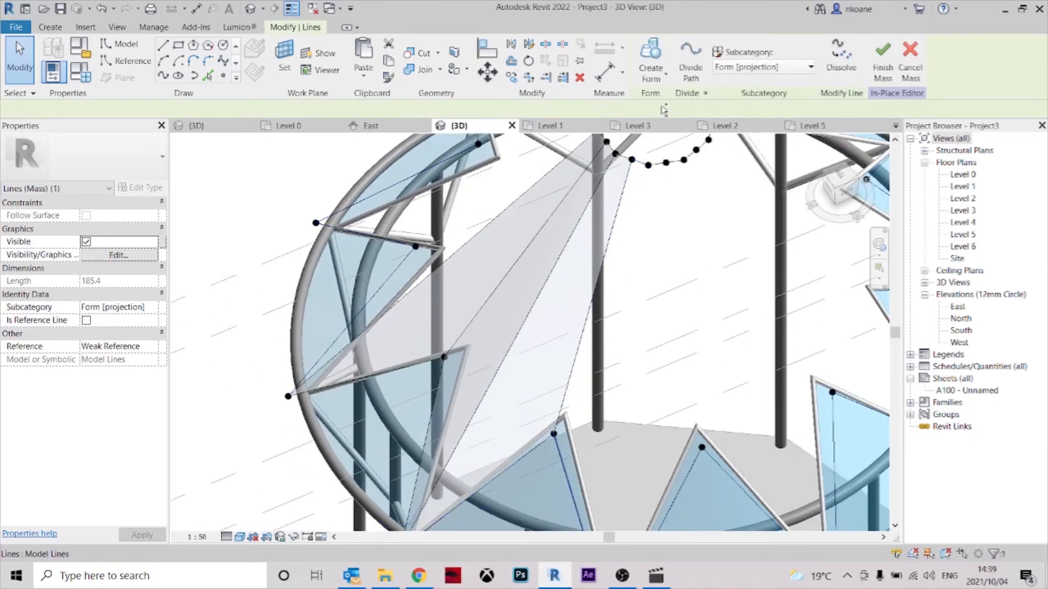
pyautogui.click(650, 60)
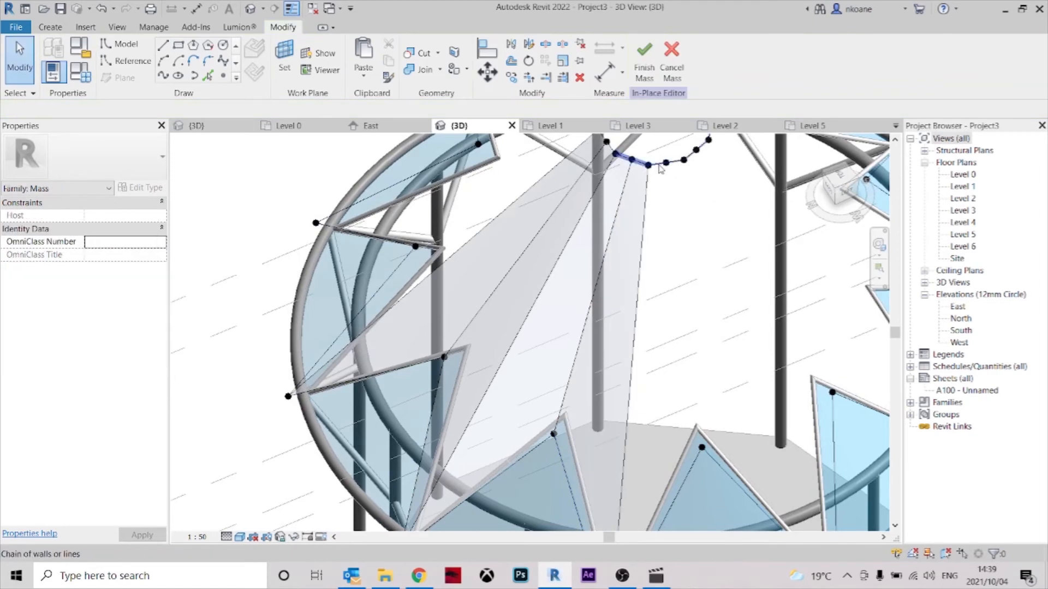
# - Create the fifth and sixth surface forms over the next star point, pairing each zigzag line with its ring segment
pyautogui.click(661, 167)
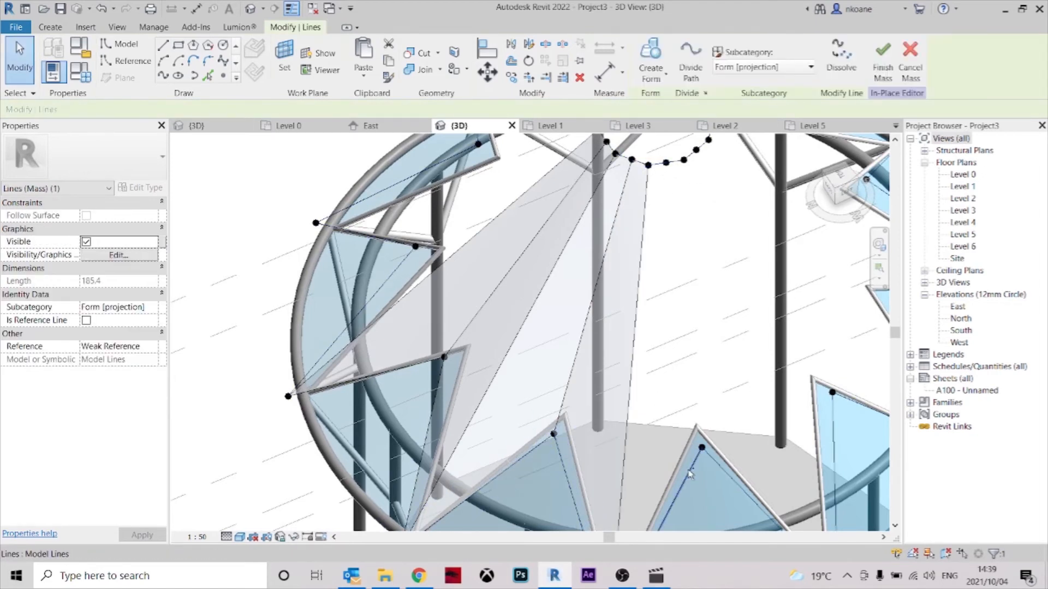
pyautogui.click(659, 53)
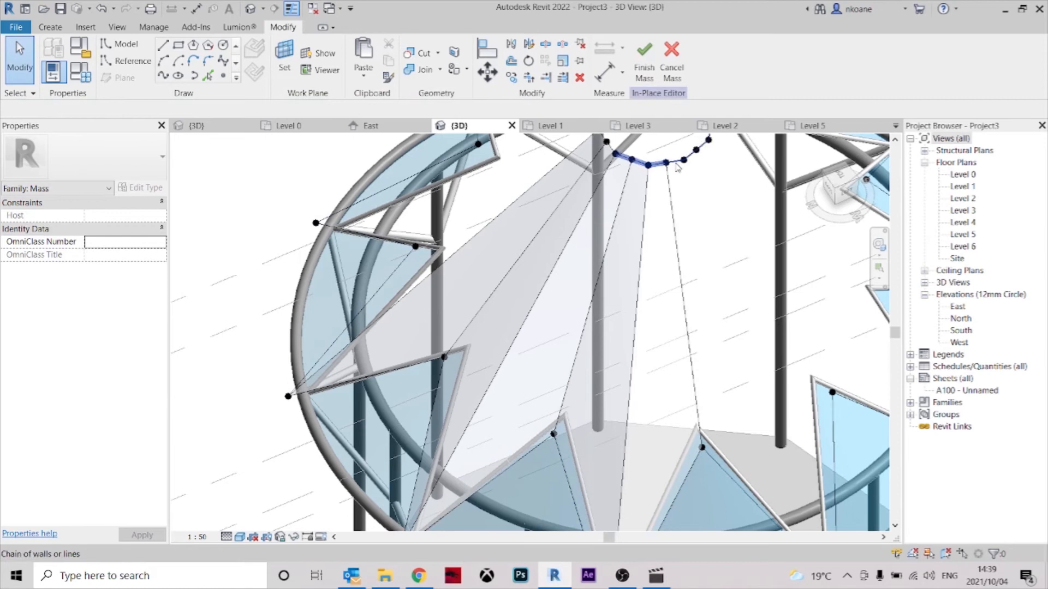
pyautogui.click(676, 165)
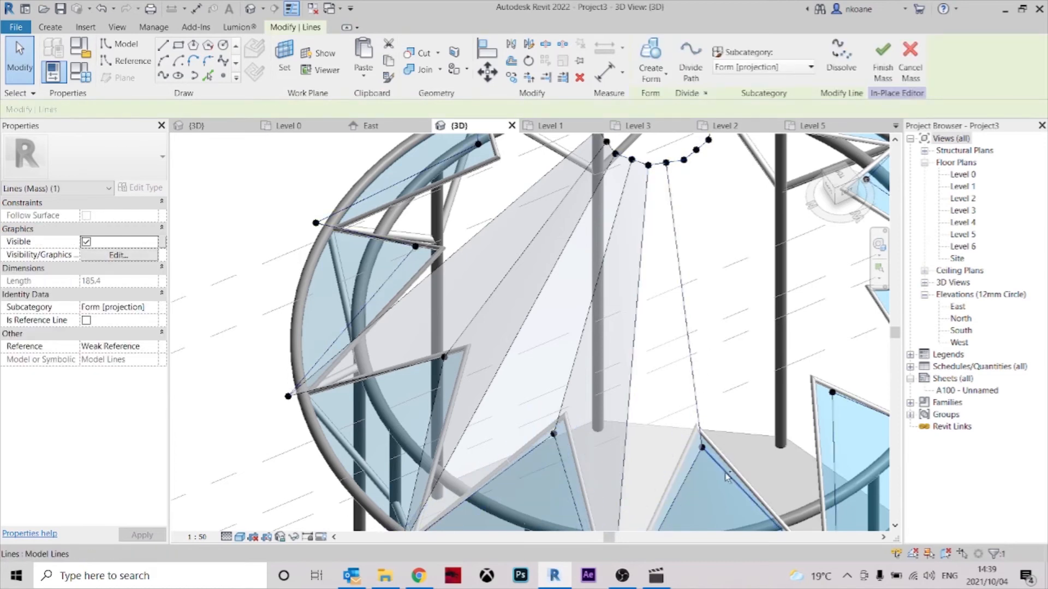
pyautogui.click(653, 55)
# - Create a roof surface form from the next central ring segment and the zigzag line running in to the next star point
pyautogui.keyDown('shift'); pyautogui.moveTo(755, 293); pyautogui.dragTo(661, 273, button='middle'); pyautogui.keyUp('shift')
pyautogui.moveTo(662, 272); pyautogui.dragTo(617, 247, button='middle')
pyautogui.keyDown('shift'); pyautogui.moveTo(616, 247); pyautogui.dragTo(617, 254, button='middle'); pyautogui.keyUp('shift')
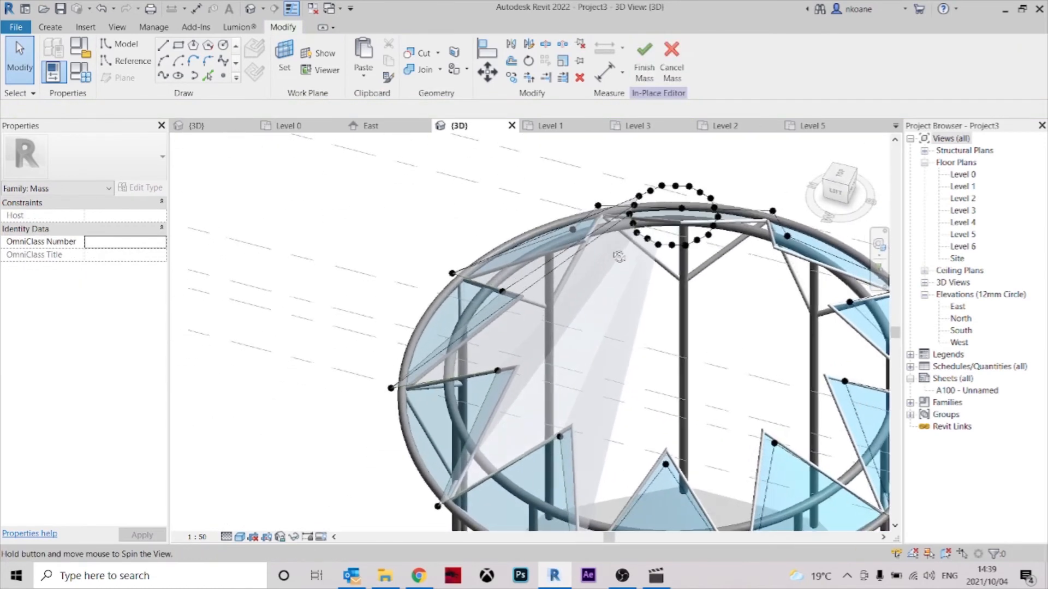
pyautogui.click(666, 252)
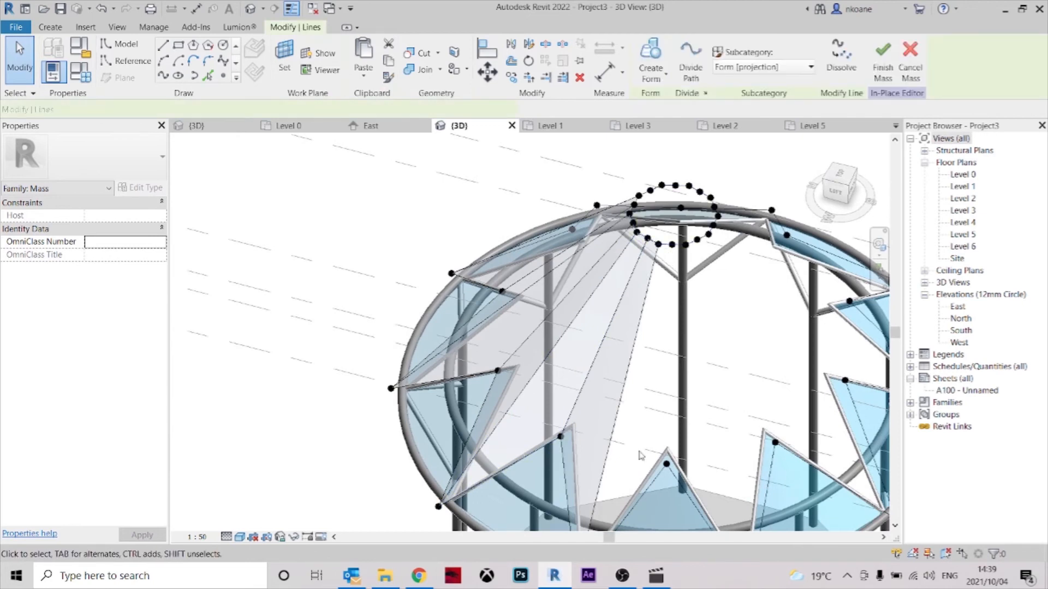
pyautogui.keyDown('ctrl'); pyautogui.click(630, 250); pyautogui.keyUp('ctrl')
pyautogui.click(716, 319)
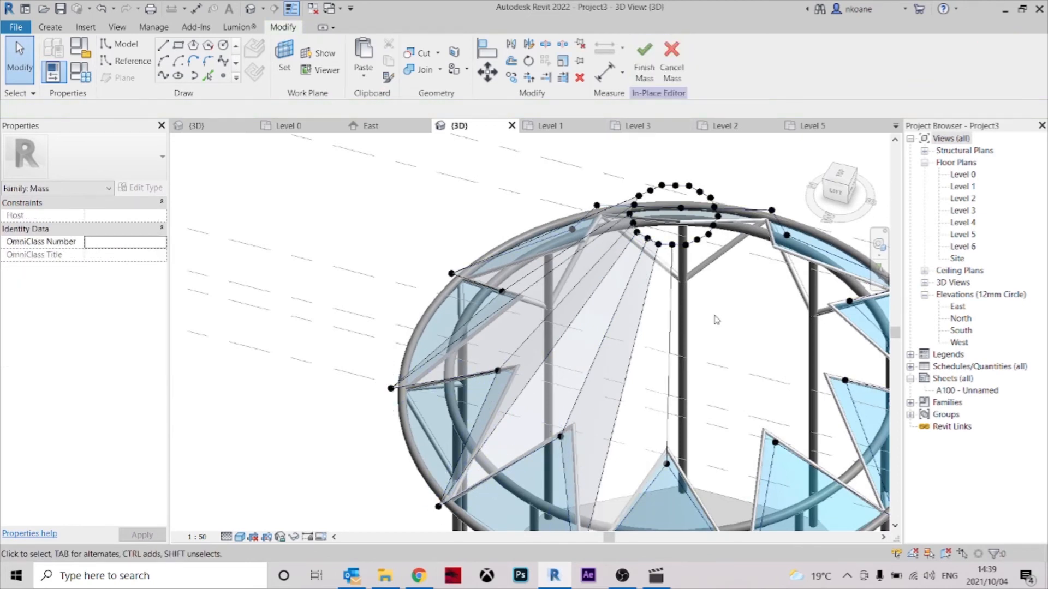
# - Create the adjoining surface form from the following ring segment and the same star point's other zigzag line
pyautogui.click(683, 248)
pyautogui.click(696, 293)
pyautogui.press('Tab')
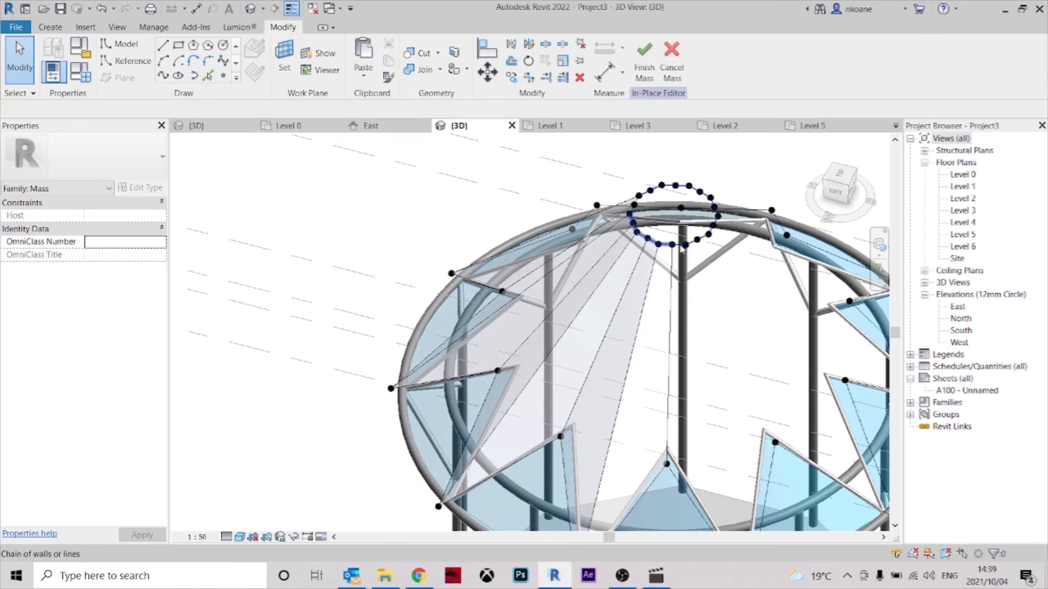
pyautogui.click(682, 248)
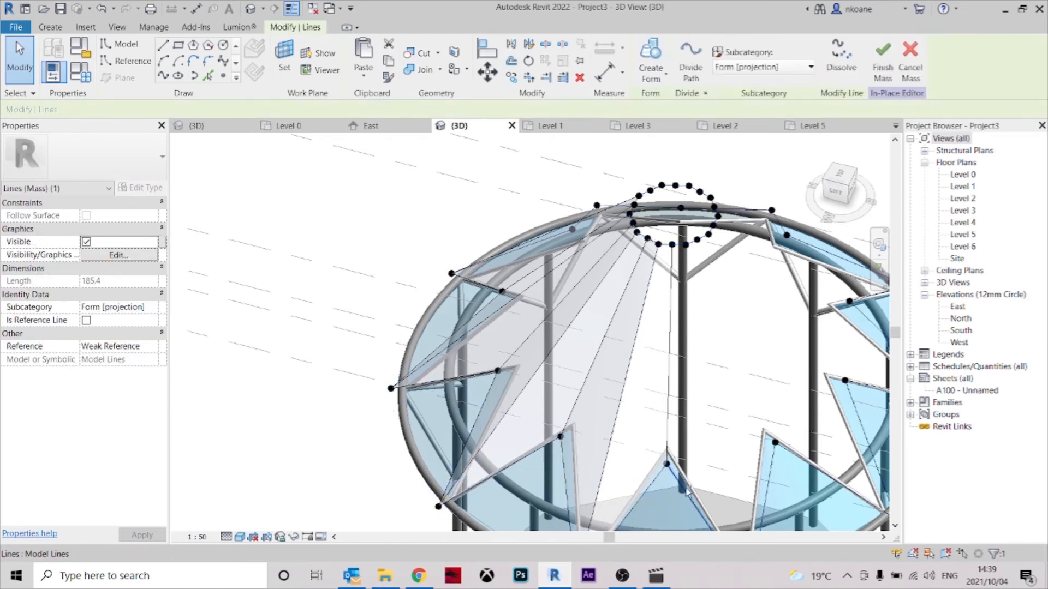
pyautogui.keyDown('ctrl'); pyautogui.click(679, 202); pyautogui.keyUp('ctrl')
pyautogui.click(663, 53)
# - Continue to the next bay, creating a surface form between its ring segment and the outer-to-star zigzag line
pyautogui.scroll(-1, 743, 292)
pyautogui.keyDown('shift'); pyautogui.moveTo(743, 292); pyautogui.dragTo(608, 215, button='middle'); pyautogui.keyUp('shift')
pyautogui.click(603, 217)
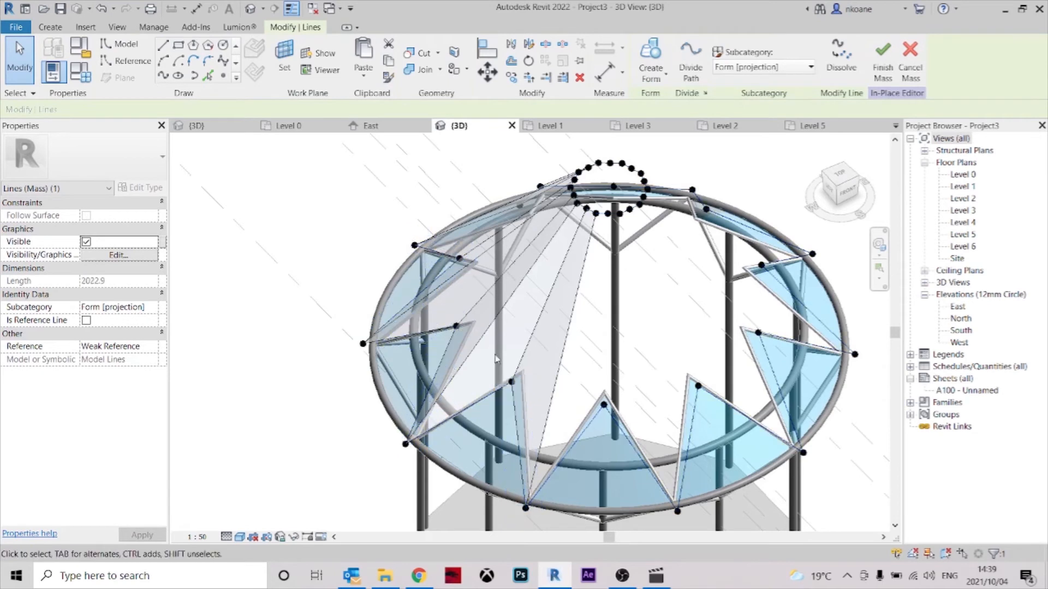
pyautogui.click(645, 337)
pyautogui.keyDown('shift'); pyautogui.moveTo(645, 337); pyautogui.dragTo(568, 279, button='middle'); pyautogui.keyUp('shift')
pyautogui.scroll(5, 562, 273)
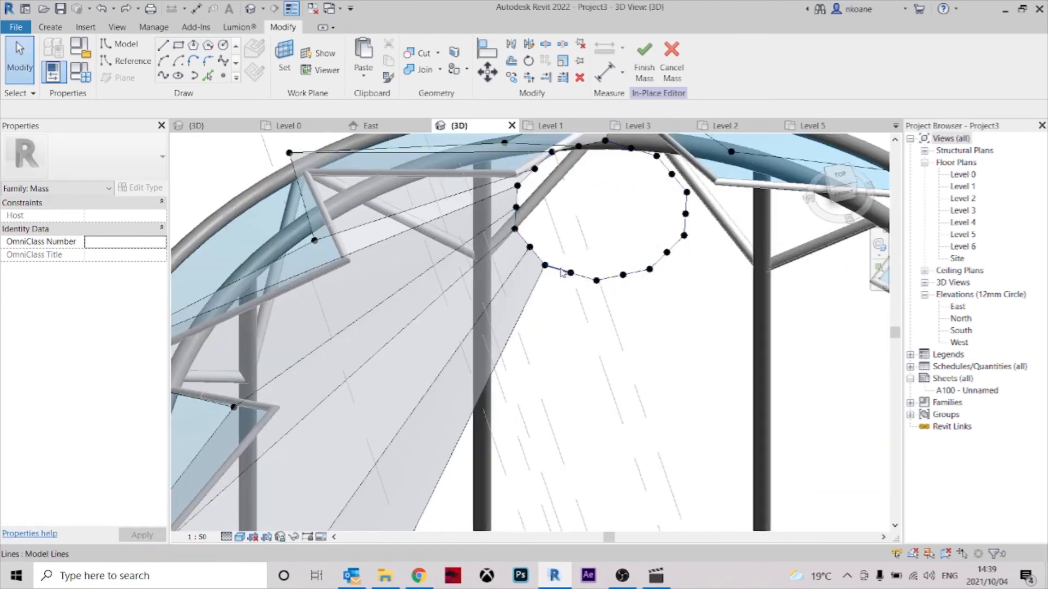
pyautogui.click(562, 273)
pyautogui.scroll(-5, 573, 294)
pyautogui.keyDown('shift'); pyautogui.moveTo(584, 311); pyautogui.dragTo(524, 414, button='middle'); pyautogui.keyUp('shift')
pyautogui.scroll(4, 517, 427)
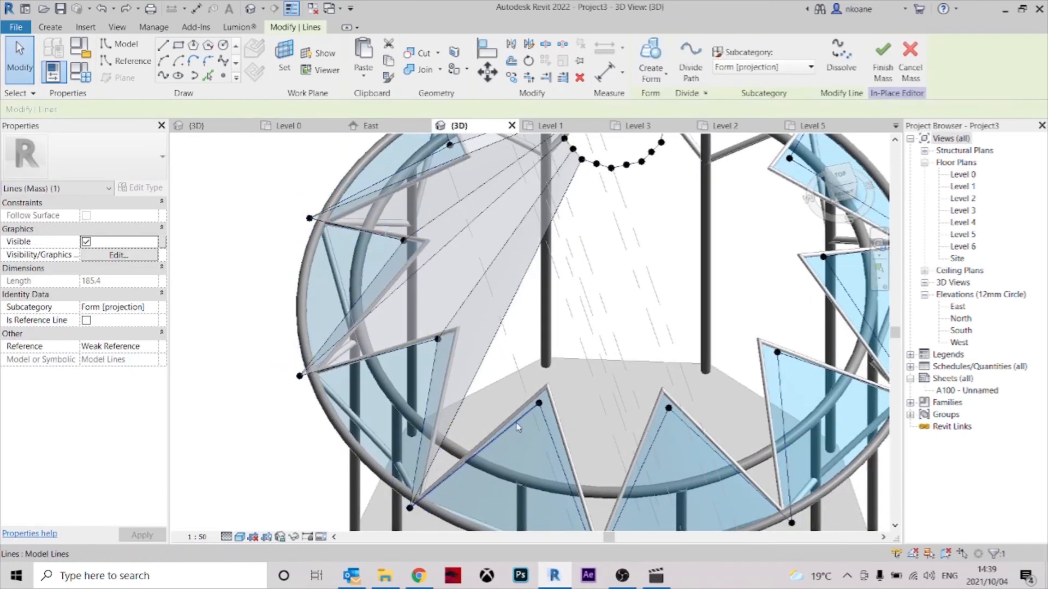
pyautogui.keyDown('ctrl'); pyautogui.click(517, 426); pyautogui.keyUp('ctrl')
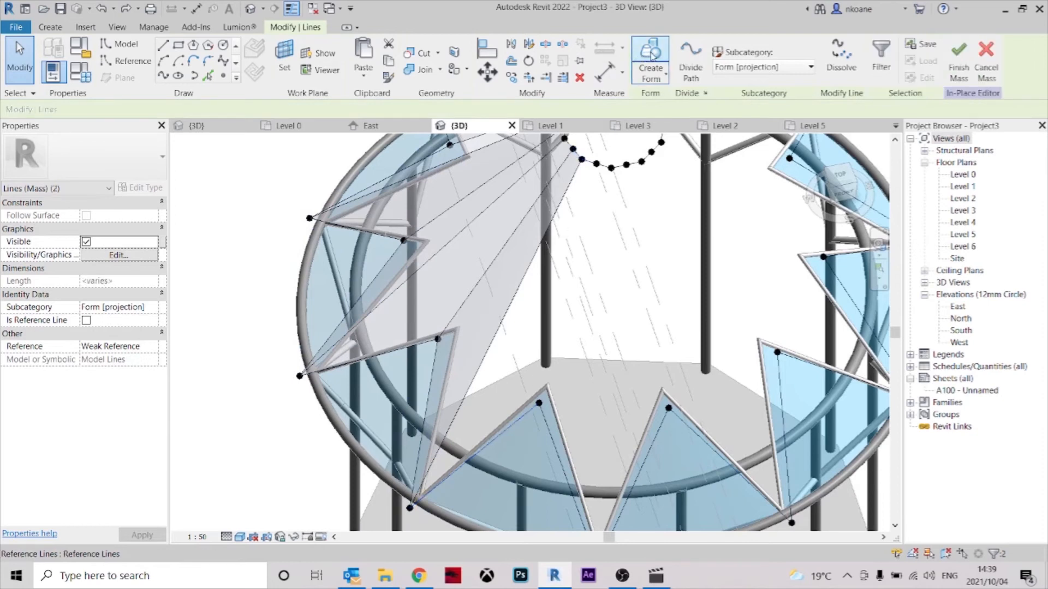
pyautogui.click(651, 54)
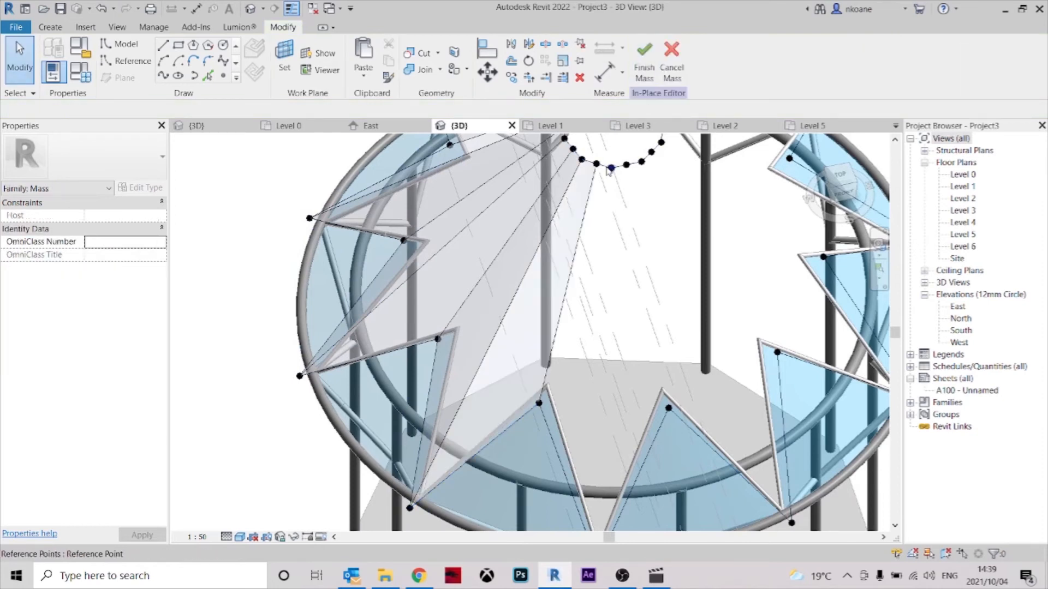
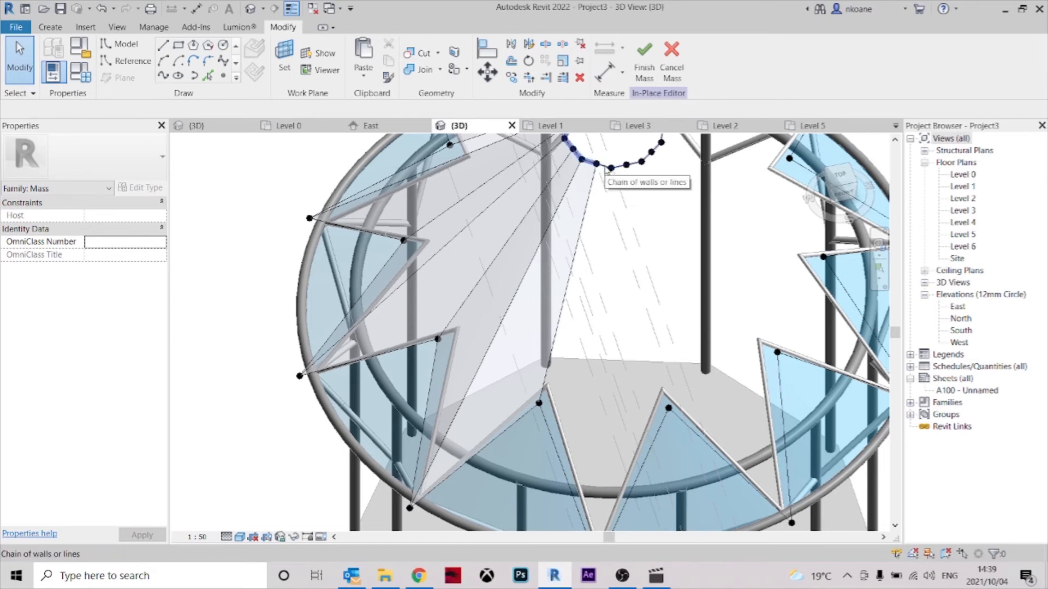
# - Create two more surface forms, on this star point's second zigzag line and the first line of the following star point
pyautogui.click(558, 456)
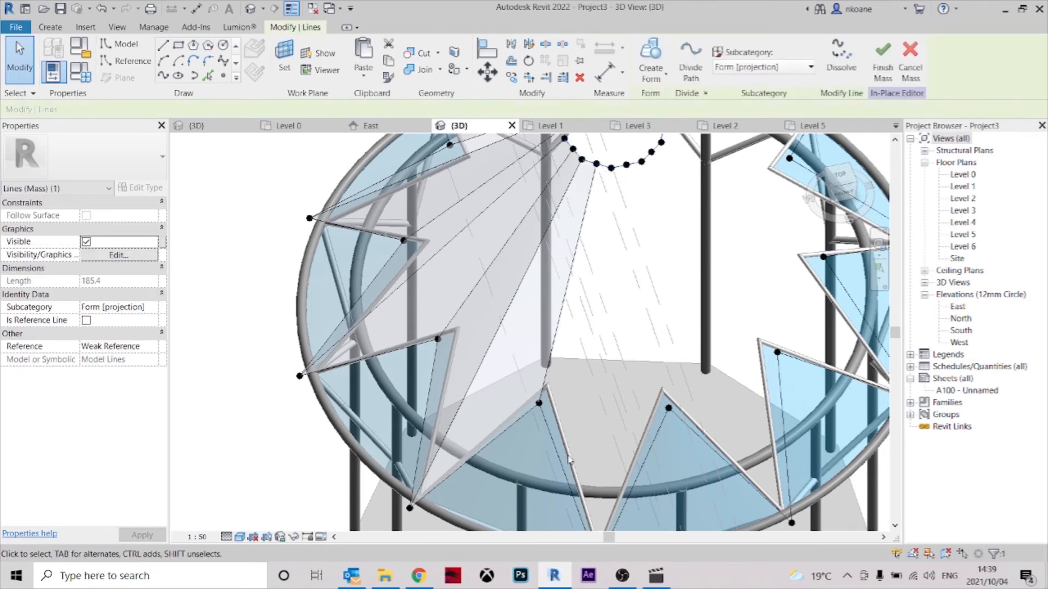
pyautogui.click(651, 60)
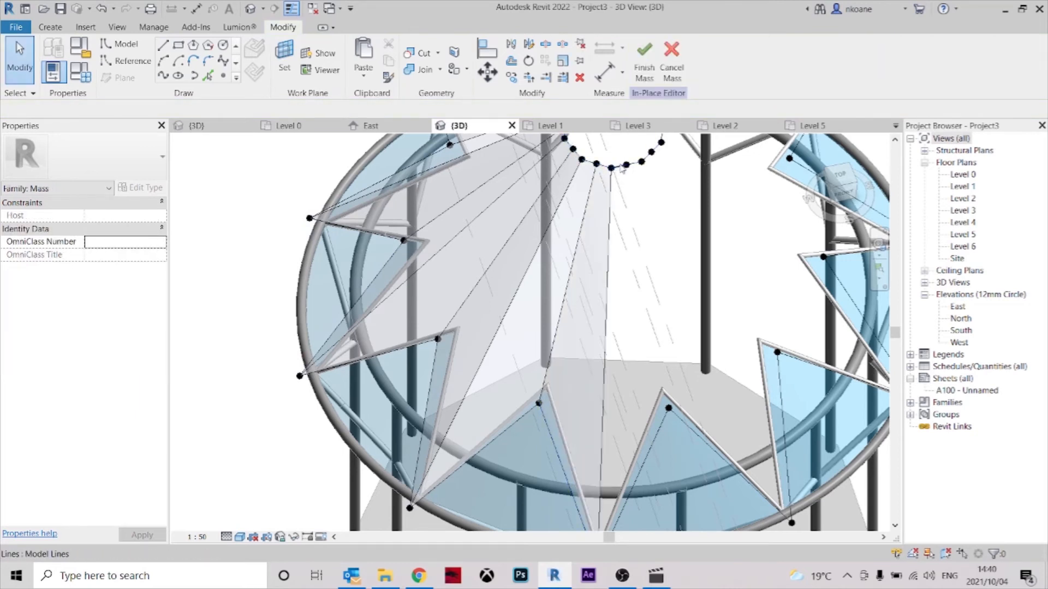
pyautogui.click(658, 439)
pyautogui.click(662, 55)
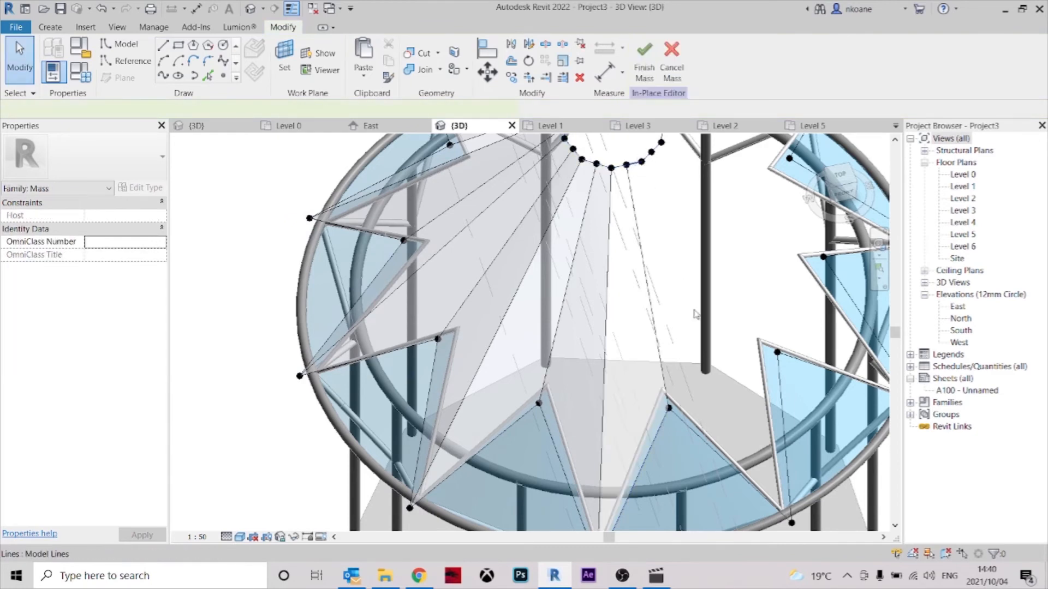
# - Create the next two surface forms from consecutive ring segments and the two zigzag lines meeting at the next outer point
pyautogui.click(663, 376)
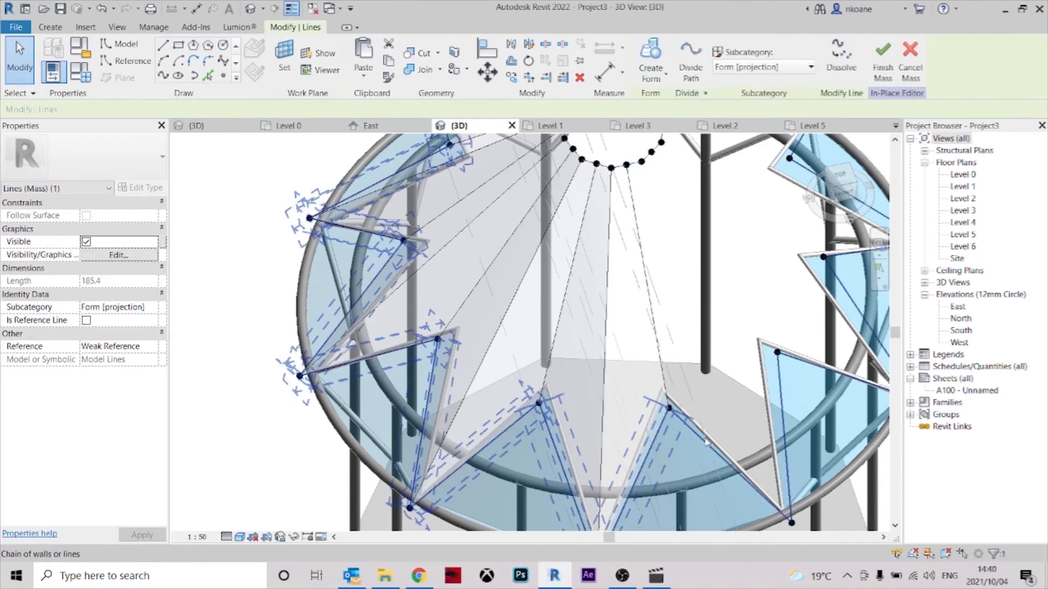
pyautogui.click(649, 61)
pyautogui.click(780, 382)
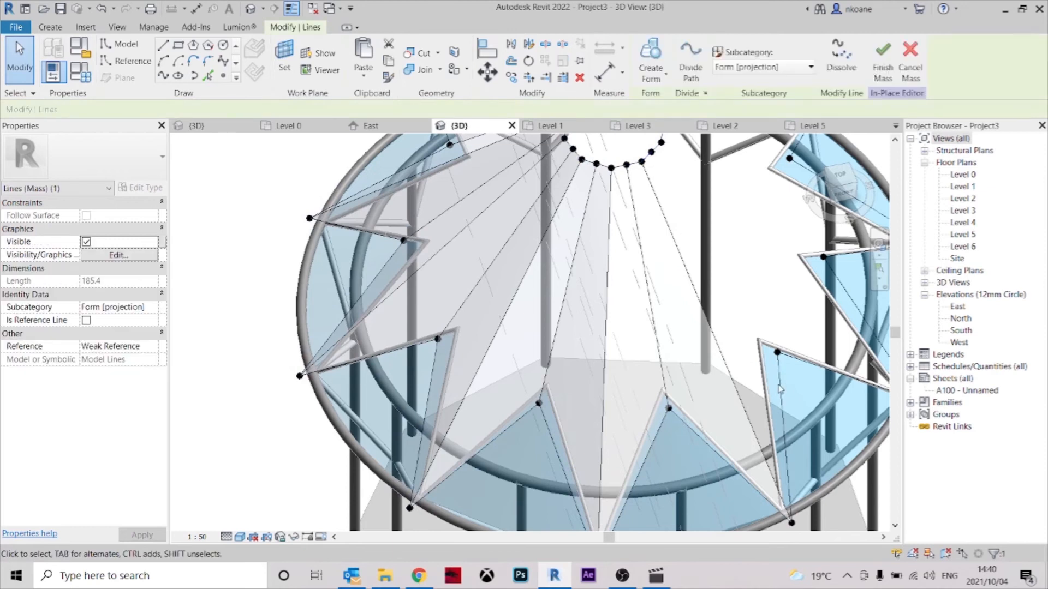
pyautogui.click(649, 60)
# - Create a surface form between the next ring segment and the zigzag line running from the last covered star point to the outer ring
pyautogui.scroll(-1, 818, 295)
pyautogui.moveTo(819, 295); pyautogui.dragTo(660, 311, button='middle')
pyautogui.keyDown('shift'); pyautogui.moveTo(661, 311); pyautogui.dragTo(562, 365, button='middle'); pyautogui.keyUp('shift')
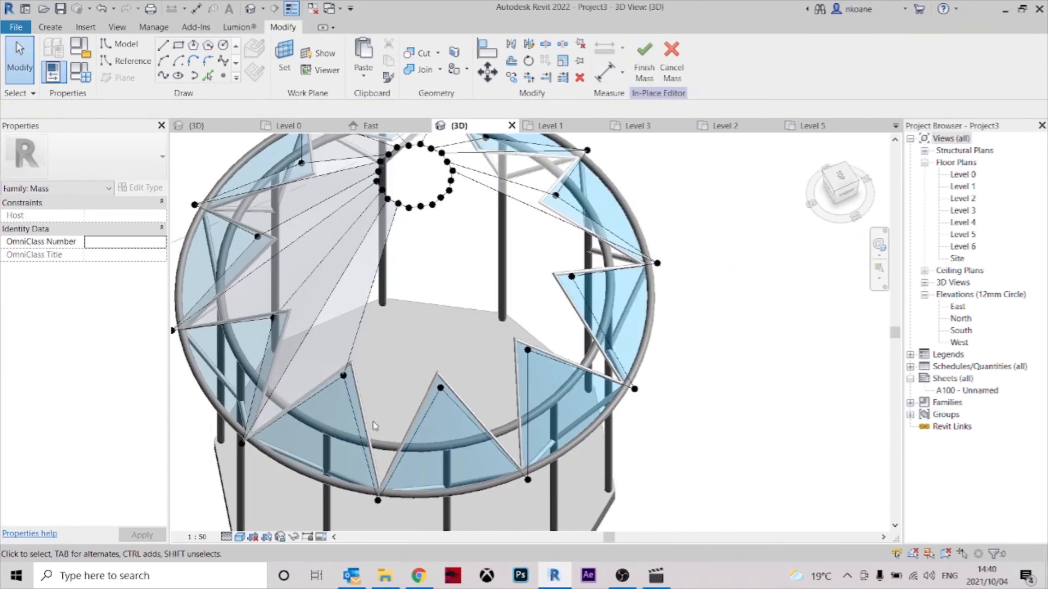
pyautogui.click(426, 228)
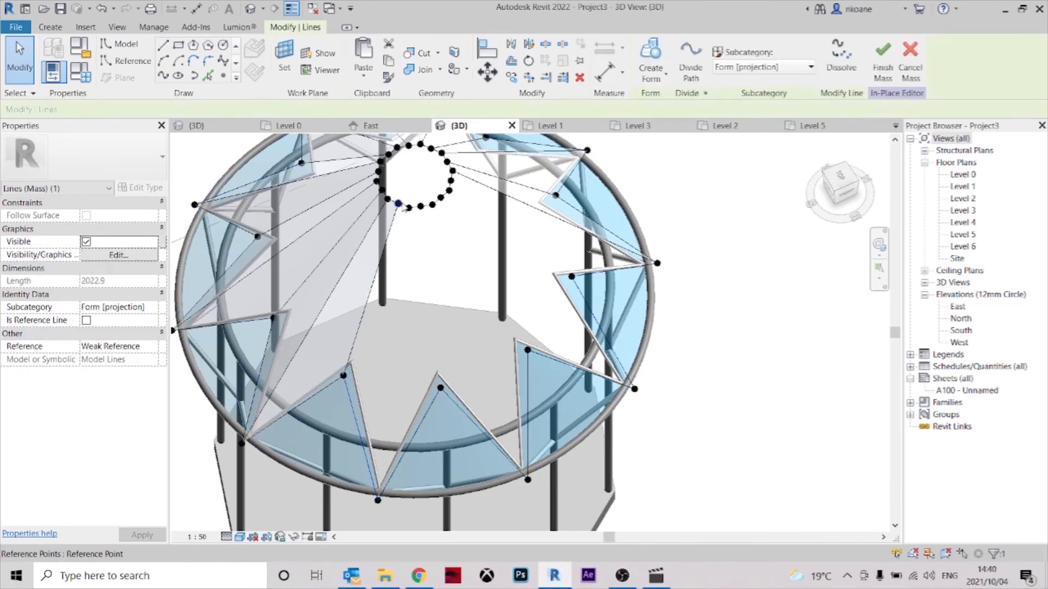
pyautogui.scroll(2, 406, 208)
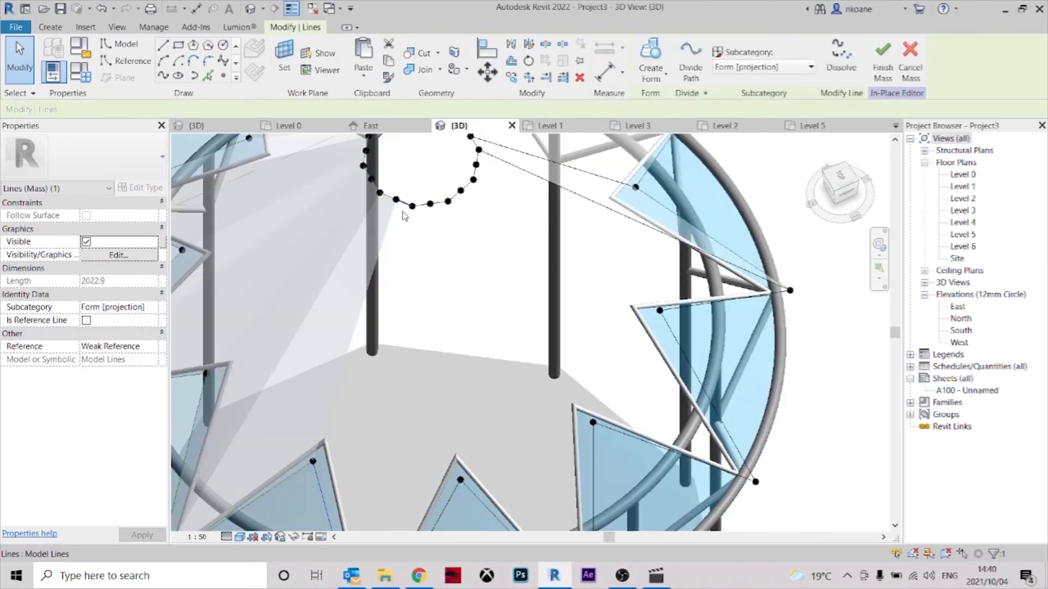
pyautogui.scroll(-2, 420, 360)
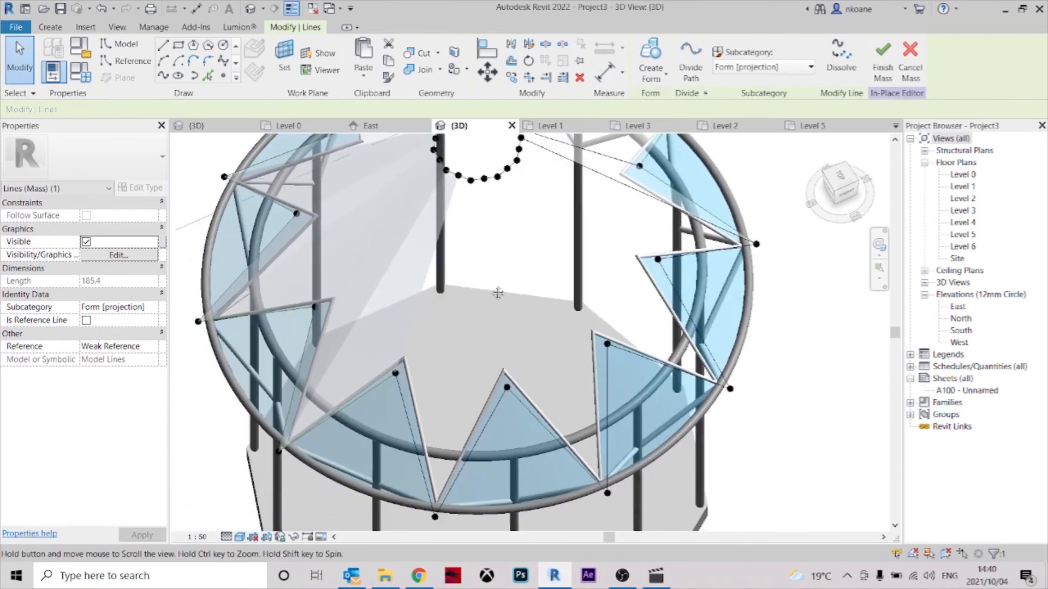
pyautogui.click(401, 406)
pyautogui.click(489, 230)
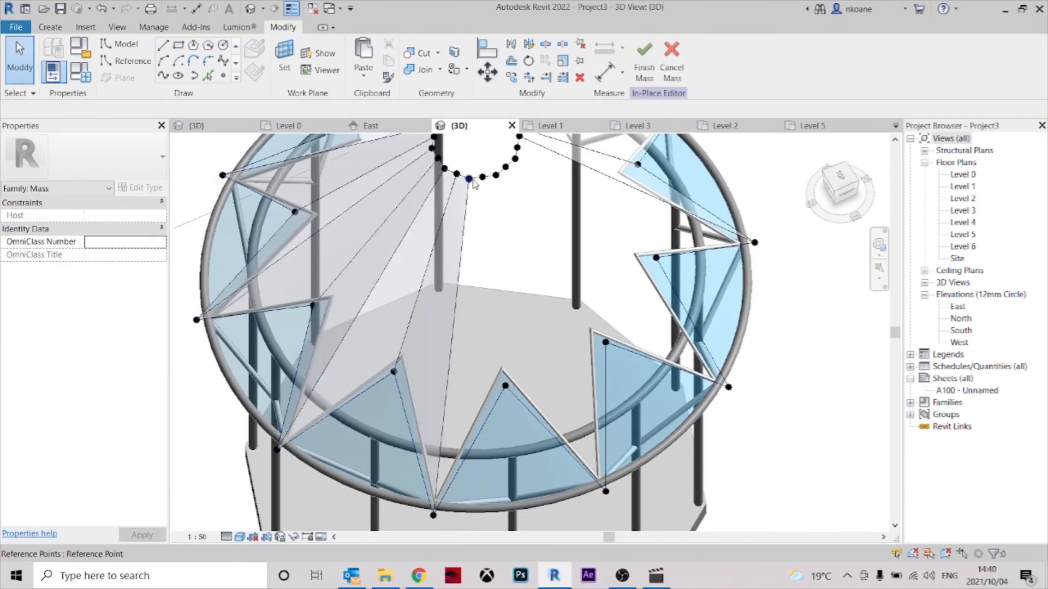
# - Create a surface form joining the following ring segment to the first zigzag line of the next uncovered star point
pyautogui.scroll(2, 480, 181)
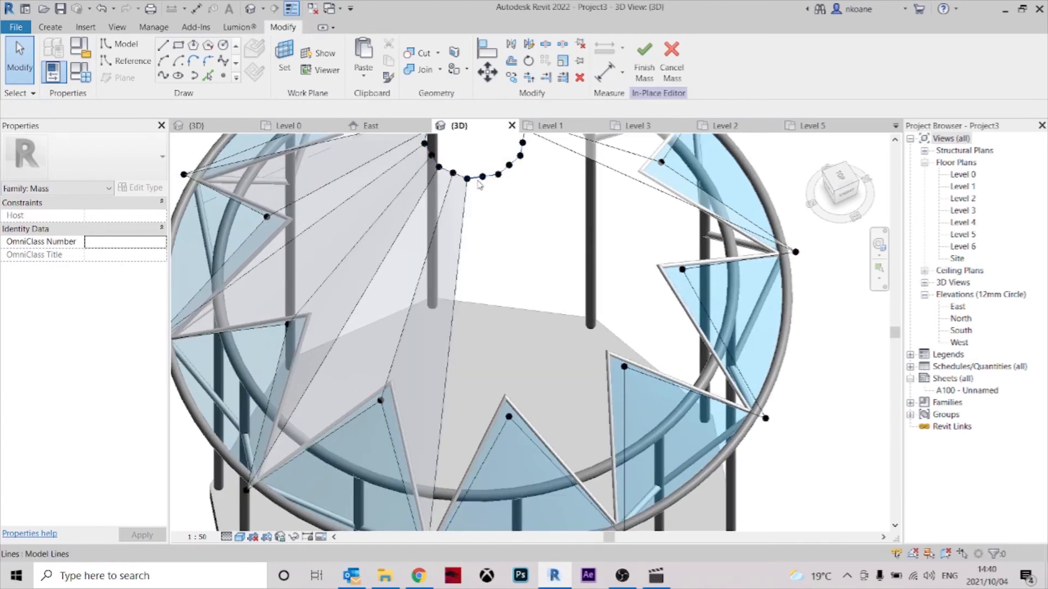
pyautogui.click(494, 443)
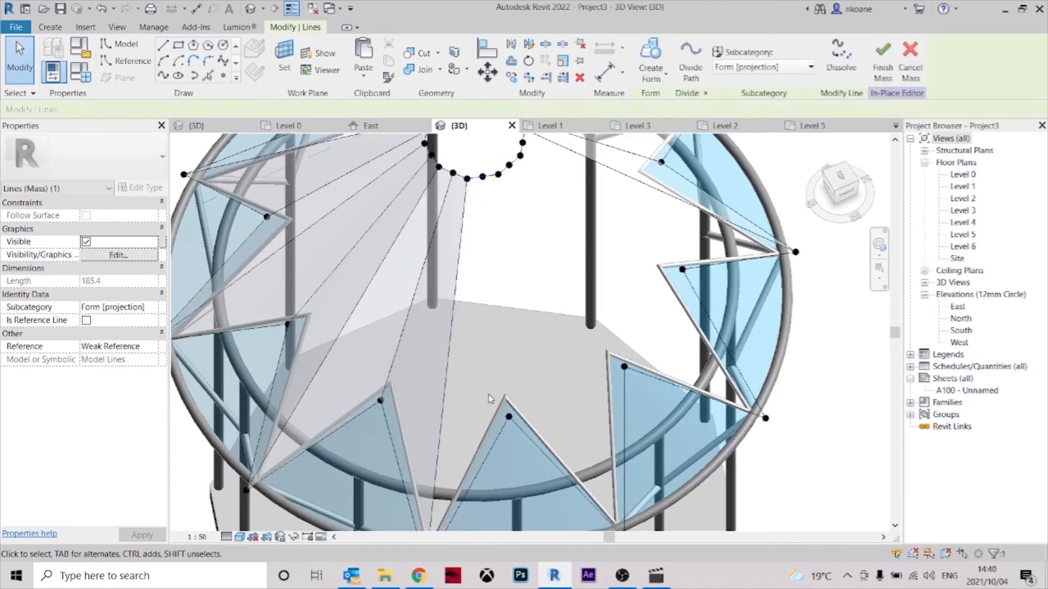
pyautogui.keyDown('ctrl'); pyautogui.click(498, 443); pyautogui.keyUp('ctrl')
pyautogui.click(653, 53)
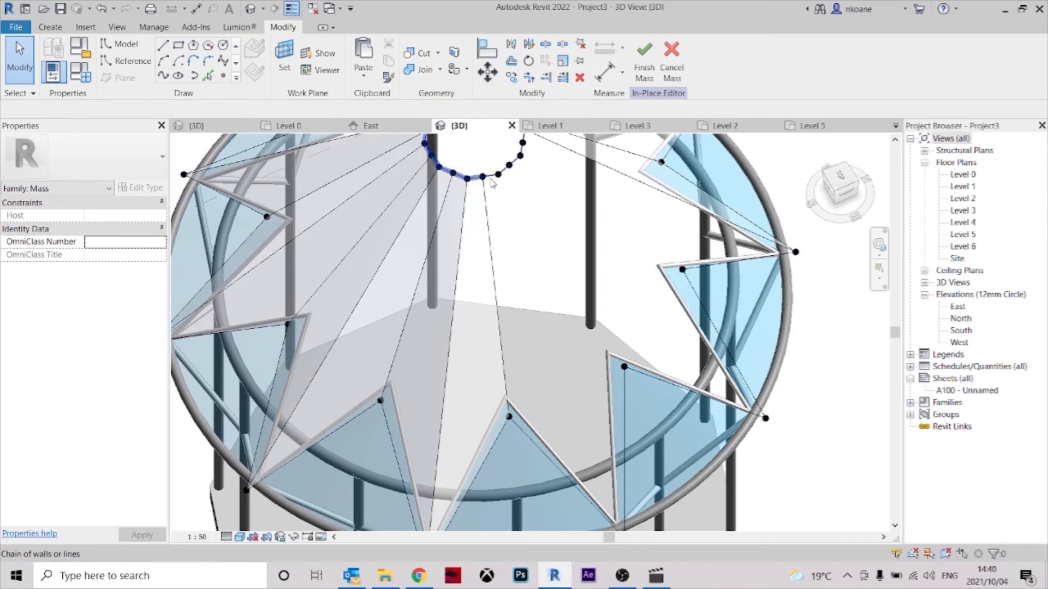
# - Create surface forms on that star point's second zigzag line and on the first line of its neighbour, each with its ring segment
pyautogui.click(535, 449)
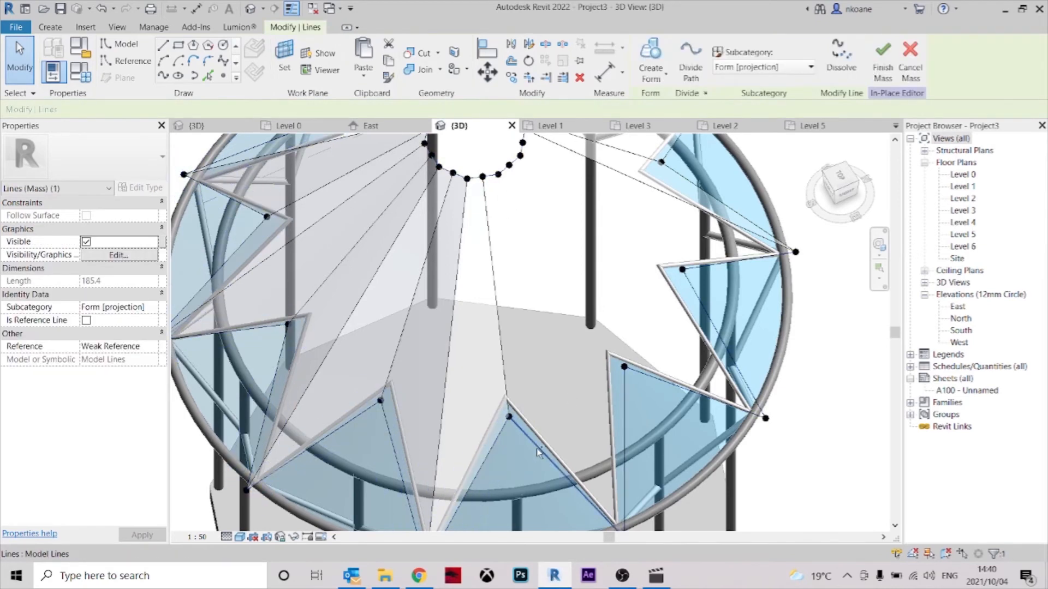
pyautogui.click(650, 55)
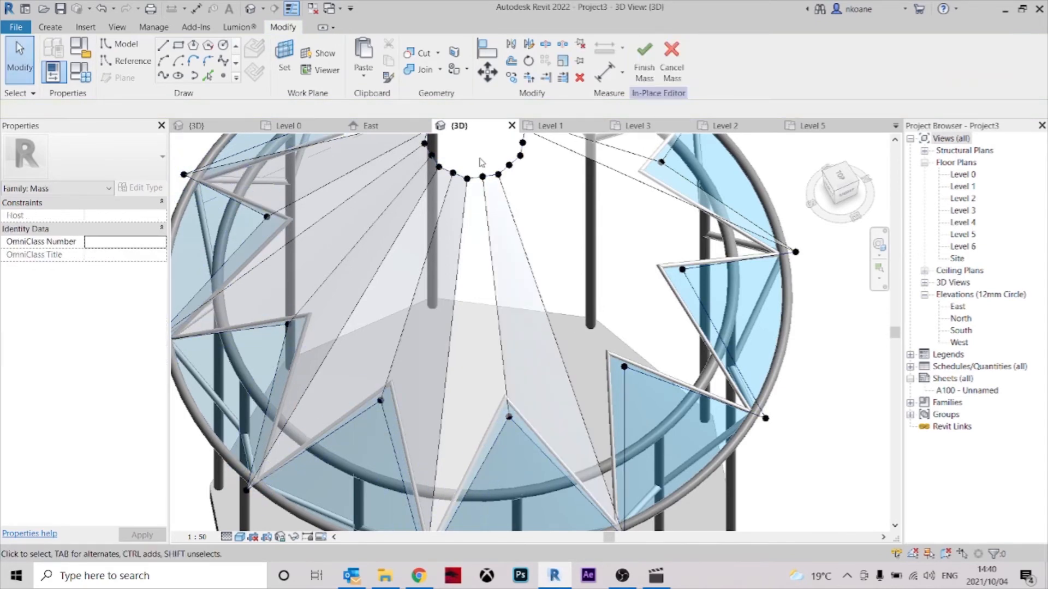
pyautogui.click(625, 415)
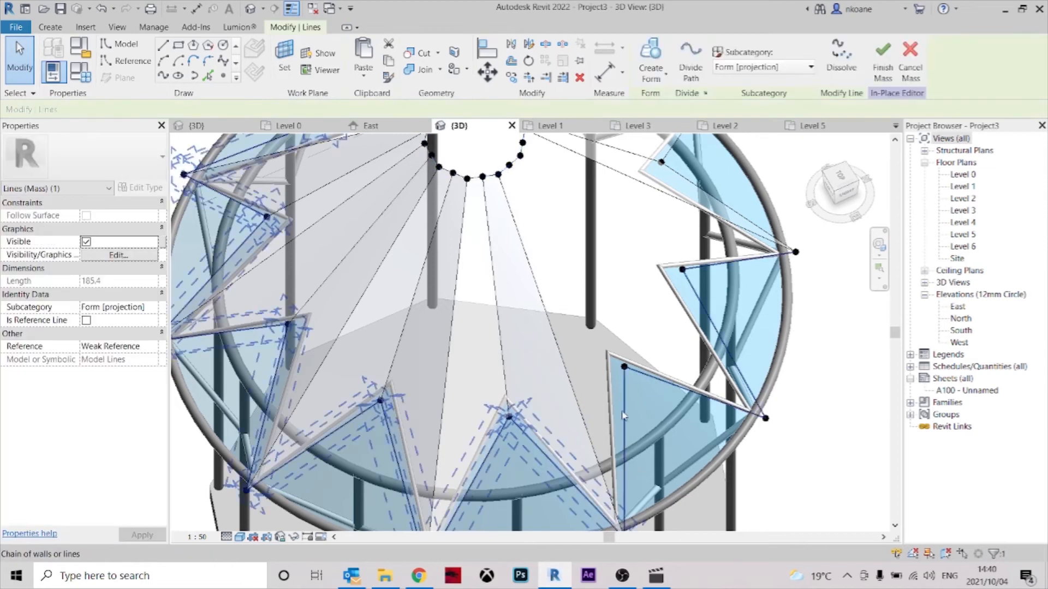
pyautogui.click(662, 72)
pyautogui.click(650, 55)
# - Create a surface form from the next ring segment and the second zigzag line of the second-to-last star point
pyautogui.keyDown('shift'); pyautogui.moveTo(481, 349); pyautogui.dragTo(457, 245, button='middle'); pyautogui.keyUp('shift')
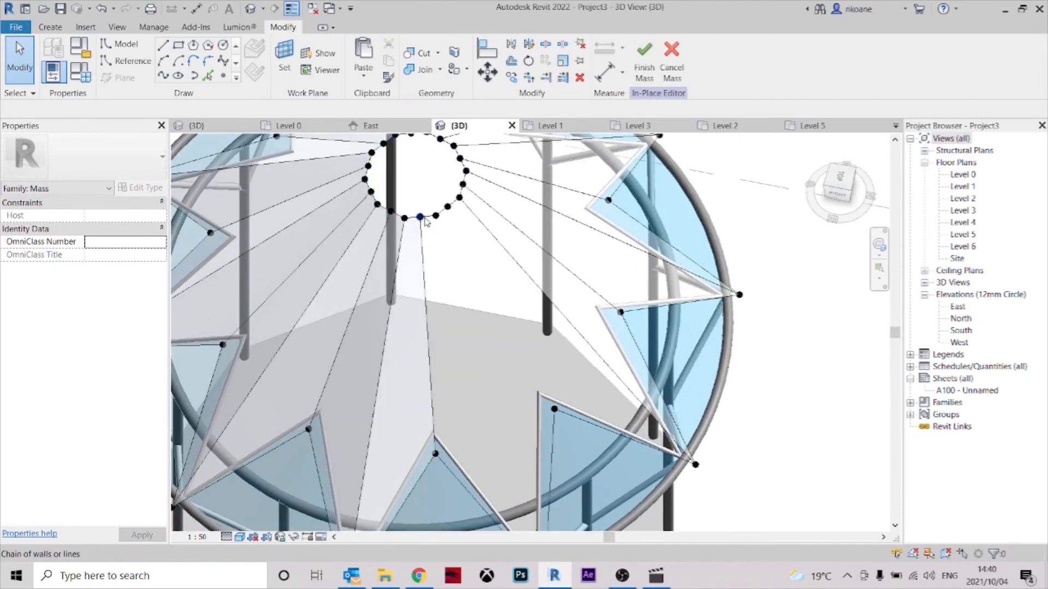
pyautogui.click(464, 492)
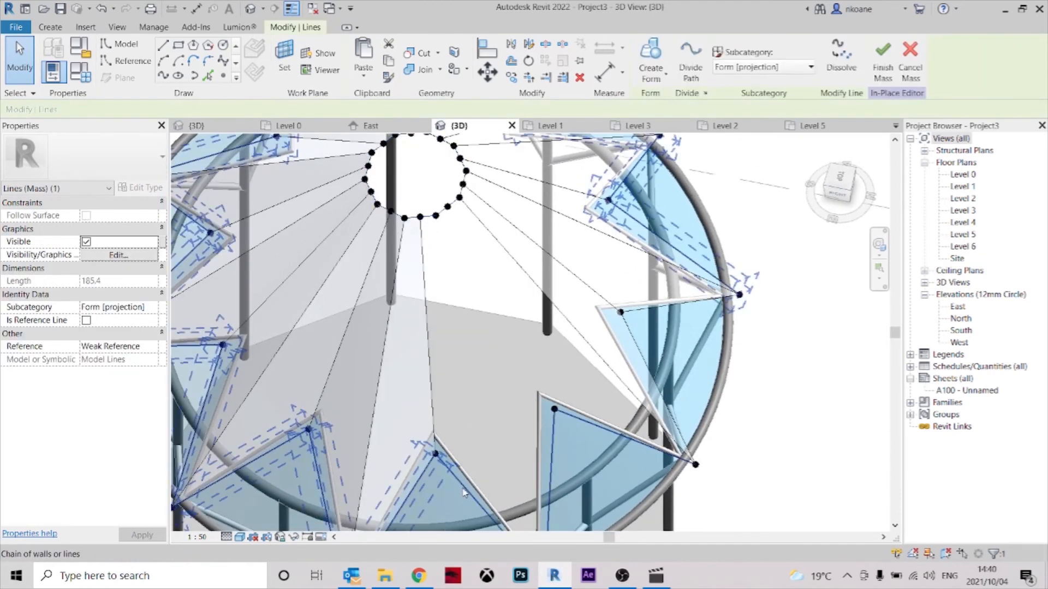
pyautogui.keyDown('ctrl'); pyautogui.click(525, 201); pyautogui.keyUp('ctrl')
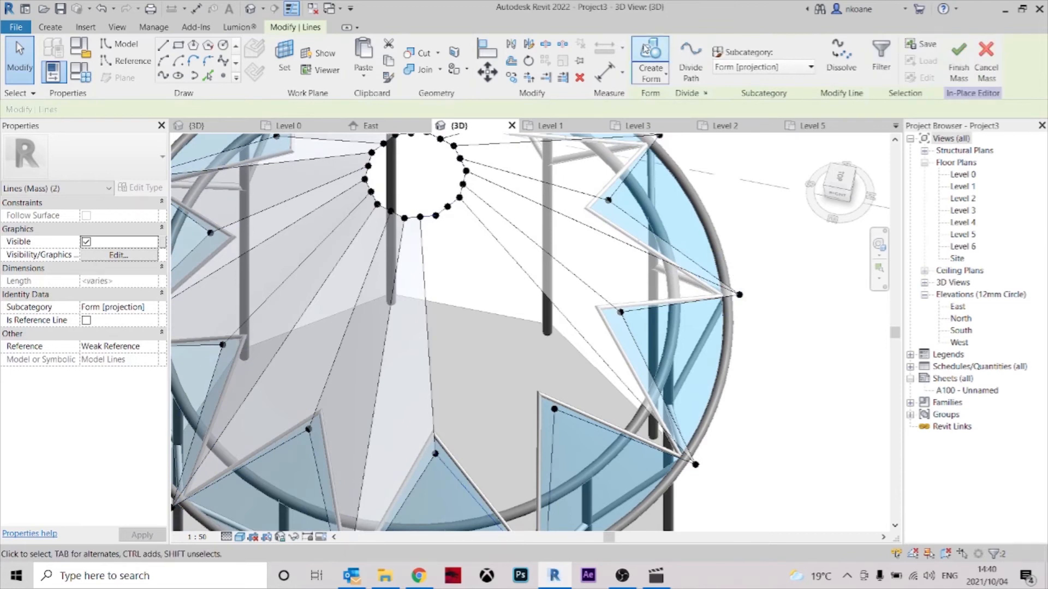
pyautogui.press('Escape')
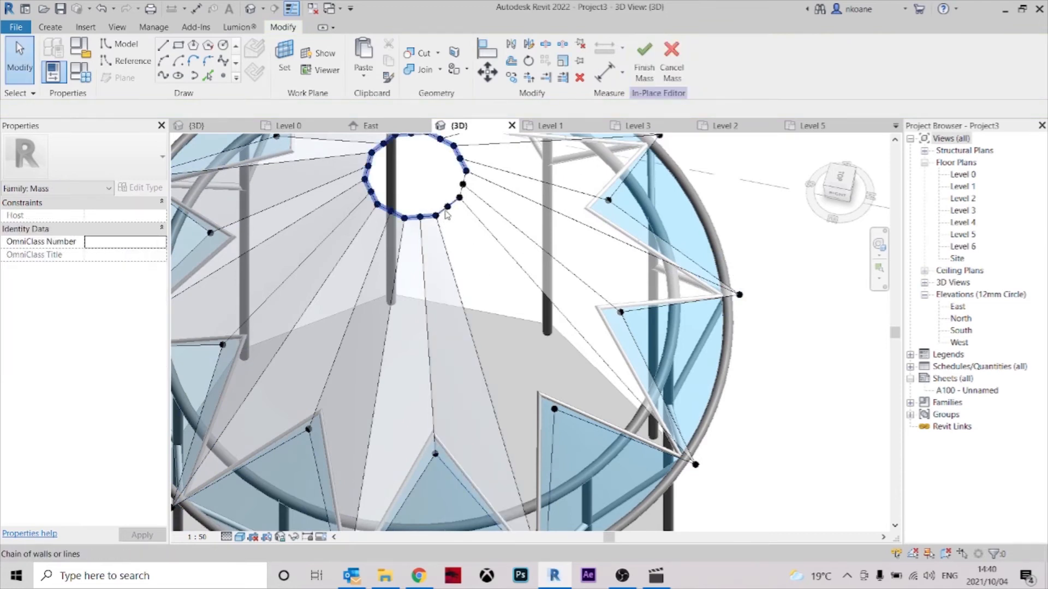
# - Close the roof by creating the last two surface forms from the remaining ring segments and the final star point's zigzag lines
pyautogui.click(548, 474)
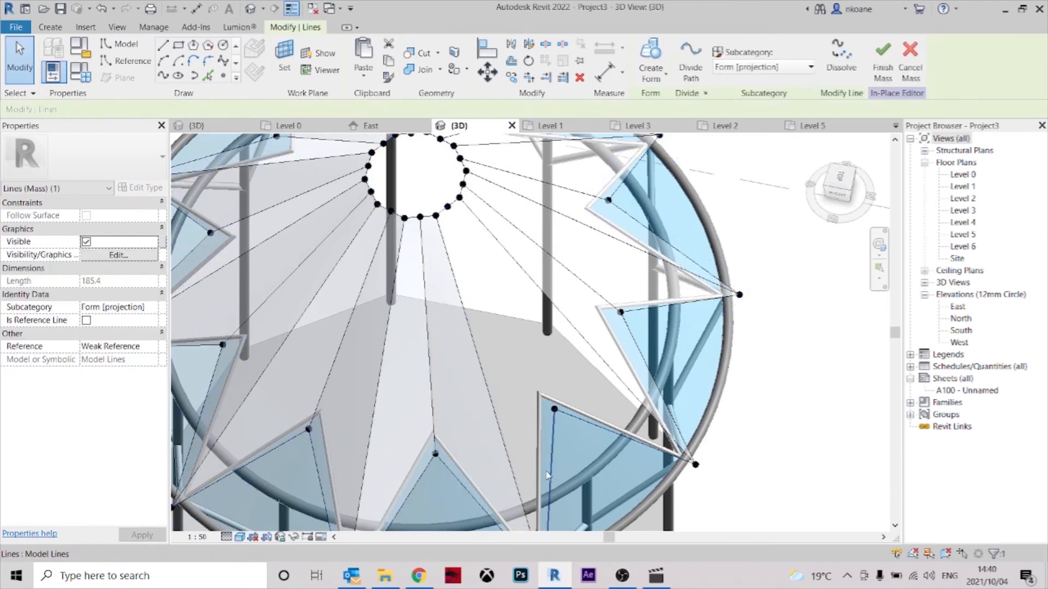
pyautogui.press('Escape')
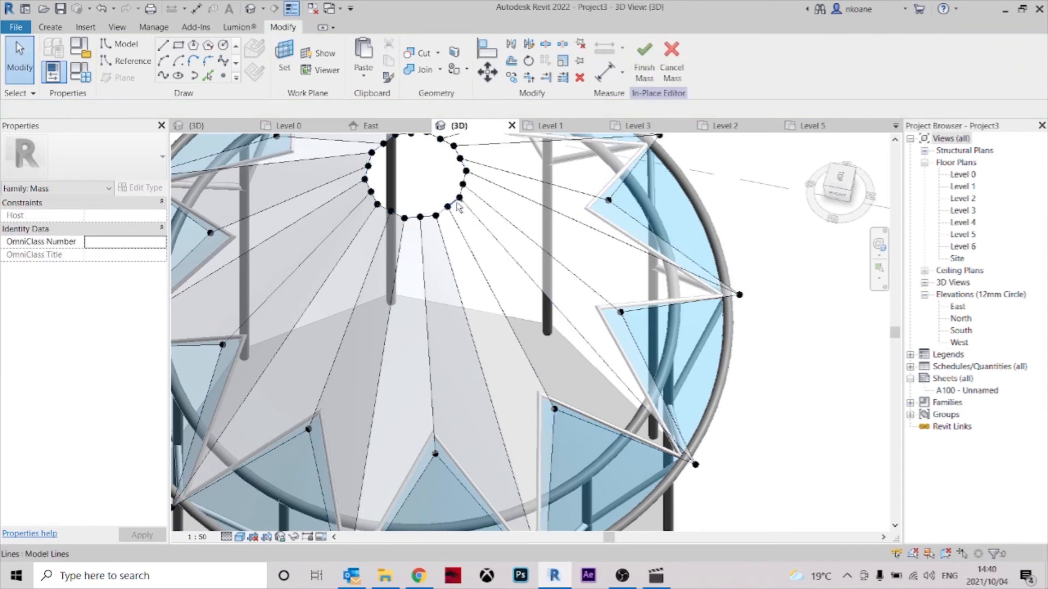
pyautogui.click(603, 430)
pyautogui.press('Escape')
# - Examine the folded roof from all sides and from above, and select one of its surface forms
pyautogui.scroll(-2, 620, 245)
pyautogui.keyDown('shift'); pyautogui.moveTo(759, 422); pyautogui.dragTo(548, 244, button='middle'); pyautogui.keyUp('shift')
pyautogui.scroll(-2, 599, 281)
pyautogui.keyDown('shift'); pyautogui.moveTo(643, 298); pyautogui.dragTo(571, 343, button='middle'); pyautogui.keyUp('shift')
pyautogui.keyDown('shift'); pyautogui.moveTo(683, 389); pyautogui.dragTo(641, 321, button='middle'); pyautogui.keyUp('shift')
pyautogui.scroll(4, 647, 284)
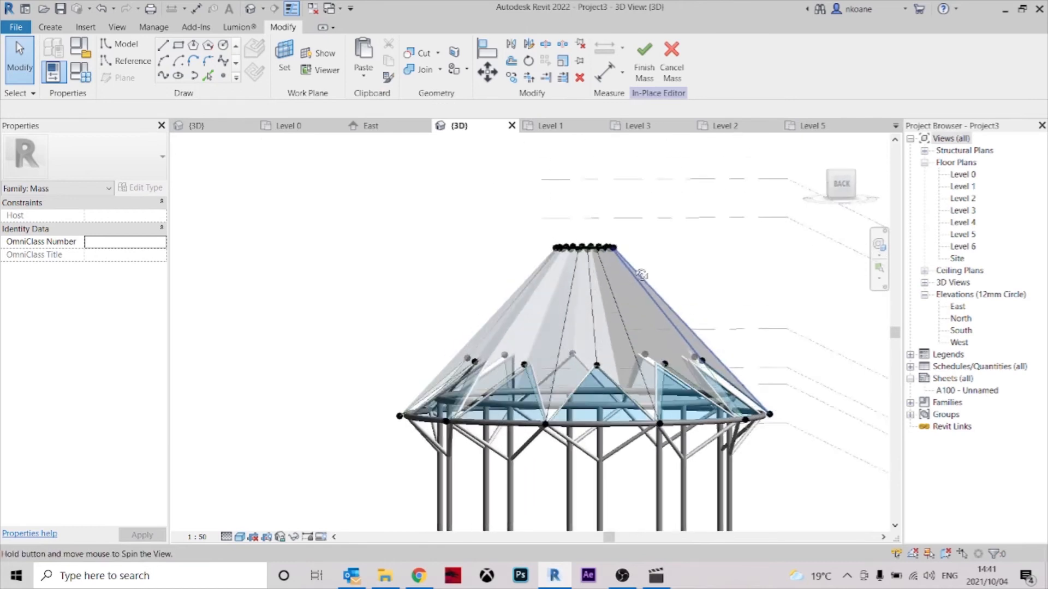
pyautogui.moveTo(703, 280); pyautogui.dragTo(438, 262)
pyautogui.keyDown('shift'); pyautogui.moveTo(608, 364); pyautogui.dragTo(649, 423, button='middle'); pyautogui.keyUp('shift')
pyautogui.click(790, 315)
pyautogui.keyDown('shift'); pyautogui.moveTo(790, 316); pyautogui.dragTo(531, 404, button='middle'); pyautogui.keyUp('shift')
pyautogui.click(532, 403)
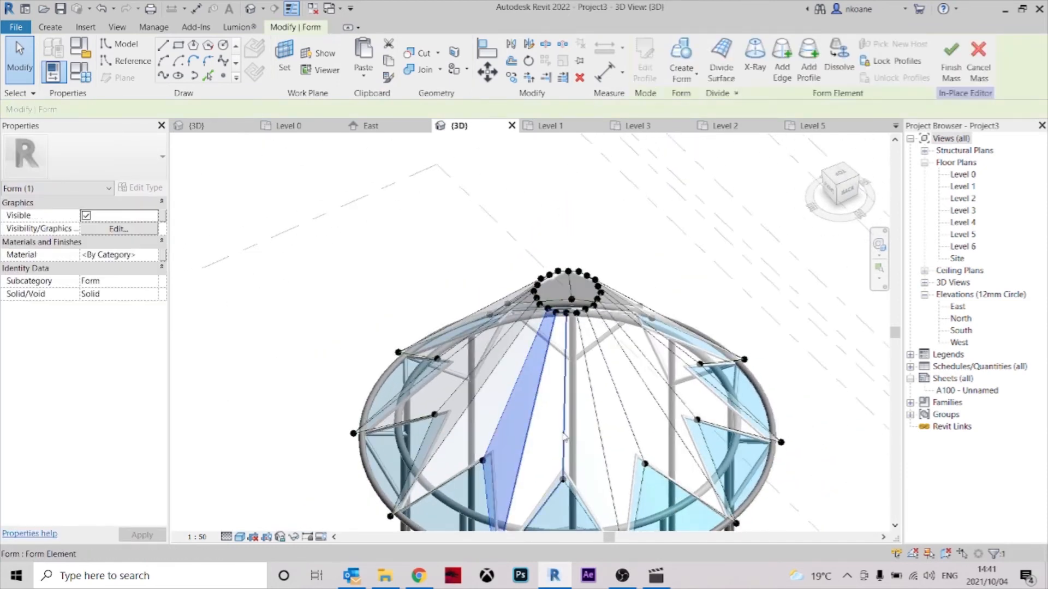
# - Try the Terracotta - Rainscreen material on the selected roof surface form and undo the material change
pyautogui.moveTo(565, 429); pyautogui.dragTo(554, 397, button='middle')
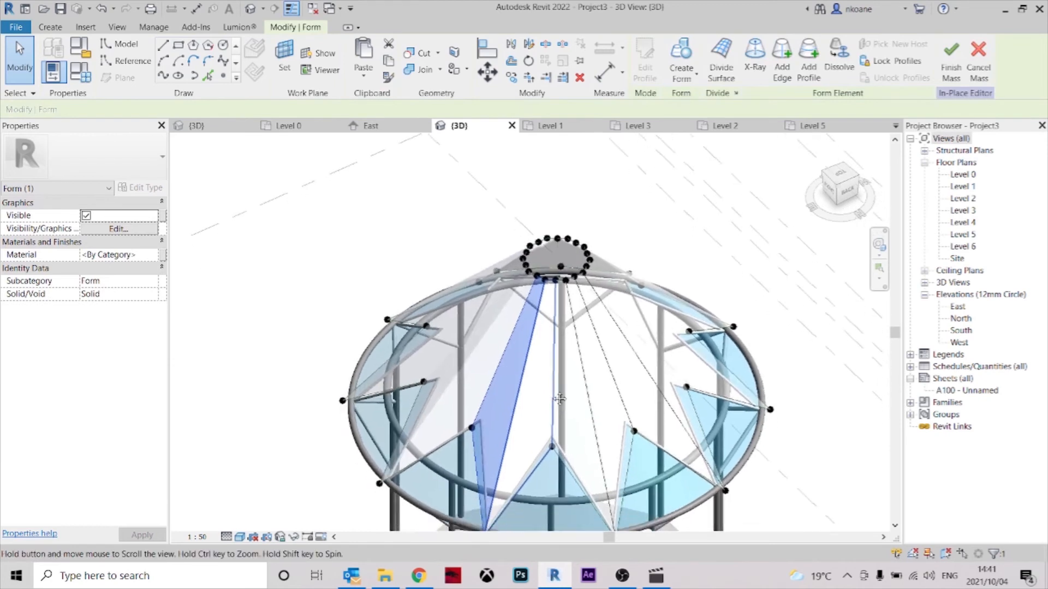
pyautogui.click(155, 255)
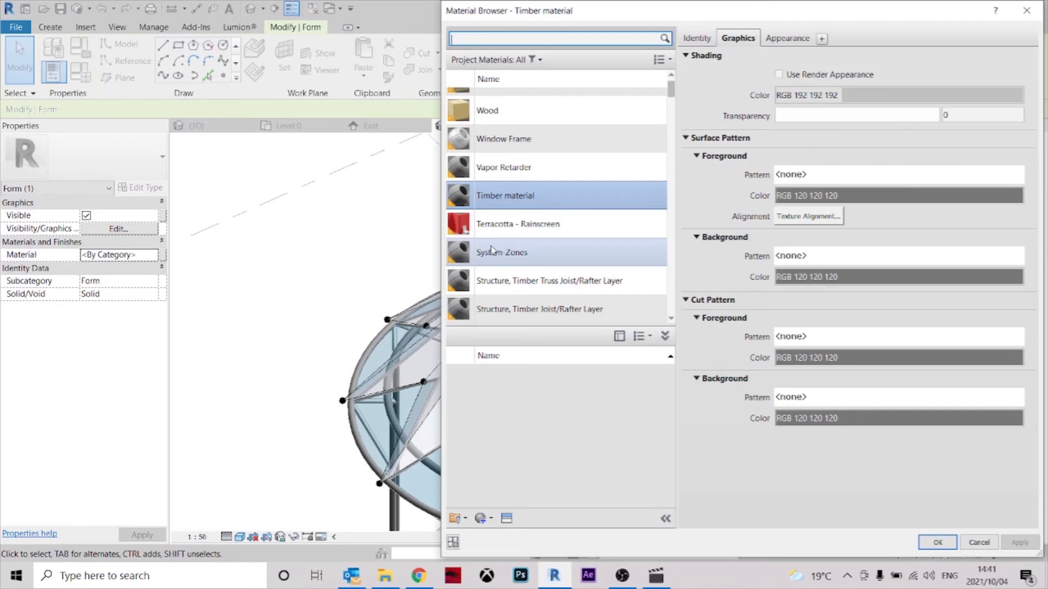
pyautogui.click(534, 231)
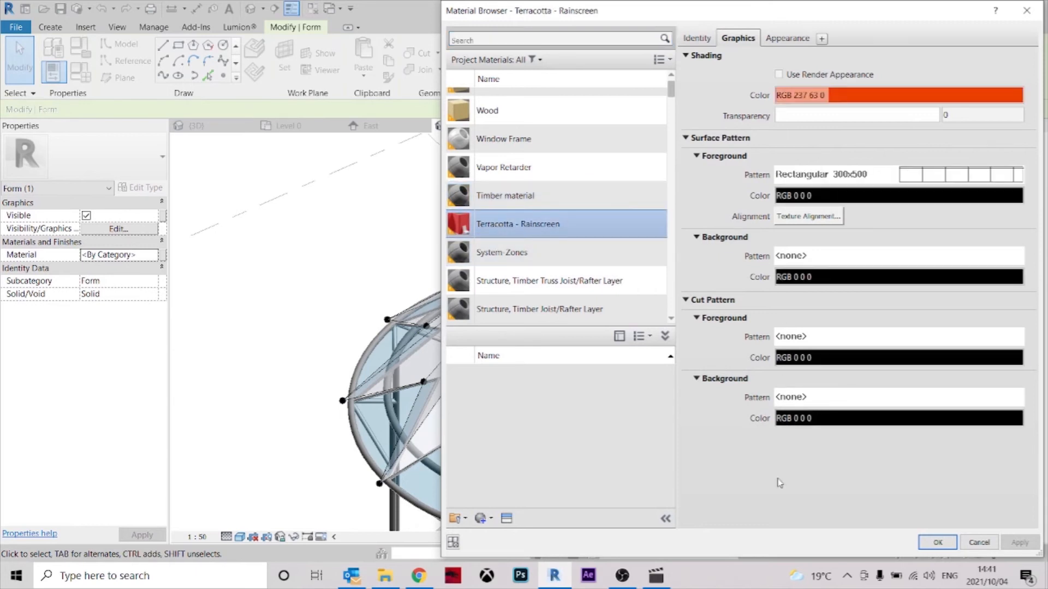
pyautogui.click(937, 542)
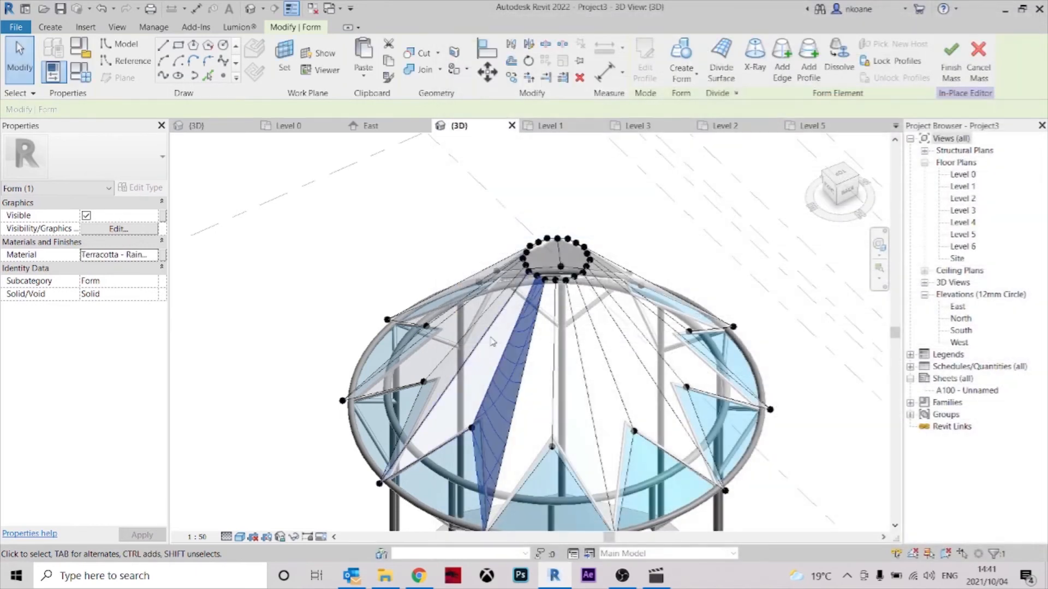
pyautogui.click(379, 240)
pyautogui.moveTo(644, 376)
pyautogui.keyDown('shift'); pyautogui.mouseDown(button='middle')
pyautogui.moveTo(676, 388)
pyautogui.moveTo(641, 356)
pyautogui.mouseUp(button='middle'); pyautogui.keyUp('shift')
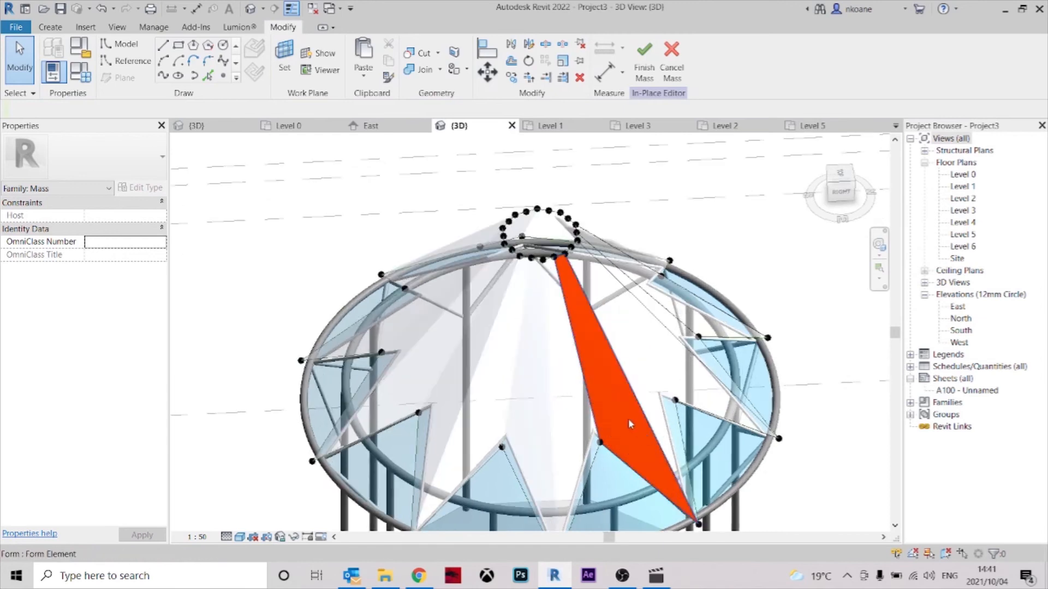
pyautogui.click(101, 8)
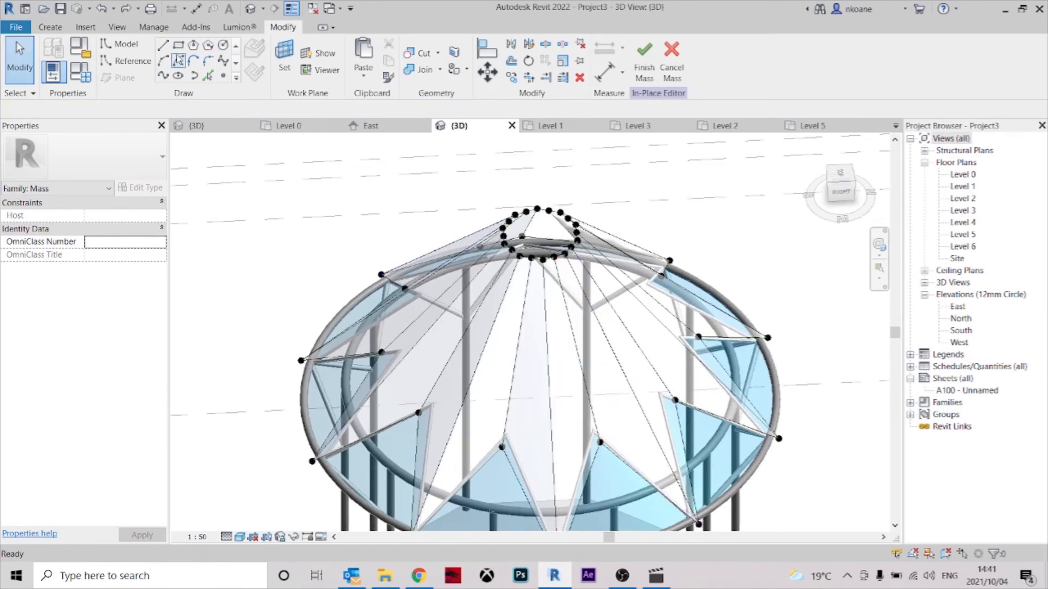
# - Finish the in-place mass of the folded roof and start placing an architectural wall
pyautogui.click(58, 29)
pyautogui.click(606, 57)
pyautogui.keyDown('shift'); pyautogui.moveTo(731, 297); pyautogui.dragTo(806, 361, button='middle'); pyautogui.keyUp('shift')
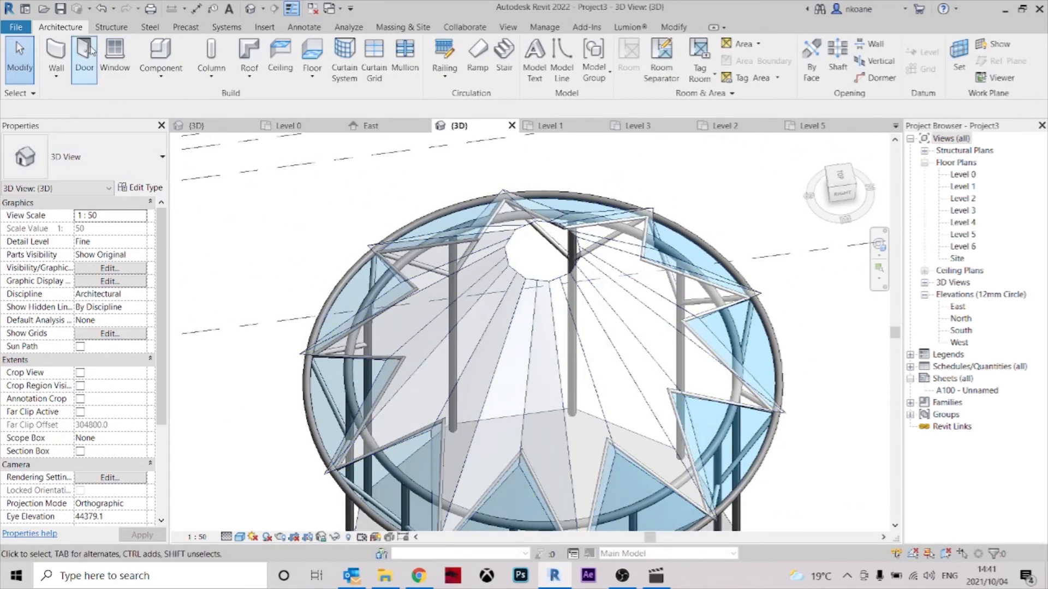
pyautogui.click(56, 74)
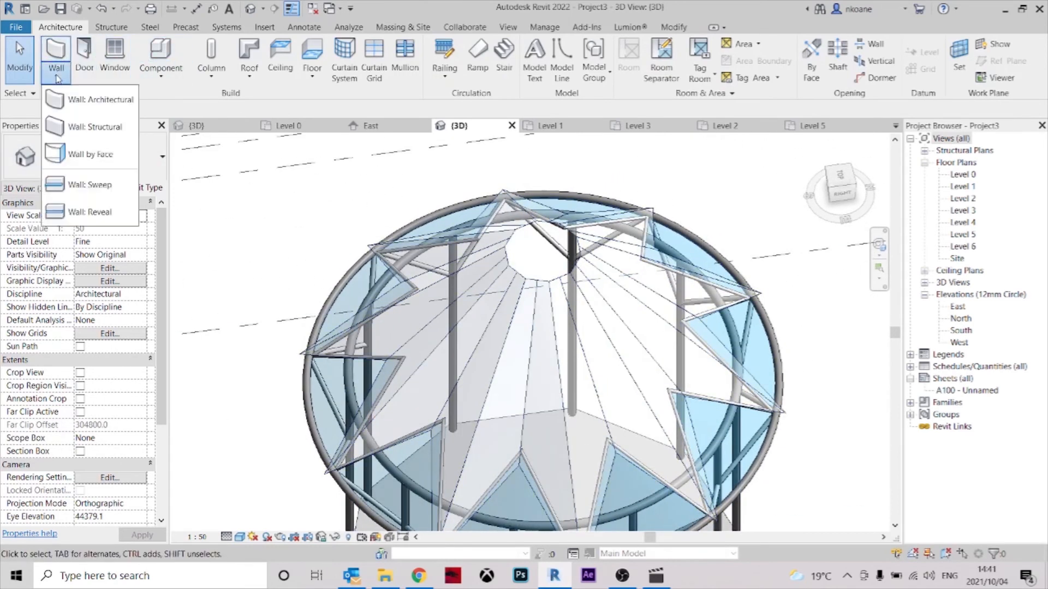
pyautogui.click(100, 105)
pyautogui.moveTo(218, 262); pyautogui.dragTo(293, 234, button='middle')
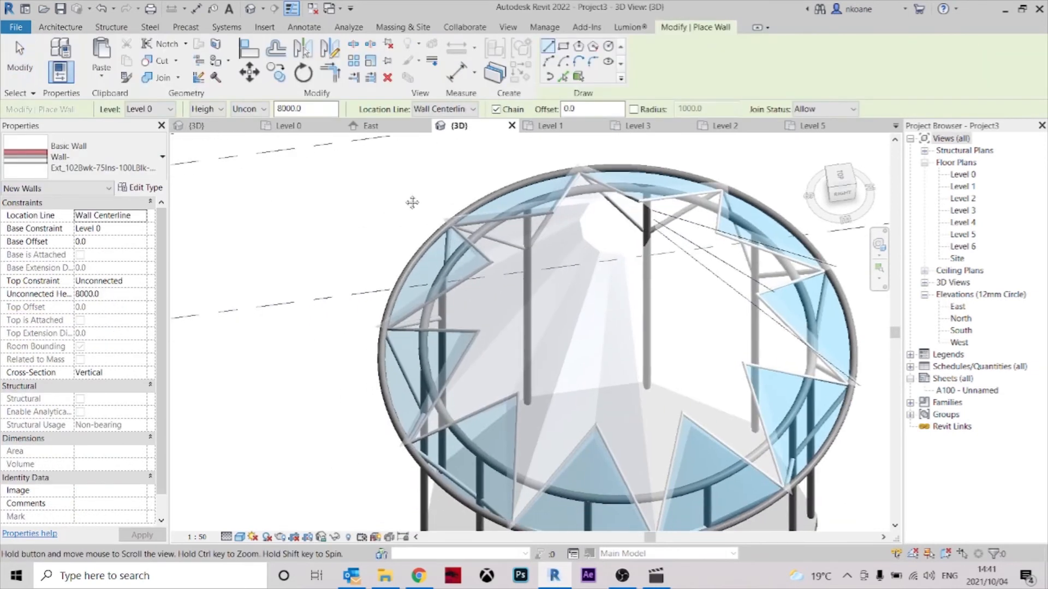
pyautogui.click(142, 188)
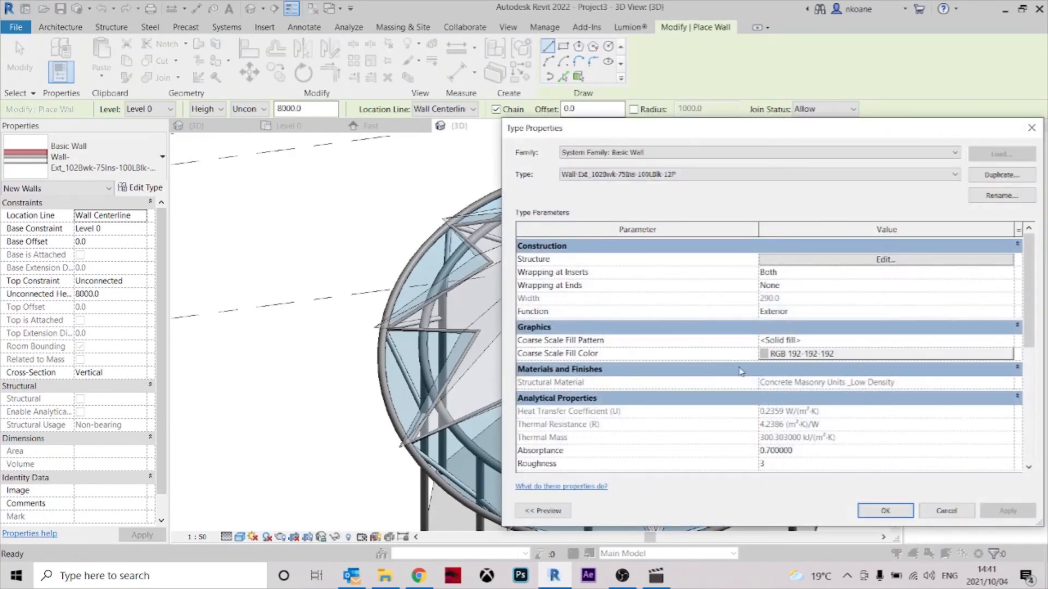
pyautogui.press('Escape')
pyautogui.click(134, 168)
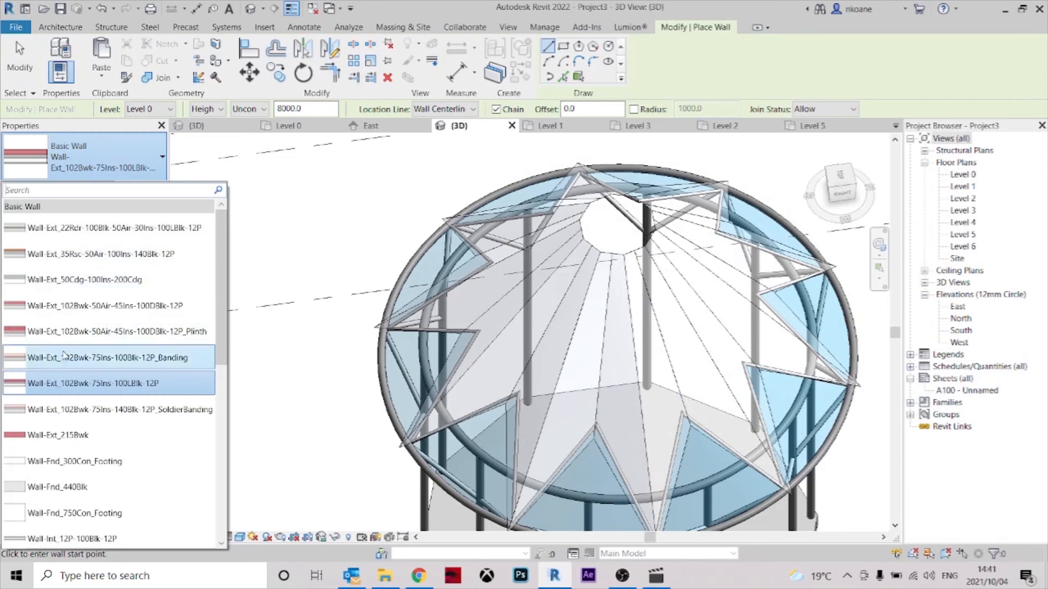
pyautogui.scroll(-5, 77, 360)
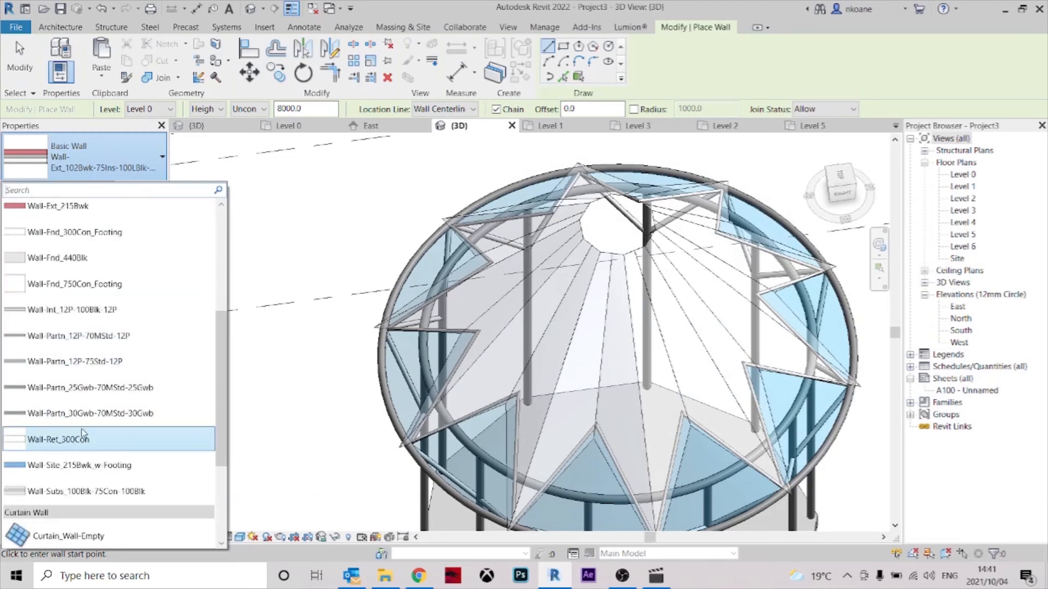
pyautogui.click(111, 419)
pyautogui.moveTo(331, 218); pyautogui.dragTo(369, 210, button='middle')
# - Choose the basic wall type Wall-Ret_300Con and duplicate it as a new type named ROOFING
pyautogui.click(70, 152)
pyautogui.scroll(2, 71, 347)
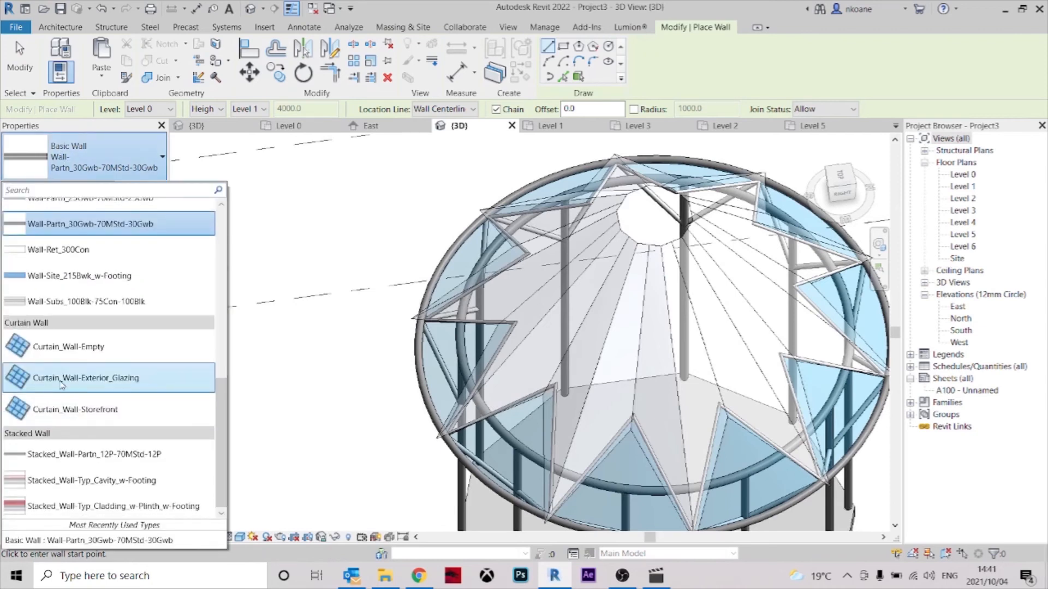
pyautogui.scroll(1, 71, 348)
pyautogui.click(77, 349)
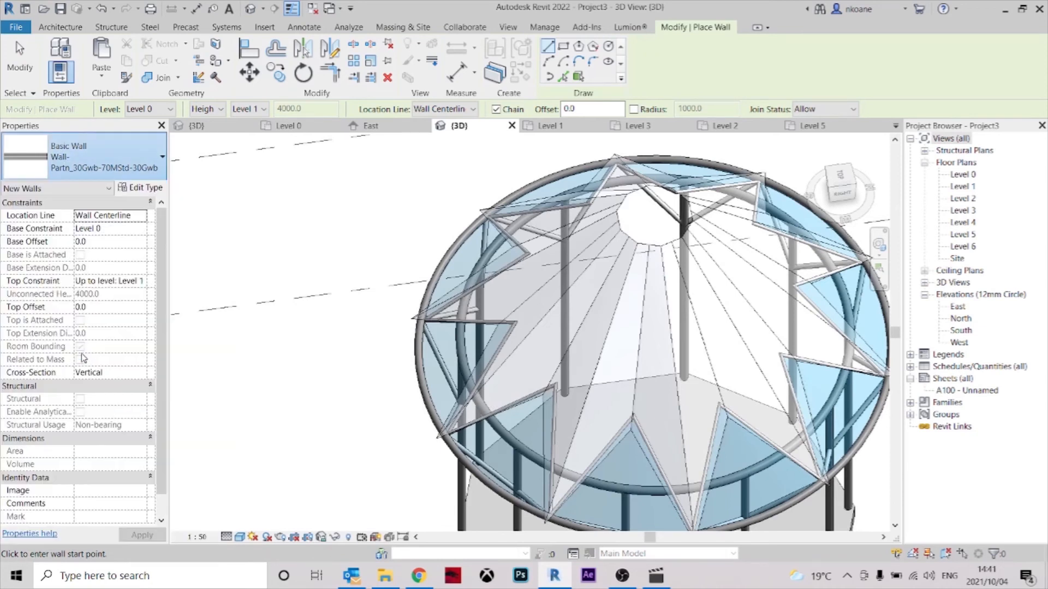
pyautogui.click(143, 189)
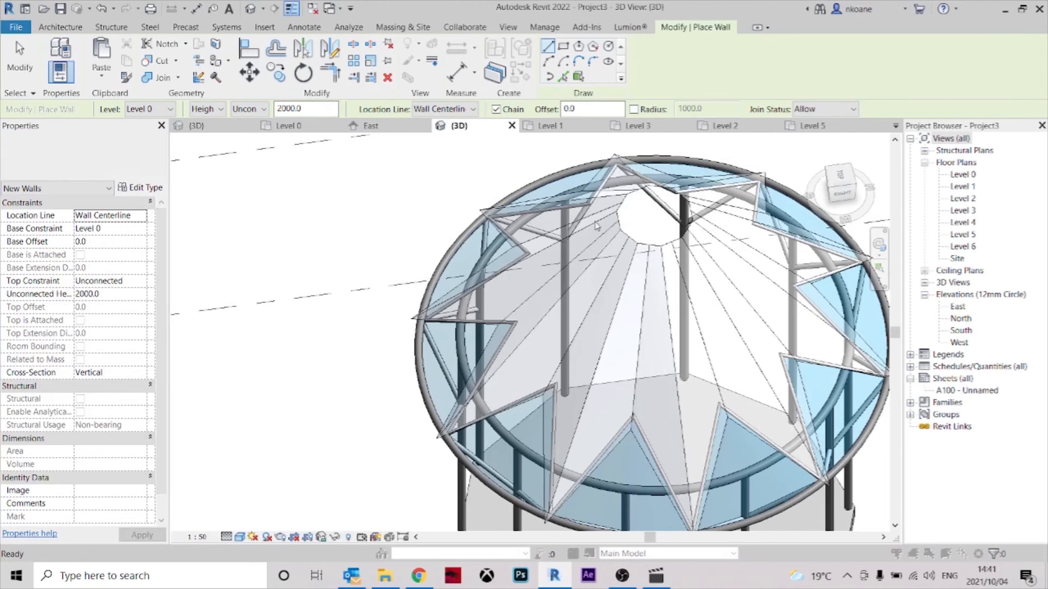
pyautogui.click(991, 176)
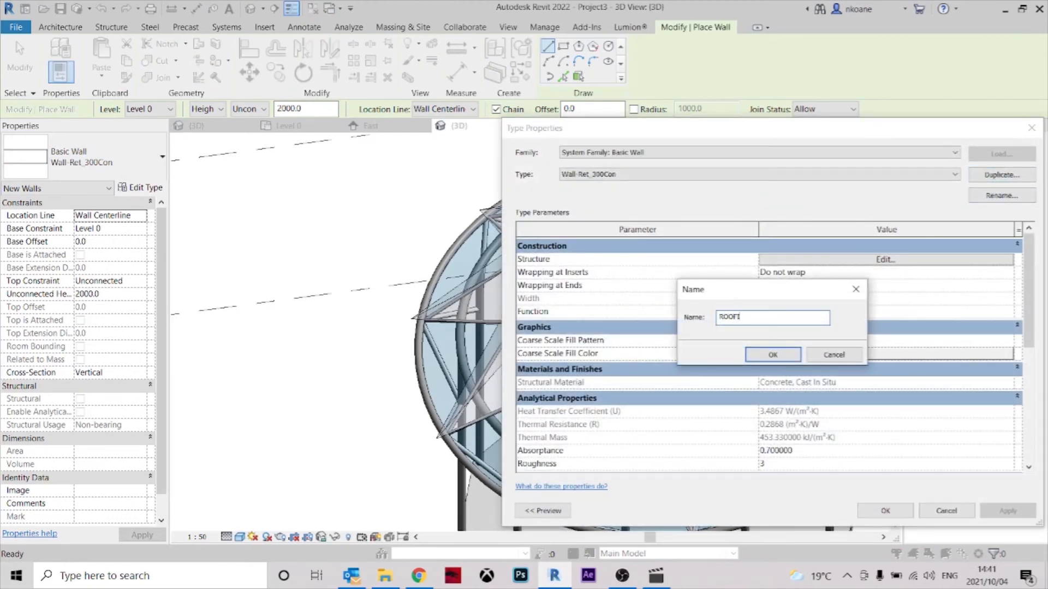
pyautogui.write('ROOFING')
pyautogui.press('Return')
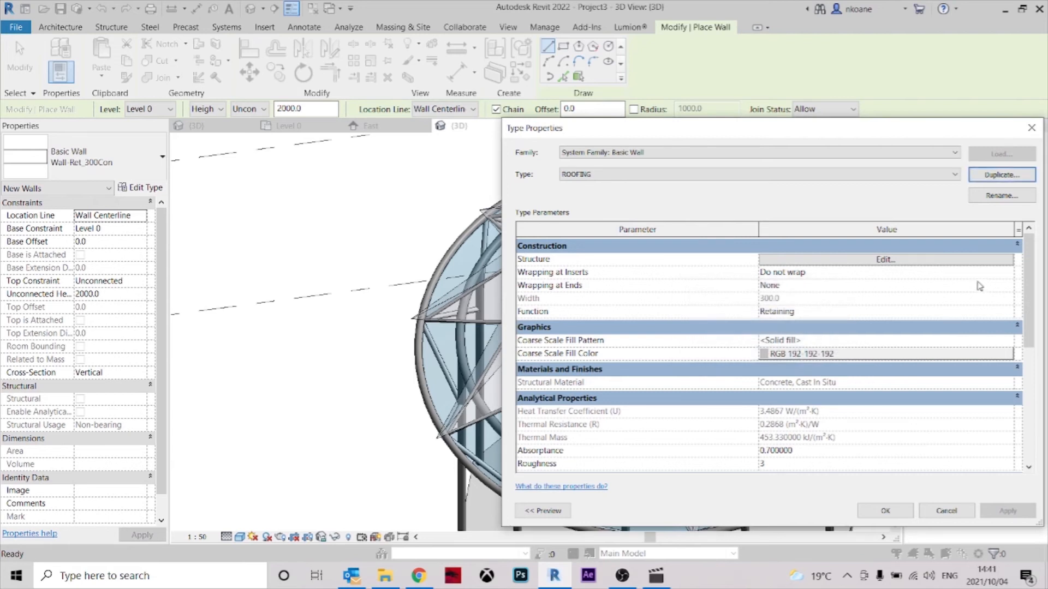
# - Set the ROOFING type's structure layer thickness to 5.0 and create a new material named ROOF NET MATERIAL for it
pyautogui.click(899, 261)
pyautogui.click(762, 261)
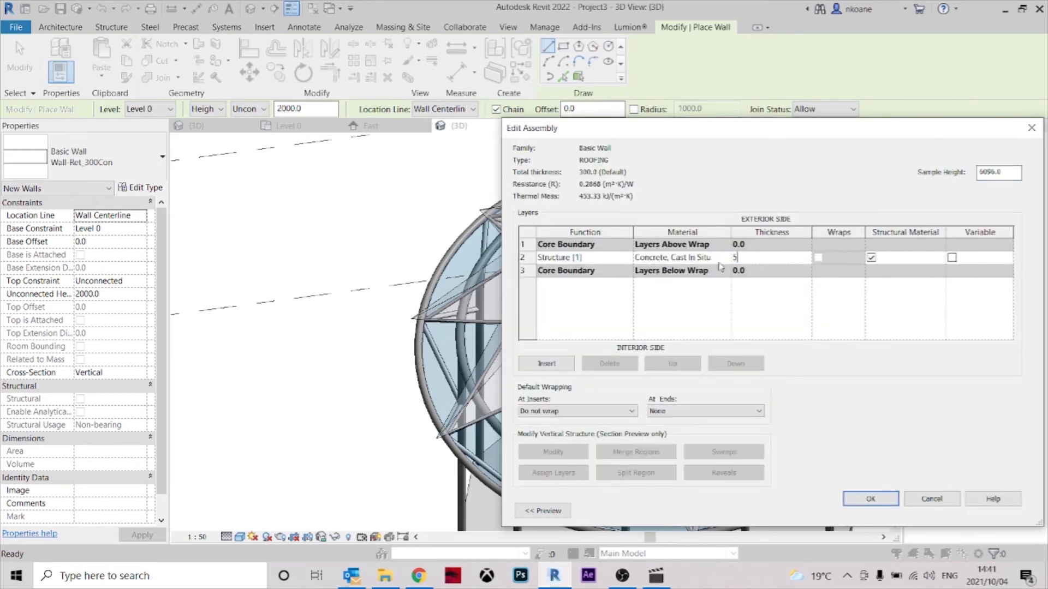
pyautogui.click(726, 257)
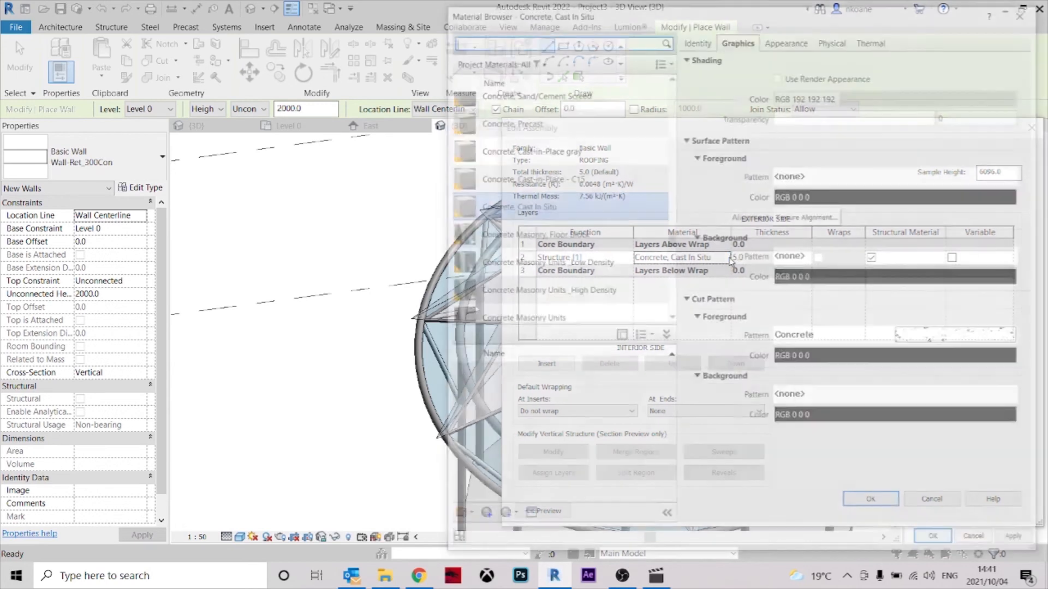
pyautogui.click(480, 518)
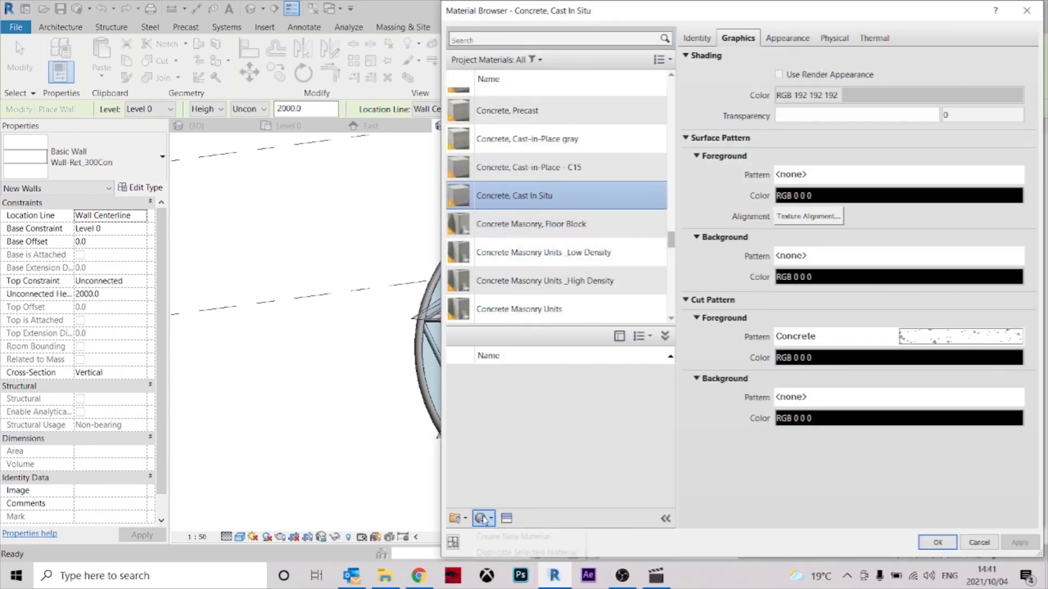
pyautogui.click(496, 538)
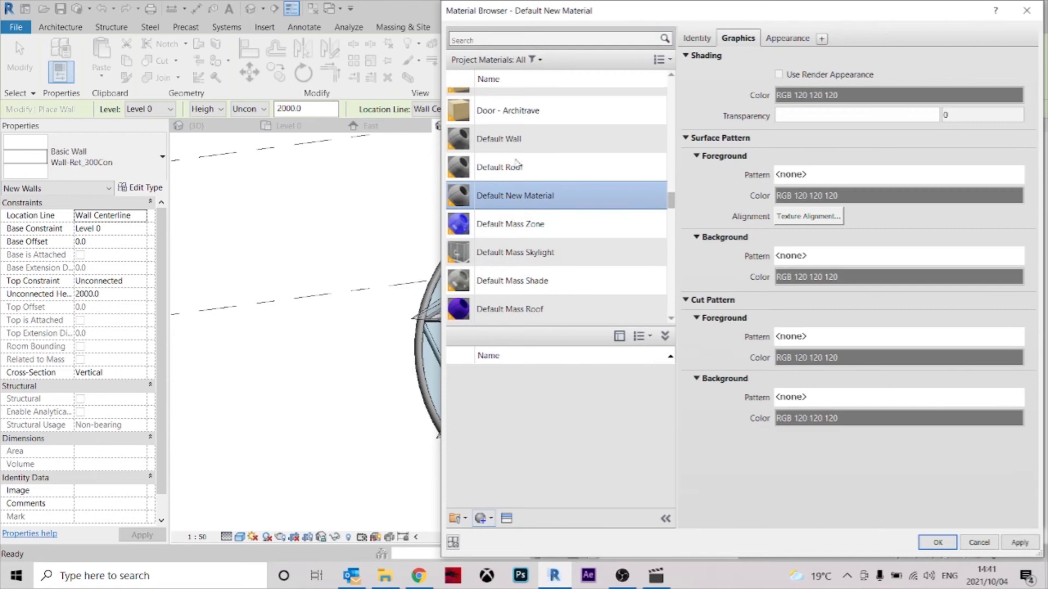
pyautogui.rightClick(506, 196)
pyautogui.click(550, 233)
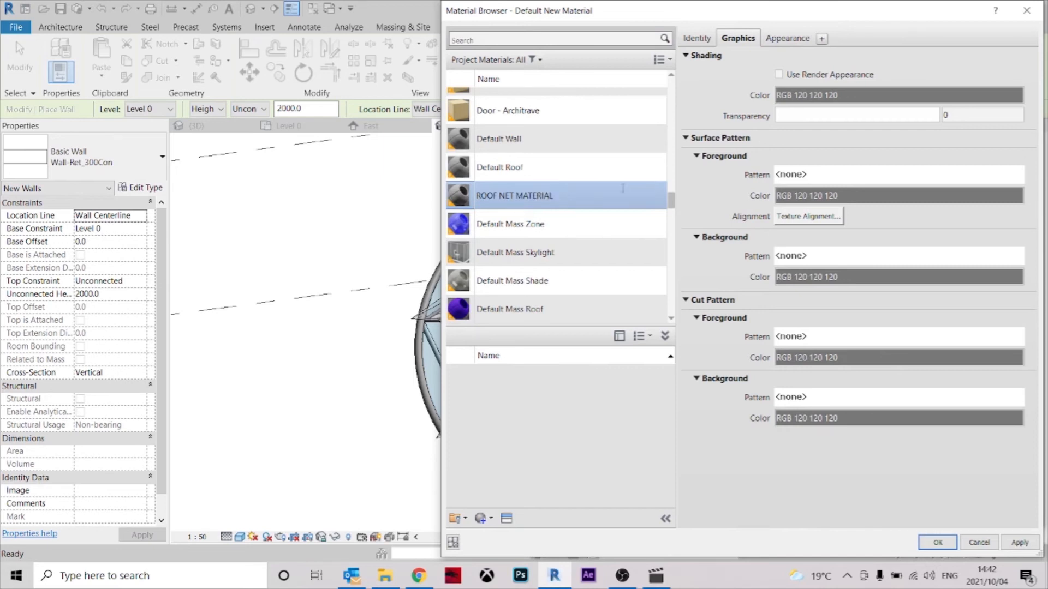
# - Set the new material's shading color to RGB 105-126-135, assign it to the structure layer and confirm the ROOFING wall type
pyautogui.click(864, 96)
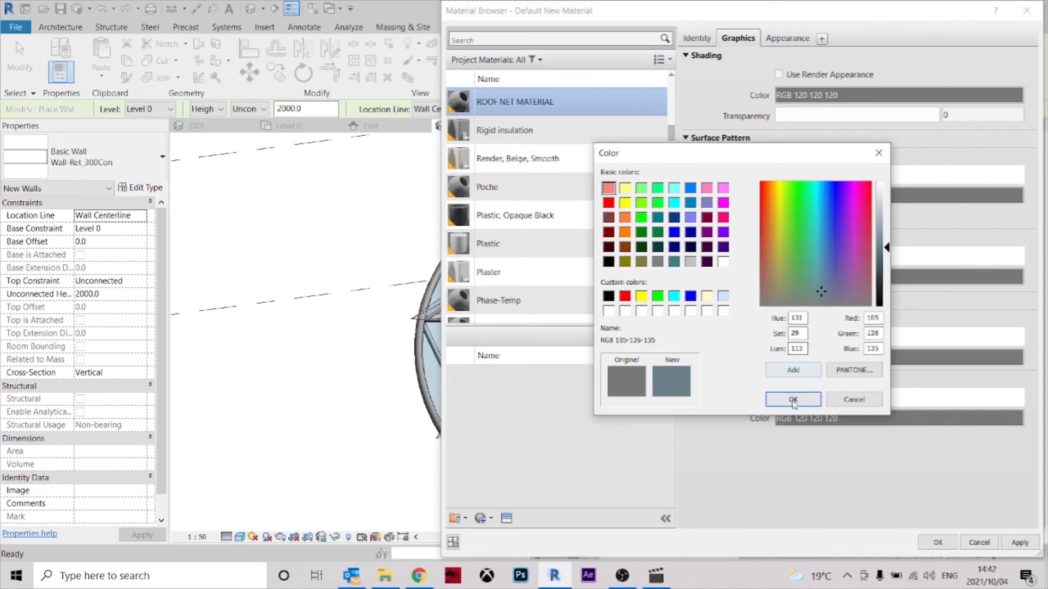
pyautogui.click(793, 400)
pyautogui.click(938, 542)
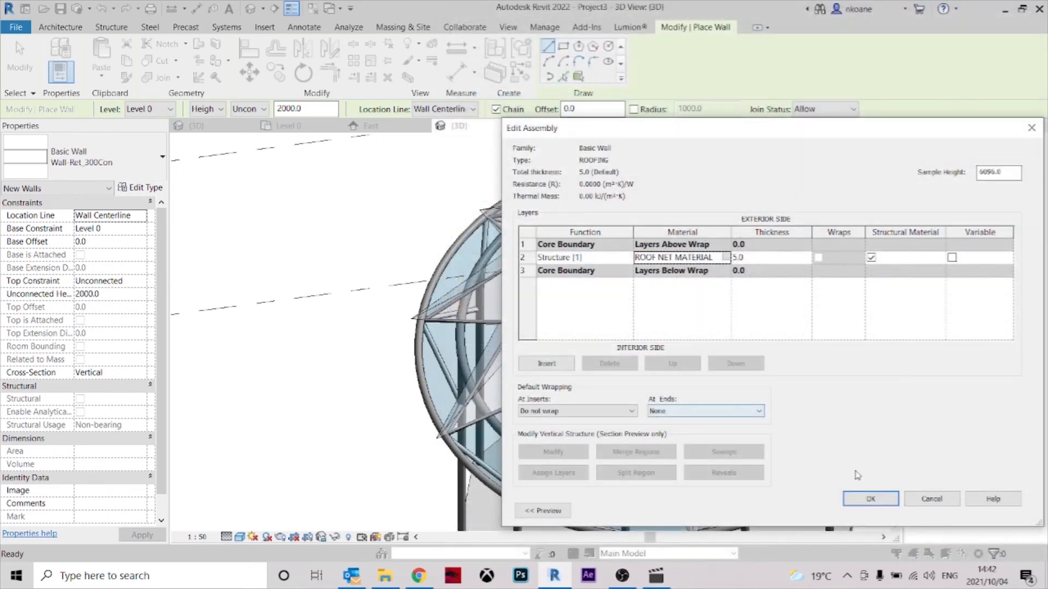
pyautogui.click(871, 501)
pyautogui.click(872, 505)
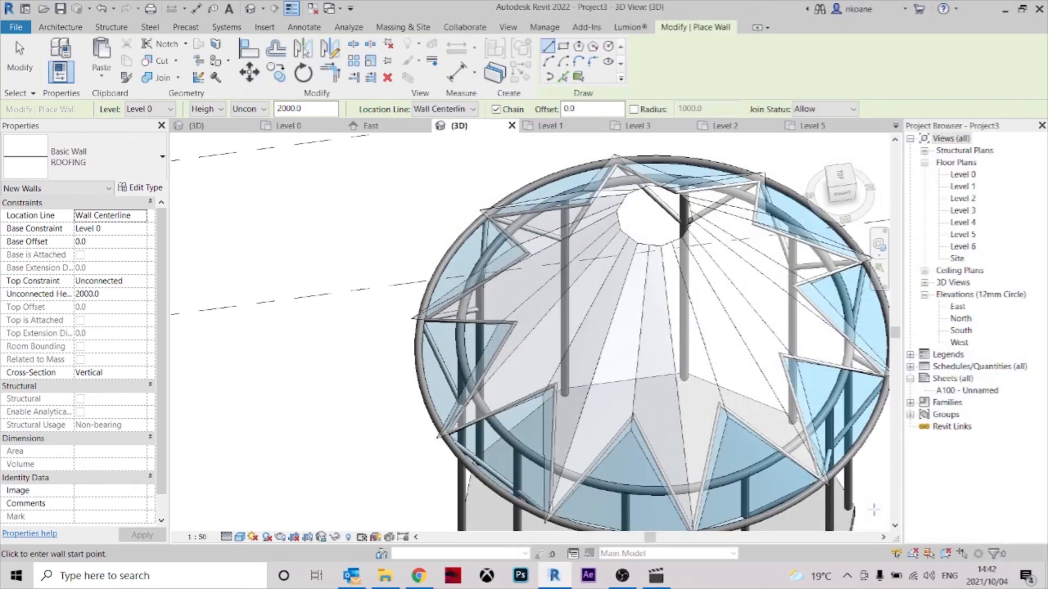
# - Place ROOFING walls by picking the mass faces at the front of the roof and around its right-hand side
pyautogui.keyDown('shift'); pyautogui.moveTo(643, 306); pyautogui.dragTo(626, 273, button='middle'); pyautogui.keyUp('shift')
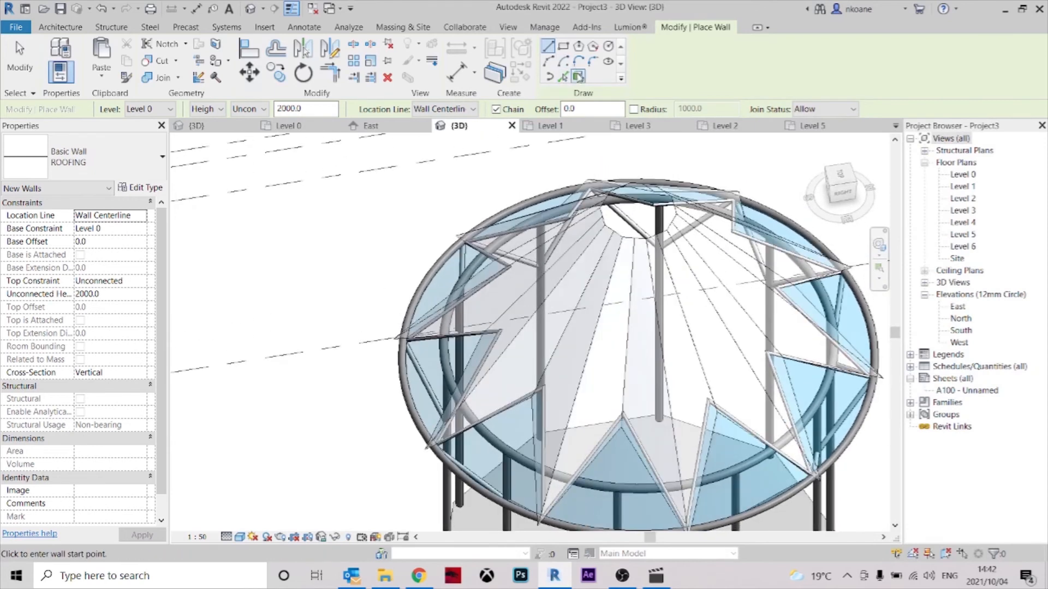
pyautogui.click(579, 76)
pyautogui.click(598, 341)
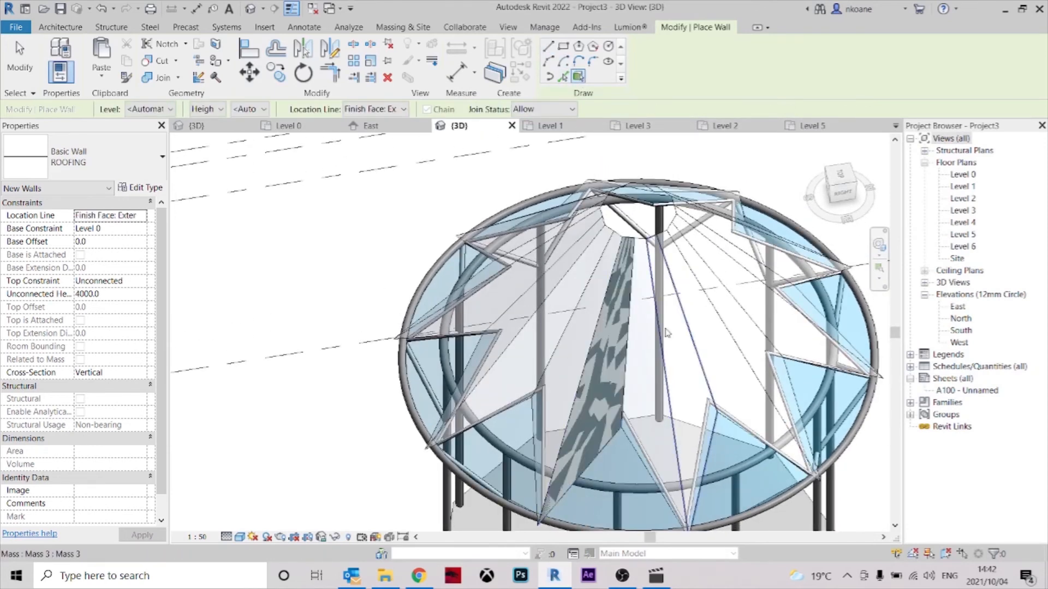
pyautogui.click(665, 331)
pyautogui.click(702, 310)
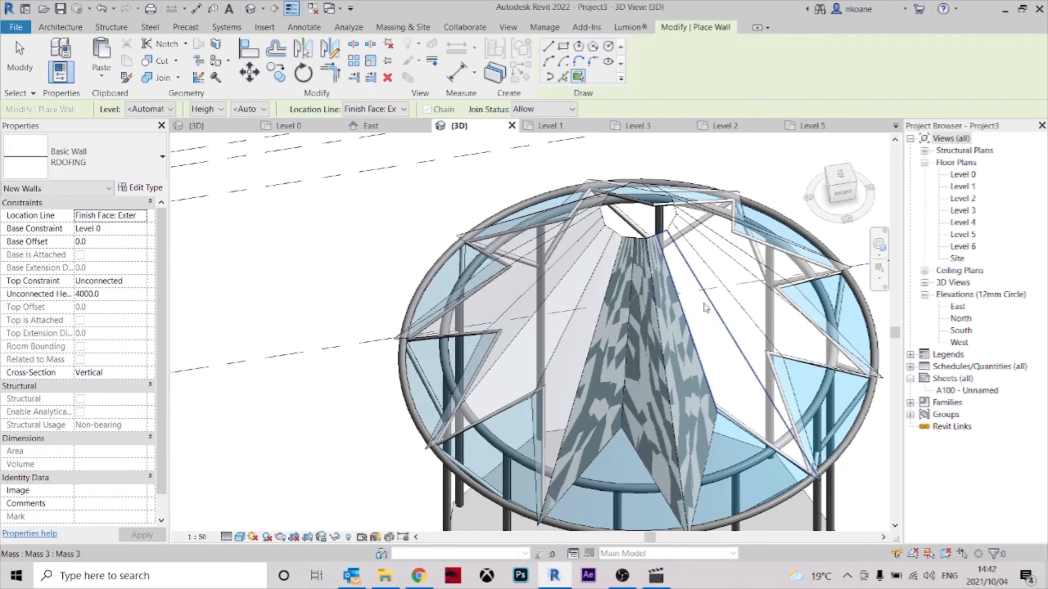
pyautogui.click(707, 306)
pyautogui.click(720, 296)
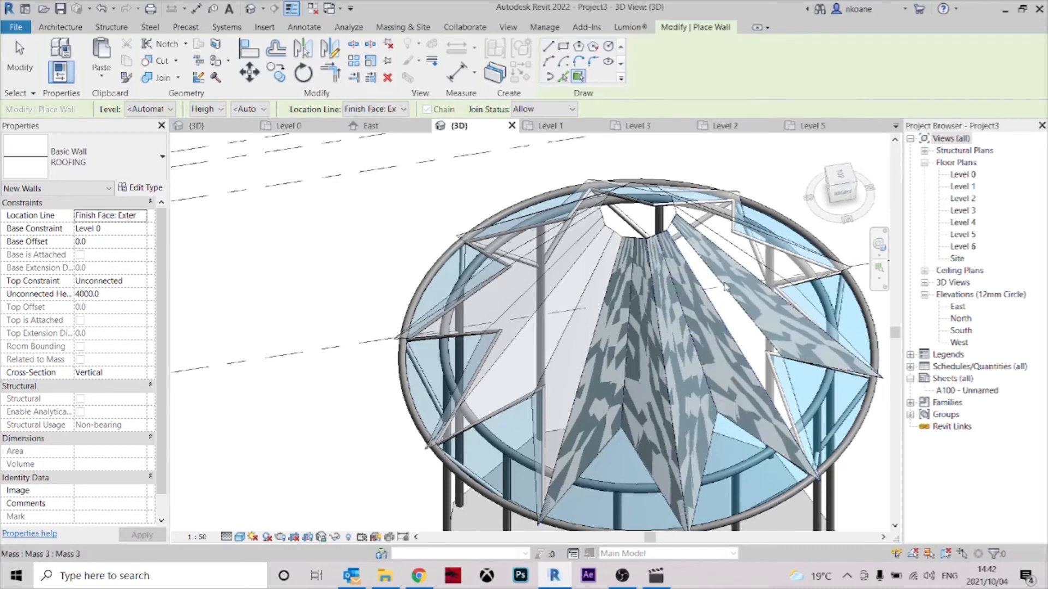
pyautogui.click(727, 249)
# - Place ROOFING walls on the adjoining mass faces, going around the left-hand side of the roof from the front
pyautogui.click(610, 255)
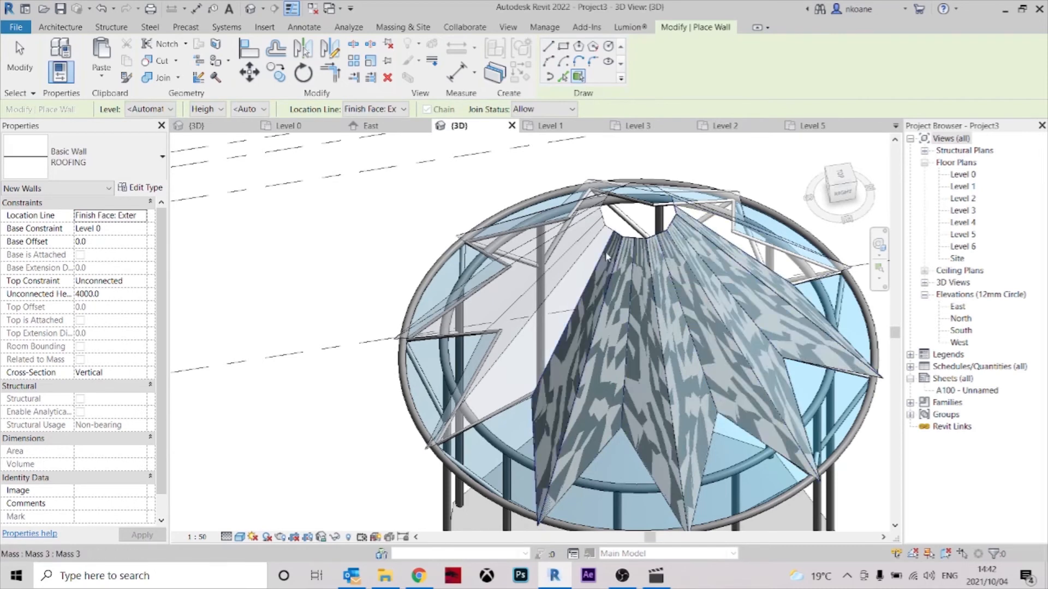
pyautogui.click(598, 247)
pyautogui.click(589, 241)
pyautogui.click(586, 233)
# - Cover the remaining uncovered mass faces on the far side of the roof with ROOFING walls and end wall placement
pyautogui.keyDown('shift'); pyautogui.moveTo(586, 233); pyautogui.dragTo(830, 306, button='middle'); pyautogui.keyUp('shift')
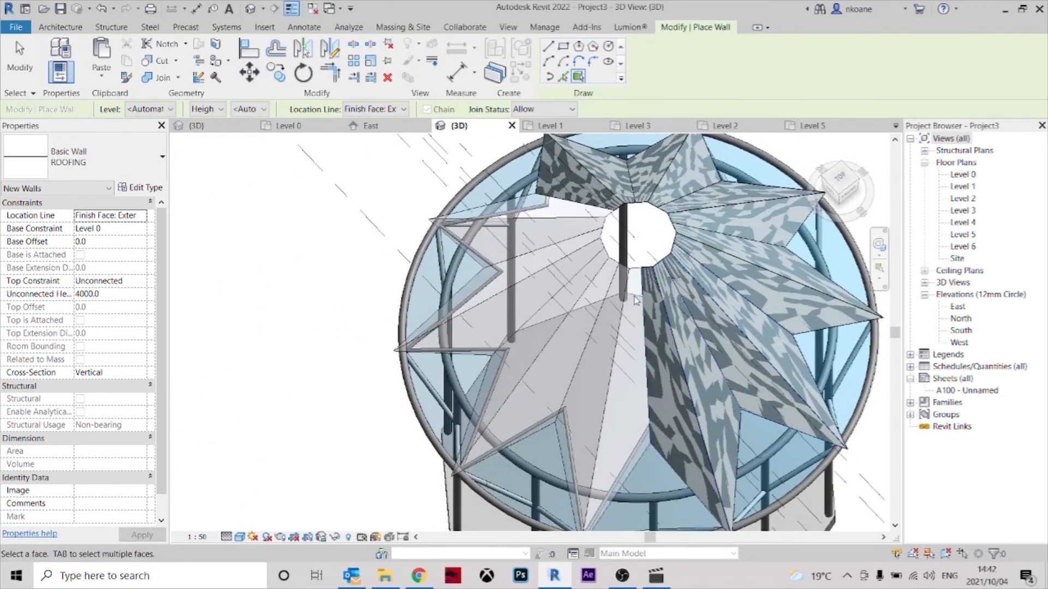
pyautogui.click(633, 287)
pyautogui.click(620, 285)
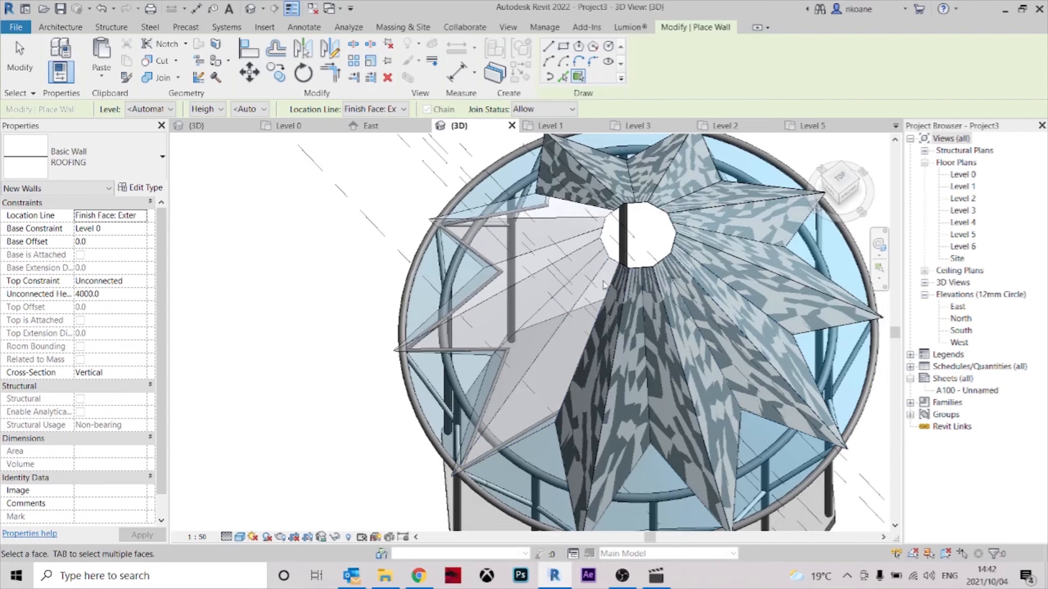
pyautogui.click(600, 284)
pyautogui.click(592, 280)
pyautogui.click(571, 257)
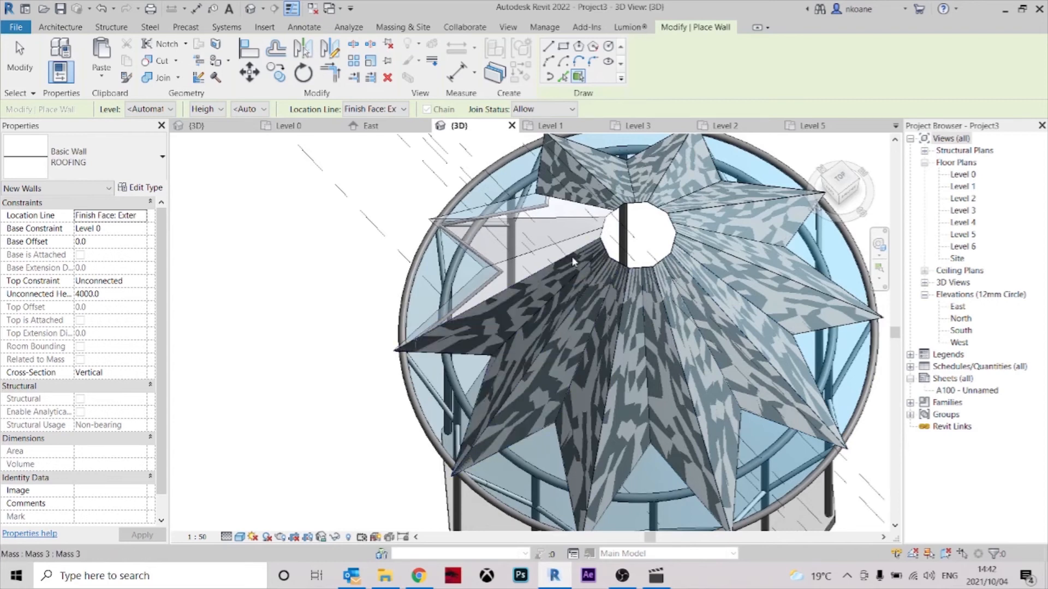
pyautogui.click(565, 248)
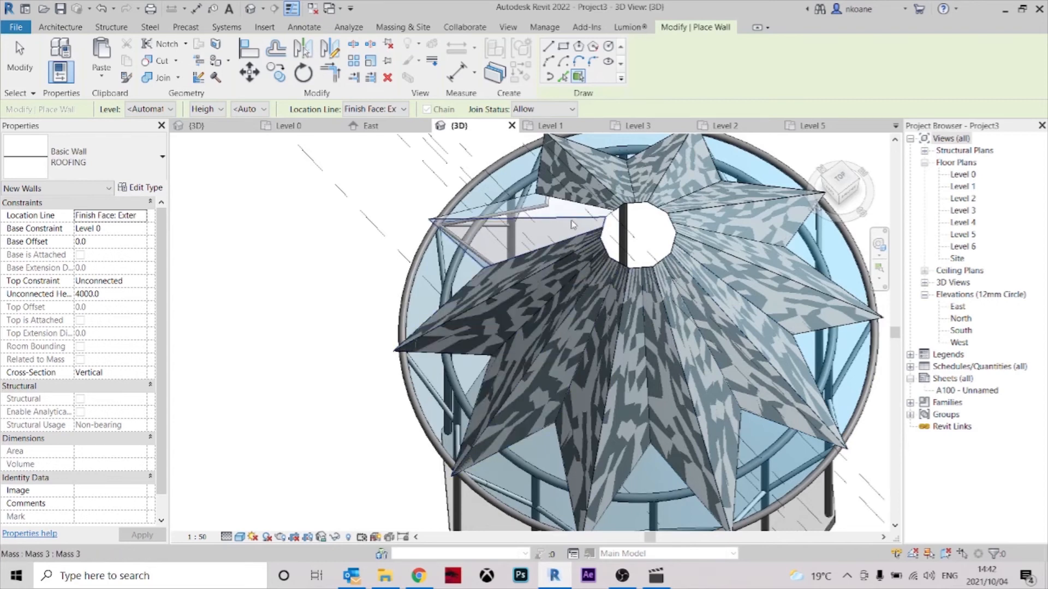
pyautogui.click(572, 232)
pyautogui.press('Escape')
pyautogui.press('Escape')
# - Inspect the covered roof from the side and switch to the timber structure project's 3D view
pyautogui.keyDown('shift'); pyautogui.moveTo(592, 268); pyautogui.dragTo(767, 422, button='middle'); pyautogui.keyUp('shift')
pyautogui.keyDown('shift'); pyautogui.moveTo(702, 450); pyautogui.dragTo(671, 448, button='middle'); pyautogui.keyUp('shift')
pyautogui.click(223, 128)
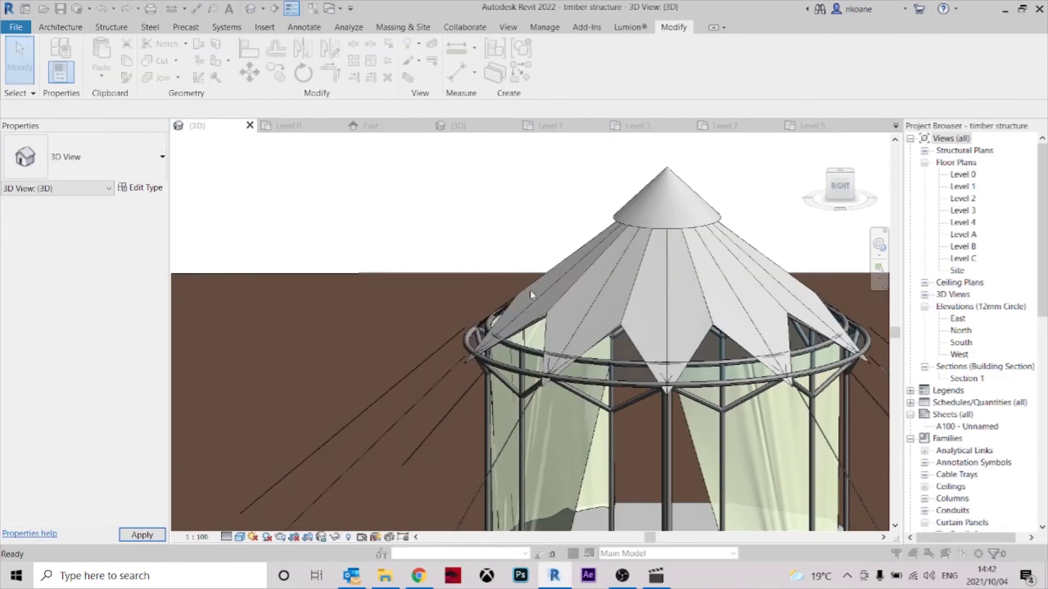
# - Open the timber structure's star-shaped roof mass for in-place editing
pyautogui.click(613, 339)
pyautogui.keyDown('shift'); pyautogui.moveTo(819, 302); pyautogui.dragTo(444, 329, button='middle'); pyautogui.keyUp('shift')
pyautogui.scroll(5, 444, 328)
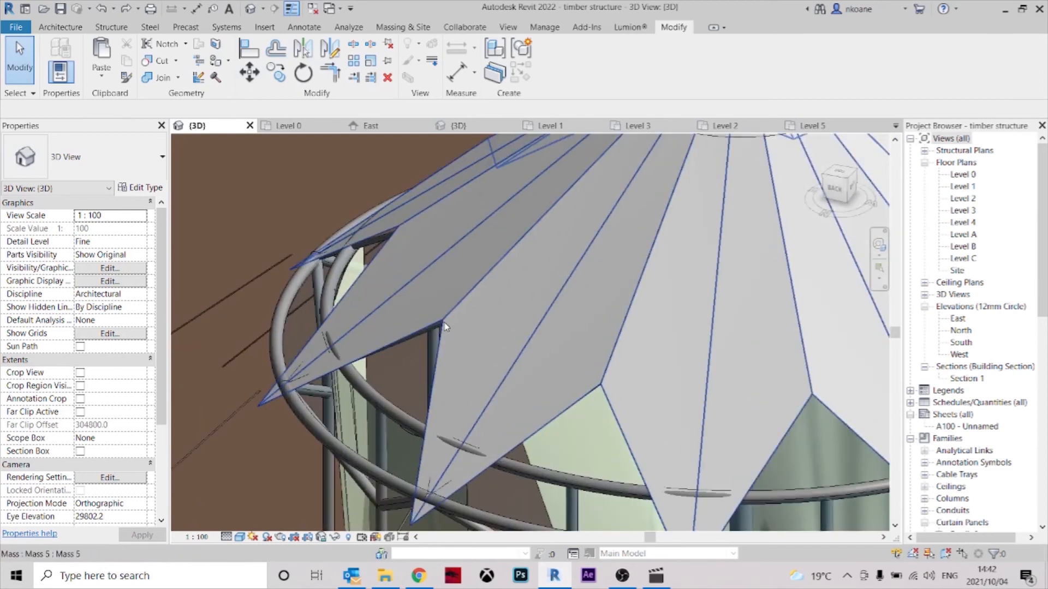
pyautogui.doubleClick(443, 324)
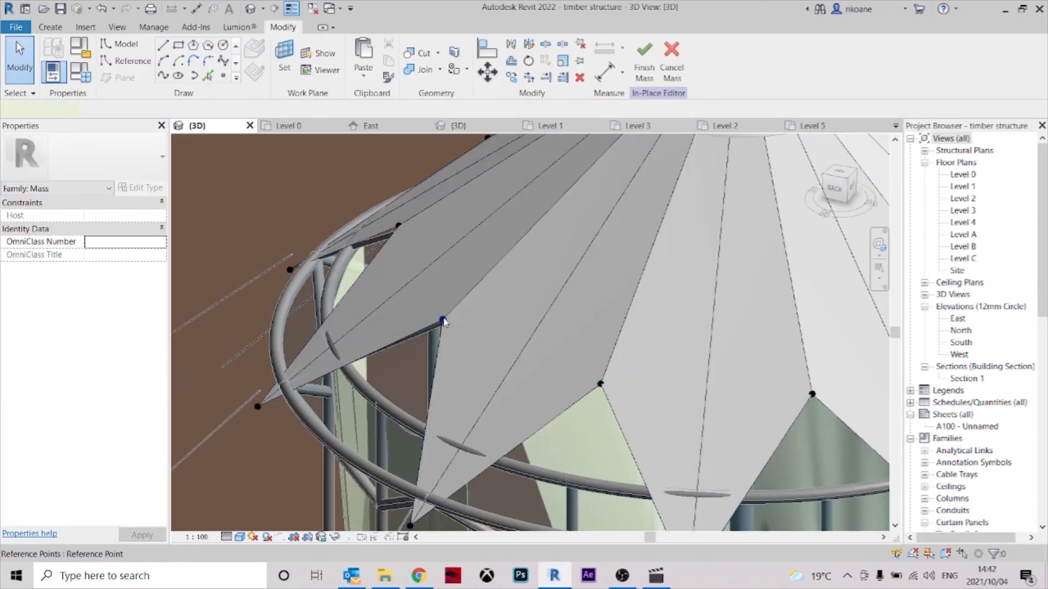
# - Try shifting the reference point at one of the roof's inner valley corners vertically to change the fold
pyautogui.click(443, 321)
pyautogui.scroll(-5, 482, 357)
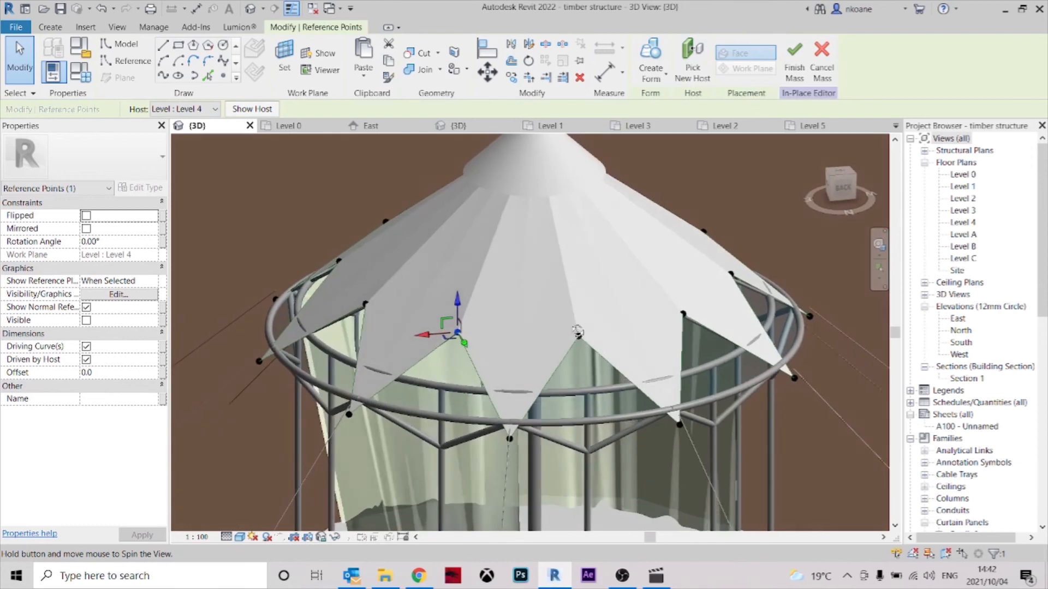
pyautogui.moveTo(457, 299); pyautogui.dragTo(457, 291)
pyautogui.keyDown('shift'); pyautogui.moveTo(457, 291); pyautogui.dragTo(451, 266, button='middle'); pyautogui.keyUp('shift')
pyautogui.moveTo(461, 281); pyautogui.dragTo(460, 297)
pyautogui.keyDown('shift'); pyautogui.moveTo(460, 298); pyautogui.dragTo(675, 379, button='middle'); pyautogui.keyUp('shift')
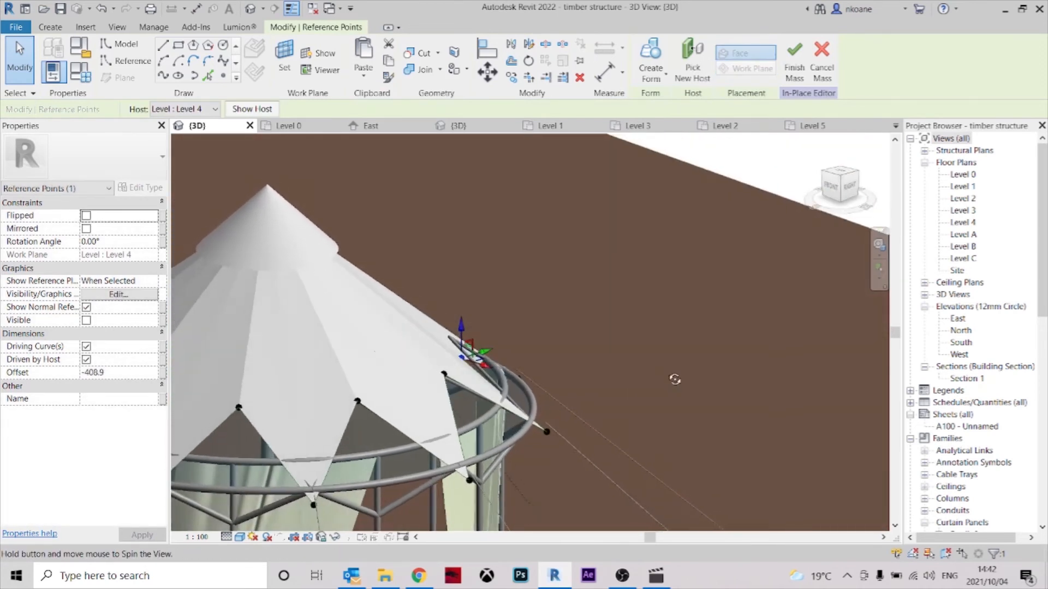
# - Cancel the in-place mass edit and discard the reference point change
pyautogui.click(686, 316)
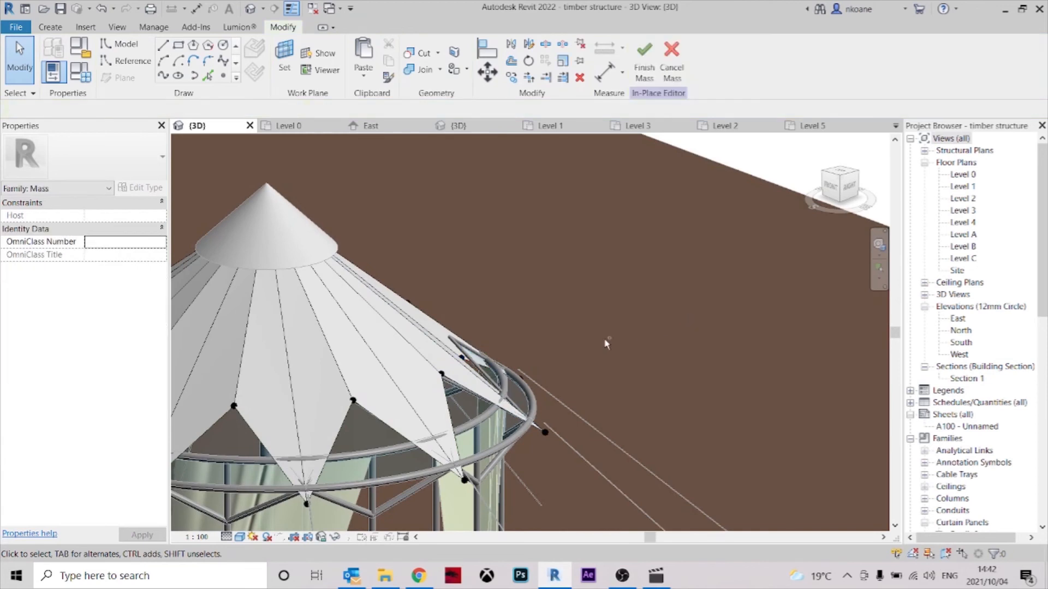
pyautogui.click(675, 79)
pyautogui.click(555, 305)
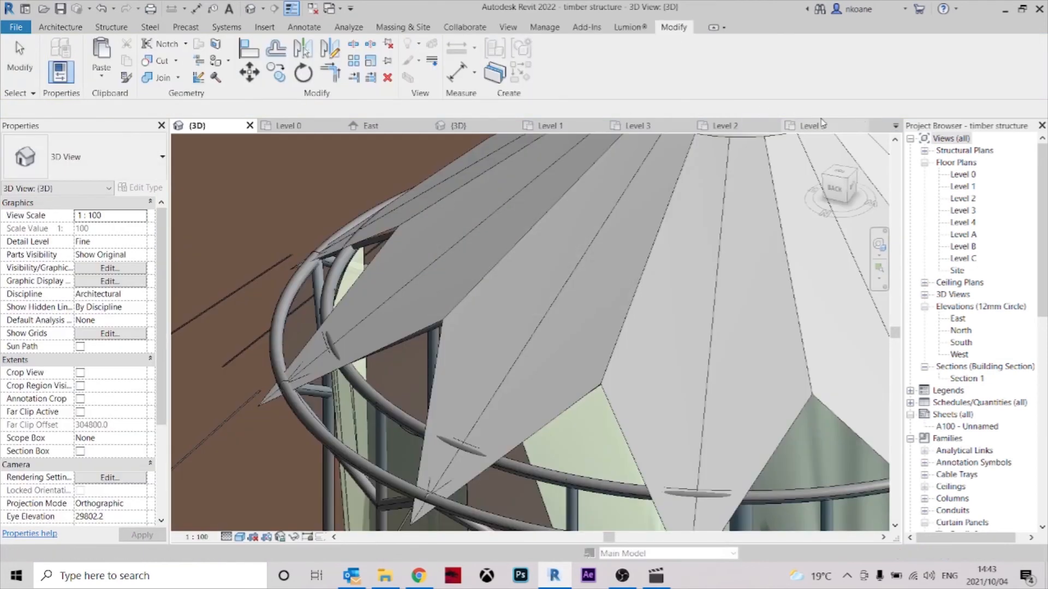
# - Switch to Project3's 3D view and examine the walled roof and its top opening
pyautogui.click(812, 126)
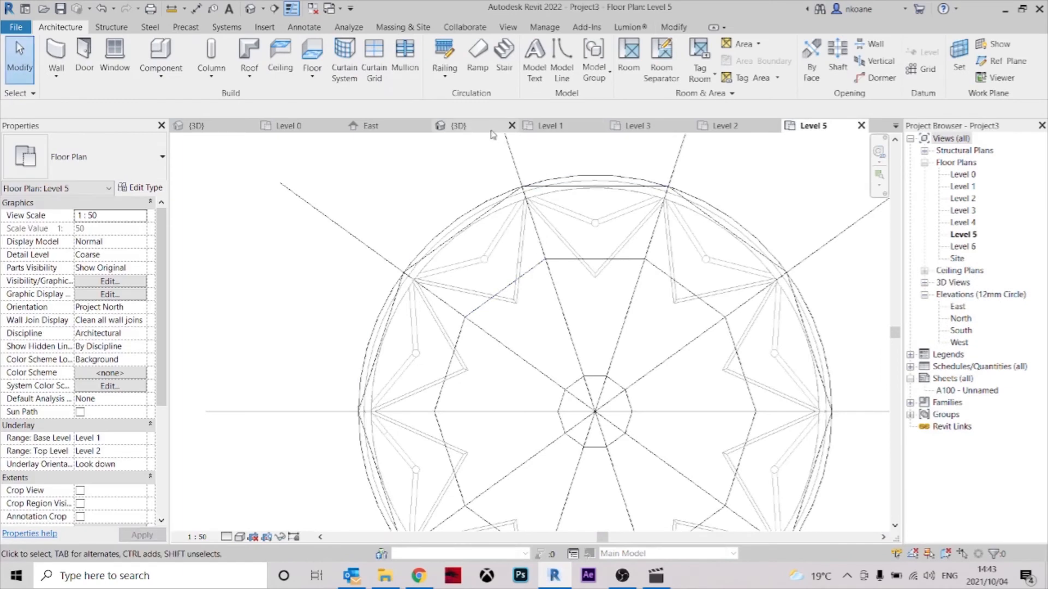
pyautogui.click(484, 129)
pyautogui.keyDown('shift'); pyautogui.moveTo(726, 472); pyautogui.dragTo(718, 317, button='middle'); pyautogui.keyUp('shift')
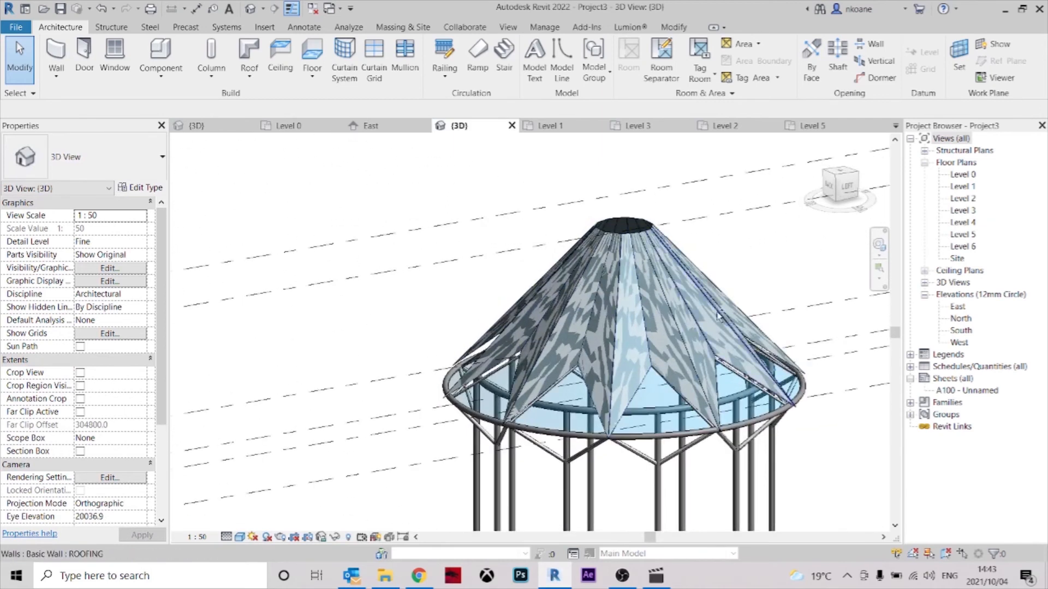
pyautogui.scroll(5, 655, 213)
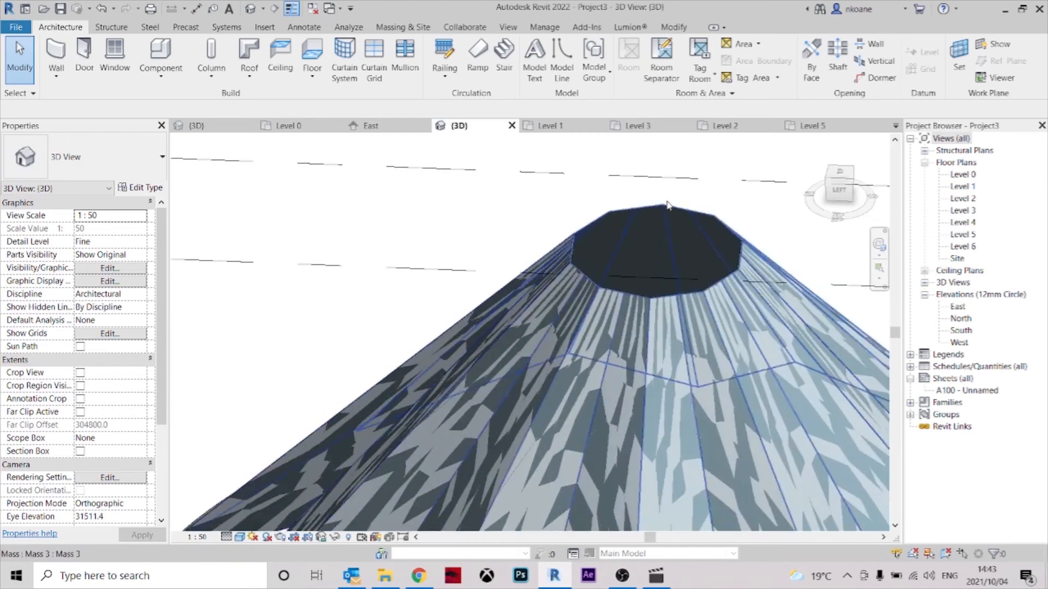
pyautogui.scroll(-5, 589, 261)
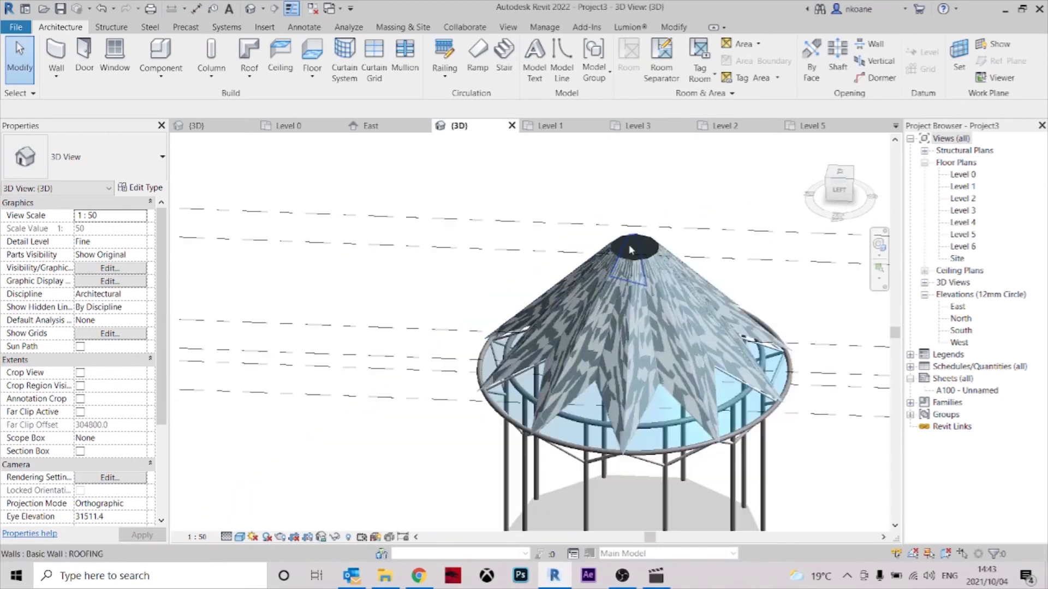
# - View the roof from the right side and check the wall type on one of its sloping faces
pyautogui.click(839, 194)
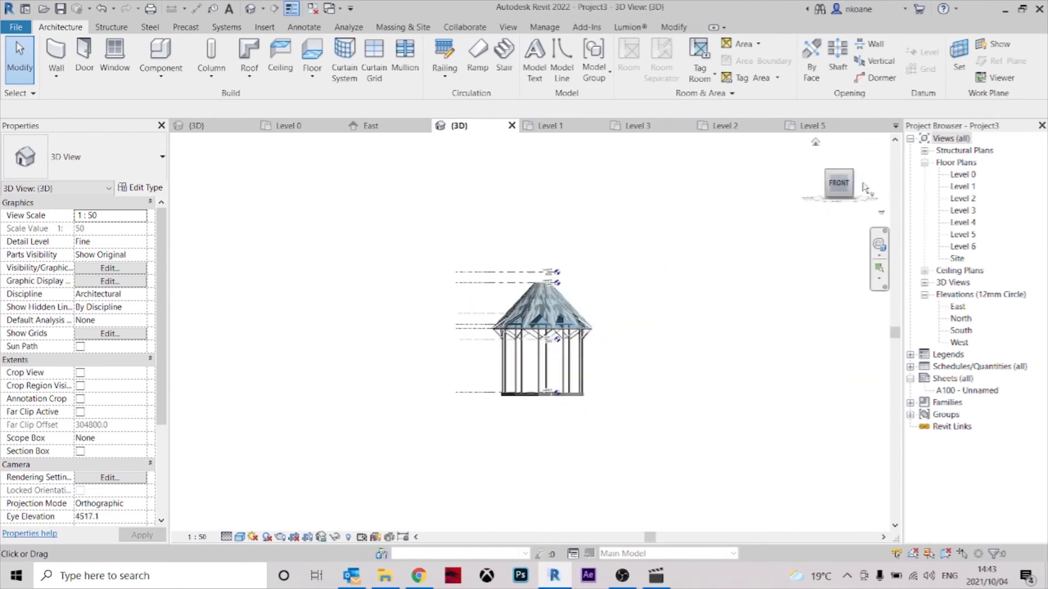
pyautogui.click(867, 188)
pyautogui.scroll(5, 548, 333)
pyautogui.moveTo(704, 268); pyautogui.dragTo(683, 338, button='middle')
pyautogui.click(544, 261)
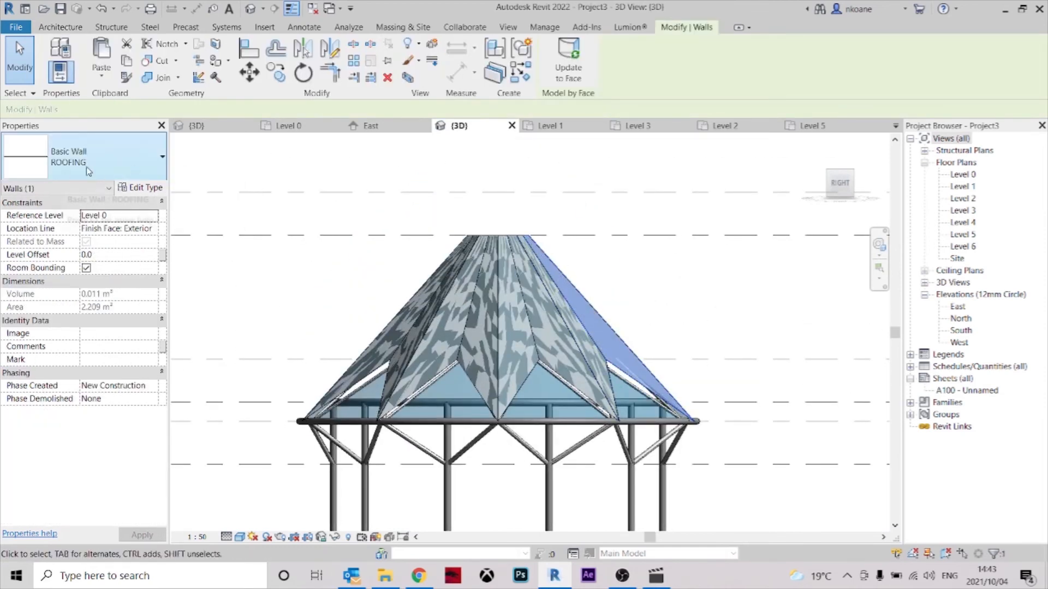
pyautogui.keyDown('shift'); pyautogui.moveTo(738, 304); pyautogui.dragTo(525, 245, button='middle'); pyautogui.keyUp('shift')
pyautogui.press('Escape')
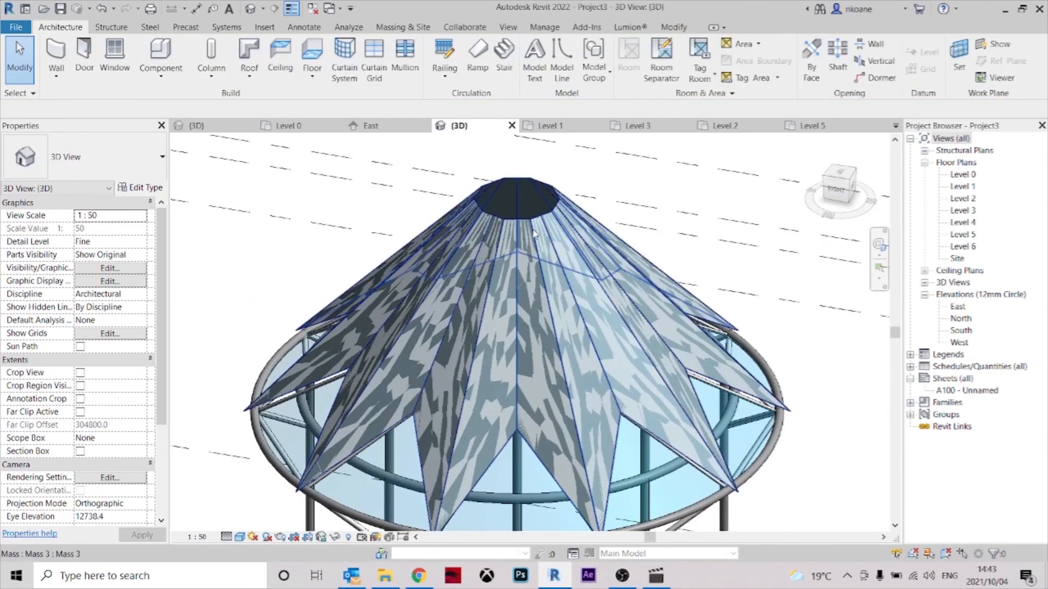
# - Select the mass beneath the ROOFING walls, inspect it from another angle and deselect it
pyautogui.click(544, 248)
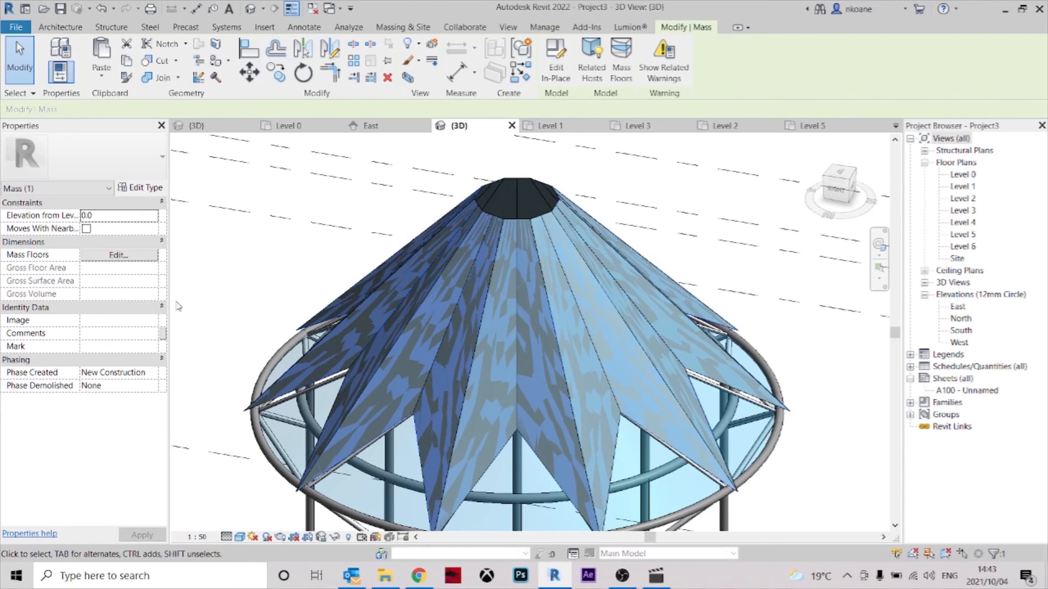
pyautogui.scroll(-2, 720, 288)
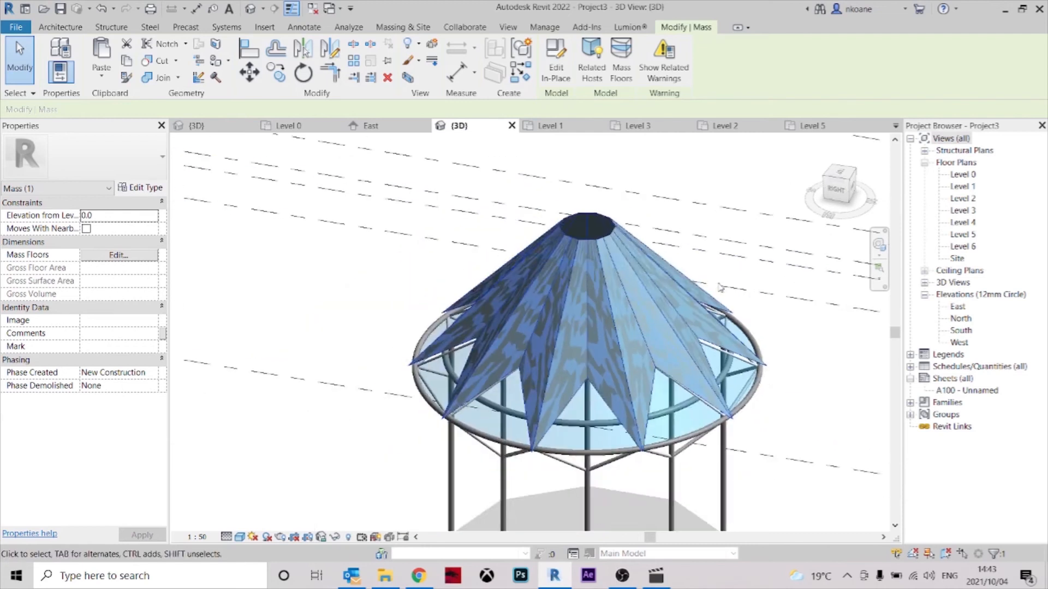
pyautogui.keyDown('shift'); pyautogui.moveTo(720, 287); pyautogui.dragTo(748, 236, button='middle'); pyautogui.keyUp('shift')
pyautogui.click(761, 213)
# - Set the elevation of Level 5 to 8550 from the right-hand view
pyautogui.click(840, 195)
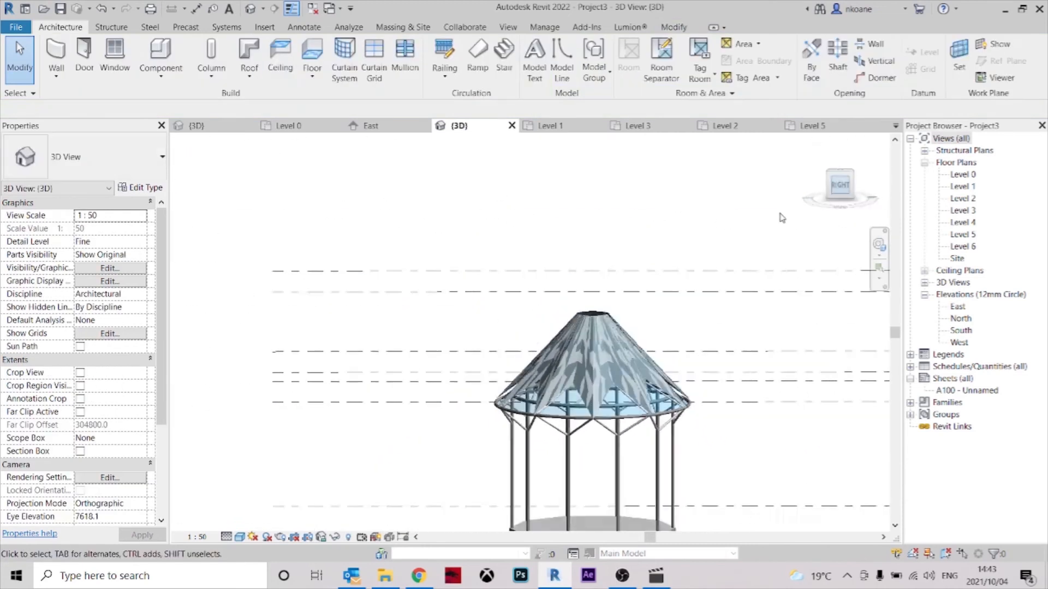
pyautogui.scroll(2, 624, 293)
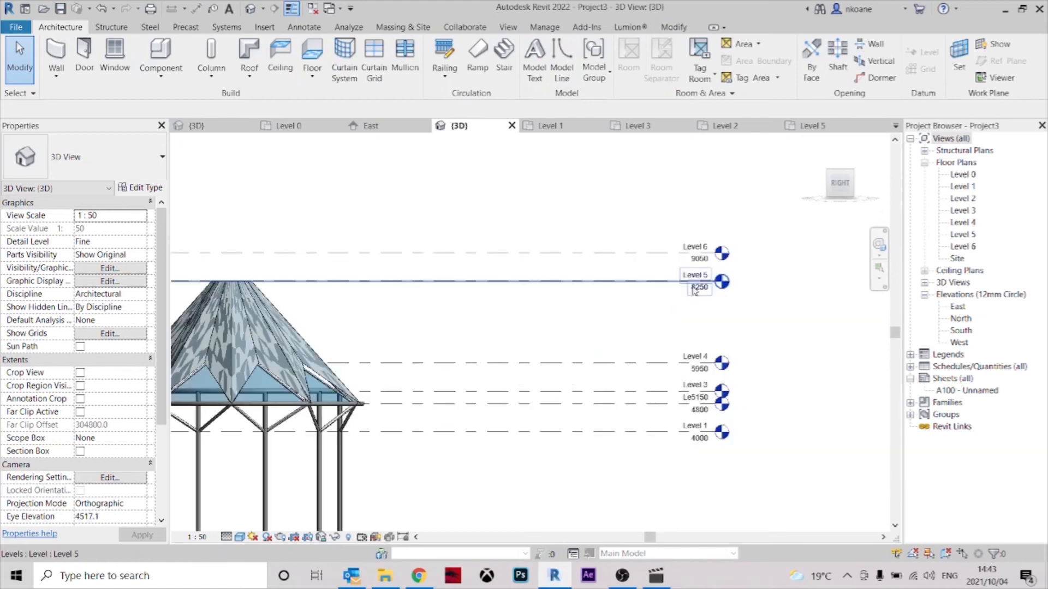
pyautogui.click(705, 294)
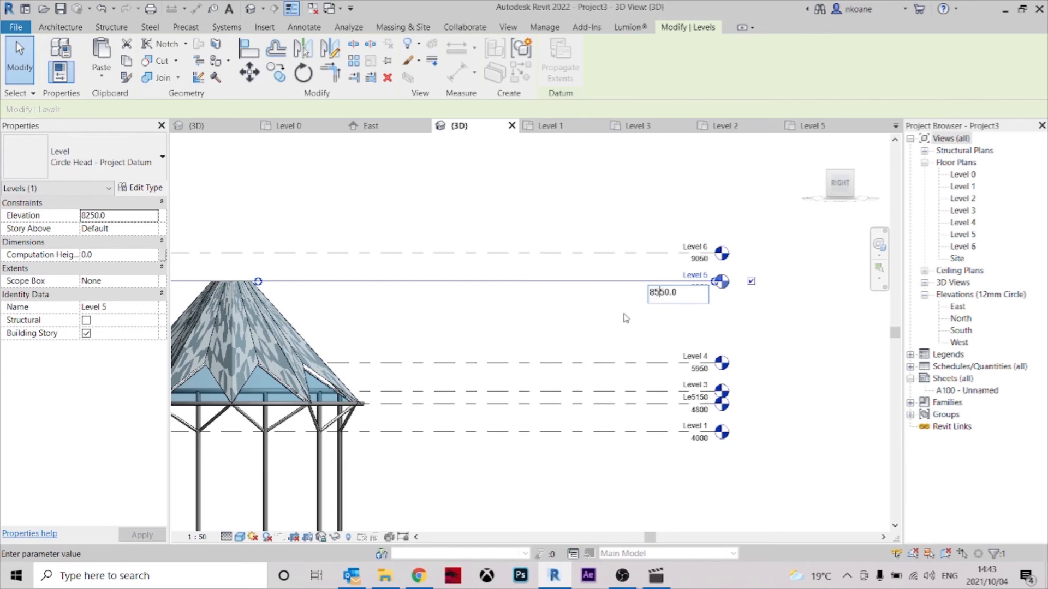
pyautogui.press('Return')
pyautogui.click(394, 319)
pyautogui.moveTo(395, 323); pyautogui.dragTo(679, 323, button='middle')
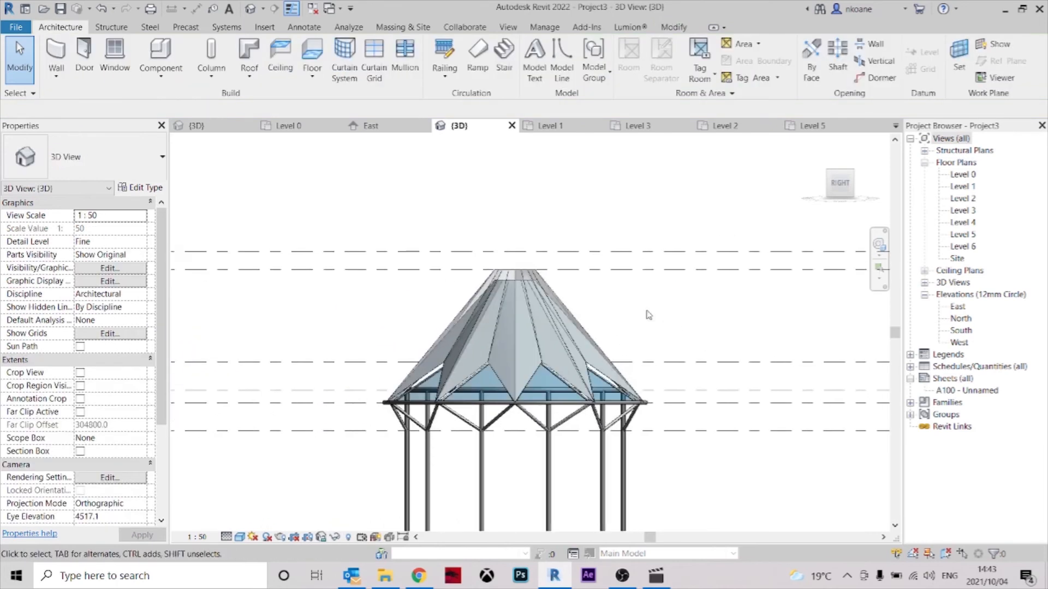
# - Examine how the ROOFING walls meet the mass around the top opening from several angles
pyautogui.scroll(3, 648, 314)
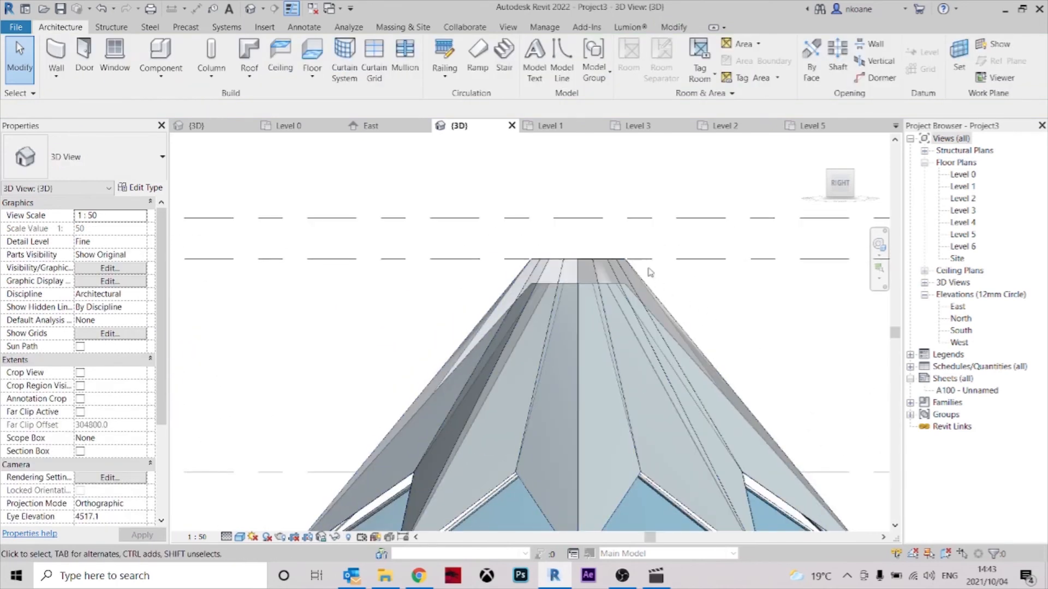
pyautogui.scroll(-3, 649, 272)
pyautogui.keyDown('shift'); pyautogui.moveTo(650, 271); pyautogui.dragTo(679, 404, button='middle'); pyautogui.keyUp('shift')
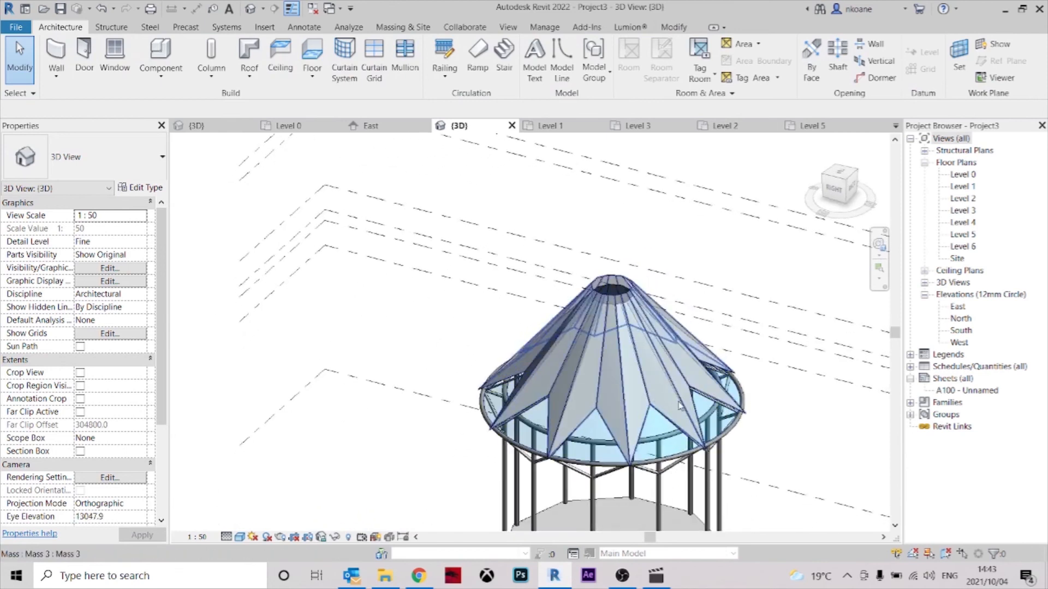
pyautogui.scroll(3, 677, 401)
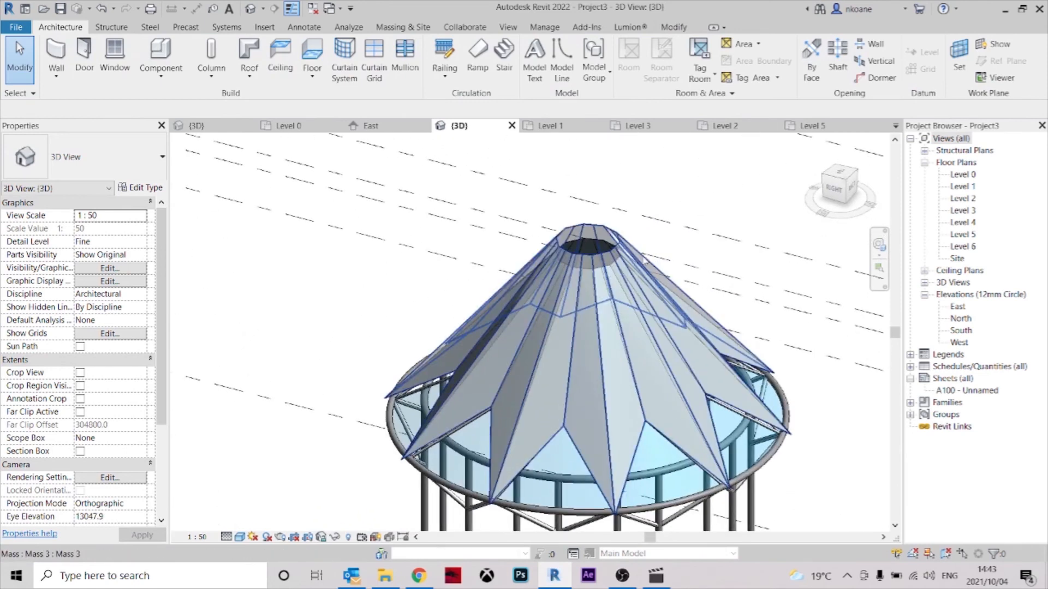
pyautogui.keyDown('shift'); pyautogui.moveTo(600, 238); pyautogui.dragTo(686, 341, button='middle'); pyautogui.keyUp('shift')
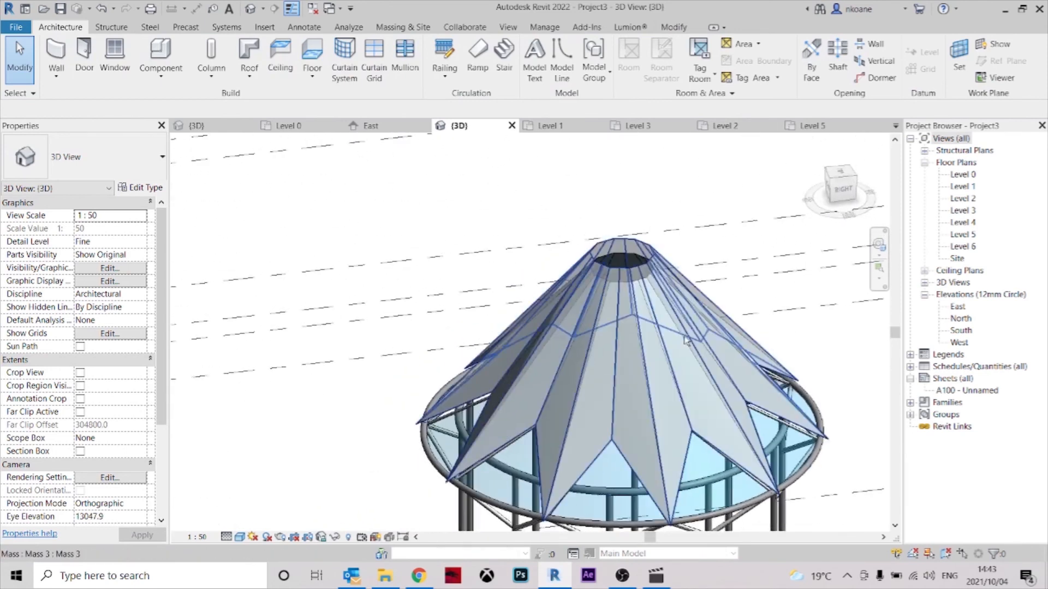
pyautogui.scroll(3, 643, 268)
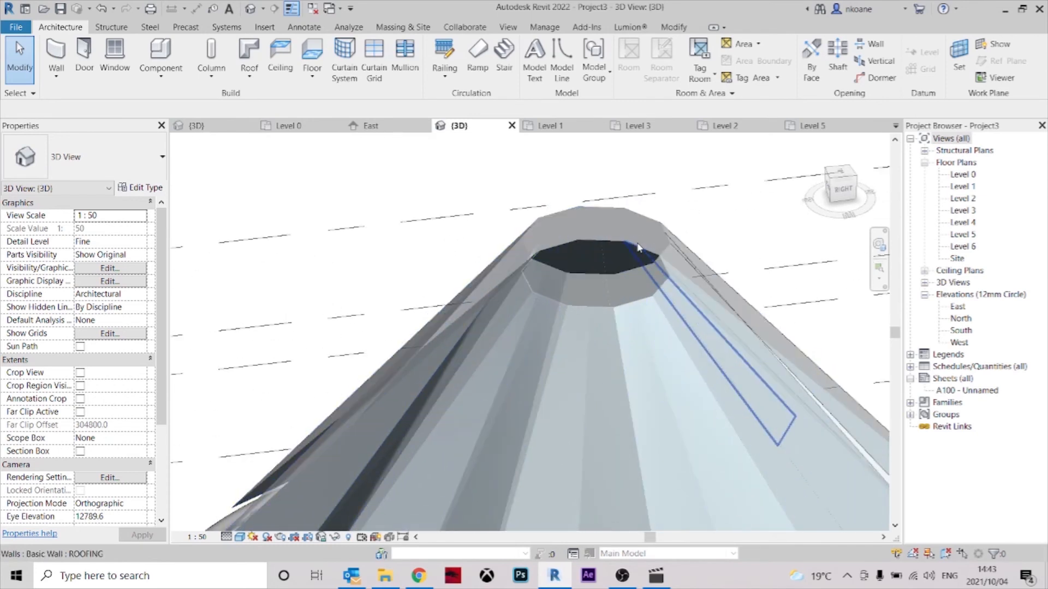
# - Update one ROOFING wall to its mass face and compare it with the neighbouring walls near the top opening
pyautogui.click(633, 311)
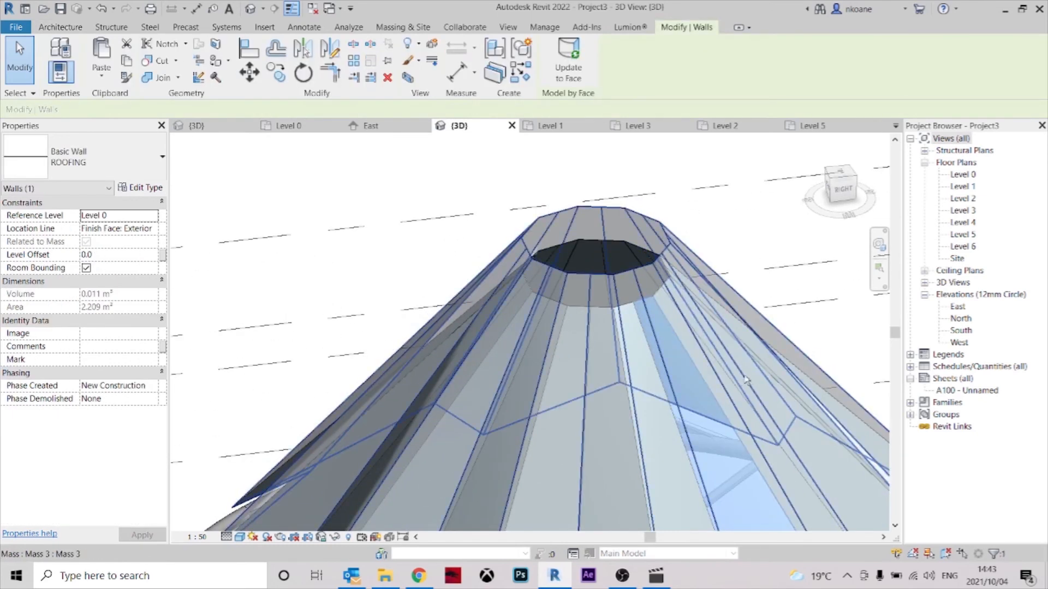
pyautogui.keyDown('shift'); pyautogui.moveTo(748, 381); pyautogui.dragTo(519, 254, button='middle'); pyautogui.keyUp('shift')
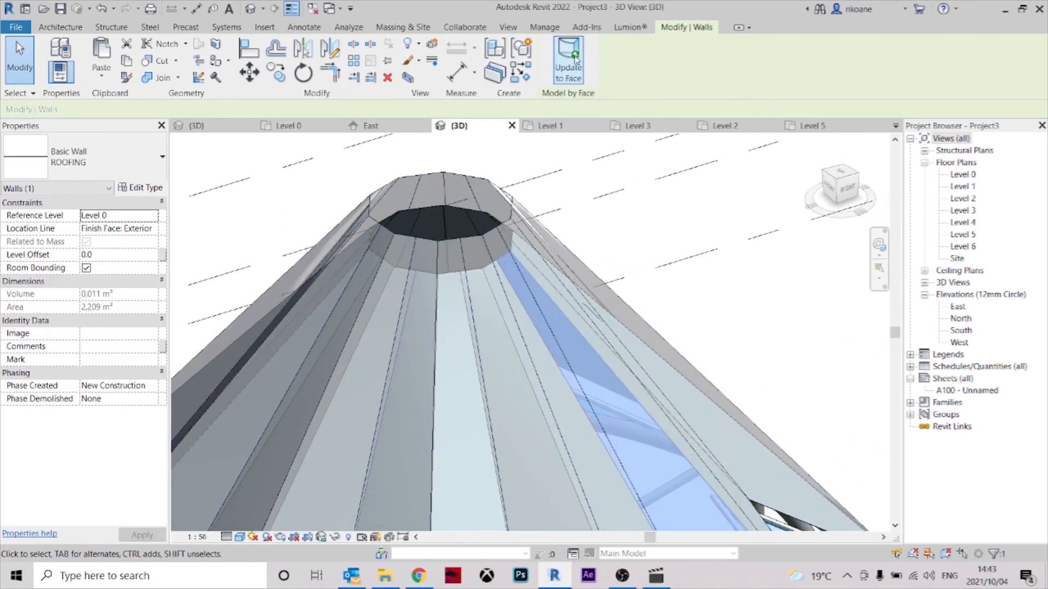
pyautogui.click(574, 60)
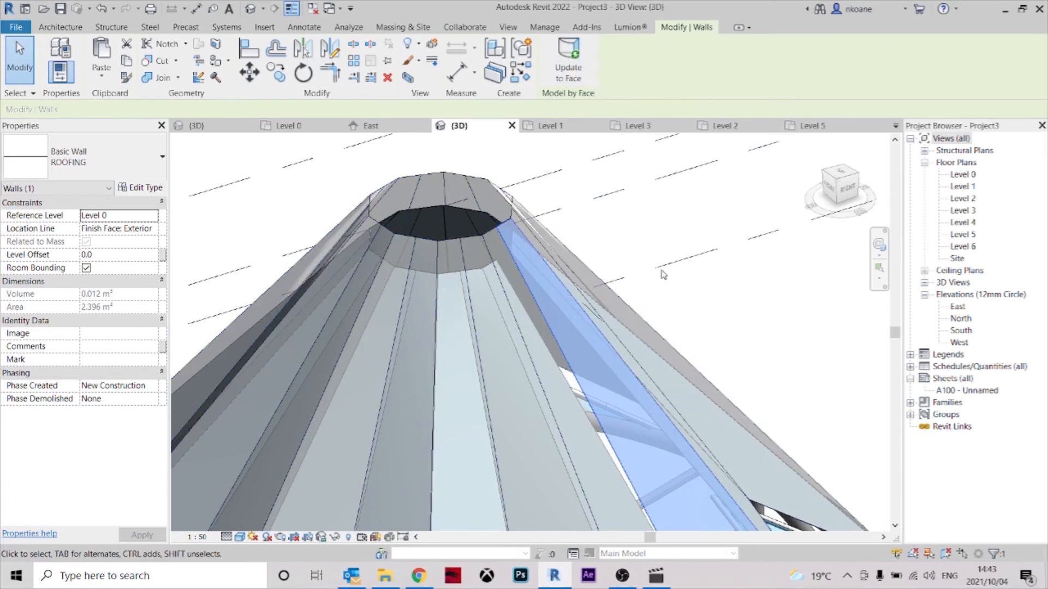
pyautogui.click(596, 220)
pyautogui.click(465, 211)
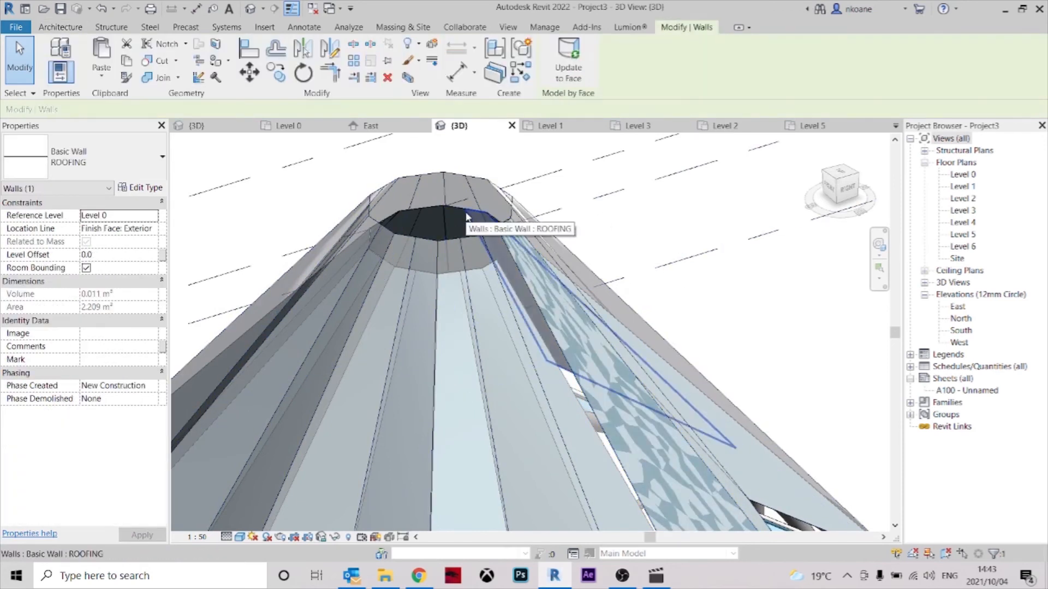
pyautogui.click(453, 208)
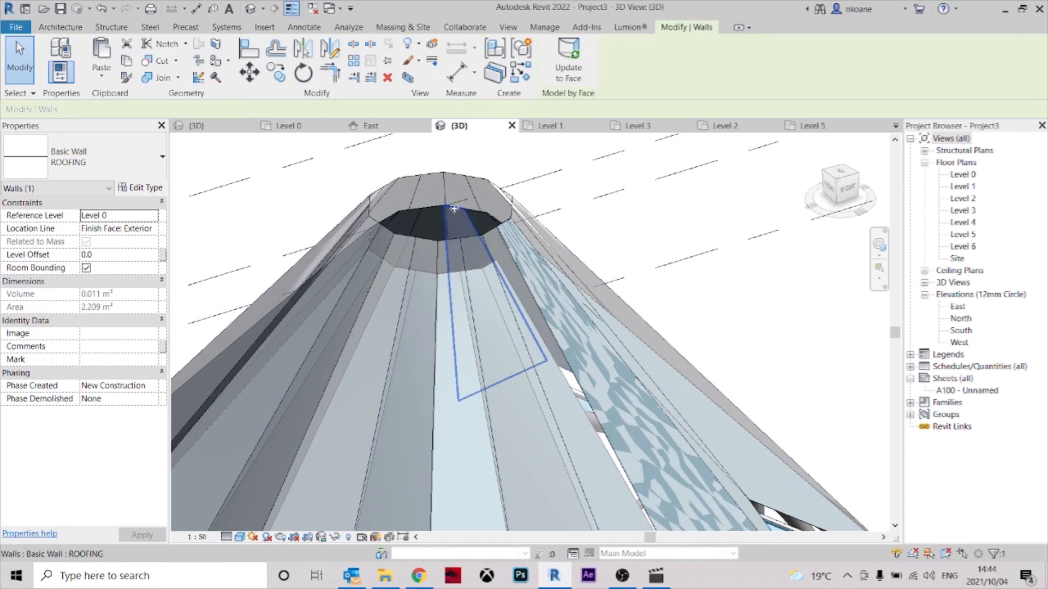
pyautogui.scroll(-1, 600, 275)
pyautogui.click(555, 285)
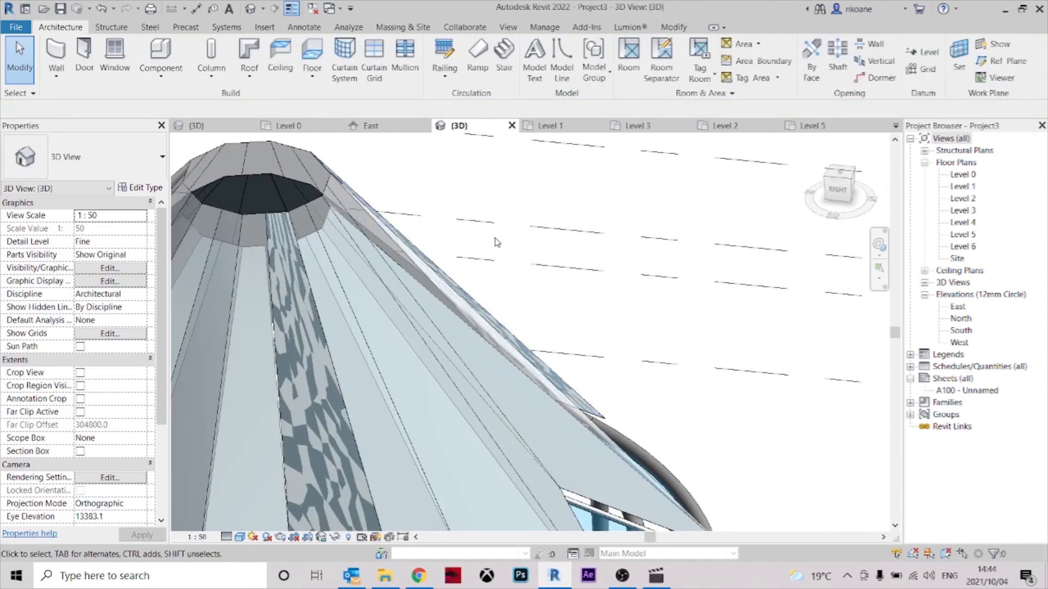
pyautogui.scroll(-3, 628, 355)
pyautogui.scroll(4, 648, 397)
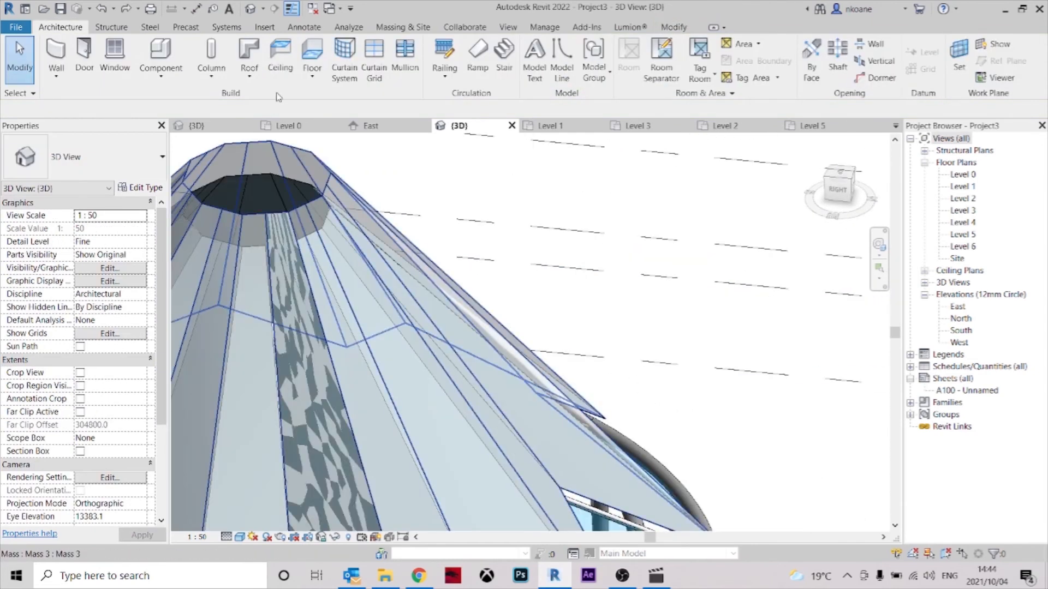
# - Undo the wall's face update and the Level 5 elevation change, and view the roof from the right side
pyautogui.click(102, 10)
pyautogui.scroll(-4, 586, 406)
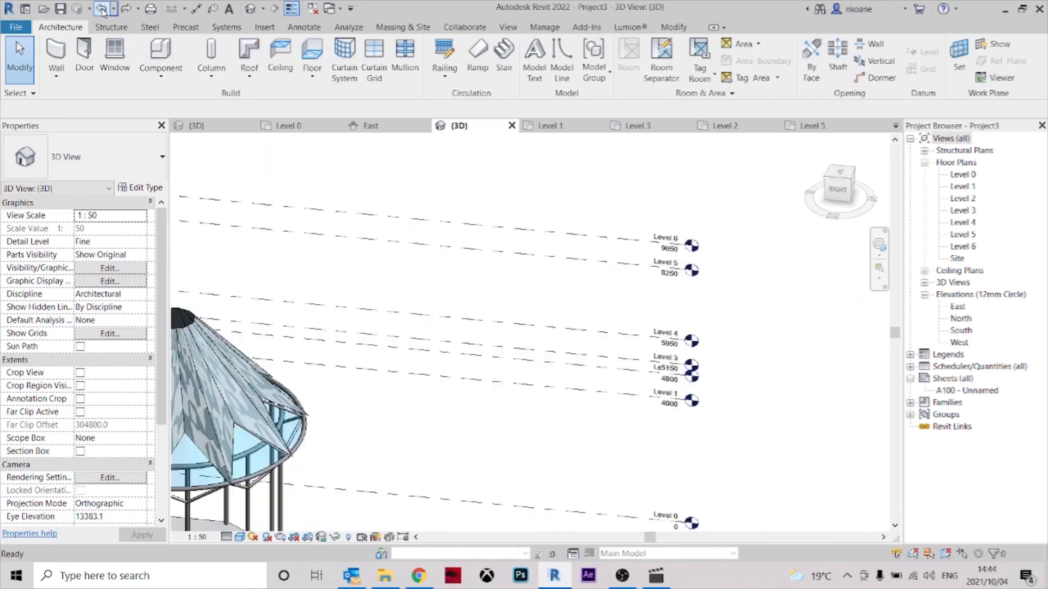
pyautogui.keyDown('shift'); pyautogui.moveTo(586, 407); pyautogui.dragTo(493, 426, button='middle'); pyautogui.keyUp('shift')
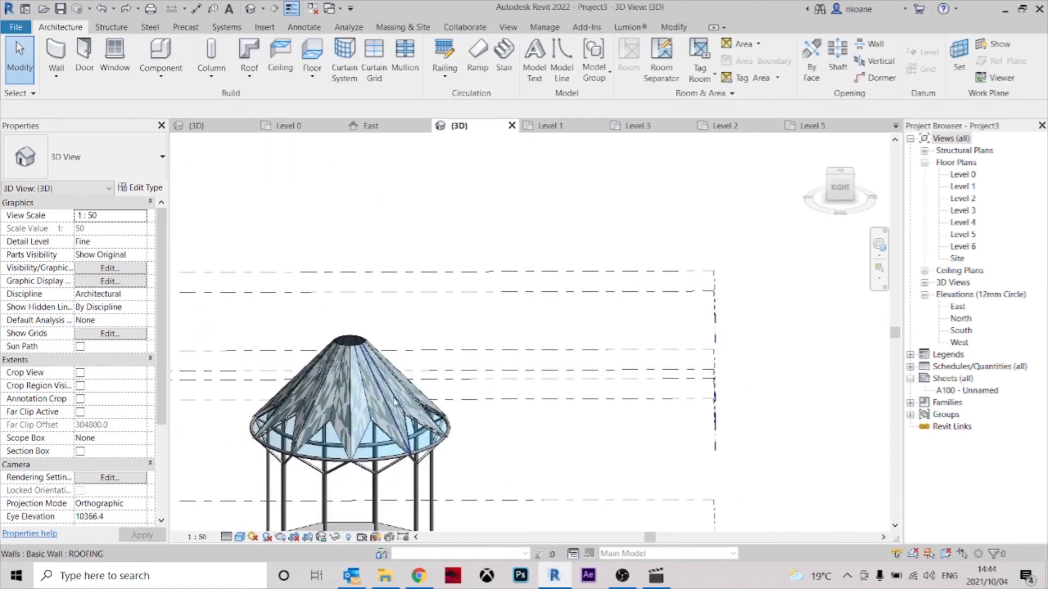
pyautogui.moveTo(394, 402); pyautogui.dragTo(459, 370, button='middle')
pyautogui.click(844, 187)
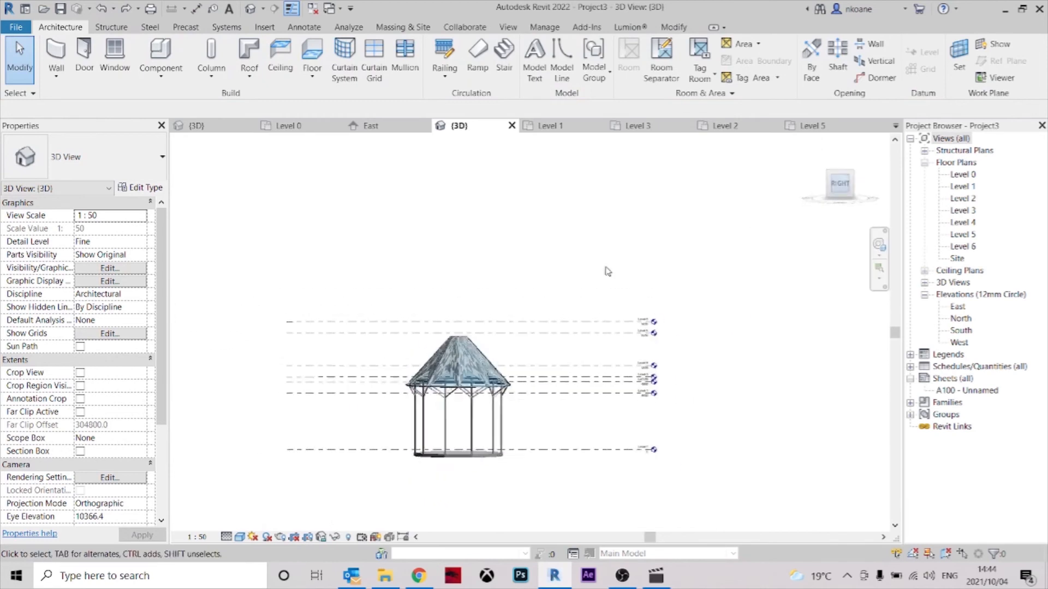
pyautogui.scroll(3, 522, 181)
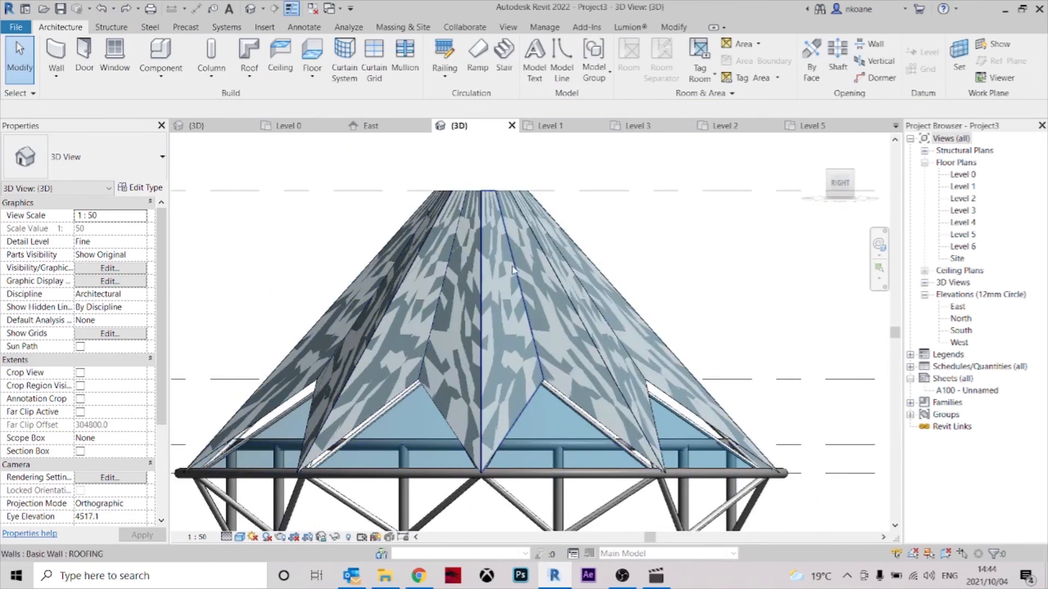
# - Start a new in-place Generic Models component in the Level 2 floor plan
pyautogui.scroll(-5, 513, 269)
pyautogui.keyDown('shift'); pyautogui.moveTo(568, 377); pyautogui.dragTo(892, 229, button='middle'); pyautogui.keyUp('shift')
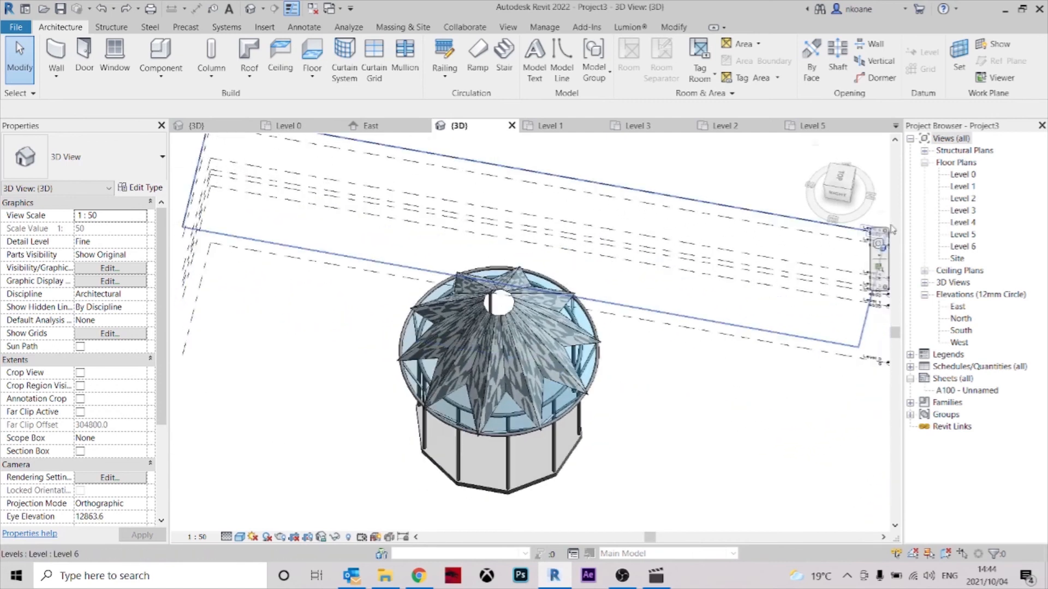
pyautogui.doubleClick(963, 175)
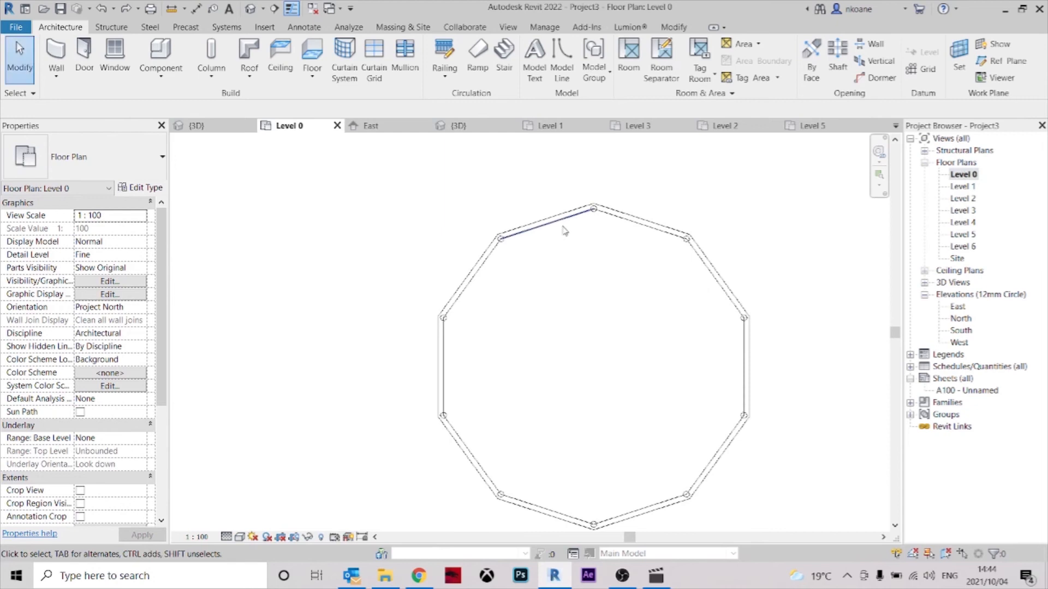
pyautogui.doubleClick(963, 187)
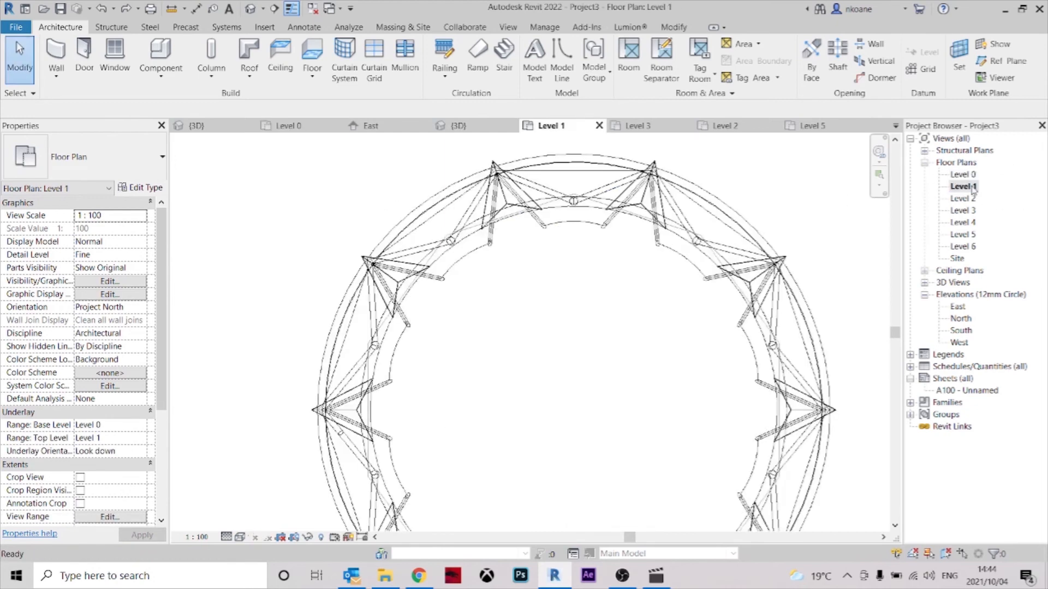
pyautogui.doubleClick(966, 199)
pyautogui.moveTo(551, 370); pyautogui.dragTo(579, 293, button='middle')
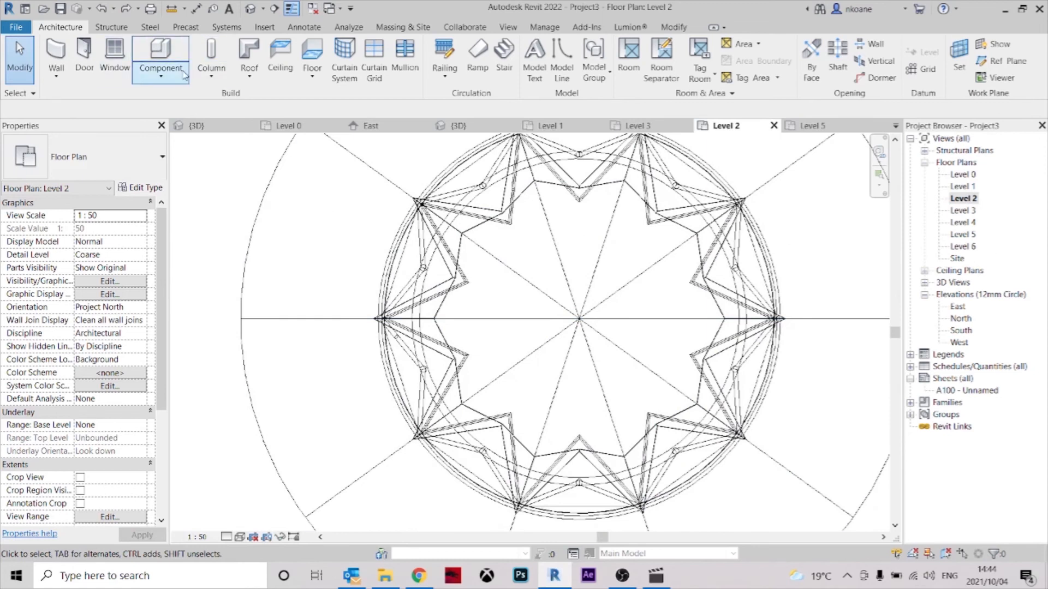
pyautogui.click(161, 76)
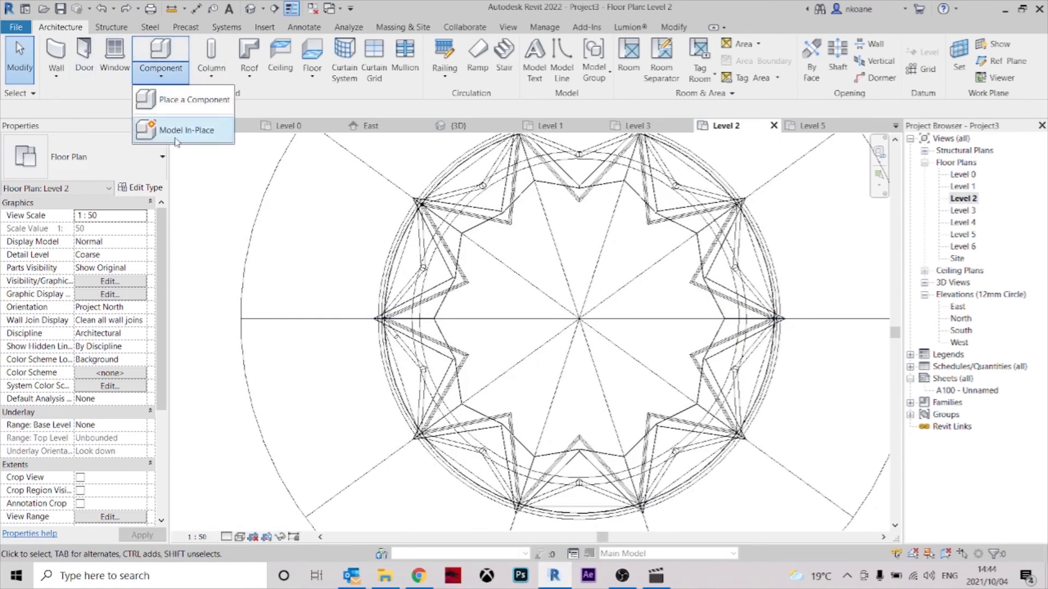
pyautogui.click(177, 142)
pyautogui.scroll(-3, 771, 276)
pyautogui.click(770, 274)
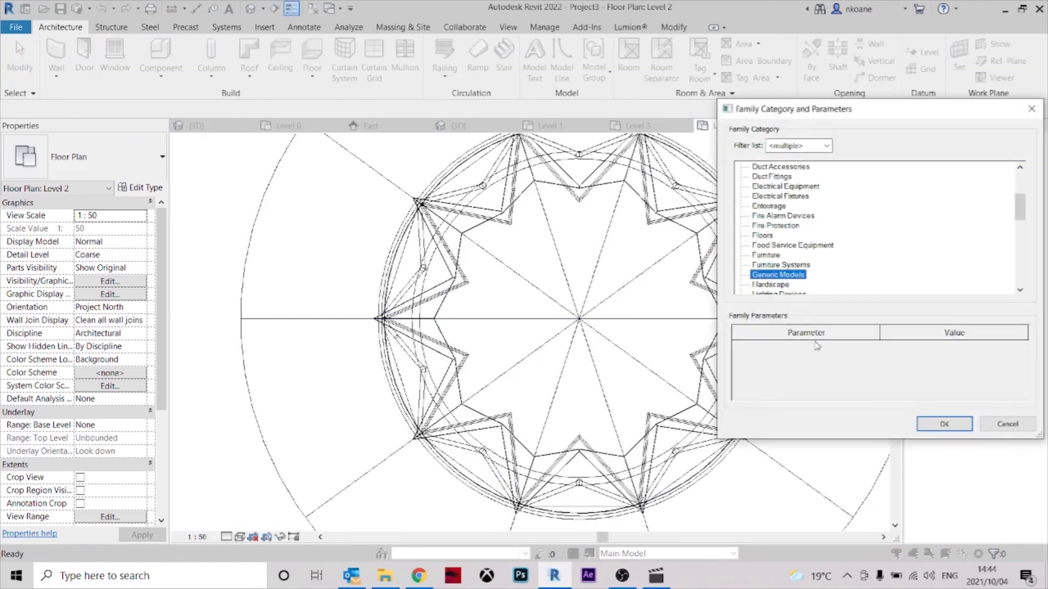
pyautogui.click(944, 425)
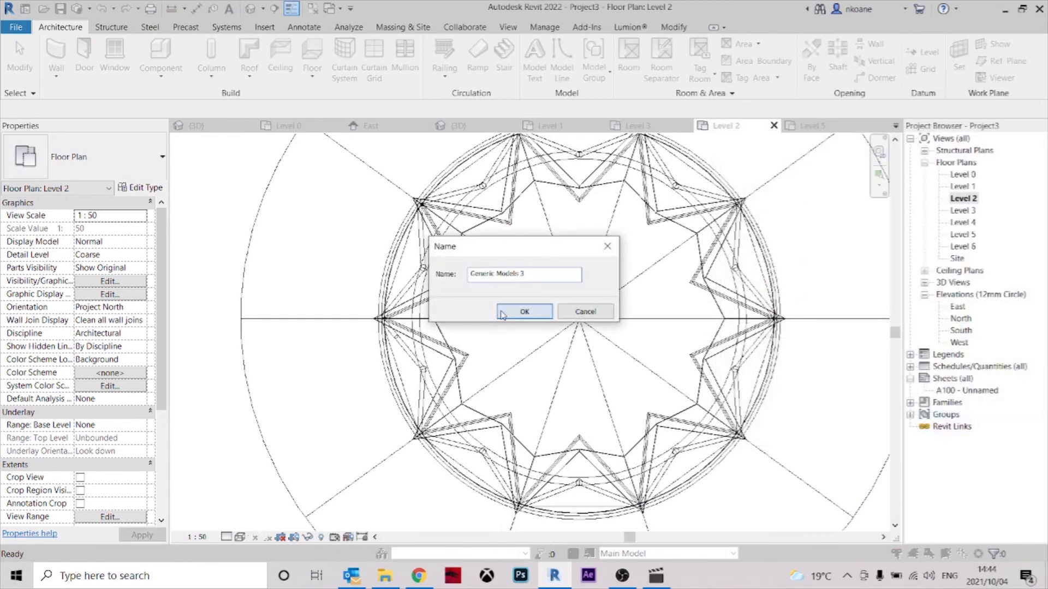
pyautogui.click(502, 313)
# - Create an extrusion from a small circle centred where the radial lines cross in the middle of the Level 2 plan
pyautogui.click(117, 59)
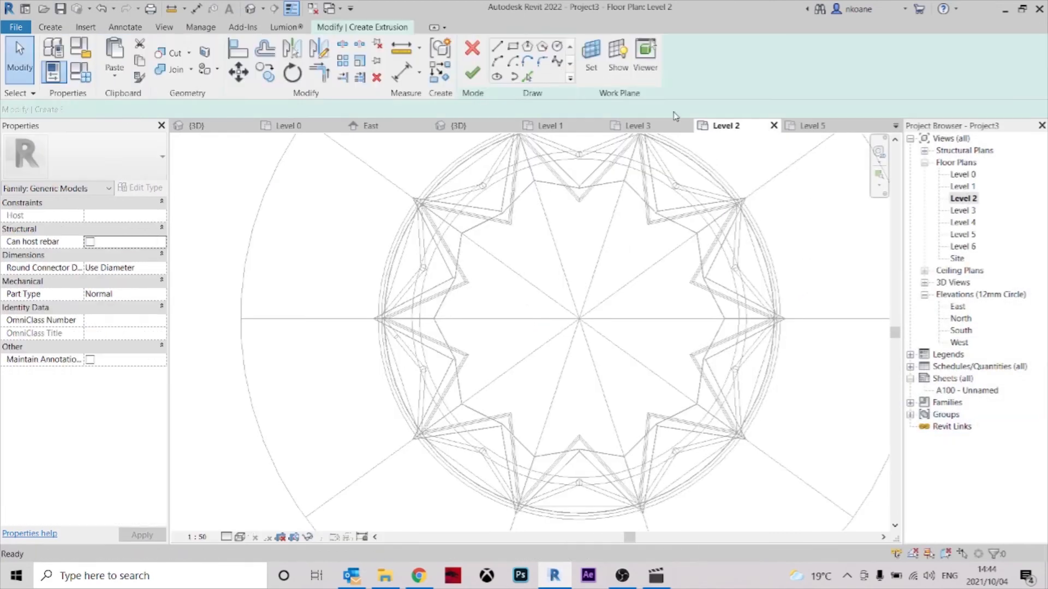
pyautogui.click(557, 46)
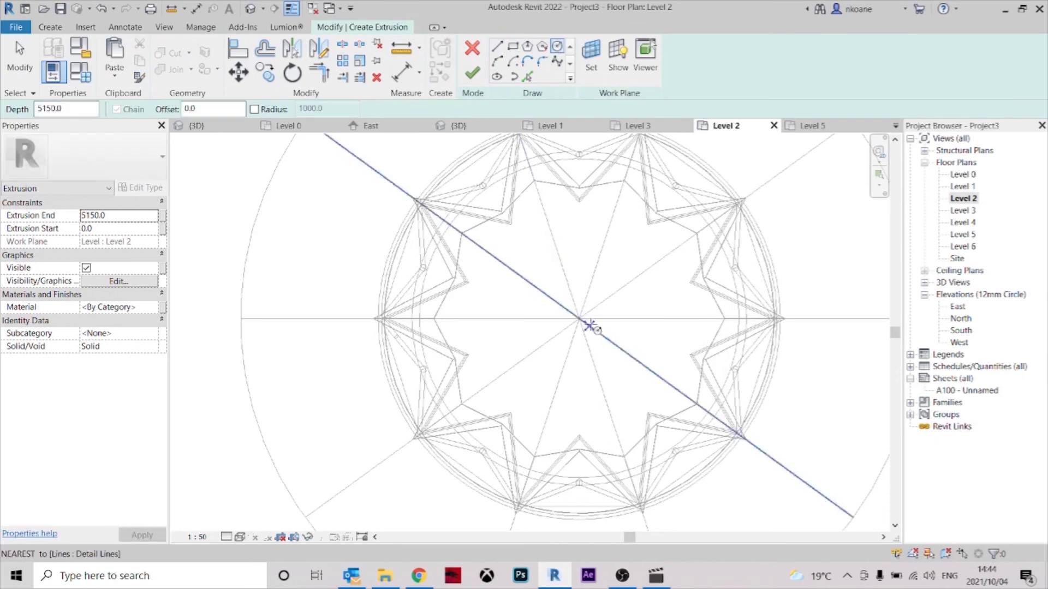
pyautogui.scroll(4, 573, 319)
pyautogui.click(570, 320)
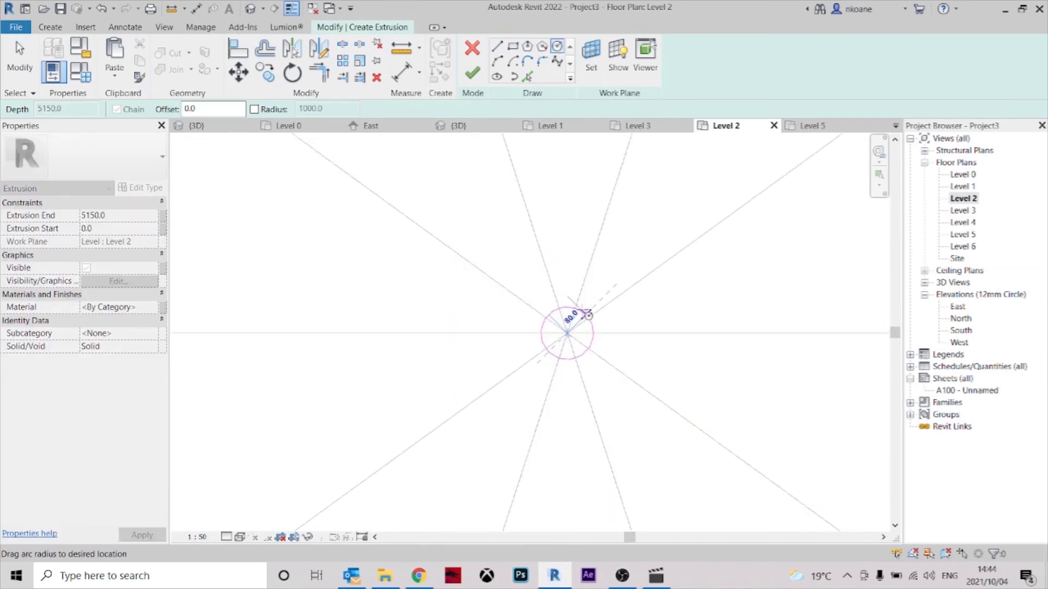
pyautogui.click(592, 309)
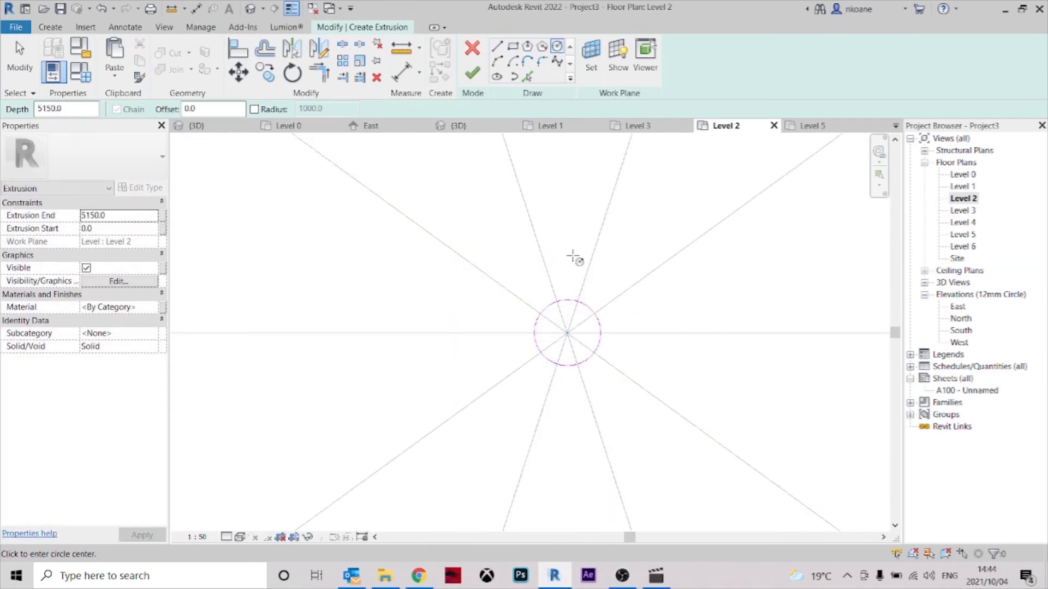
pyautogui.press('Escape')
pyautogui.press('Escape')
pyautogui.scroll(-3, 456, 270)
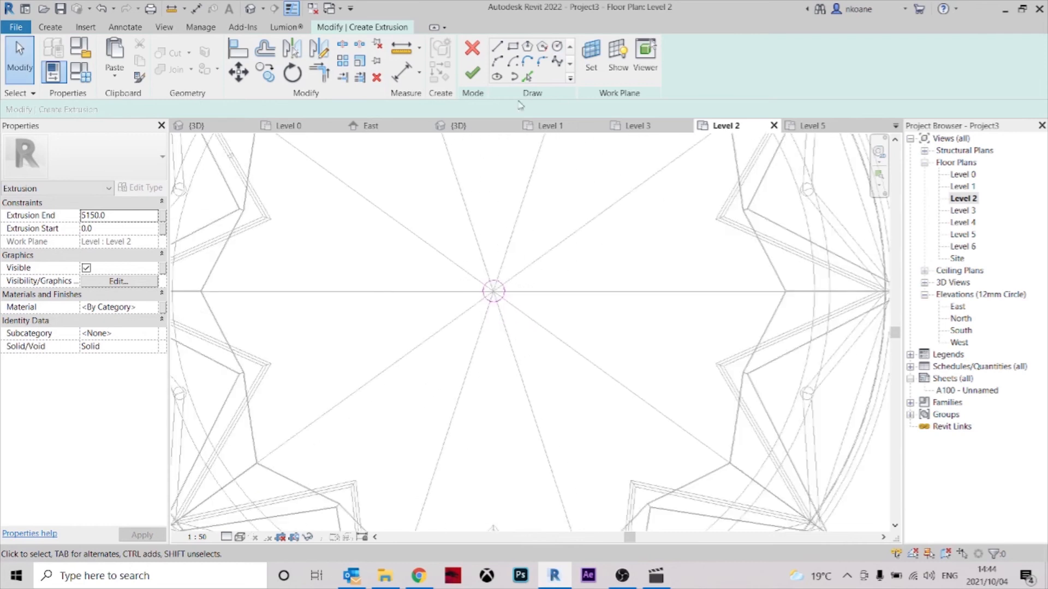
pyautogui.click(472, 72)
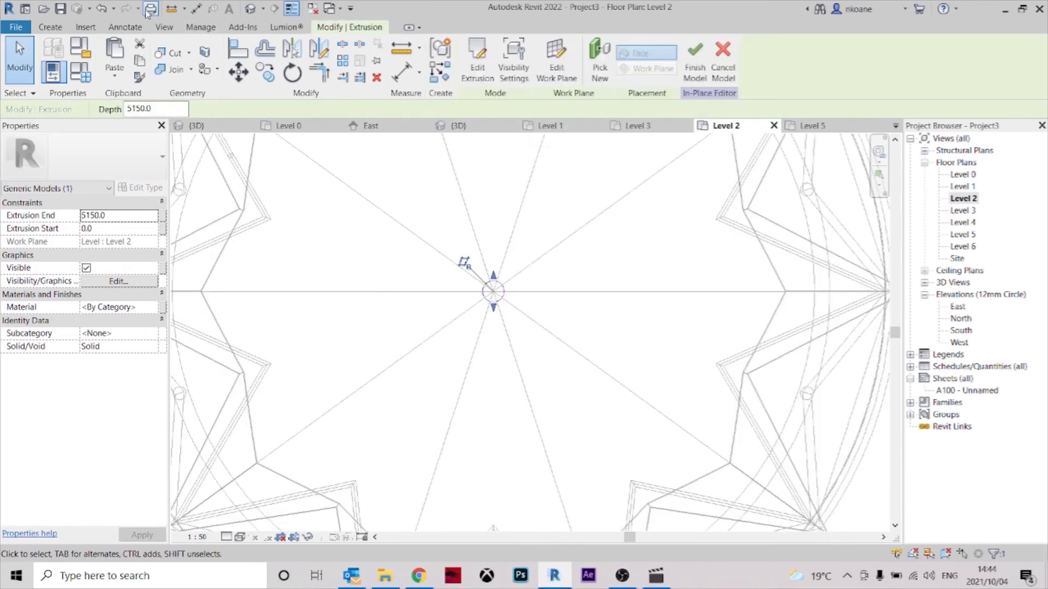
# - From the right-hand 3D view, stretch the central post's base down to an extrusion start of about -4800 and lower its top towards the roof opening
pyautogui.click(261, 8)
pyautogui.scroll(-2, 599, 281)
pyautogui.scroll(2, 512, 261)
pyautogui.click(511, 259)
pyautogui.moveTo(513, 270); pyautogui.dragTo(543, 205, button='middle')
pyautogui.keyDown('shift'); pyautogui.moveTo(543, 205); pyautogui.dragTo(558, 196, button='middle'); pyautogui.keyUp('shift')
pyautogui.click(835, 188)
pyautogui.moveTo(525, 314); pyautogui.dragTo(521, 523)
pyautogui.scroll(5, 538, 236)
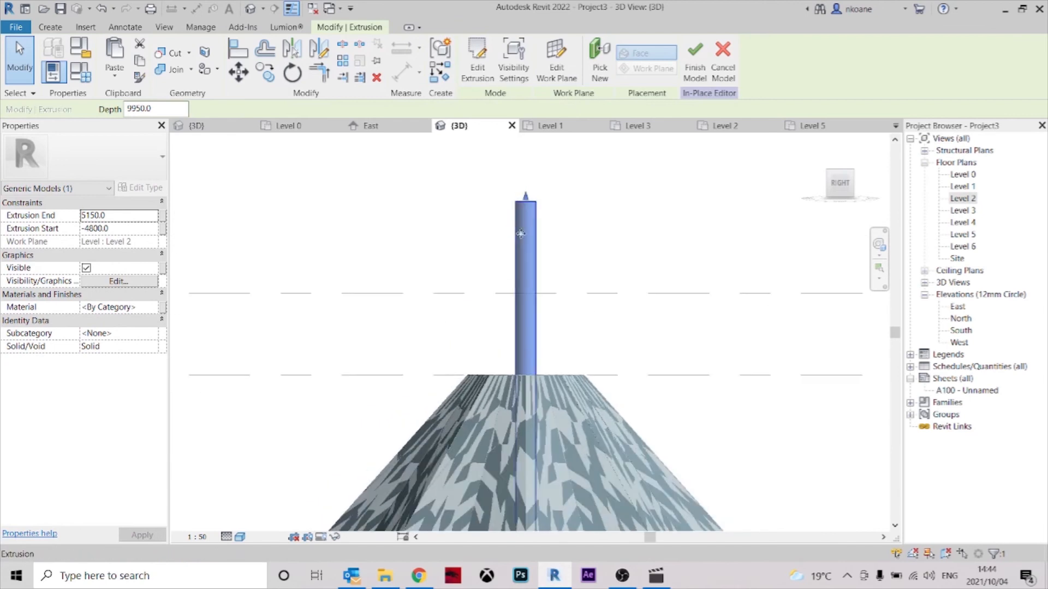
pyautogui.moveTo(529, 329); pyautogui.dragTo(540, 365)
# - Check the central post beneath the roof and finish the in-place model
pyautogui.scroll(-5, 545, 356)
pyautogui.keyDown('shift'); pyautogui.moveTo(709, 335); pyautogui.dragTo(557, 472, button='middle'); pyautogui.keyUp('shift')
pyautogui.keyDown('shift'); pyautogui.moveTo(663, 462); pyautogui.dragTo(659, 463, button='middle'); pyautogui.keyUp('shift')
pyautogui.press('Escape')
pyautogui.moveTo(637, 398); pyautogui.dragTo(644, 210, button='middle')
pyautogui.moveTo(644, 210)
pyautogui.keyDown('shift'); pyautogui.mouseDown(button='middle')
pyautogui.moveTo(648, 217)
pyautogui.moveTo(644, 201)
pyautogui.mouseUp(button='middle'); pyautogui.keyUp('shift')
pyautogui.click(473, 65)
# - Examine how the central post sits within the roof's top opening in 3D and in the Level 5 floor plan
pyautogui.keyDown('shift'); pyautogui.moveTo(698, 382); pyautogui.dragTo(540, 238, button='middle'); pyautogui.keyUp('shift')
pyautogui.scroll(6, 524, 247)
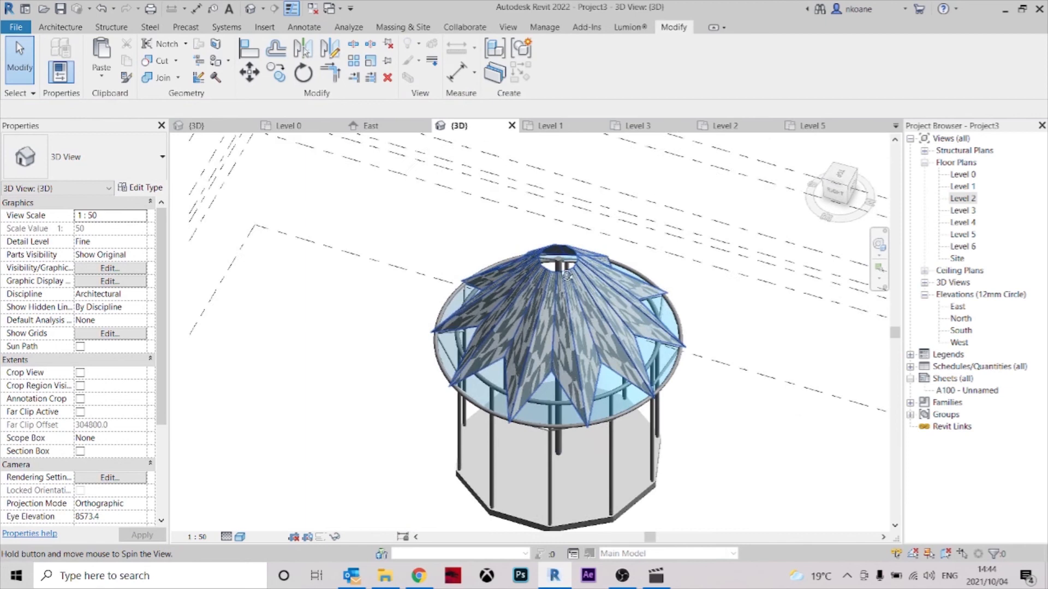
pyautogui.scroll(-3, 535, 283)
pyautogui.keyDown('shift'); pyautogui.moveTo(548, 251); pyautogui.dragTo(594, 237, button='middle'); pyautogui.keyUp('shift')
pyautogui.doubleClick(959, 235)
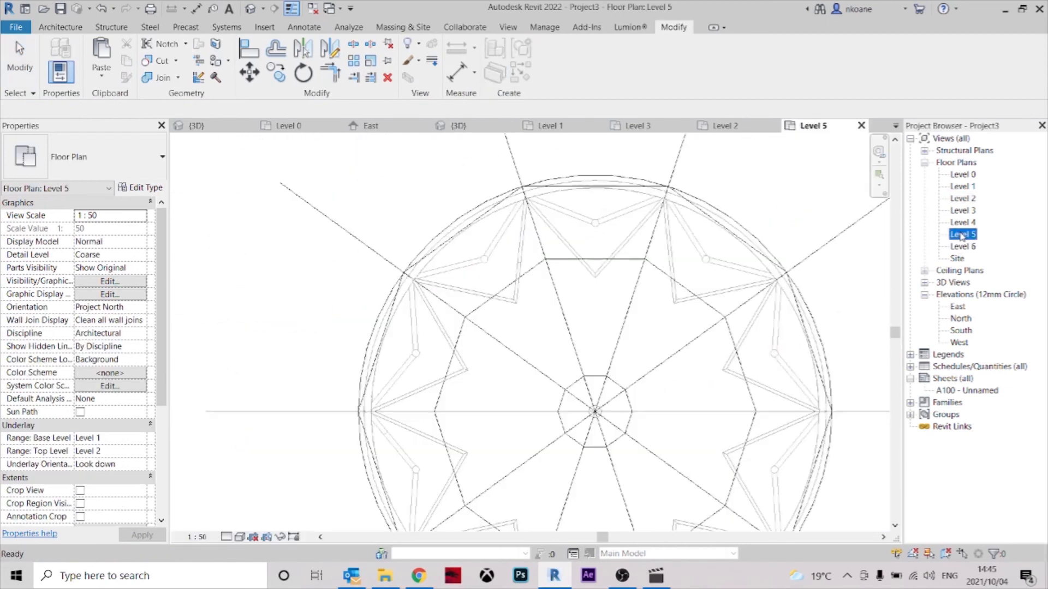
pyautogui.scroll(4, 614, 409)
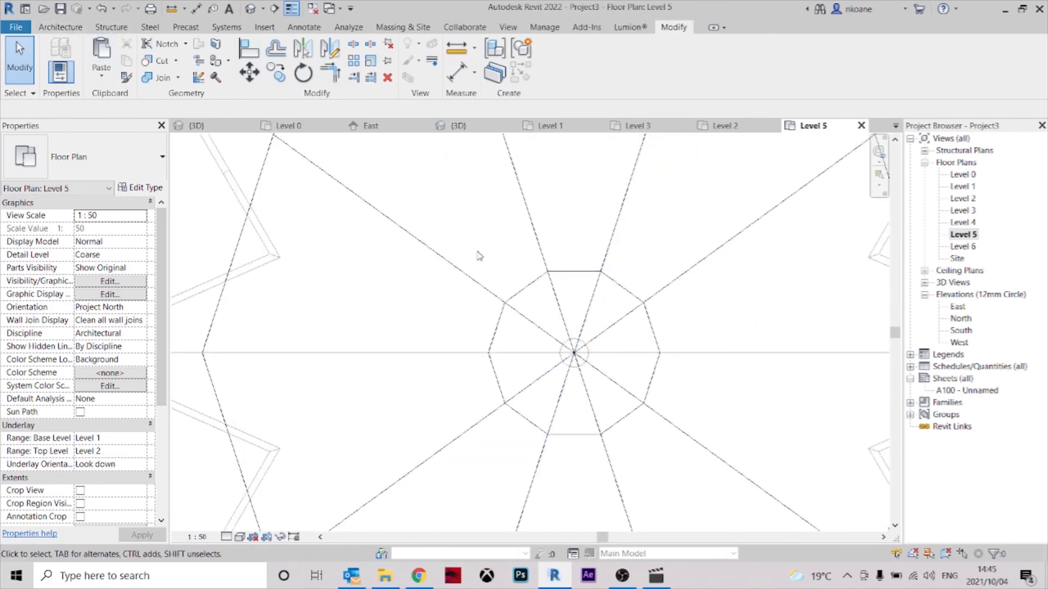
pyautogui.click(459, 127)
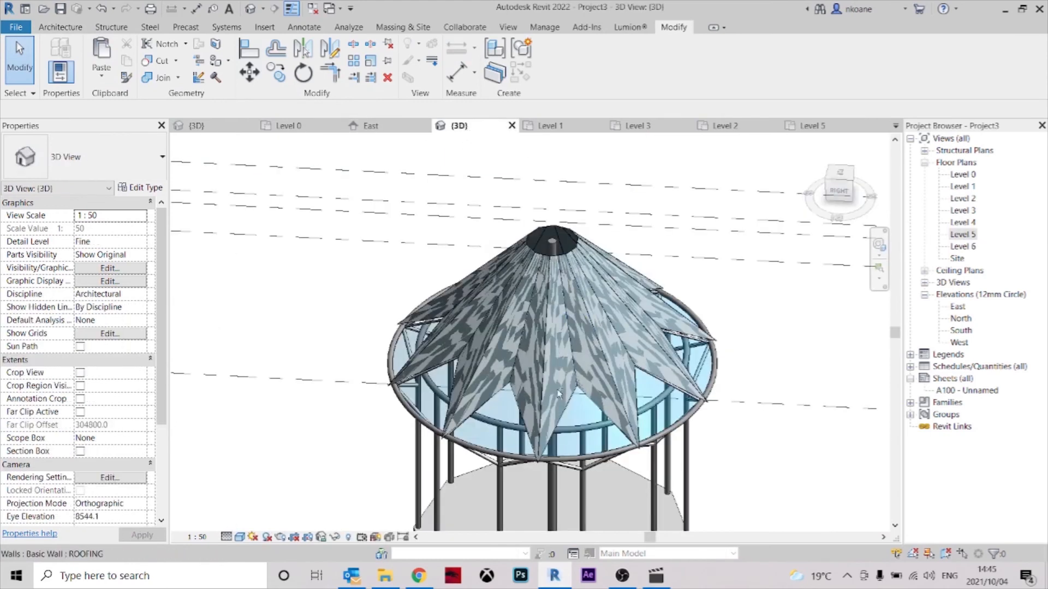
pyautogui.scroll(3, 546, 251)
pyautogui.scroll(-5, 550, 254)
pyautogui.keyDown('shift'); pyautogui.moveTo(550, 254); pyautogui.dragTo(538, 306, button='middle'); pyautogui.keyUp('shift')
# - Start another in-place Generic Models component in the Level 5 floor plan
pyautogui.click(811, 126)
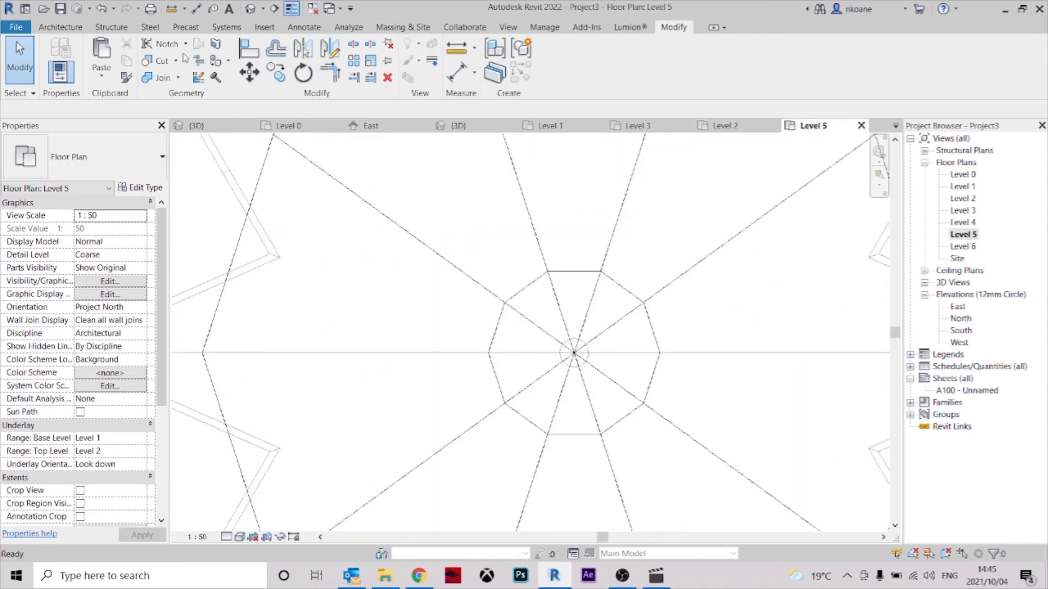
pyautogui.click(306, 28)
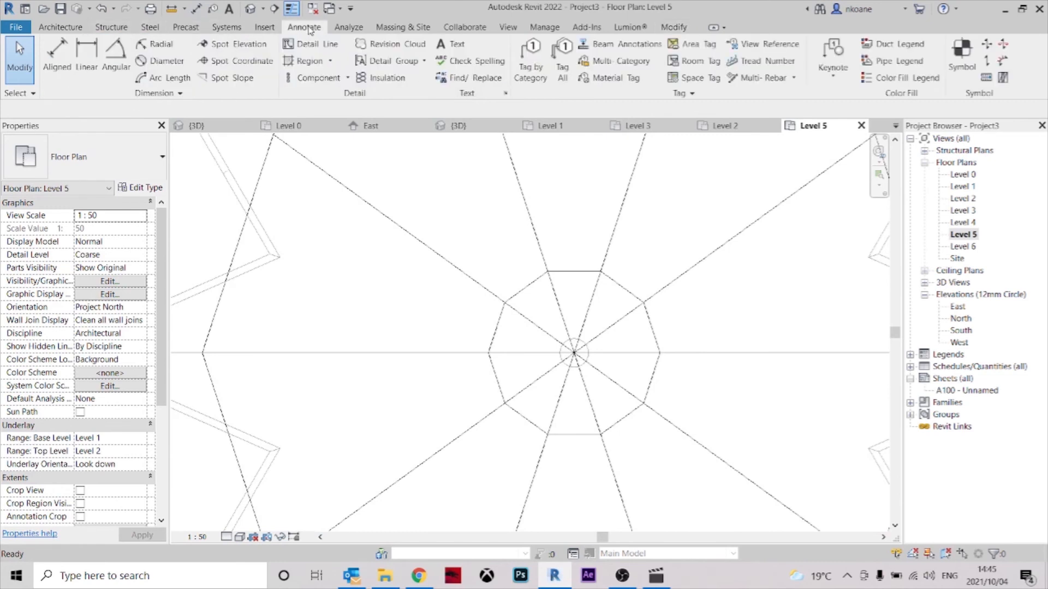
pyautogui.click(403, 27)
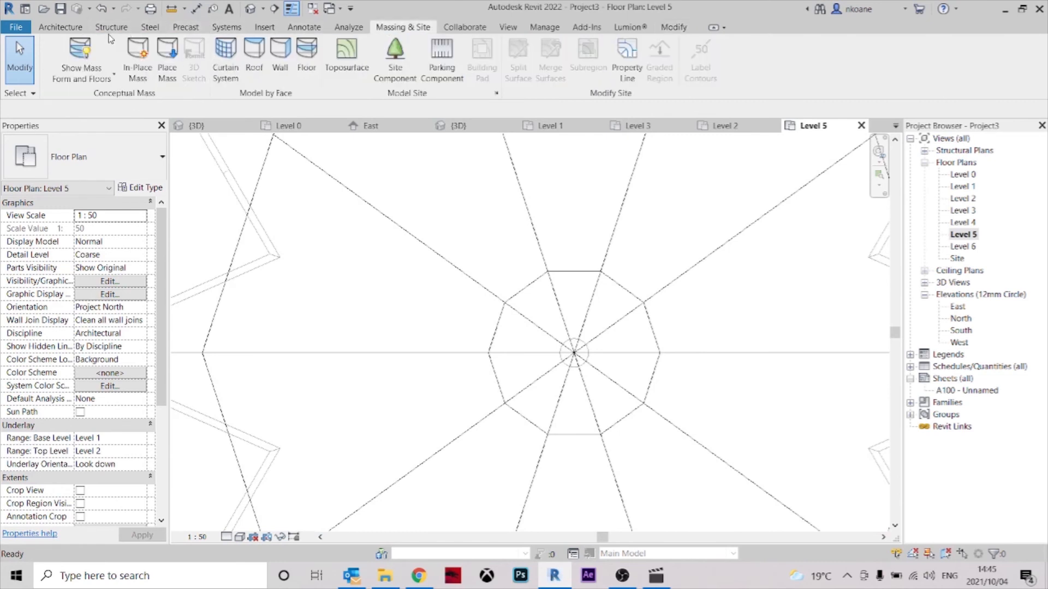
pyautogui.click(74, 31)
pyautogui.click(160, 70)
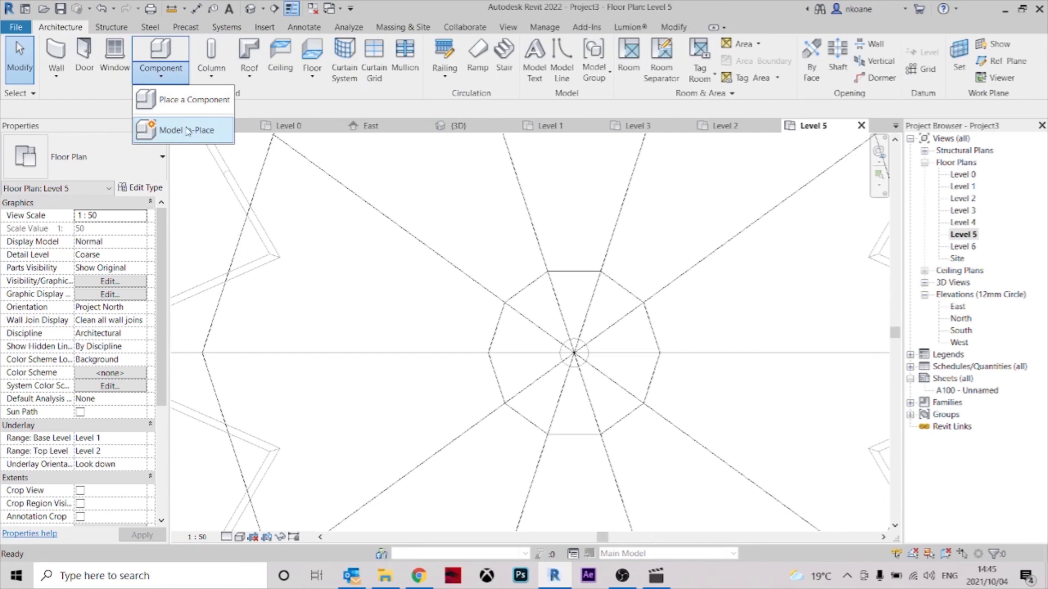
pyautogui.click(192, 130)
pyautogui.press('g')
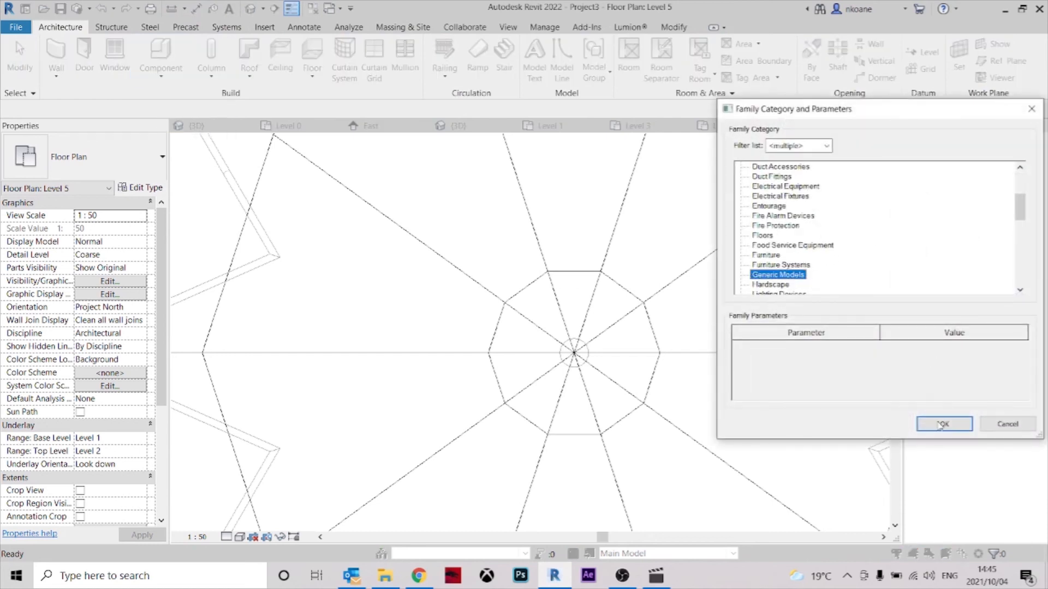
pyautogui.click(944, 425)
pyautogui.click(524, 312)
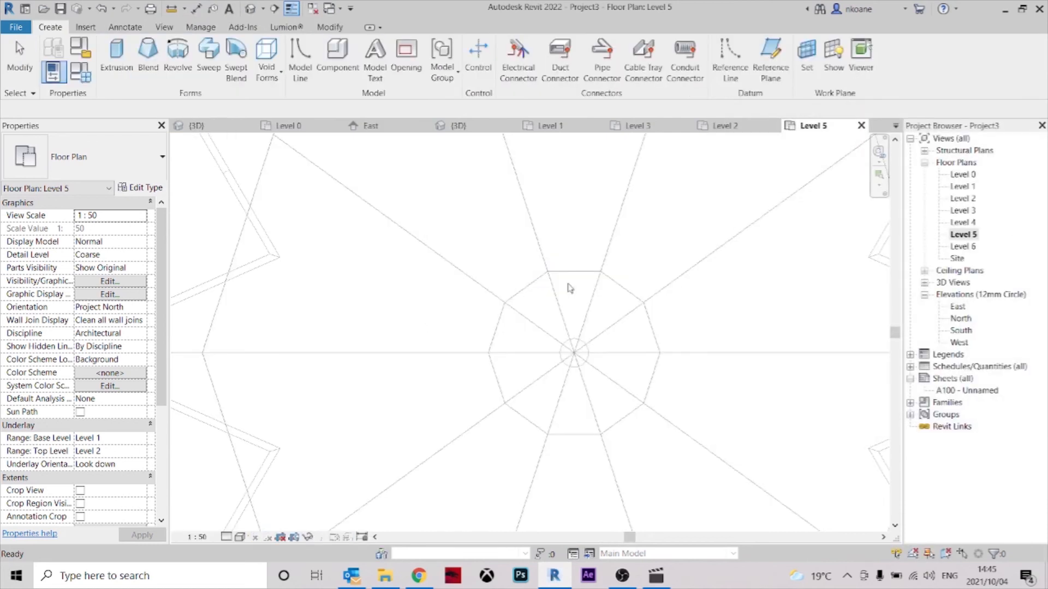
# - Define a sweep path by picking the ten edges of the decagon around the roof's top opening
pyautogui.click(213, 58)
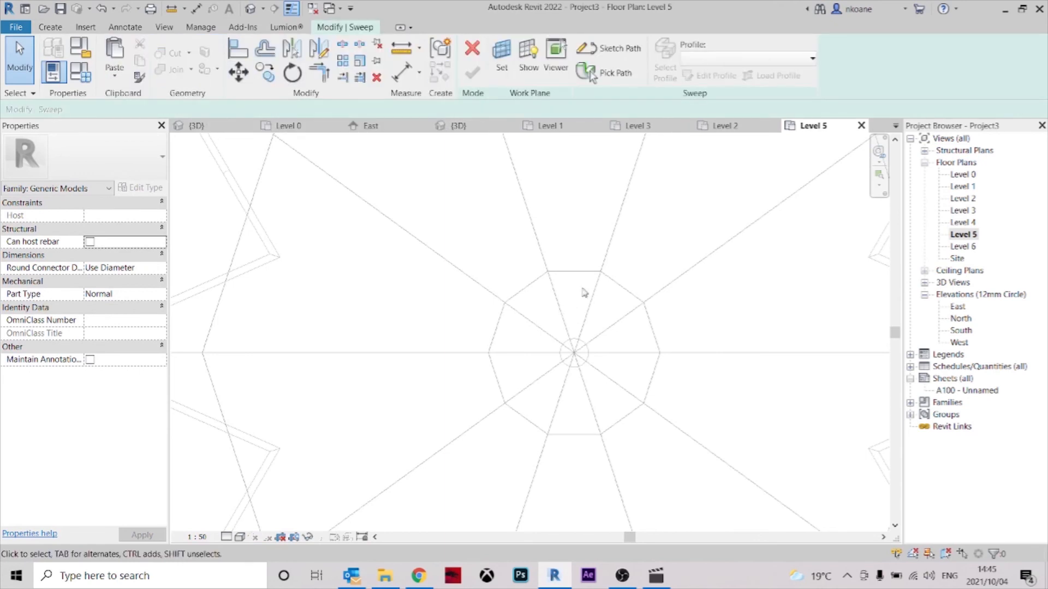
pyautogui.click(620, 50)
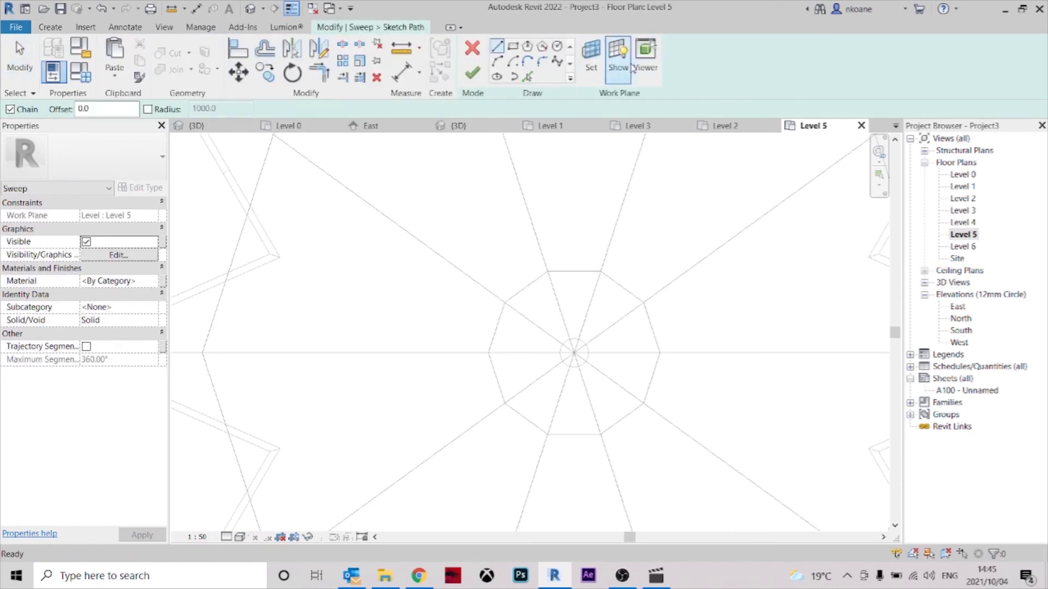
pyautogui.click(527, 77)
pyautogui.click(581, 276)
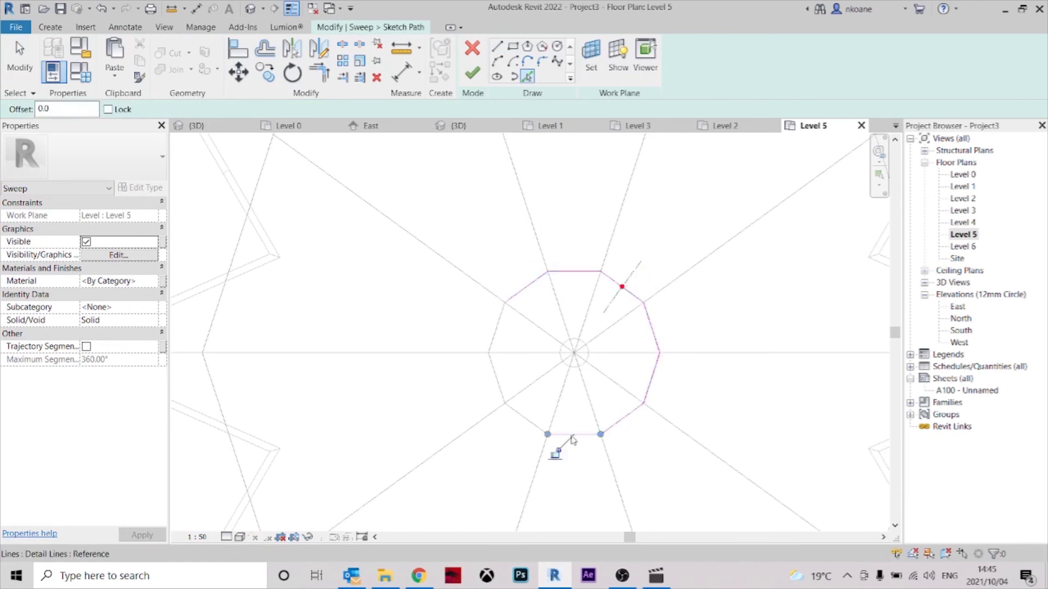
pyautogui.click(503, 327)
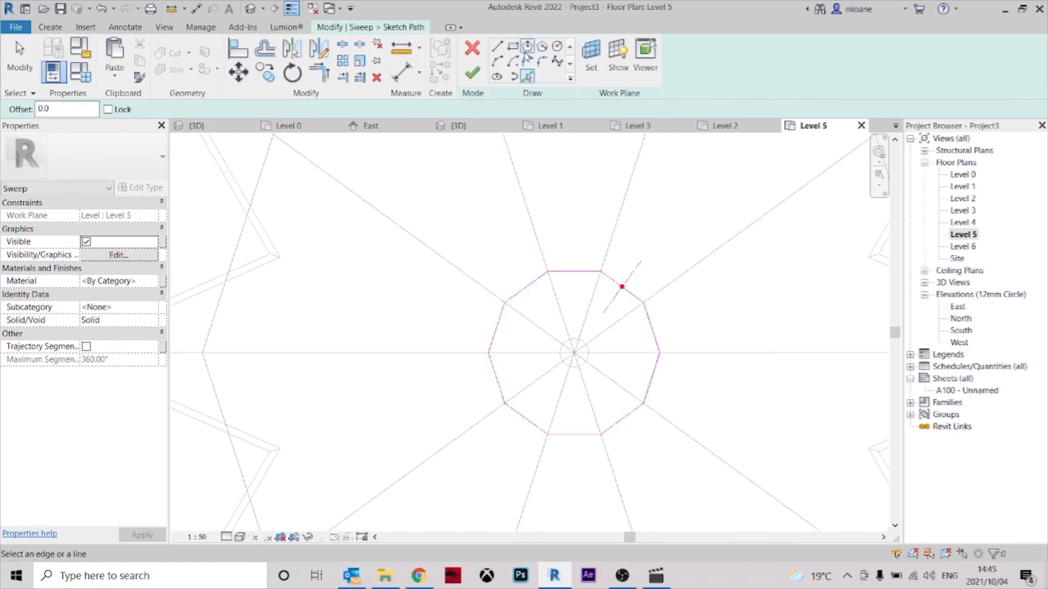
pyautogui.click(473, 75)
# - In the East elevation, sketch a small circular sweep profile centred on the path's reference point at Level 5 and finish the profile
pyautogui.click(707, 75)
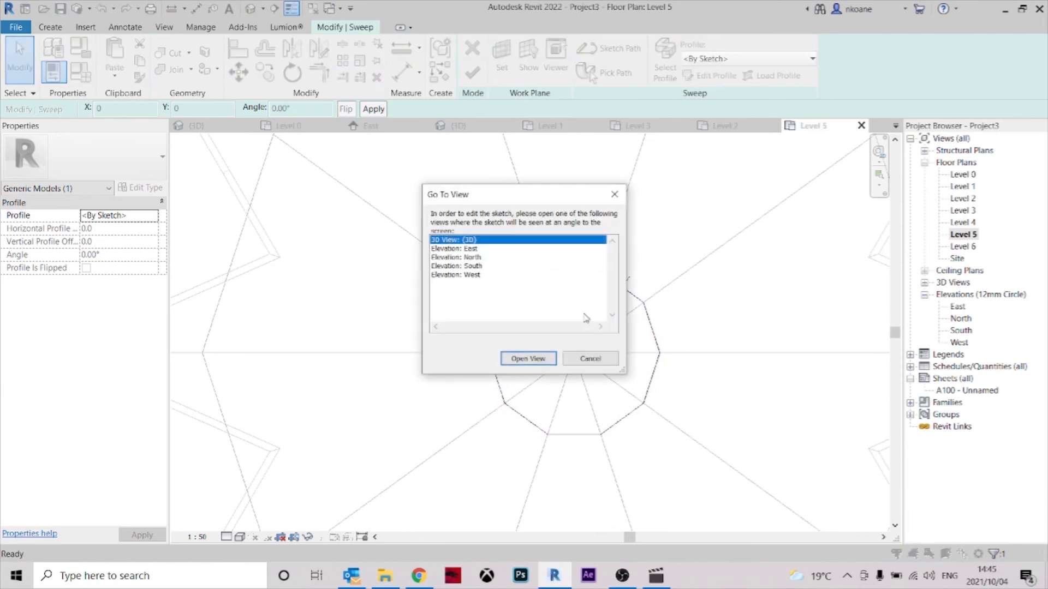
pyautogui.click(471, 249)
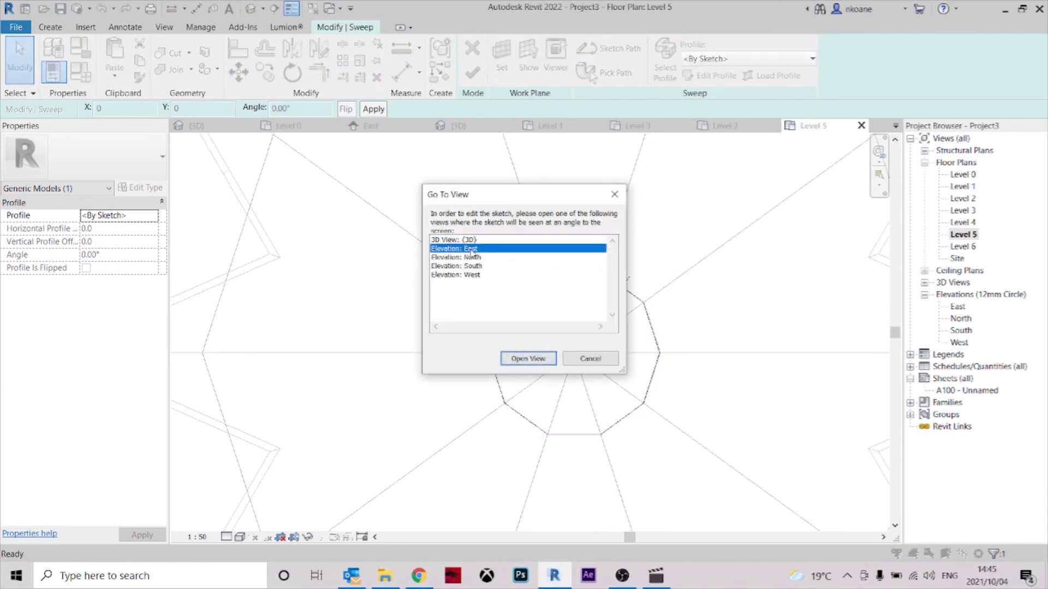
pyautogui.click(535, 364)
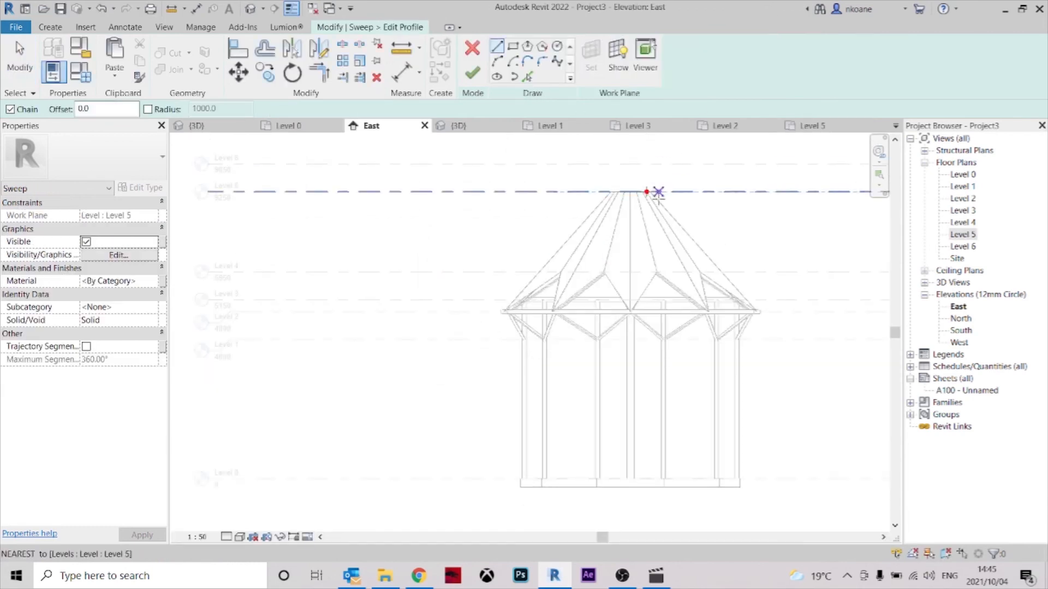
pyautogui.scroll(4, 633, 206)
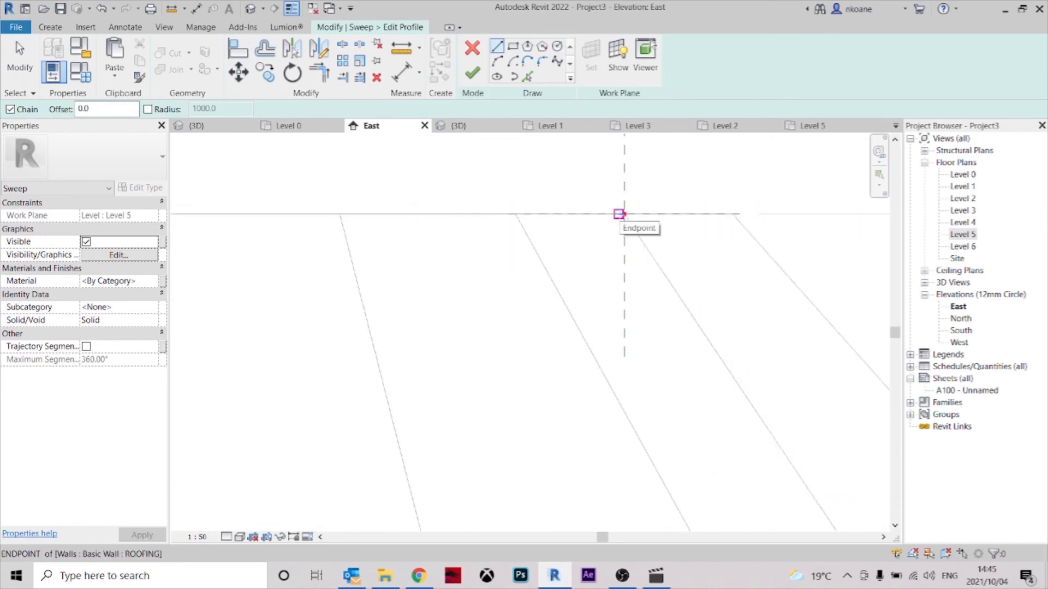
pyautogui.click(557, 47)
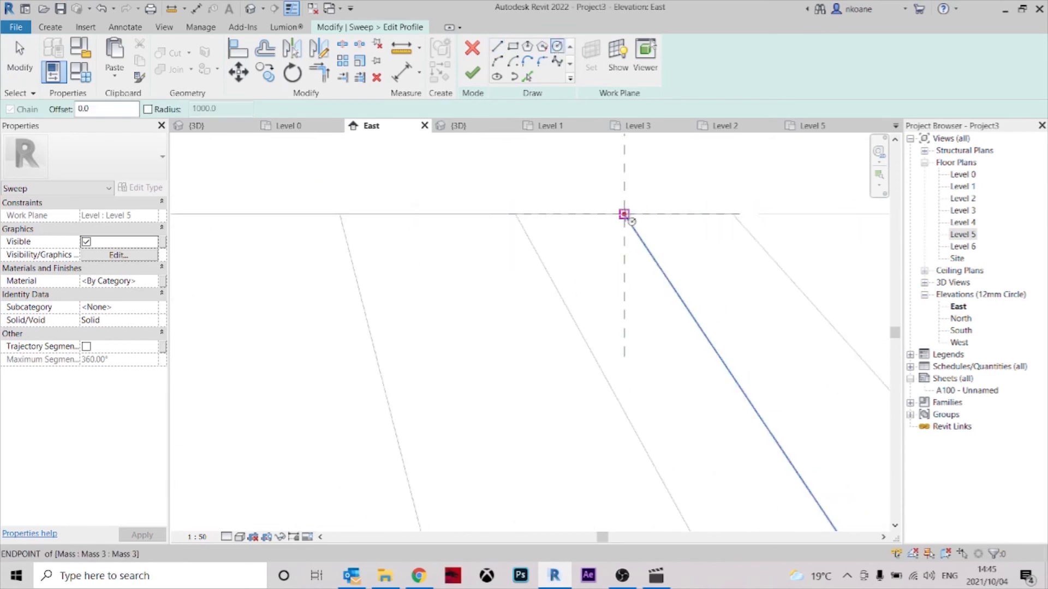
pyautogui.click(623, 214)
pyautogui.click(646, 205)
pyautogui.press('Escape')
pyautogui.press('Escape')
pyautogui.scroll(-3, 619, 210)
pyautogui.scroll(3, 614, 205)
pyautogui.scroll(-3, 611, 201)
pyautogui.scroll(3, 612, 208)
pyautogui.moveTo(668, 224); pyautogui.dragTo(645, 333, button='middle')
pyautogui.click(473, 74)
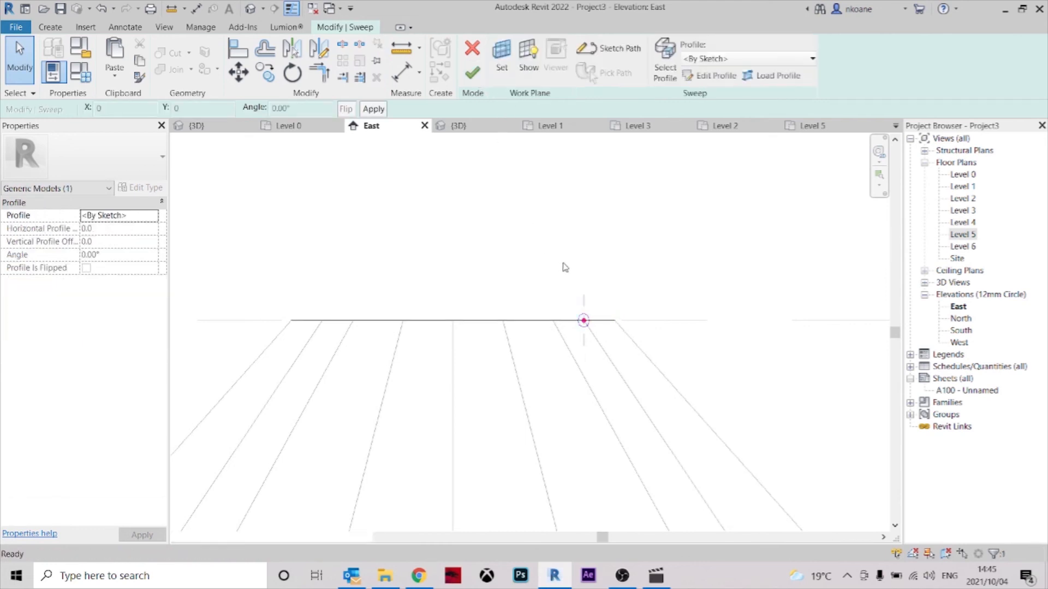
pyautogui.scroll(5, 567, 242)
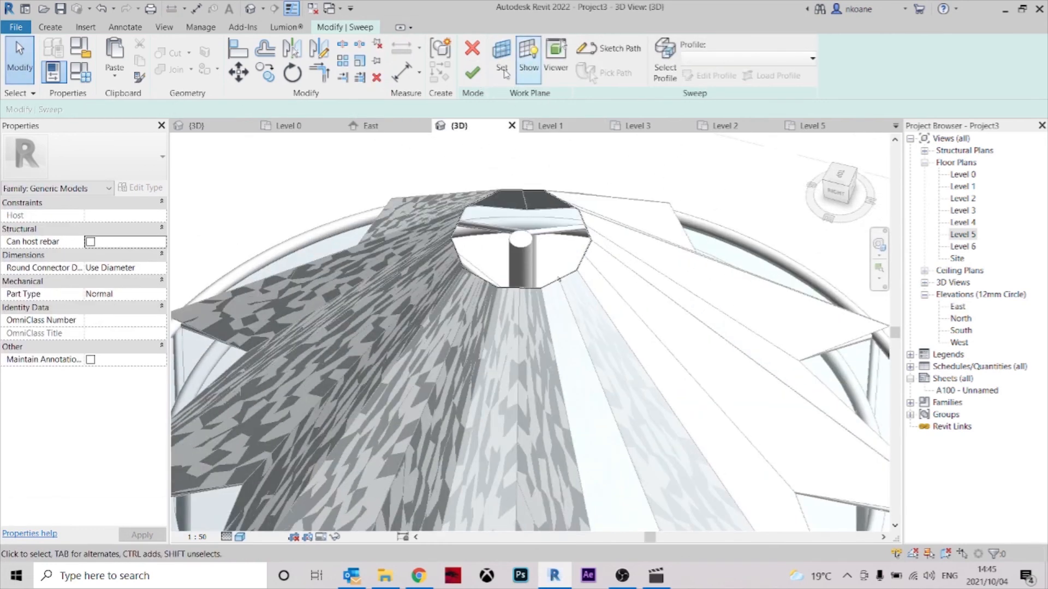
# - Finish the circular sweep along the decagon path and complete the in-place ring model around the roof's top opening
pyautogui.click(472, 73)
pyautogui.keyDown('shift'); pyautogui.moveTo(601, 330); pyautogui.dragTo(556, 299, button='middle'); pyautogui.keyUp('shift')
pyautogui.press('Escape')
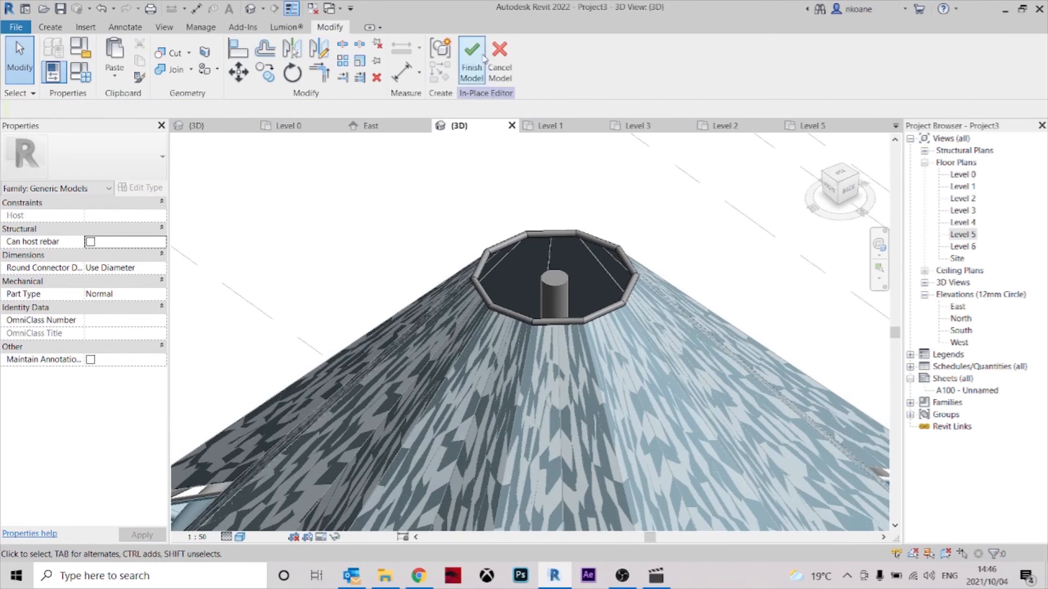
pyautogui.moveTo(554, 284)
pyautogui.keyDown('shift'); pyautogui.mouseDown(button='middle')
pyautogui.moveTo(613, 194)
pyautogui.moveTo(567, 283)
pyautogui.mouseUp(button='middle'); pyautogui.keyUp('shift')
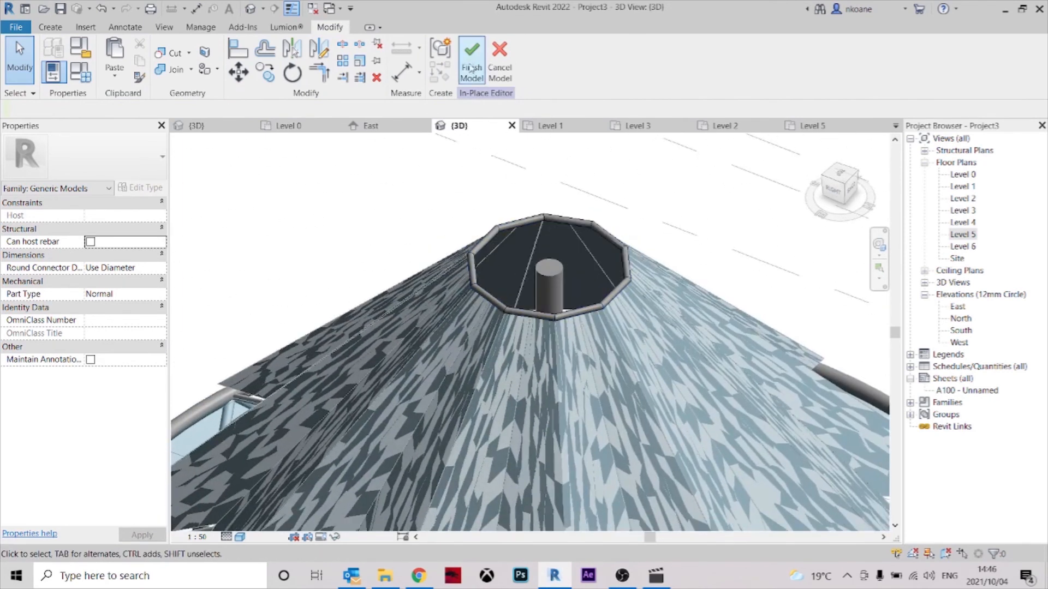
pyautogui.click(471, 60)
# - Examine the swept ring and central post at the roof's top opening in 3D and in the Level 5 floor plan
pyautogui.scroll(-5, 530, 327)
pyautogui.keyDown('shift'); pyautogui.moveTo(671, 306); pyautogui.dragTo(646, 260, button='middle'); pyautogui.keyUp('shift')
pyautogui.moveTo(707, 312)
pyautogui.keyDown('shift'); pyautogui.mouseDown(button='middle')
pyautogui.moveTo(753, 211)
pyautogui.moveTo(731, 164)
pyautogui.moveTo(708, 307)
pyautogui.mouseUp(button='middle'); pyautogui.keyUp('shift')
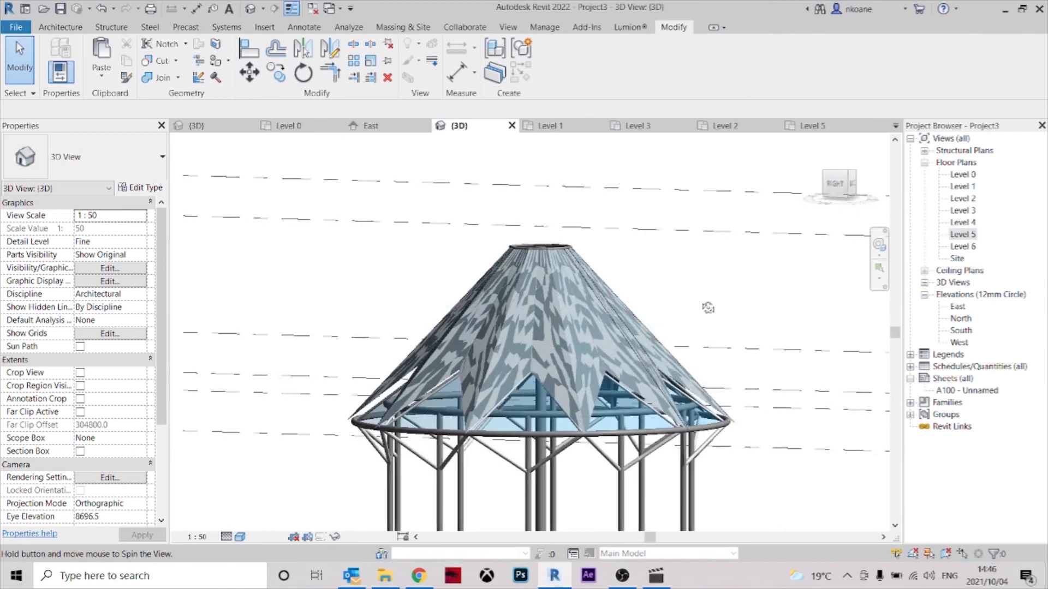
pyautogui.scroll(4, 551, 207)
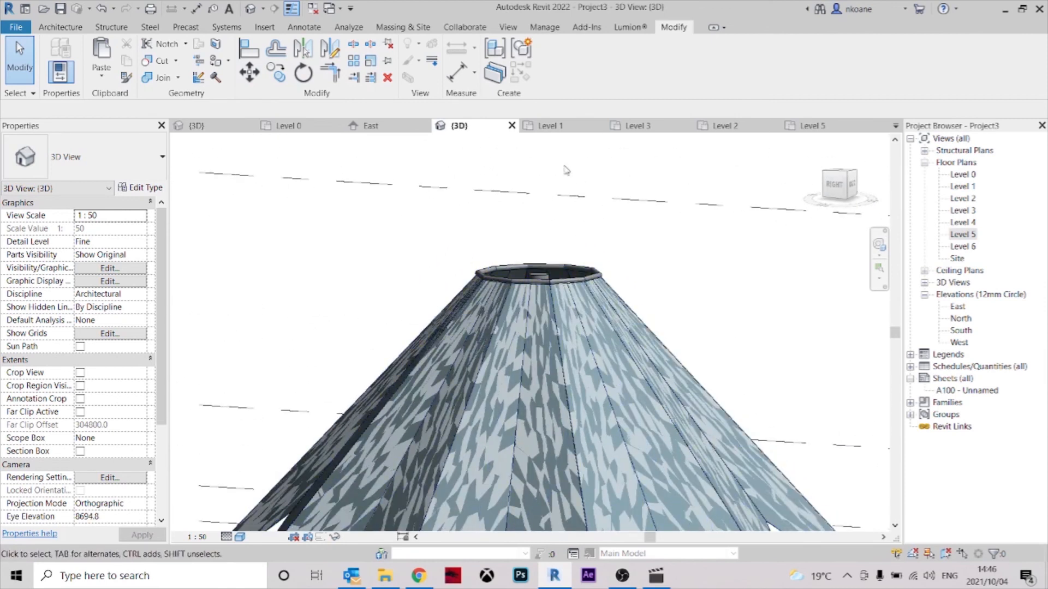
pyautogui.scroll(-4, 566, 170)
pyautogui.moveTo(839, 184); pyautogui.dragTo(878, 215)
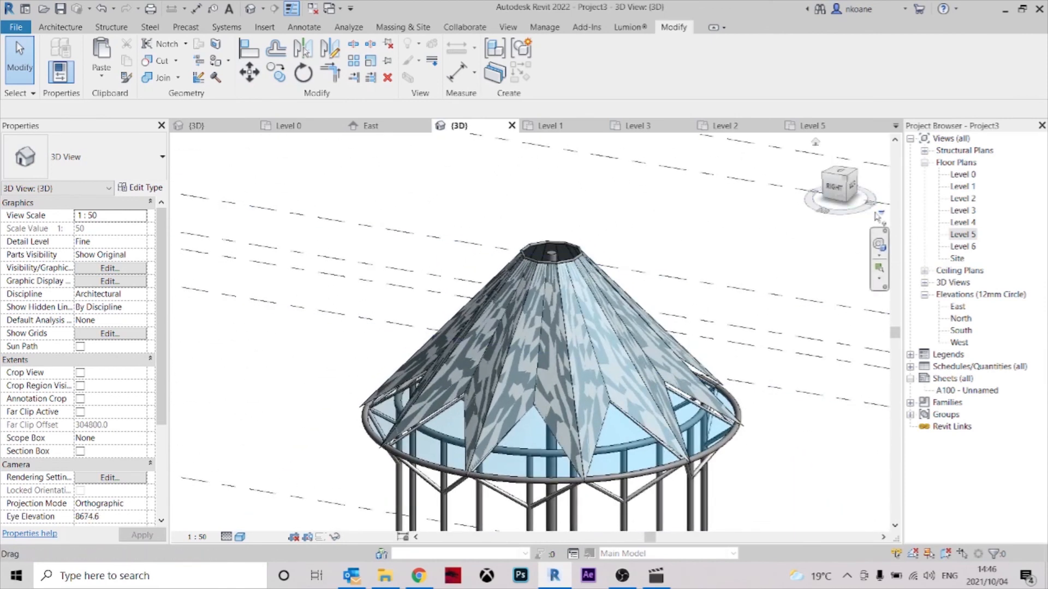
pyautogui.doubleClick(962, 234)
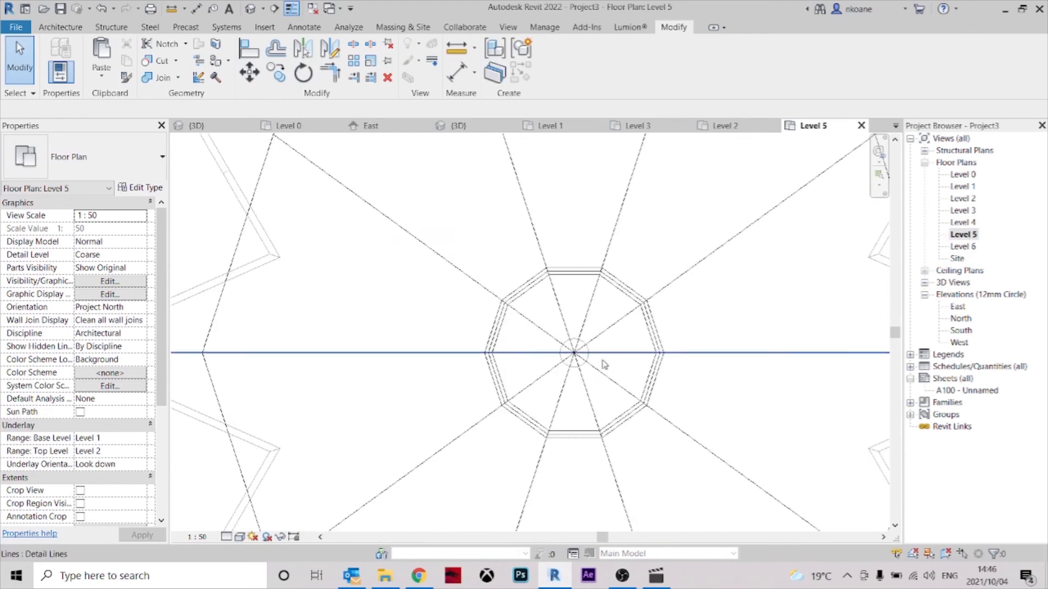
pyautogui.scroll(2, 604, 364)
pyautogui.scroll(-3, 584, 344)
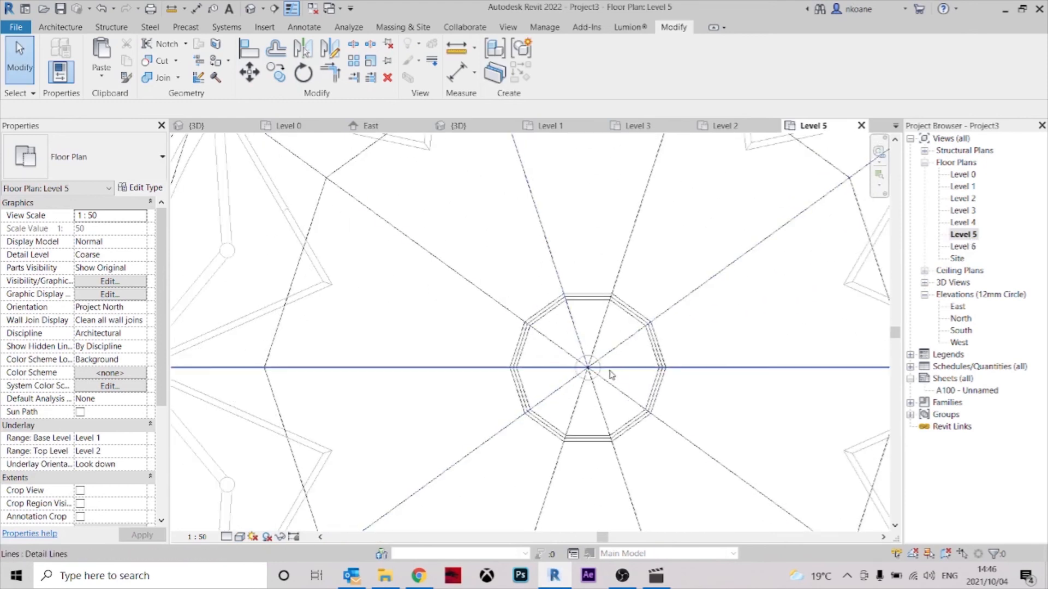
pyautogui.moveTo(621, 359); pyautogui.dragTo(622, 299, button='middle')
pyautogui.scroll(3, 622, 299)
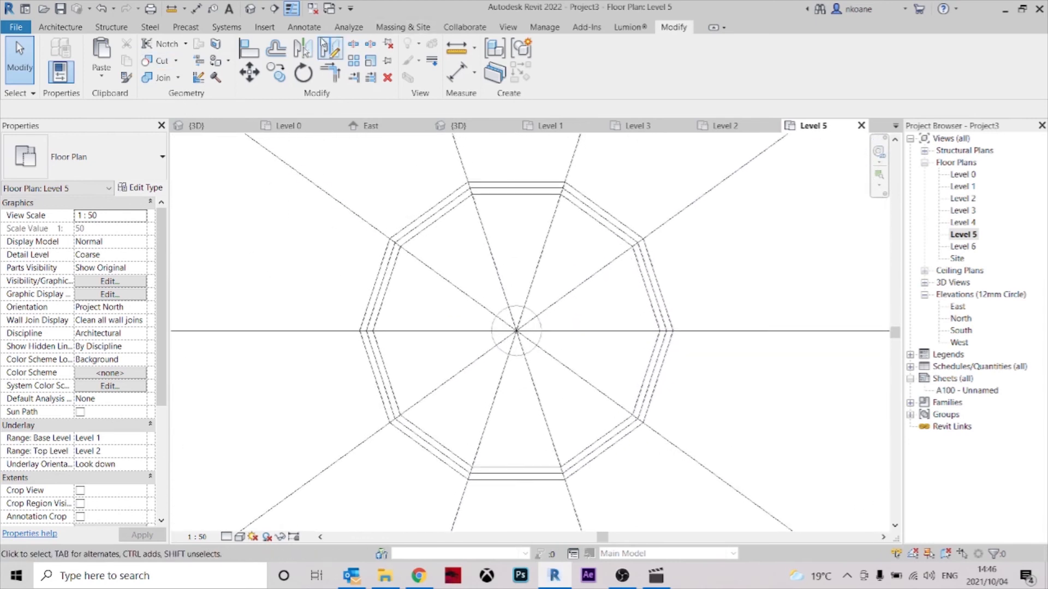
# - Start a new in-place mass in the Level 5 floor plan
pyautogui.click(397, 28)
pyautogui.click(138, 60)
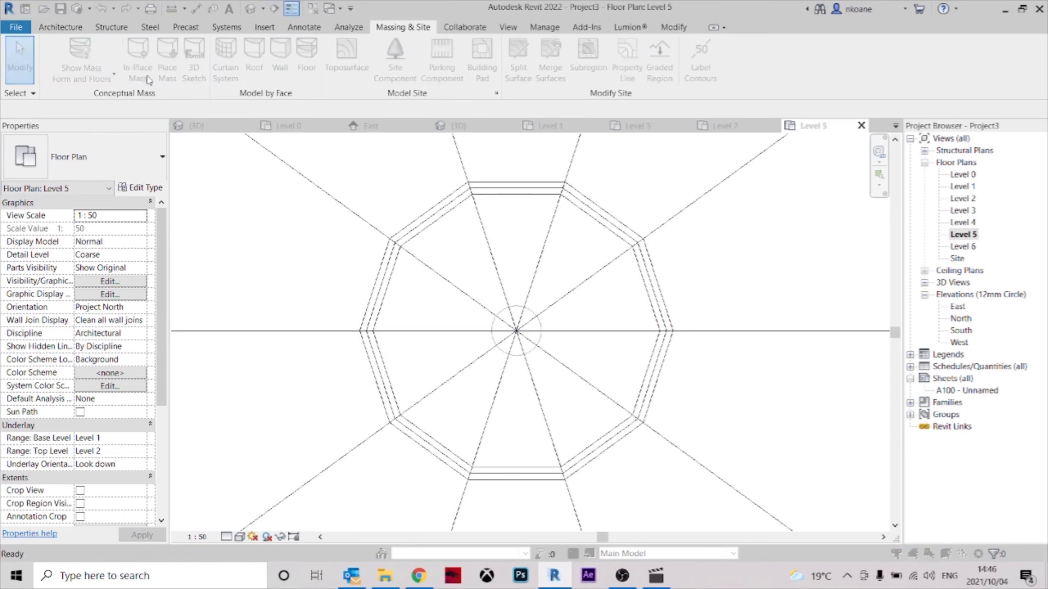
pyautogui.click(525, 309)
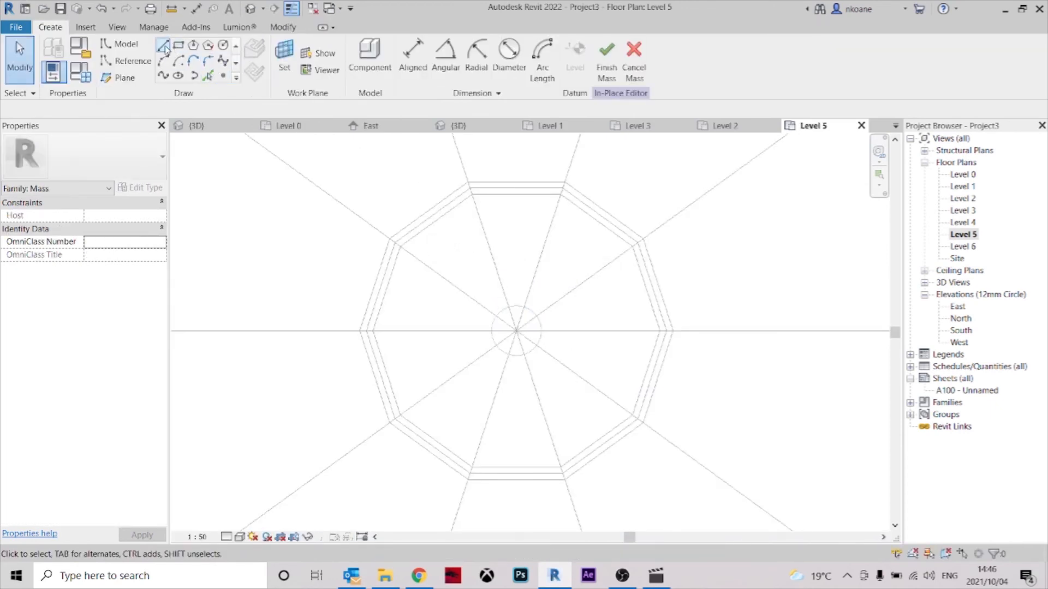
# - Trace the ten-sided top opening with a closed loop of mass model lines, snapping to the middle decagon's corners
pyautogui.click(164, 47)
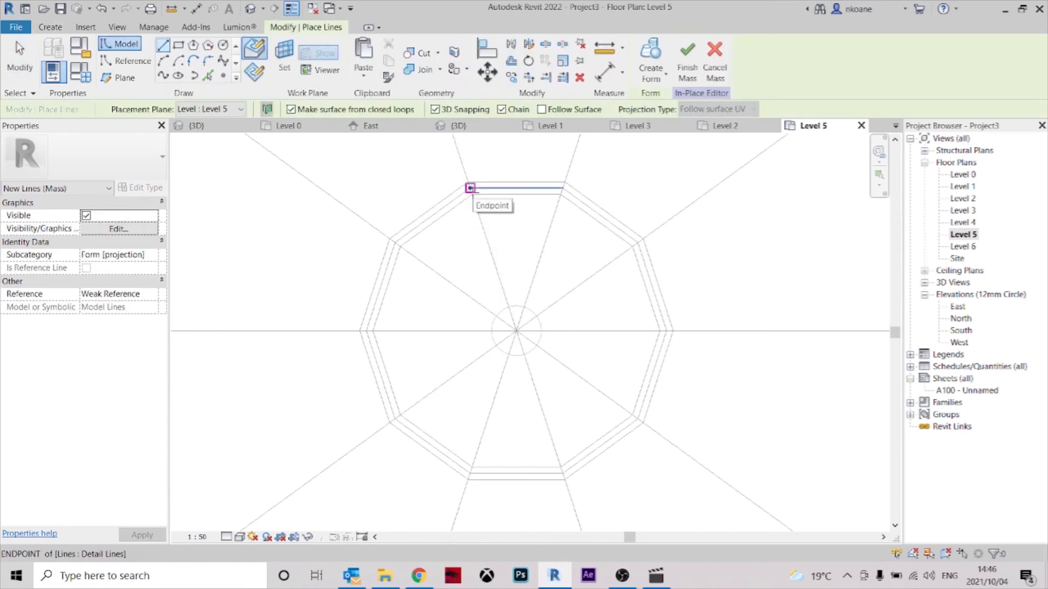
pyautogui.click(395, 243)
pyautogui.click(365, 330)
pyautogui.click(395, 420)
pyautogui.click(468, 474)
pyautogui.click(562, 475)
pyautogui.click(638, 419)
pyautogui.click(669, 331)
pyautogui.click(637, 243)
pyautogui.click(562, 187)
pyautogui.click(470, 187)
pyautogui.press('Escape')
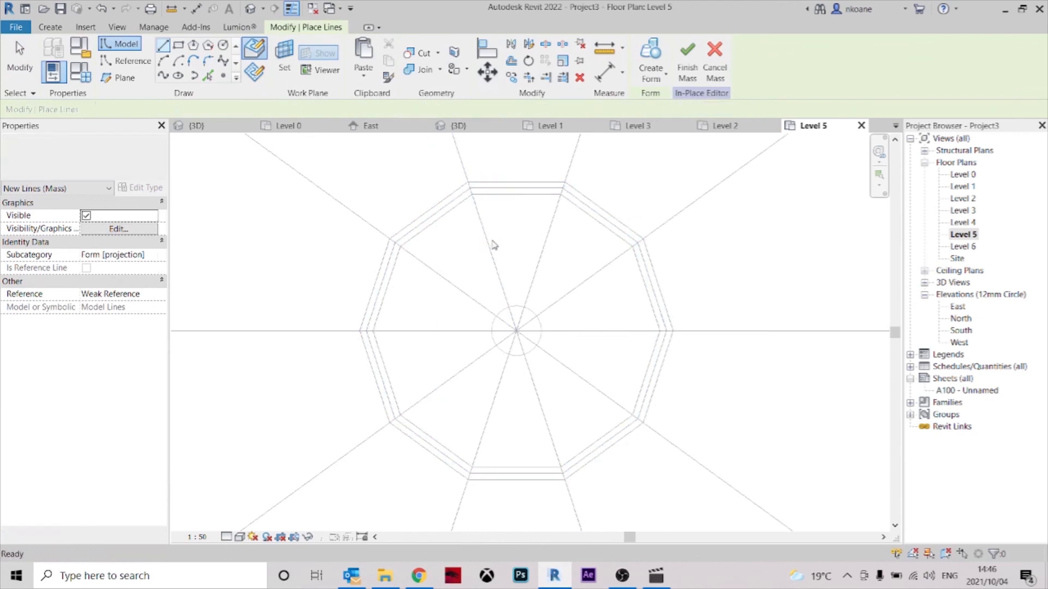
pyautogui.press('Escape')
# - Select and inspect the decagonal mass surface covering the roof's top opening in the 3D view
pyautogui.press('q')
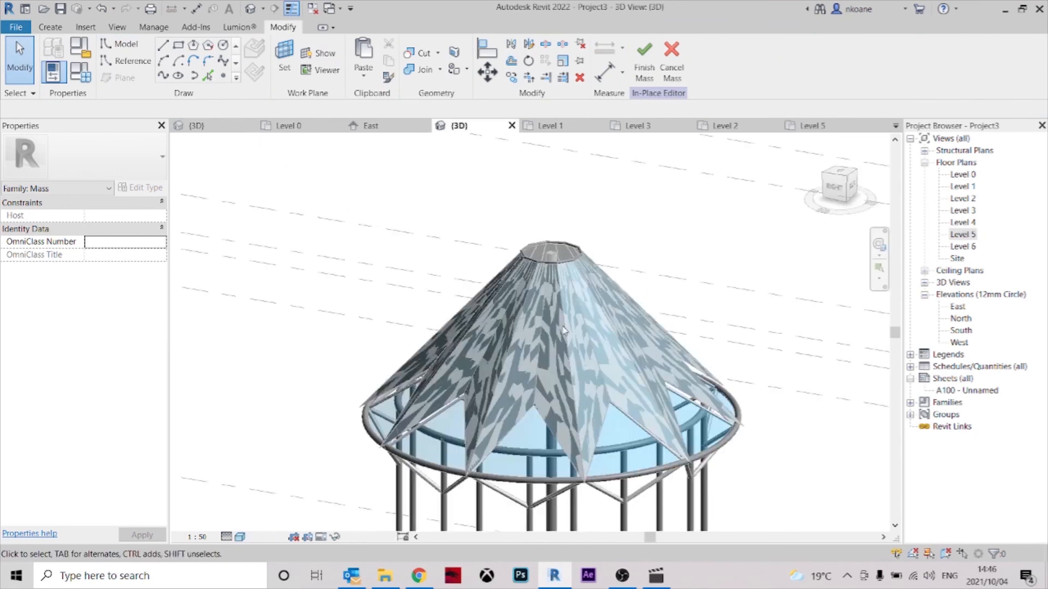
pyautogui.scroll(3, 575, 266)
pyautogui.moveTo(679, 301); pyautogui.dragTo(429, 165)
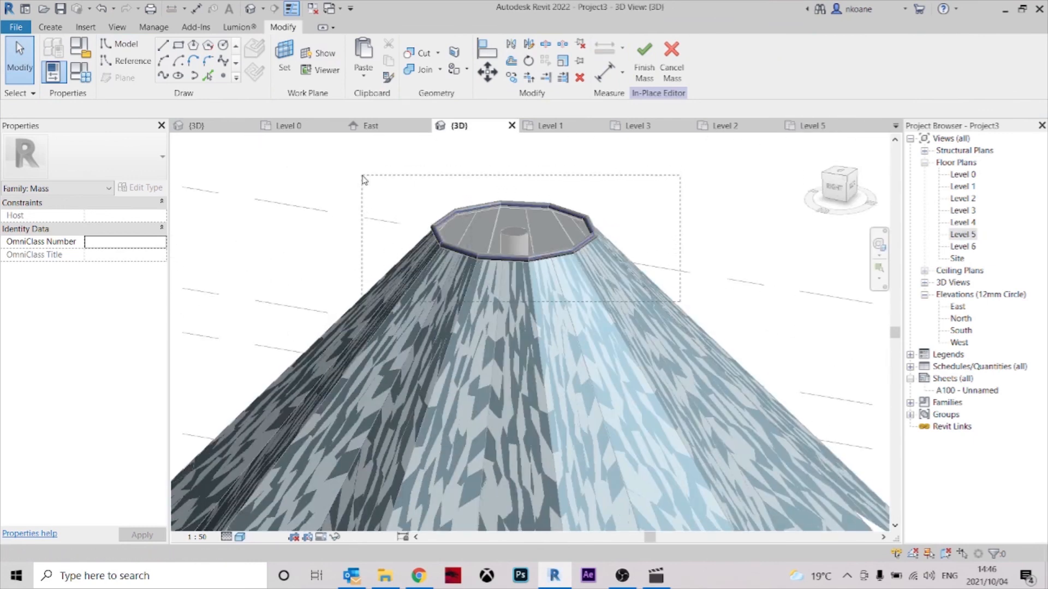
pyautogui.moveTo(363, 175); pyautogui.dragTo(362, 175)
pyautogui.keyDown('shift'); pyautogui.moveTo(550, 230); pyautogui.dragTo(564, 243, button='middle'); pyautogui.keyUp('shift')
pyautogui.scroll(1, 565, 244)
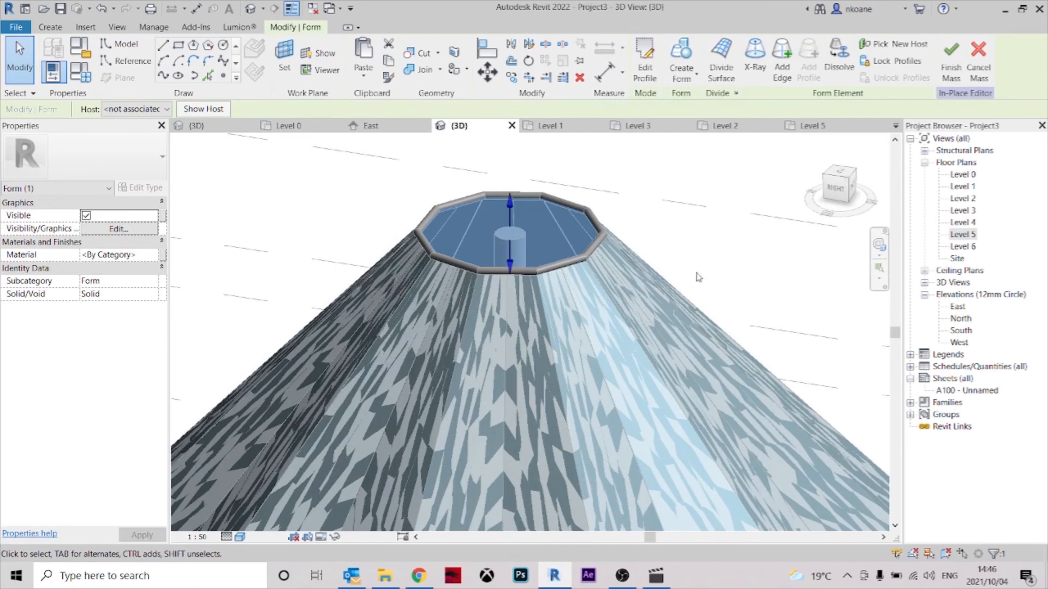
pyautogui.moveTo(665, 341); pyautogui.dragTo(588, 302)
pyautogui.moveTo(367, 188); pyautogui.dragTo(367, 189)
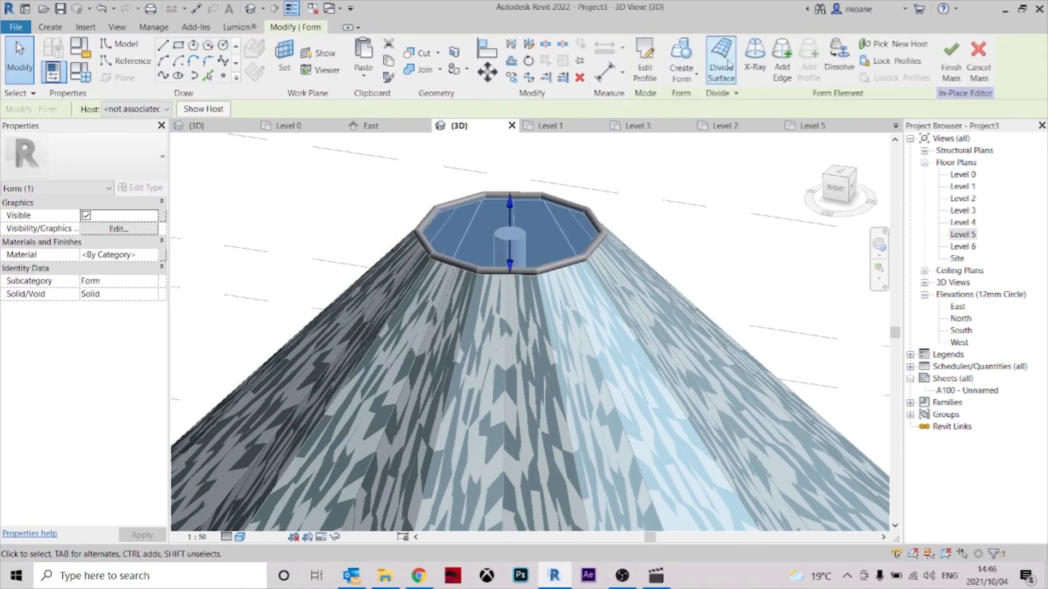
pyautogui.press('Escape')
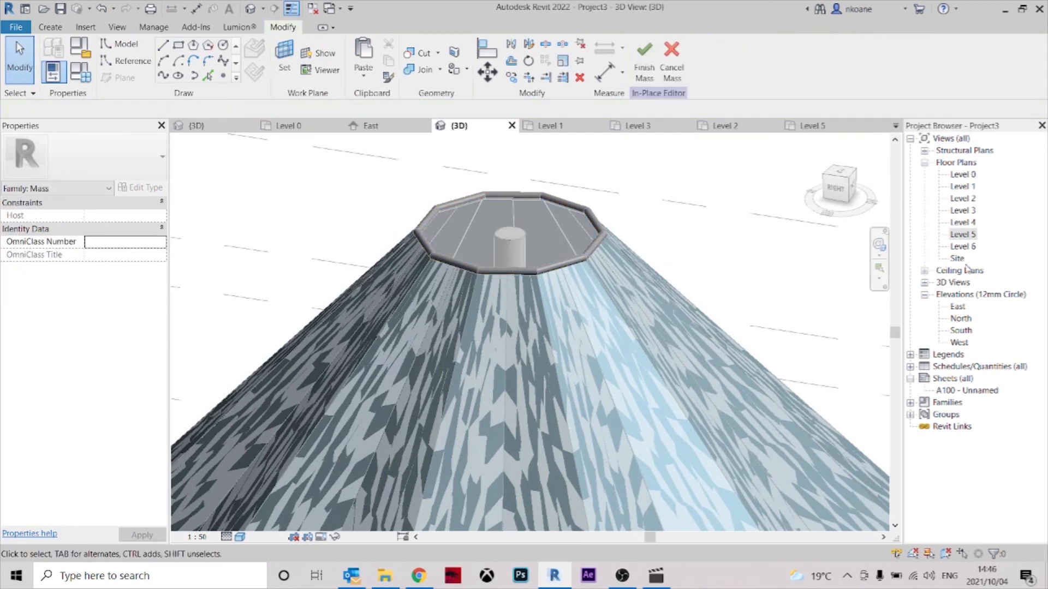
# - Check the levels above the roof in the right-side 3D view and open the Level 6 floor plan
pyautogui.click(839, 185)
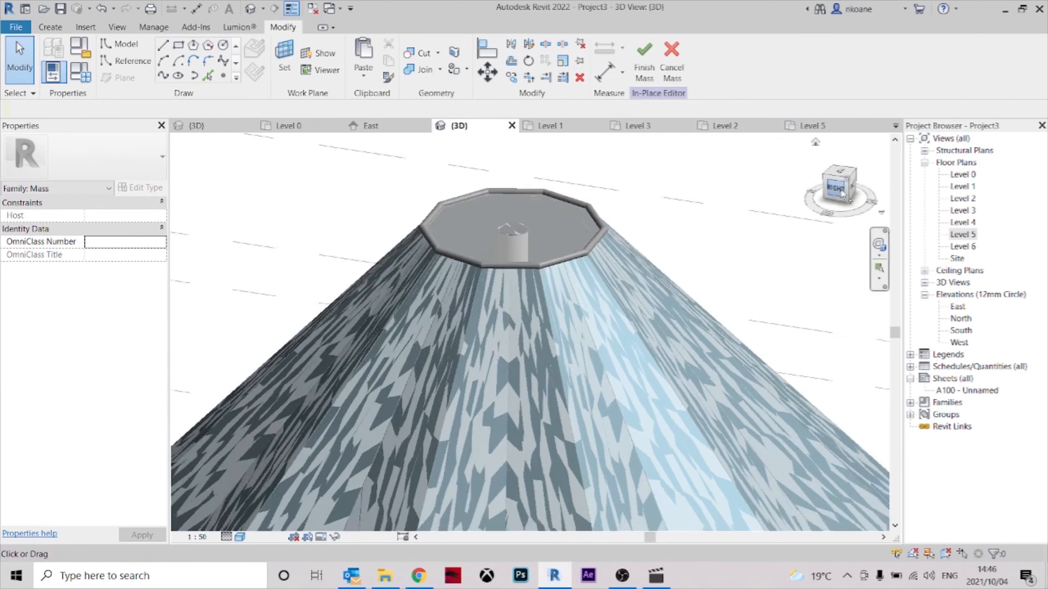
pyautogui.moveTo(647, 262); pyautogui.dragTo(658, 376, button='middle')
pyautogui.moveTo(580, 194); pyautogui.dragTo(586, 251, button='middle')
pyautogui.scroll(3, 650, 267)
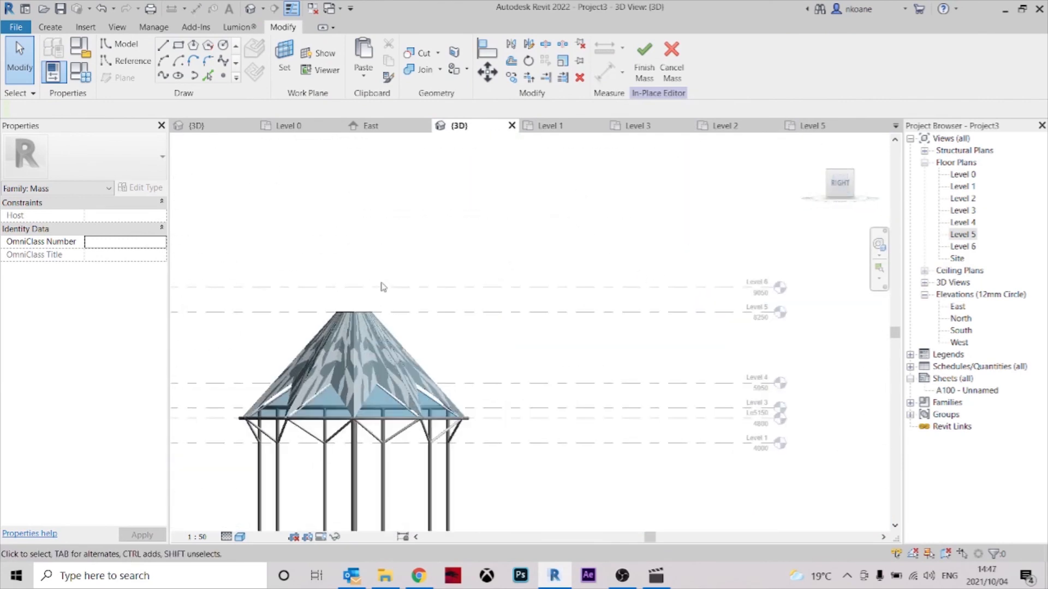
pyautogui.doubleClick(961, 246)
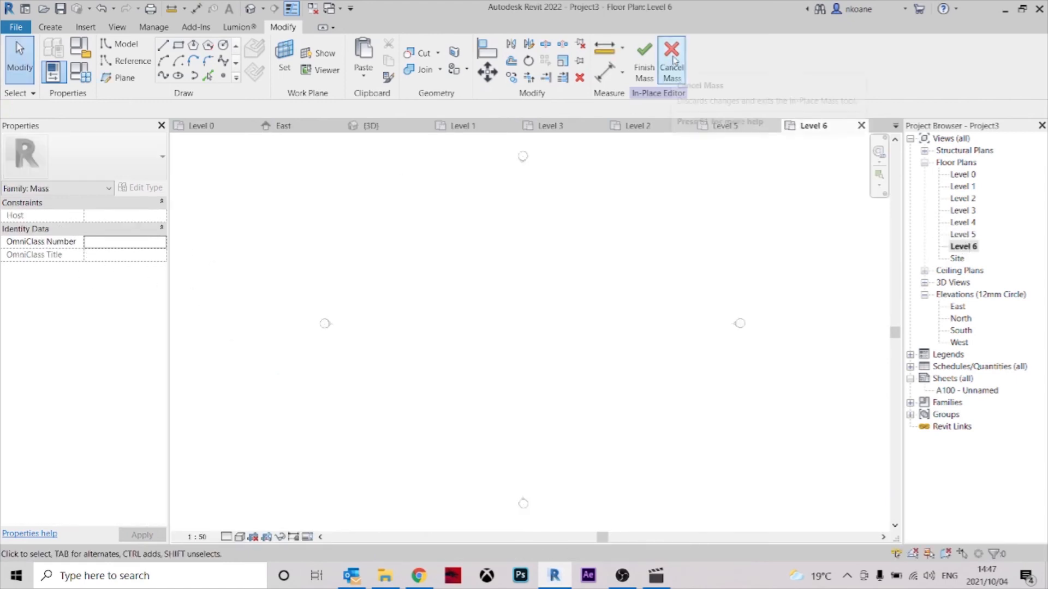
# - Begin placing mass lines near the central post in the Level 5 floor plan, and discard the in-place mass
pyautogui.click(726, 126)
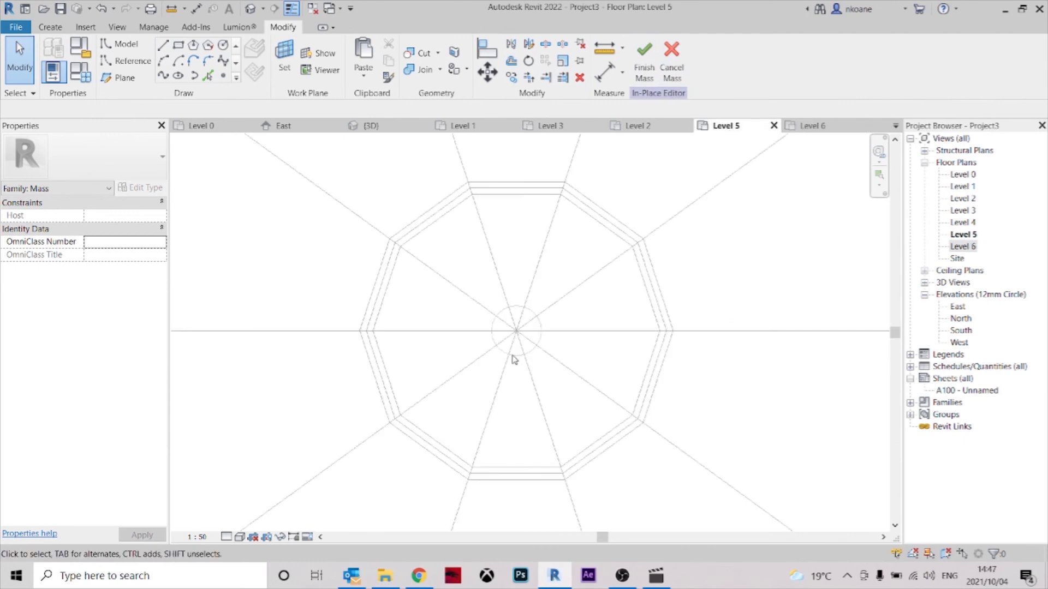
pyautogui.scroll(-4, 483, 366)
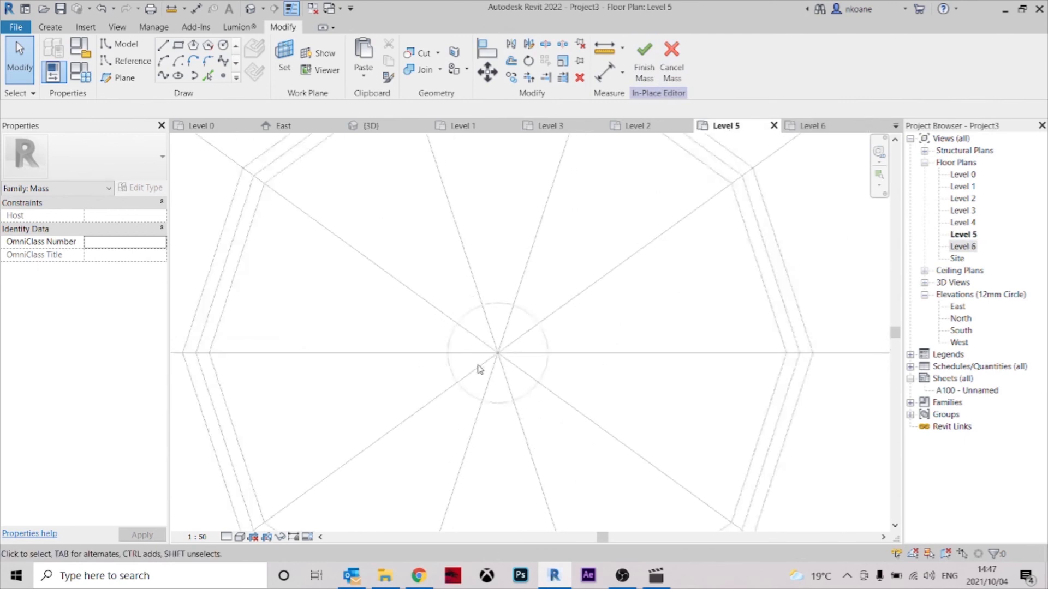
pyautogui.moveTo(494, 360); pyautogui.dragTo(535, 300, button='middle')
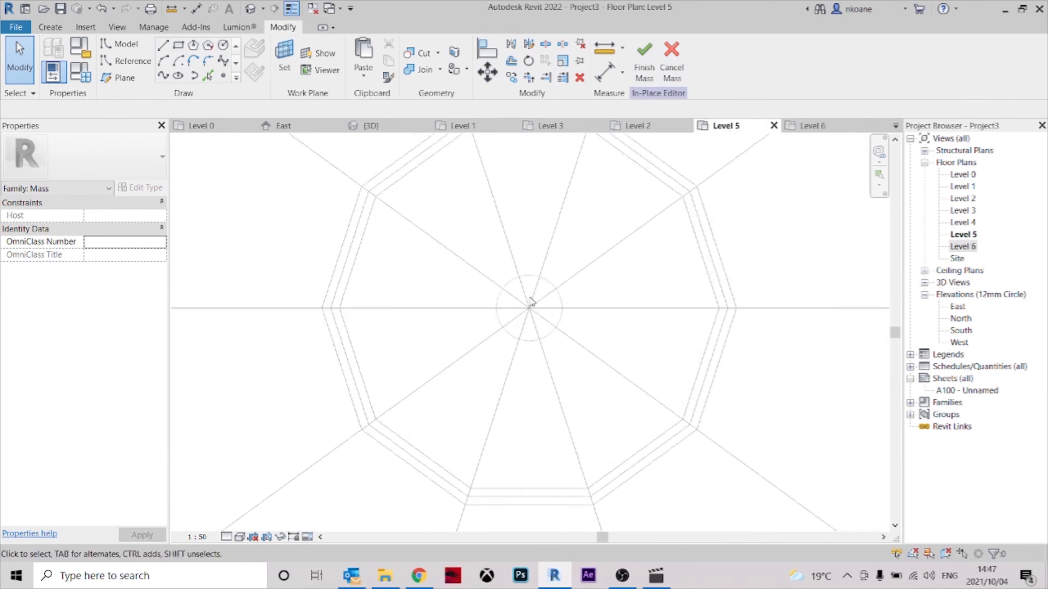
pyautogui.press('l')
pyautogui.press('i')
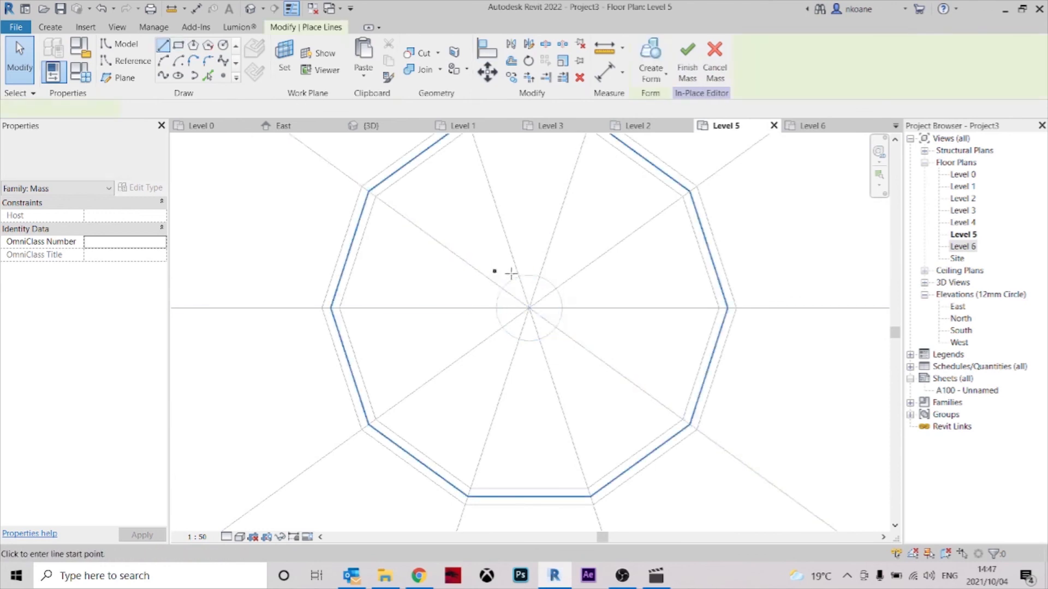
pyautogui.scroll(4, 513, 274)
pyautogui.scroll(3, 524, 275)
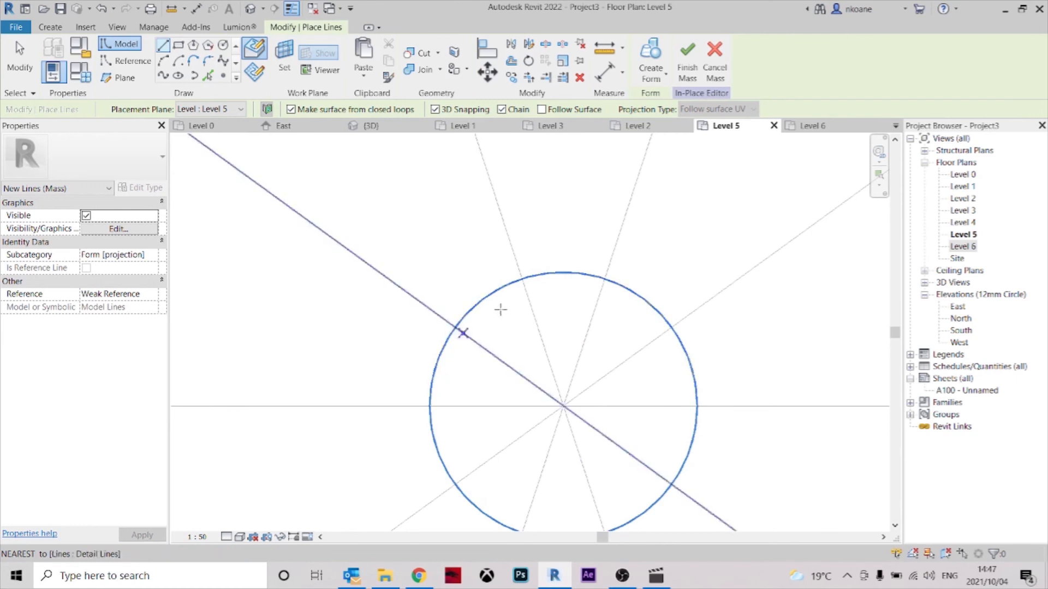
pyautogui.scroll(-5, 646, 248)
pyautogui.click(716, 69)
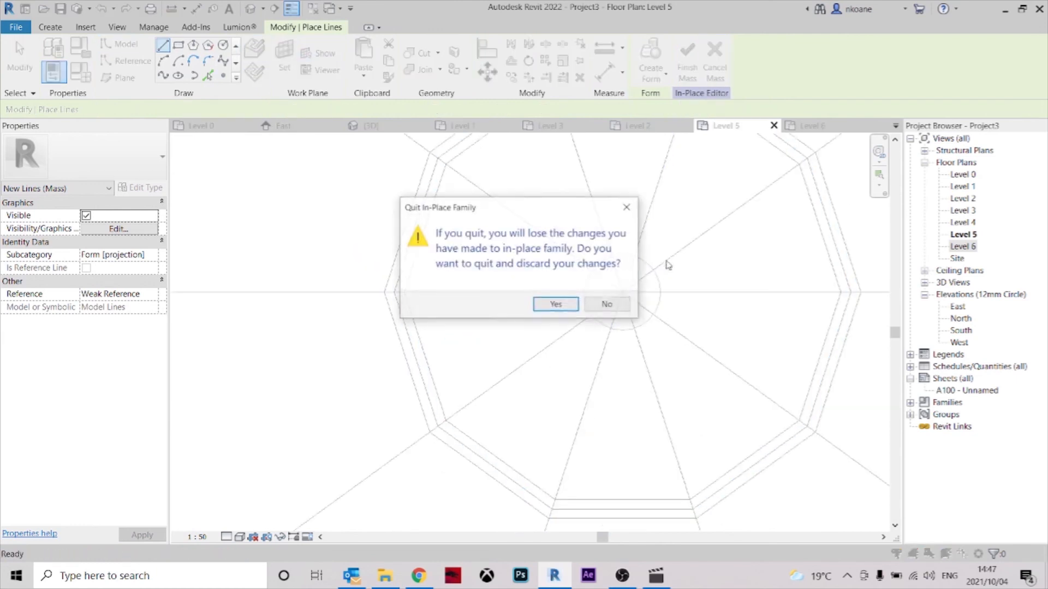
pyautogui.click(555, 307)
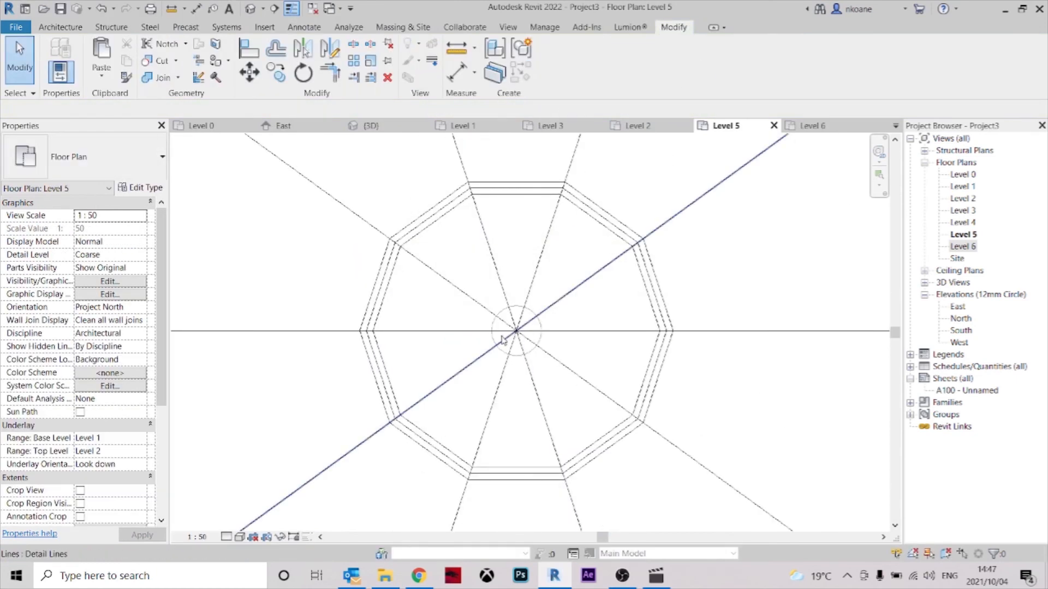
# - Draw a small decagon of Thin Lines detail lines inside the central post's circle, with corners where the radial lines cross it
pyautogui.click(508, 303)
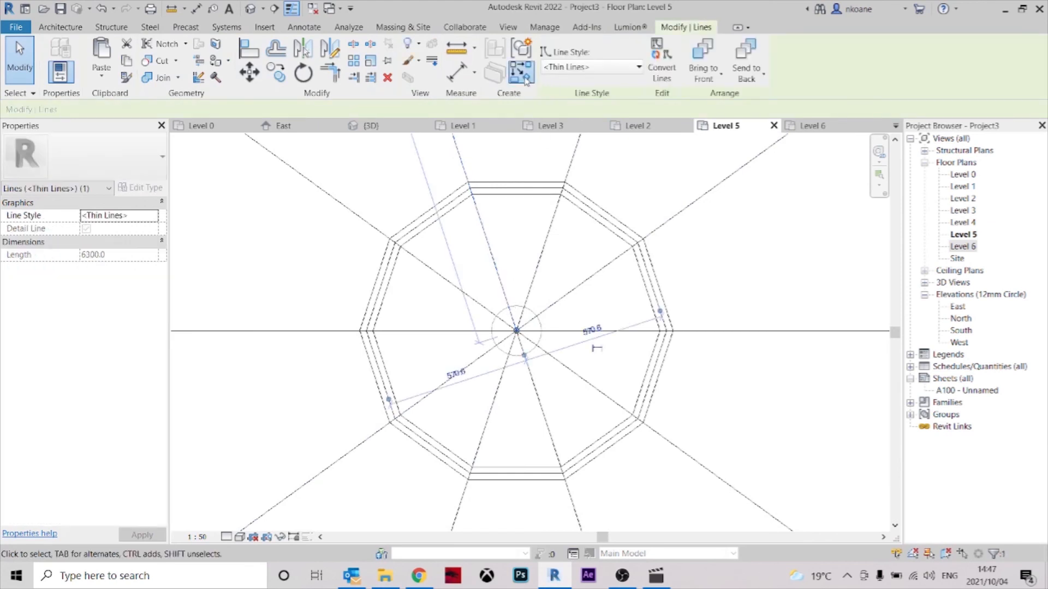
pyautogui.click(524, 79)
pyautogui.scroll(3, 516, 329)
pyautogui.click(497, 279)
pyautogui.scroll(2, 472, 301)
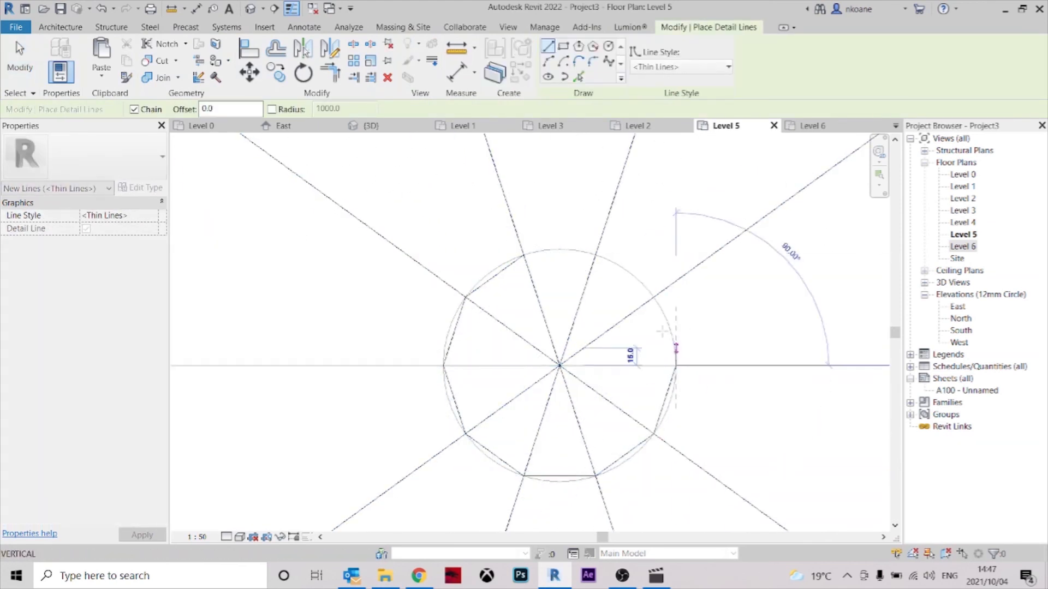
pyautogui.click(595, 254)
pyautogui.click(524, 254)
pyautogui.scroll(3, 622, 446)
pyautogui.scroll(3, 611, 453)
pyautogui.press('Escape')
pyautogui.press('Escape')
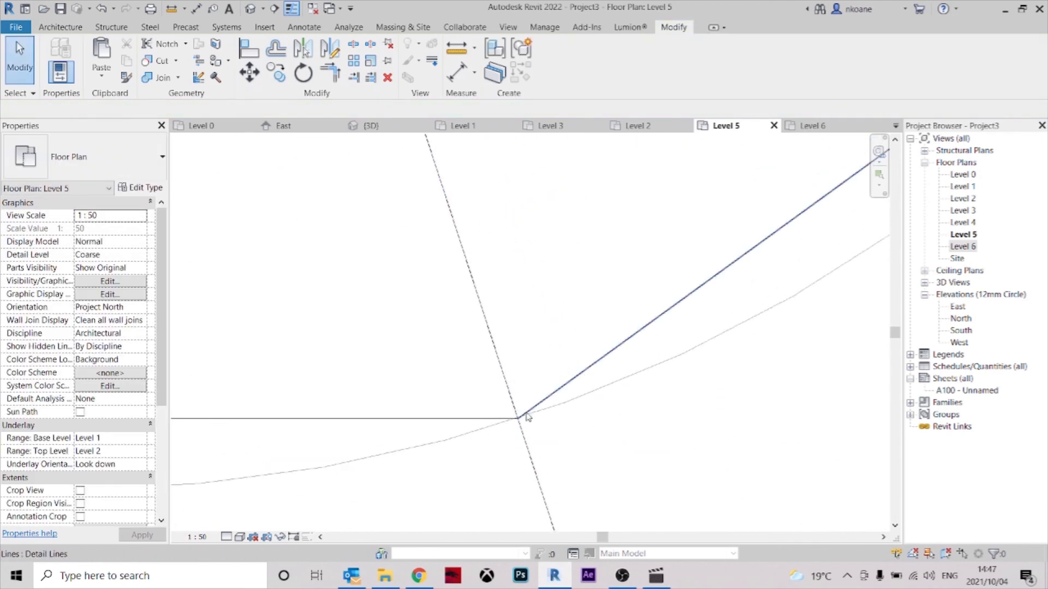
# - Replace the small decagon's bottom and lower-right edges with detail lines snapped to where the radial lines meet the circle
pyautogui.click(526, 416)
pyautogui.press('Escape')
pyautogui.scroll(-5, 587, 431)
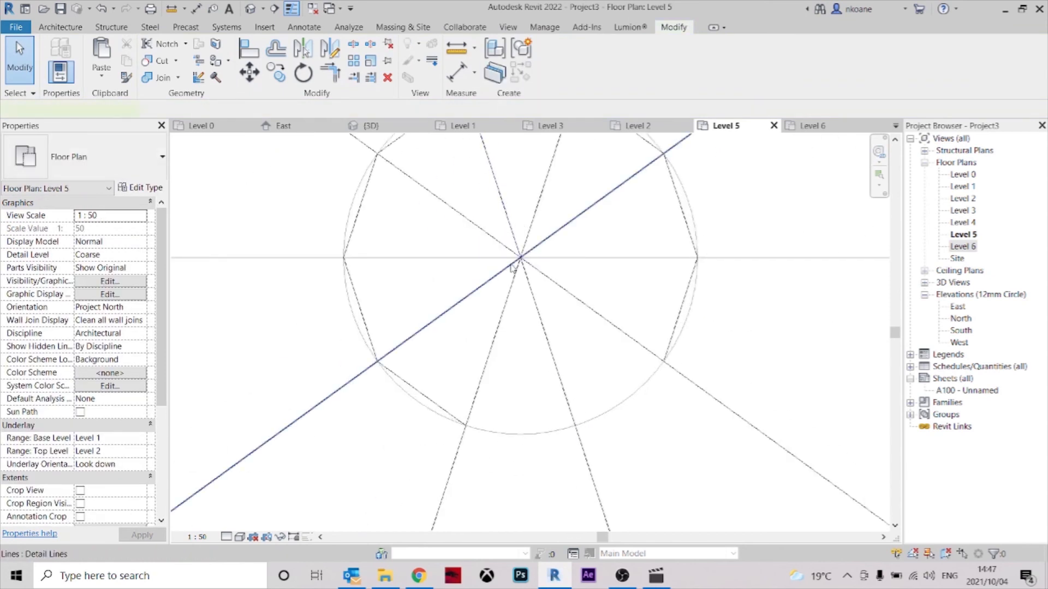
pyautogui.click(517, 263)
pyautogui.press('c')
pyautogui.press('s')
pyautogui.click(574, 425)
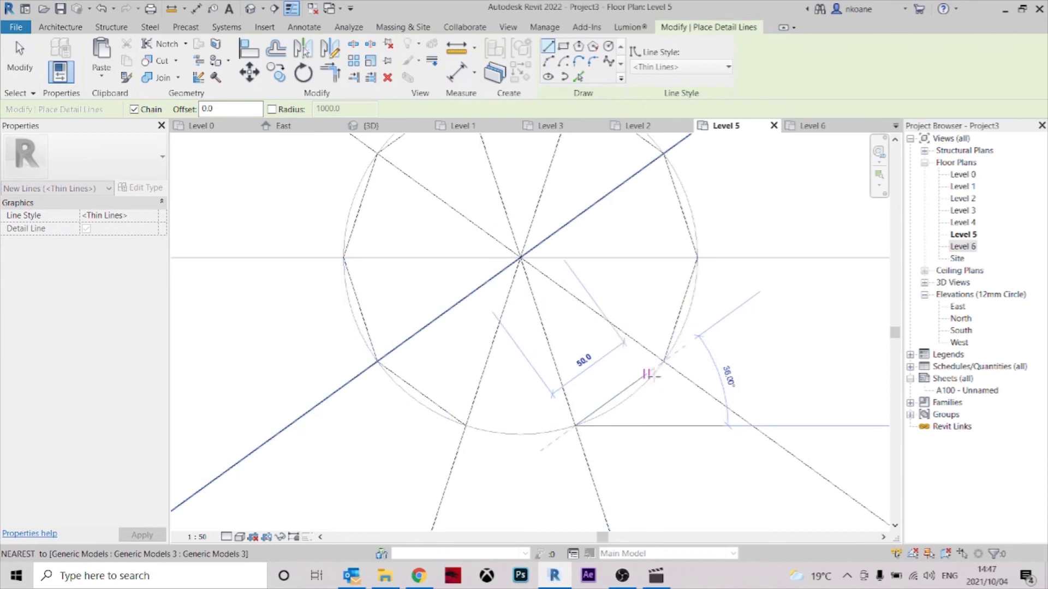
pyautogui.click(664, 359)
pyautogui.click(575, 425)
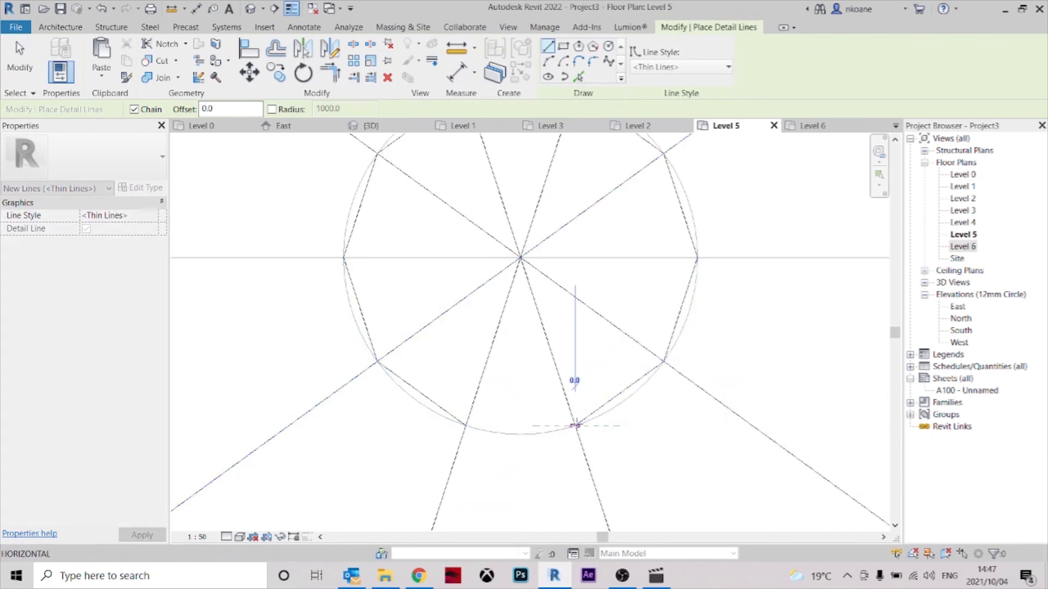
pyautogui.click(465, 425)
pyautogui.press('Escape')
pyautogui.press('Escape')
# - Rotate the small decagon of detail lines 18° about its centre
pyautogui.scroll(-5, 495, 396)
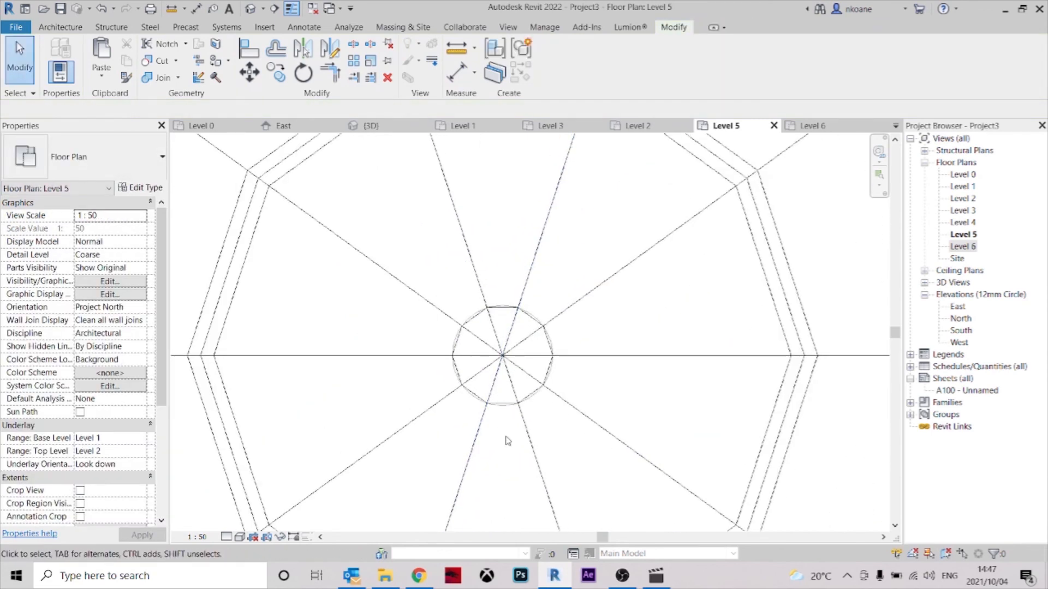
pyautogui.click(502, 408)
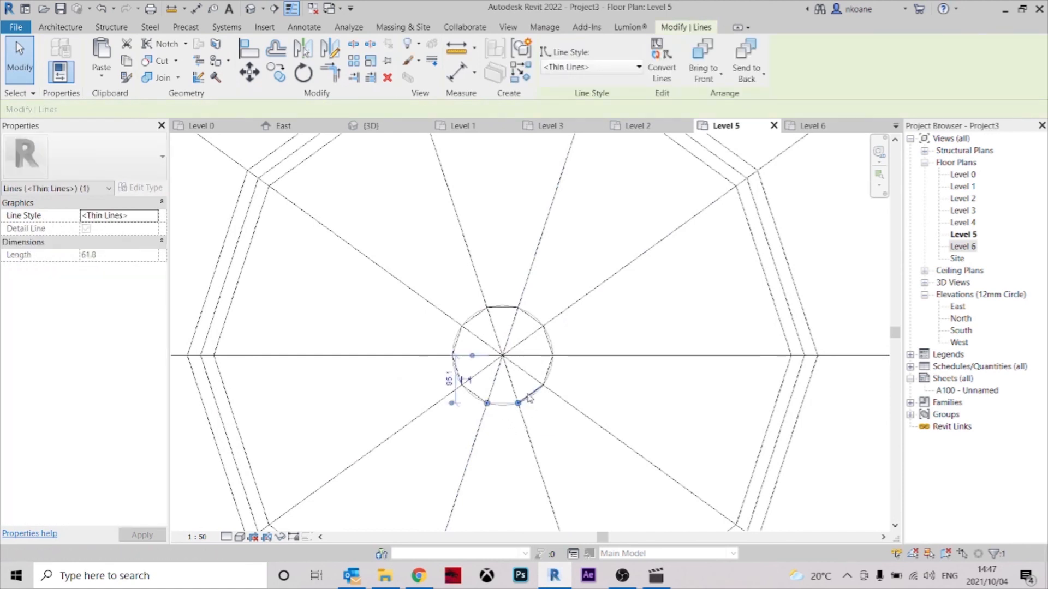
pyautogui.moveTo(436, 257); pyautogui.dragTo(592, 445)
pyautogui.click(303, 73)
pyautogui.scroll(3, 503, 318)
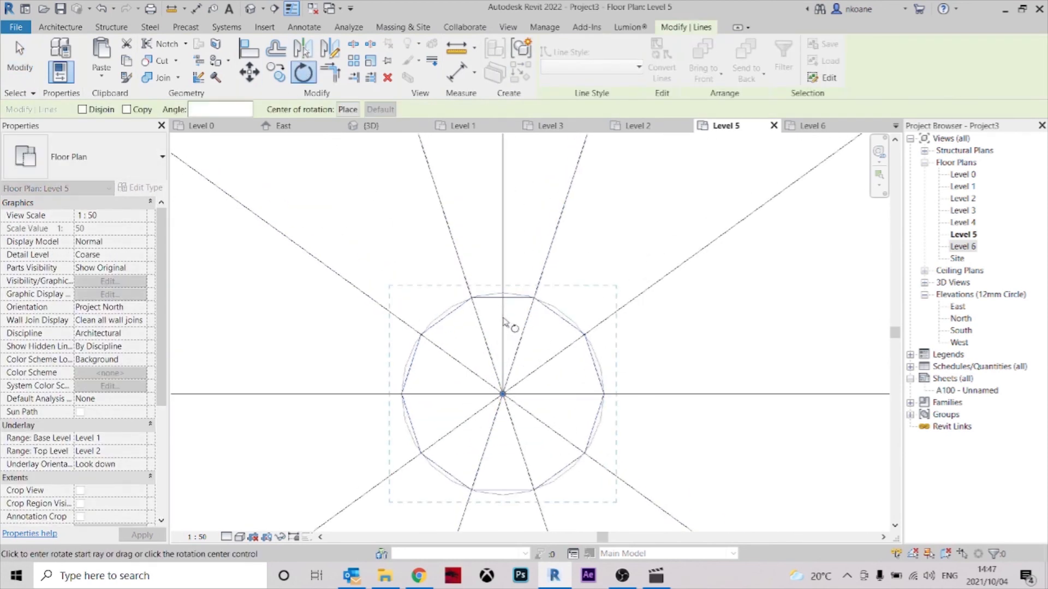
pyautogui.click(502, 297)
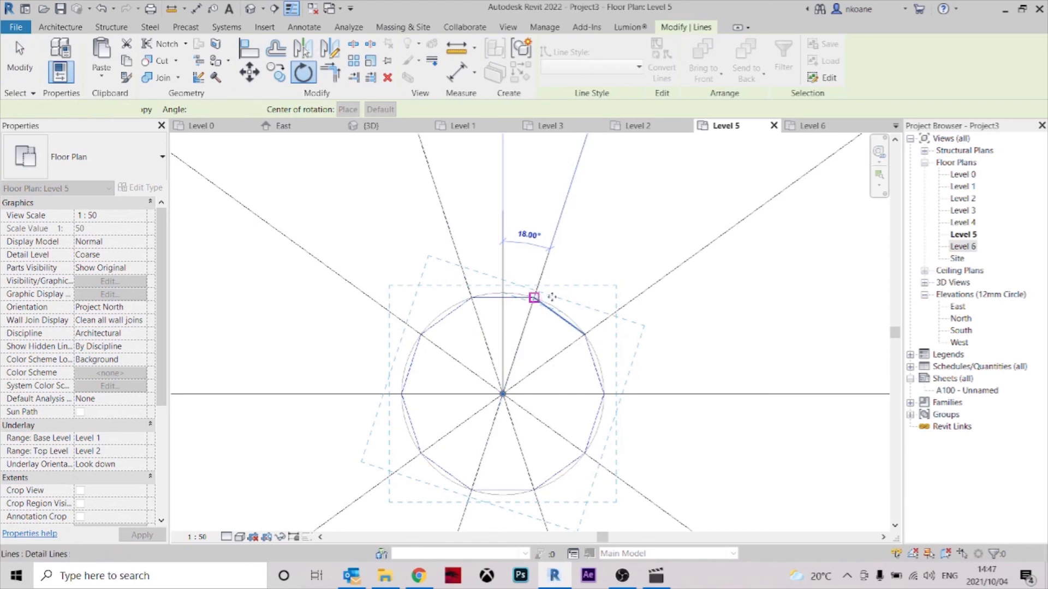
pyautogui.click(552, 297)
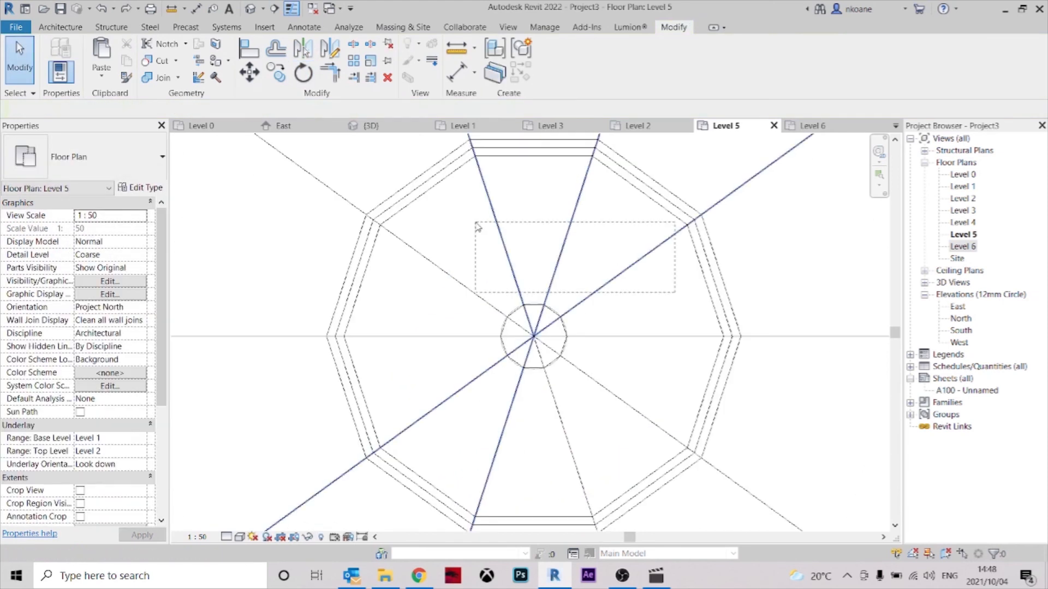
# - Undo the small decagon's rotation and delete the radial detail lines running through its centre
pyautogui.hotkey('ctrl', 'z')
pyautogui.hotkey('ctrl', 'z')
pyautogui.hotkey('ctrl', 'z')
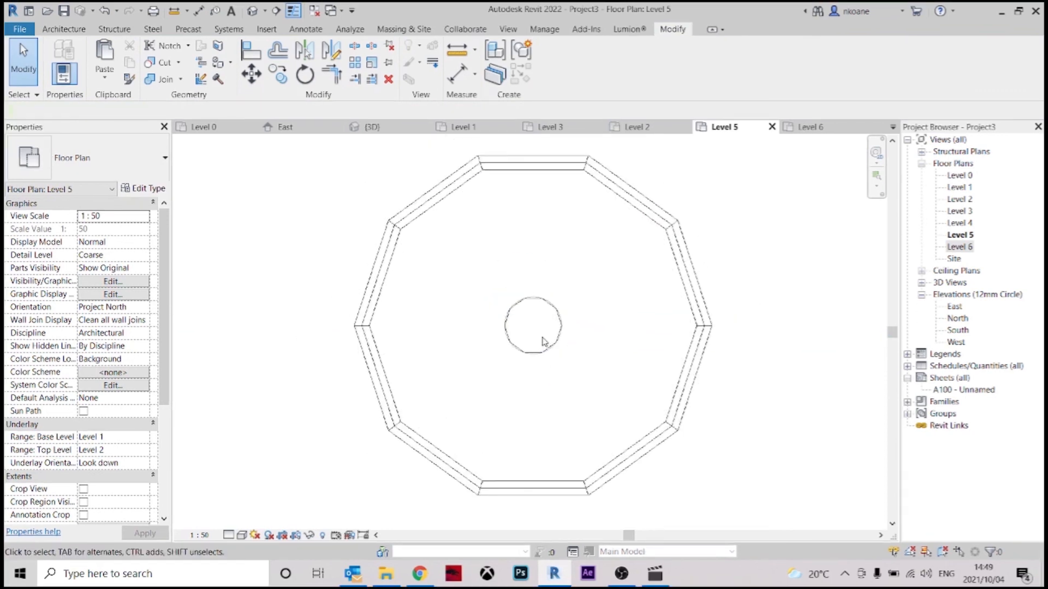
# - Offset a copy of the whole small decagon inward as one connected chain of lines
pyautogui.scroll(4, 540, 334)
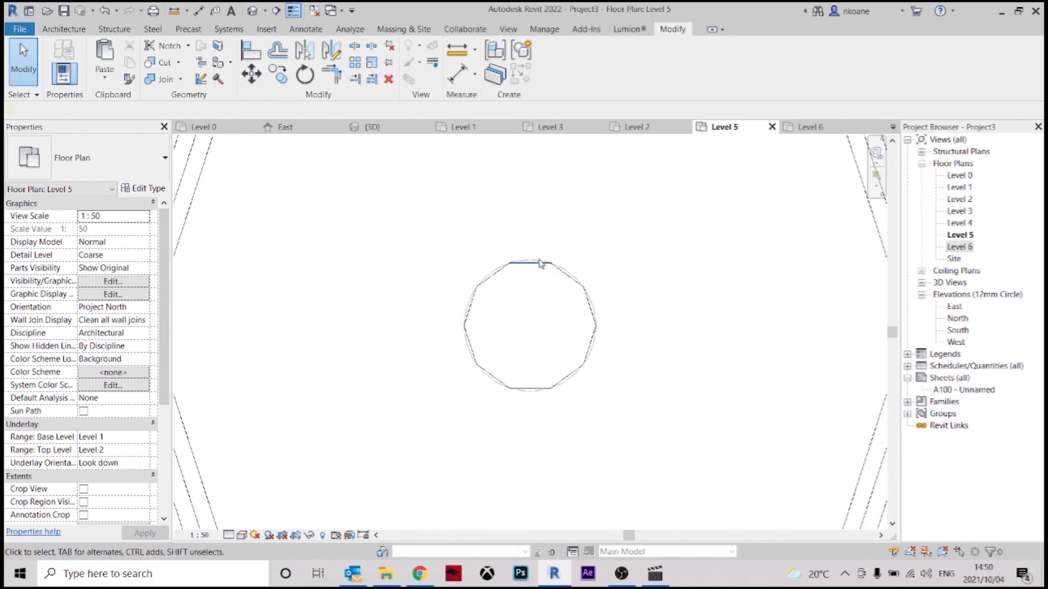
pyautogui.click(540, 263)
pyautogui.click(278, 50)
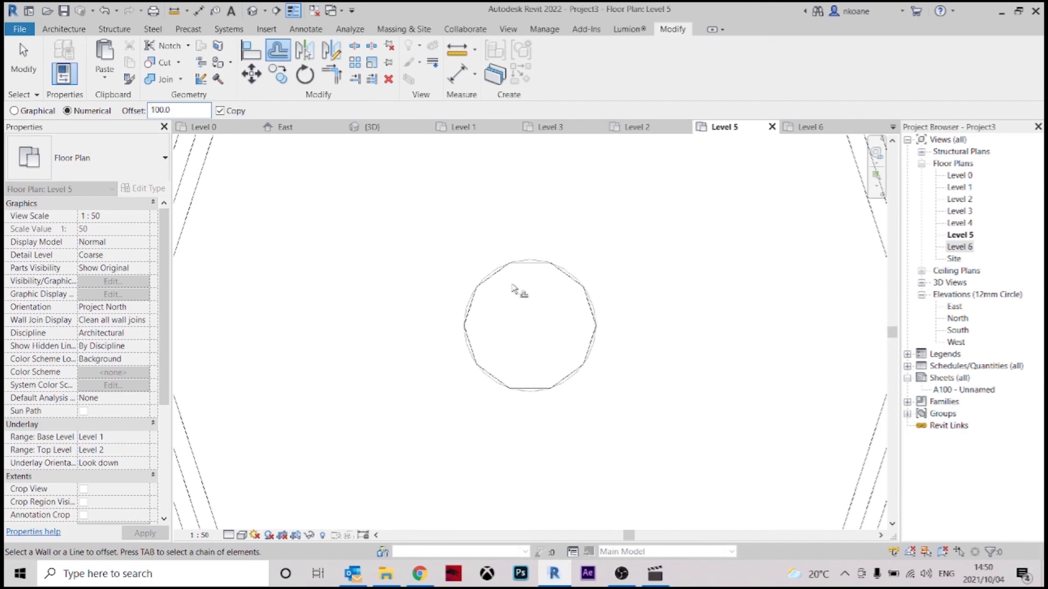
pyautogui.press('Tab')
pyautogui.press('Tab')
pyautogui.click(529, 267)
pyautogui.scroll(-3, 562, 346)
# - Offset a copy of the small decagon 90 mm inward and delete the intermediate decagon
pyautogui.scroll(4, 559, 346)
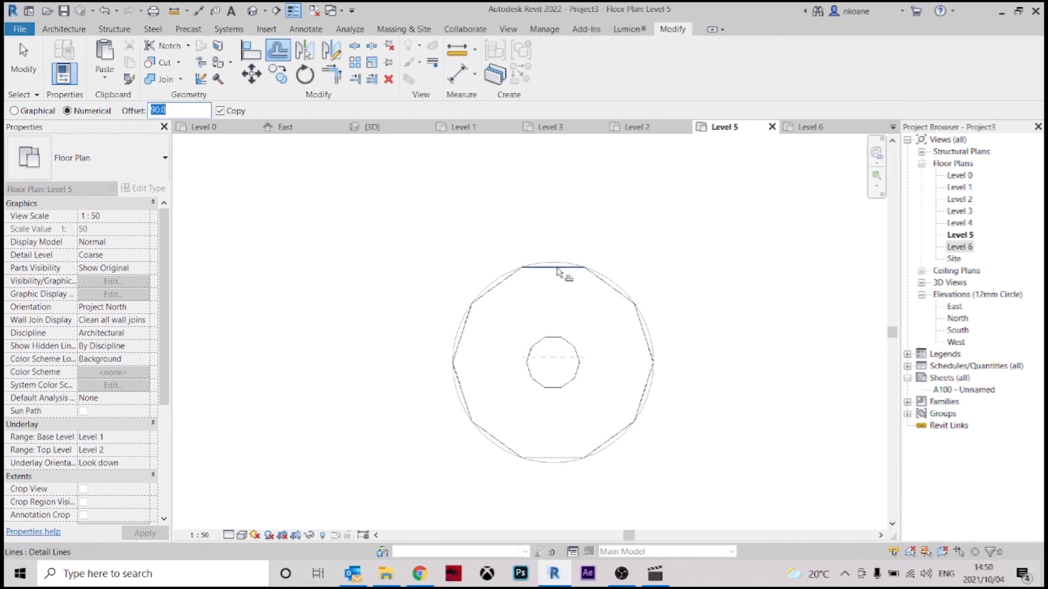
pyautogui.press('Tab')
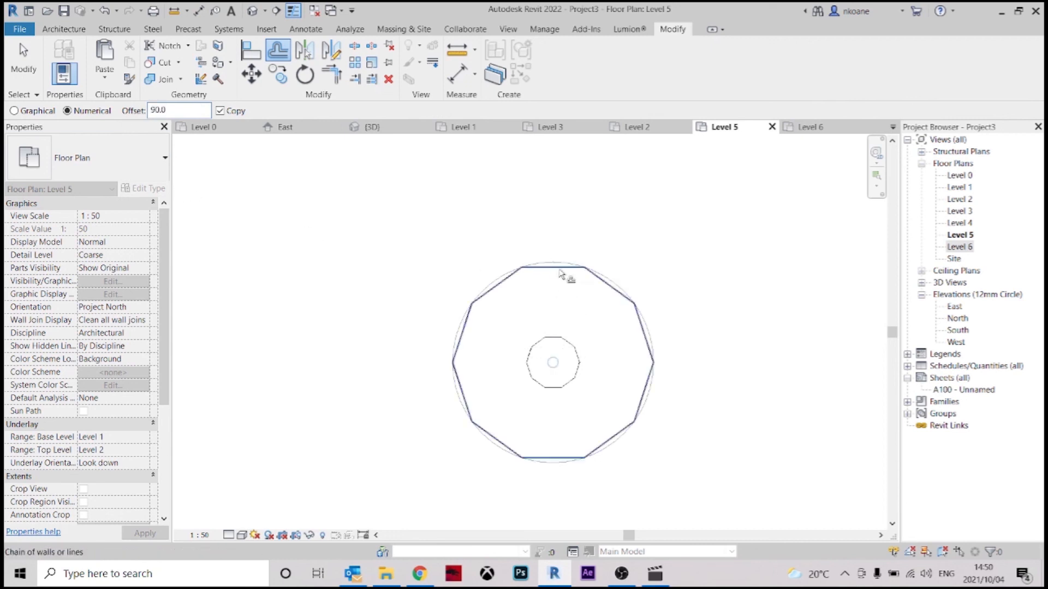
pyautogui.scroll(4, 550, 371)
pyautogui.press('Escape')
pyautogui.scroll(-4, 586, 349)
pyautogui.press('Tab')
pyautogui.click(602, 362)
pyautogui.press('Delete')
# - Delete the detail-line decagon just inside the post's circle, keeping only the tiny decagon at the centre
pyautogui.scroll(3, 605, 333)
pyautogui.scroll(-3, 606, 327)
pyautogui.scroll(4, 565, 330)
pyautogui.scroll(-2, 568, 331)
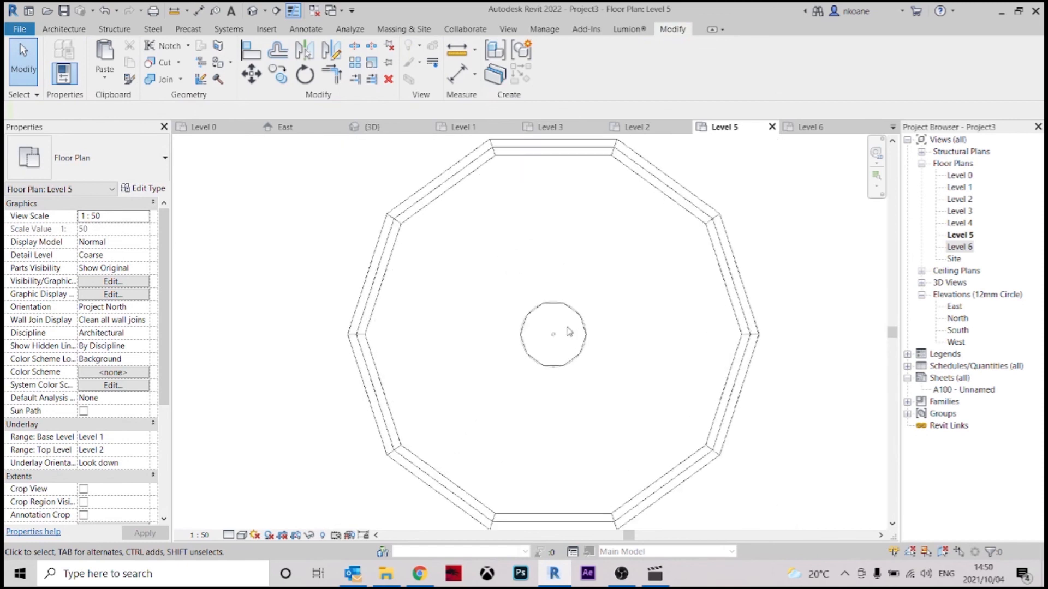
pyautogui.scroll(-1, 571, 336)
pyautogui.scroll(1, 565, 315)
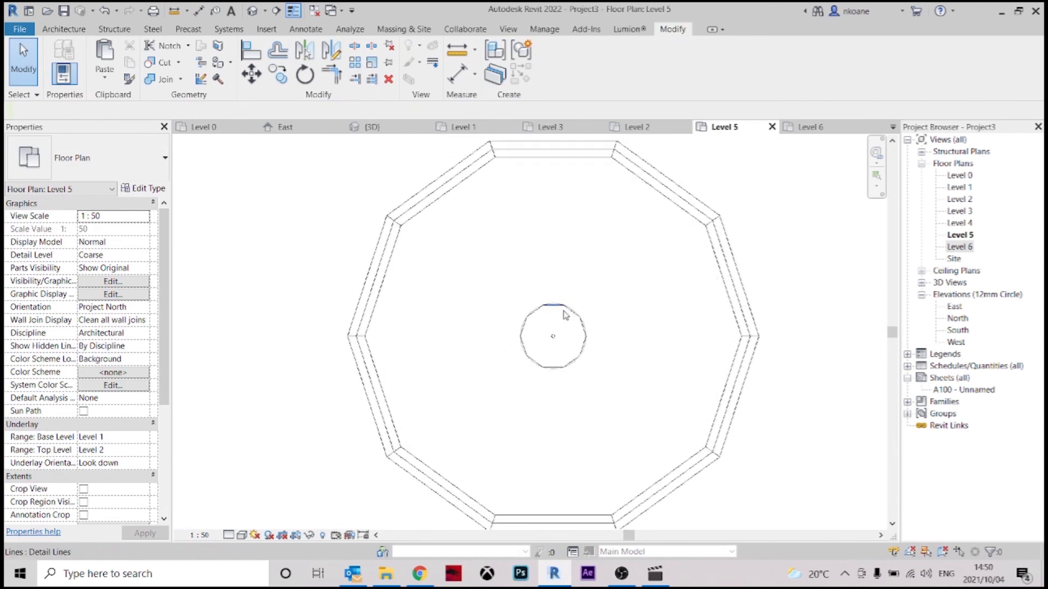
pyautogui.click(571, 316)
pyautogui.press('Escape')
pyautogui.scroll(2, 538, 349)
pyautogui.scroll(-2, 537, 345)
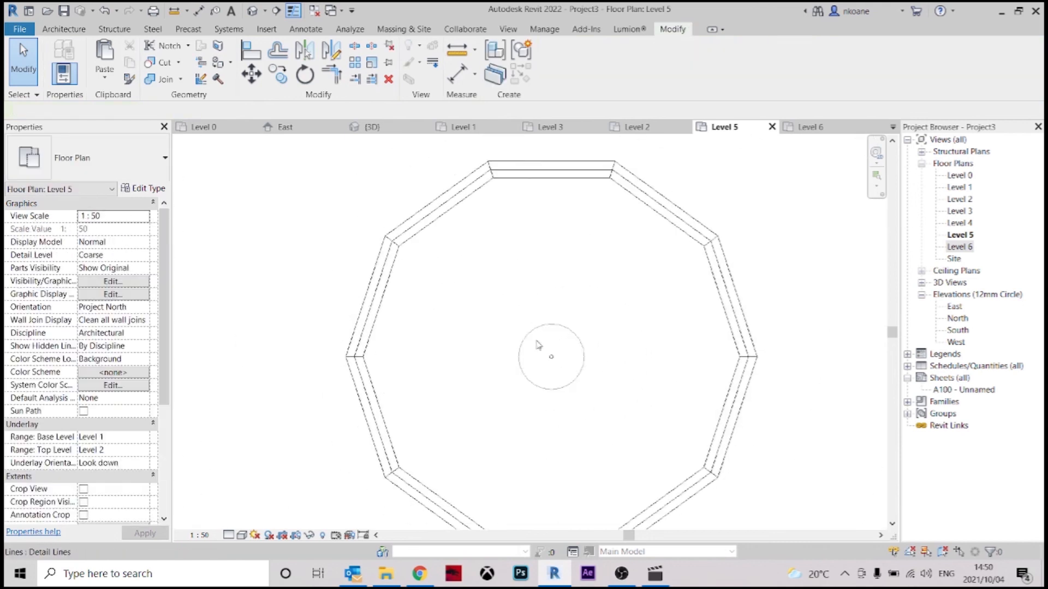
pyautogui.scroll(1, 551, 361)
pyautogui.scroll(-1, 553, 365)
pyautogui.scroll(-2, 552, 363)
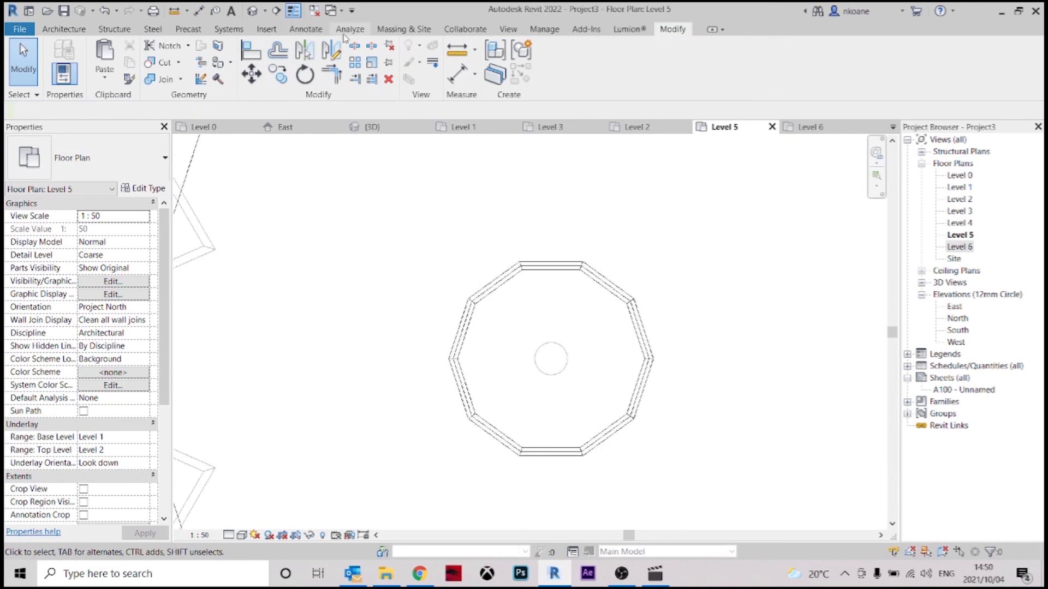
# - Start an in-place mass and draw a closed decagon of model lines on Level 5 through the swept ring's centreline corners
pyautogui.click(404, 29)
pyautogui.click(149, 53)
pyautogui.click(528, 311)
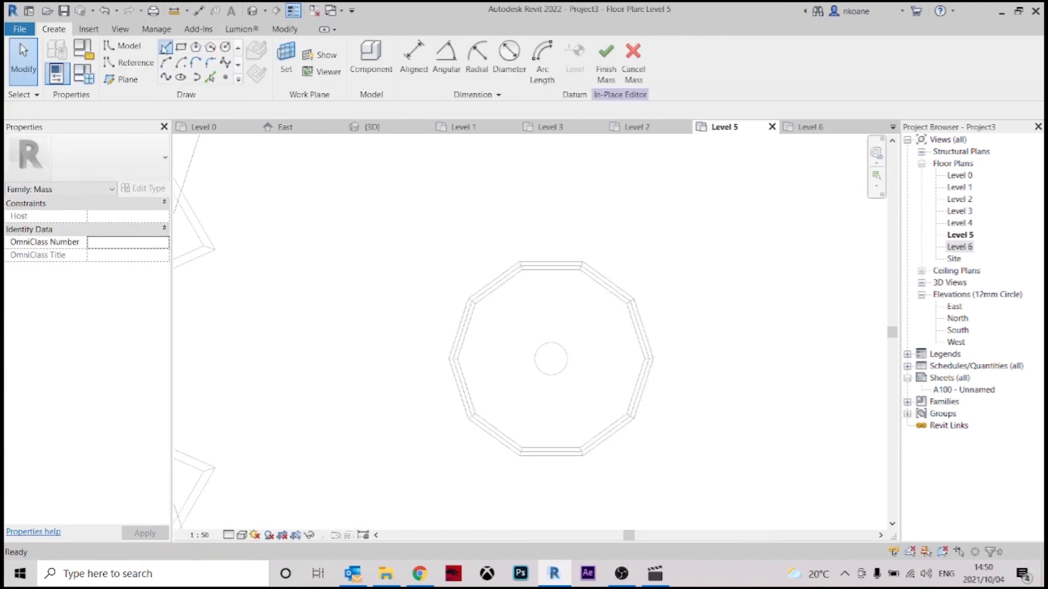
pyautogui.click(164, 48)
pyautogui.scroll(2, 531, 299)
pyautogui.click(514, 249)
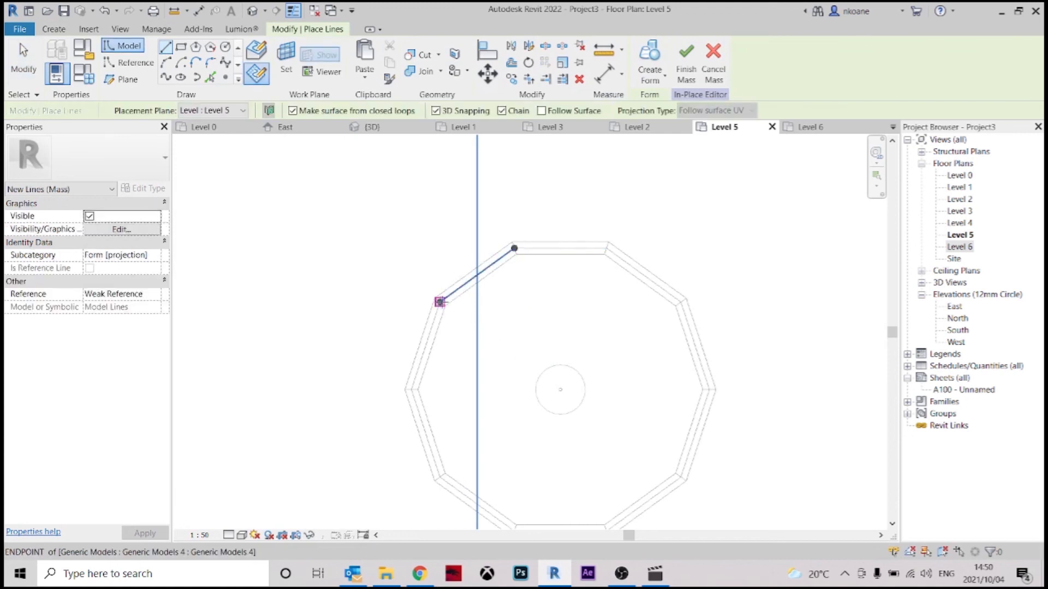
pyautogui.click(441, 478)
pyautogui.scroll(-1, 441, 478)
pyautogui.click(514, 531)
pyautogui.click(606, 532)
pyautogui.click(681, 477)
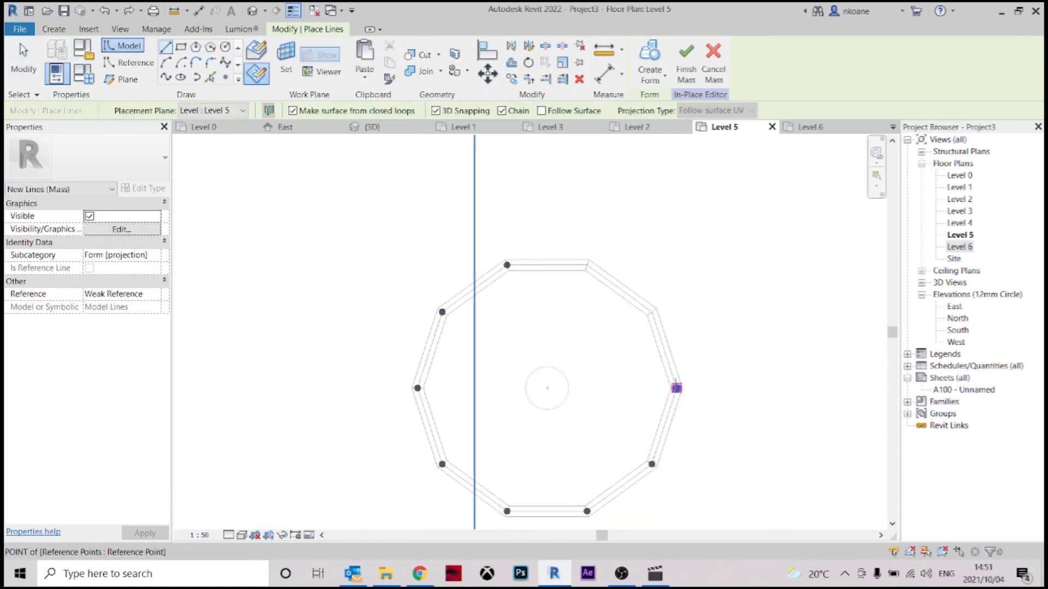
pyautogui.click(506, 265)
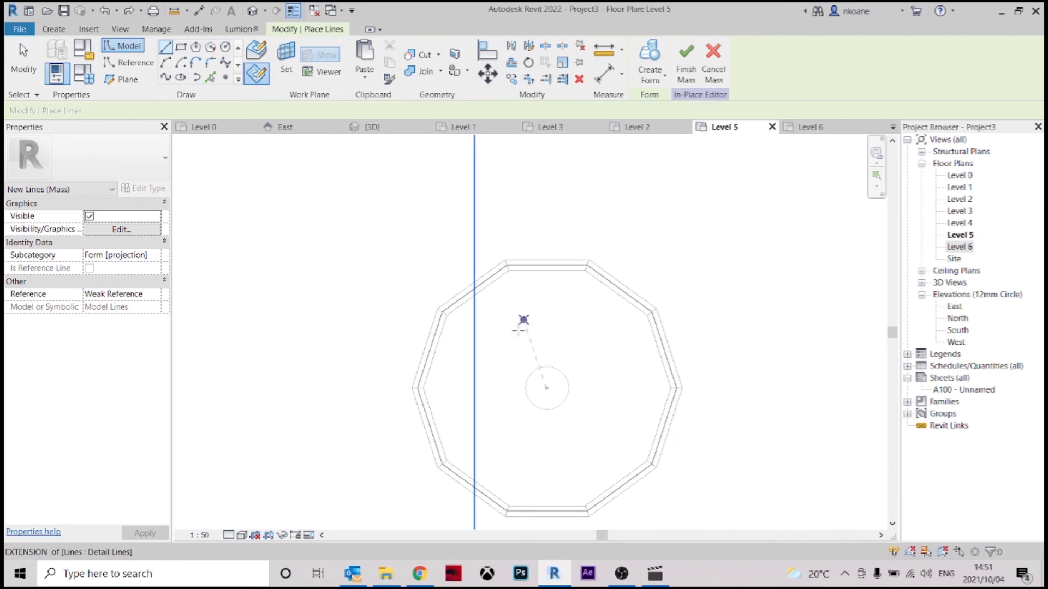
# - Set the placement plane to Level 6 and trace the tiny central decagon with a closed chain of mass lines
pyautogui.click(220, 110)
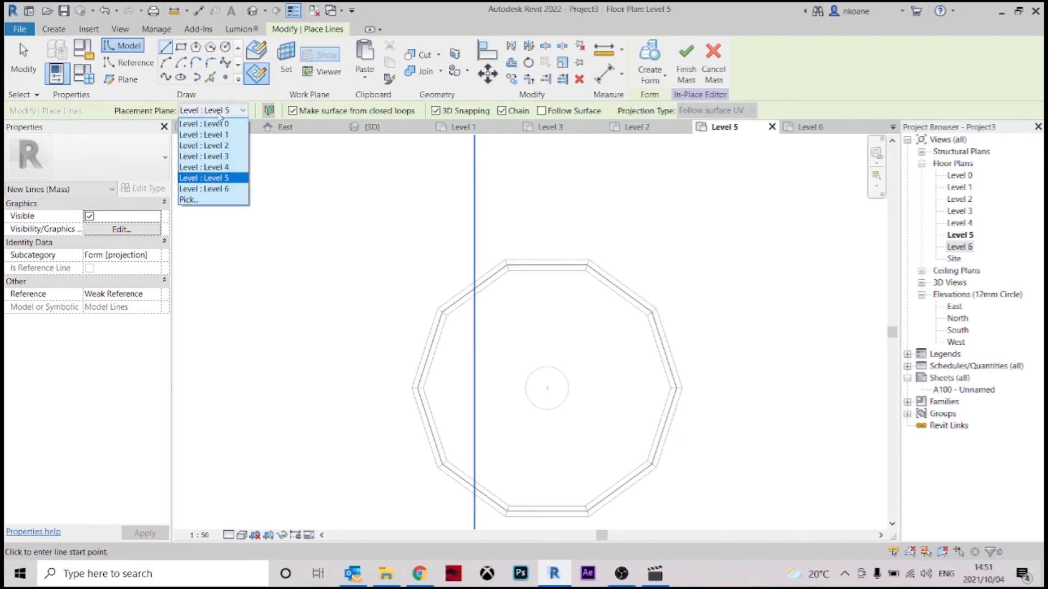
pyautogui.click(228, 189)
pyautogui.click(521, 264)
pyautogui.click(483, 291)
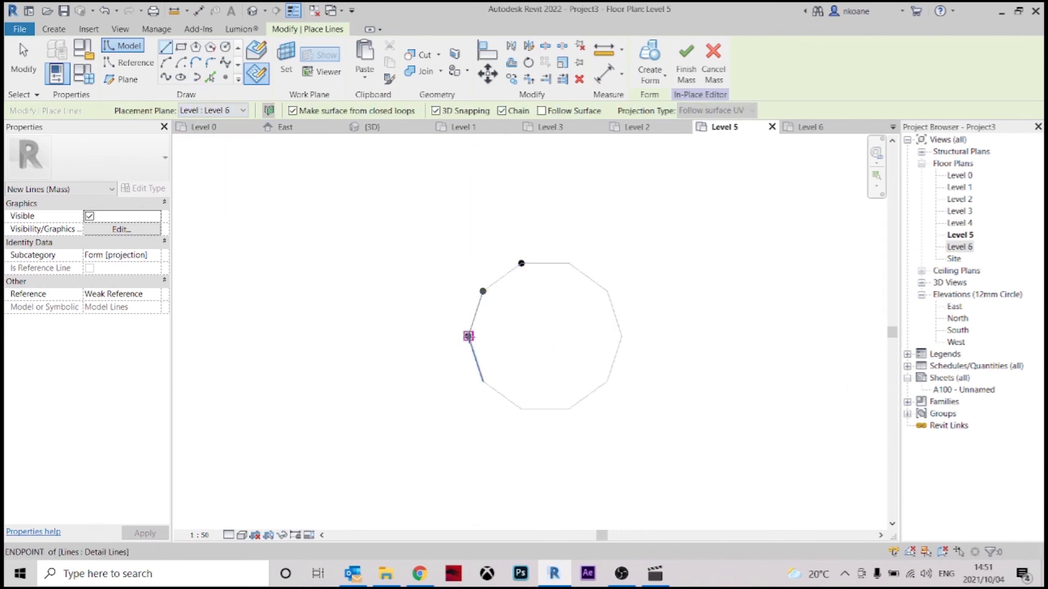
pyautogui.click(569, 409)
pyautogui.click(607, 381)
pyautogui.click(622, 336)
pyautogui.click(608, 290)
pyautogui.click(569, 264)
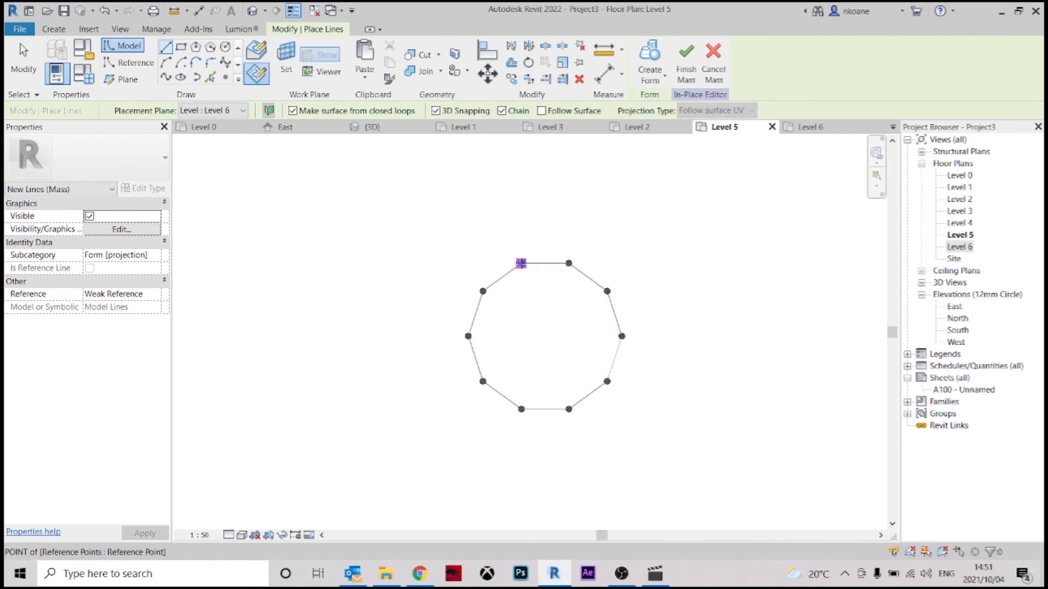
pyautogui.click(521, 264)
pyautogui.scroll(-3, 571, 360)
pyautogui.press('Escape')
pyautogui.press('Escape')
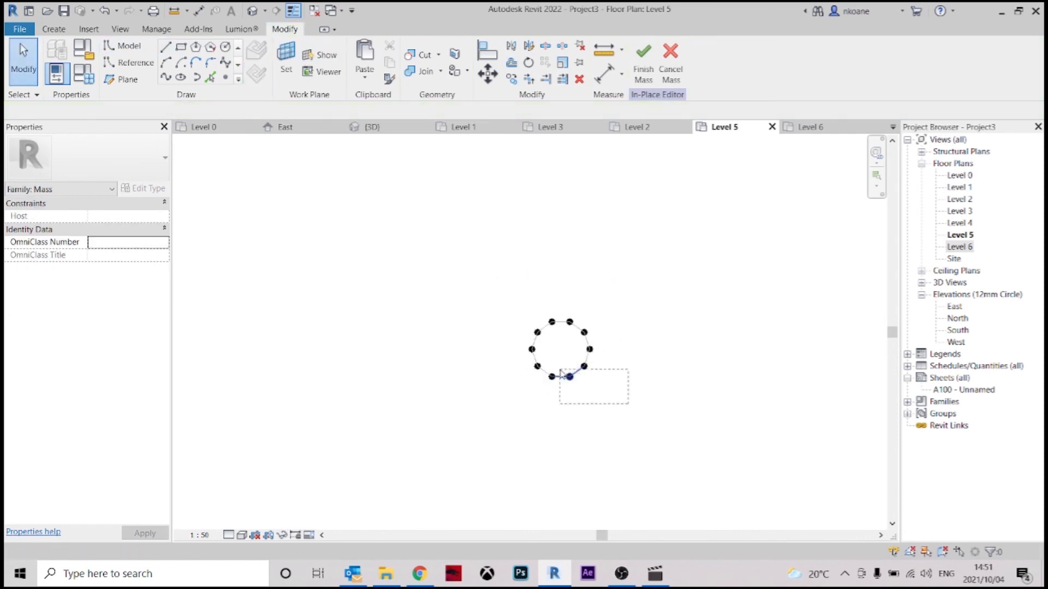
# - Rotate the Level 6 decagon's lines about their centre so that one corner points straight up
pyautogui.click(559, 379)
pyautogui.scroll(2, 564, 353)
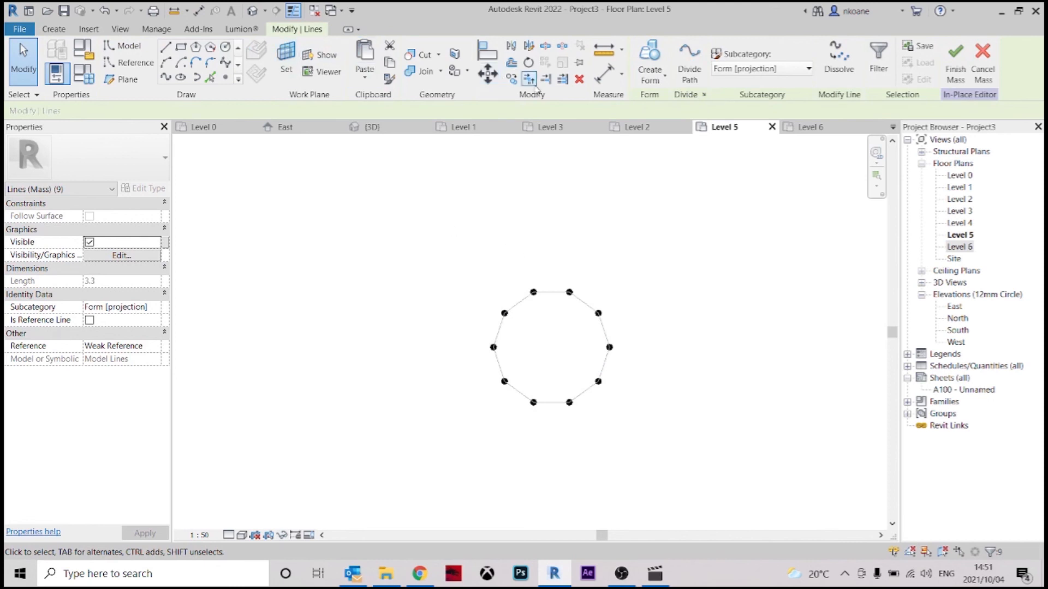
pyautogui.click(528, 63)
pyautogui.click(533, 292)
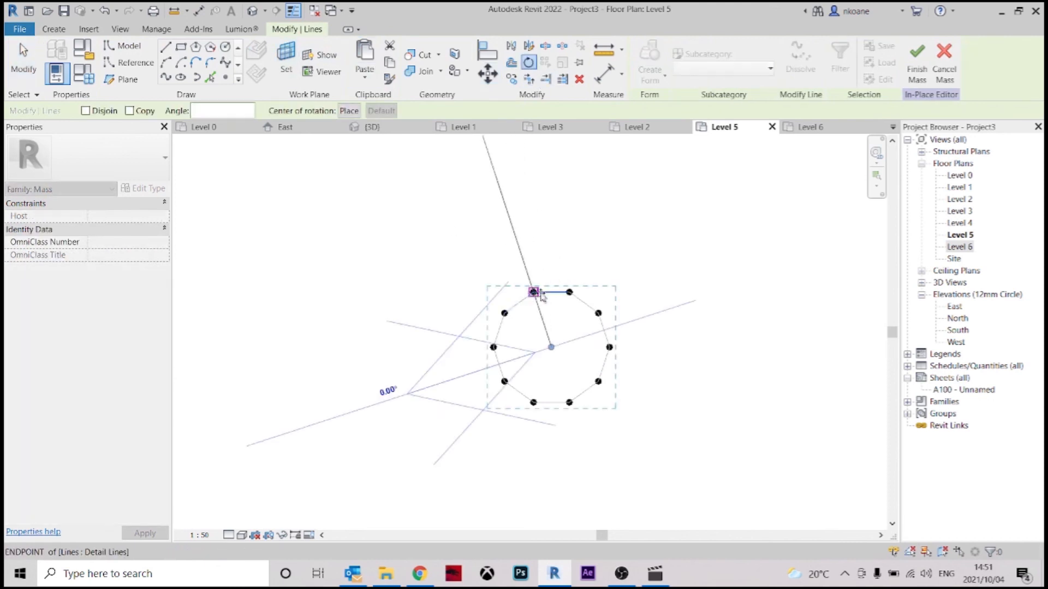
pyautogui.click(549, 295)
pyautogui.click(580, 281)
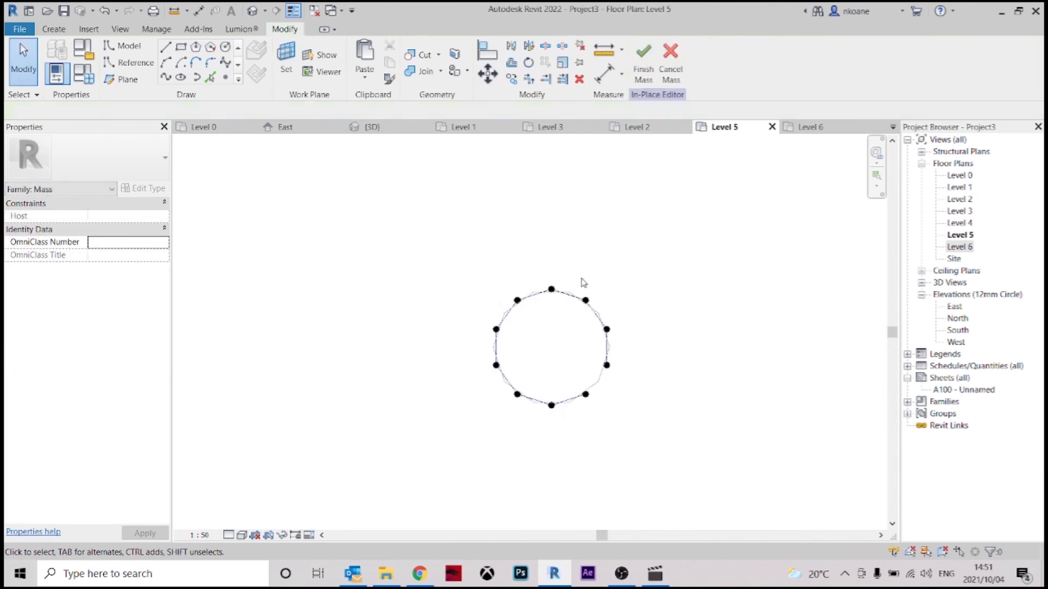
# - Open the 3D view and select the decagon profiles at and above the roof's top opening
pyautogui.scroll(-4, 594, 303)
pyautogui.scroll(-5, 593, 302)
pyautogui.hotkey('ctrl', 'Tab')
pyautogui.keyDown('shift'); pyautogui.moveTo(583, 289); pyautogui.dragTo(549, 332, button='middle'); pyautogui.keyUp('shift')
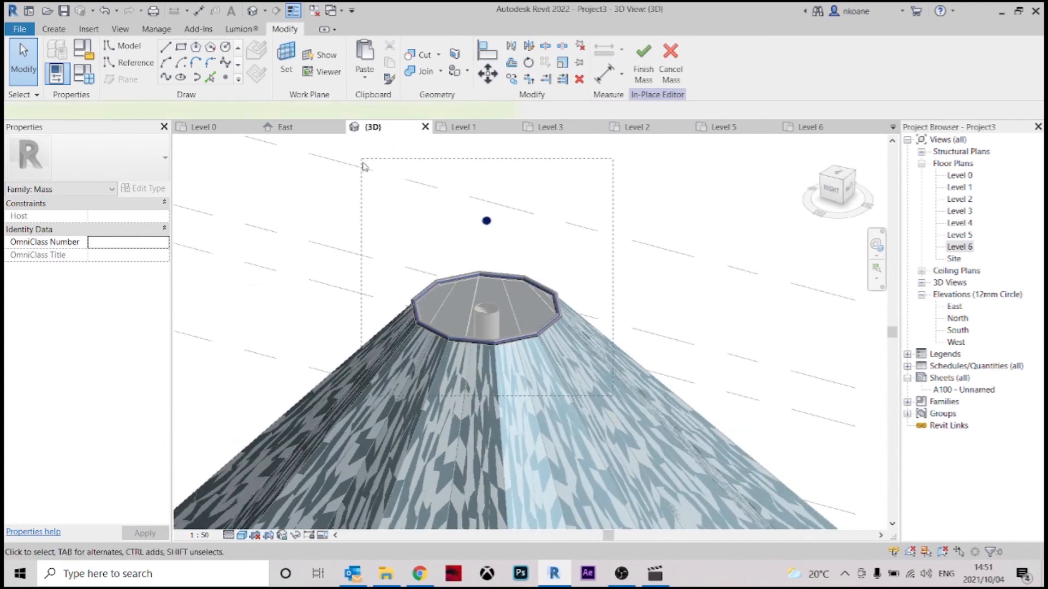
pyautogui.moveTo(364, 166); pyautogui.dragTo(363, 164)
pyautogui.click(613, 214)
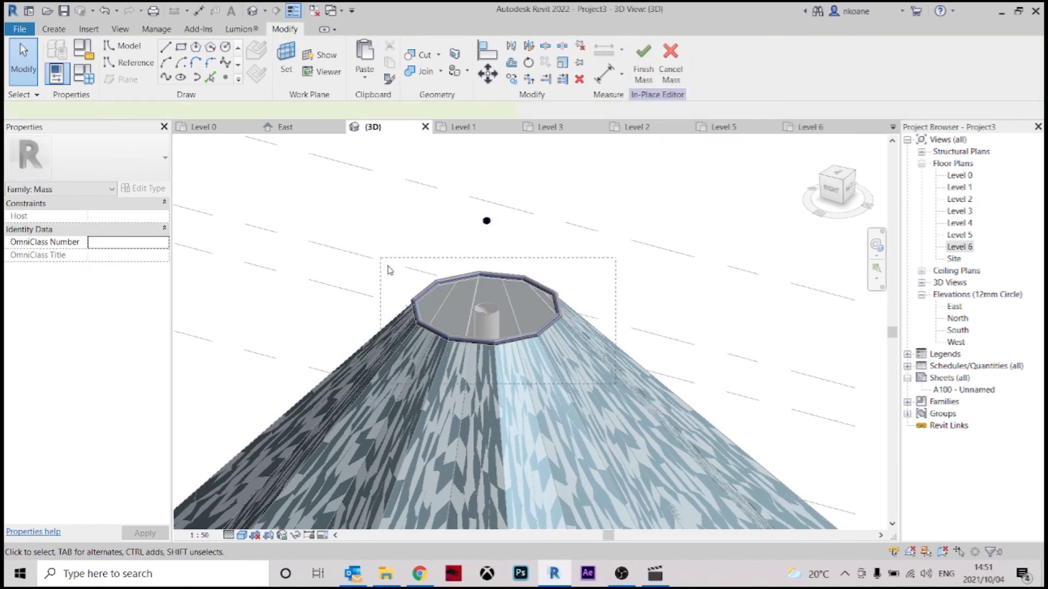
pyautogui.moveTo(388, 268); pyautogui.dragTo(389, 269)
pyautogui.click(836, 60)
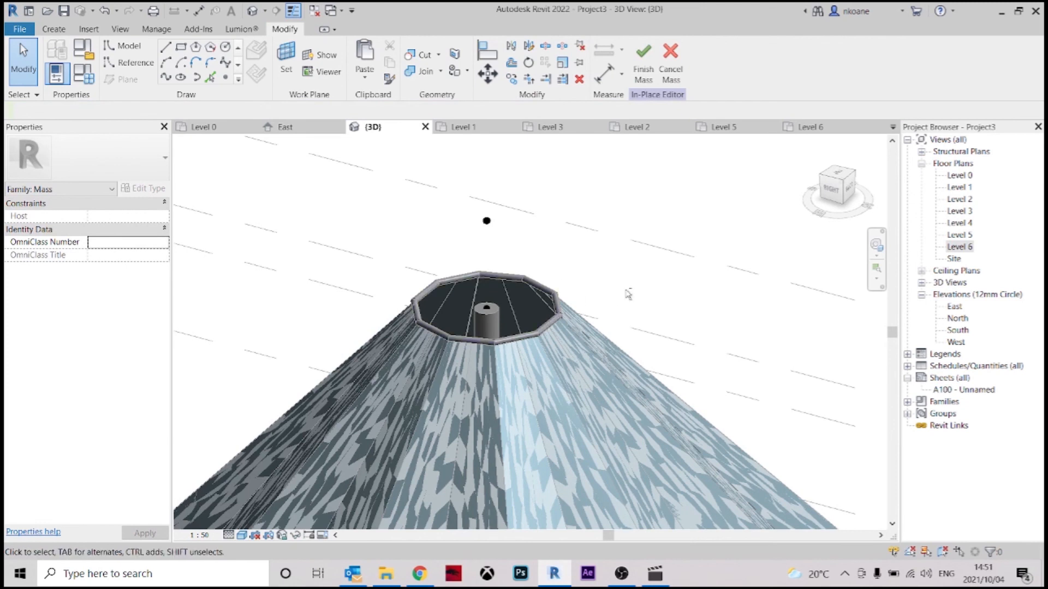
# - Try to create a form from the Level 5 and Level 6 decagon profiles
pyautogui.keyDown('shift'); pyautogui.moveTo(628, 295); pyautogui.dragTo(539, 269, button='middle'); pyautogui.keyUp('shift')
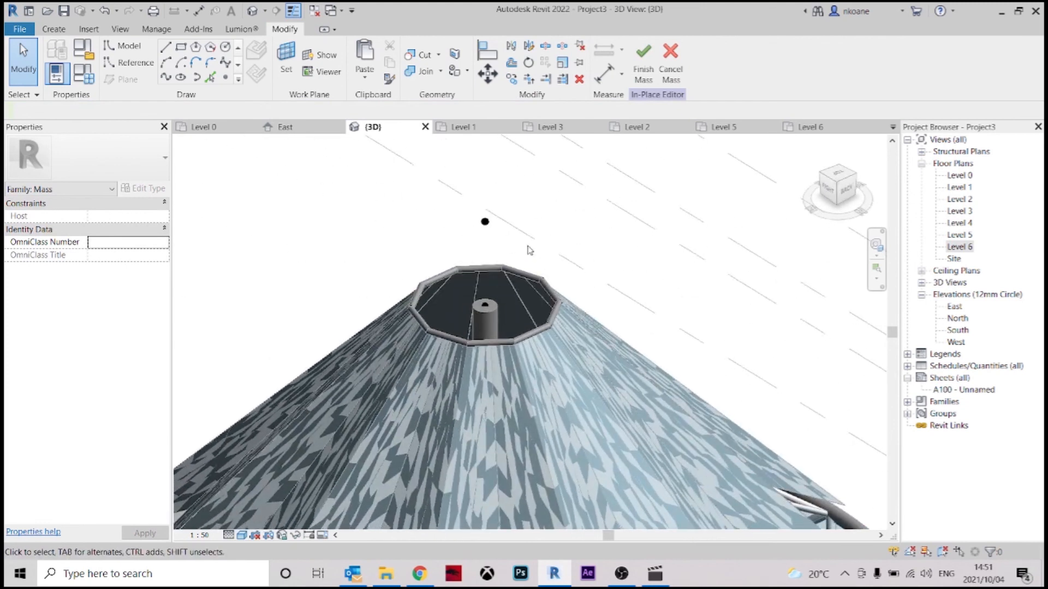
pyautogui.moveTo(460, 194); pyautogui.dragTo(460, 195)
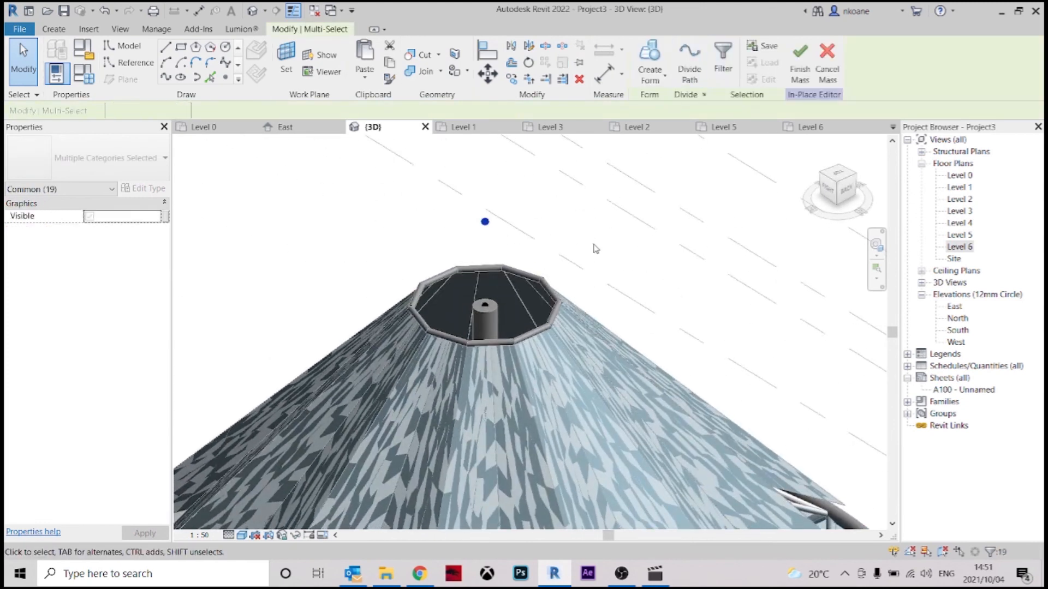
pyautogui.press('Escape')
pyautogui.moveTo(404, 182); pyautogui.dragTo(404, 182)
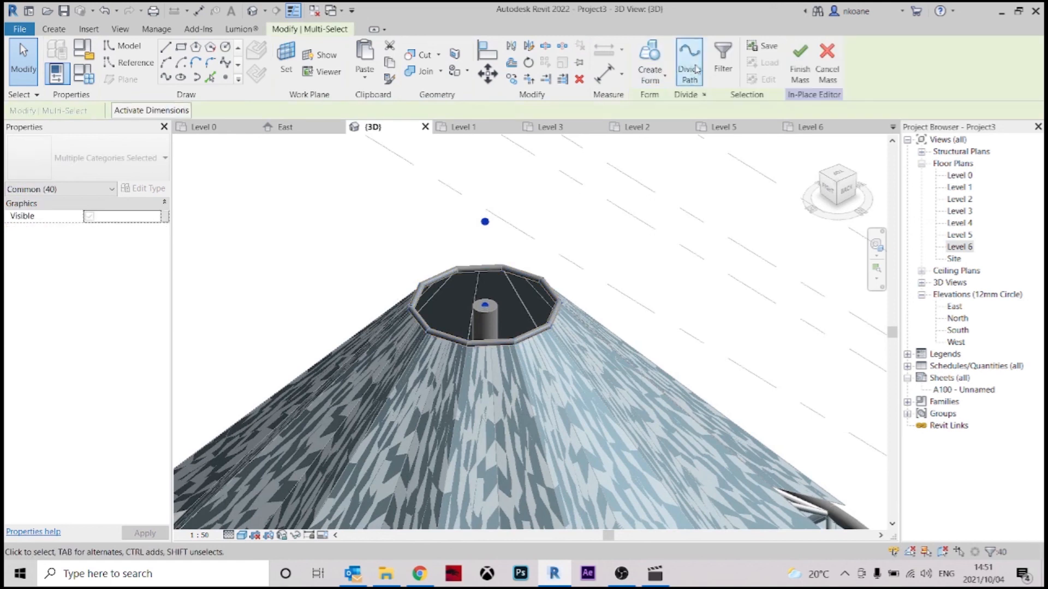
pyautogui.click(658, 60)
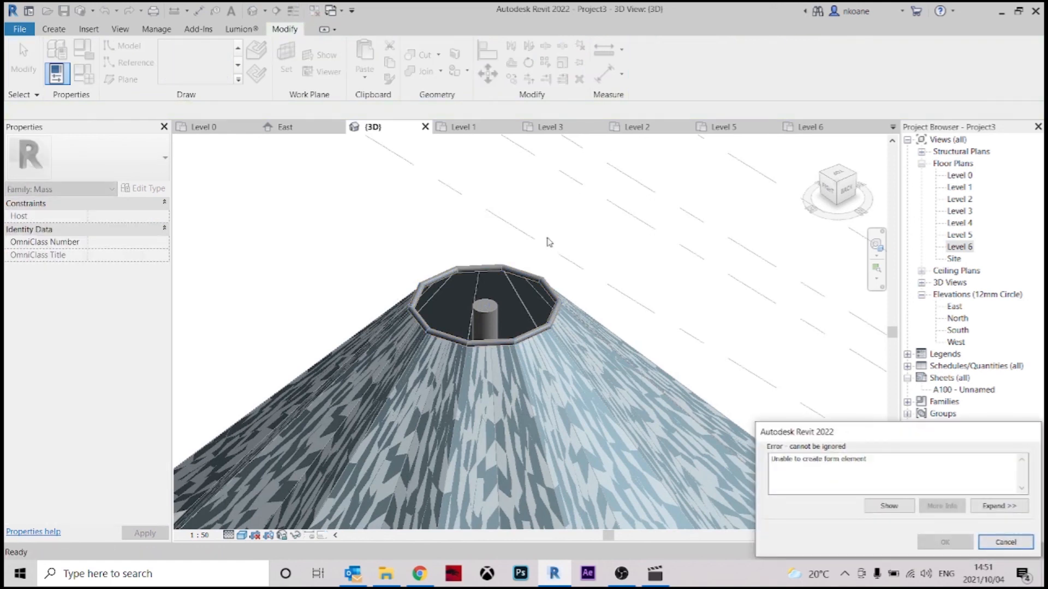
pyautogui.press('Escape')
# - Try again to create a form from all profiles and reference points around the roof's top opening
pyautogui.scroll(4, 486, 316)
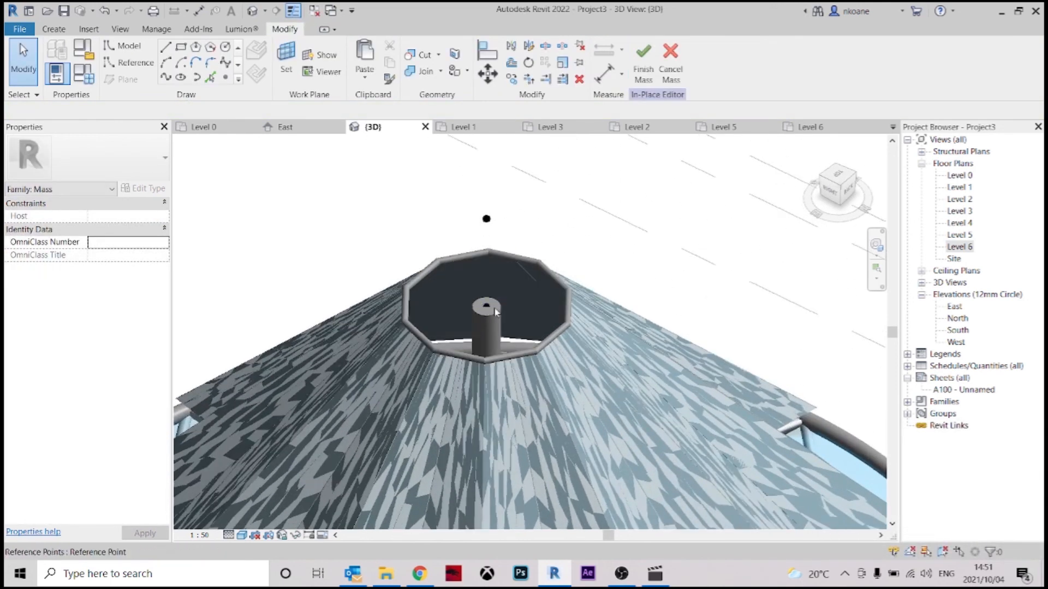
pyautogui.moveTo(627, 385); pyautogui.dragTo(363, 162)
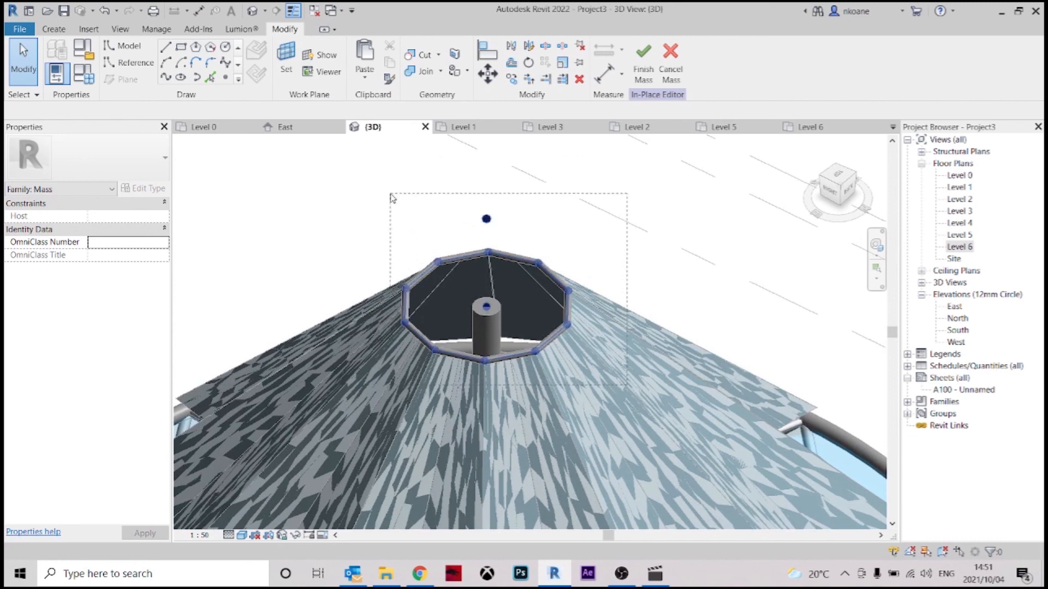
pyautogui.moveTo(391, 198); pyautogui.dragTo(391, 197)
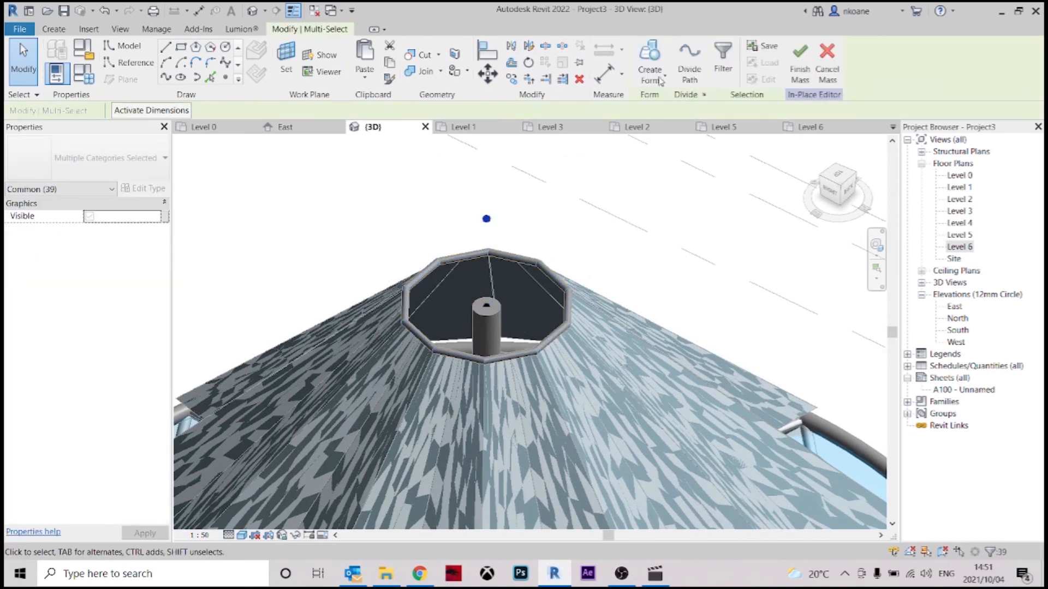
pyautogui.click(650, 60)
pyautogui.press('Escape')
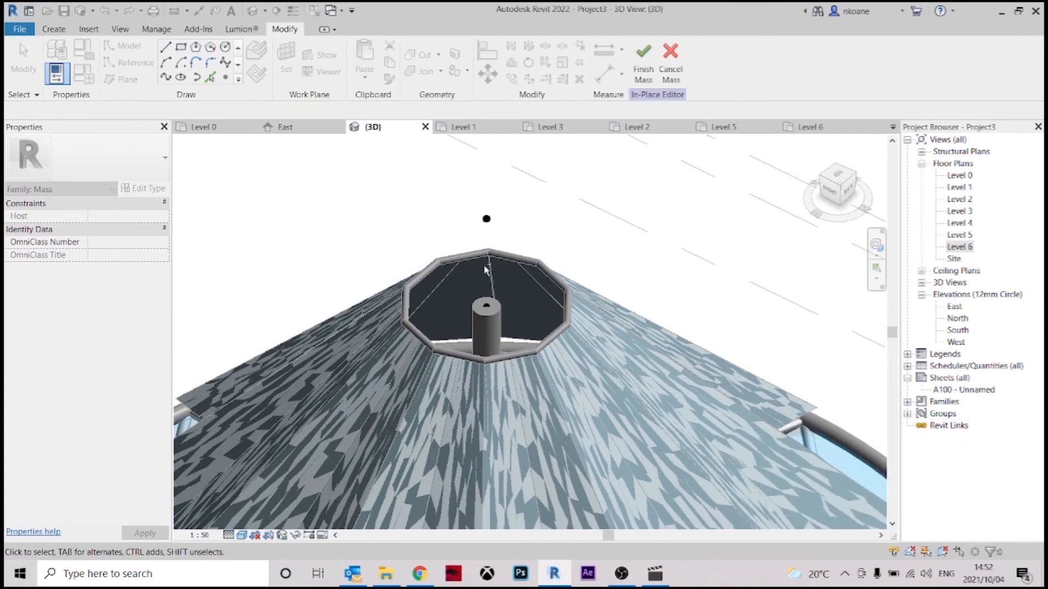
# - Display the 3D view in wireframe with the decagon at the roof's top opening in view
pyautogui.keyDown('shift'); pyautogui.moveTo(545, 338); pyautogui.dragTo(490, 366, button='middle'); pyautogui.keyUp('shift')
pyautogui.scroll(4, 495, 240)
pyautogui.scroll(3, 478, 341)
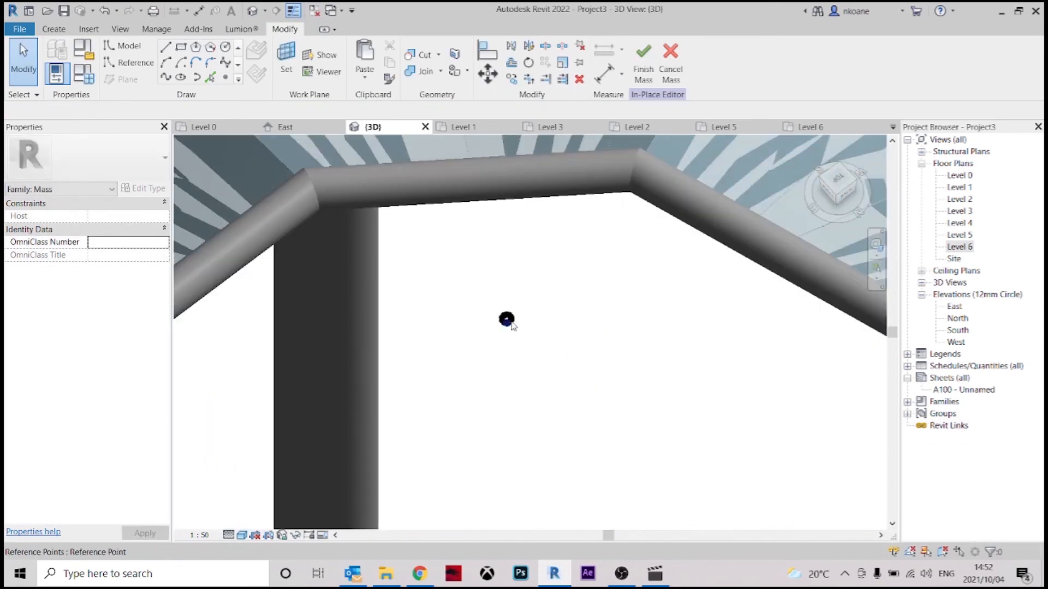
pyautogui.scroll(-4, 529, 290)
pyautogui.keyDown('shift'); pyautogui.moveTo(562, 311); pyautogui.dragTo(659, 266, button='middle'); pyautogui.keyUp('shift')
pyautogui.press('f')
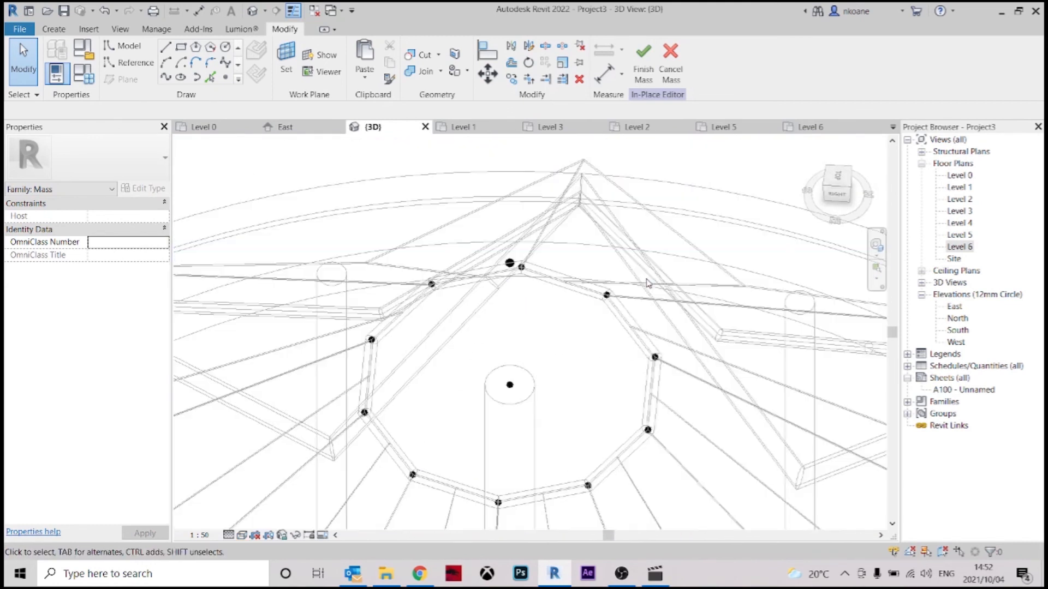
pyautogui.scroll(3, 393, 323)
pyautogui.press('Tab')
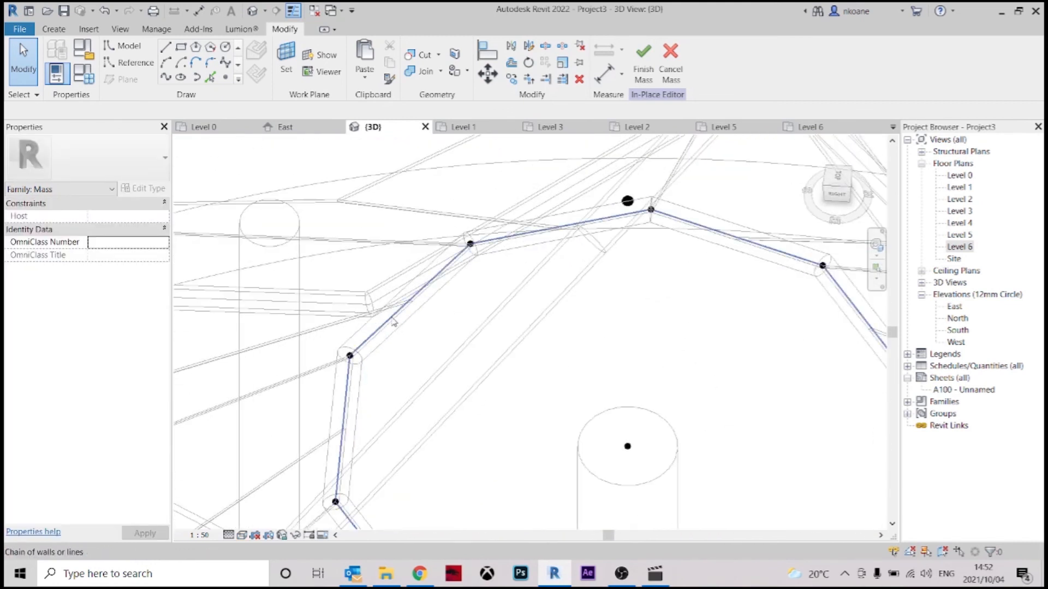
pyautogui.click(397, 316)
pyautogui.scroll(5, 641, 203)
pyautogui.scroll(5, 642, 204)
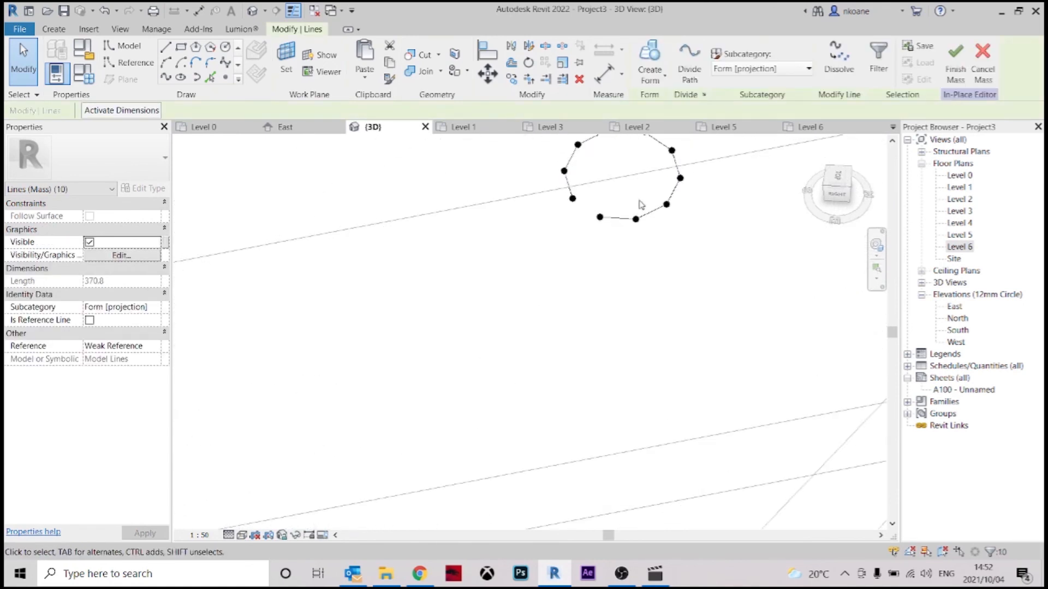
pyautogui.press('Escape')
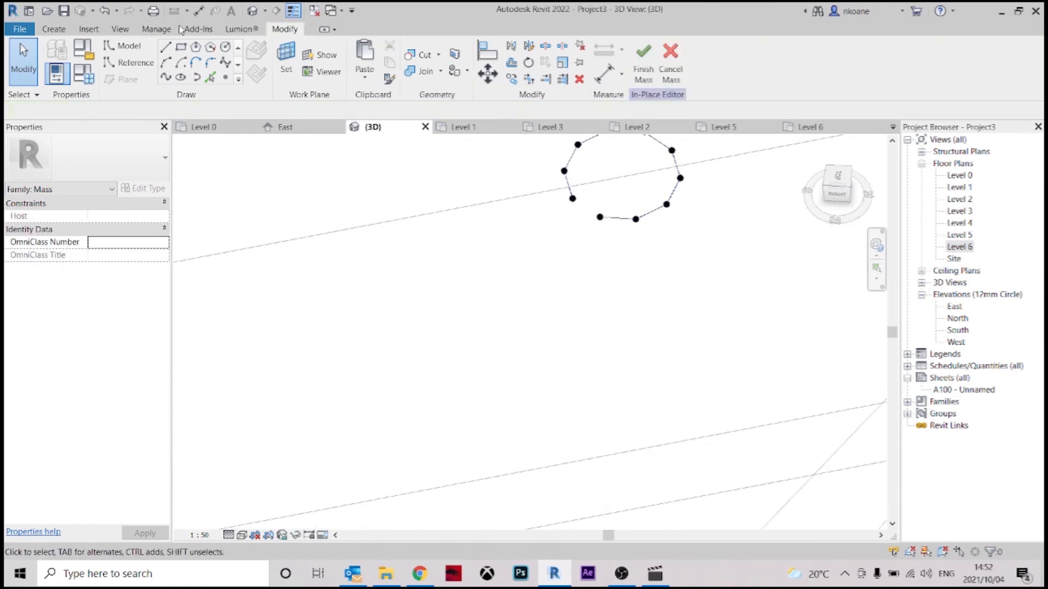
# - Close the gap in the Level 6 decagon with a mass line between its two open end points
pyautogui.click(165, 48)
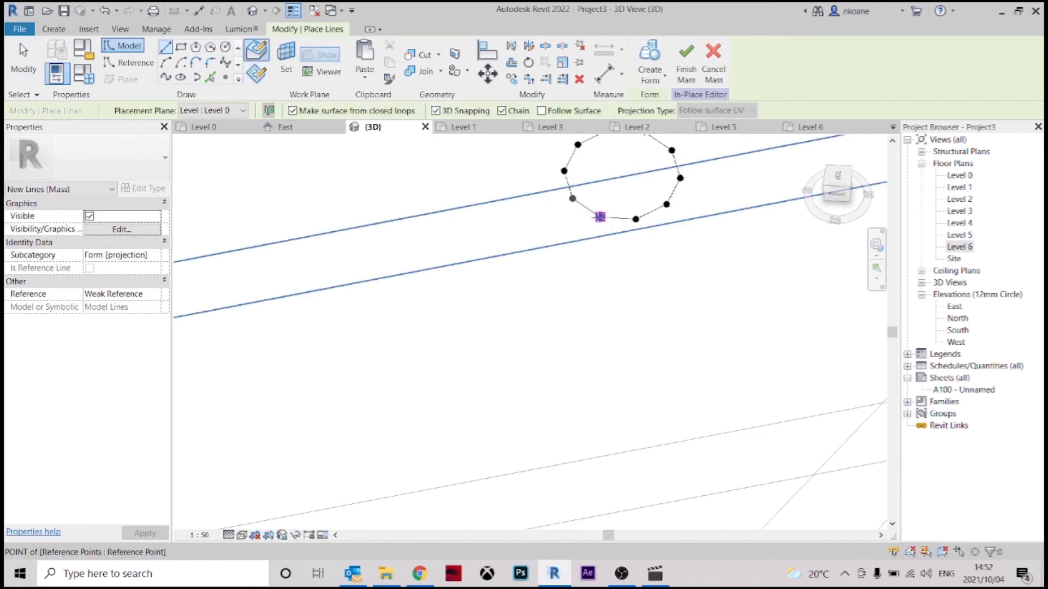
pyautogui.press('Escape')
pyautogui.click(618, 222)
pyautogui.scroll(-2, 618, 222)
pyautogui.press('Escape')
# - Dissolve the flat surface form on the Level 6 decagon back into its profile lines
pyautogui.click(646, 218)
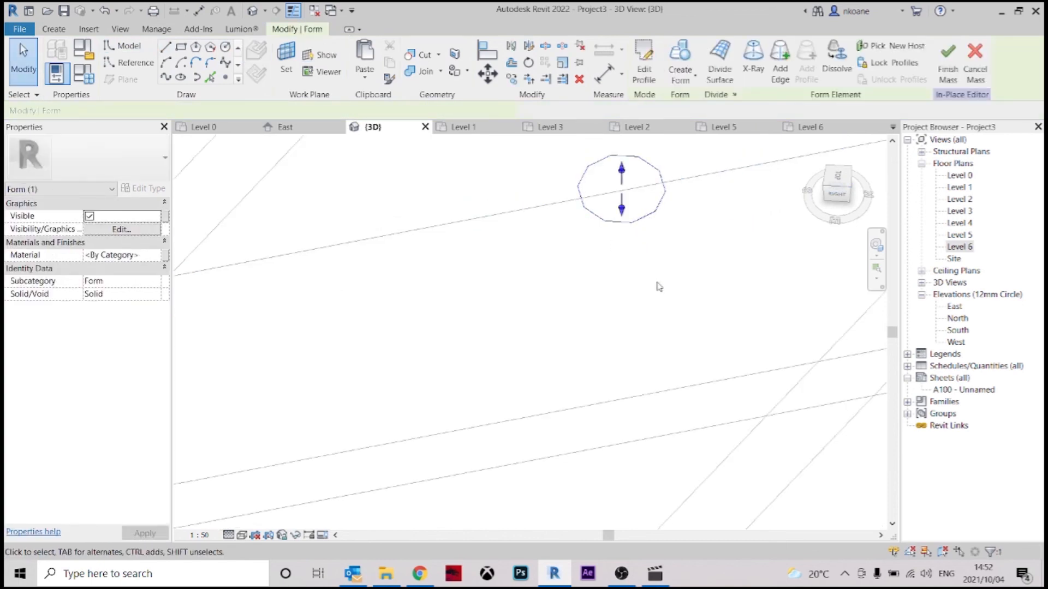
pyautogui.scroll(-2, 640, 258)
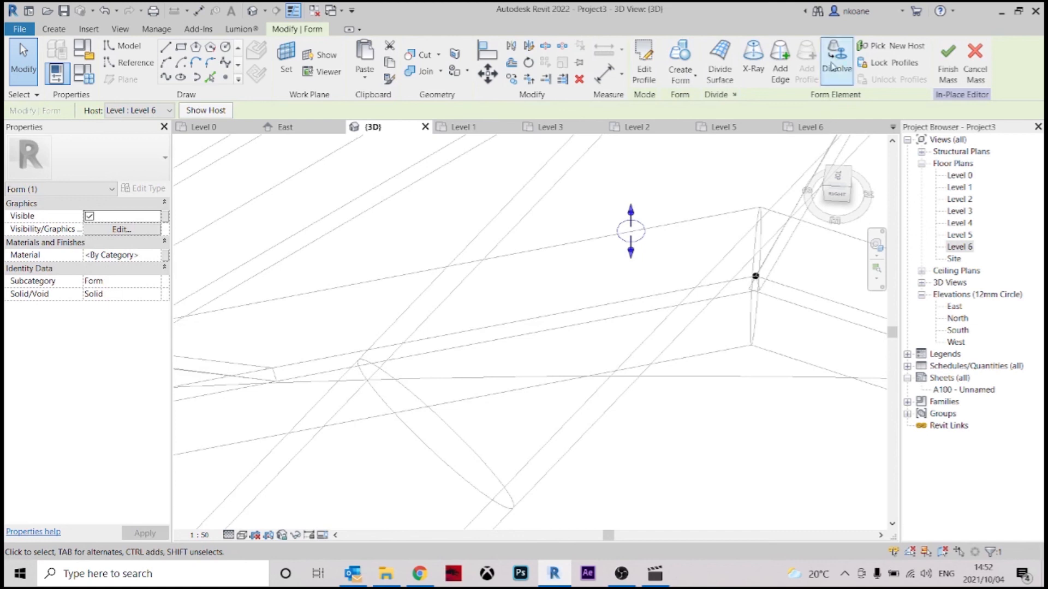
pyautogui.press('Escape')
pyautogui.scroll(4, 625, 234)
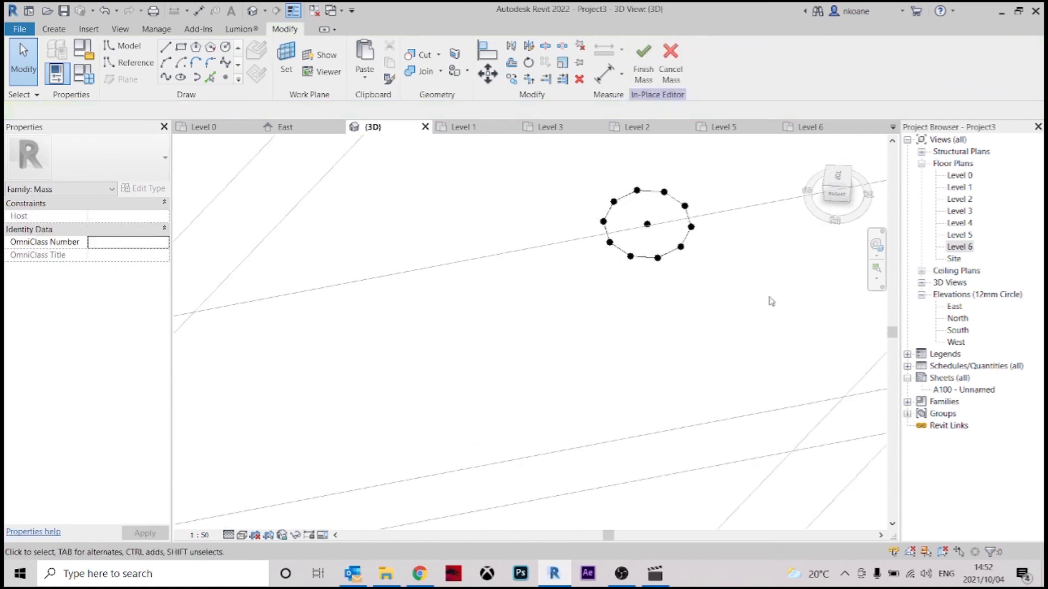
# - Create a form from the closed line chains of the Level 6 decagon and the roof opening's Level 5 decagon
pyautogui.click(675, 259)
pyautogui.scroll(-3, 647, 254)
pyautogui.keyDown('shift'); pyautogui.moveTo(647, 261); pyautogui.dragTo(289, 332, button='middle'); pyautogui.keyUp('shift')
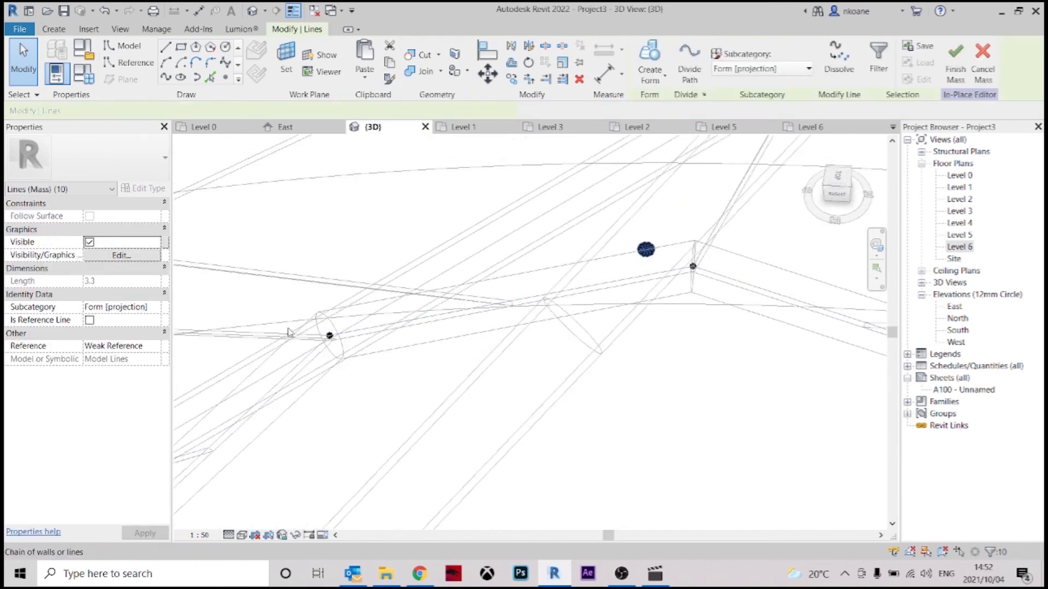
pyautogui.press('Tab')
pyautogui.keyDown('ctrl'); pyautogui.click(396, 323); pyautogui.keyUp('ctrl')
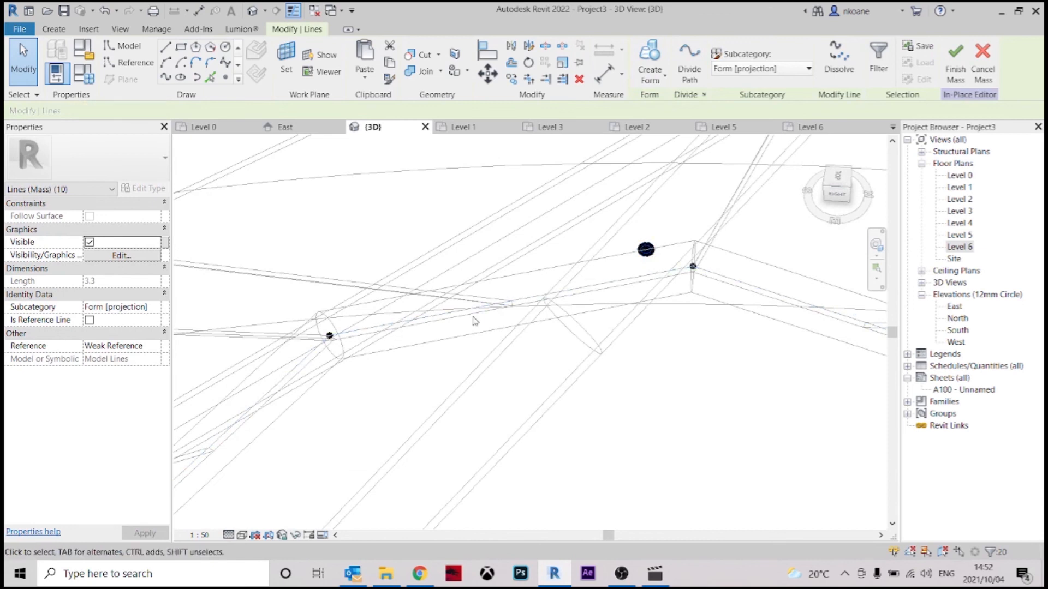
pyautogui.click(655, 57)
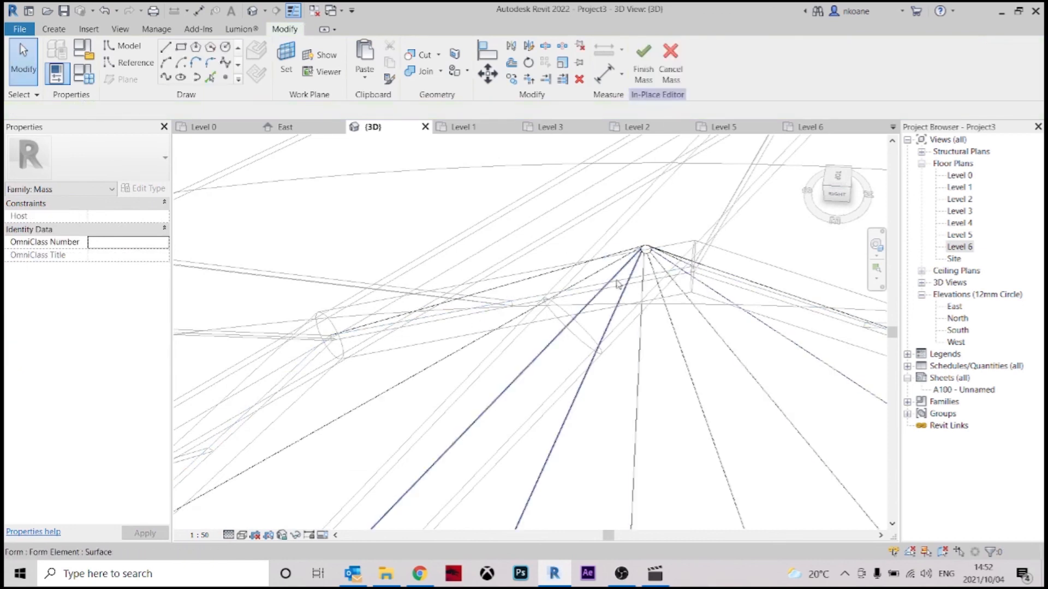
# - Set the 3D view's visual style to Shaded
pyautogui.scroll(-4, 570, 235)
pyautogui.scroll(-3, 572, 236)
pyautogui.keyDown('shift'); pyautogui.moveTo(572, 248); pyautogui.dragTo(637, 179, button='middle'); pyautogui.keyUp('shift')
pyautogui.click(242, 535)
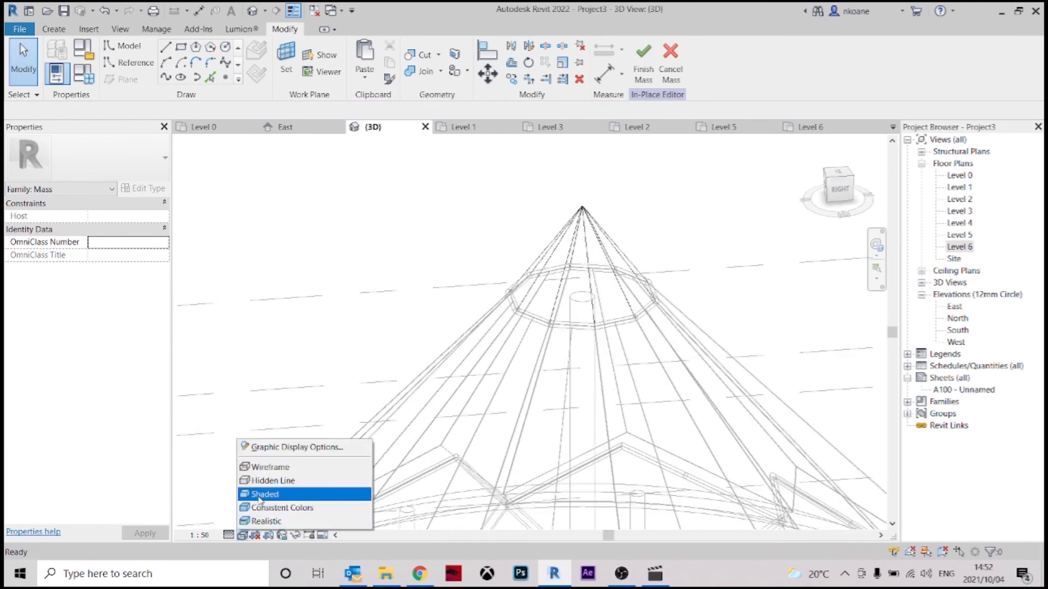
pyautogui.click(259, 491)
# - Check the pointed cap form from several sides and finish the in-place mass
pyautogui.keyDown('shift'); pyautogui.moveTo(515, 249); pyautogui.dragTo(690, 278, button='middle'); pyautogui.keyUp('shift')
pyautogui.scroll(5, 503, 214)
pyautogui.keyDown('shift'); pyautogui.moveTo(502, 215); pyautogui.dragTo(675, 290, button='middle'); pyautogui.keyUp('shift')
pyautogui.keyDown('shift'); pyautogui.moveTo(555, 322); pyautogui.dragTo(646, 284, button='middle'); pyautogui.keyUp('shift')
pyautogui.scroll(-2, 496, 254)
pyautogui.keyDown('shift'); pyautogui.moveTo(496, 255); pyautogui.dragTo(334, 290, button='middle'); pyautogui.keyUp('shift')
# - Cover the faces of the pointed cap mass with basic walls of type ROOFING, placed by face
pyautogui.click(62, 32)
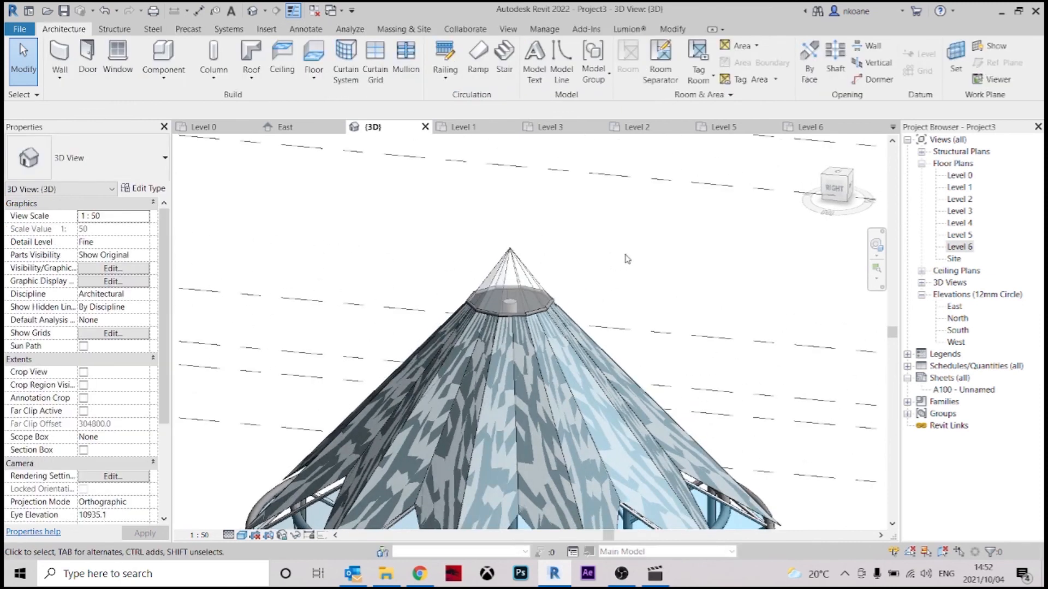
pyautogui.click(66, 58)
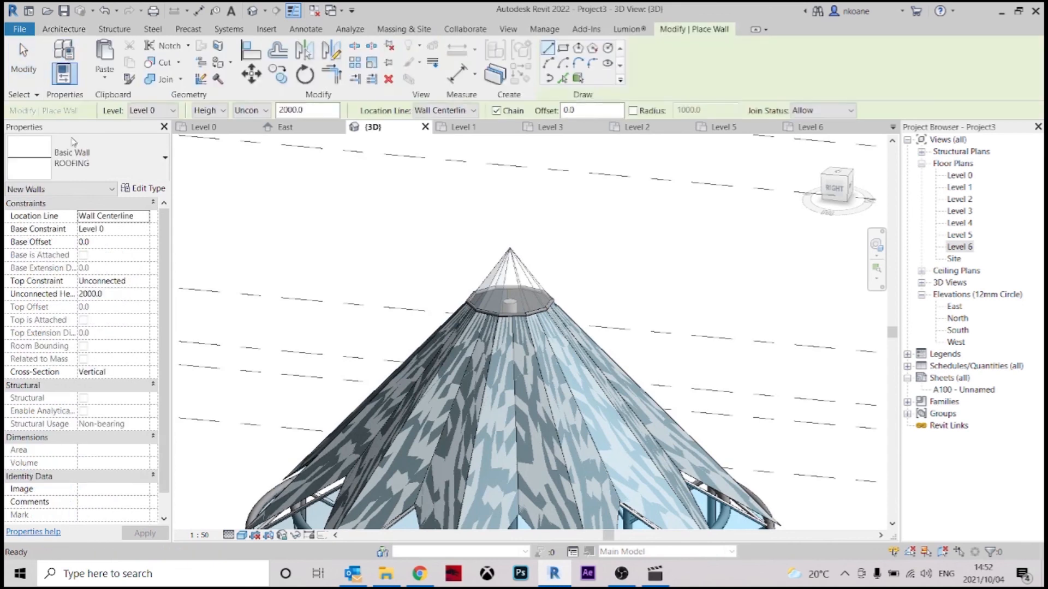
pyautogui.click(96, 166)
pyautogui.click(96, 166)
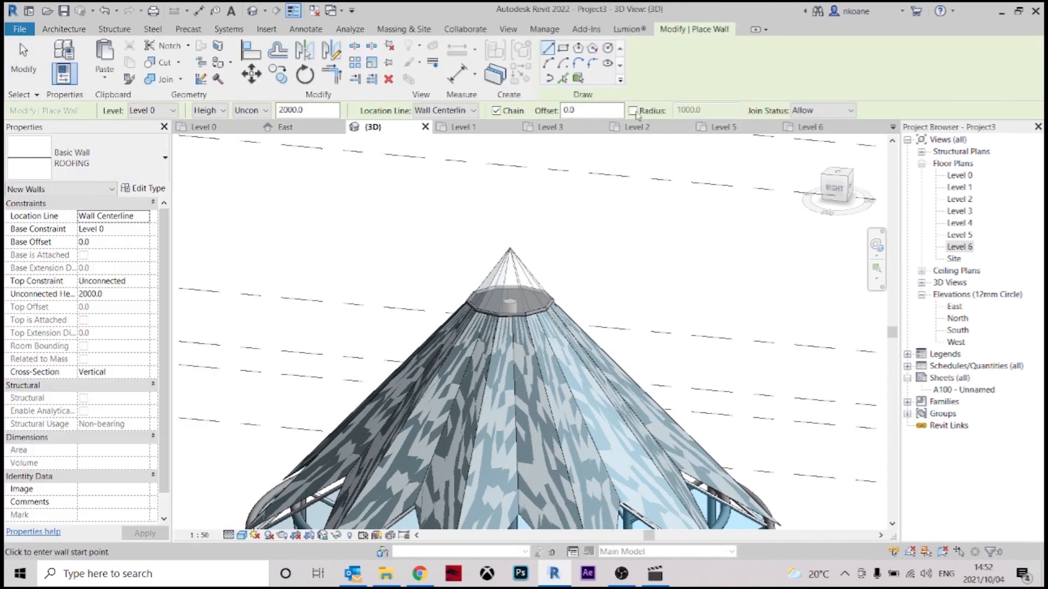
pyautogui.click(578, 78)
pyautogui.scroll(5, 502, 256)
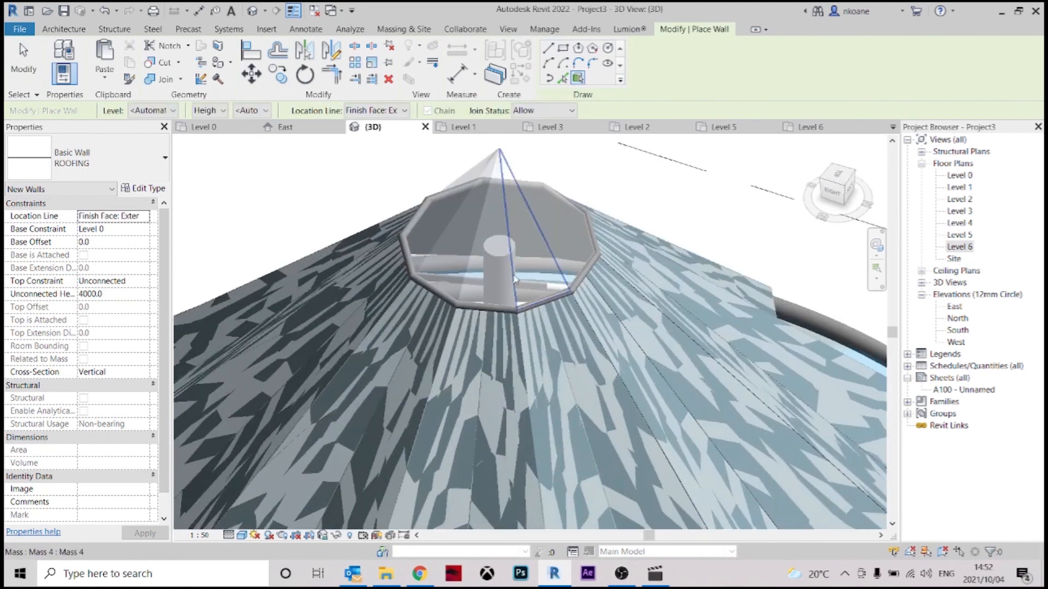
pyautogui.click(483, 216)
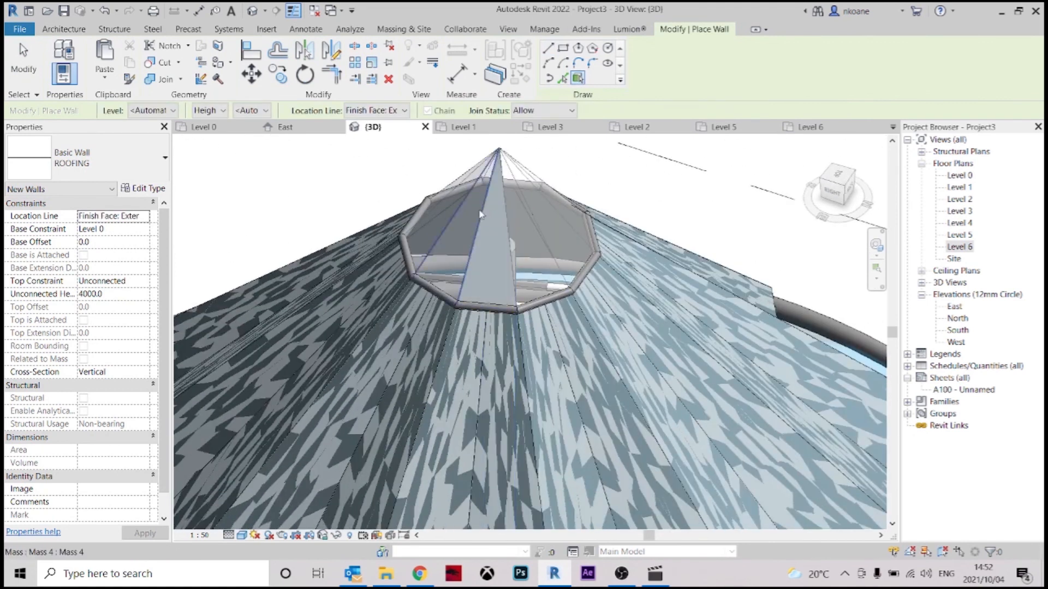
pyautogui.click(505, 244)
pyautogui.keyDown('shift'); pyautogui.moveTo(505, 244); pyautogui.dragTo(514, 199, button='middle'); pyautogui.keyUp('shift')
pyautogui.click(571, 219)
pyautogui.press('Escape')
# - Examine the capped roof and the whole pavilion from several angles
pyautogui.scroll(-4, 524, 245)
pyautogui.keyDown('shift'); pyautogui.moveTo(549, 262); pyautogui.dragTo(667, 193, button='middle'); pyautogui.keyUp('shift')
pyautogui.keyDown('shift'); pyautogui.moveTo(580, 254); pyautogui.dragTo(697, 215, button='middle'); pyautogui.keyUp('shift')
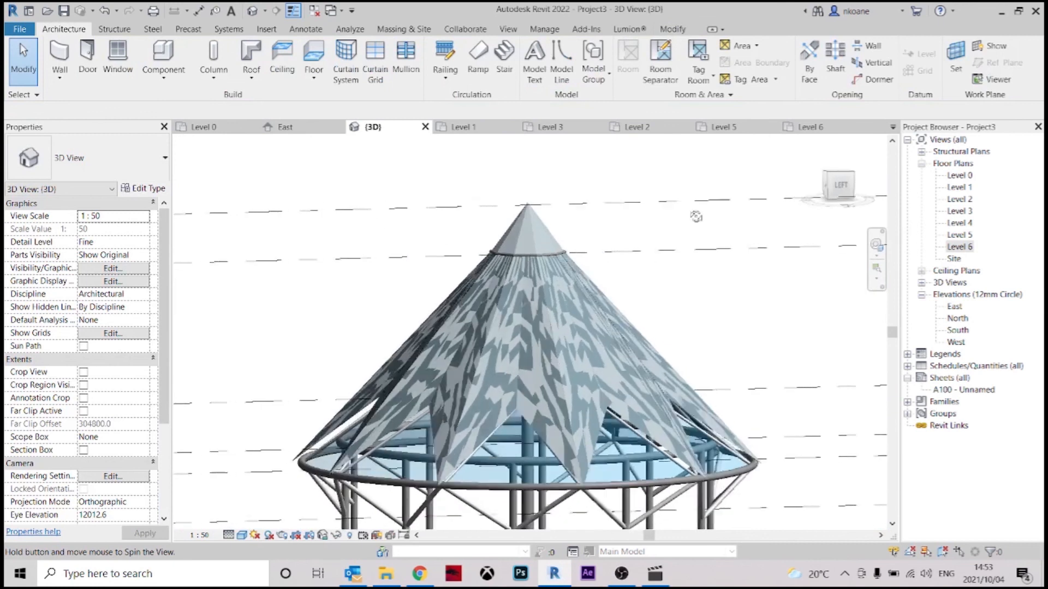
pyautogui.scroll(-4, 585, 265)
pyautogui.keyDown('shift'); pyautogui.moveTo(606, 270); pyautogui.dragTo(645, 309, button='middle'); pyautogui.keyUp('shift')
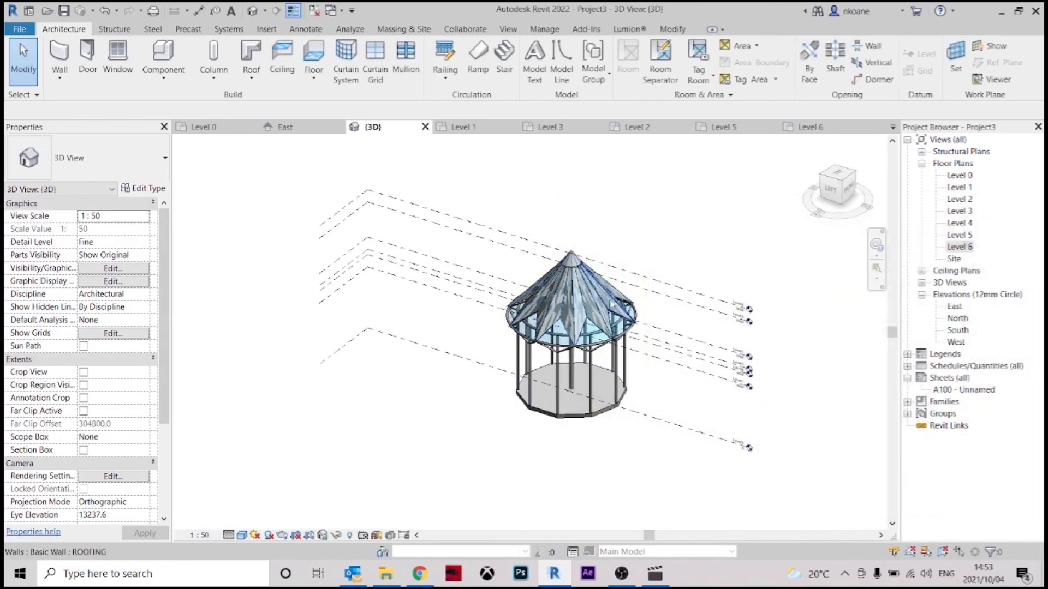
pyautogui.keyDown('shift'); pyautogui.moveTo(658, 376); pyautogui.dragTo(703, 347, button='middle'); pyautogui.keyUp('shift')
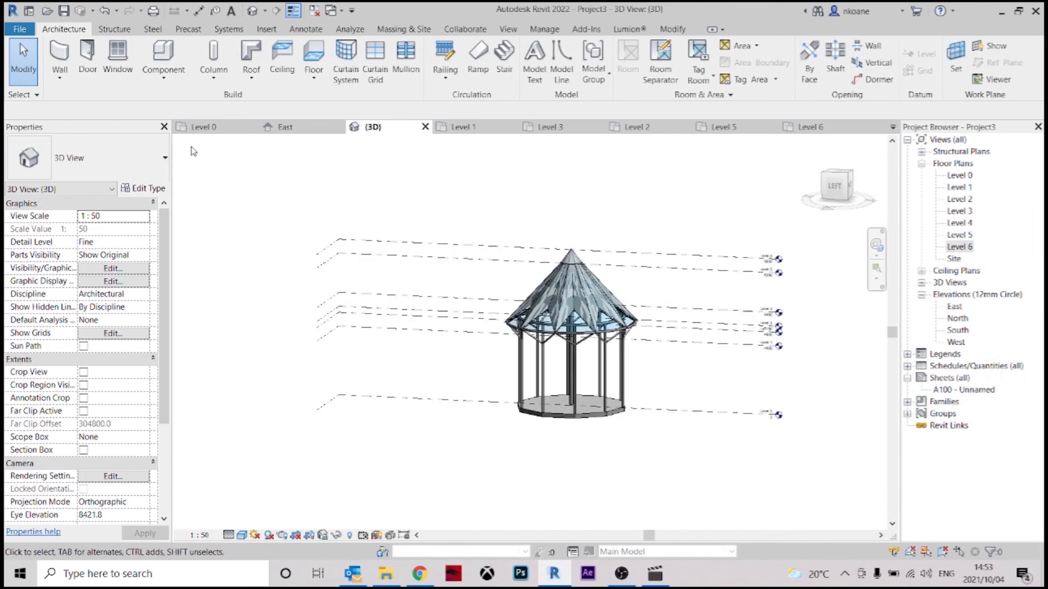
# - Open the Level 0 floor plan and close all inactive views
pyautogui.click(212, 127)
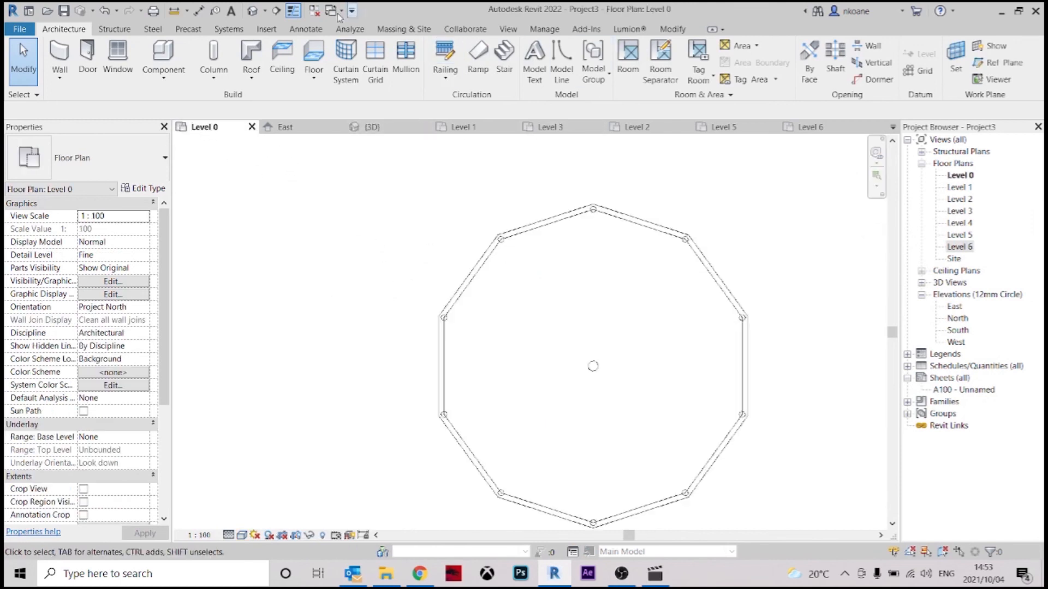
pyautogui.click(318, 13)
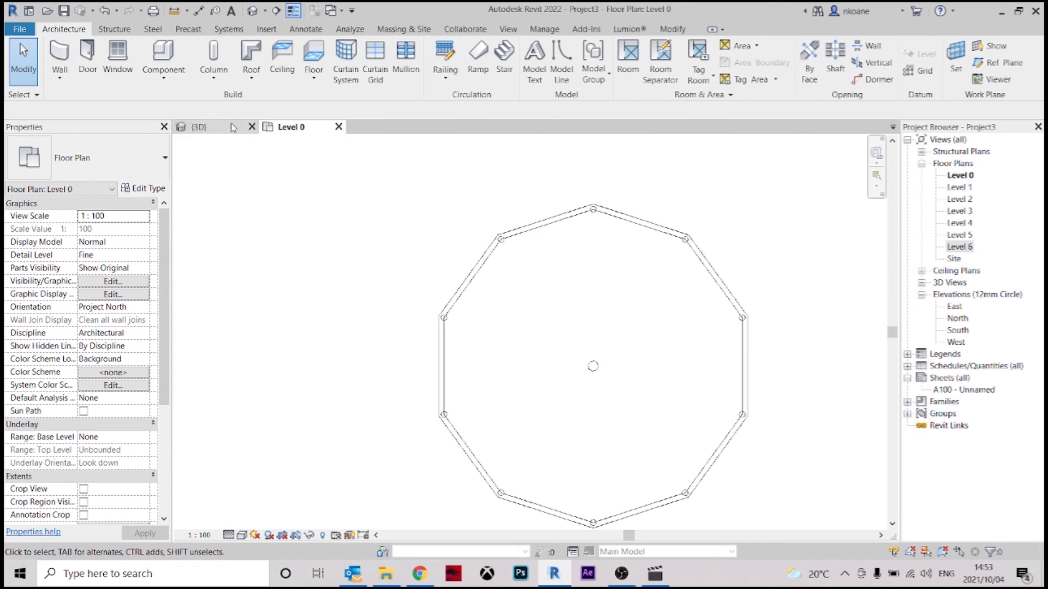
# - Open the timber structure project's 3D view and examine its pavilion and the ropes running down from the roof
pyautogui.click(199, 127)
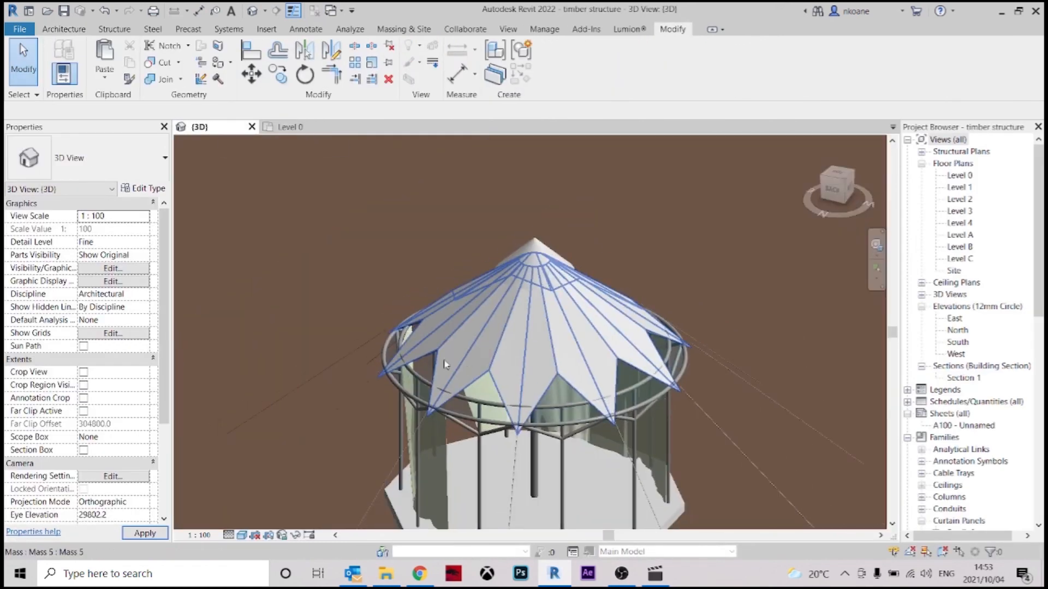
pyautogui.moveTo(446, 365)
pyautogui.keyDown('shift'); pyautogui.mouseDown(button='middle')
pyautogui.moveTo(493, 334)
pyautogui.moveTo(278, 363)
pyautogui.moveTo(406, 383)
pyautogui.moveTo(475, 363)
pyautogui.moveTo(431, 357)
pyautogui.mouseUp(button='middle'); pyautogui.keyUp('shift')
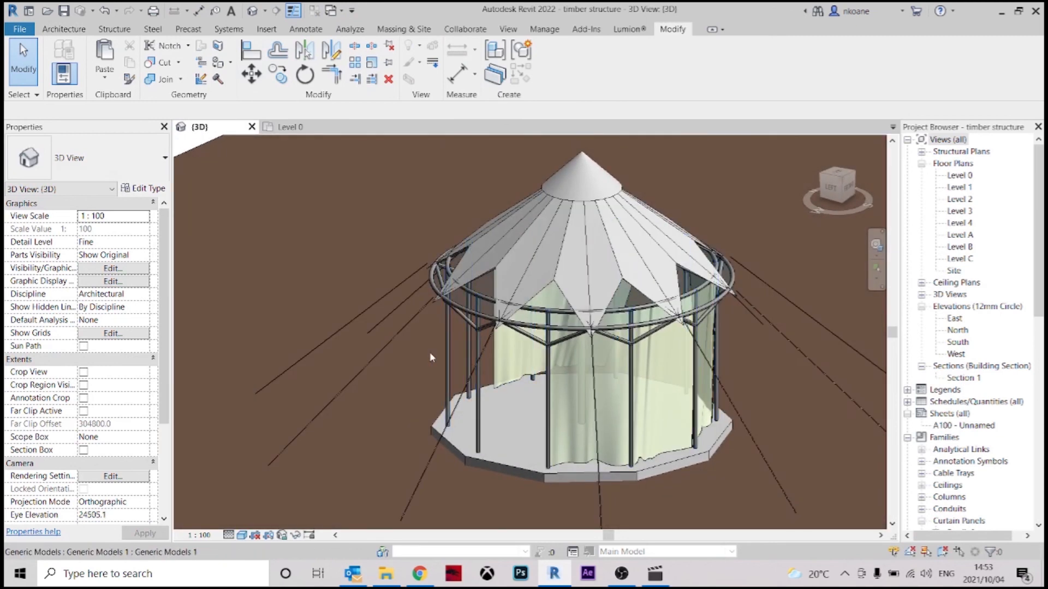
pyautogui.click(392, 339)
pyautogui.press('Escape')
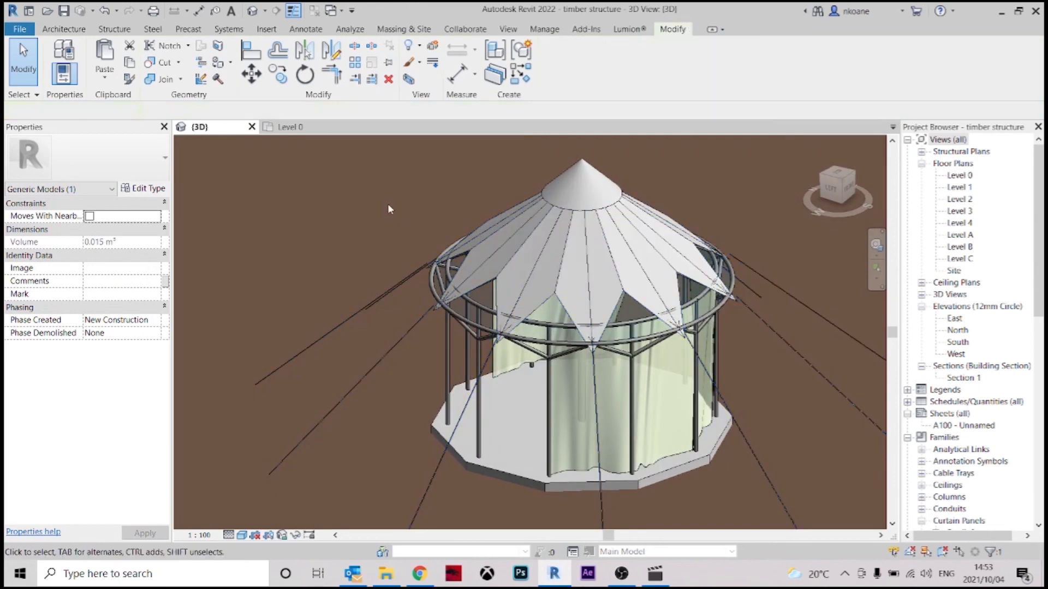
# - Return to Project3, reopen its default 3D view and examine the pavilion from several sides
pyautogui.click(289, 126)
pyautogui.scroll(-2, 504, 263)
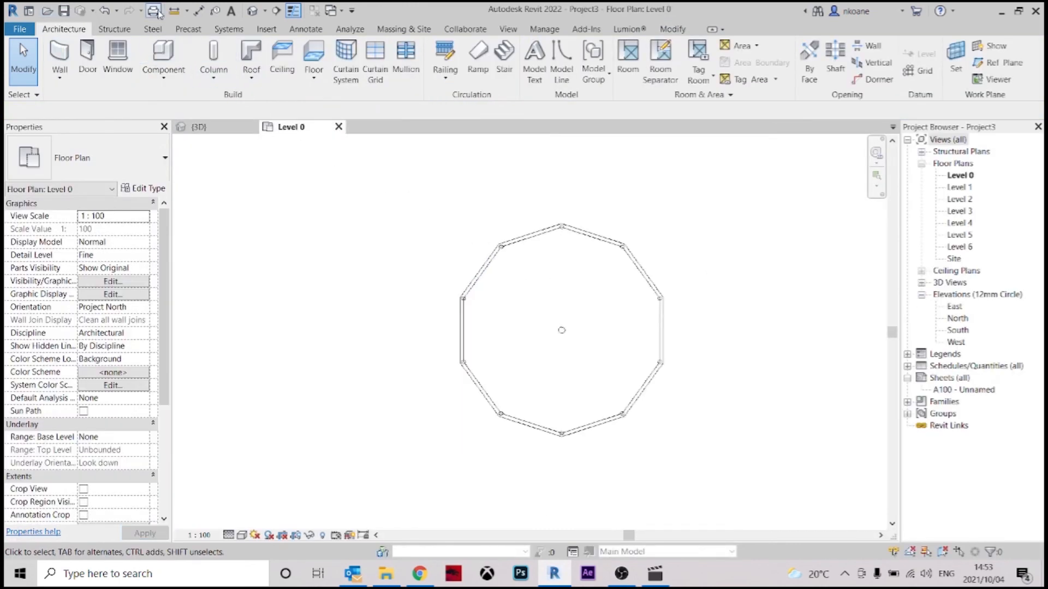
pyautogui.click(252, 11)
pyautogui.keyDown('shift'); pyautogui.moveTo(704, 377); pyautogui.dragTo(392, 423, button='middle'); pyautogui.keyUp('shift')
pyautogui.keyDown('shift'); pyautogui.moveTo(768, 417); pyautogui.dragTo(582, 402, button='middle'); pyautogui.keyUp('shift')
pyautogui.scroll(3, 555, 386)
pyautogui.keyDown('shift'); pyautogui.moveTo(736, 419); pyautogui.dragTo(802, 376, button='middle'); pyautogui.keyUp('shift')
pyautogui.keyDown('shift'); pyautogui.moveTo(489, 380); pyautogui.dragTo(654, 316, button='middle'); pyautogui.keyUp('shift')
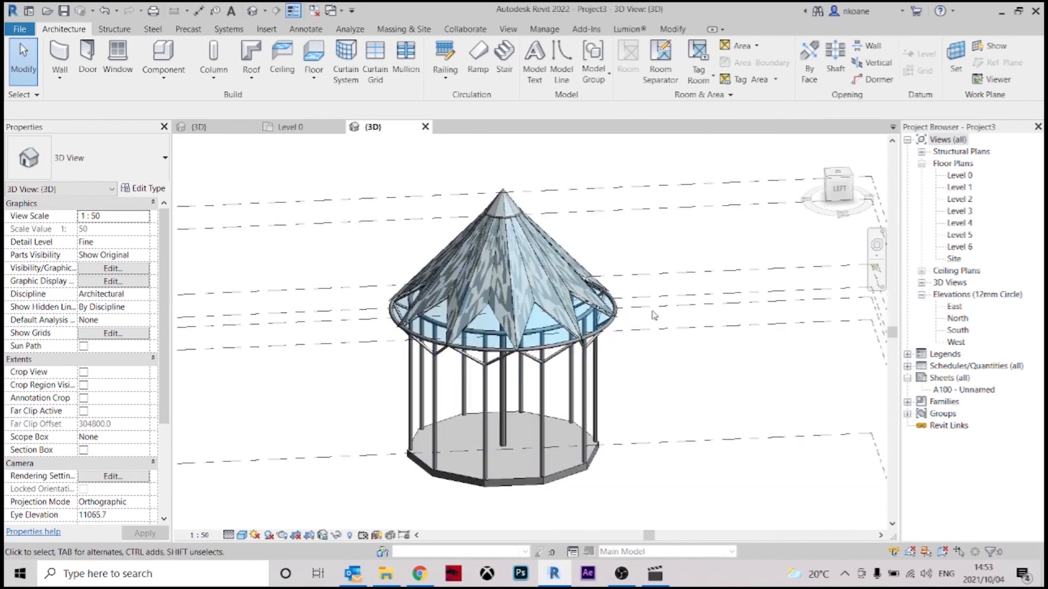